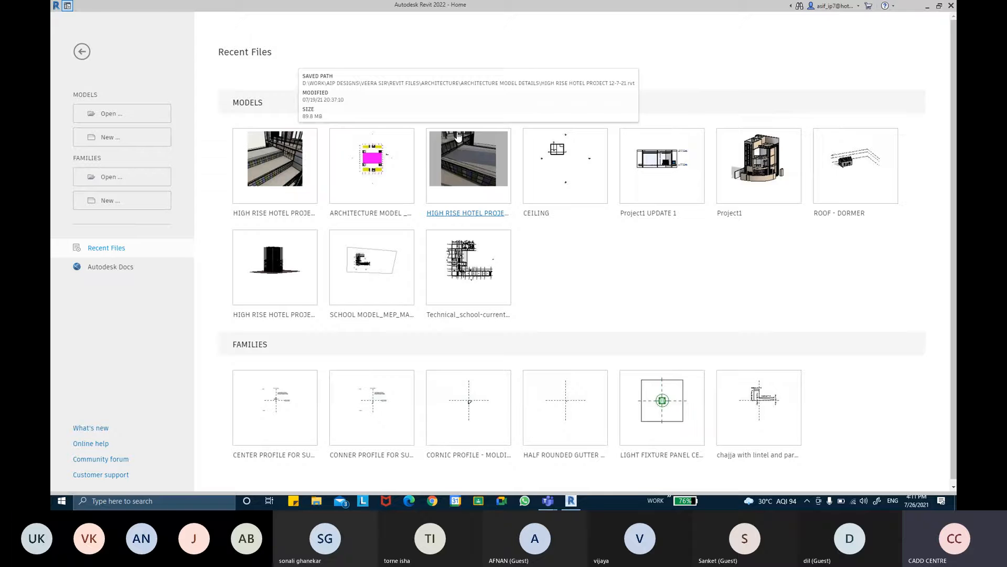
# - Create a new project from the Metric-Architectural Template
pyautogui.click(131, 142)
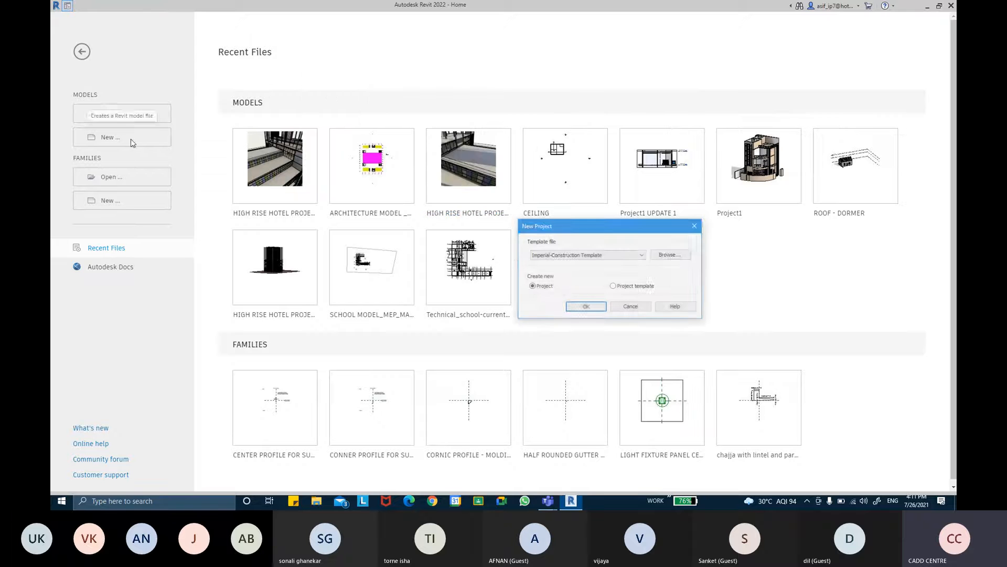
pyautogui.click(575, 255)
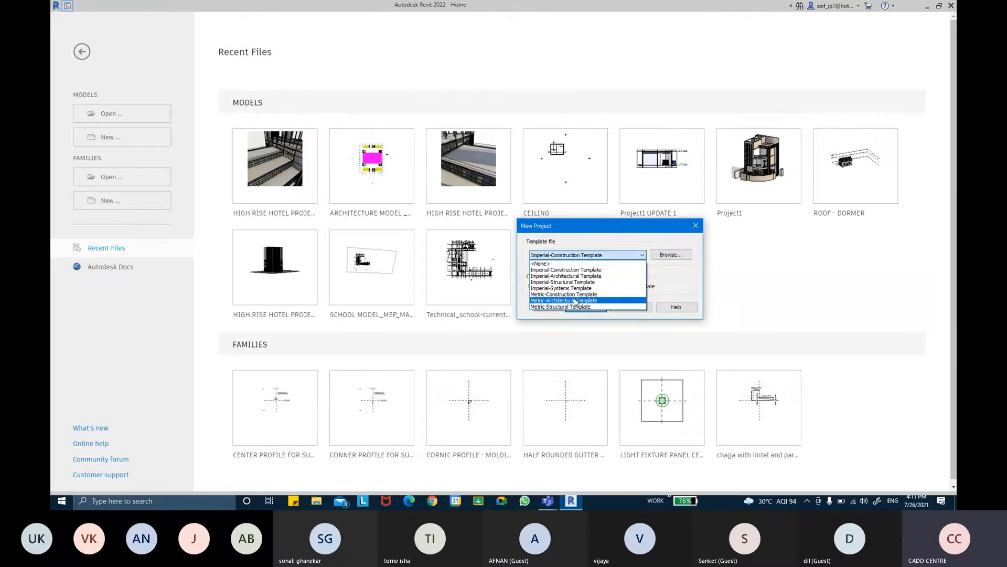
pyautogui.click(576, 300)
pyautogui.click(597, 308)
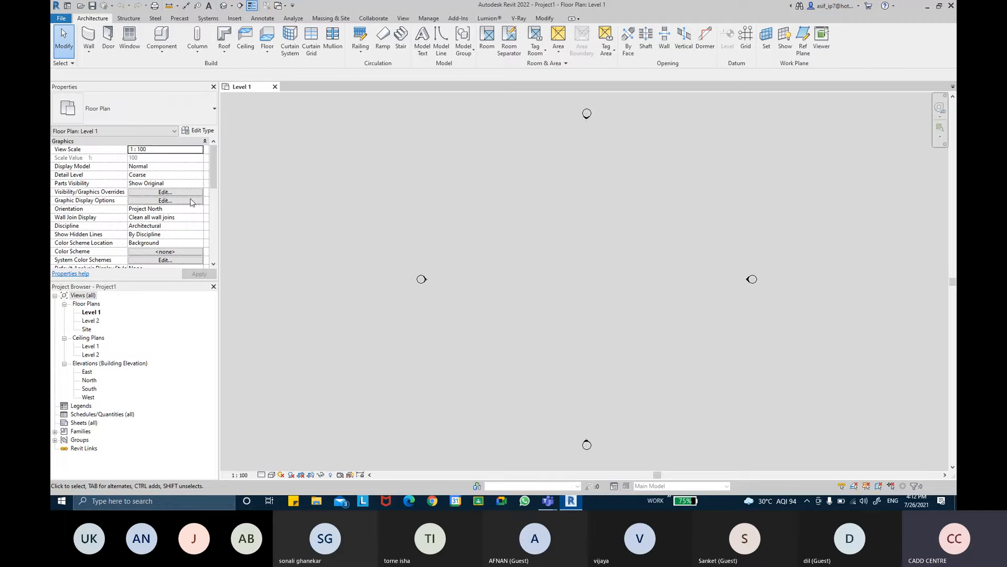
# - Open the Site floor plan
pyautogui.doubleClick(88, 329)
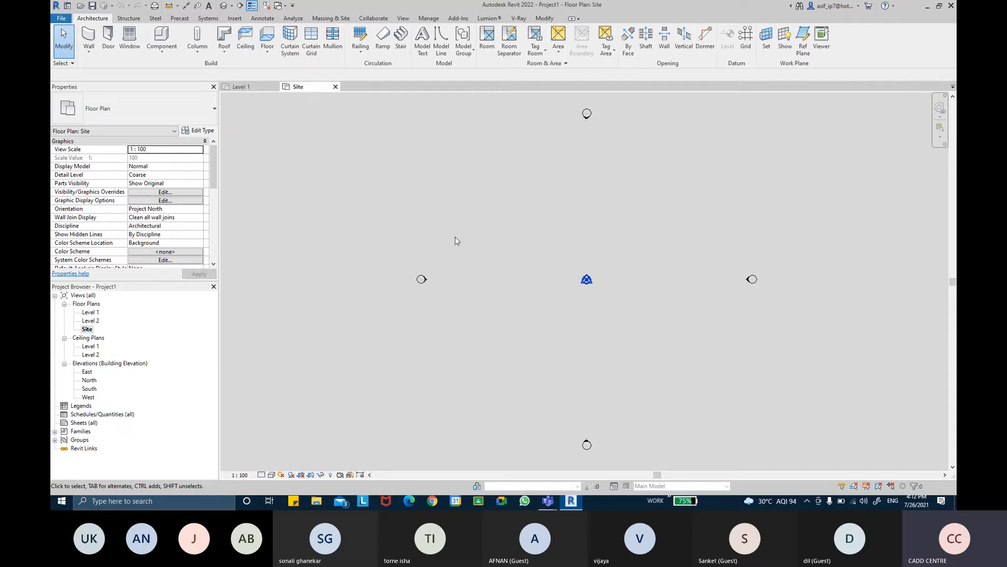
pyautogui.press('ctrl')
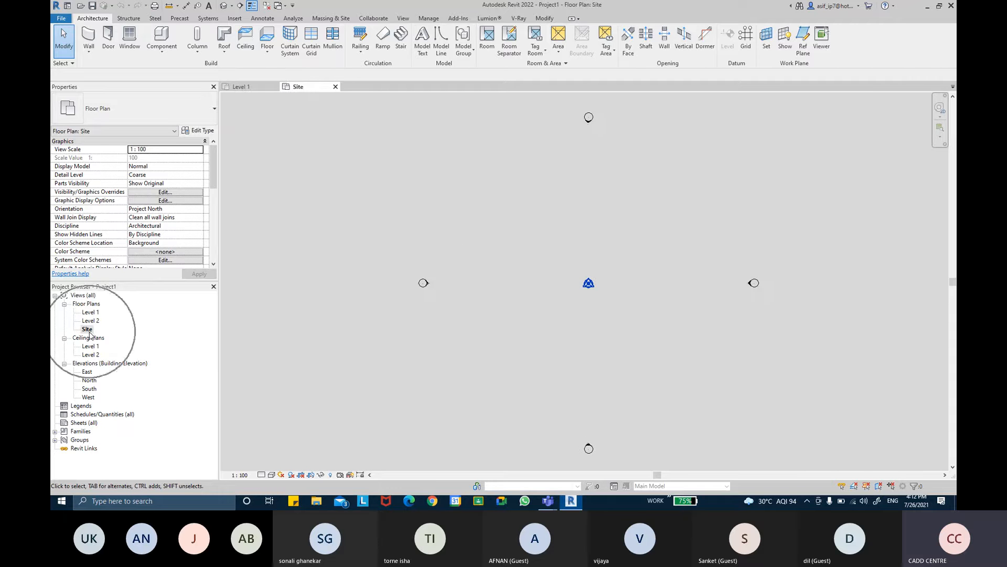
pyautogui.press('ctrl')
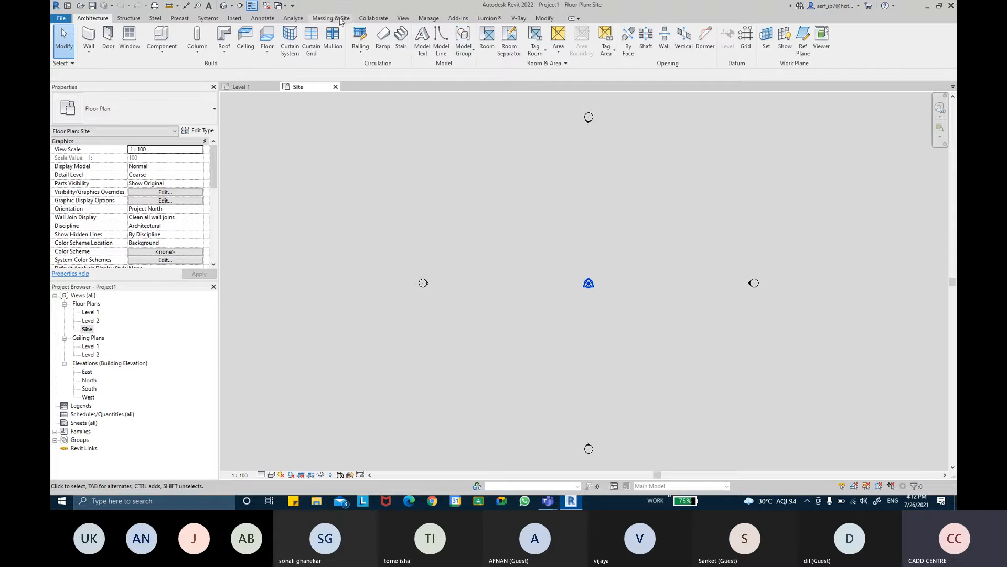
pyautogui.press('ctrl')
pyautogui.press('ctrl')
# - Start a toposurface and place four corner points at elevation 0.0, forming a large rough rectangle around the project base point
pyautogui.click(334, 19)
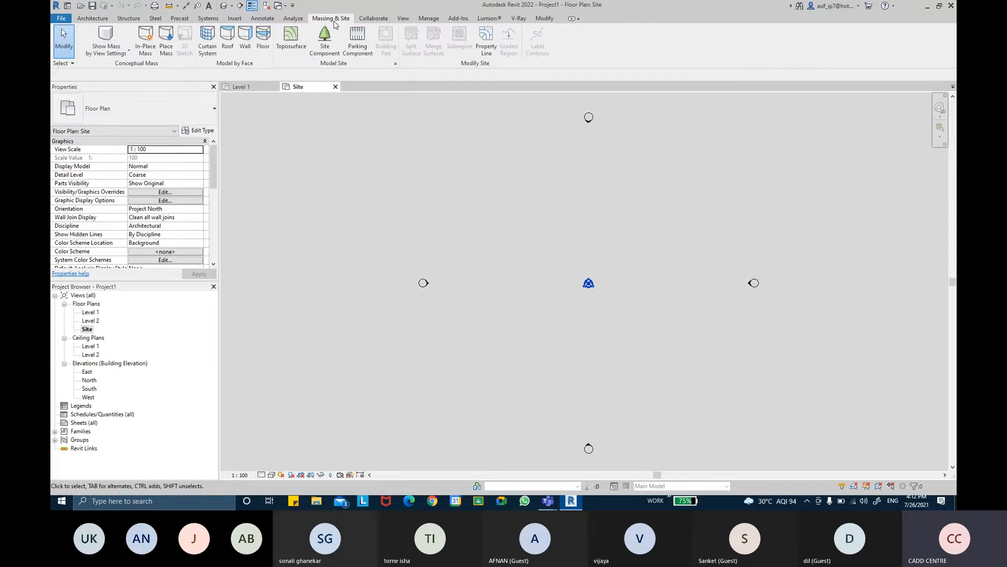
pyautogui.click(292, 42)
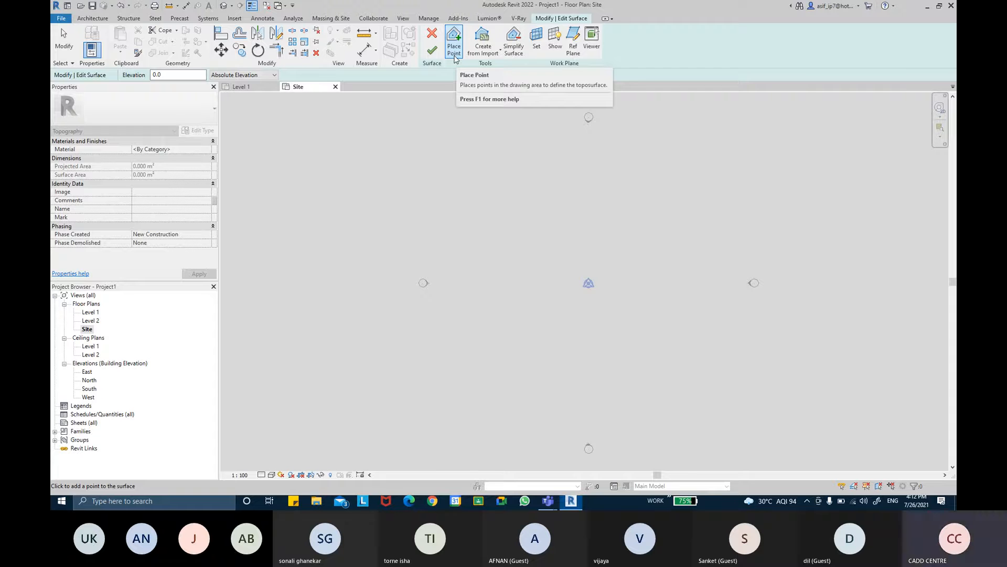
pyautogui.press('ctrl')
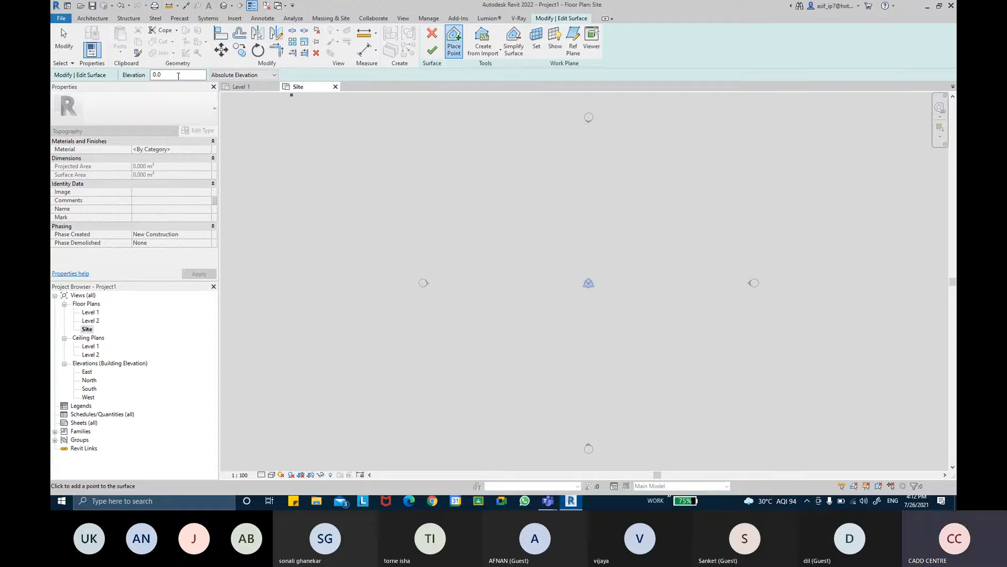
pyautogui.click(459, 151)
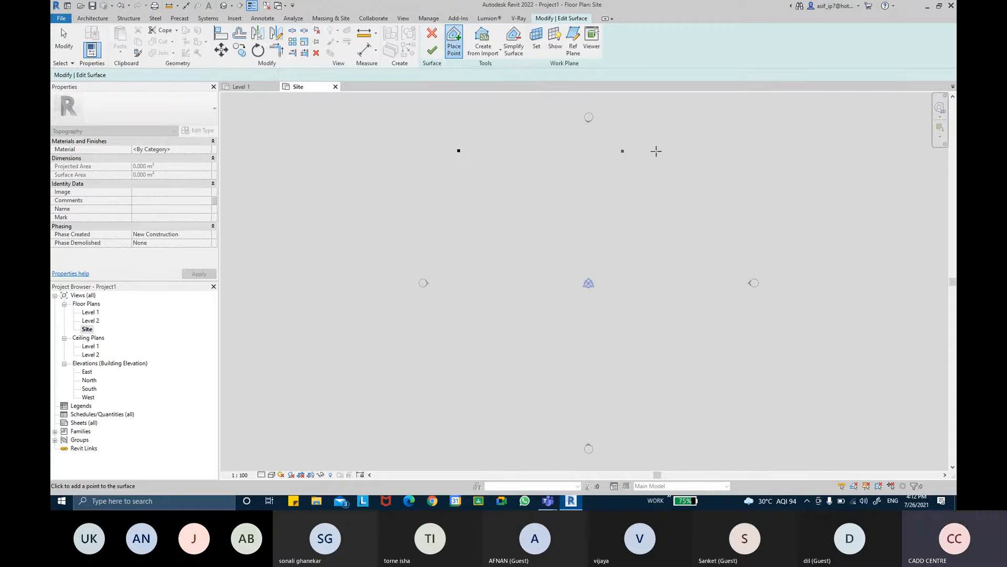
pyautogui.click(700, 147)
pyautogui.click(704, 178)
pyautogui.click(703, 420)
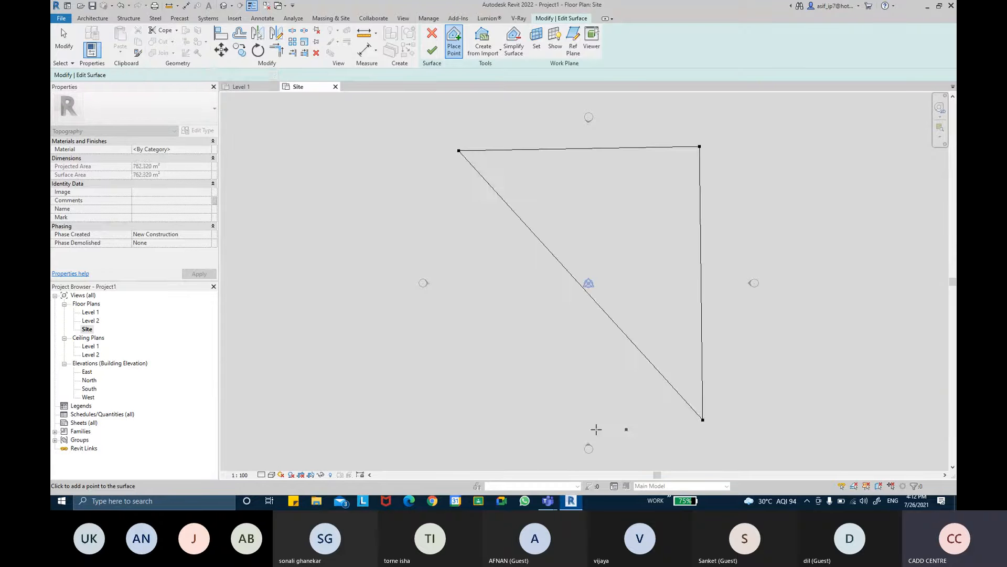
pyautogui.click(464, 426)
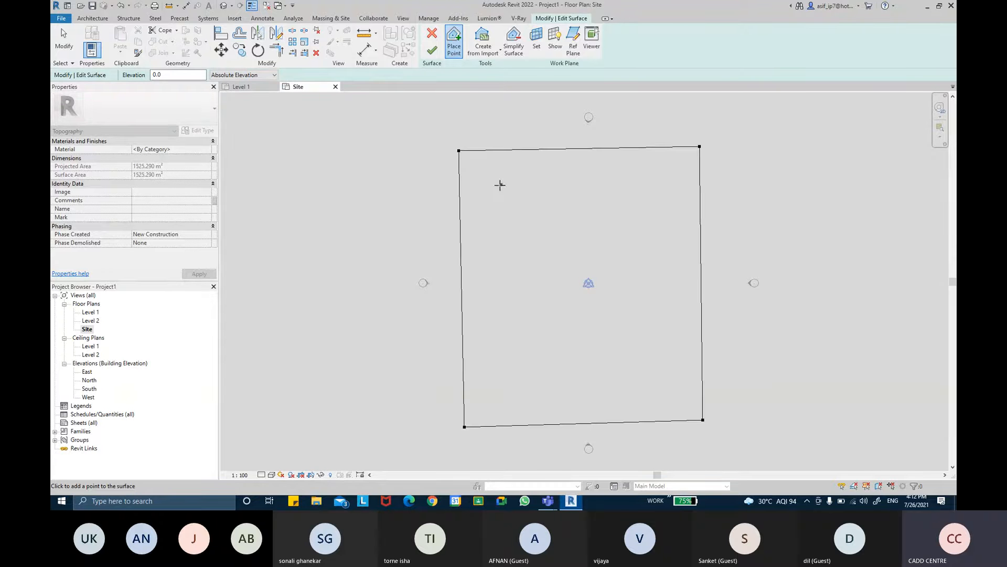
# - Place four more surface points at elevation 0.0 just inside the corners of the outer boundary
pyautogui.click(499, 186)
pyautogui.click(656, 188)
pyautogui.click(655, 387)
pyautogui.click(520, 389)
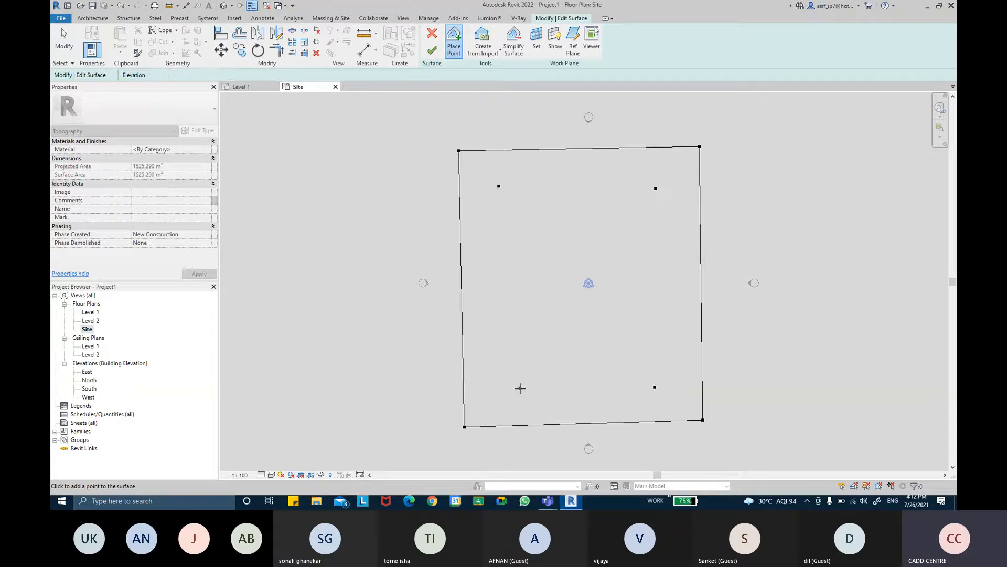
pyautogui.click(636, 354)
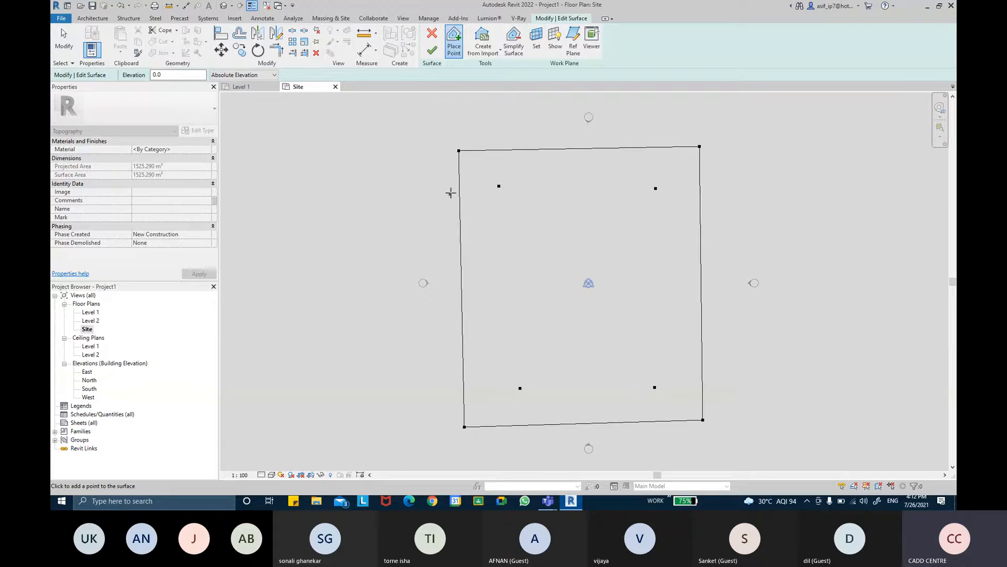
# - Set the point elevation to -3000, place four points inside the inner rectangle, and finish the toposurface
pyautogui.doubleClick(159, 75)
pyautogui.write('-')
pyautogui.write('3000')
pyautogui.press('Return')
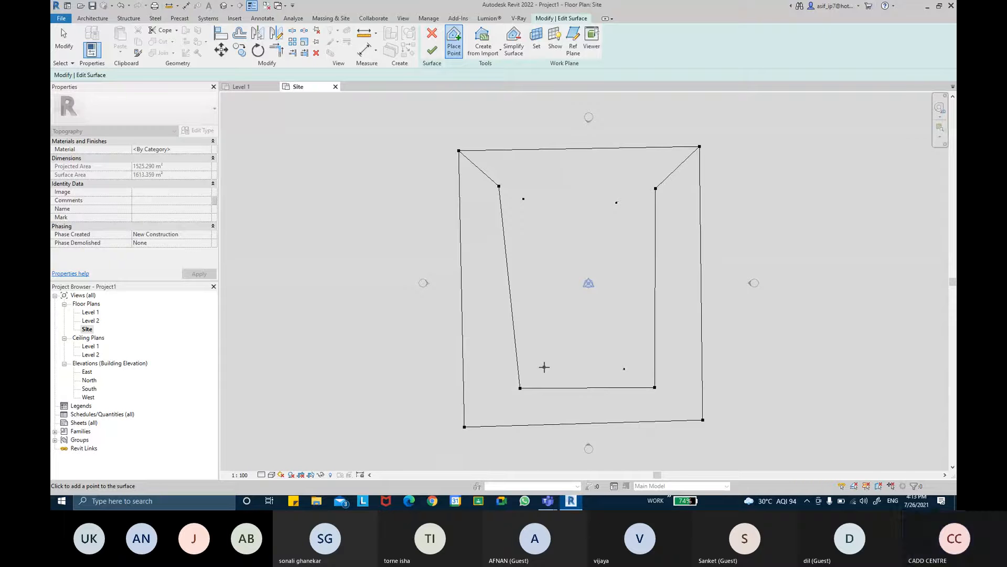
pyautogui.click(544, 367)
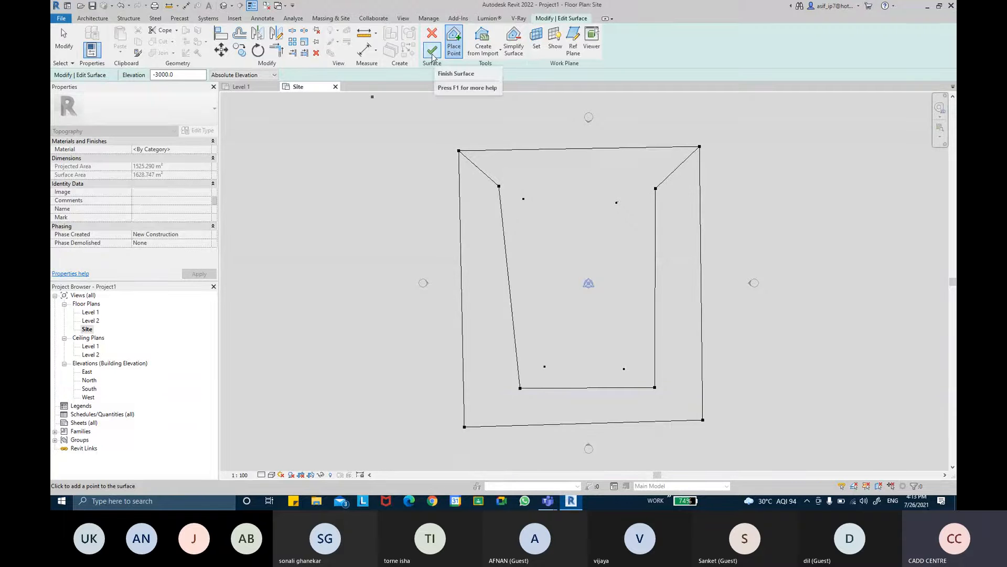
pyautogui.click(433, 55)
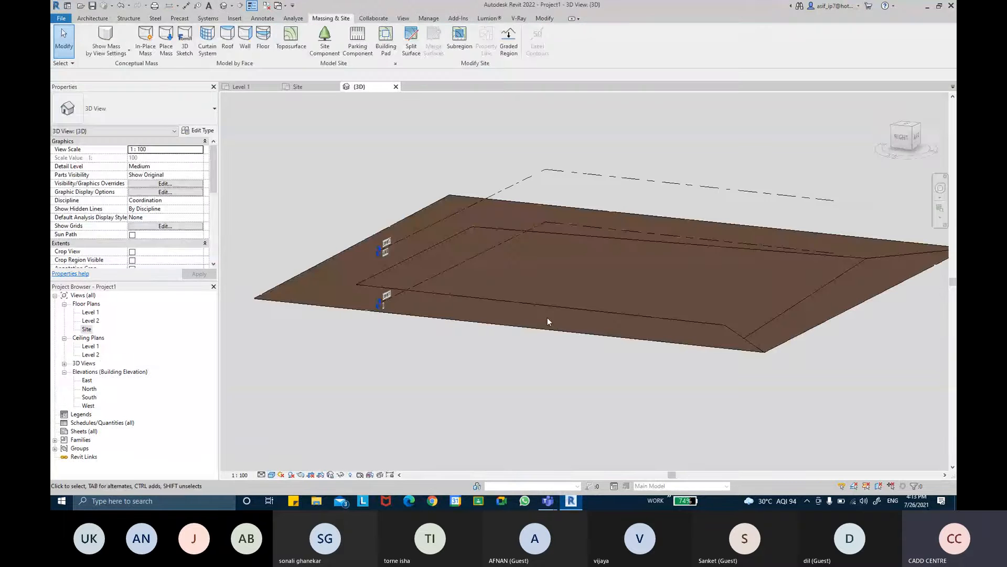
# - Examine the sunken toposurface in the 3D view from several angles, including its sloped sides and underside
pyautogui.scroll(2, 547, 317)
pyautogui.moveTo(547, 317)
pyautogui.keyDown('shift'); pyautogui.mouseDown(button='middle')
pyautogui.moveTo(506, 301)
pyautogui.moveTo(417, 327)
pyautogui.moveTo(638, 396)
pyautogui.moveTo(584, 265)
pyautogui.moveTo(742, 312)
pyautogui.moveTo(616, 364)
pyautogui.mouseUp(button='middle'); pyautogui.keyUp('shift')
pyautogui.click(615, 364)
pyautogui.click(627, 286)
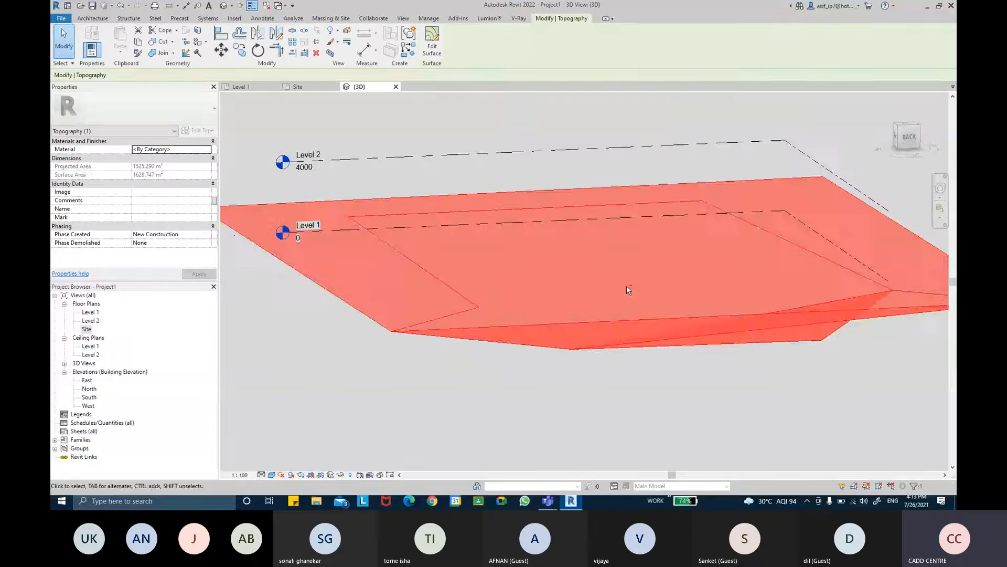
pyautogui.keyDown('shift'); pyautogui.moveTo(626, 286); pyautogui.dragTo(337, 250, button='middle'); pyautogui.keyUp('shift')
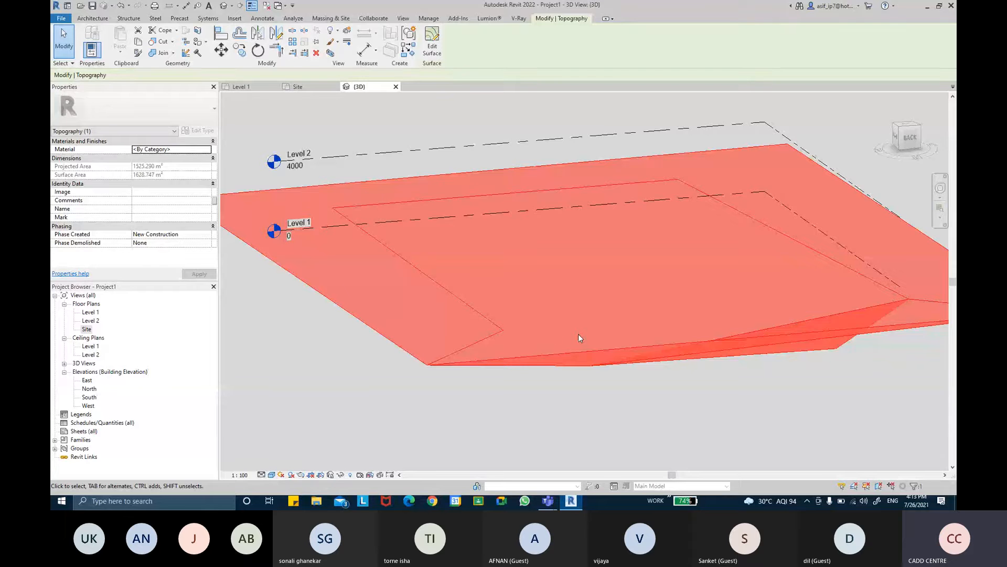
pyautogui.scroll(-2, 578, 333)
pyautogui.click(513, 153)
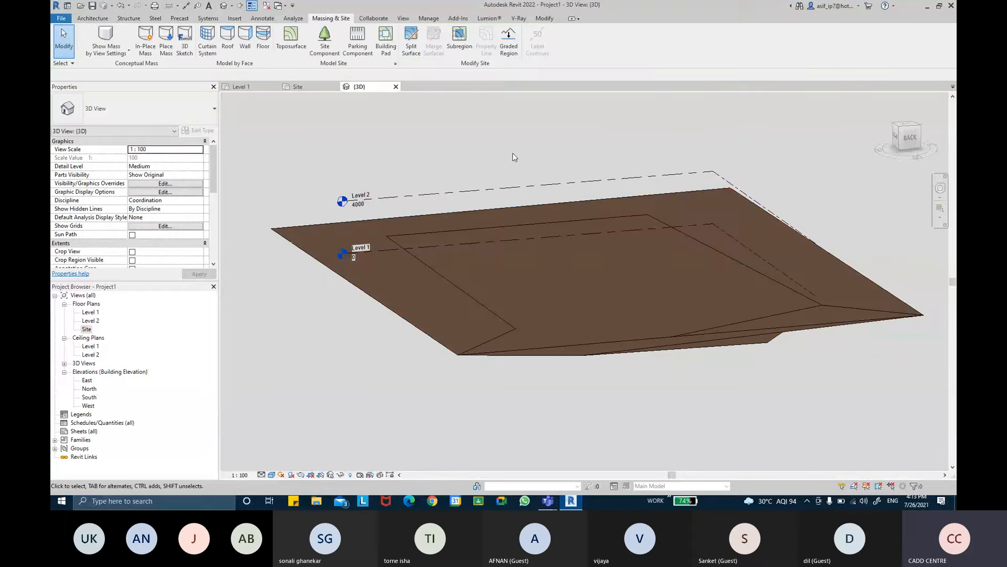
pyautogui.keyDown('shift'); pyautogui.moveTo(512, 153); pyautogui.dragTo(628, 281, button='middle'); pyautogui.keyUp('shift')
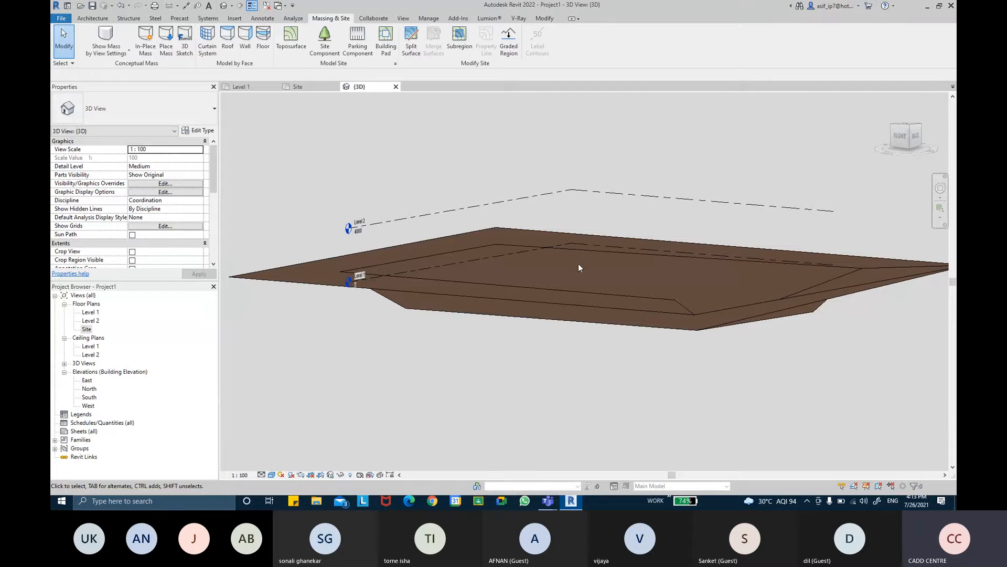
pyautogui.keyDown('shift'); pyautogui.moveTo(569, 247); pyautogui.dragTo(524, 279, button='middle'); pyautogui.keyUp('shift')
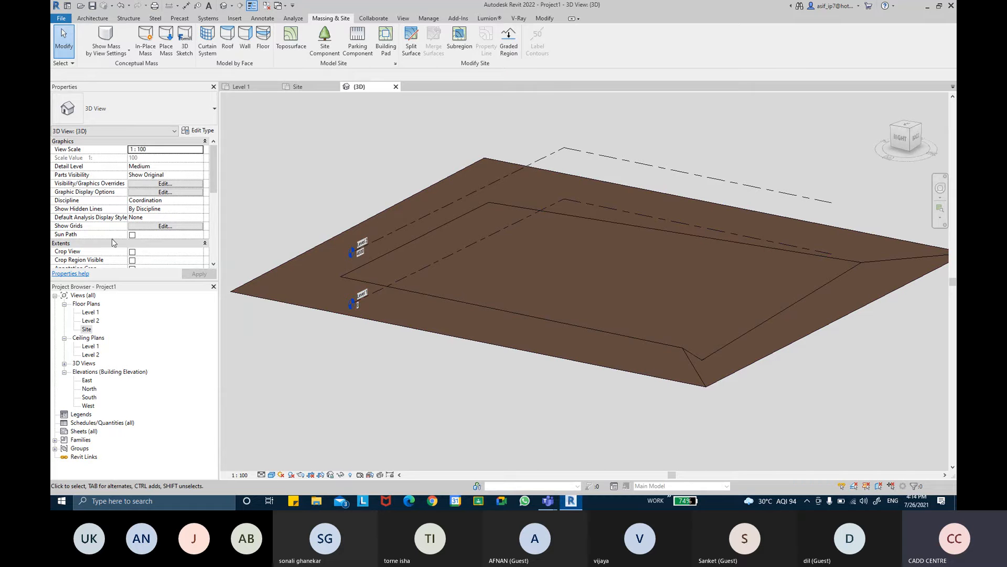
# - Grade the toposurface in the Site floor plan, creating a new toposurface based on the perimeter points only
pyautogui.doubleClick(87, 329)
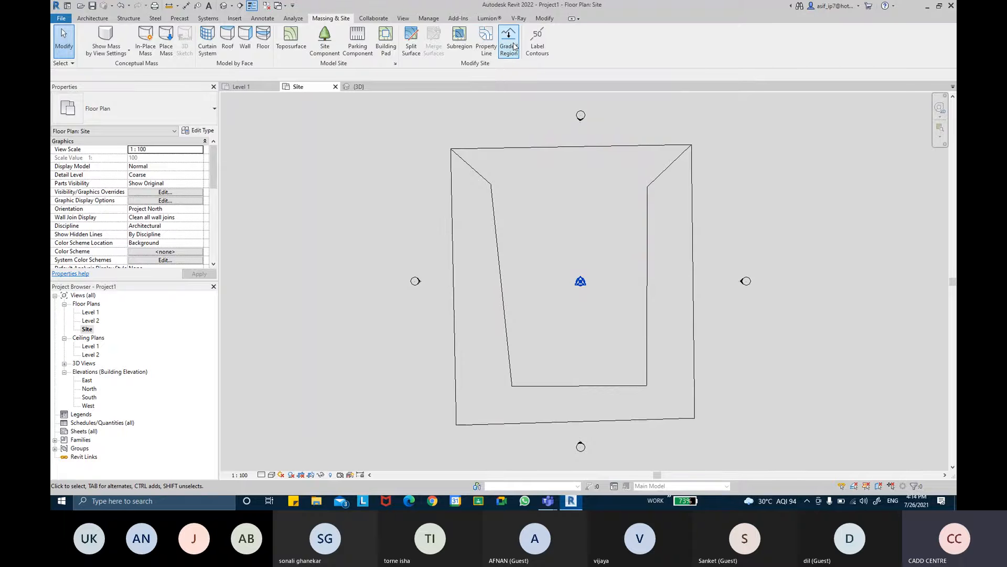
pyautogui.click(514, 46)
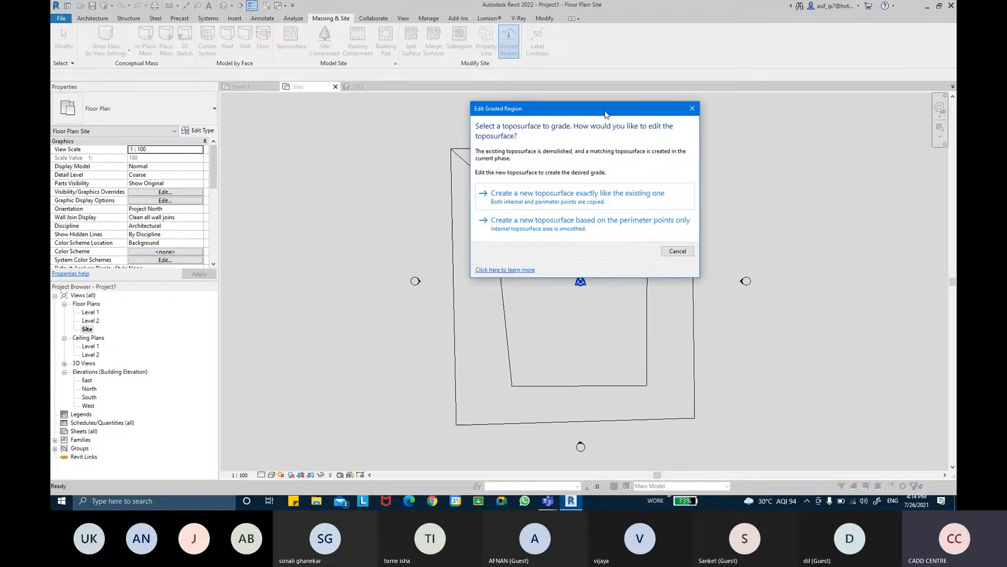
pyautogui.moveTo(606, 114); pyautogui.dragTo(641, 153)
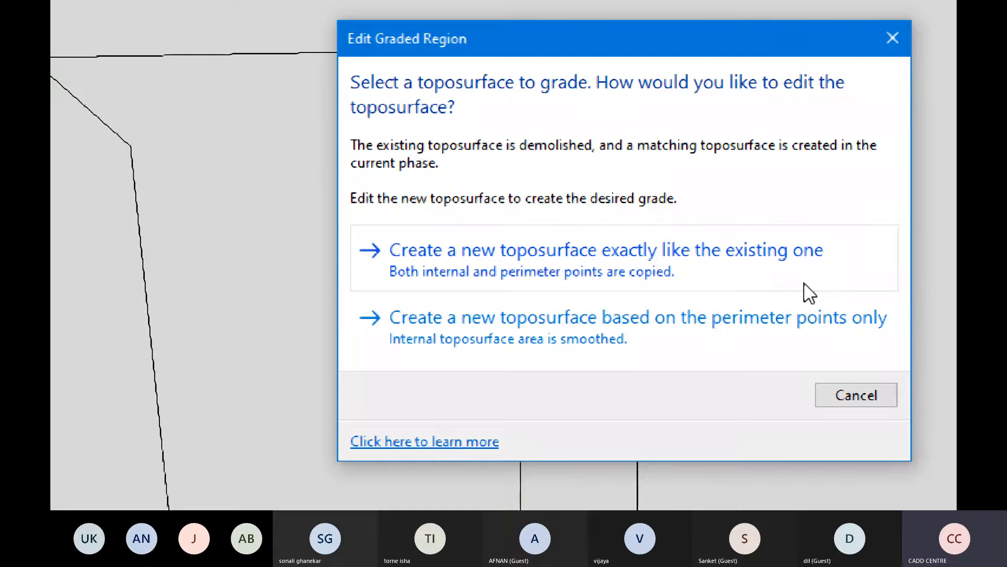
pyautogui.press('ctrl')
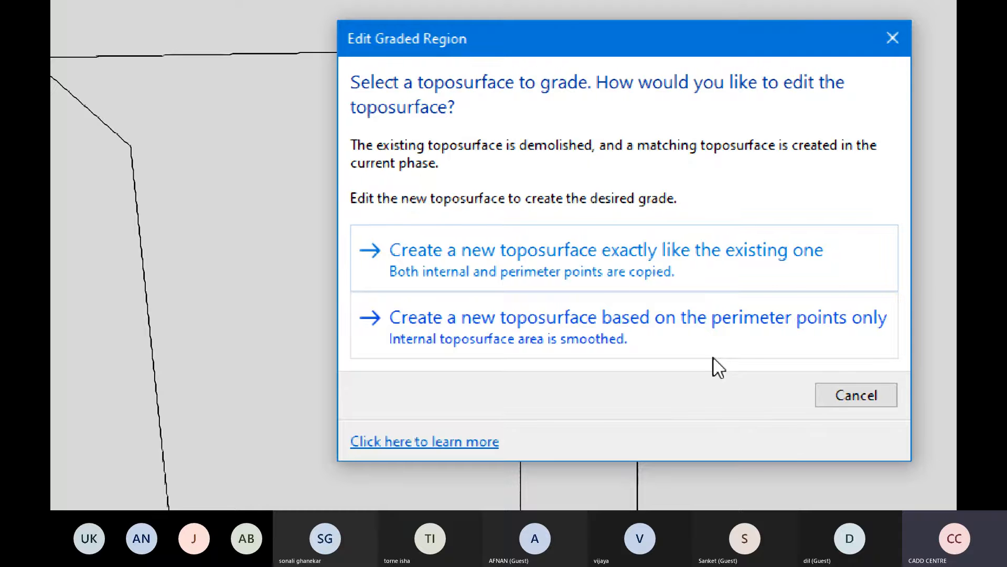
pyautogui.click(740, 357)
pyautogui.click(833, 344)
pyautogui.click(770, 341)
pyautogui.click(776, 264)
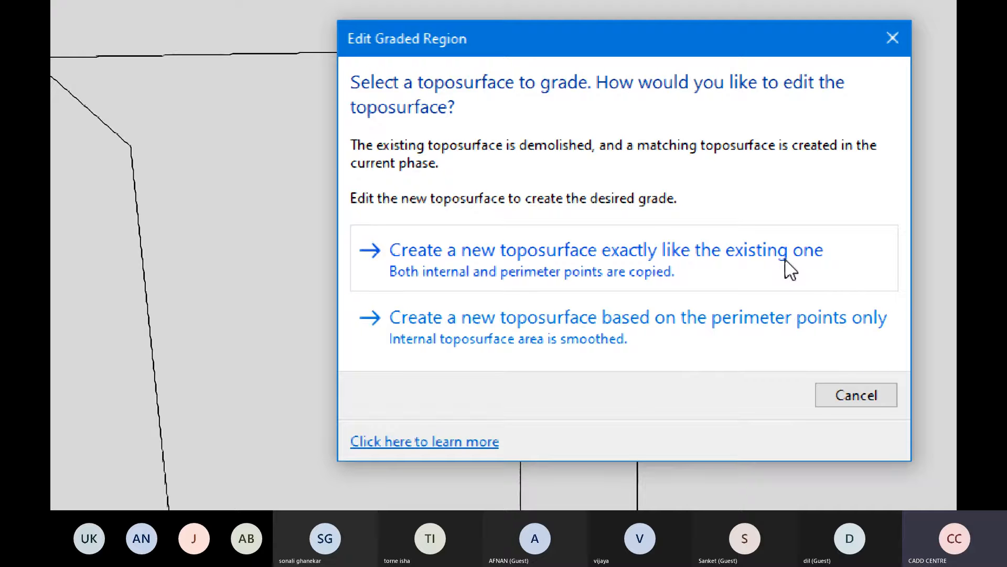
pyautogui.click(784, 260)
pyautogui.click(745, 344)
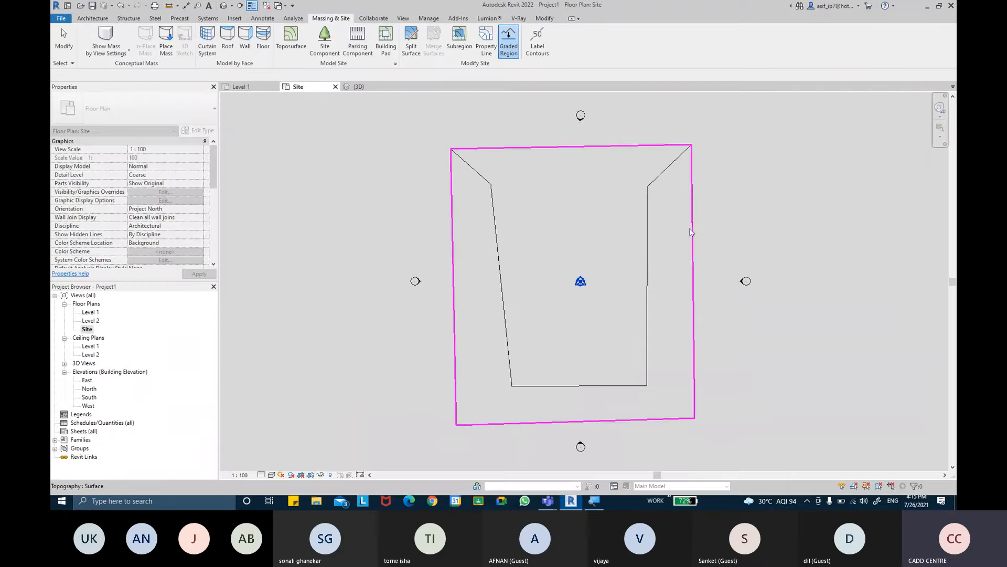
pyautogui.click(691, 231)
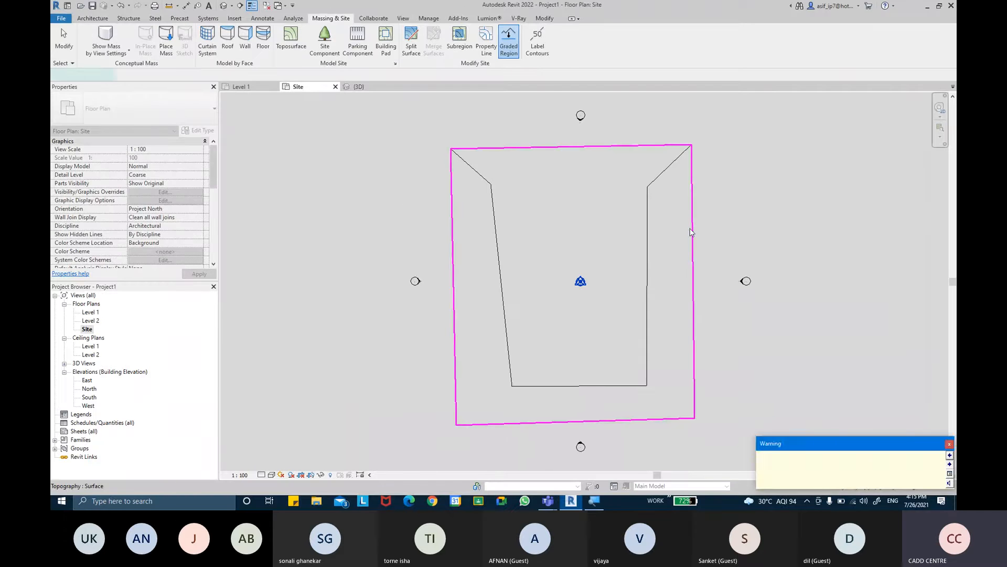
# - Dismiss the phase warning, stop placing points, and finish the graded surface
pyautogui.moveTo(781, 447); pyautogui.dragTo(715, 204)
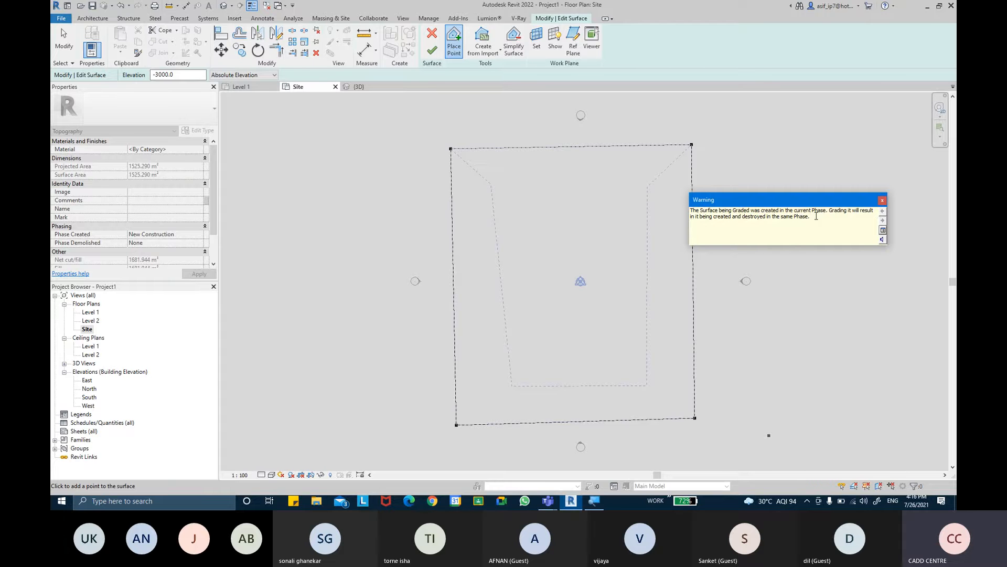
pyautogui.click(881, 200)
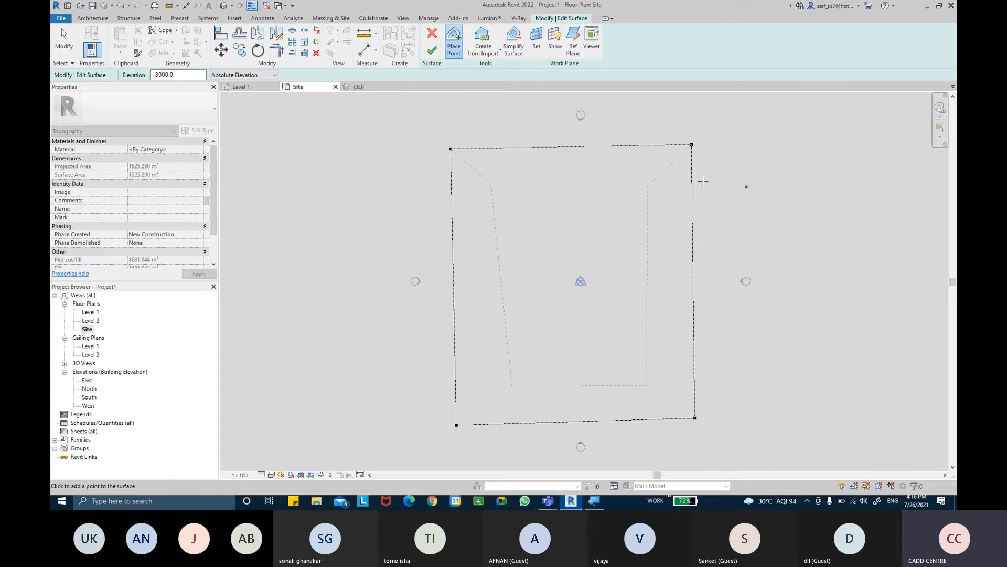
pyautogui.click(66, 37)
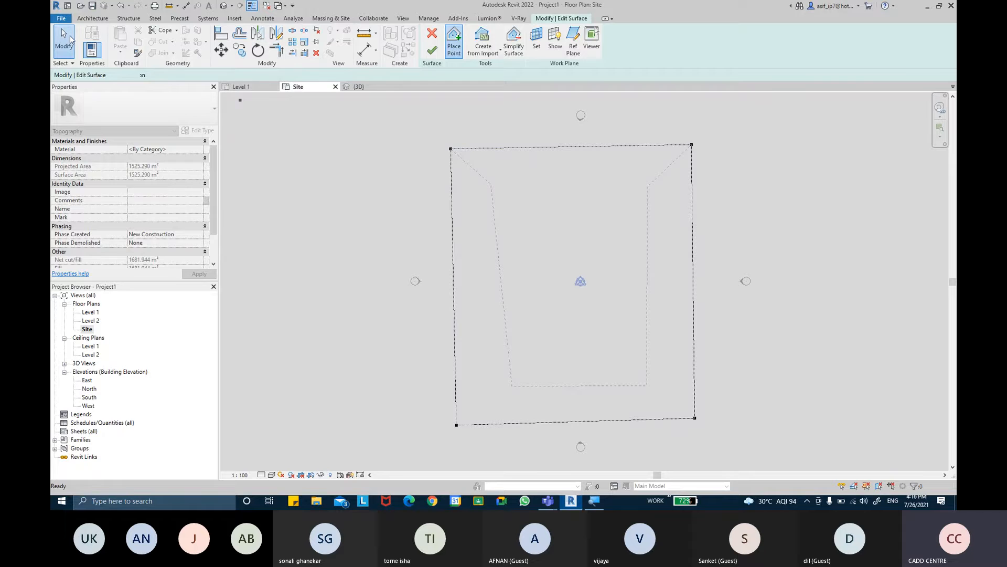
pyautogui.click(432, 50)
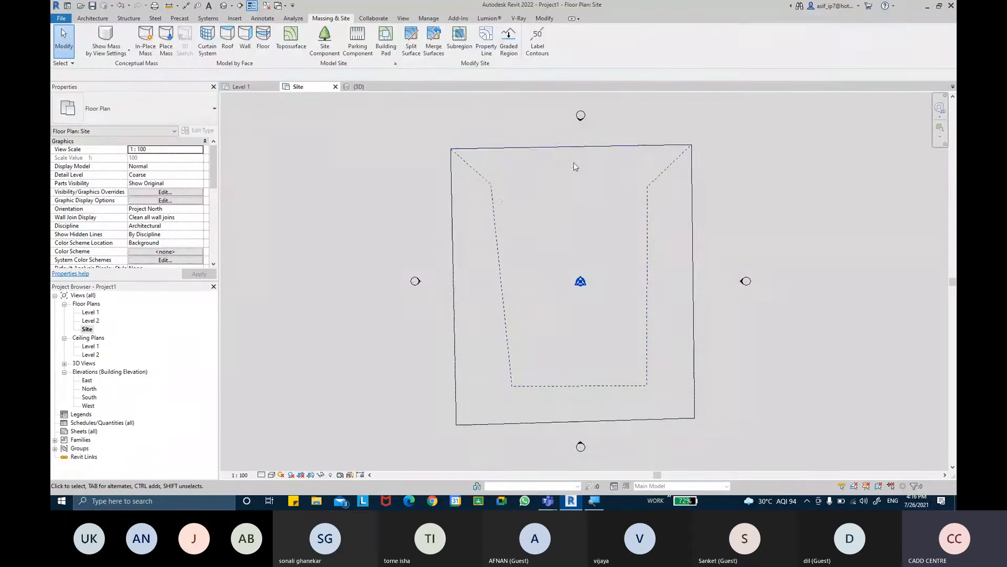
# - Inspect the original and graded toposurfaces in the 3D view, selecting each one to compare their shapes
pyautogui.click(225, 6)
pyautogui.keyDown('shift'); pyautogui.moveTo(605, 227); pyautogui.dragTo(588, 195, button='middle'); pyautogui.keyUp('shift')
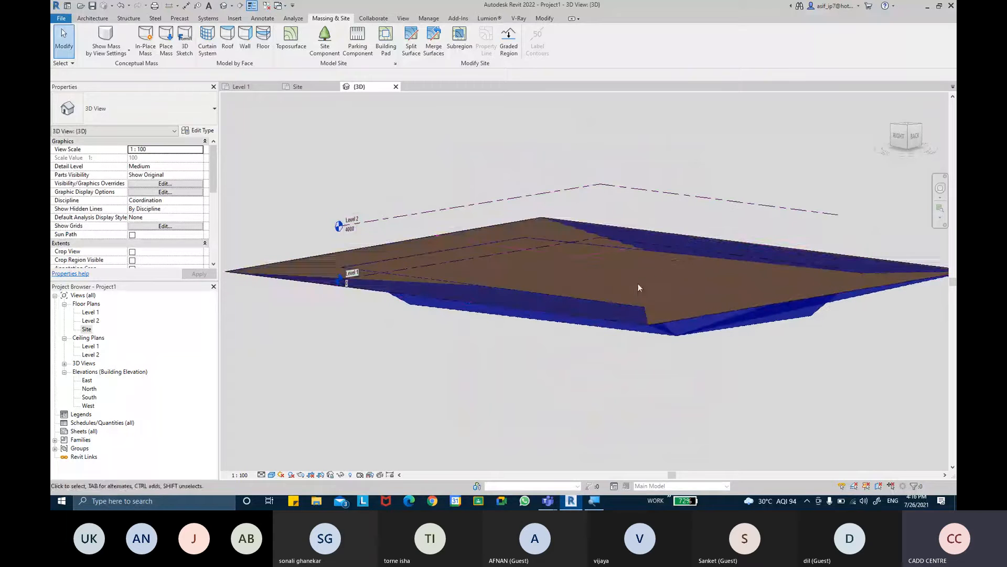
pyautogui.click(697, 235)
pyautogui.keyDown('shift'); pyautogui.moveTo(698, 235); pyautogui.dragTo(782, 256, button='middle'); pyautogui.keyUp('shift')
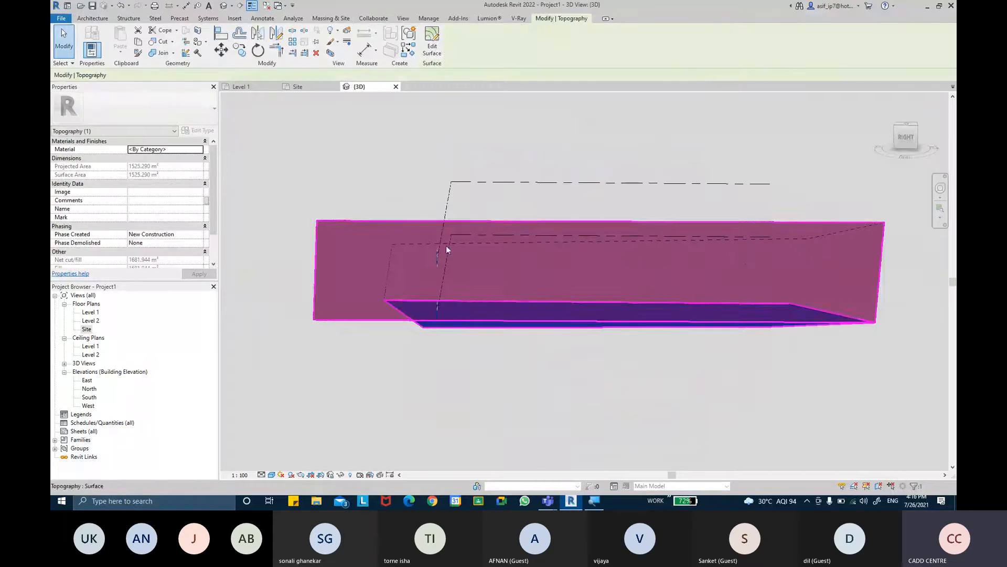
pyautogui.click(731, 339)
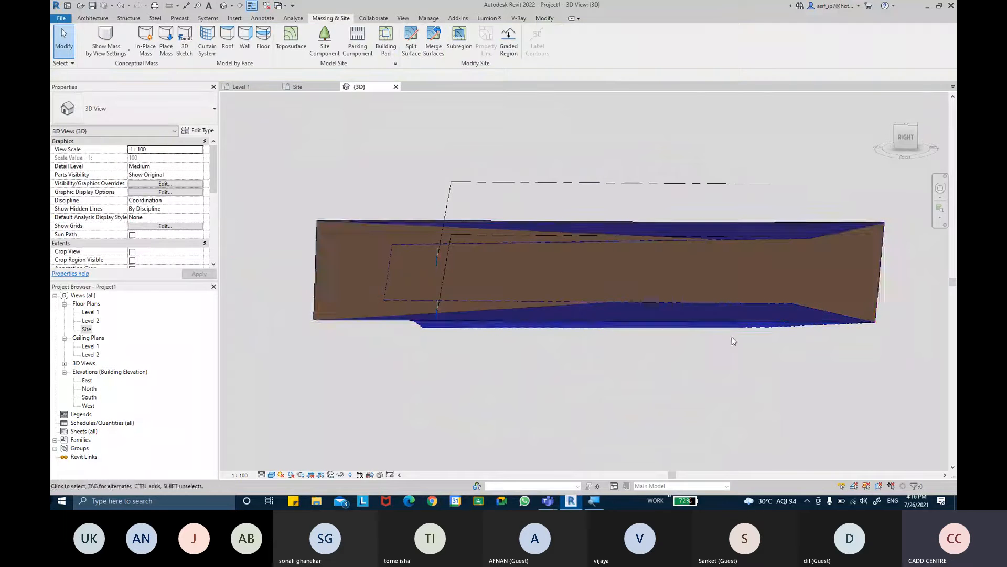
pyautogui.click(730, 329)
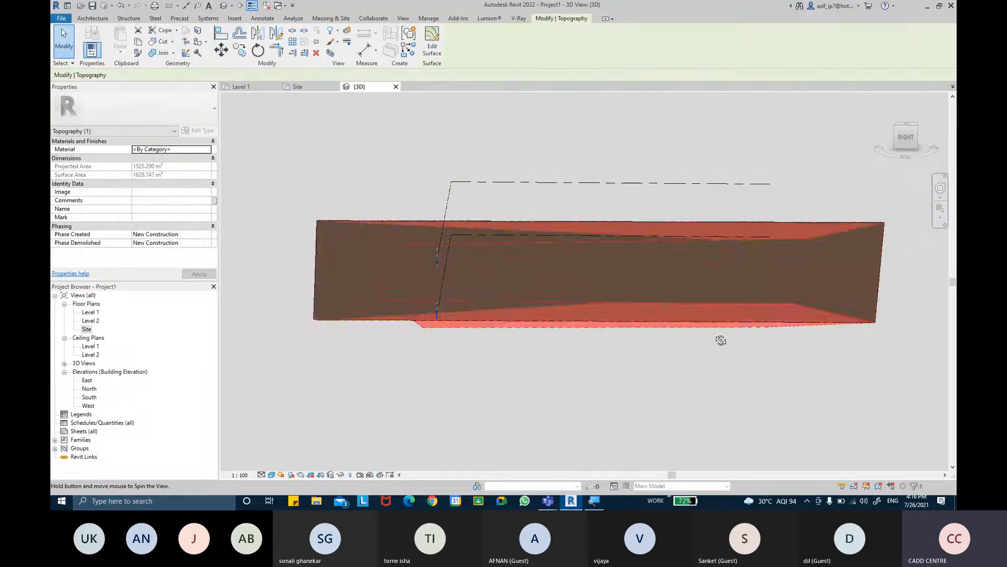
# - Temporarily hide the sunken toposurface to inspect the flat graded one alone, then restore the hidden surface in the 3D view
pyautogui.keyDown('shift'); pyautogui.moveTo(721, 342); pyautogui.dragTo(679, 332, button='middle'); pyautogui.keyUp('shift')
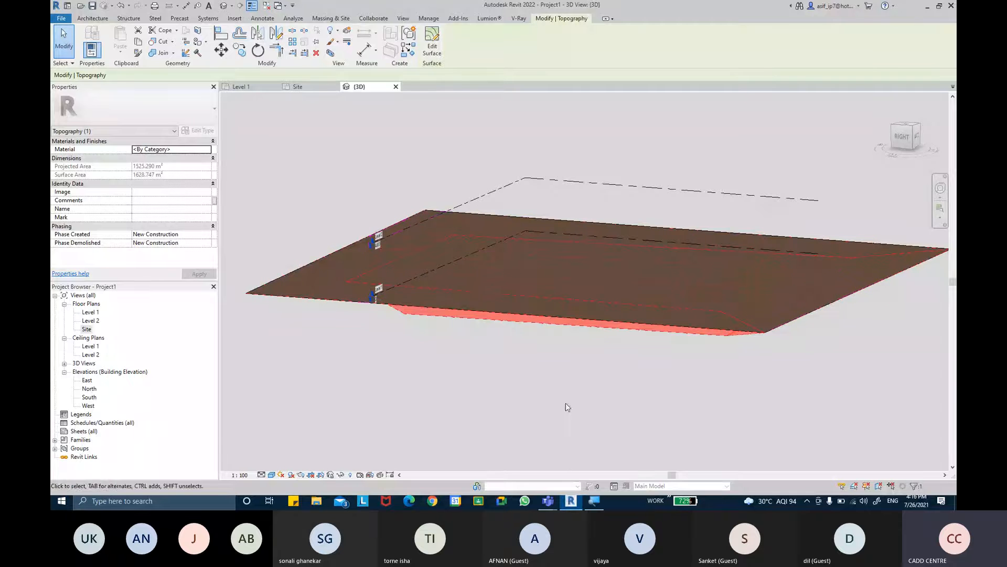
pyautogui.click(341, 475)
pyautogui.click(364, 452)
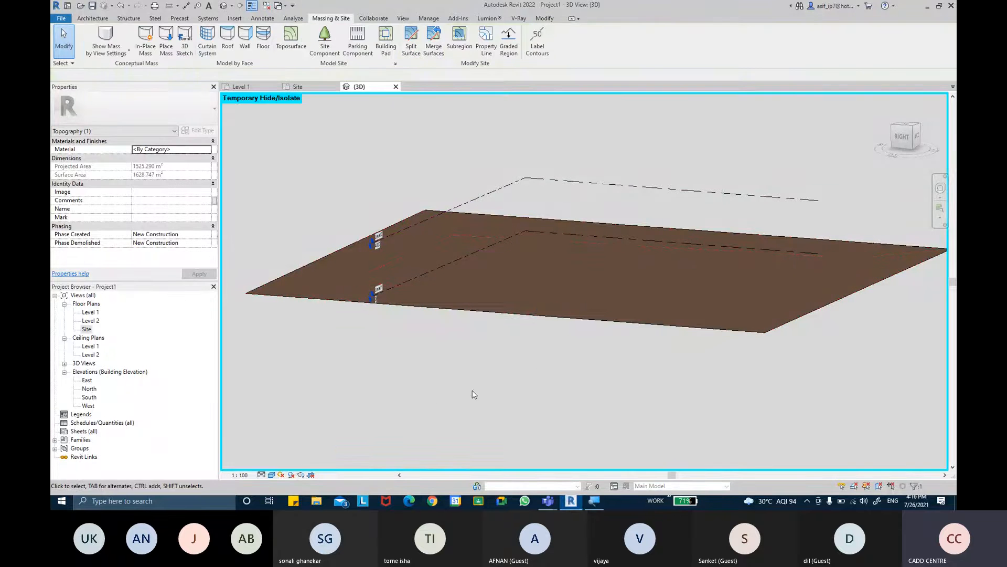
pyautogui.click(581, 321)
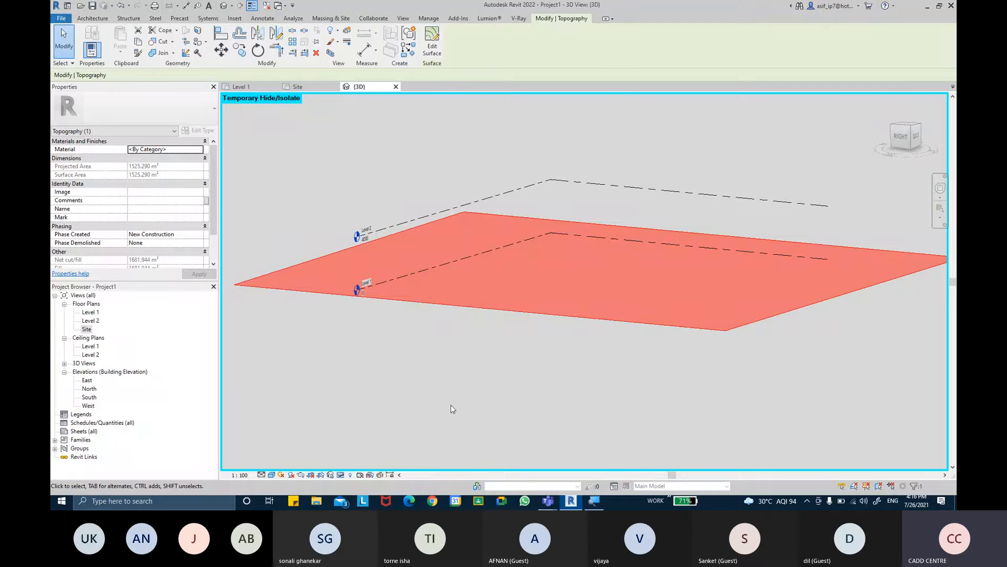
pyautogui.click(340, 475)
pyautogui.click(382, 463)
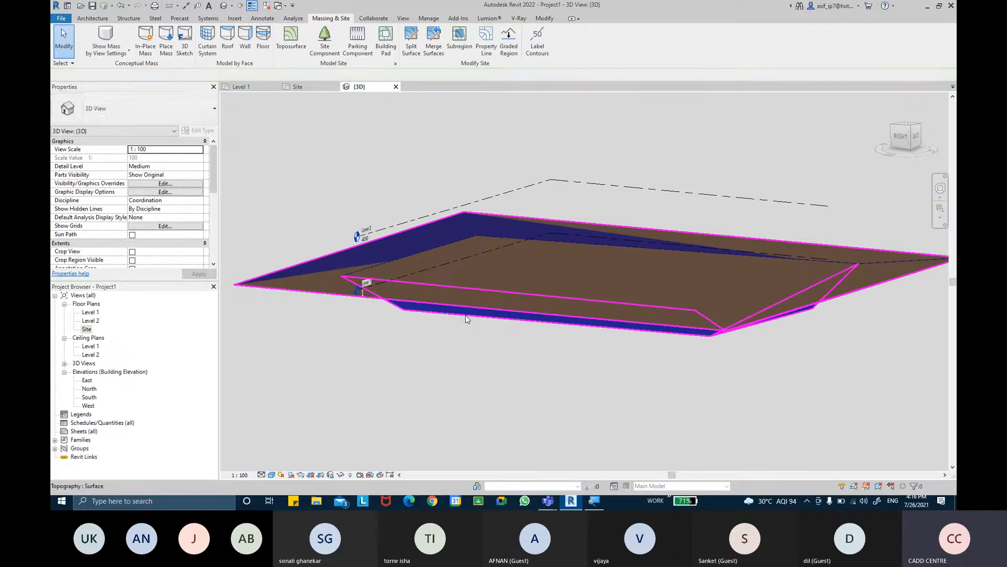
# - Compare the two toposurfaces' phasing and set the flat graded surface's Phase Demolished to New Construction
pyautogui.click(466, 317)
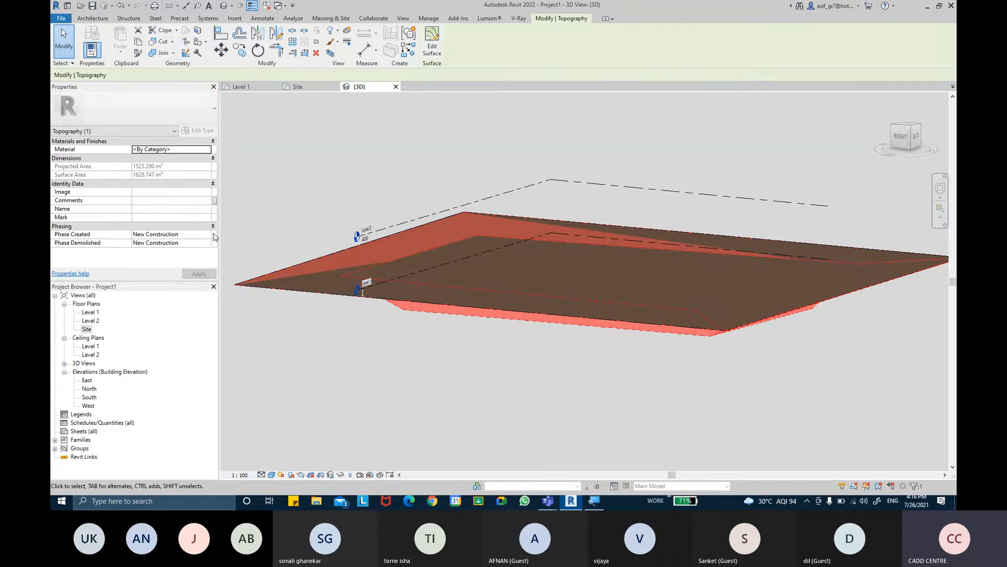
pyautogui.click(285, 189)
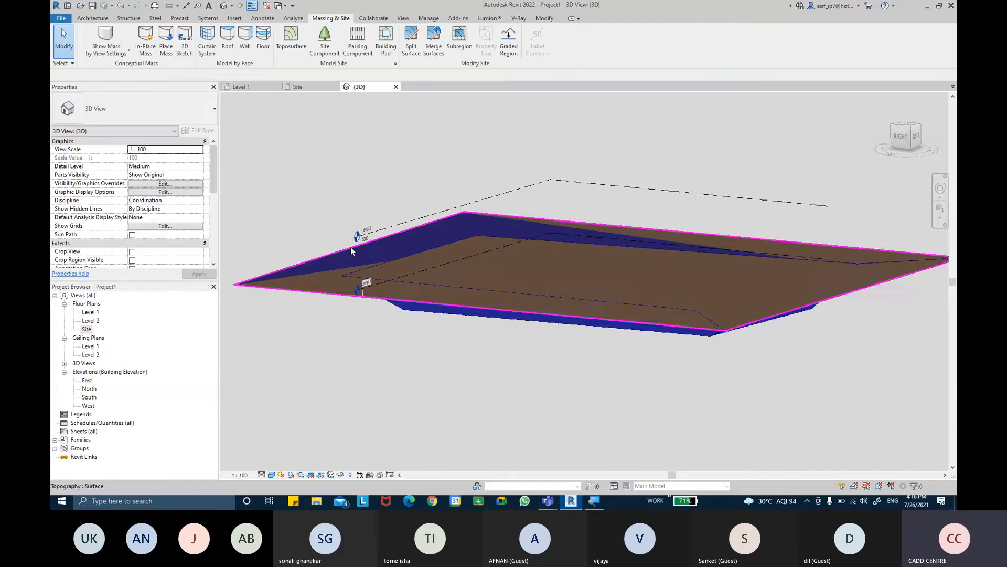
pyautogui.click(319, 294)
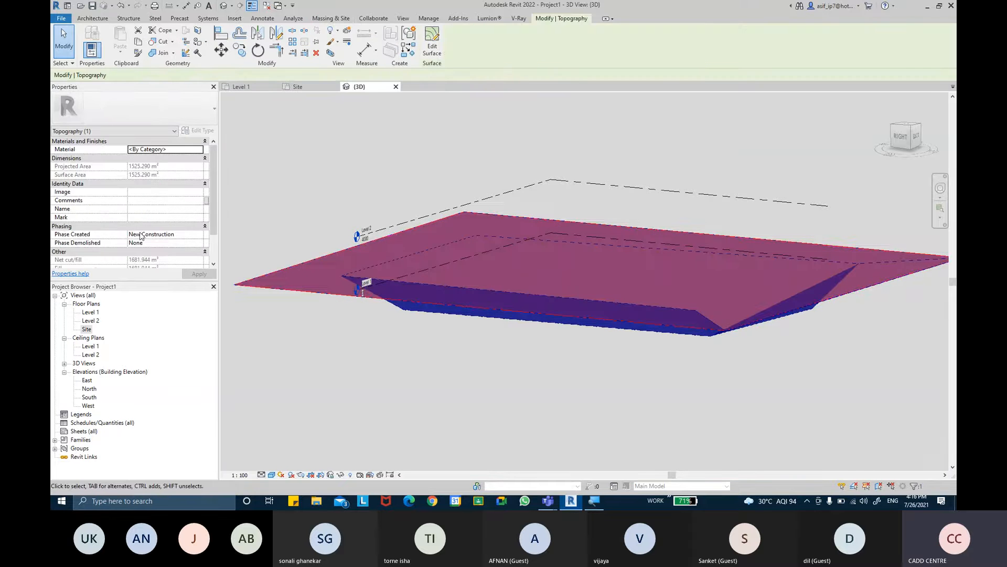
pyautogui.scroll(-3, 199, 215)
pyautogui.click(198, 215)
pyautogui.click(199, 218)
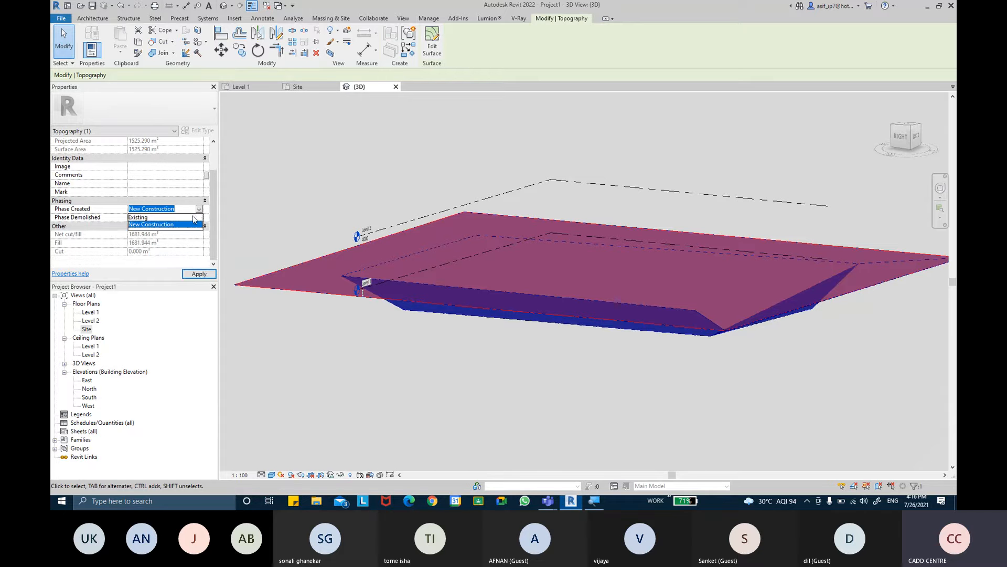
pyautogui.click(200, 218)
pyautogui.click(200, 219)
pyautogui.click(151, 232)
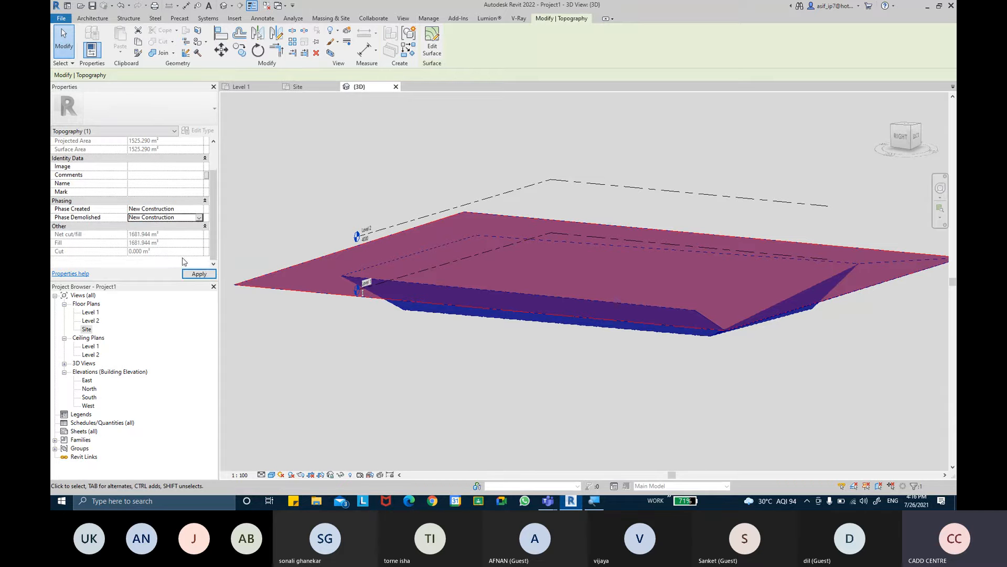
pyautogui.click(197, 274)
pyautogui.click(433, 355)
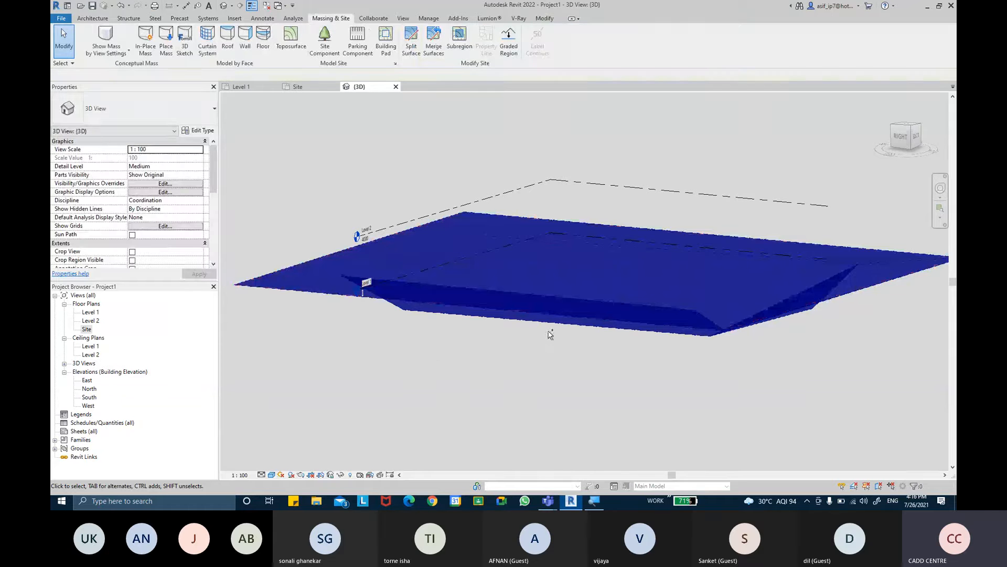
# - Select both toposurfaces together and set their Phase Demolished to None
pyautogui.keyDown('shift'); pyautogui.moveTo(551, 334); pyautogui.dragTo(682, 231, button='middle'); pyautogui.keyUp('shift')
pyautogui.click(687, 229)
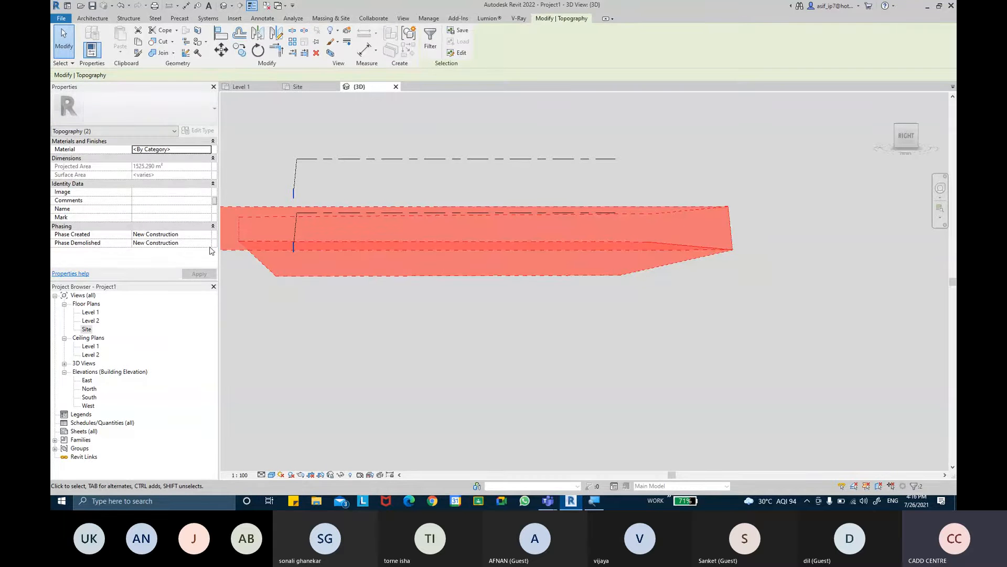
pyautogui.click(208, 243)
pyautogui.click(209, 273)
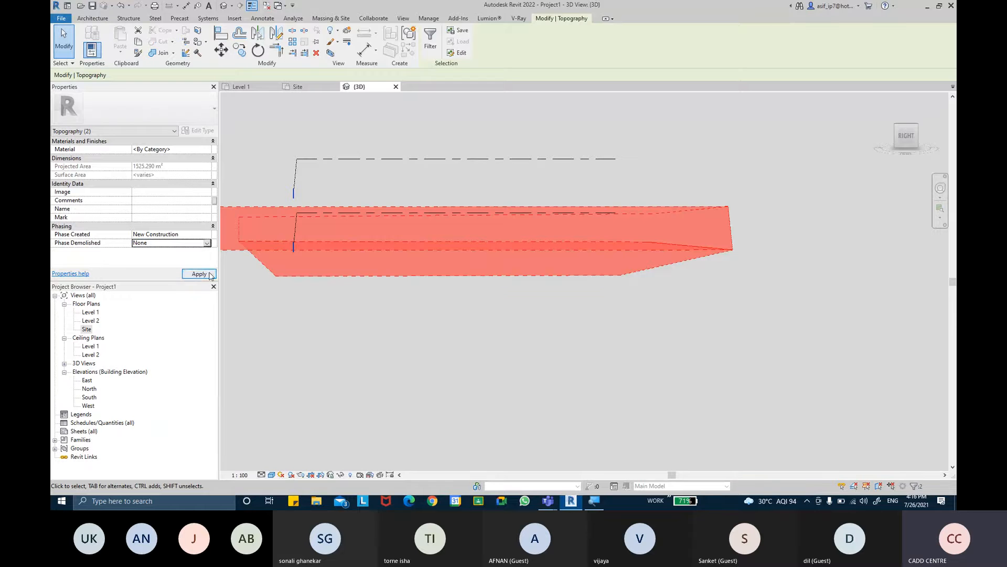
pyautogui.click(209, 274)
pyautogui.click(611, 285)
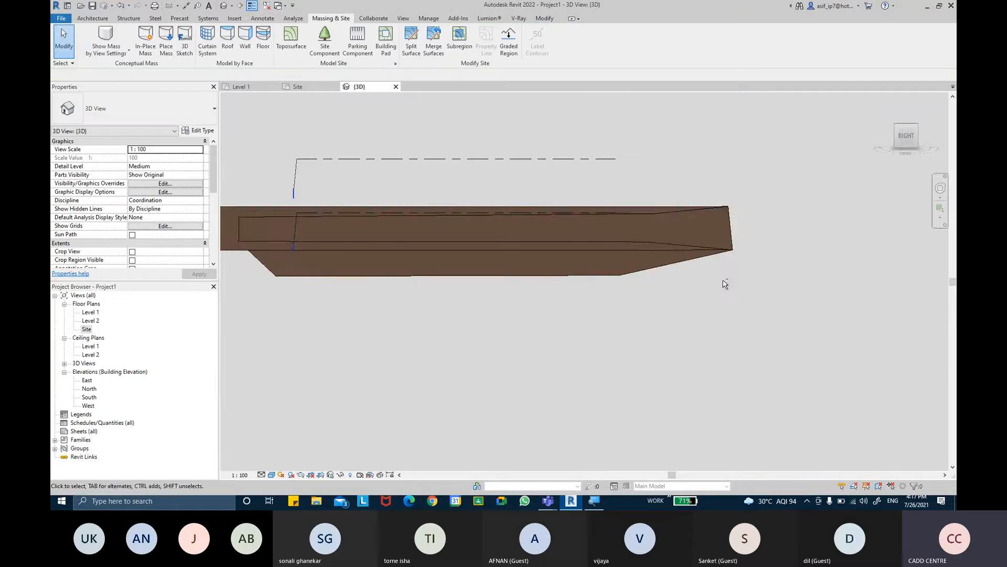
# - Open the flat graded toposurface for surface editing and switch to the Site floor plan
pyautogui.keyDown('shift'); pyautogui.moveTo(726, 284); pyautogui.dragTo(666, 325, button='middle'); pyautogui.keyUp('shift')
pyautogui.keyDown('shift'); pyautogui.moveTo(577, 313); pyautogui.dragTo(540, 296, button='middle'); pyautogui.keyUp('shift')
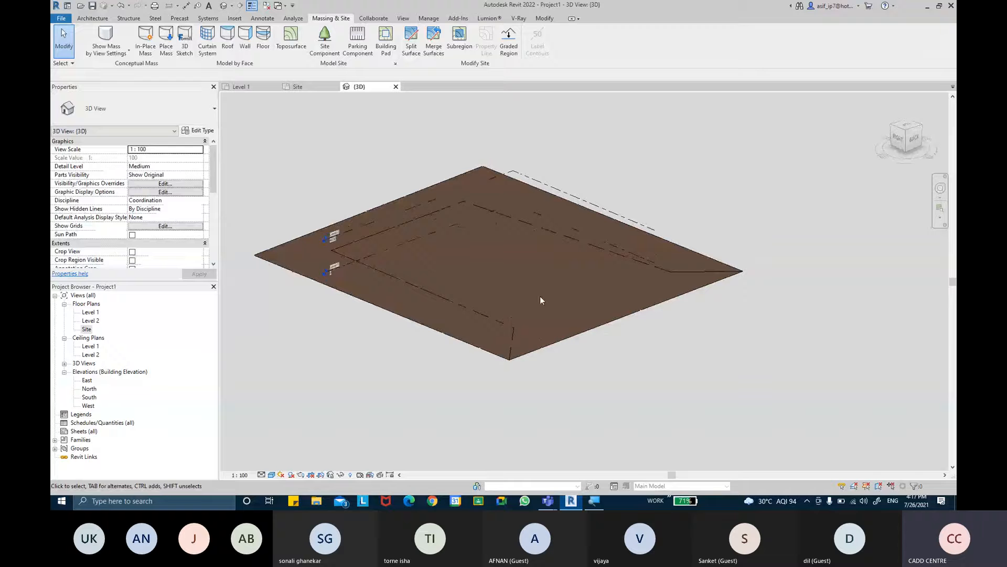
pyautogui.click(437, 333)
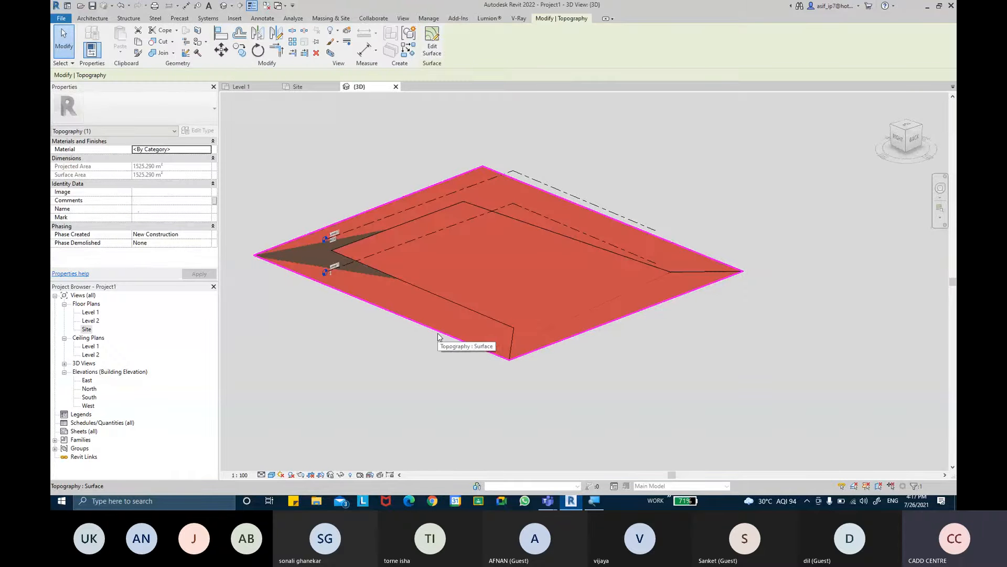
pyautogui.click(427, 269)
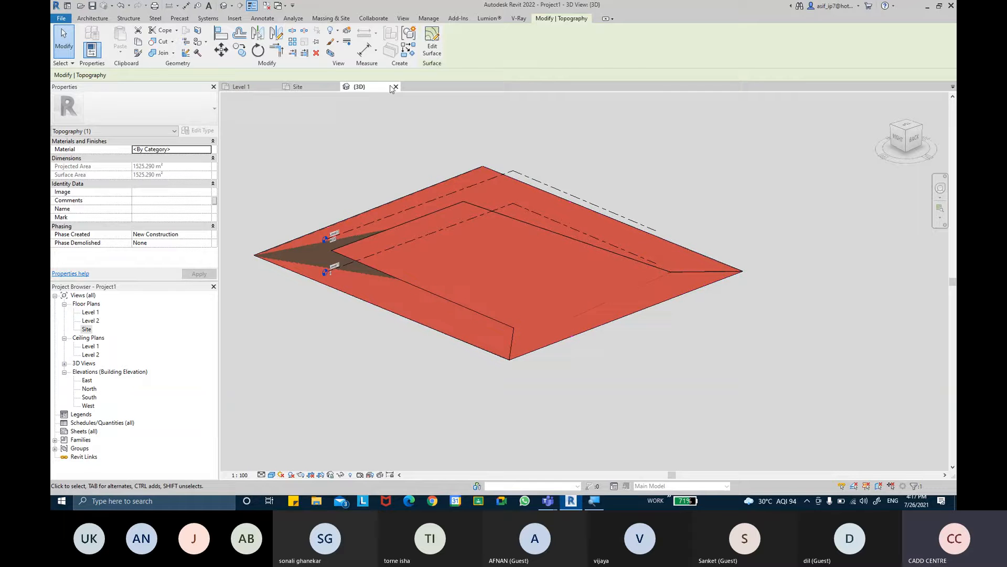
pyautogui.click(431, 46)
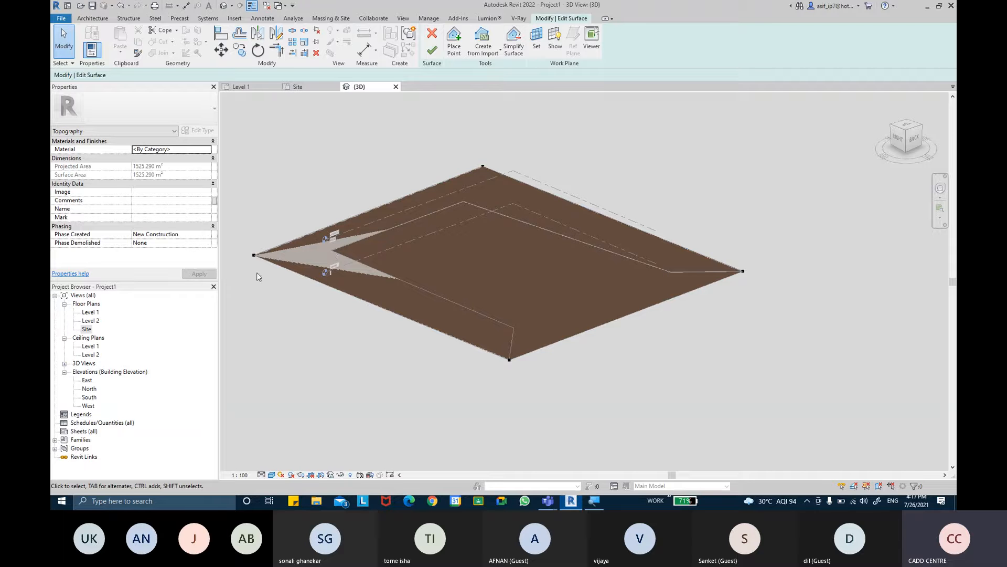
pyautogui.click(87, 329)
pyautogui.doubleClick(86, 329)
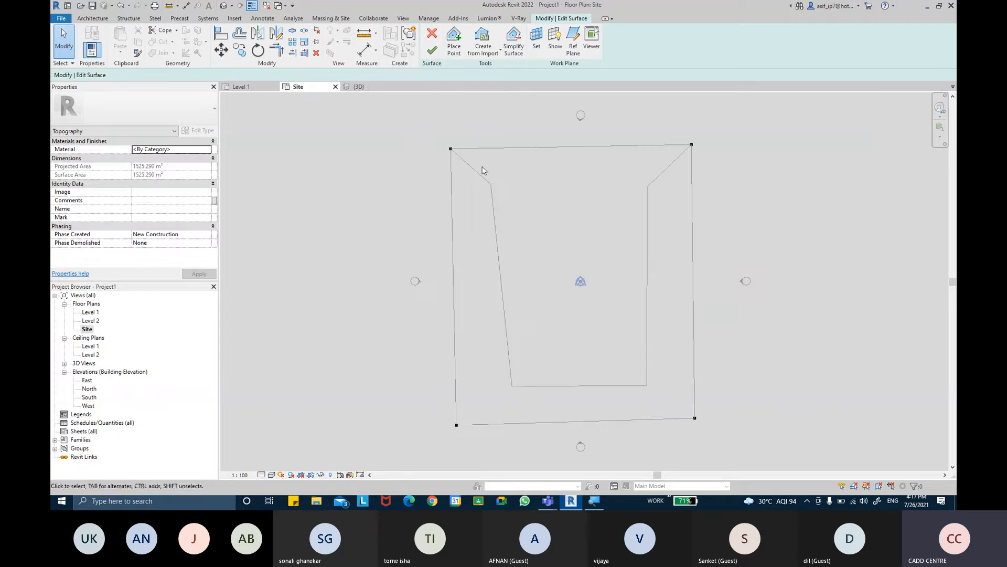
# - Move the flat surface's four boundary points inward onto the corners of the depression outline and finish the surface
pyautogui.moveTo(451, 149); pyautogui.dragTo(490, 187)
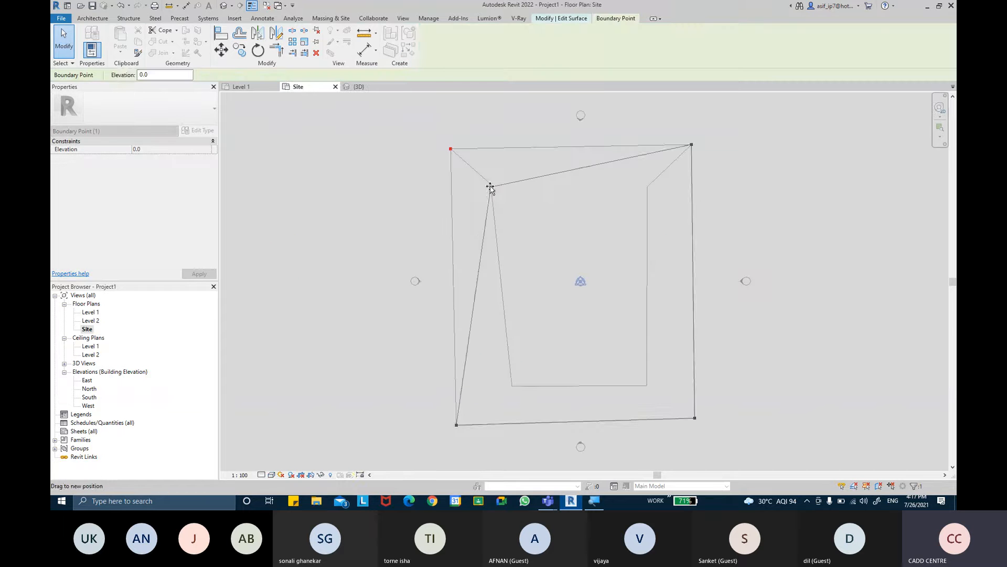
pyautogui.click(691, 145)
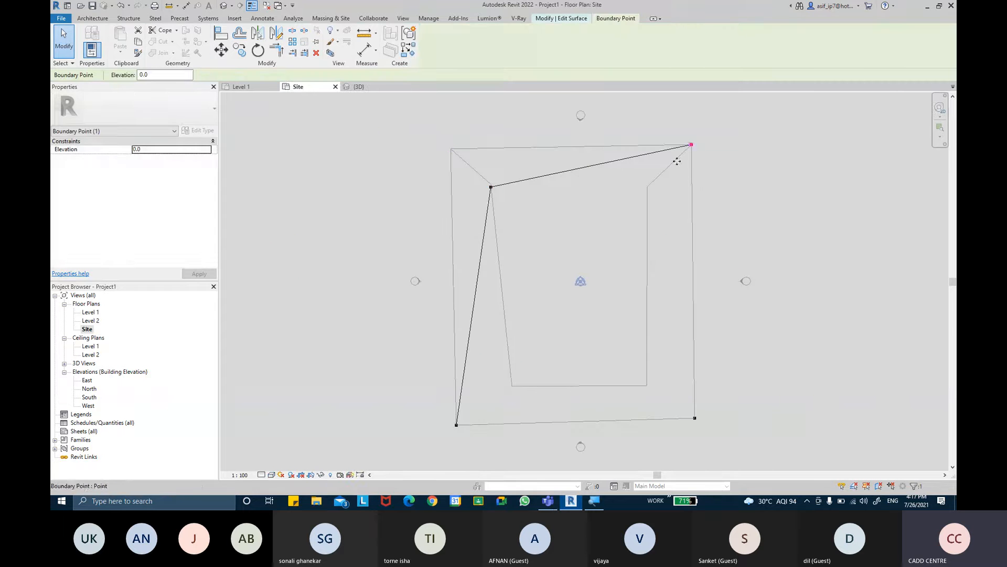
pyautogui.moveTo(693, 146); pyautogui.dragTo(648, 186)
pyautogui.click(695, 418)
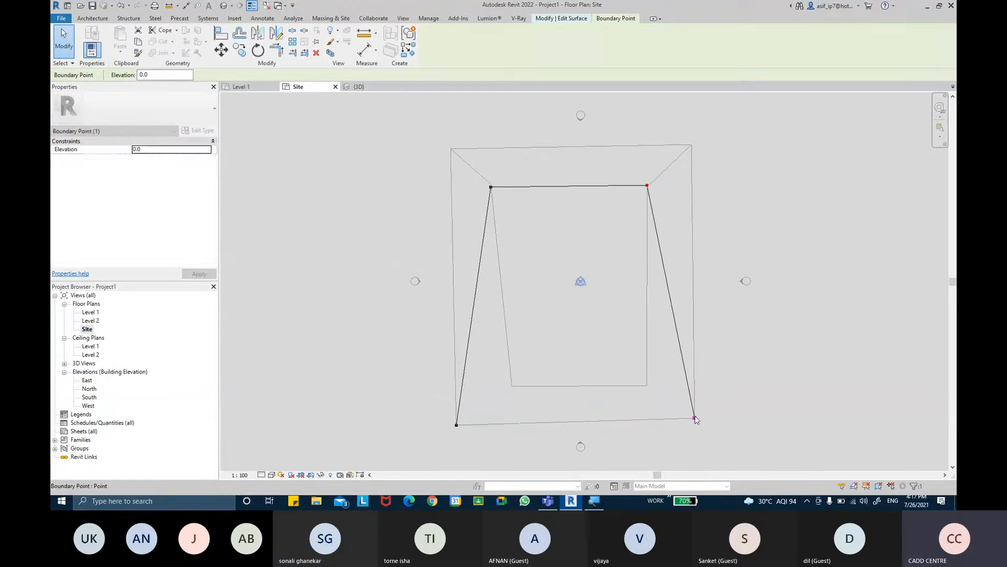
pyautogui.moveTo(695, 418); pyautogui.dragTo(647, 386)
pyautogui.click(457, 425)
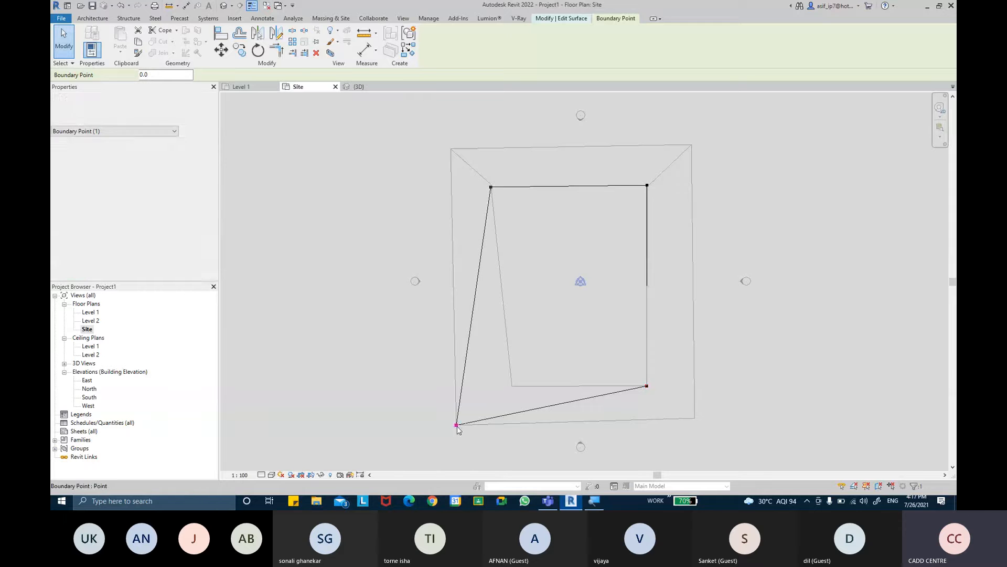
pyautogui.moveTo(457, 425); pyautogui.dragTo(511, 385)
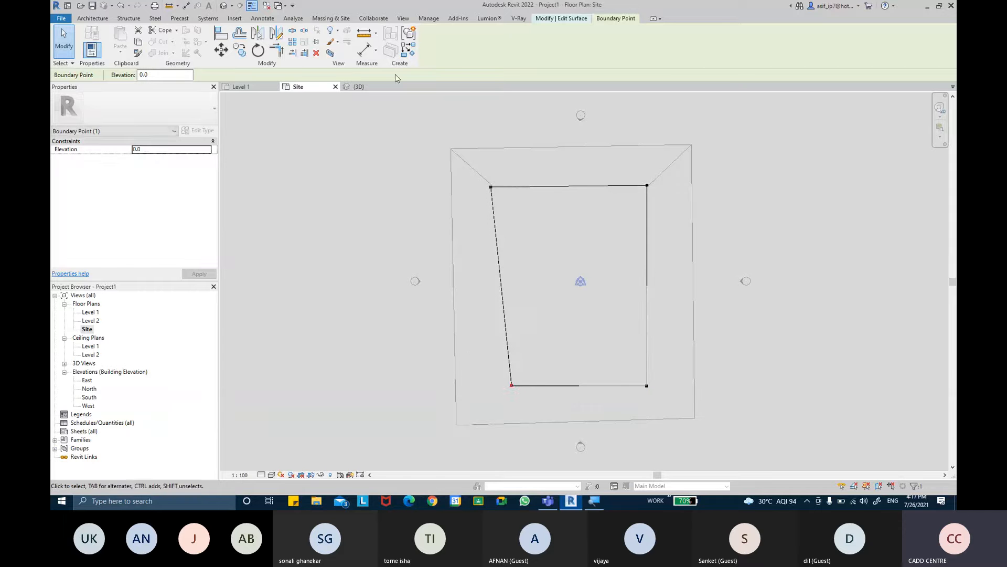
pyautogui.click(375, 117)
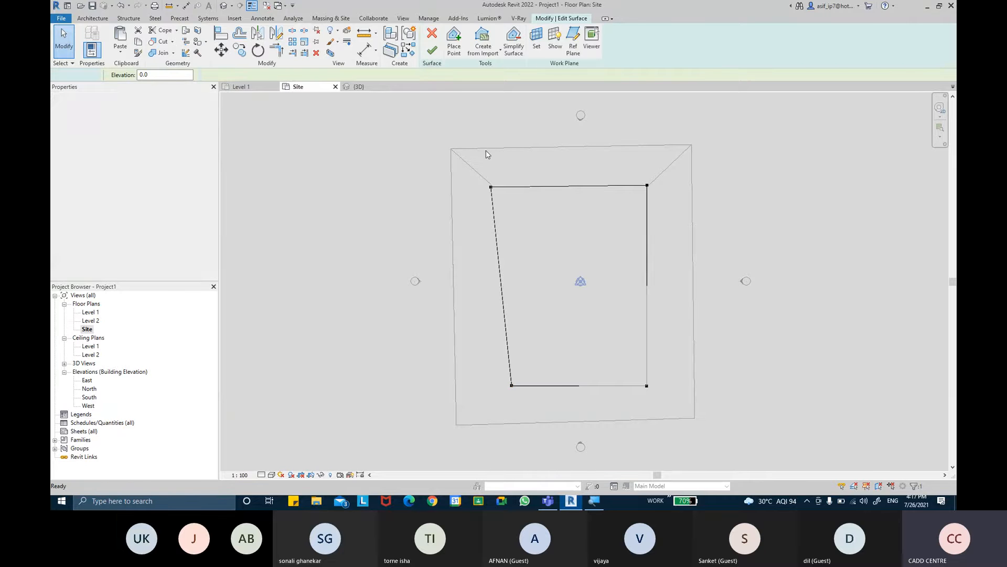
pyautogui.click(432, 53)
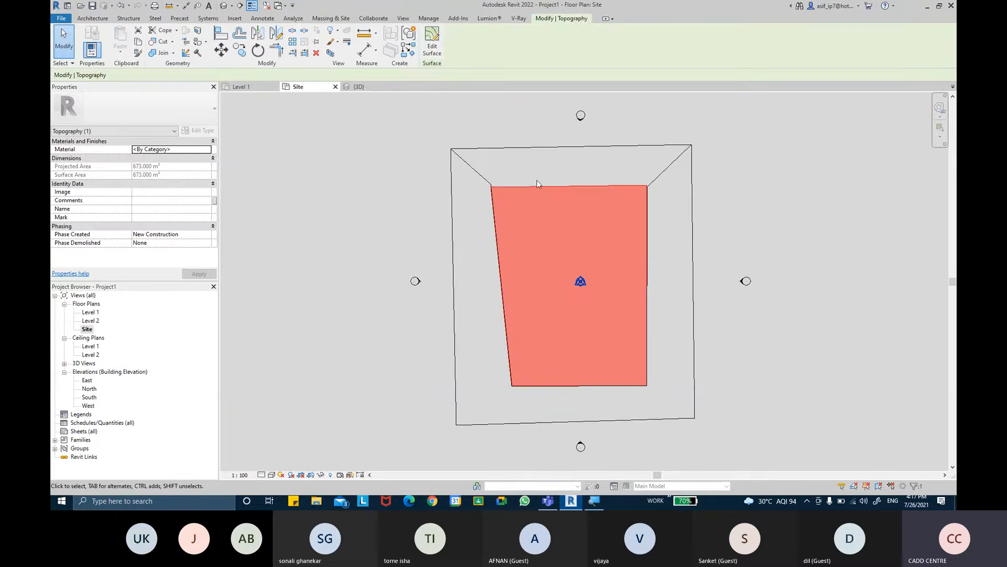
# - Examine the reduced flat toposurface over the depression from several angles in the 3D view
pyautogui.click(224, 5)
pyautogui.press('Escape')
pyautogui.moveTo(642, 276)
pyautogui.keyDown('shift'); pyautogui.mouseDown(button='middle')
pyautogui.moveTo(652, 241)
pyautogui.moveTo(674, 230)
pyautogui.moveTo(637, 261)
pyautogui.mouseUp(button='middle'); pyautogui.keyUp('shift')
pyautogui.click(639, 265)
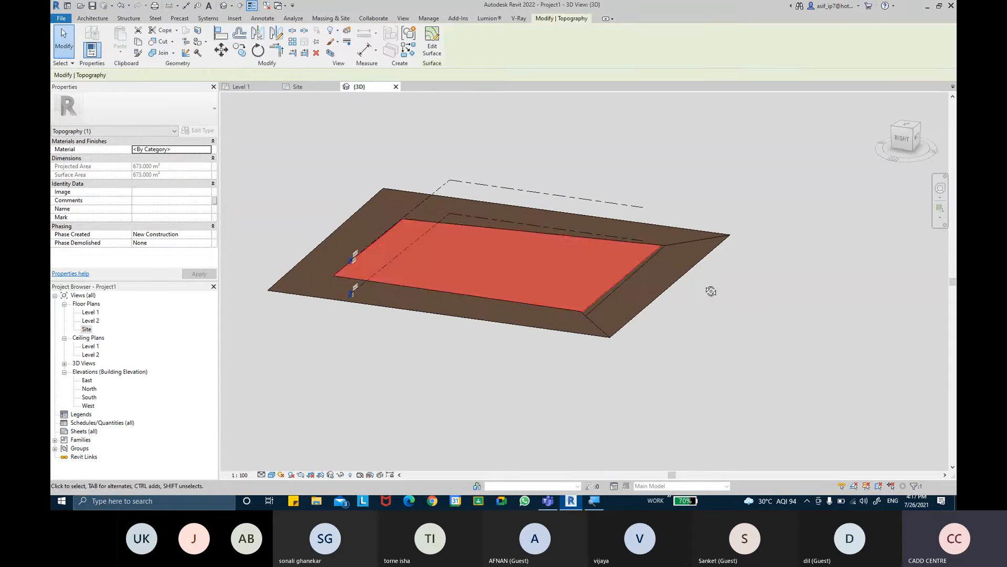
pyautogui.keyDown('shift'); pyautogui.moveTo(710, 288); pyautogui.dragTo(594, 264, button='middle'); pyautogui.keyUp('shift')
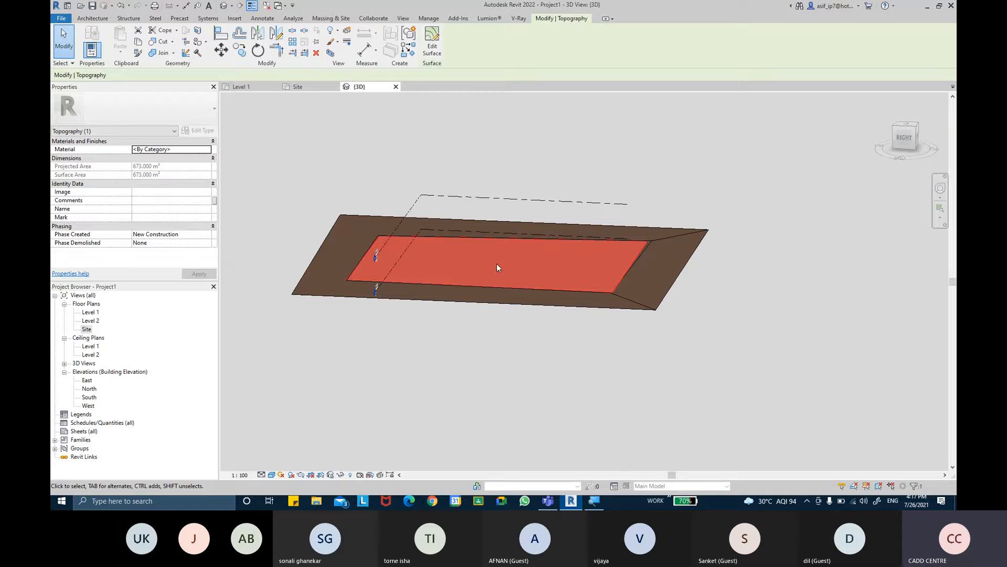
pyautogui.keyDown('shift'); pyautogui.moveTo(624, 256); pyautogui.dragTo(601, 277, button='middle'); pyautogui.keyUp('shift')
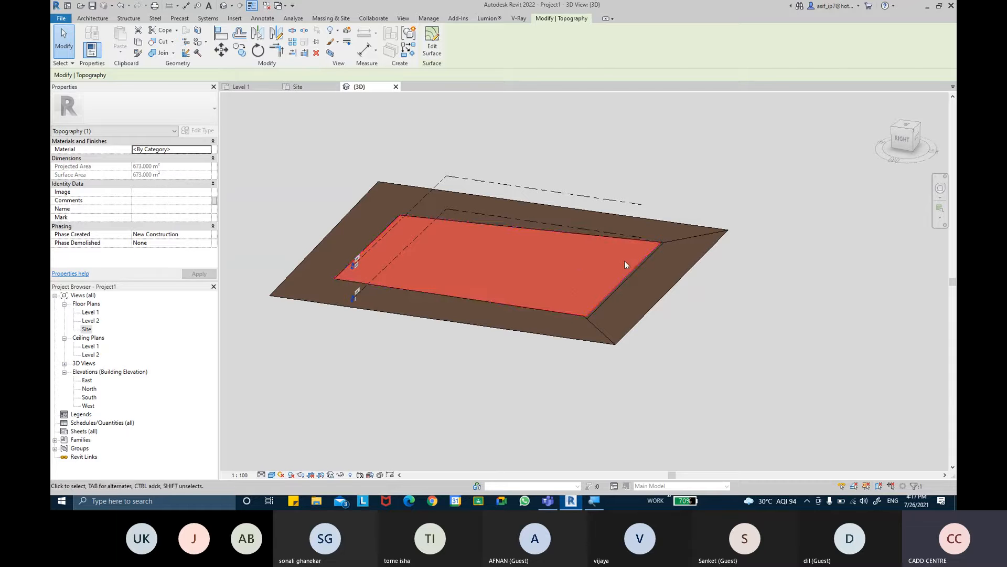
pyautogui.click(759, 301)
pyautogui.keyDown('shift'); pyautogui.moveTo(758, 300); pyautogui.dragTo(677, 302, button='middle'); pyautogui.keyUp('shift')
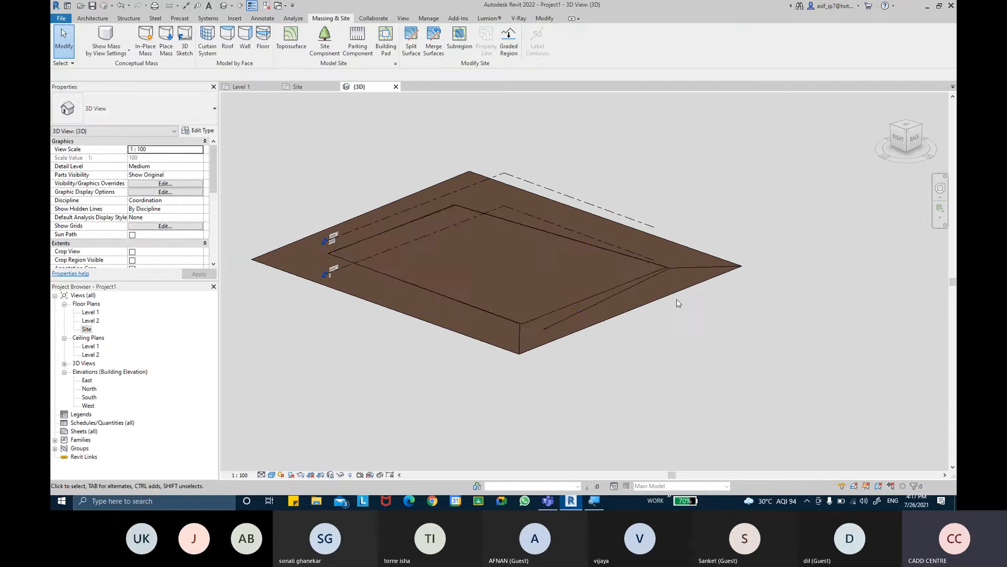
# - Select the inner flat toposurface and the sunken outer one in turn to compare their extents in 3D
pyautogui.click(598, 292)
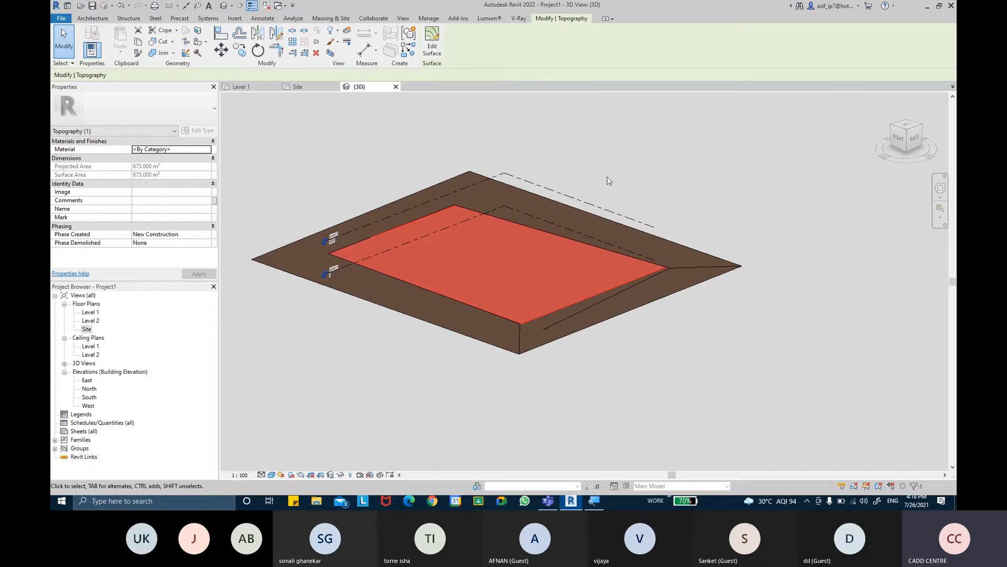
pyautogui.click(651, 175)
pyautogui.click(549, 342)
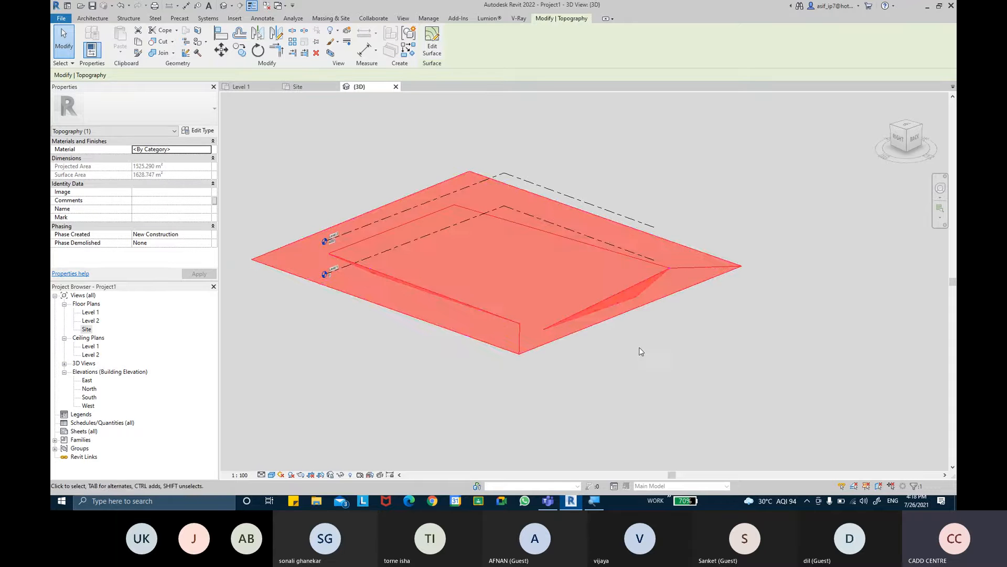
pyautogui.keyDown('shift'); pyautogui.moveTo(639, 347); pyautogui.dragTo(641, 319, button='middle'); pyautogui.keyUp('shift')
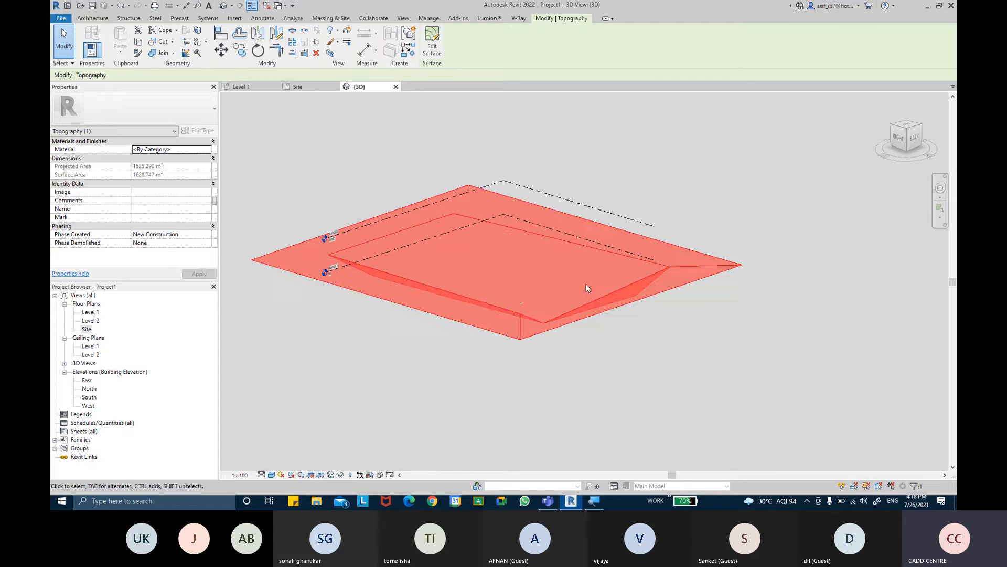
pyautogui.keyDown('shift'); pyautogui.moveTo(505, 263); pyautogui.dragTo(454, 264, button='middle'); pyautogui.keyUp('shift')
pyautogui.click(754, 339)
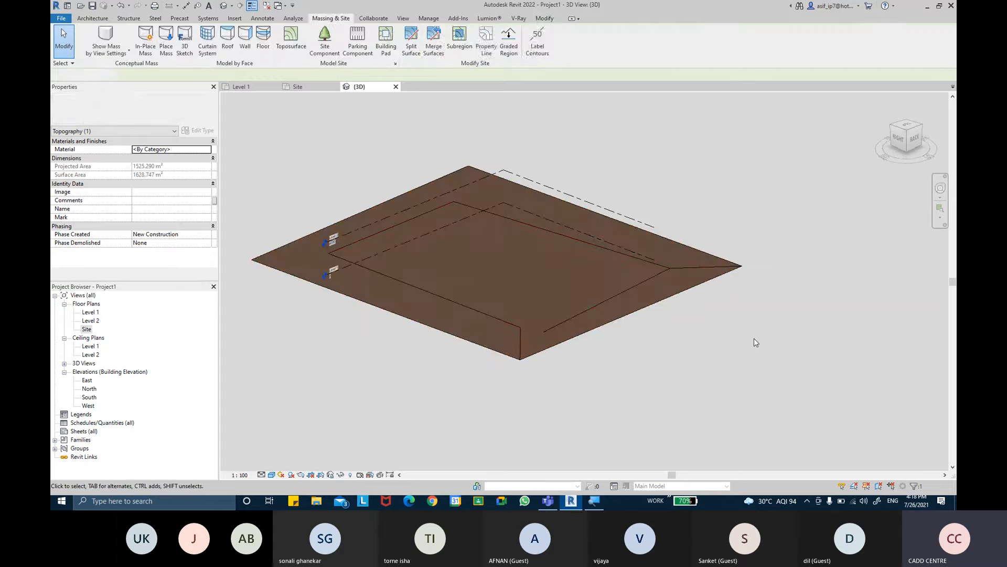
# - Create a graded region from the sunken toposurface as a new surface exactly like the existing one
pyautogui.click(512, 51)
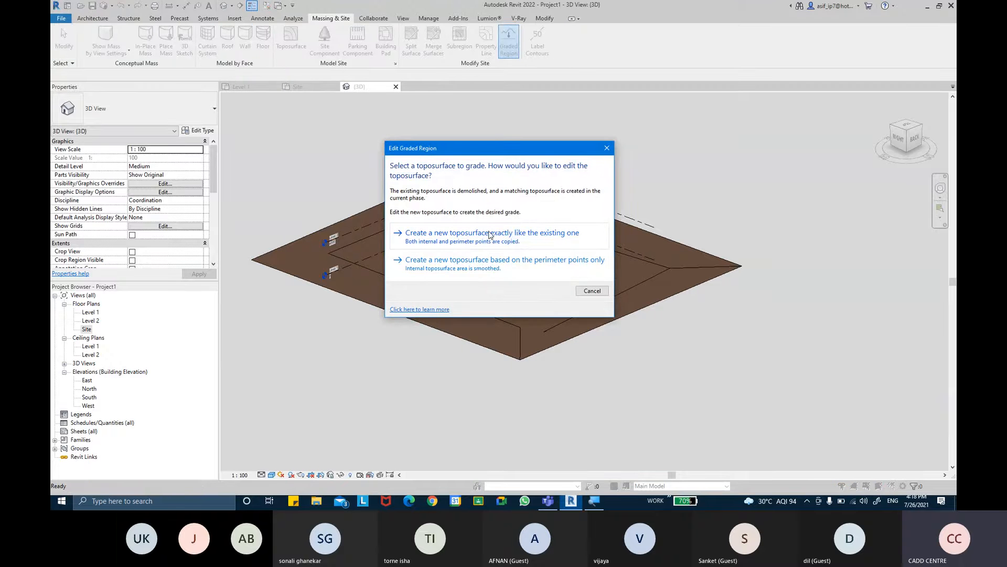
pyautogui.click(522, 237)
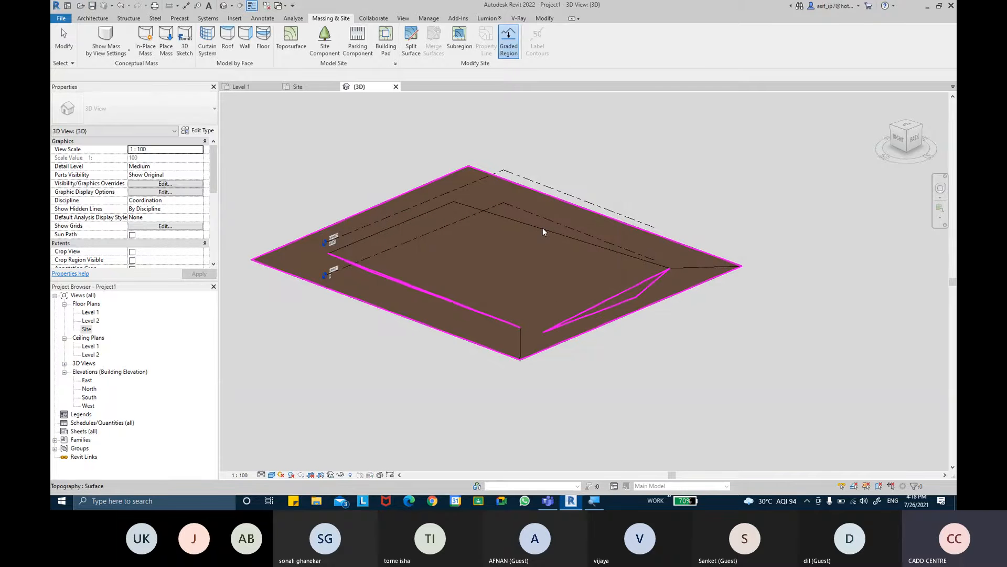
pyautogui.click(543, 232)
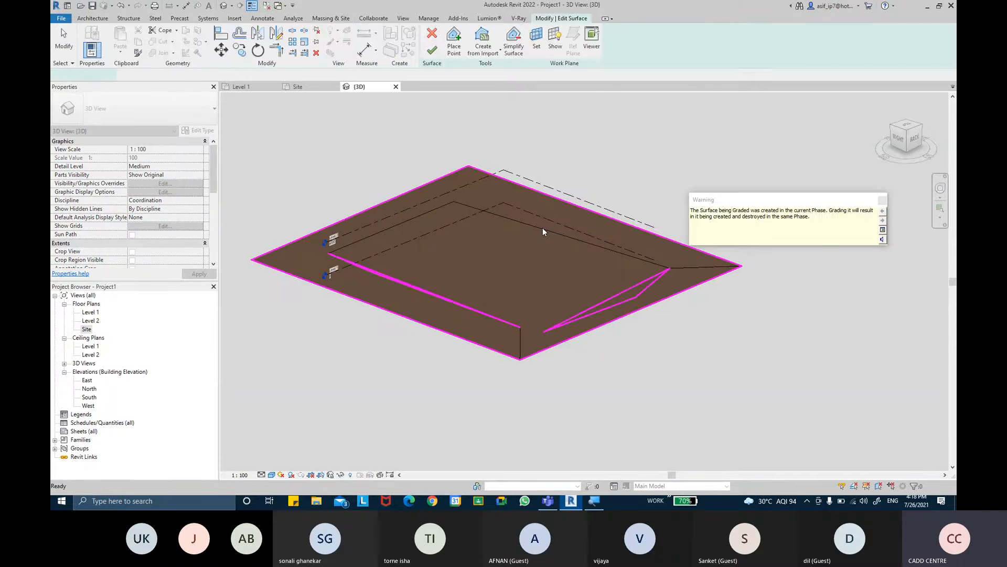
pyautogui.click(882, 202)
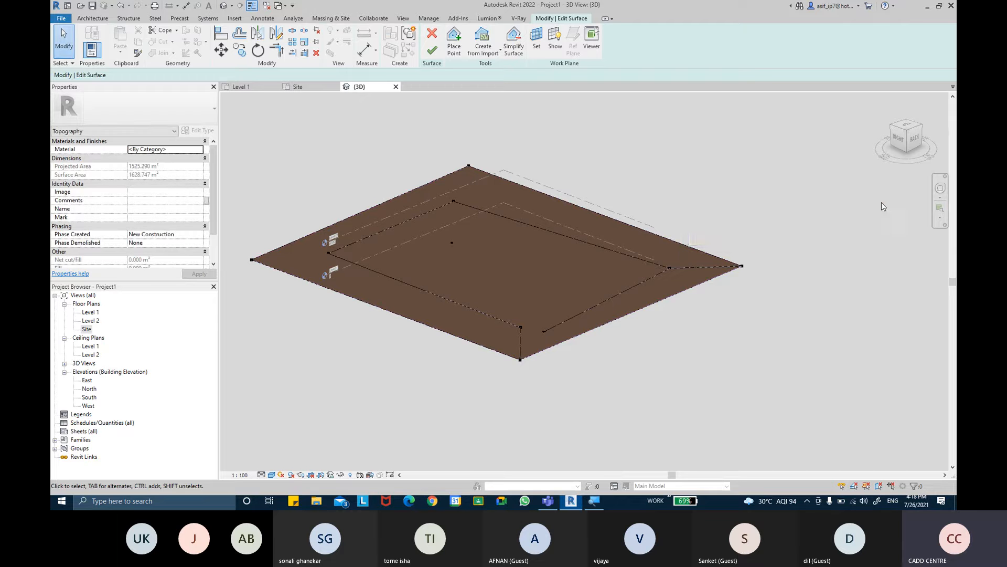
pyautogui.keyDown('shift'); pyautogui.moveTo(648, 230); pyautogui.dragTo(531, 238, button='middle'); pyautogui.keyUp('shift')
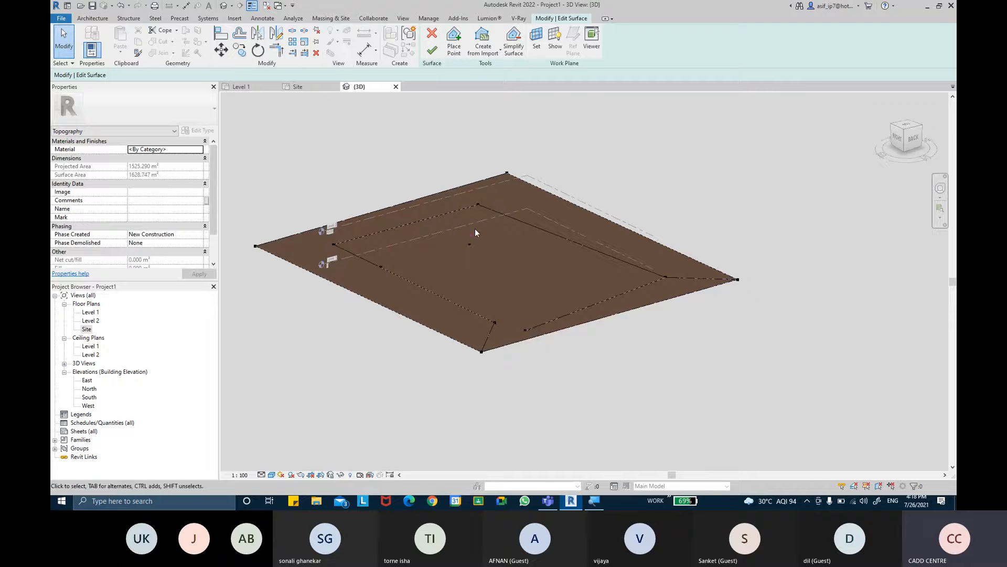
pyautogui.keyDown('shift'); pyautogui.moveTo(476, 239); pyautogui.dragTo(213, 247, button='middle'); pyautogui.keyUp('shift')
# - In the Site floor plan, set the elevation of the copied surface's four interior points to 0
pyautogui.click(85, 329)
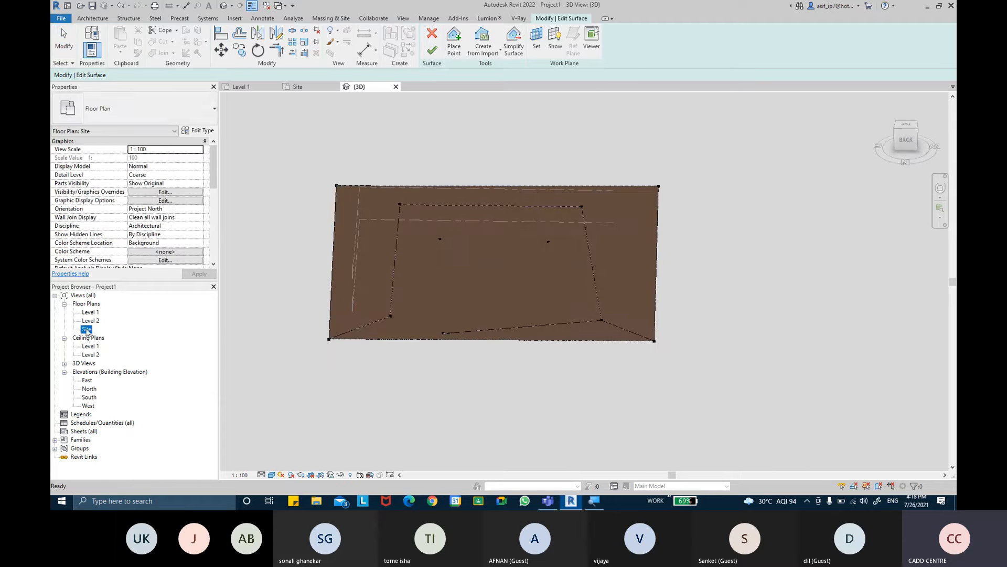
pyautogui.doubleClick(86, 329)
pyautogui.moveTo(508, 188); pyautogui.dragTo(625, 373)
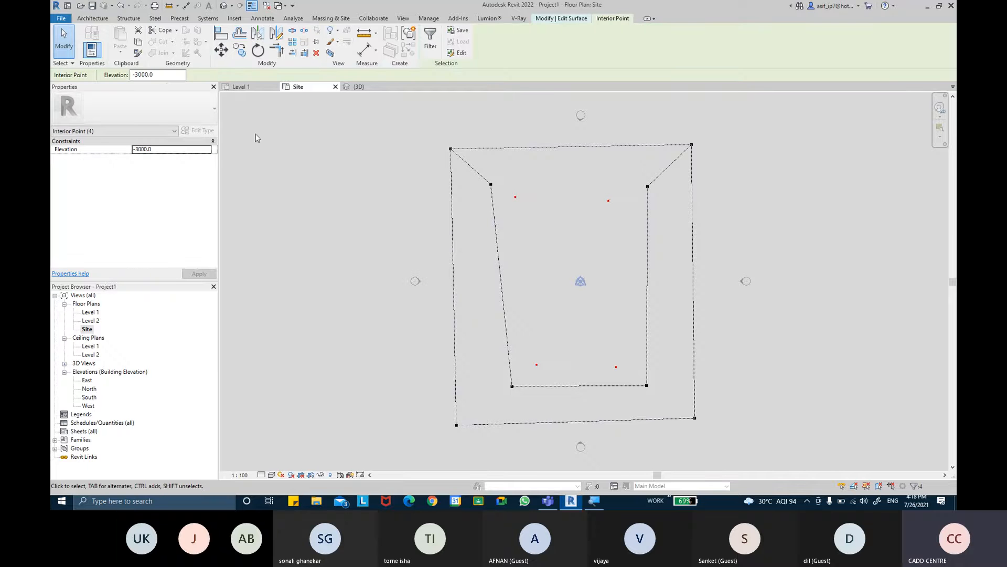
pyautogui.doubleClick(165, 76)
pyautogui.write('0')
pyautogui.press('Return')
pyautogui.click(751, 192)
# - Delete the copied surface's four outer corner points so only the depression outline remains, and finish the surface
pyautogui.moveTo(727, 196); pyautogui.dragTo(659, 199, button='middle')
pyautogui.moveTo(416, 133); pyautogui.dragTo(464, 158)
pyautogui.press('Delete')
pyautogui.press('Delete')
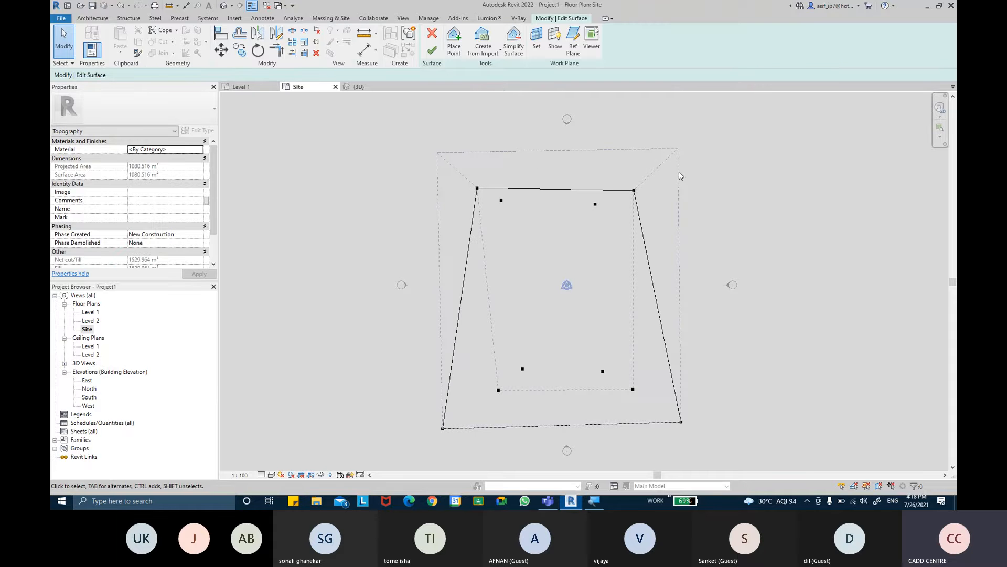
pyautogui.click(634, 188)
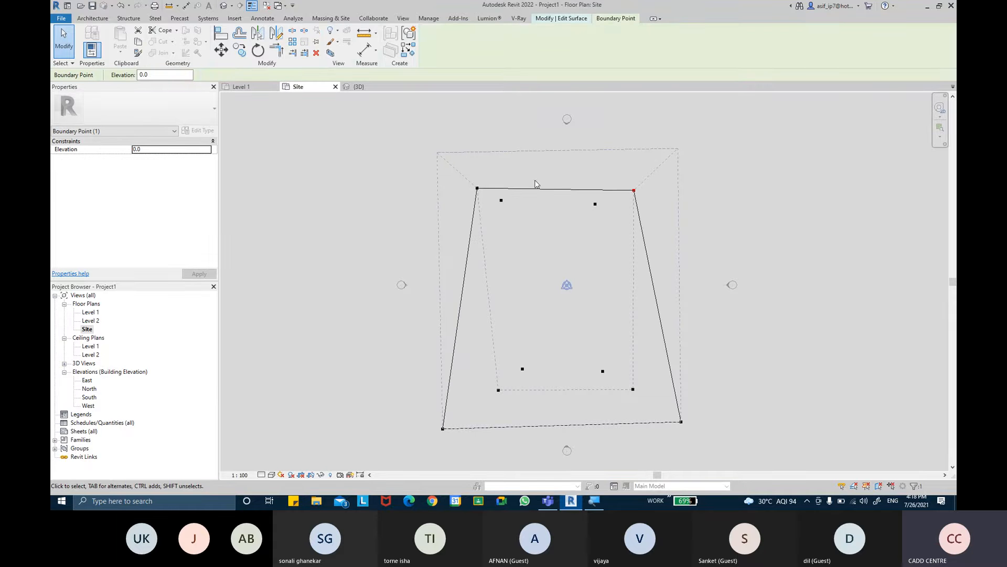
pyautogui.click(728, 189)
pyautogui.moveTo(672, 389); pyautogui.dragTo(699, 430)
pyautogui.press('Delete')
pyautogui.moveTo(435, 424); pyautogui.dragTo(479, 451)
pyautogui.press('Delete')
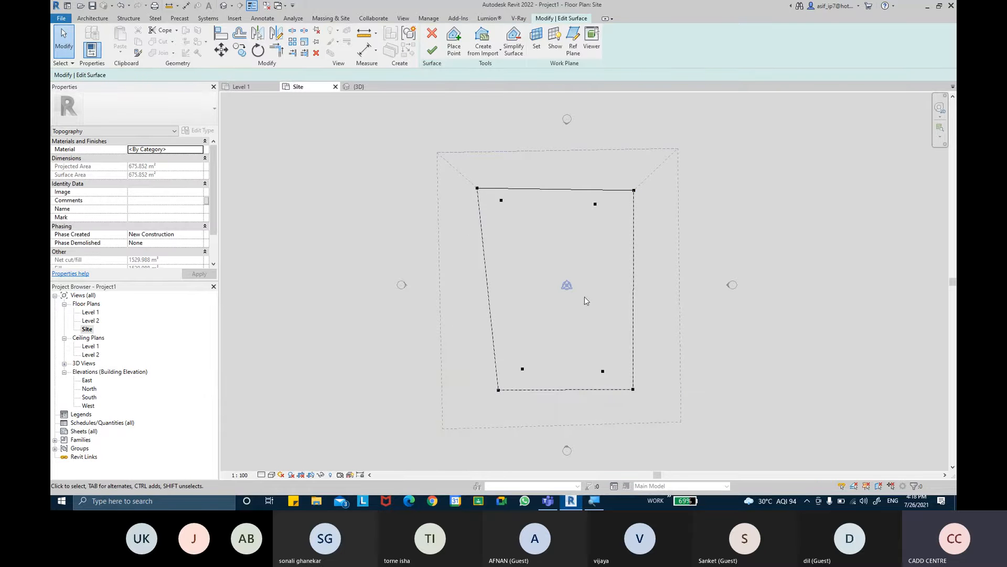
pyautogui.click(431, 51)
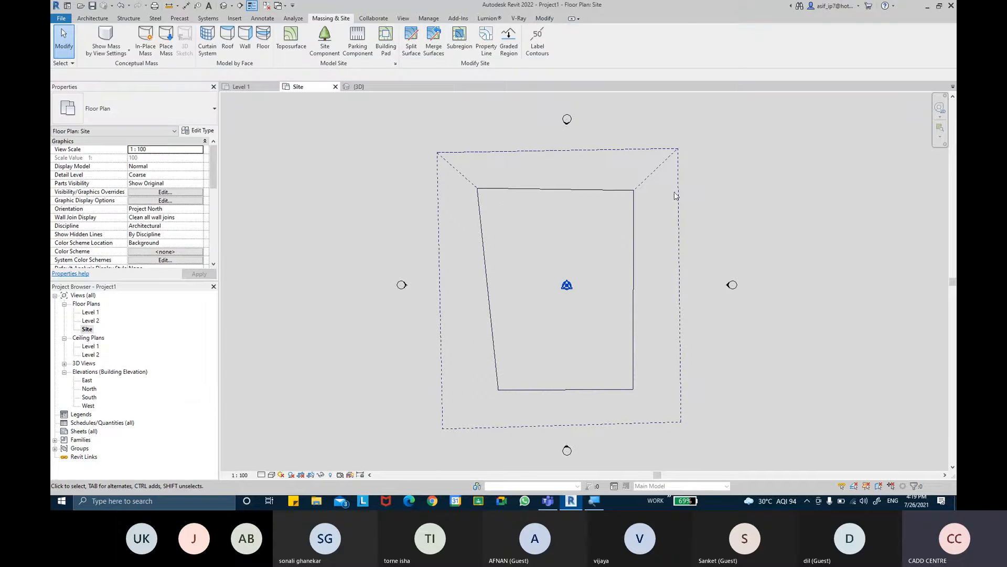
# - Set both toposurfaces to Phase Created New Construction and Phase Demolished None
pyautogui.click(612, 192)
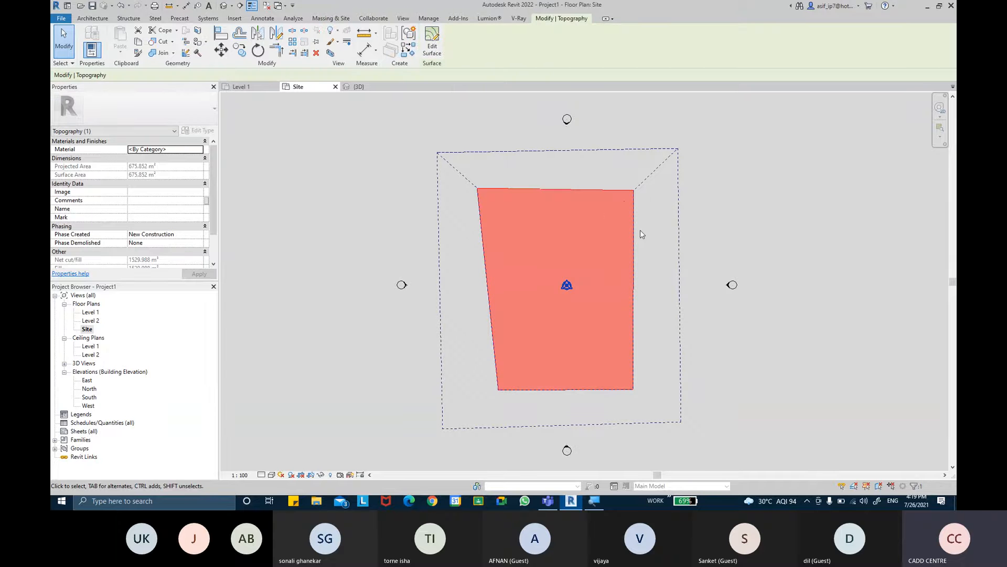
pyautogui.moveTo(753, 226); pyautogui.dragTo(603, 171)
pyautogui.click(206, 237)
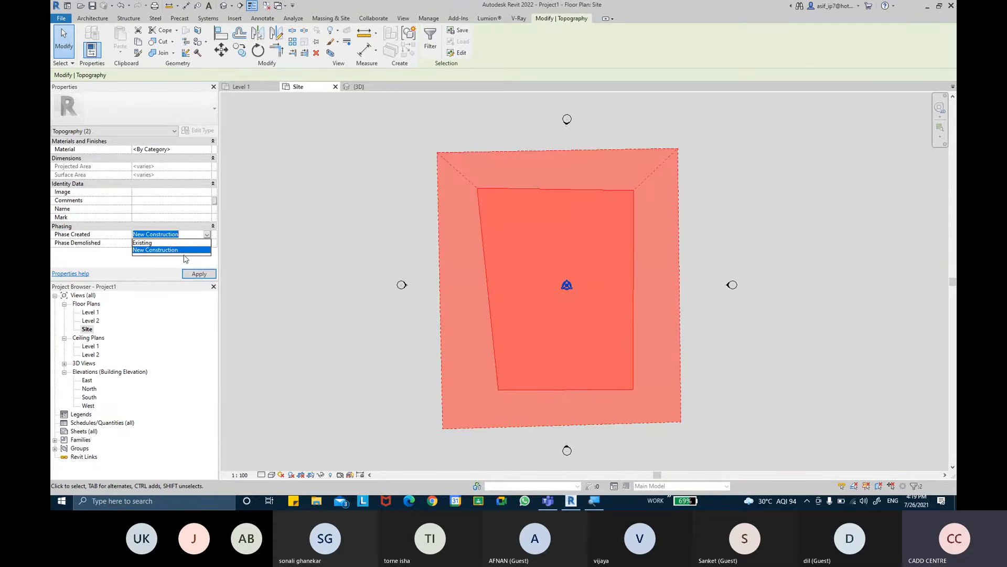
pyautogui.click(174, 250)
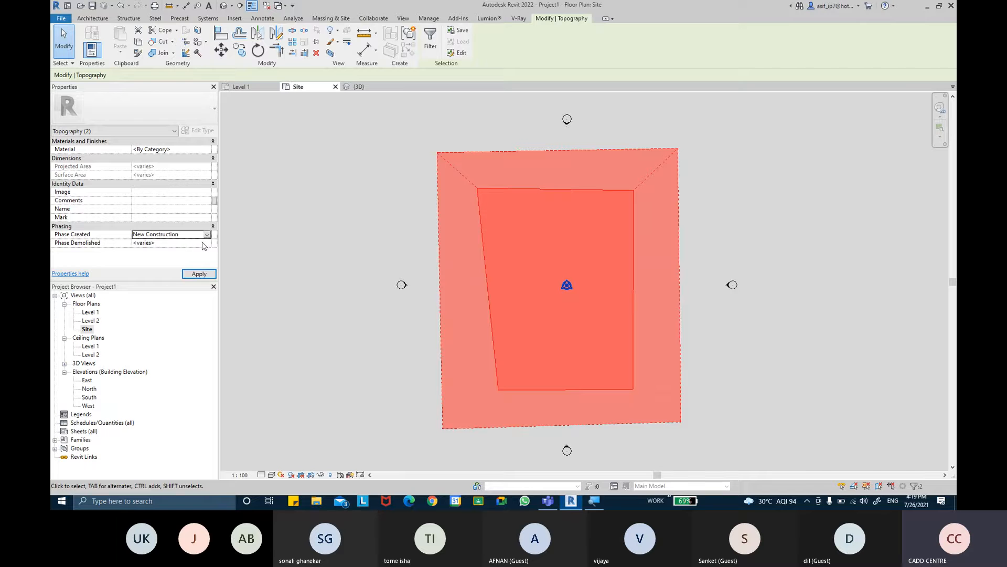
pyautogui.click(204, 245)
pyautogui.click(157, 267)
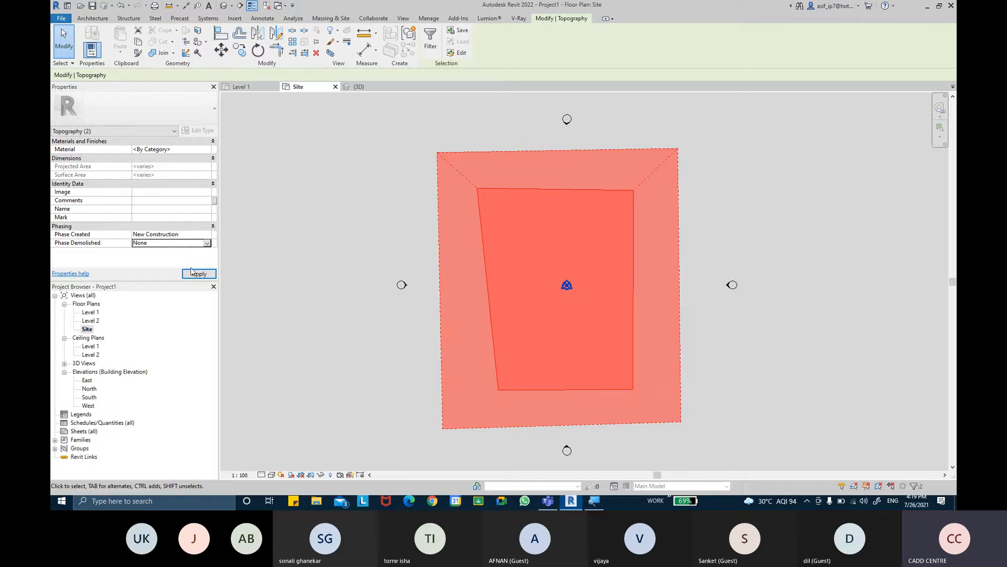
pyautogui.click(194, 273)
pyautogui.click(333, 247)
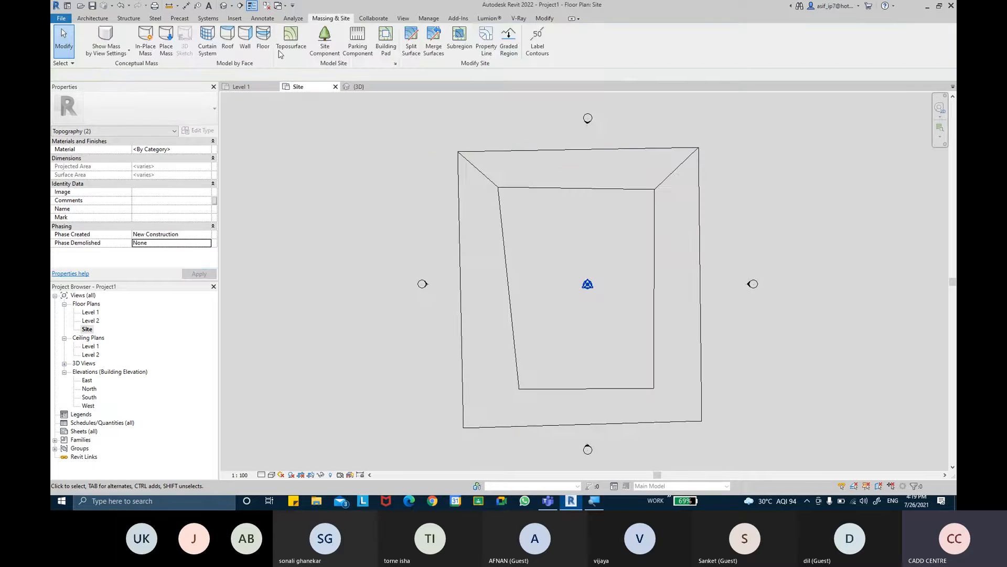
# - Examine the flat inner toposurface above the depression from several angles in the 3D view
pyautogui.click(359, 87)
pyautogui.keyDown('shift'); pyautogui.moveTo(660, 250); pyautogui.dragTo(551, 265, button='middle'); pyautogui.keyUp('shift')
pyautogui.click(615, 251)
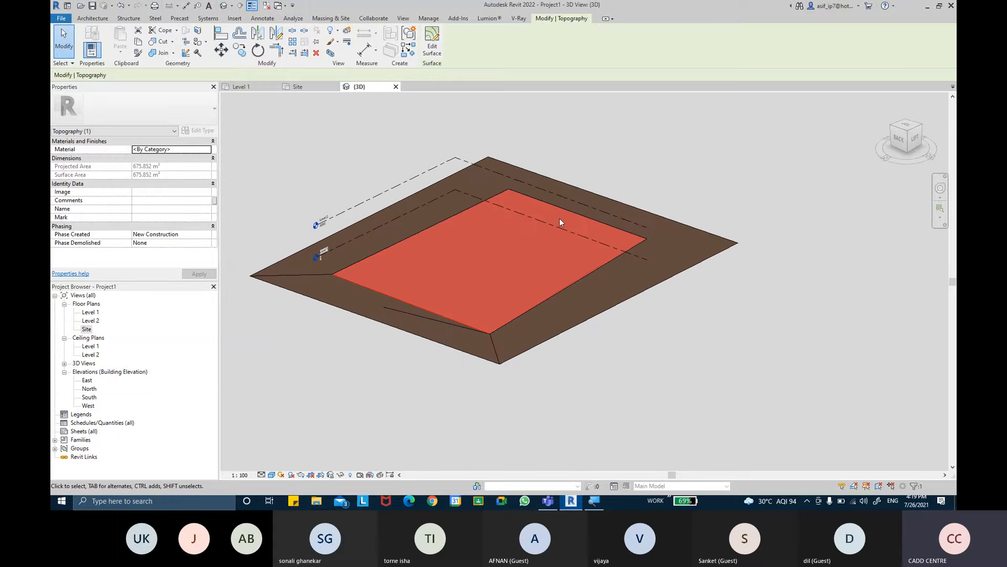
pyautogui.keyDown('shift'); pyautogui.moveTo(713, 272); pyautogui.dragTo(567, 316, button='middle'); pyautogui.keyUp('shift')
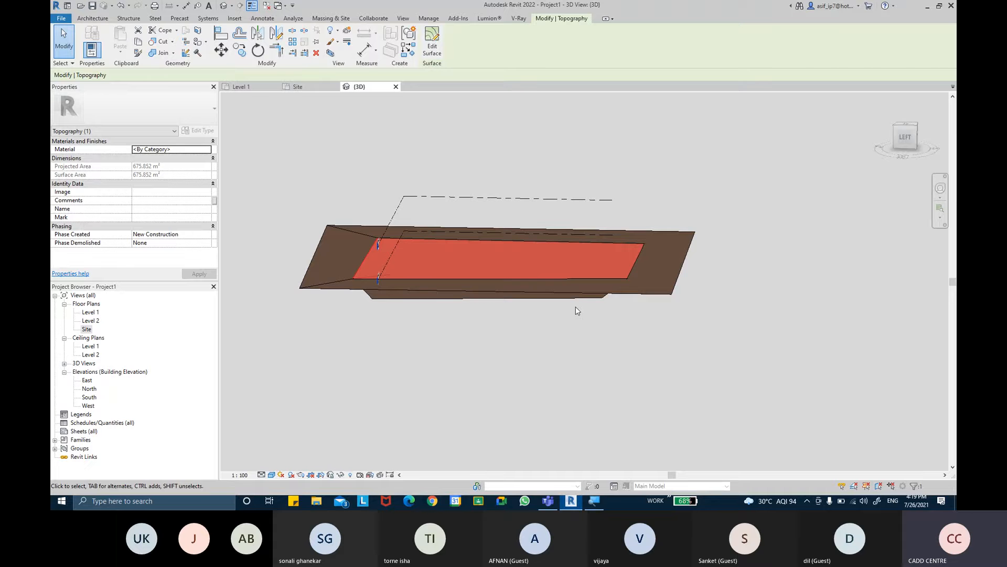
pyautogui.keyDown('shift'); pyautogui.moveTo(593, 292); pyautogui.dragTo(578, 351, button='middle'); pyautogui.keyUp('shift')
pyautogui.click(715, 308)
# - Select the inner toposurface up close and review its boundary and its projected and surface areas
pyautogui.scroll(2, 626, 271)
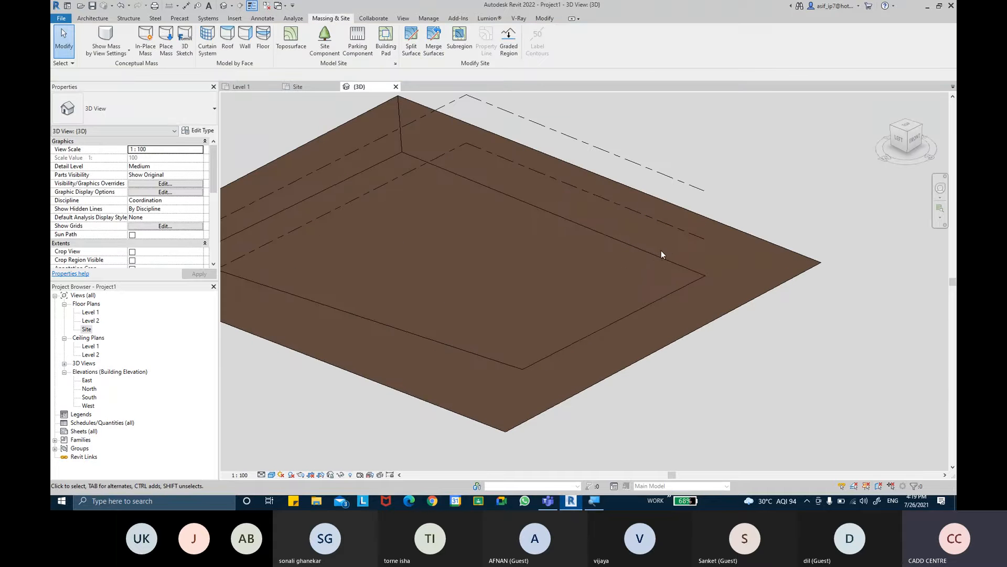
pyautogui.click(652, 253)
pyautogui.moveTo(708, 285)
pyautogui.keyDown('shift'); pyautogui.mouseDown(button='middle')
pyautogui.moveTo(730, 309)
pyautogui.moveTo(652, 274)
pyautogui.moveTo(715, 278)
pyautogui.mouseUp(button='middle'); pyautogui.keyUp('shift')
pyautogui.click(614, 269)
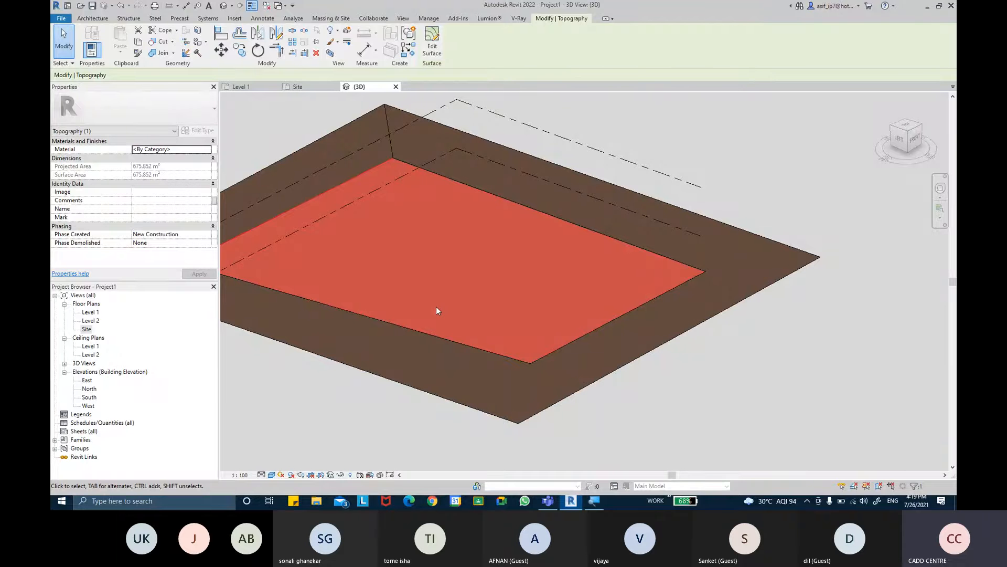
pyautogui.click(163, 166)
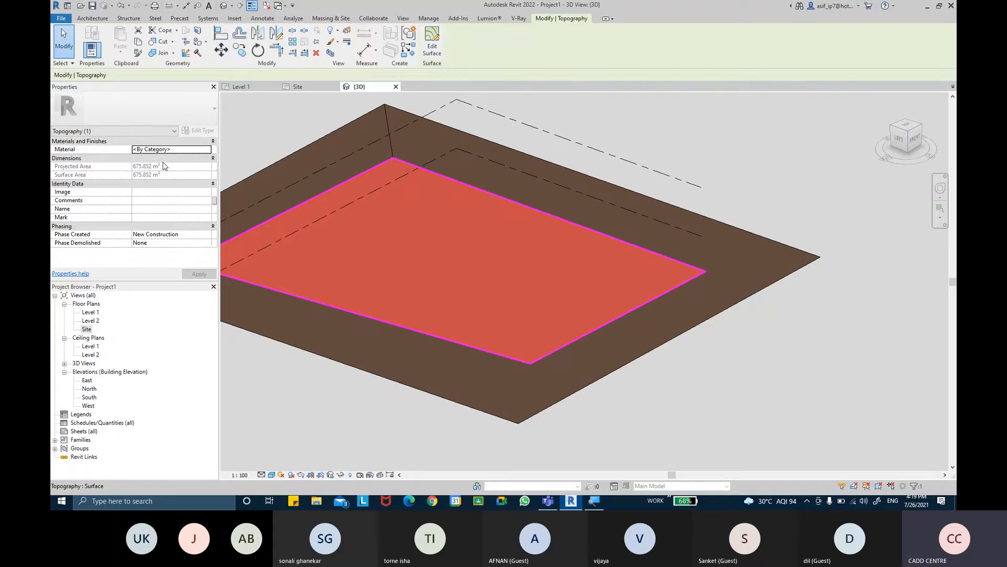
pyautogui.keyDown('shift'); pyautogui.moveTo(355, 224); pyautogui.dragTo(795, 348, button='middle'); pyautogui.keyUp('shift')
pyautogui.click(796, 347)
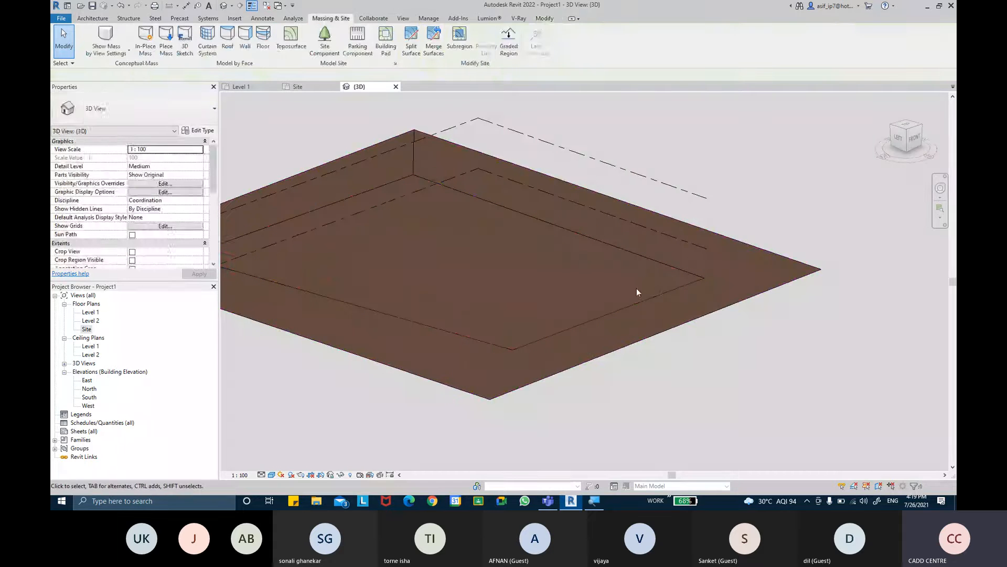
pyautogui.click(651, 260)
pyautogui.press('Escape')
# - Open the inner toposurface for surface editing and place five points on it at an absolute elevation of 200 mm
pyautogui.keyDown('shift'); pyautogui.moveTo(663, 306); pyautogui.dragTo(737, 311, button='middle'); pyautogui.keyUp('shift')
pyautogui.scroll(-3, 722, 321)
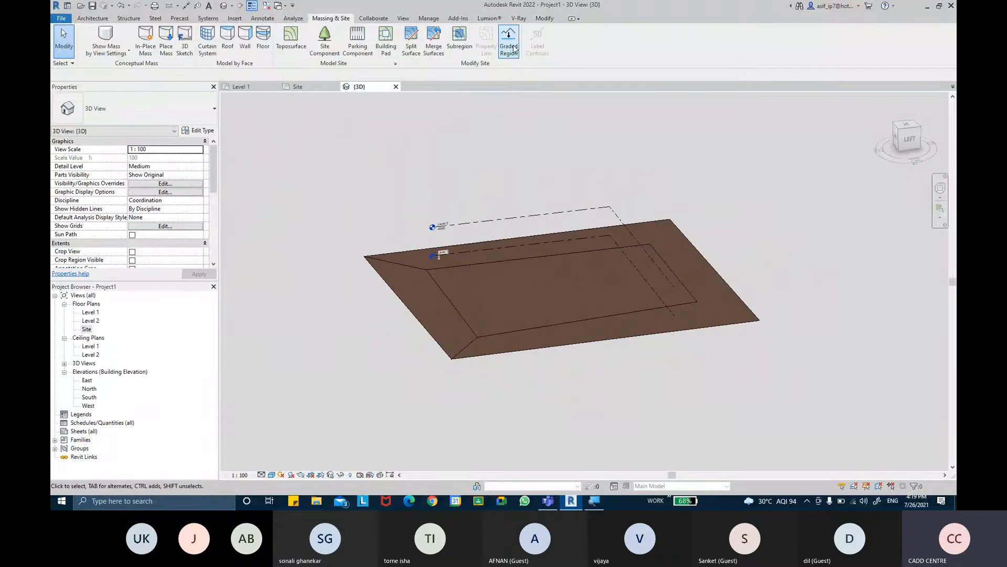
pyautogui.click(674, 274)
pyautogui.click(438, 55)
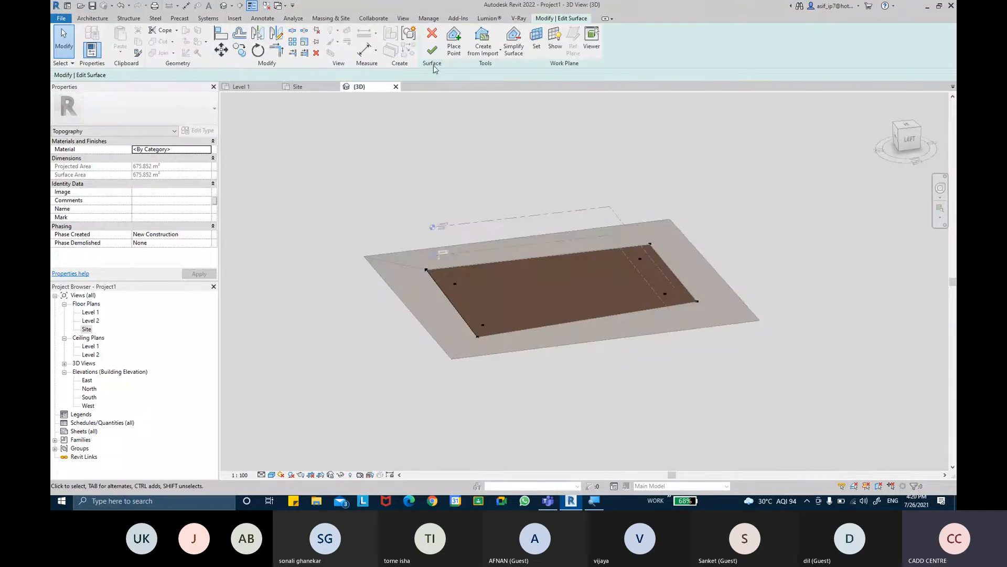
pyautogui.click(454, 42)
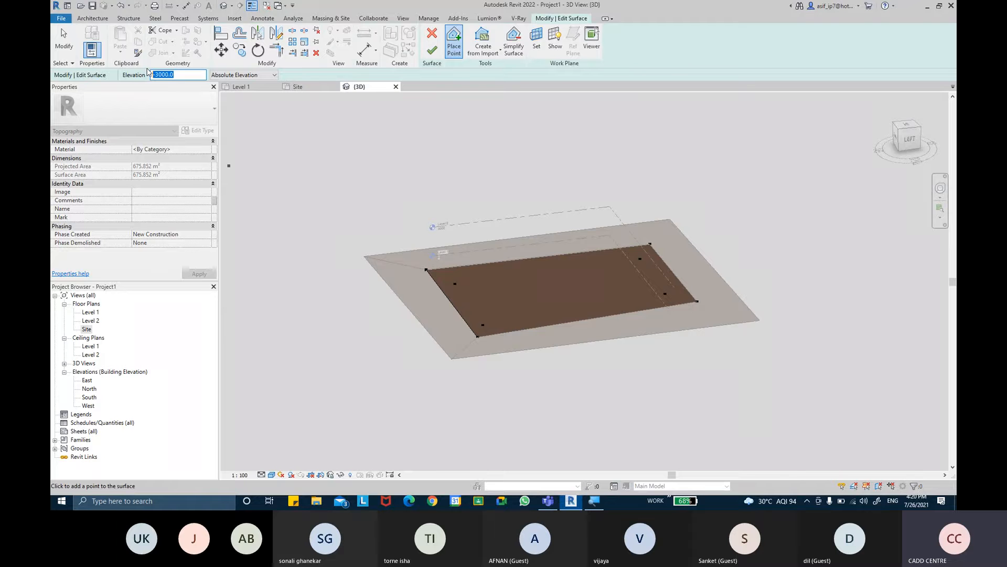
pyautogui.write('0')
pyautogui.click(489, 279)
pyautogui.click(585, 266)
pyautogui.click(628, 290)
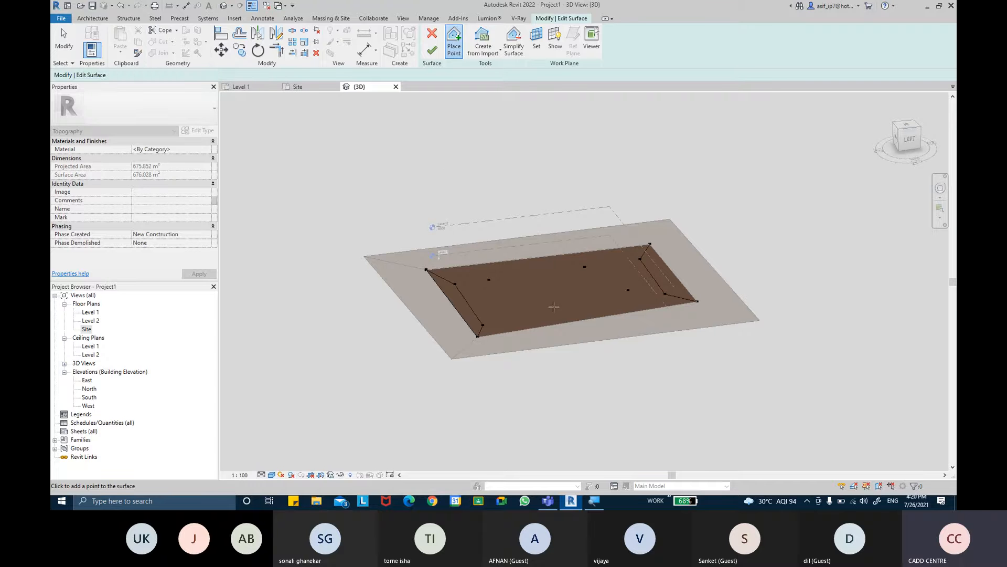
pyautogui.click(547, 307)
pyautogui.click(503, 307)
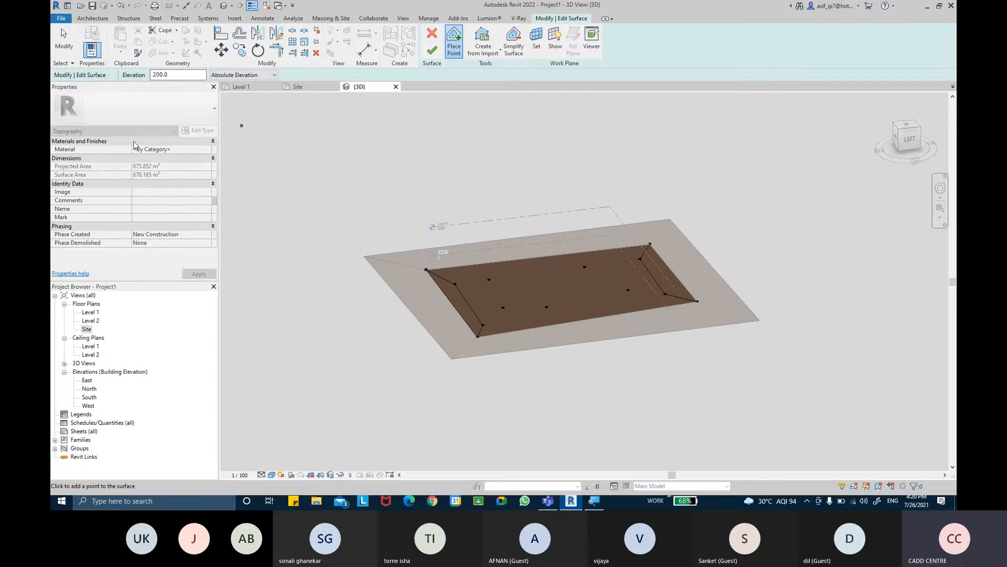
# - Place four more points near the middle of the inner surface at elevation 2000 mm and finish the surface
pyautogui.doubleClick(163, 74)
pyautogui.write('2000')
pyautogui.click(522, 274)
pyautogui.click(595, 271)
pyautogui.click(598, 289)
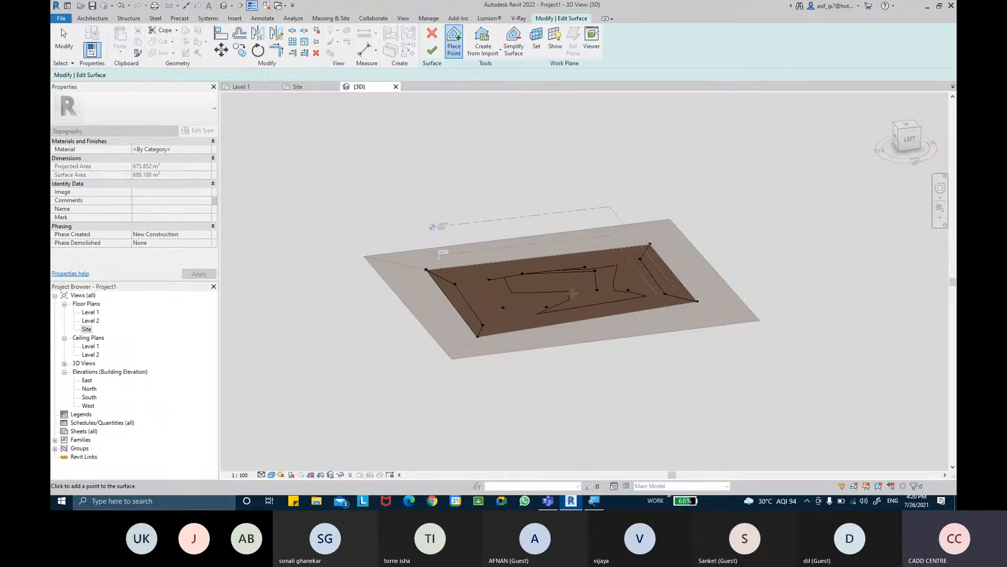
pyautogui.click(562, 288)
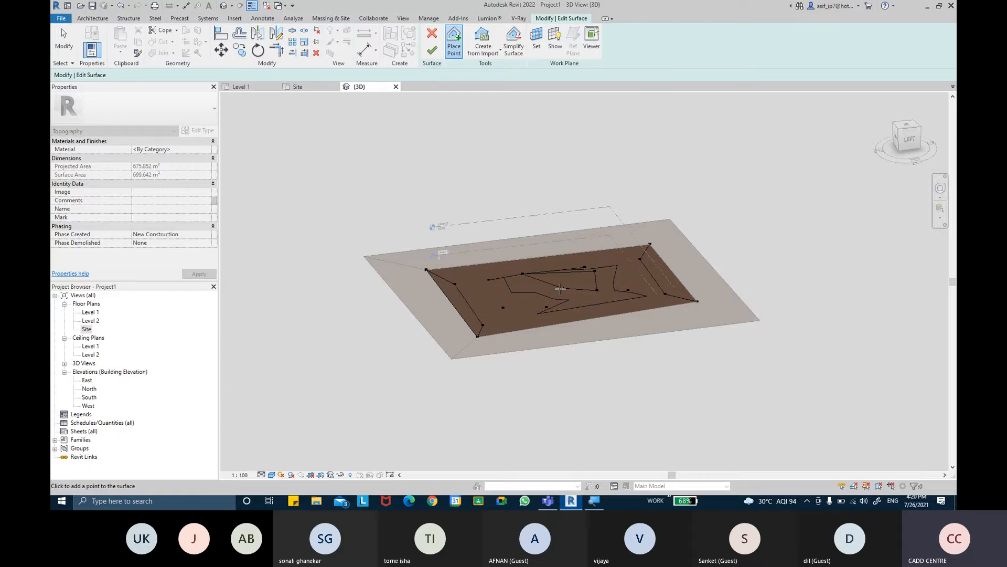
pyautogui.click(432, 50)
# - Examine the raised inner toposurface against the sunken outer one by selecting them and viewing the model from several angles
pyautogui.scroll(4, 587, 282)
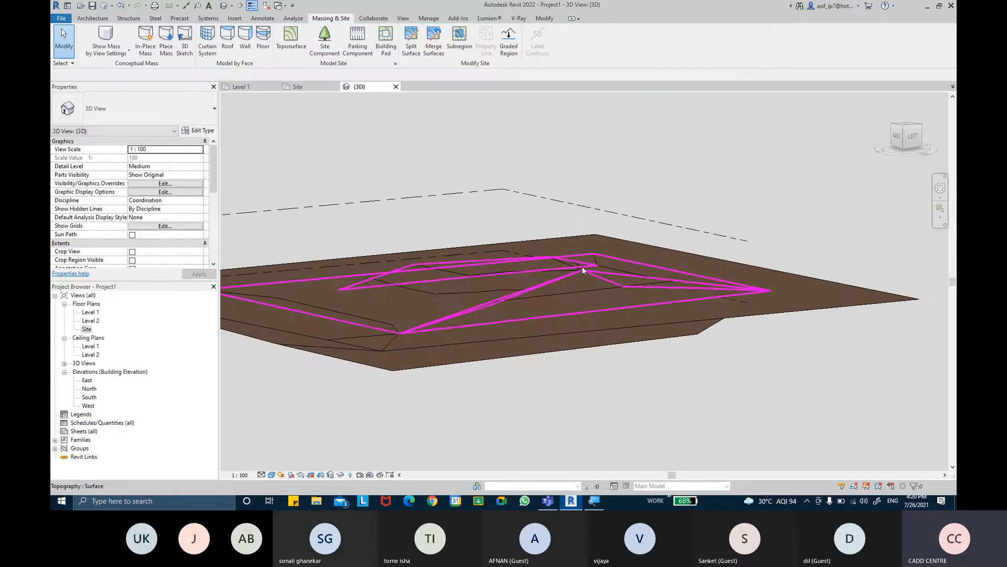
pyautogui.click(577, 289)
pyautogui.keyDown('shift'); pyautogui.moveTo(576, 285); pyautogui.dragTo(653, 282, button='middle'); pyautogui.keyUp('shift')
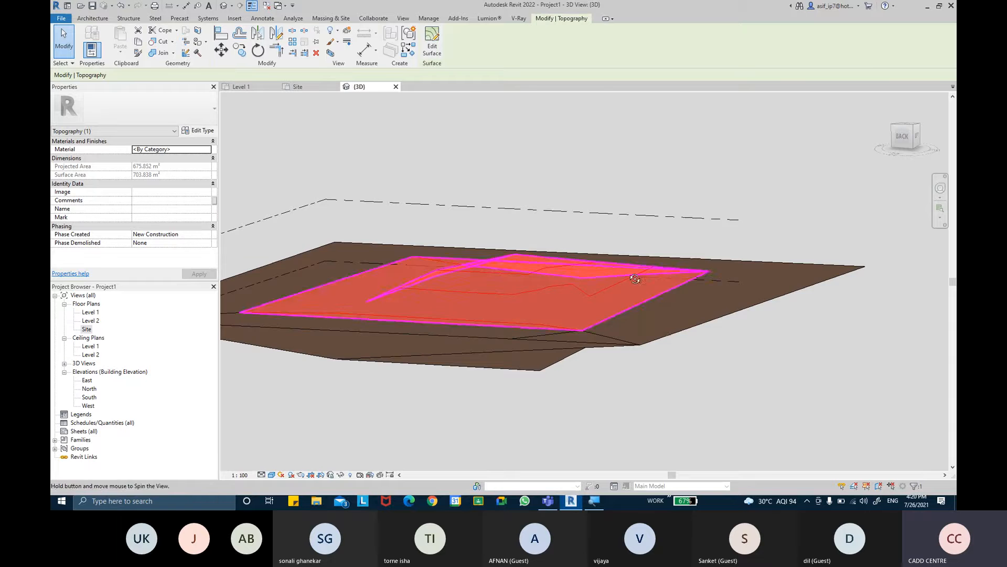
pyautogui.keyDown('shift'); pyautogui.moveTo(530, 228); pyautogui.dragTo(724, 269, button='middle'); pyautogui.keyUp('shift')
pyautogui.keyDown('shift'); pyautogui.moveTo(754, 308); pyautogui.dragTo(782, 336, button='middle'); pyautogui.keyUp('shift')
pyautogui.click(839, 395)
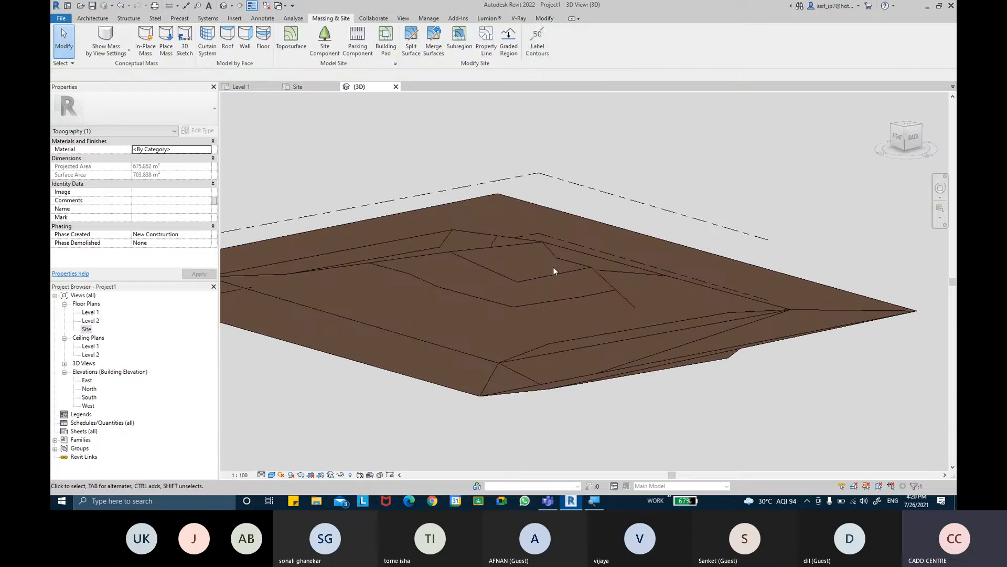
pyautogui.click(574, 266)
pyautogui.keyDown('shift'); pyautogui.moveTo(648, 338); pyautogui.dragTo(621, 324, button='middle'); pyautogui.keyUp('shift')
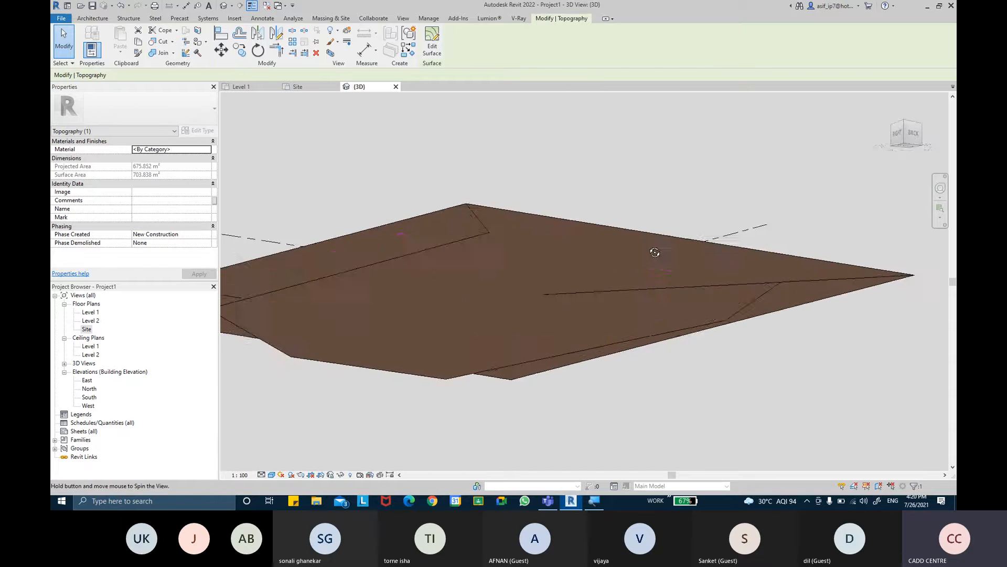
pyautogui.click(621, 320)
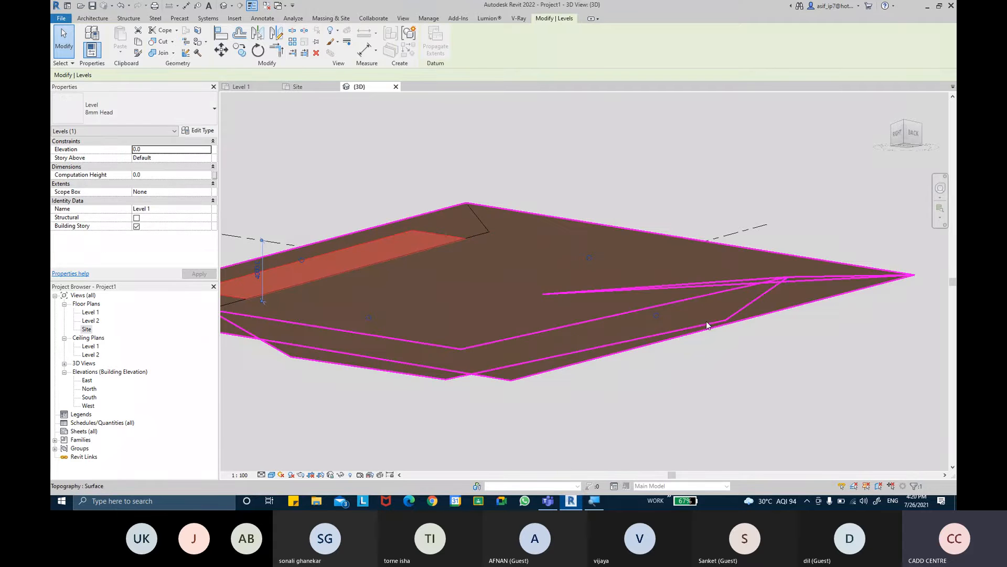
pyautogui.keyDown('shift'); pyautogui.moveTo(558, 299); pyautogui.dragTo(577, 340, button='middle'); pyautogui.keyUp('shift')
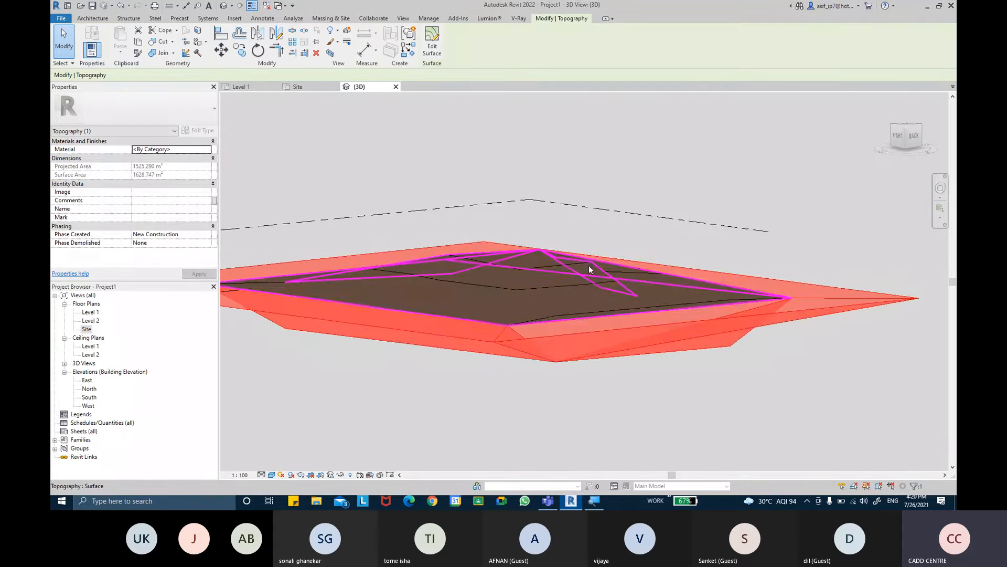
# - Inspect the inner toposurface's raised points and boundary by selecting it from several angles, then clear the selection
pyautogui.click(588, 266)
pyautogui.keyDown('shift'); pyautogui.moveTo(588, 266); pyautogui.dragTo(578, 293, button='middle'); pyautogui.keyUp('shift')
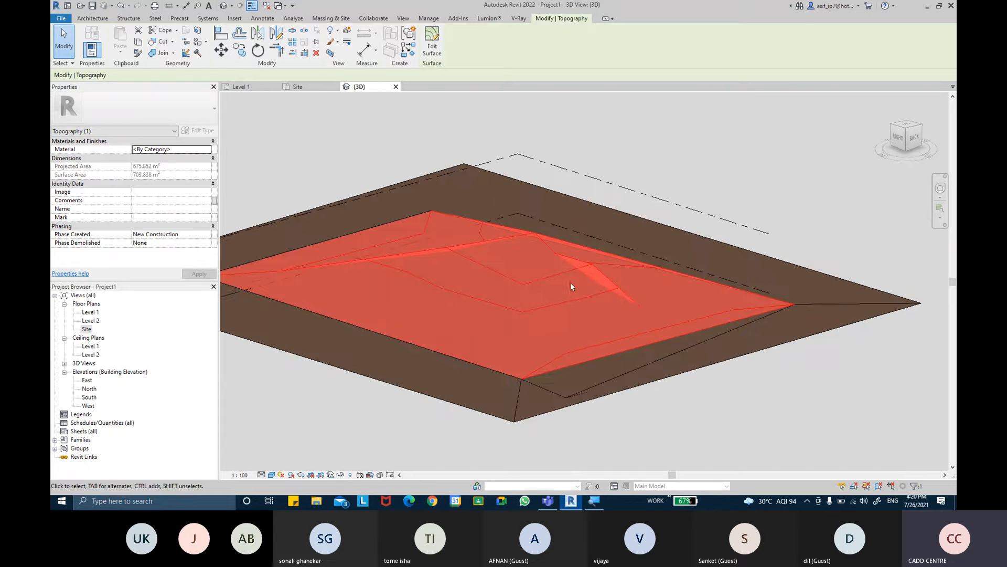
pyautogui.keyDown('shift'); pyautogui.moveTo(770, 163); pyautogui.dragTo(728, 187, button='middle'); pyautogui.keyUp('shift')
pyautogui.click(806, 223)
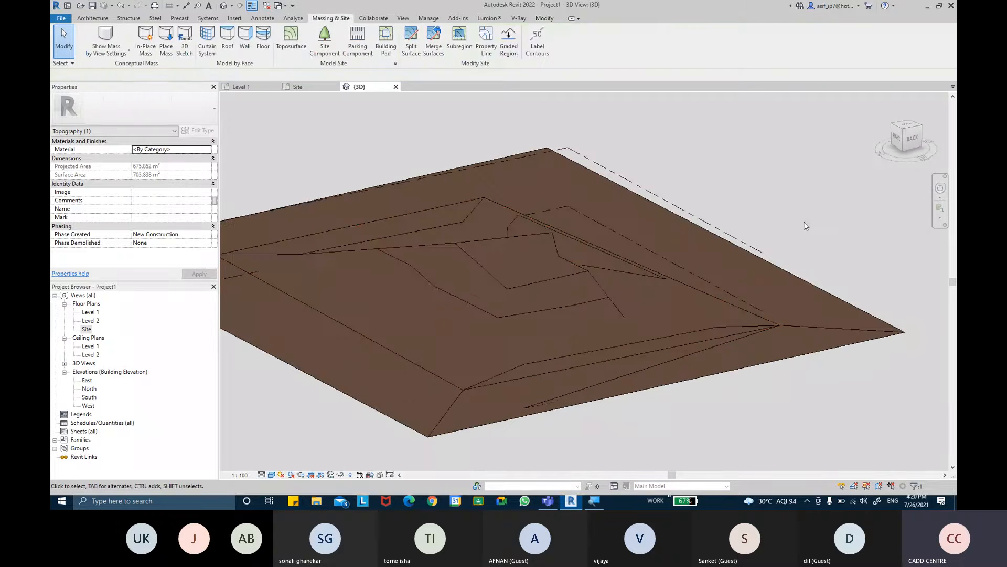
pyautogui.moveTo(807, 224); pyautogui.dragTo(831, 191, button='middle')
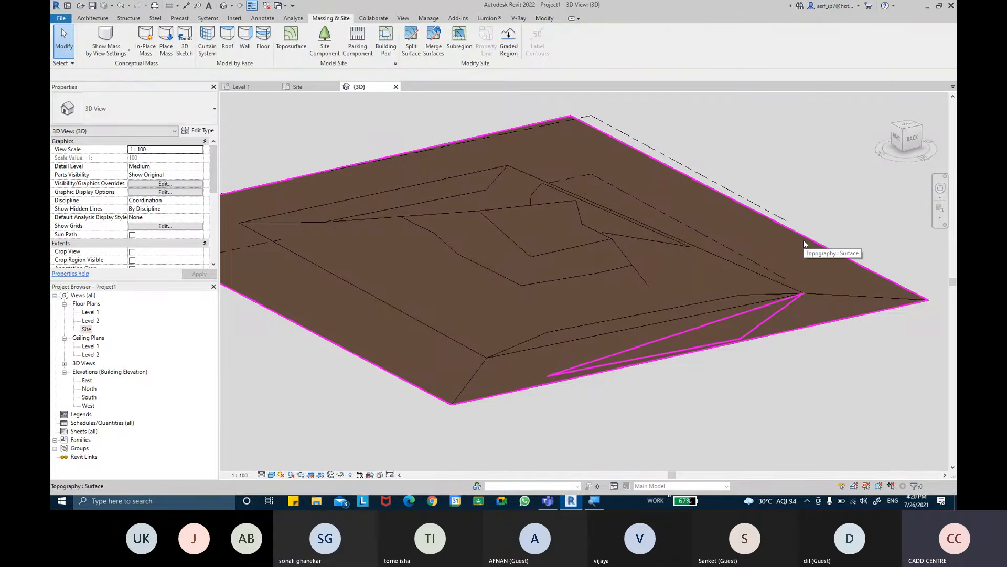
pyautogui.click(610, 250)
pyautogui.keyDown('shift'); pyautogui.moveTo(644, 251); pyautogui.dragTo(619, 248, button='middle'); pyautogui.keyUp('shift')
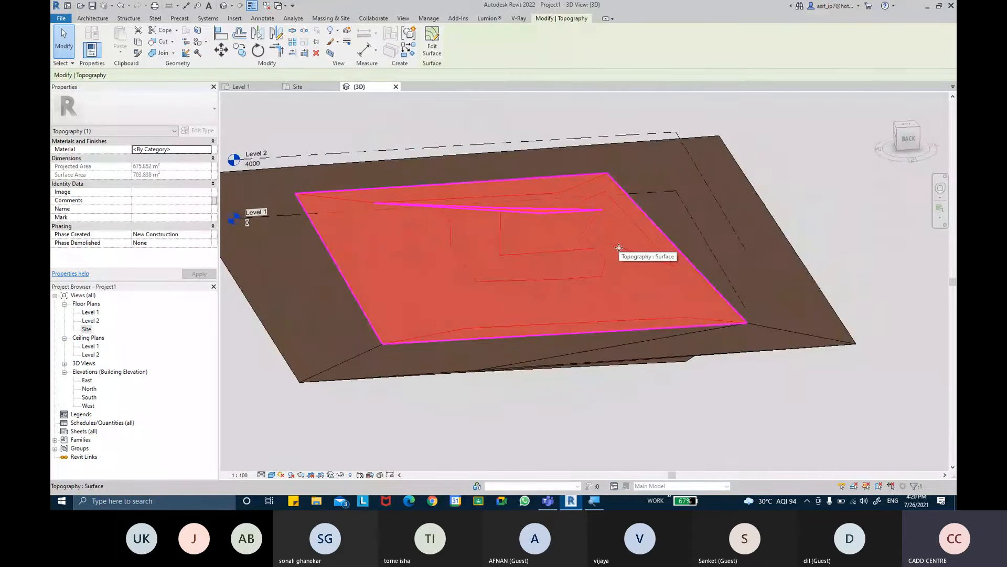
pyautogui.click(619, 248)
pyautogui.click(512, 131)
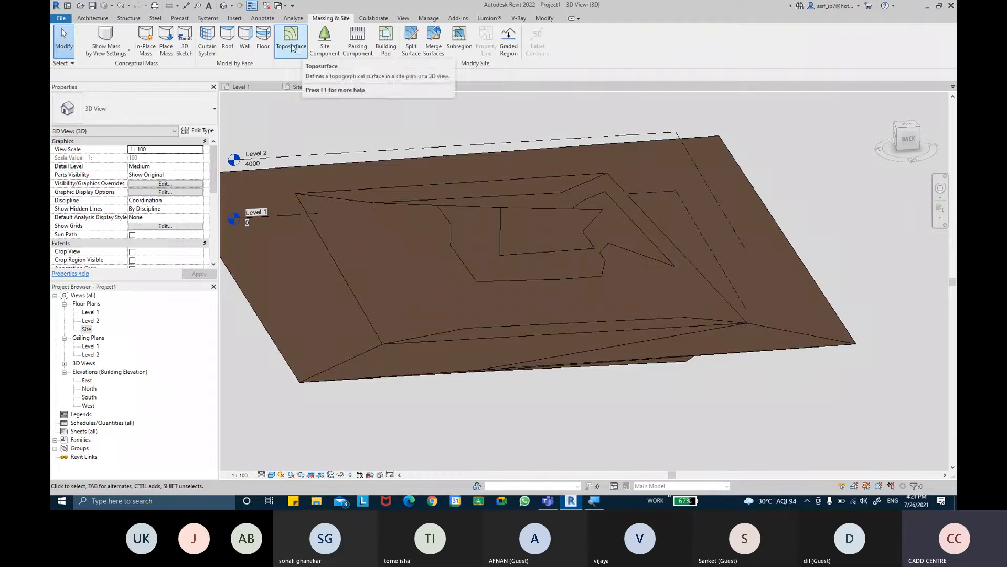
pyautogui.click(522, 42)
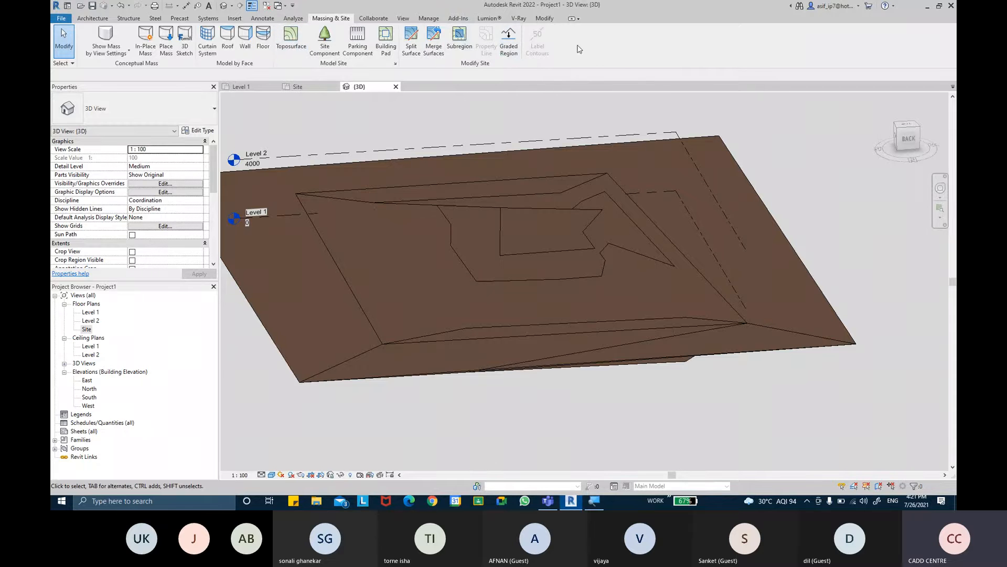
pyautogui.click(334, 65)
# - Minimize Revit to reach the desktop and open the REVIT-THE BIM SOLUTION CLASS folder
pyautogui.click(932, 10)
pyautogui.click(925, 11)
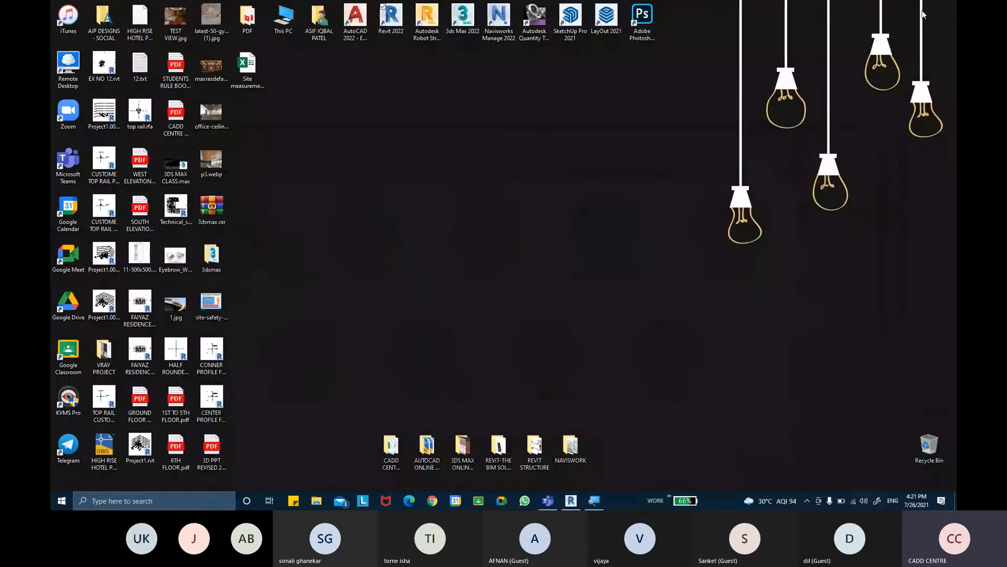
pyautogui.rightClick(509, 146)
pyautogui.click(522, 175)
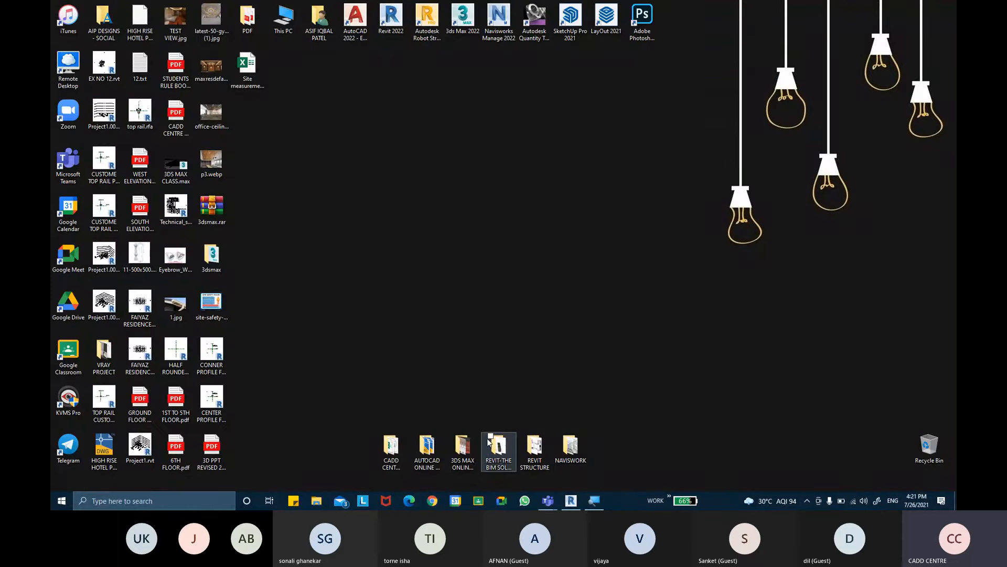
pyautogui.click(500, 454)
pyautogui.doubleClick(499, 454)
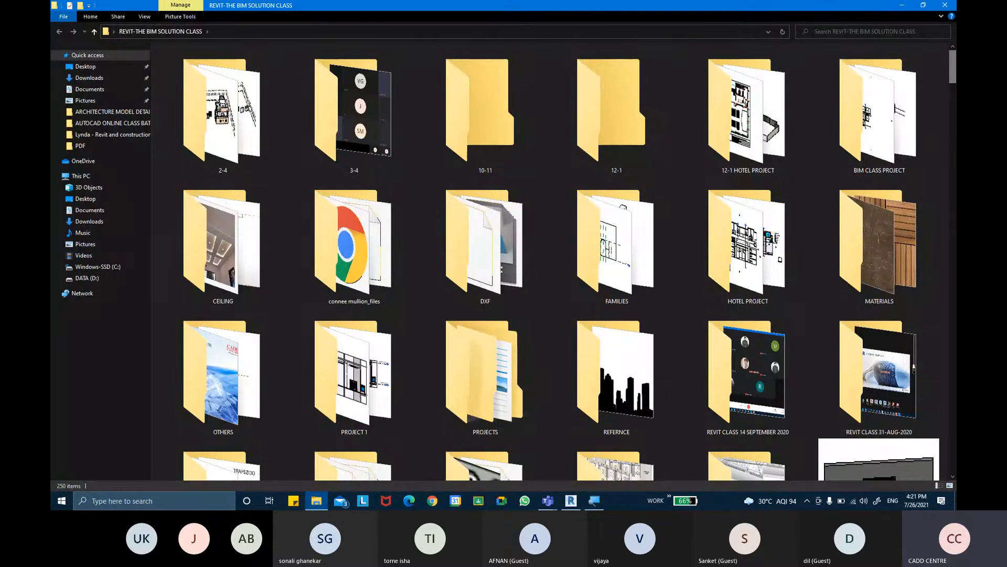
# - Open GROUND FLOOR PLAN.dwg from the PROJECT 1 folder in AutoCAD
pyautogui.scroll(-2, 955, 77)
pyautogui.moveTo(956, 77); pyautogui.dragTo(956, 85)
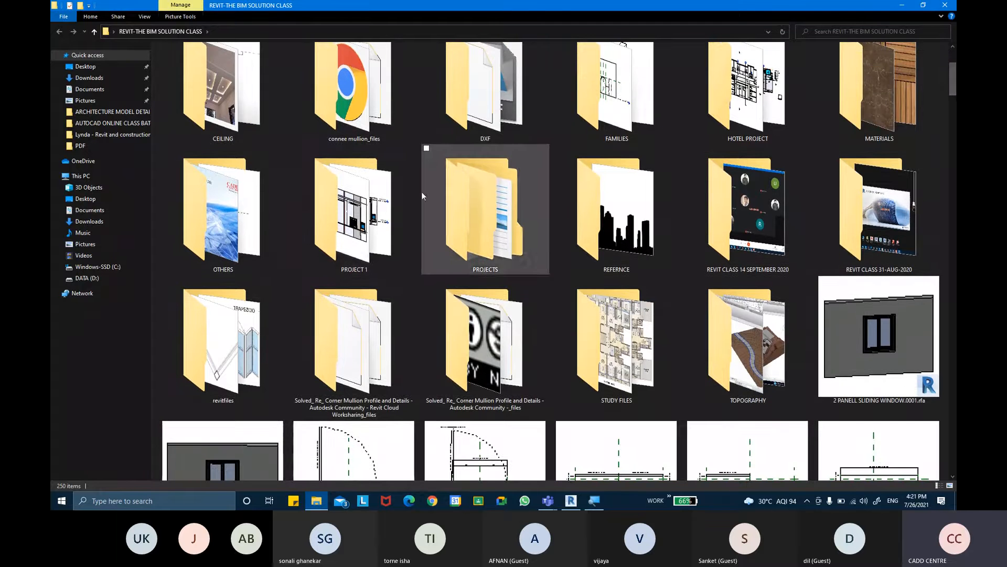
pyautogui.doubleClick(378, 208)
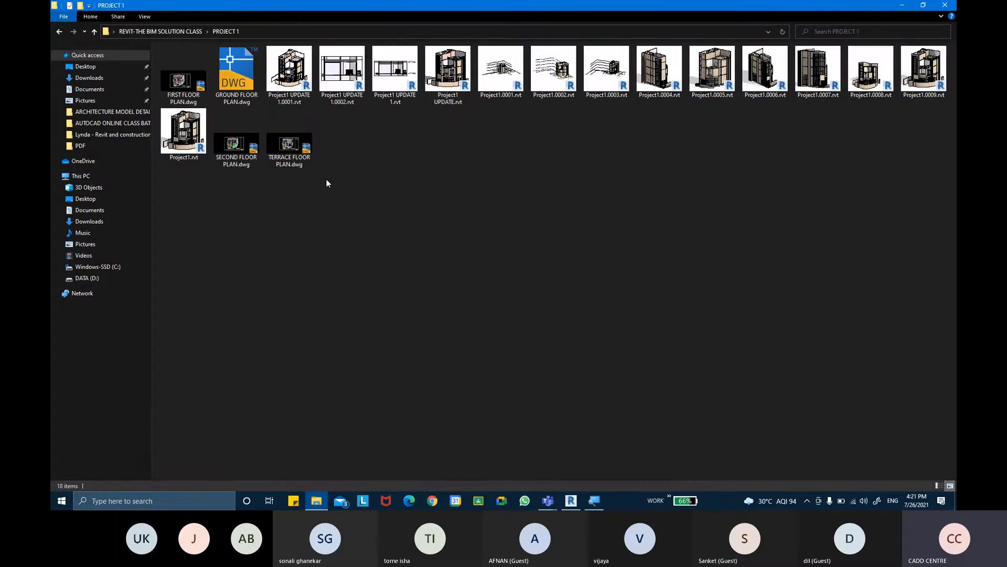
pyautogui.click(243, 99)
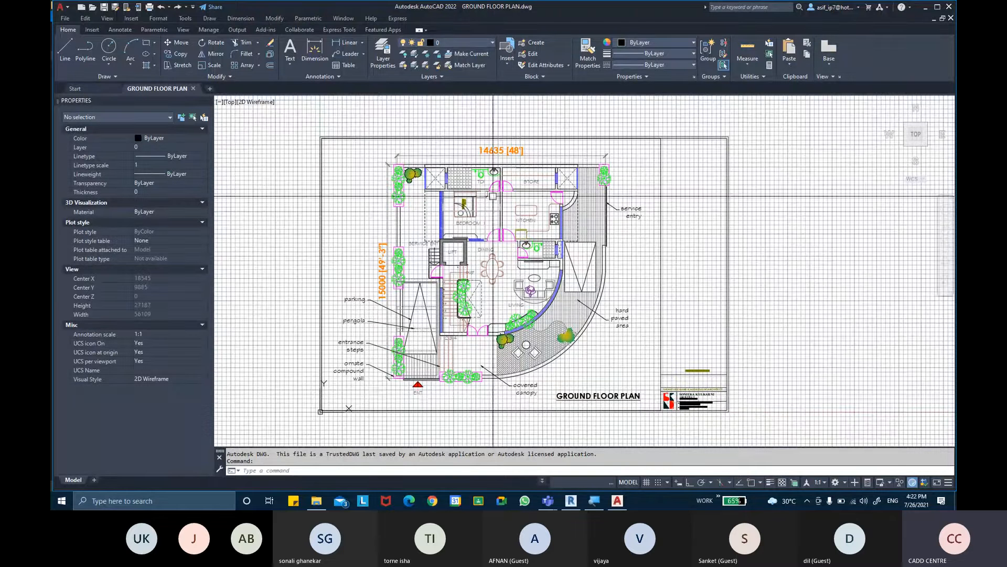
# - Turn off the drawing grid and examine the parking, pergola and entrance steps of the ground floor plan
pyautogui.press('F7')
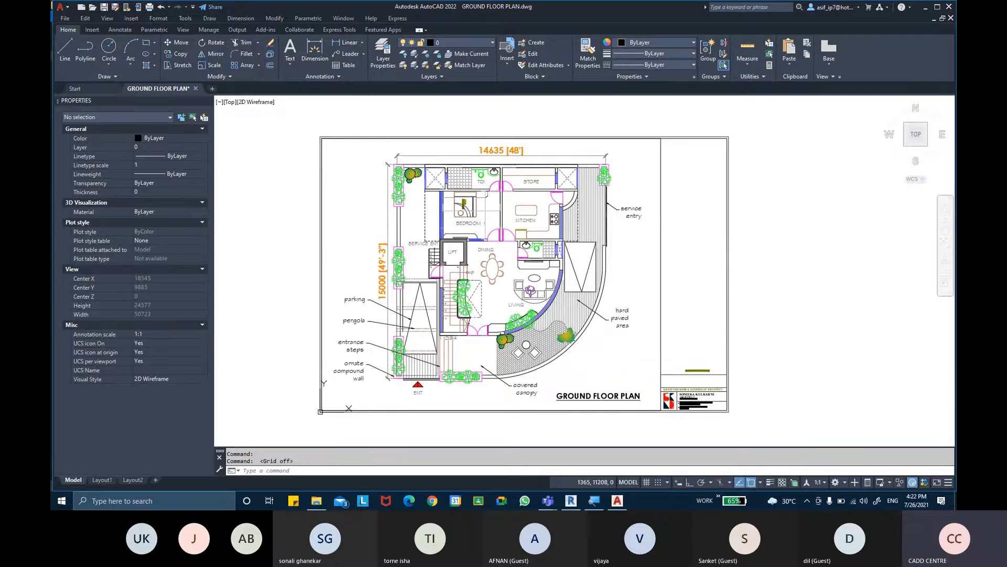
pyautogui.moveTo(343, 250)
pyautogui.mouseDown(button='middle')
pyautogui.moveTo(359, 239)
pyautogui.moveTo(356, 246)
pyautogui.mouseUp(button='middle')
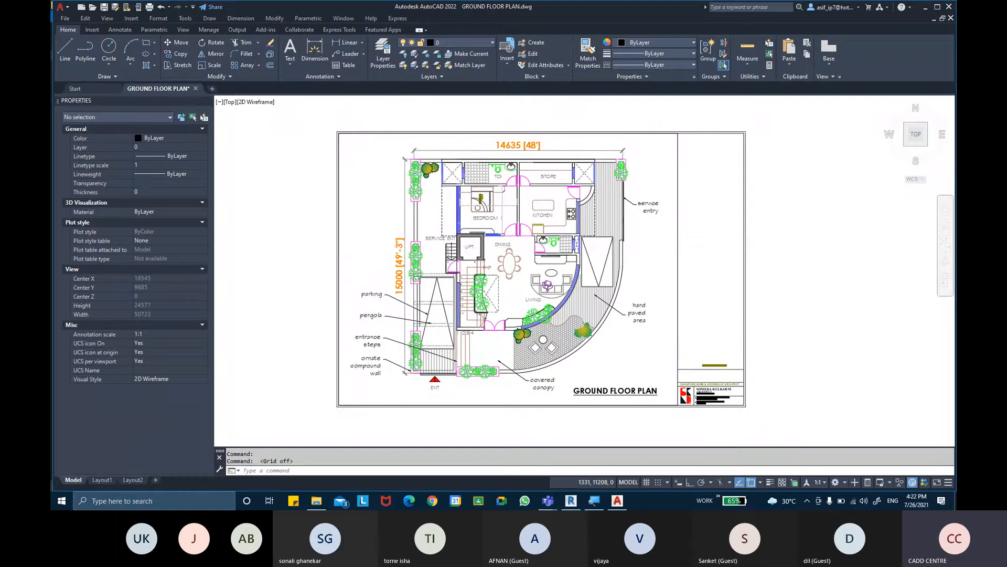
pyautogui.scroll(3, 355, 247)
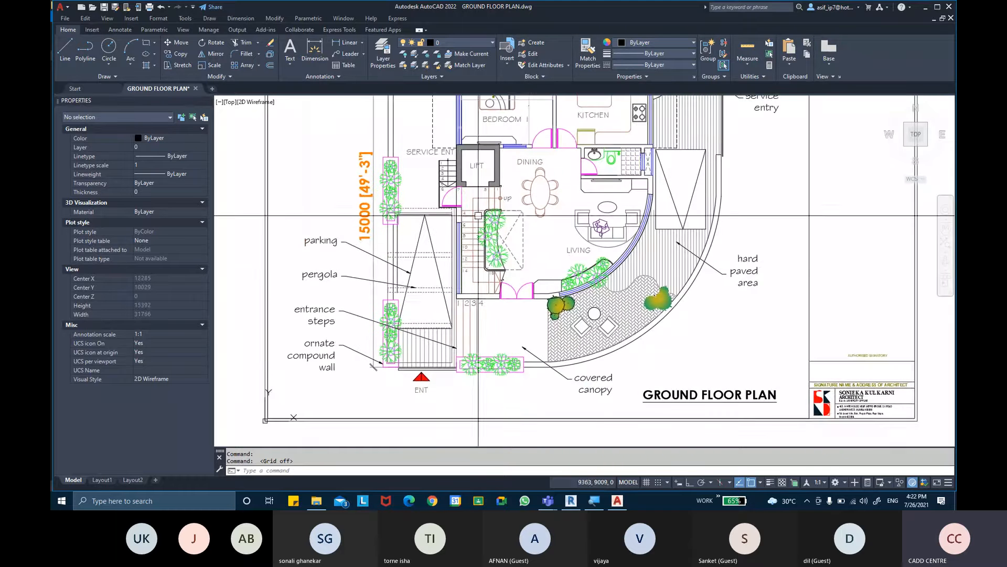
pyautogui.moveTo(478, 215); pyautogui.dragTo(475, 249, button='middle')
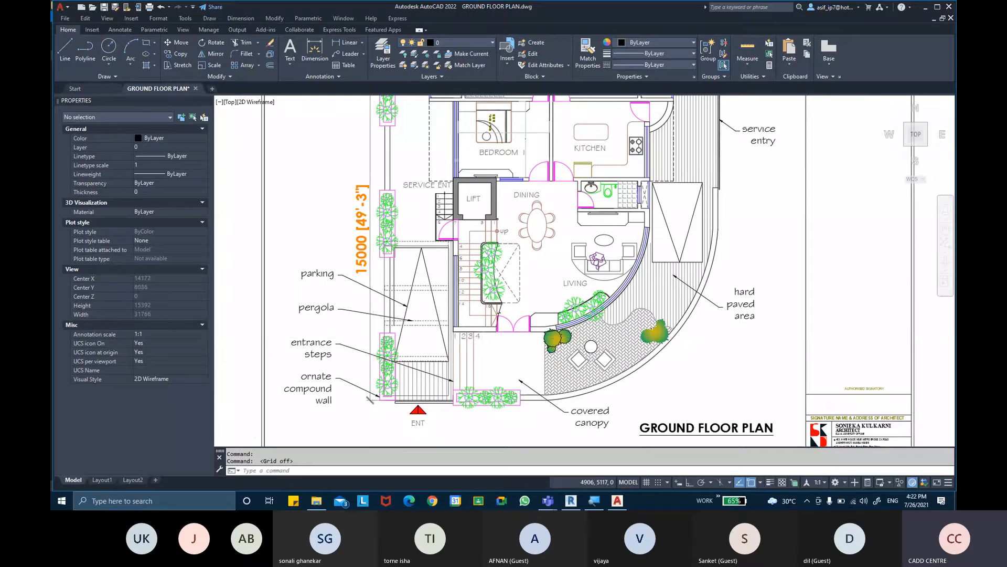
pyautogui.scroll(3, 411, 382)
pyautogui.moveTo(412, 383); pyautogui.dragTo(426, 326, button='middle')
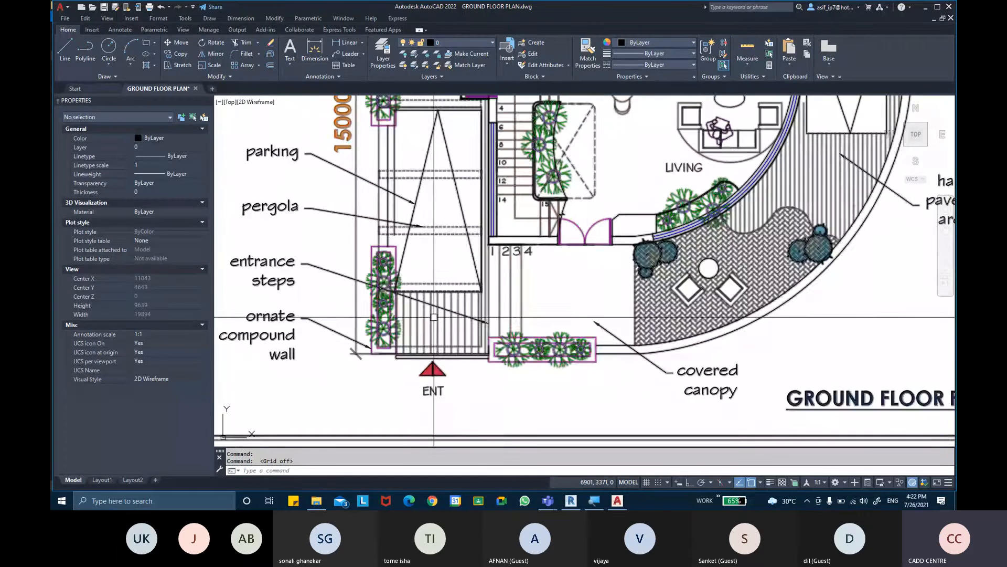
pyautogui.moveTo(521, 291); pyautogui.dragTo(538, 356, button='middle')
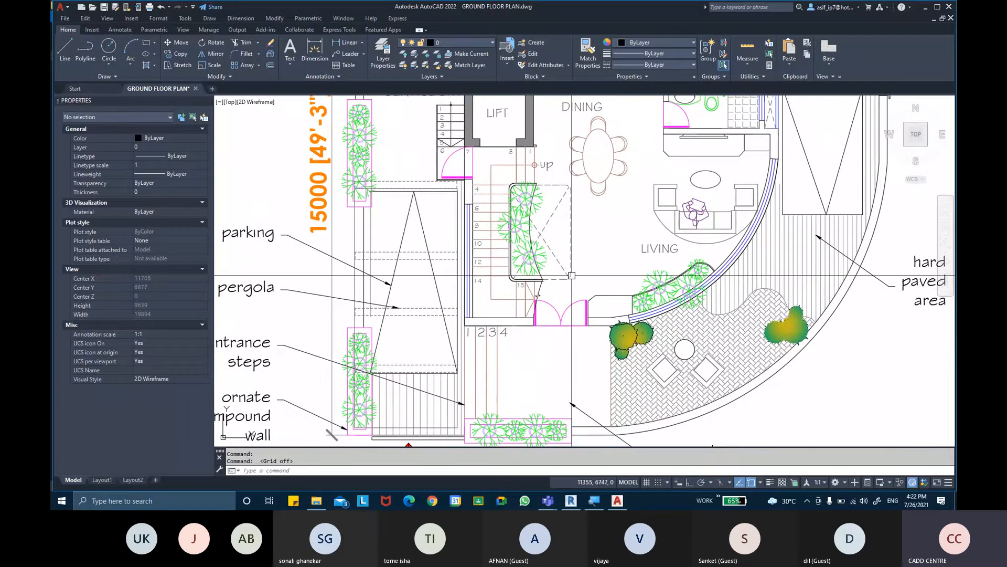
# - Examine the dining area, lift, bedroom, toilet, store, kitchen and service entry of the ground floor plan
pyautogui.moveTo(572, 275); pyautogui.dragTo(561, 338, button='middle')
pyautogui.moveTo(584, 210); pyautogui.dragTo(573, 250, button='middle')
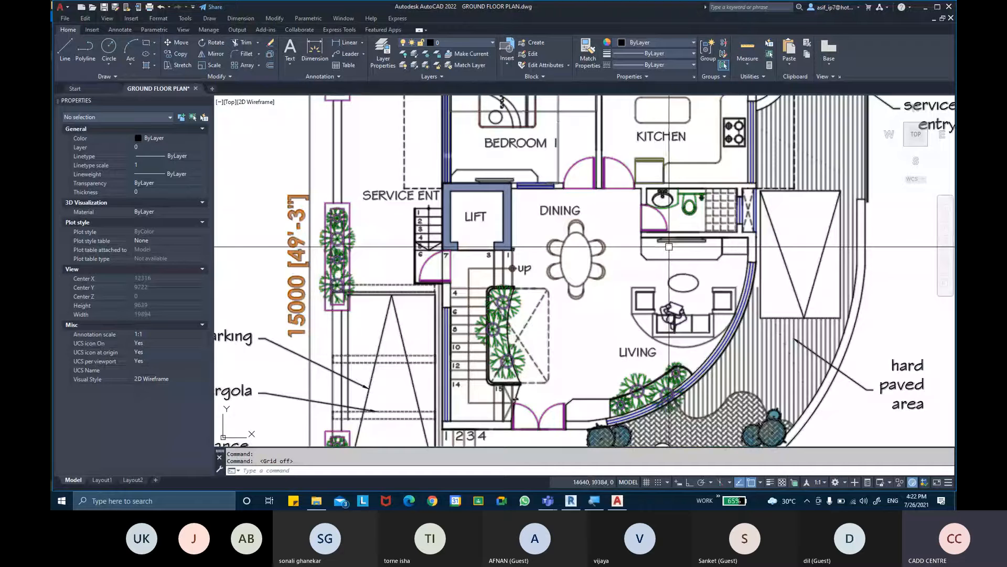
pyautogui.moveTo(647, 211); pyautogui.dragTo(625, 324, button='middle')
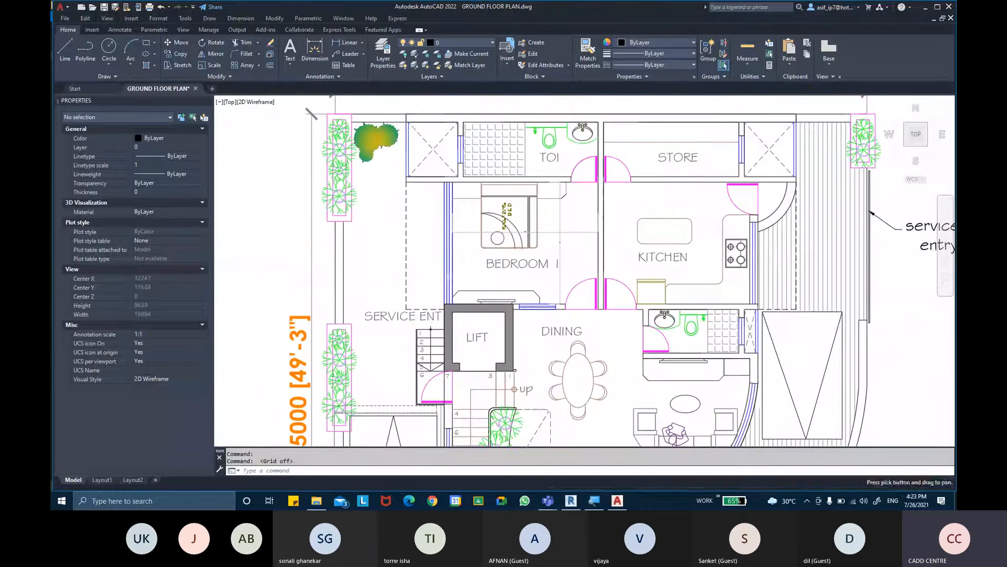
pyautogui.moveTo(577, 270); pyautogui.dragTo(572, 284, button='middle')
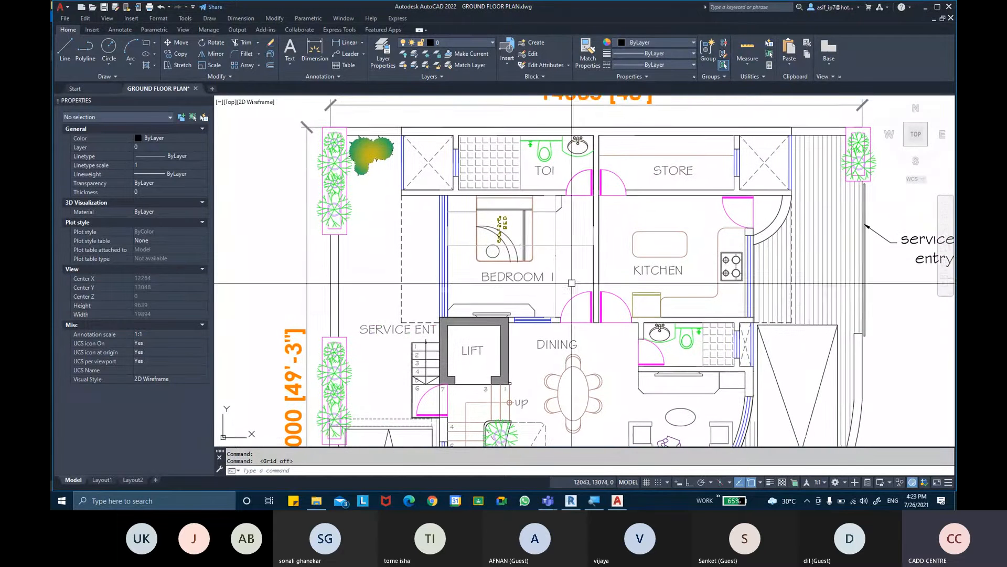
pyautogui.moveTo(628, 265); pyautogui.dragTo(625, 306, button='middle')
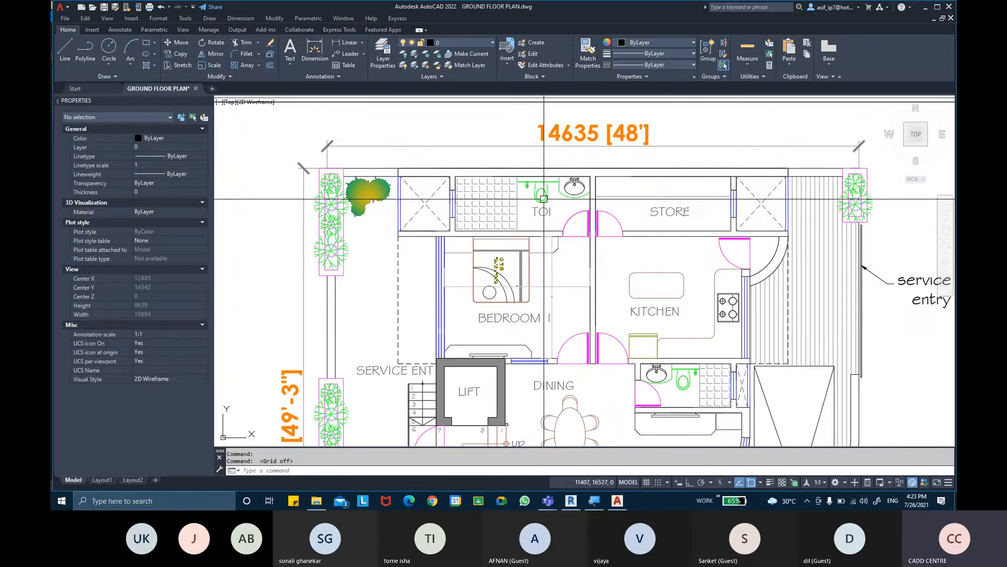
pyautogui.moveTo(602, 252); pyautogui.dragTo(544, 229, button='middle')
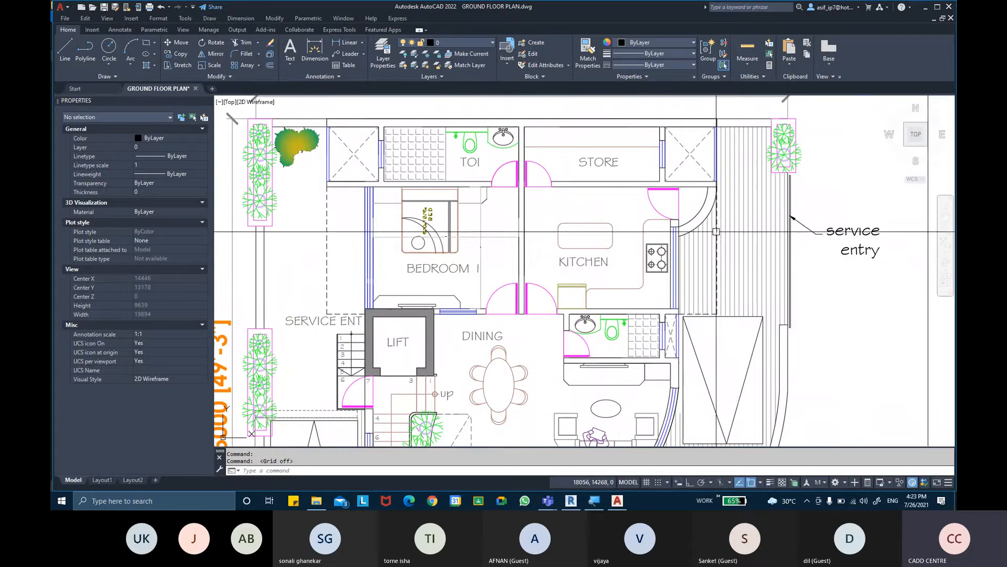
pyautogui.moveTo(711, 270); pyautogui.dragTo(691, 173, button='middle')
pyautogui.moveTo(803, 174); pyautogui.dragTo(754, 229, button='middle')
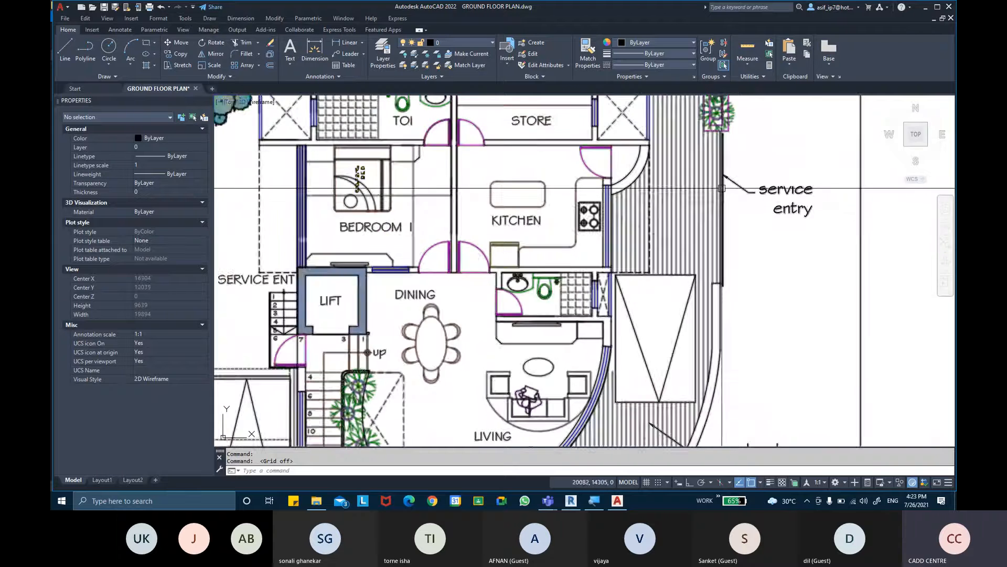
pyautogui.moveTo(731, 195); pyautogui.dragTo(729, 195, button='middle')
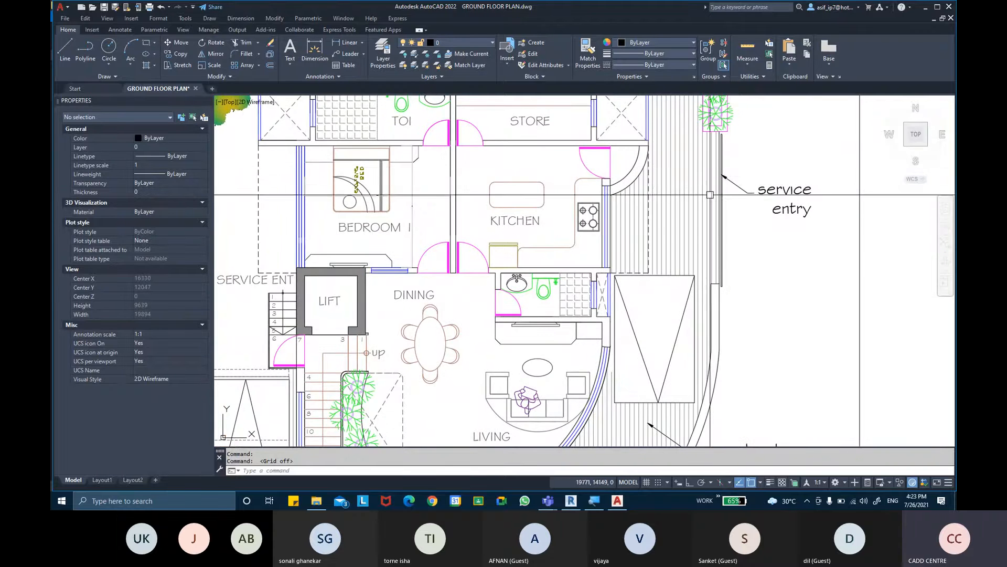
# - Examine the hard paved area, living room and covered canopy, continuing past the parking and service entrance to the bedroom and toilet
pyautogui.scroll(-2, 643, 205)
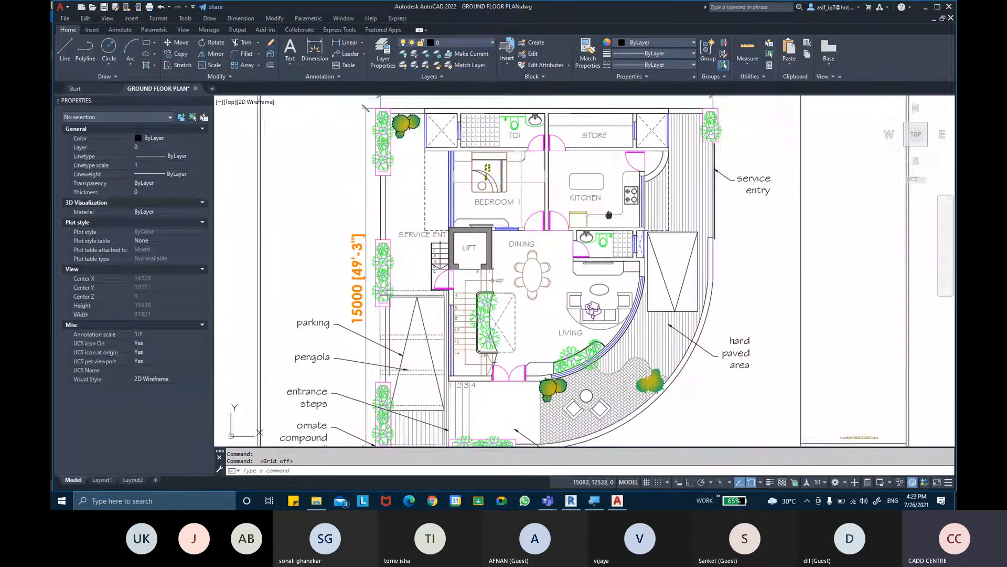
pyautogui.moveTo(639, 233); pyautogui.dragTo(655, 198, button='middle')
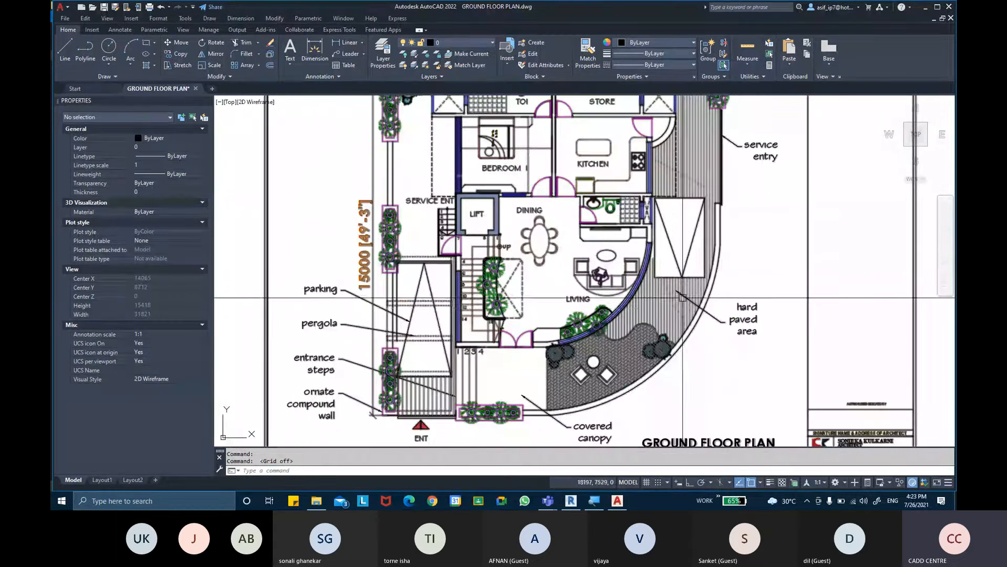
pyautogui.scroll(2, 692, 284)
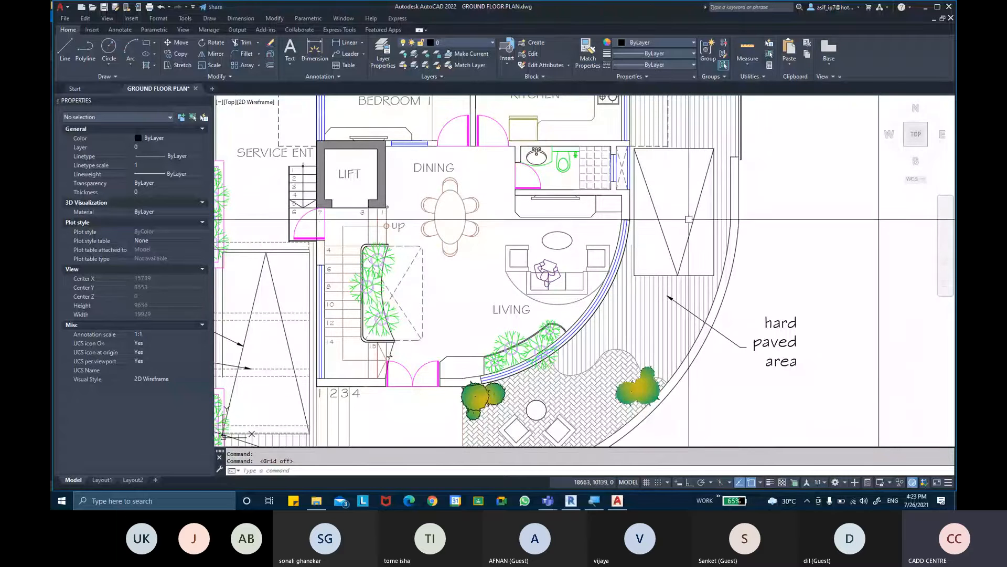
pyautogui.moveTo(621, 248); pyautogui.dragTo(644, 158, button='middle')
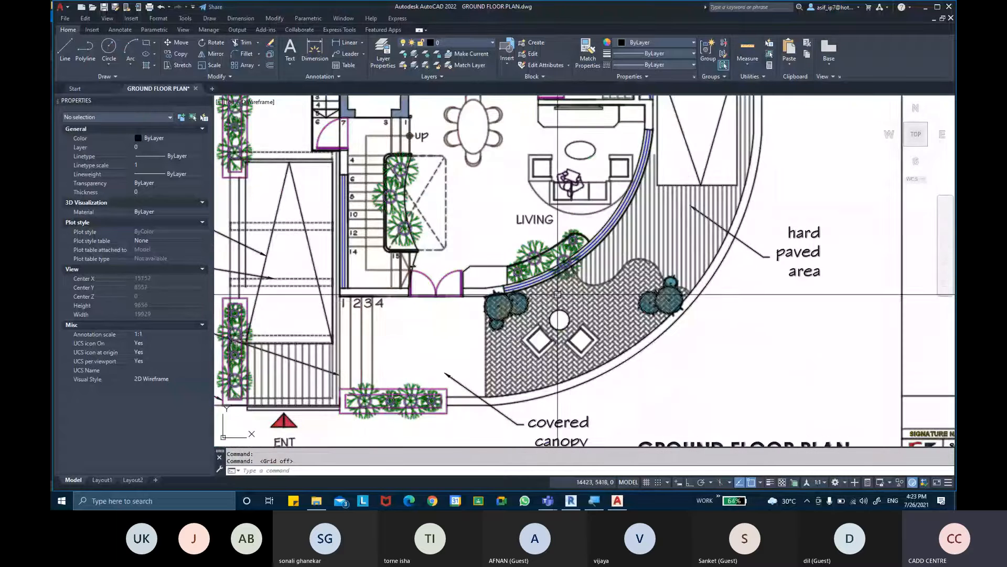
pyautogui.moveTo(553, 330); pyautogui.dragTo(575, 299, button='middle')
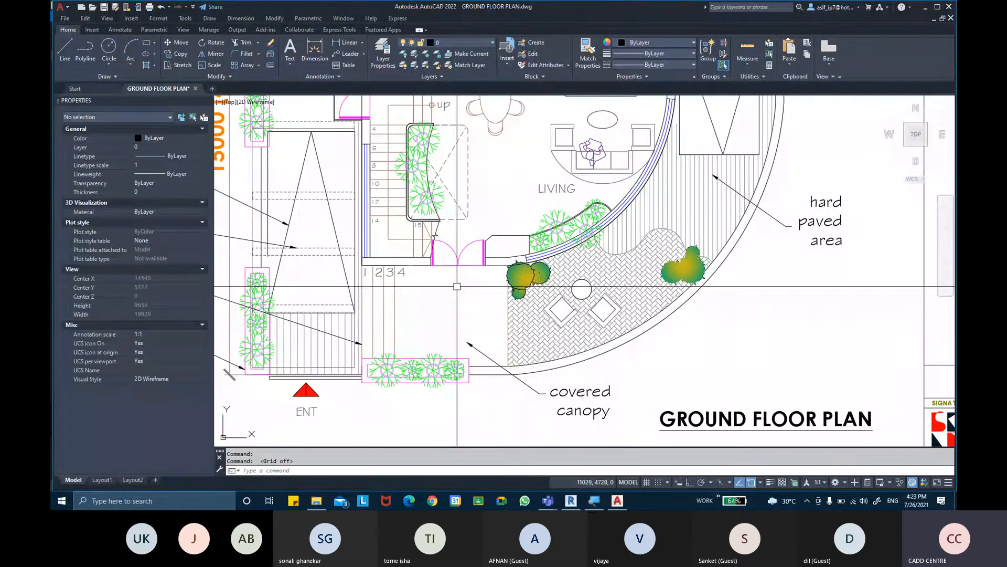
pyautogui.moveTo(467, 334); pyautogui.dragTo(626, 377, button='middle')
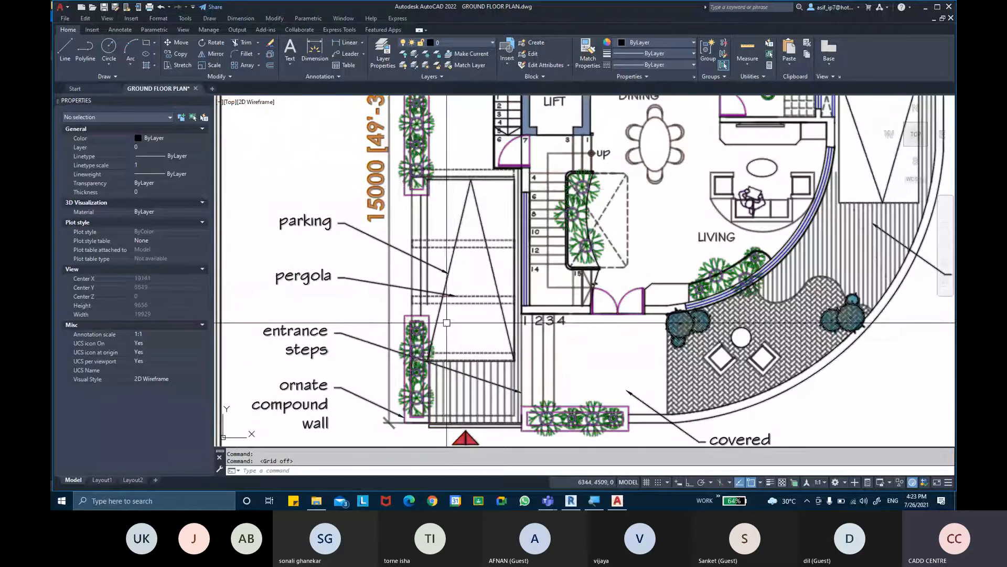
pyautogui.moveTo(441, 227); pyautogui.dragTo(442, 366, button='middle')
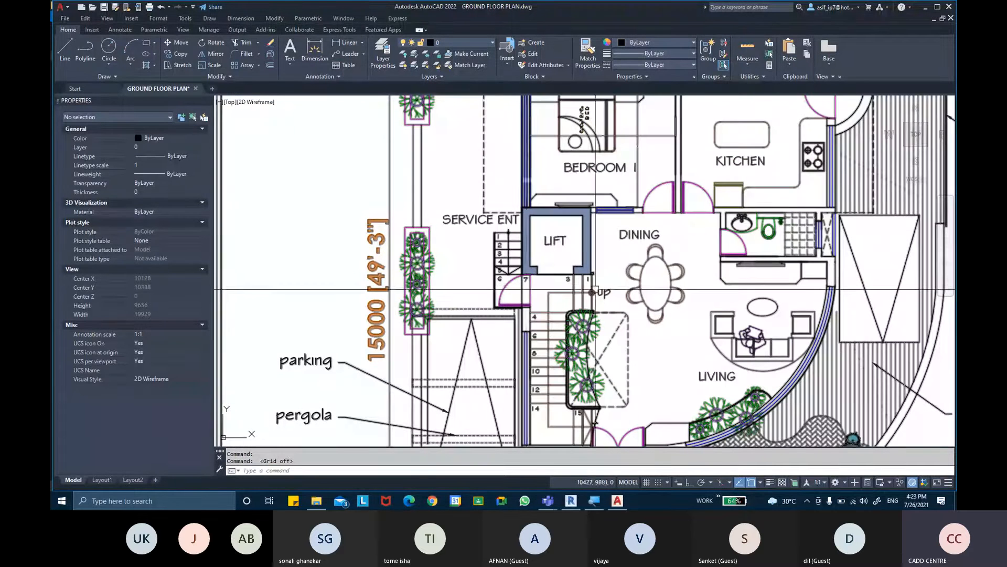
pyautogui.moveTo(567, 235); pyautogui.dragTo(577, 324, button='middle')
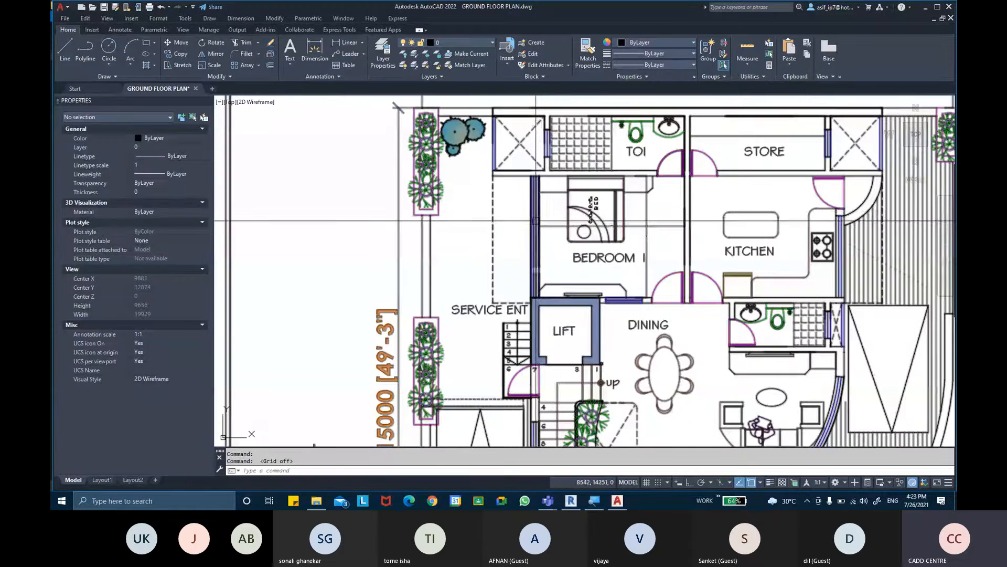
pyautogui.moveTo(537, 216); pyautogui.dragTo(546, 242, button='middle')
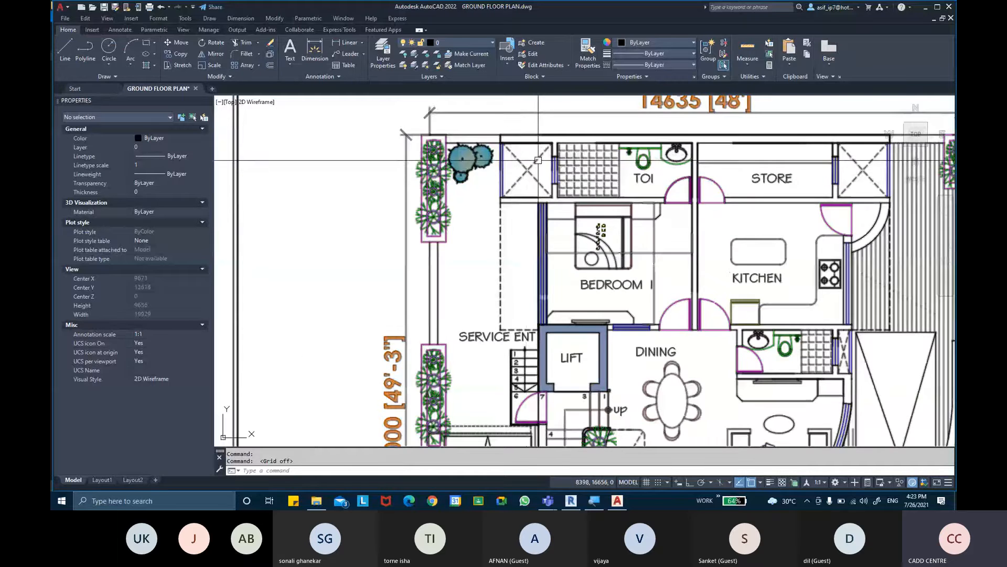
pyautogui.moveTo(598, 164); pyautogui.dragTo(516, 169, button='middle')
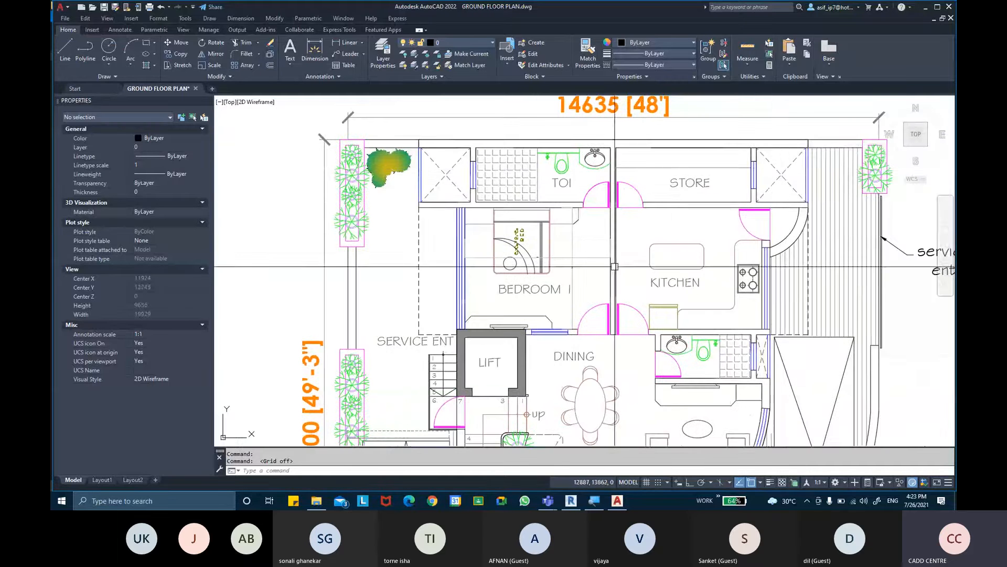
# - Examine the planters along the ground floor's compound wall, the parking, entrance and rooms, ending with the whole sheet in view
pyautogui.moveTo(352, 226); pyautogui.dragTo(364, 192, button='middle')
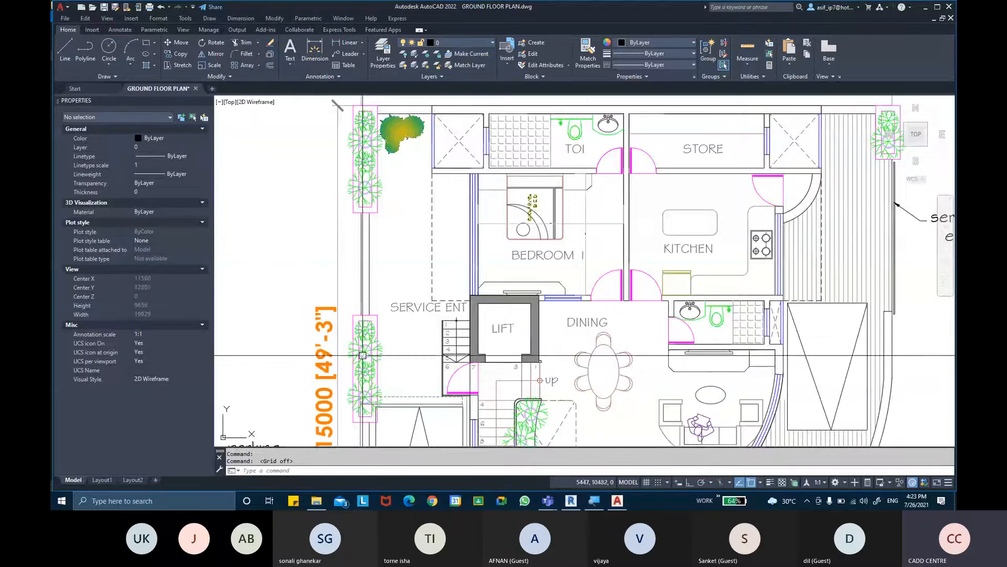
pyautogui.moveTo(363, 386); pyautogui.dragTo(365, 220, button='middle')
pyautogui.moveTo(367, 393); pyautogui.dragTo(352, 254, button='middle')
pyautogui.scroll(-2, 351, 253)
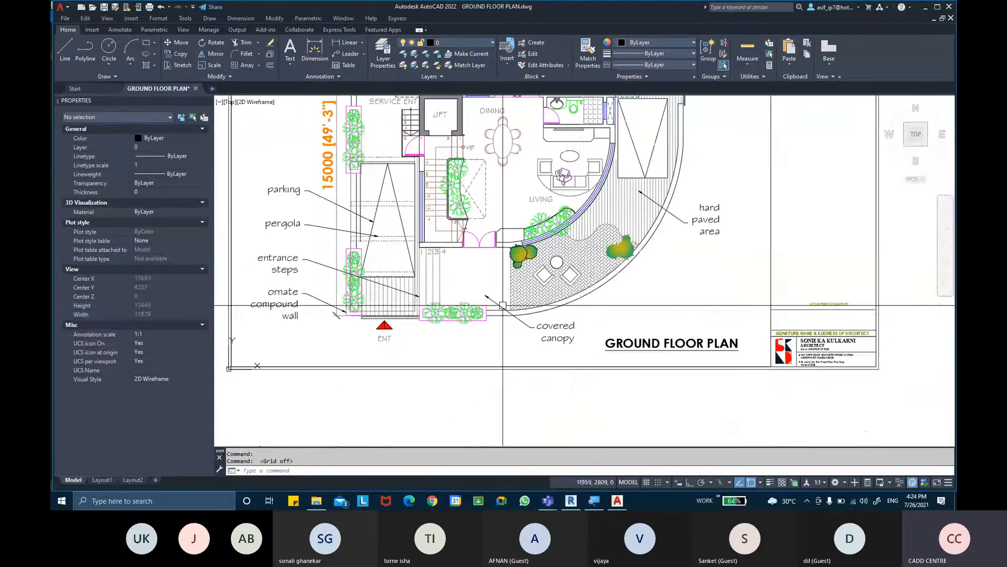
pyautogui.moveTo(636, 207); pyautogui.dragTo(591, 374, button='middle')
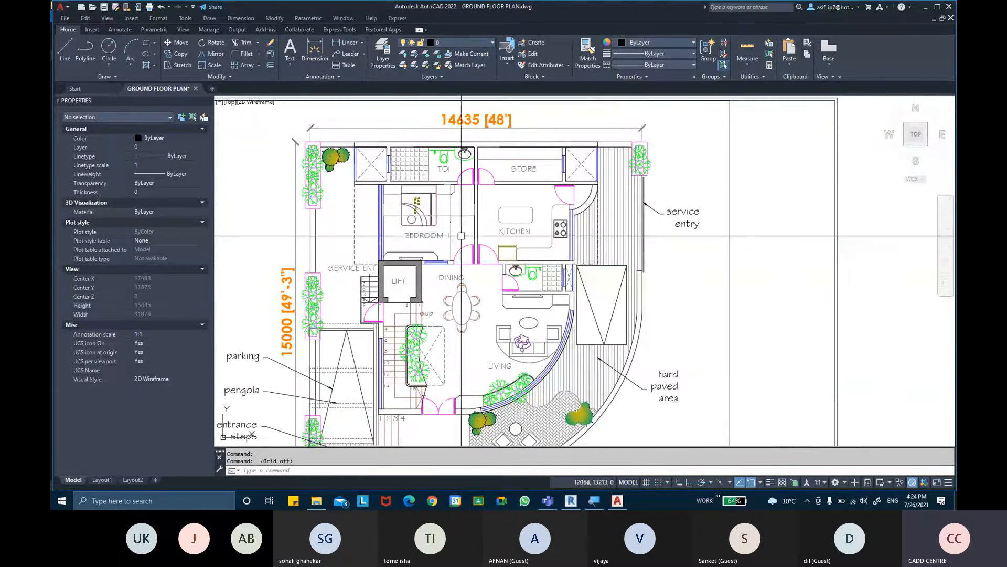
pyautogui.scroll(-2, 467, 217)
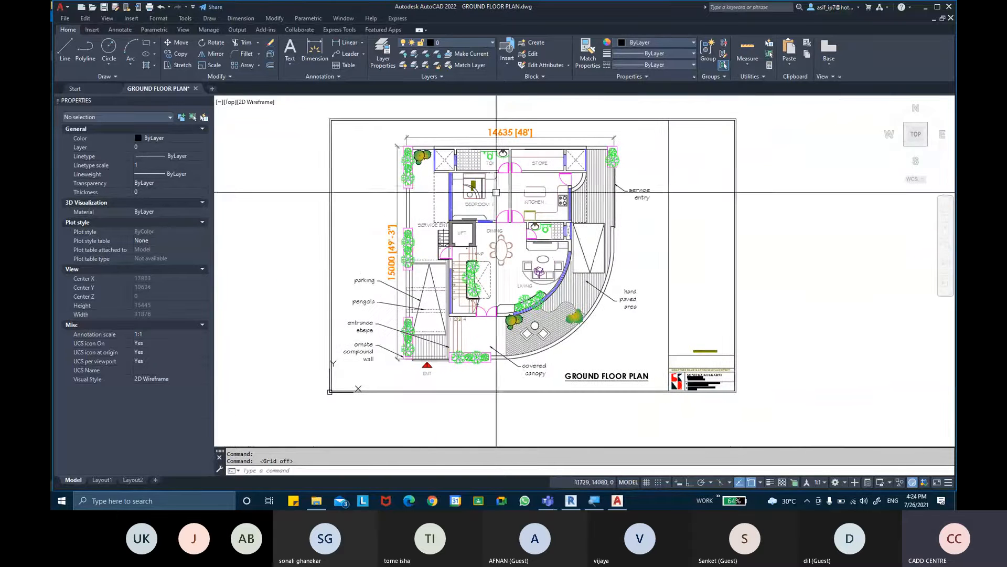
# - Open FIRST FLOOR PLAN.dwg from the PROJECT 1 folder and turn off its drawing grid
pyautogui.click(926, 8)
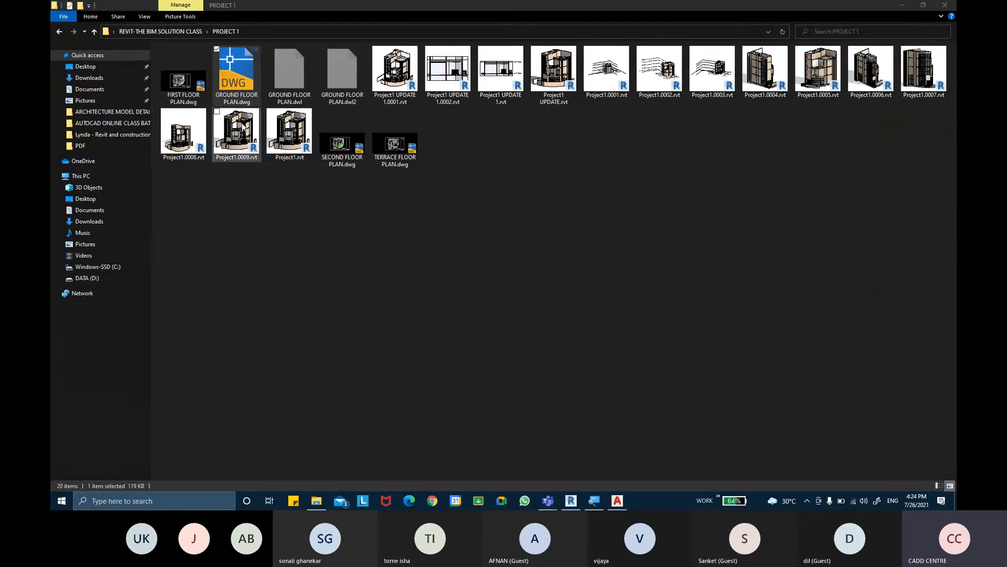
pyautogui.click(188, 99)
pyautogui.doubleClick(188, 99)
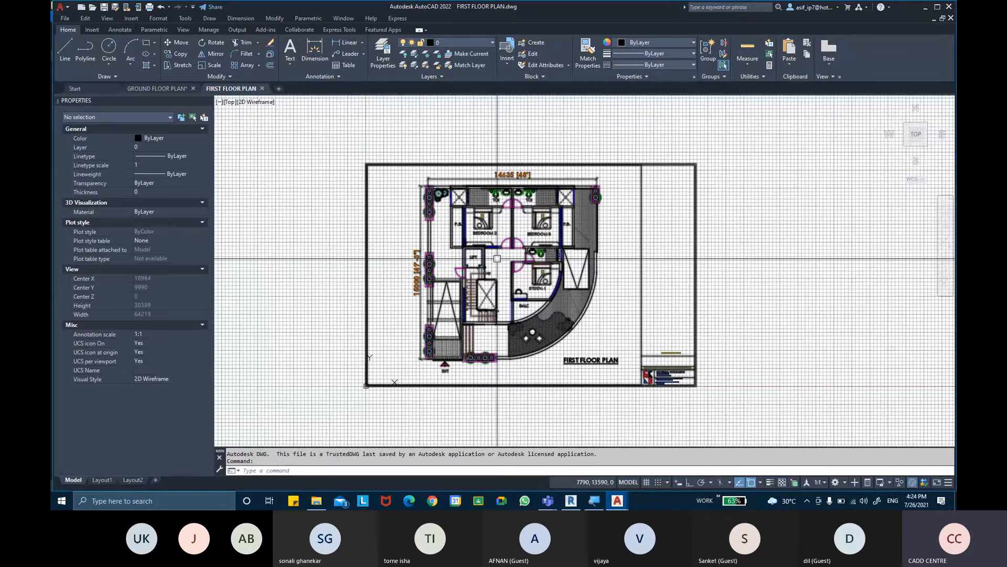
pyautogui.press('F7')
# - Examine the first floor plan's staircase, lift, balcony, Study-1, Bedrooms 2 and 3, toilets and F.B. areas
pyautogui.scroll(2, 471, 282)
pyautogui.scroll(2, 471, 283)
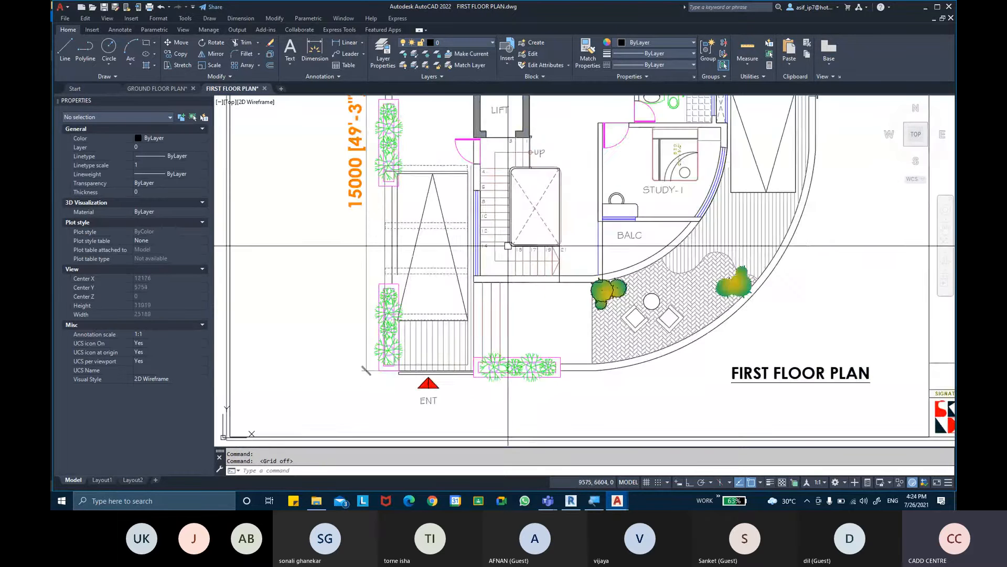
pyautogui.moveTo(569, 234); pyautogui.dragTo(559, 295, button='middle')
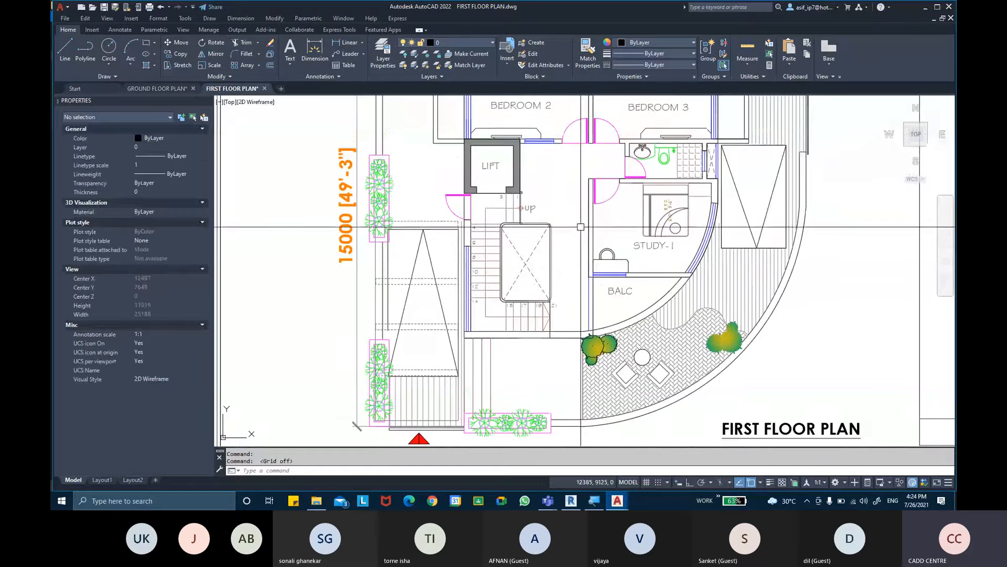
pyautogui.moveTo(637, 217)
pyautogui.mouseDown(button='middle')
pyautogui.moveTo(623, 255)
pyautogui.moveTo(646, 257)
pyautogui.moveTo(645, 289)
pyautogui.mouseUp(button='middle')
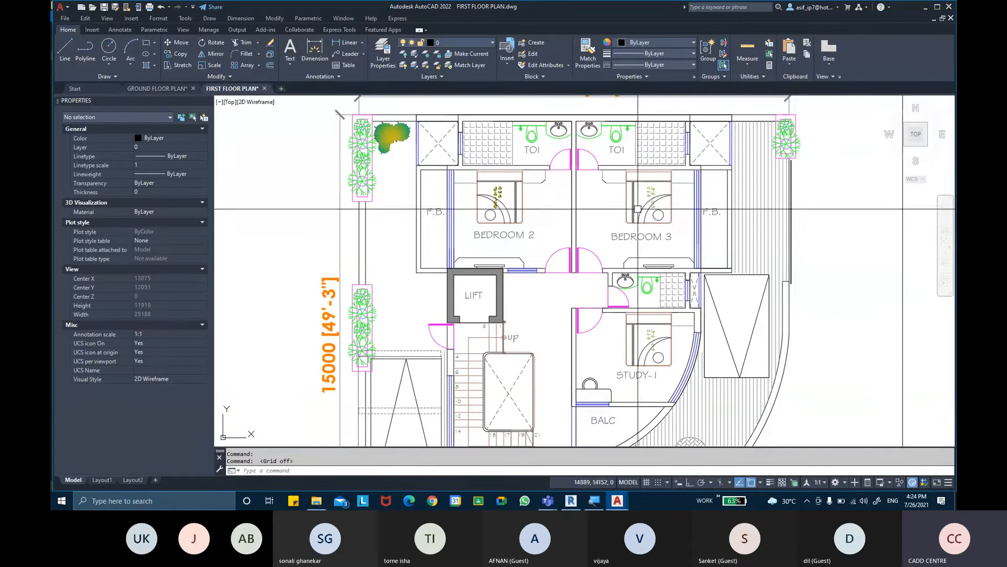
pyautogui.moveTo(664, 222)
pyautogui.mouseDown(button='middle')
pyautogui.moveTo(665, 241)
pyautogui.moveTo(662, 230)
pyautogui.moveTo(682, 214)
pyautogui.moveTo(681, 172)
pyautogui.mouseUp(button='middle')
pyautogui.scroll(3, 642, 244)
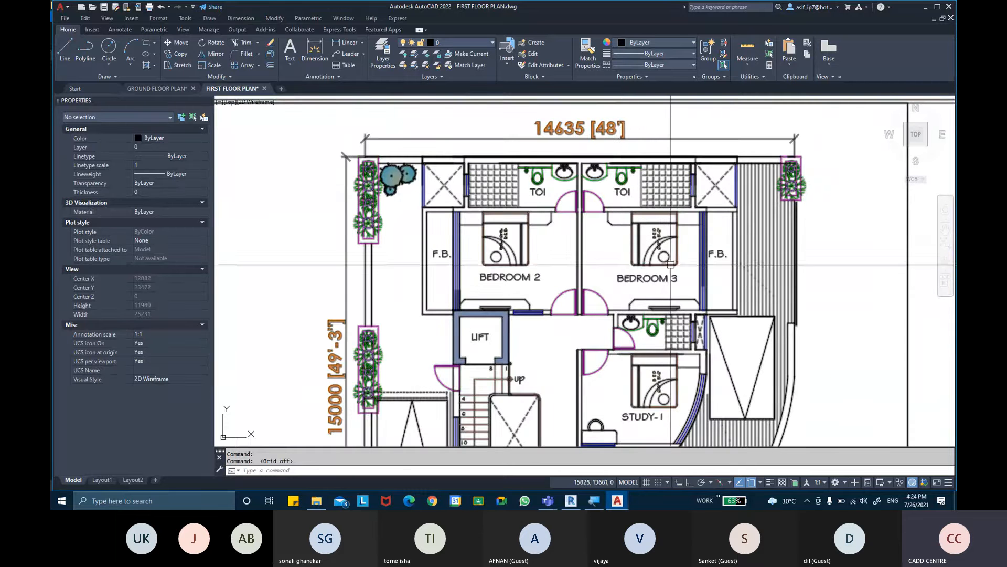
pyautogui.moveTo(652, 271); pyautogui.dragTo(639, 245, button='middle')
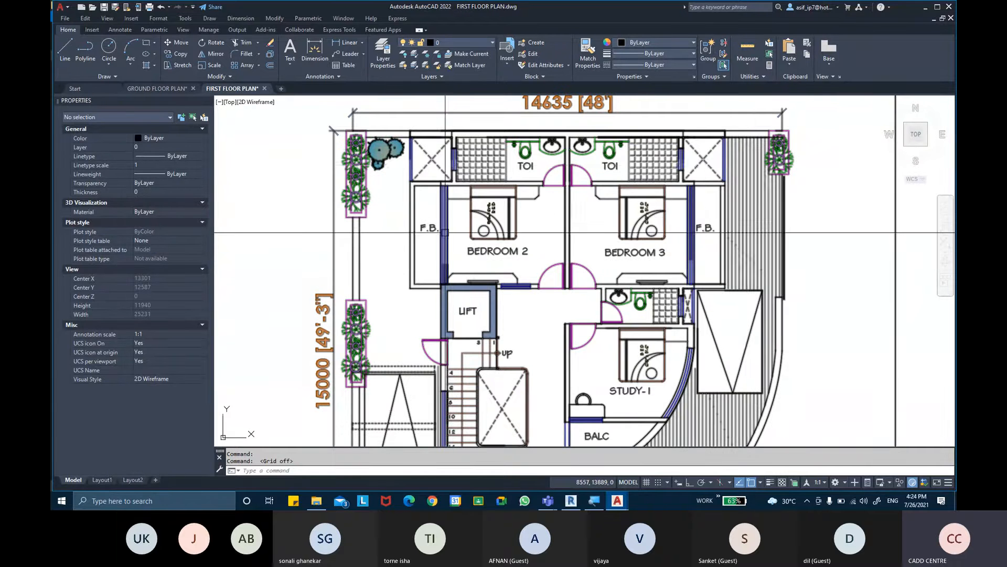
pyautogui.moveTo(712, 226); pyautogui.dragTo(755, 145, button='middle')
pyautogui.scroll(-3, 481, 263)
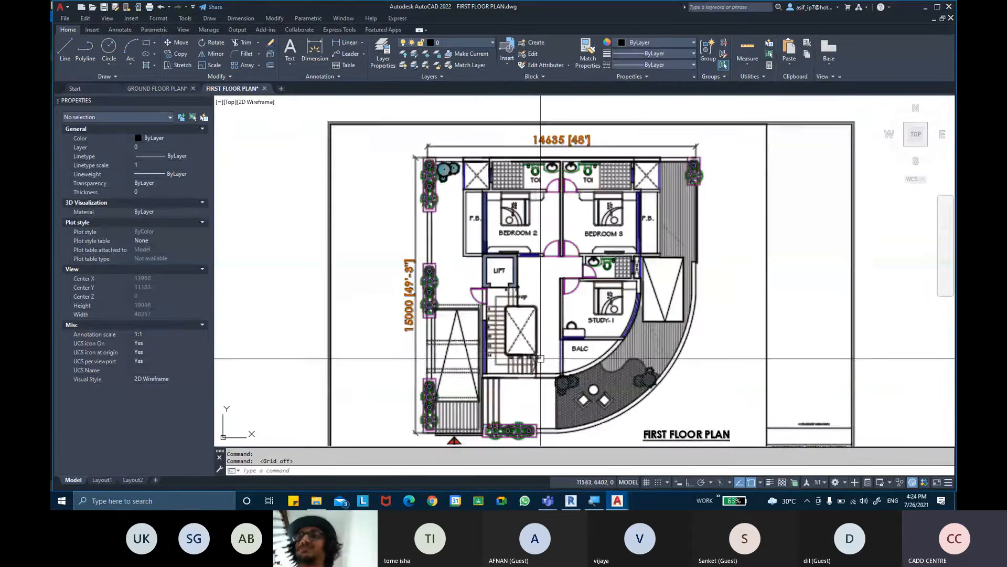
# - Open SECOND FLOOR PLAN.dwg from the PROJECT 1 folder and turn off its drawing grid
pyautogui.click(926, 7)
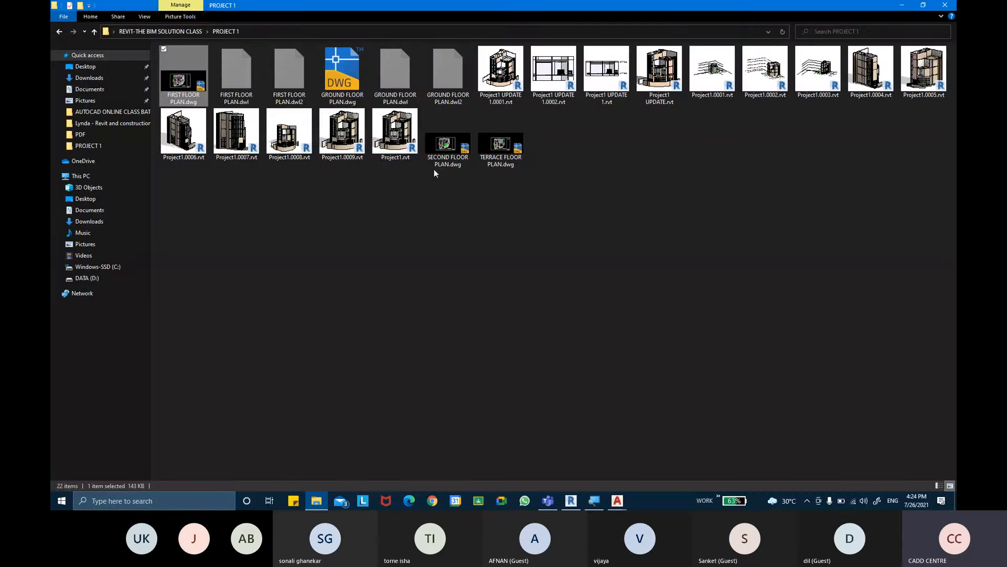
pyautogui.doubleClick(450, 164)
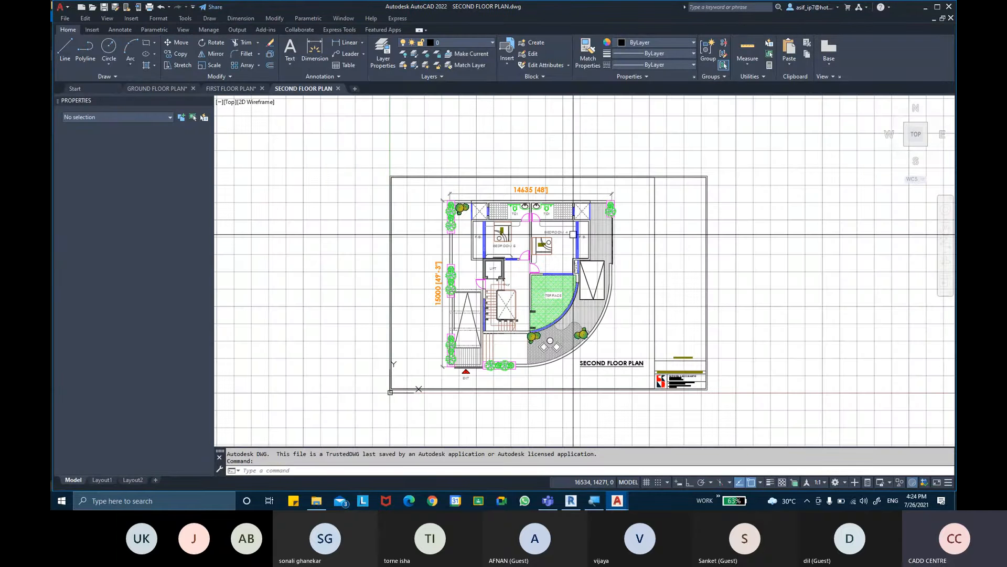
pyautogui.press('F7')
# - Examine the second floor plan's staircase, lift, terrace, Bedrooms 4 and 5, toilets and F.B. areas
pyautogui.scroll(2, 531, 287)
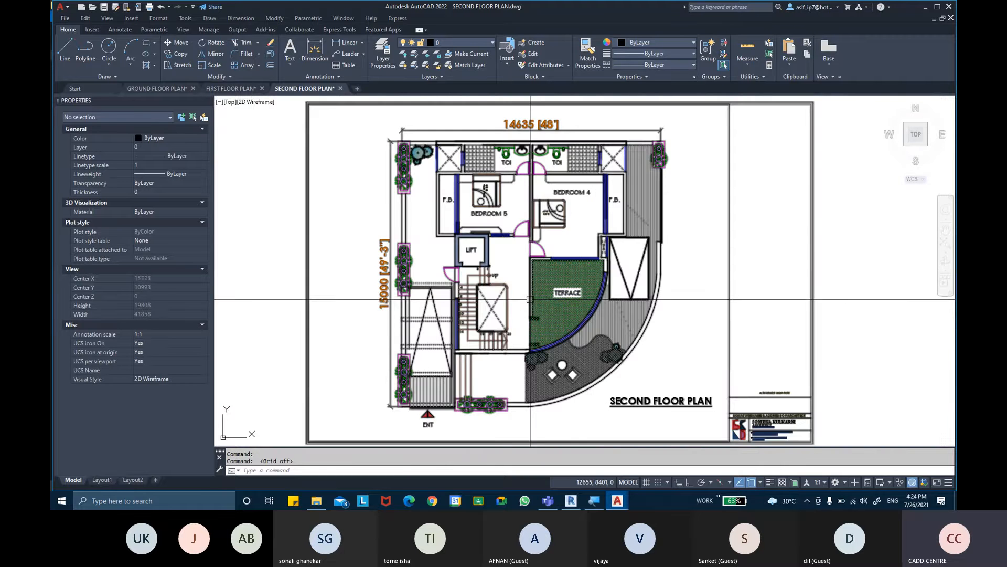
pyautogui.scroll(2, 531, 288)
pyautogui.scroll(1, 608, 304)
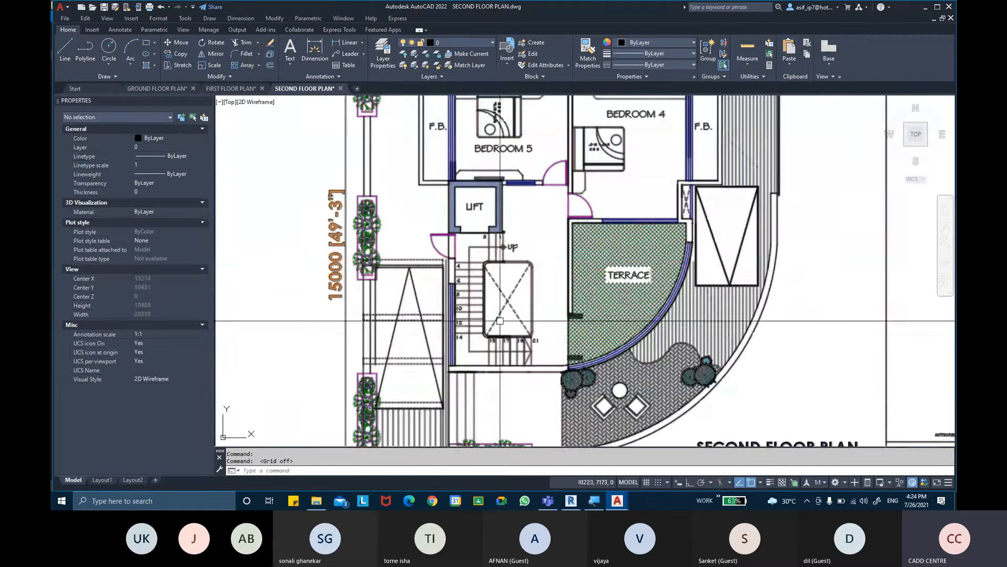
pyautogui.scroll(1, 608, 304)
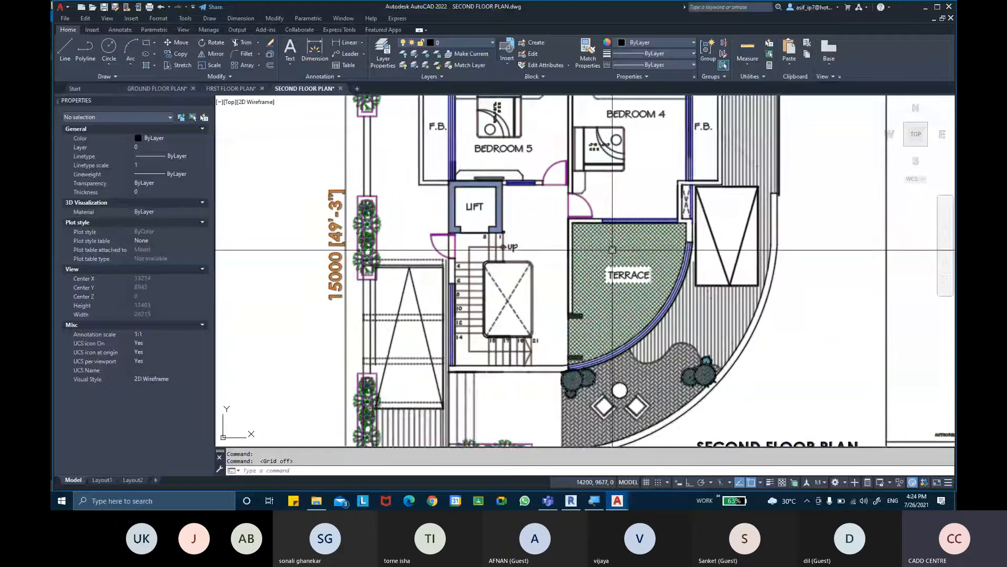
pyautogui.moveTo(620, 139); pyautogui.dragTo(623, 232, button='middle')
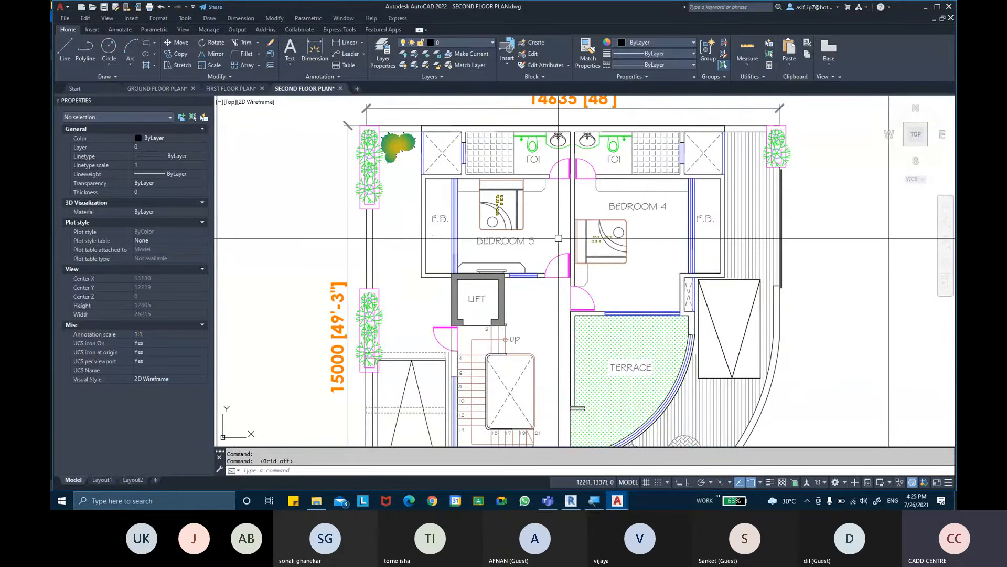
pyautogui.moveTo(632, 227); pyautogui.dragTo(633, 232, button='middle')
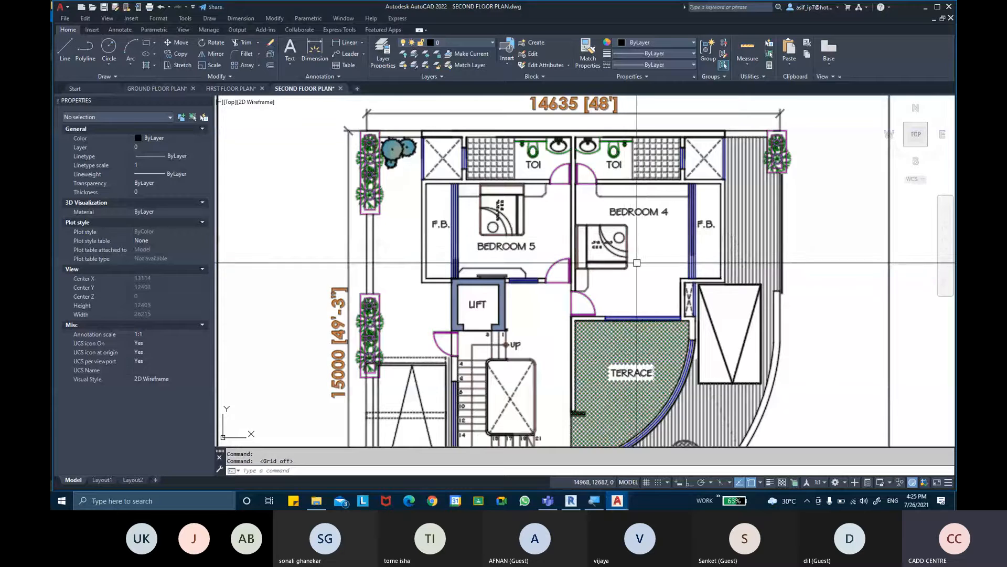
pyautogui.moveTo(636, 263); pyautogui.dragTo(621, 246, button='middle')
pyautogui.moveTo(683, 307); pyautogui.dragTo(676, 287, button='middle')
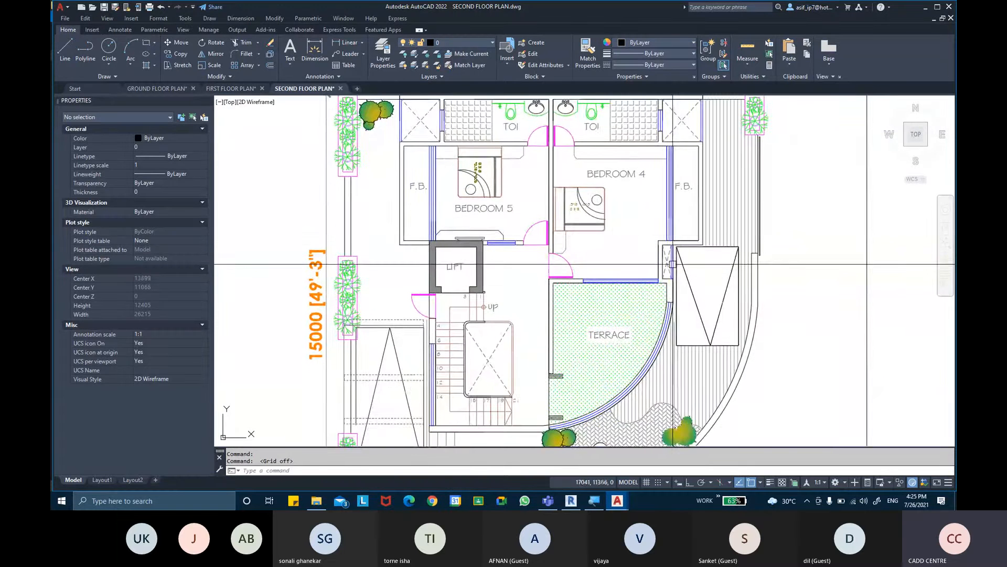
pyautogui.moveTo(429, 235); pyautogui.dragTo(432, 295, button='middle')
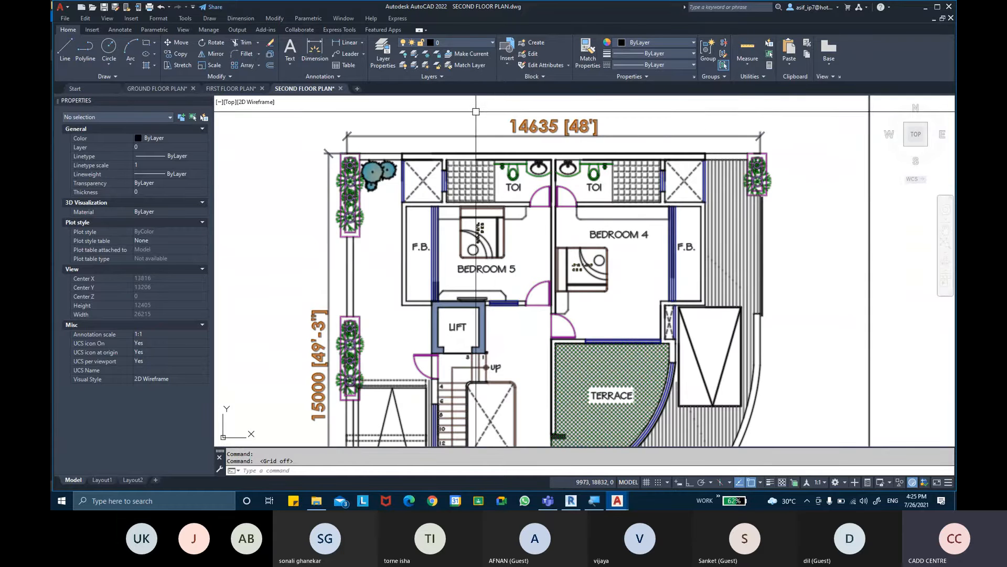
# - Open TERRACE FLOOR PLAN.dwg from the PROJECT 1 folder and turn off its drawing grid
pyautogui.click(925, 7)
pyautogui.doubleClick(619, 165)
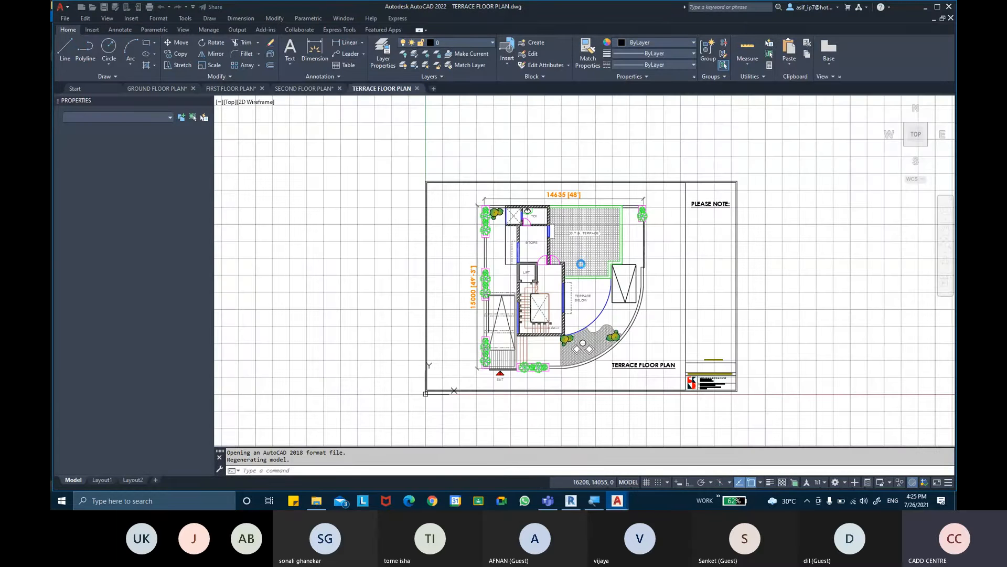
pyautogui.scroll(5, 578, 256)
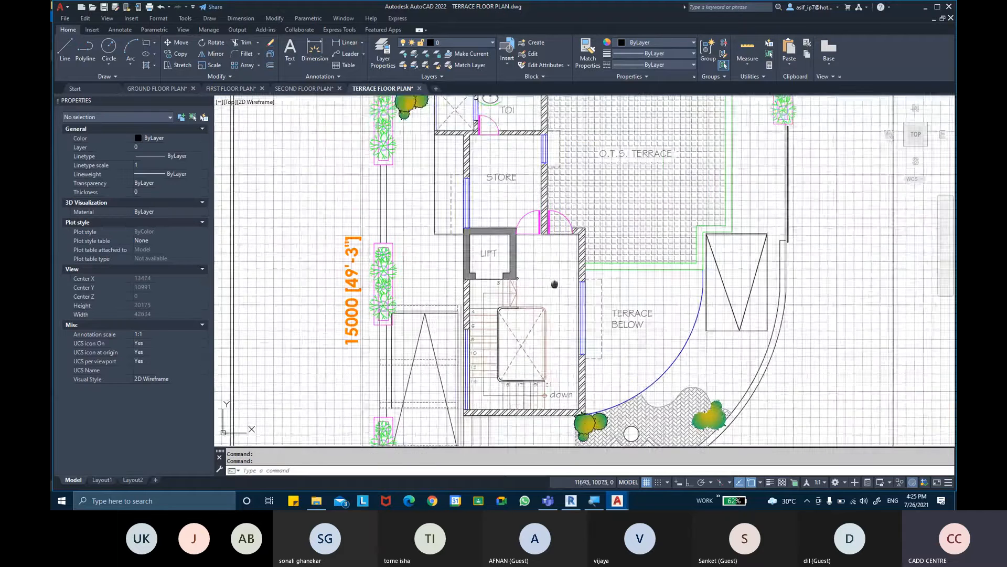
pyautogui.press('F7')
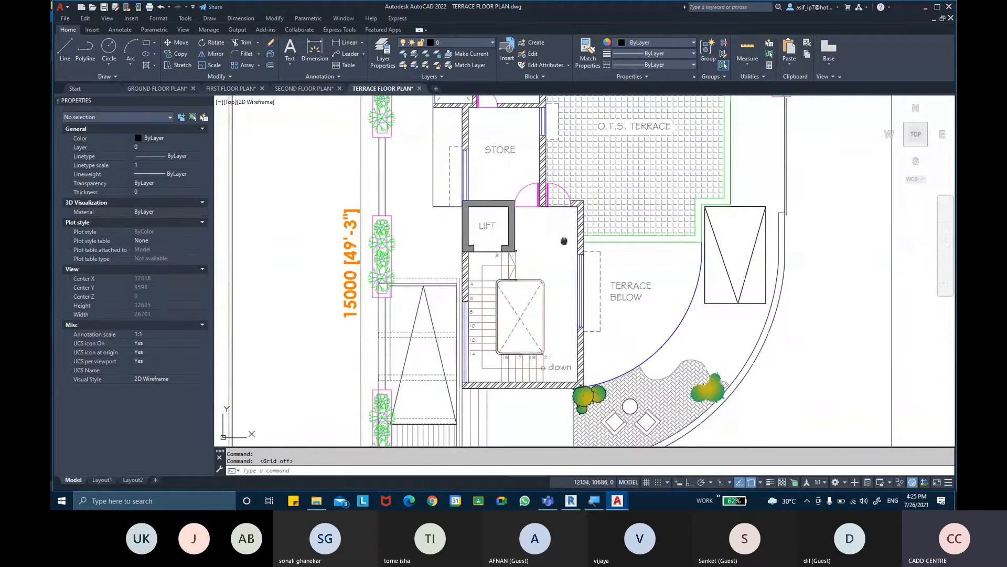
# - Examine the terrace floor plan's store, toilet, lift, O.T.S. terrace and the terrace below
pyautogui.moveTo(526, 170); pyautogui.dragTo(539, 271, button='middle')
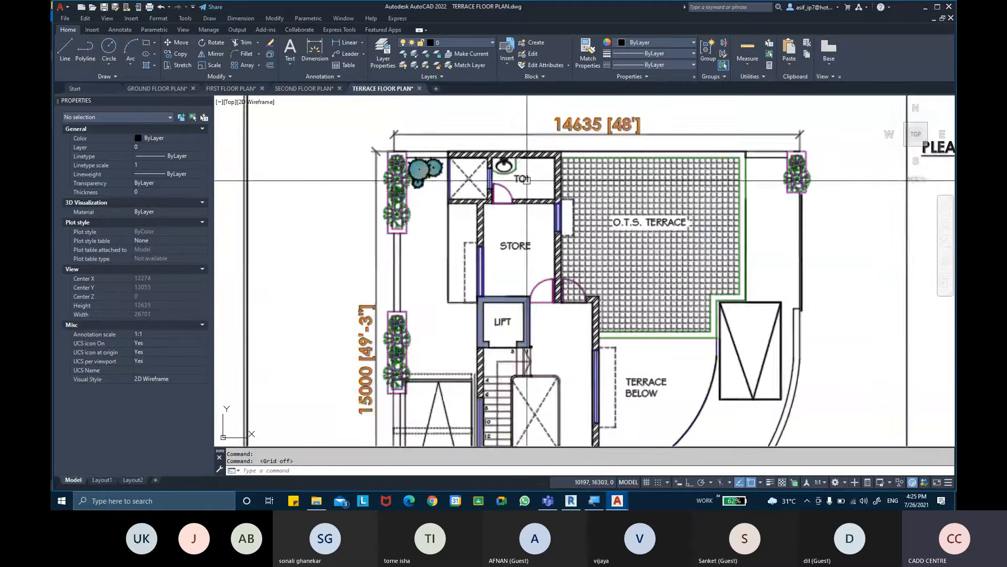
pyautogui.moveTo(527, 180); pyautogui.dragTo(517, 174, button='middle')
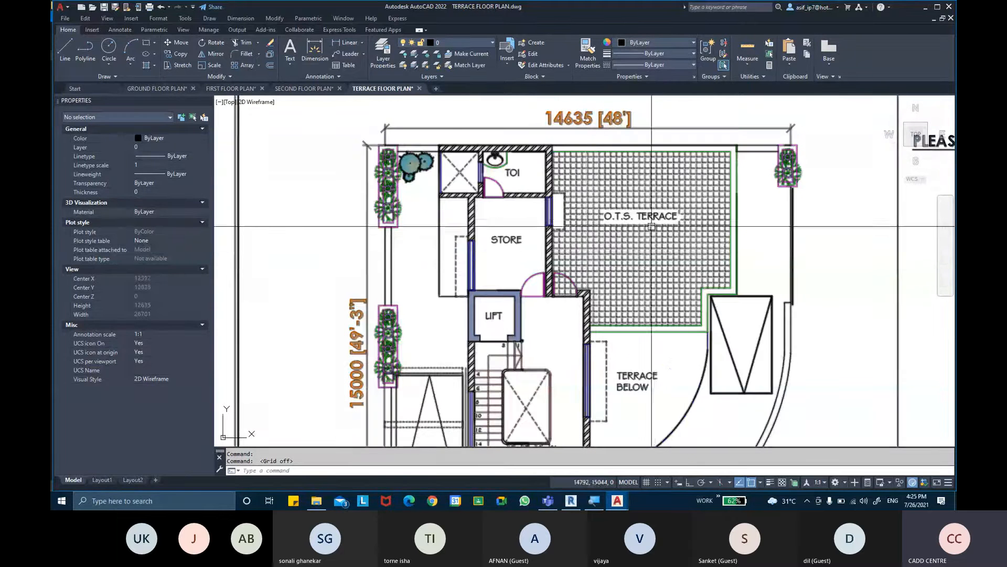
pyautogui.moveTo(656, 334); pyautogui.dragTo(636, 281, button='middle')
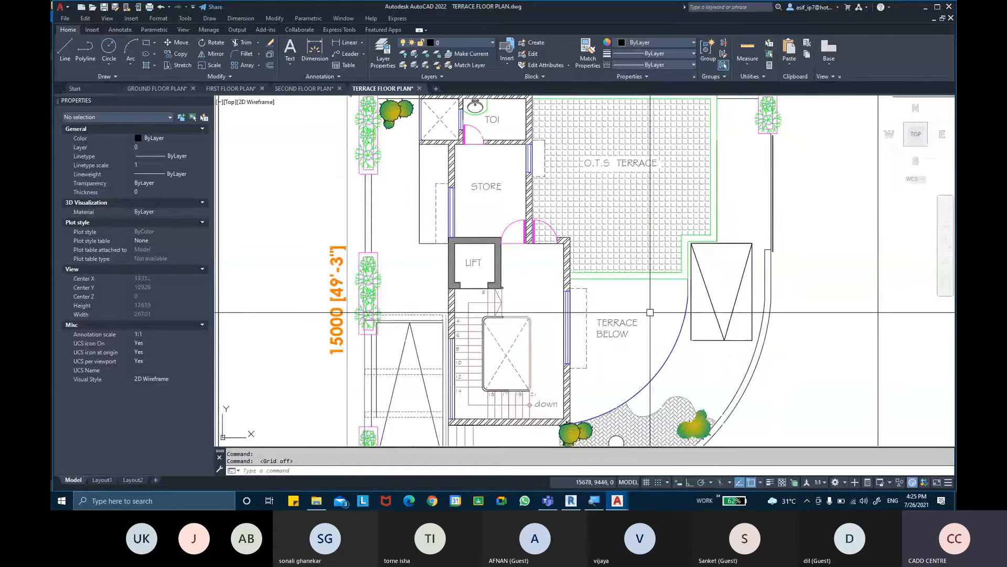
pyautogui.scroll(-2, 641, 324)
pyautogui.moveTo(632, 234); pyautogui.dragTo(628, 220, button='middle')
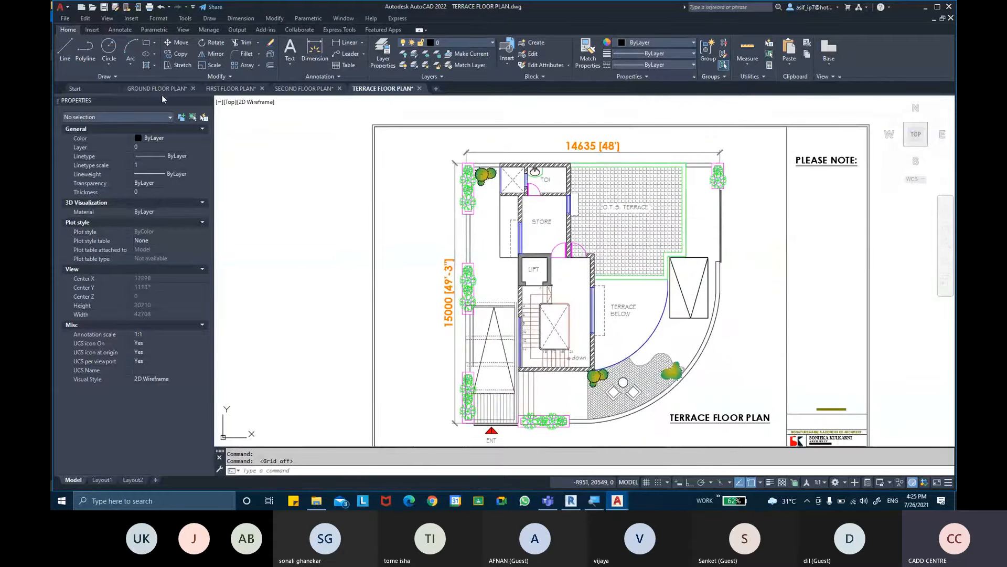
# - Compare the ground, first, second and terrace floor plans across the open drawings, ending on the ground floor's dining and living area
pyautogui.click(161, 90)
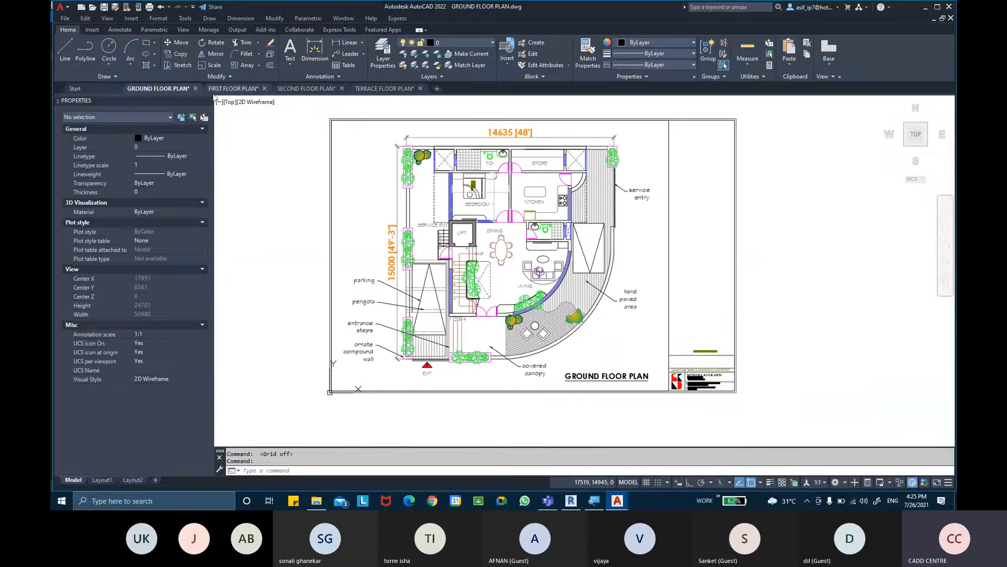
pyautogui.click(229, 90)
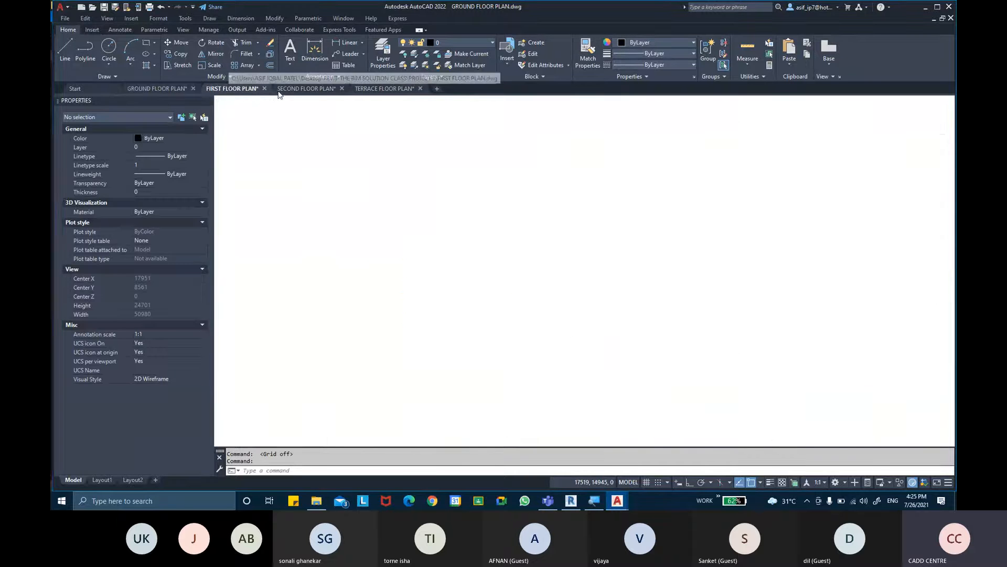
pyautogui.click(386, 90)
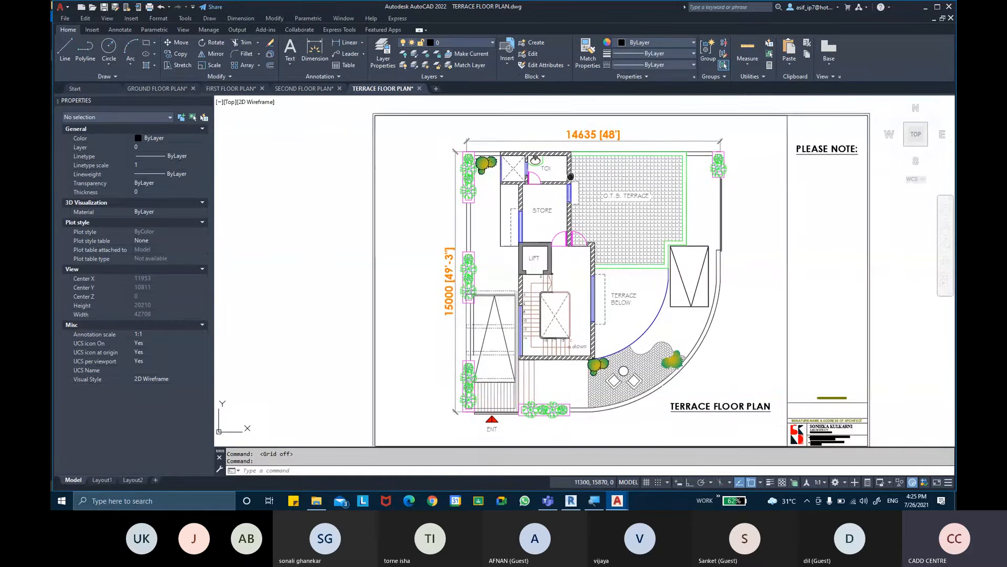
pyautogui.click(157, 89)
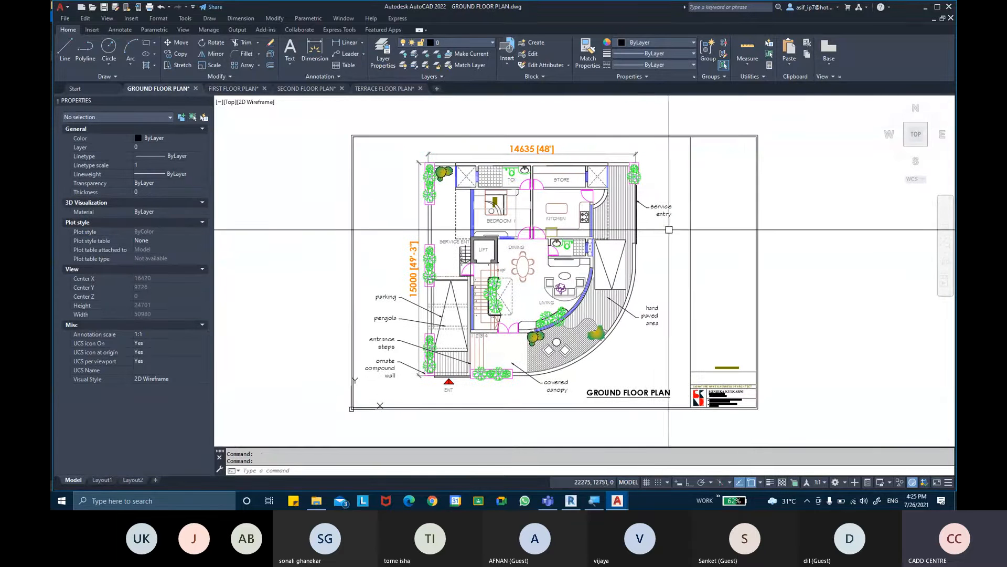
pyautogui.click(233, 88)
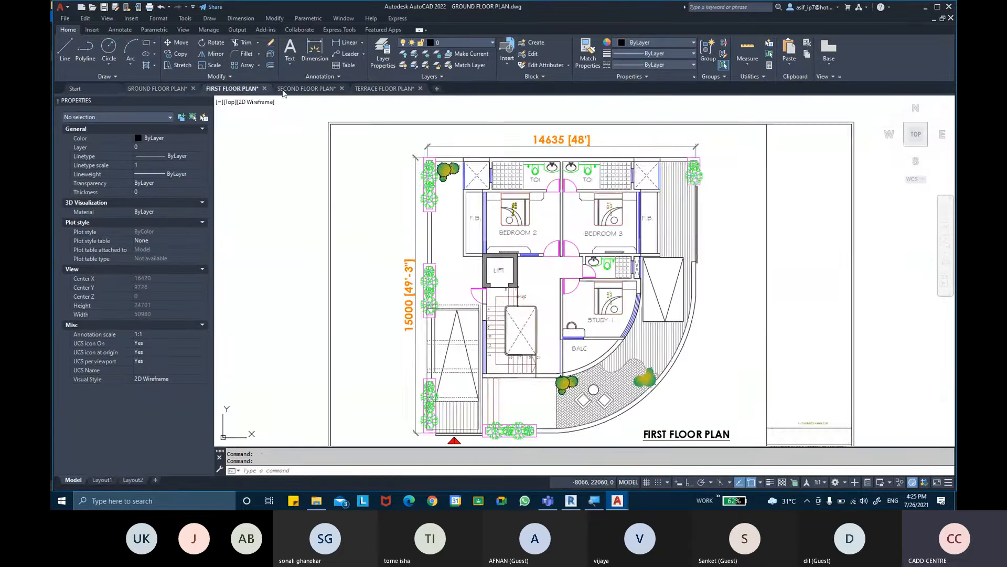
pyautogui.click(379, 89)
pyautogui.click(176, 89)
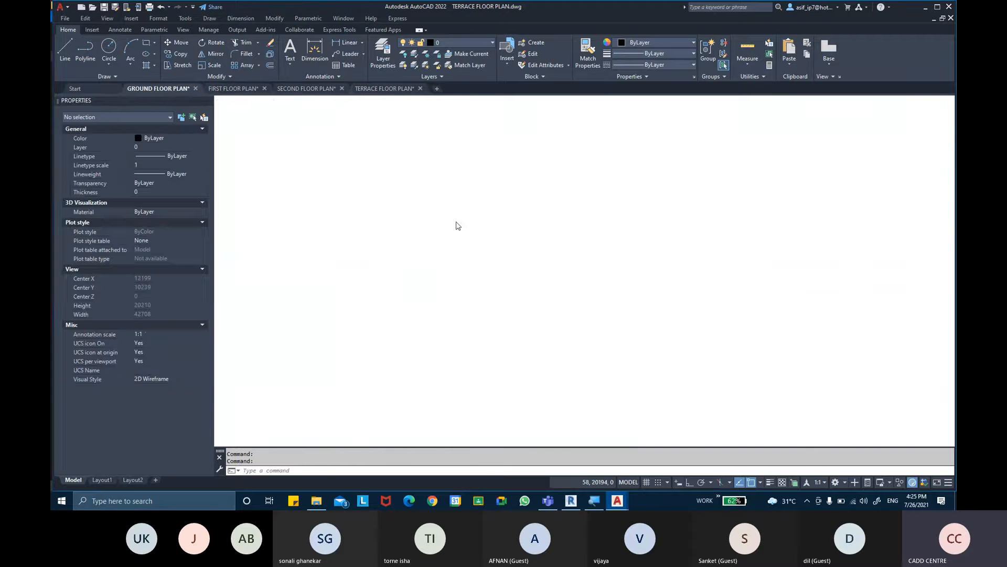
pyautogui.scroll(4, 481, 298)
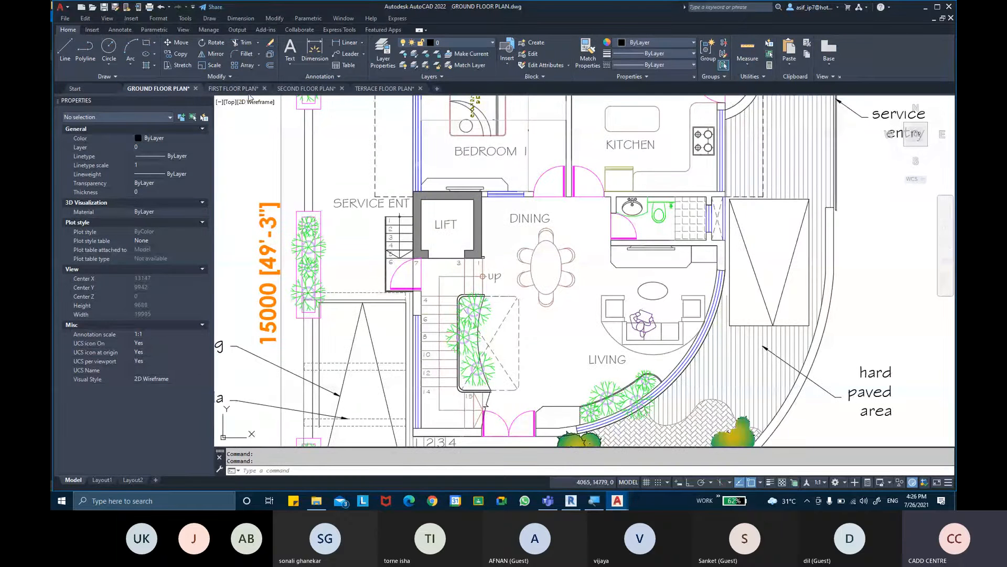
pyautogui.moveTo(252, 93)
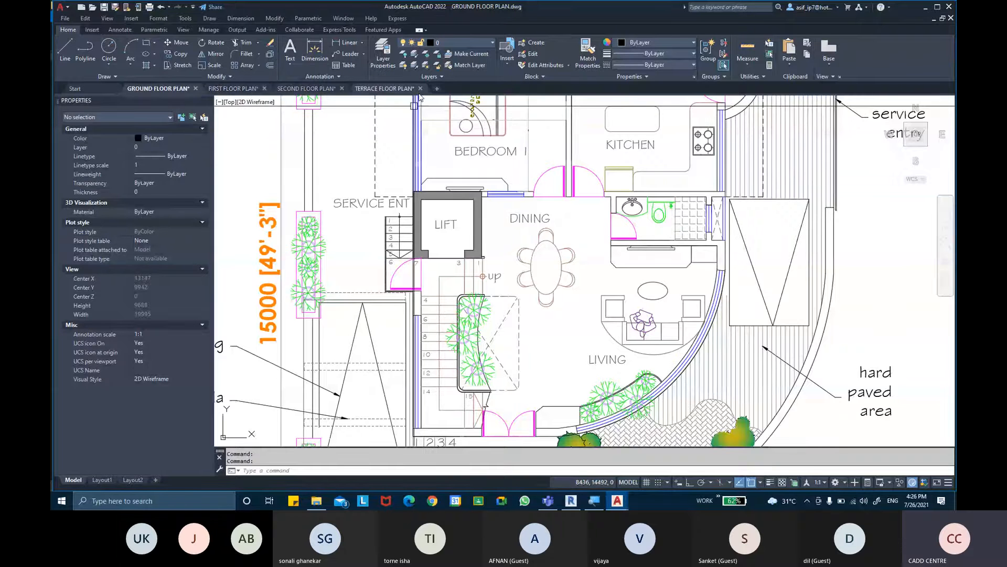
pyautogui.moveTo(411, 90)
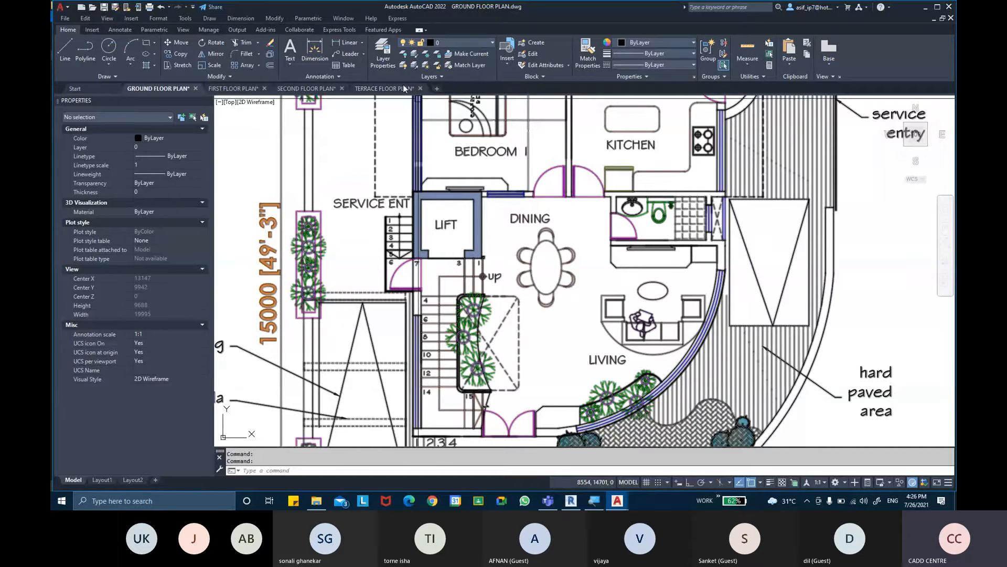
# - Switch to Revit and create a new project from the Metric-Architectural Template
pyautogui.click(571, 501)
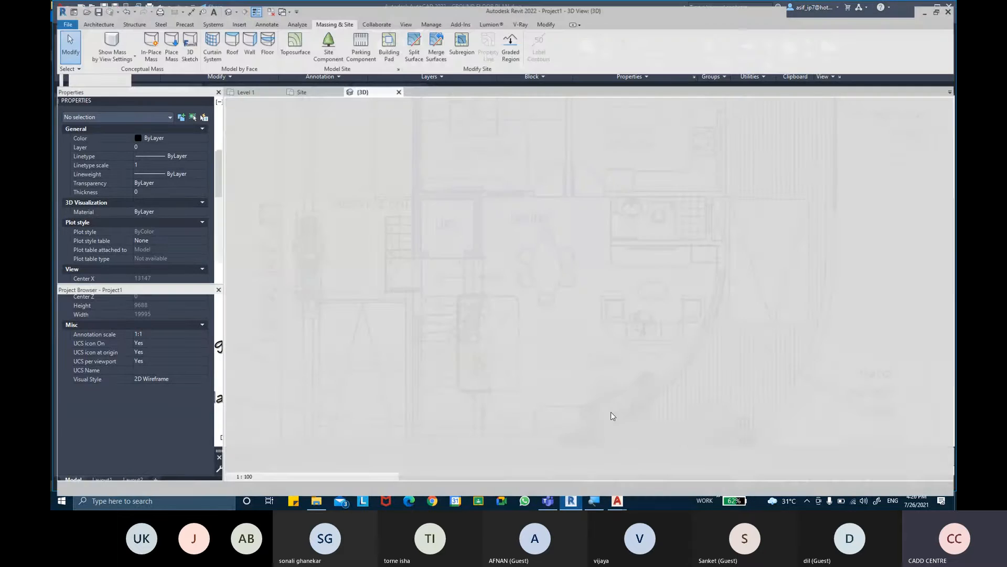
pyautogui.keyDown('shift'); pyautogui.moveTo(602, 292); pyautogui.dragTo(554, 207, button='middle'); pyautogui.keyUp('shift')
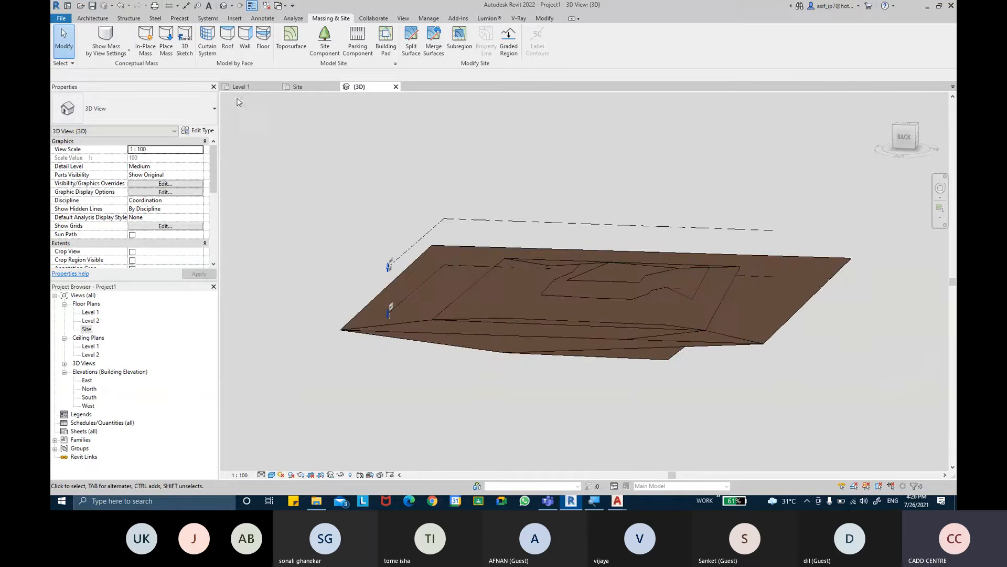
pyautogui.click(62, 19)
pyautogui.moveTo(112, 61)
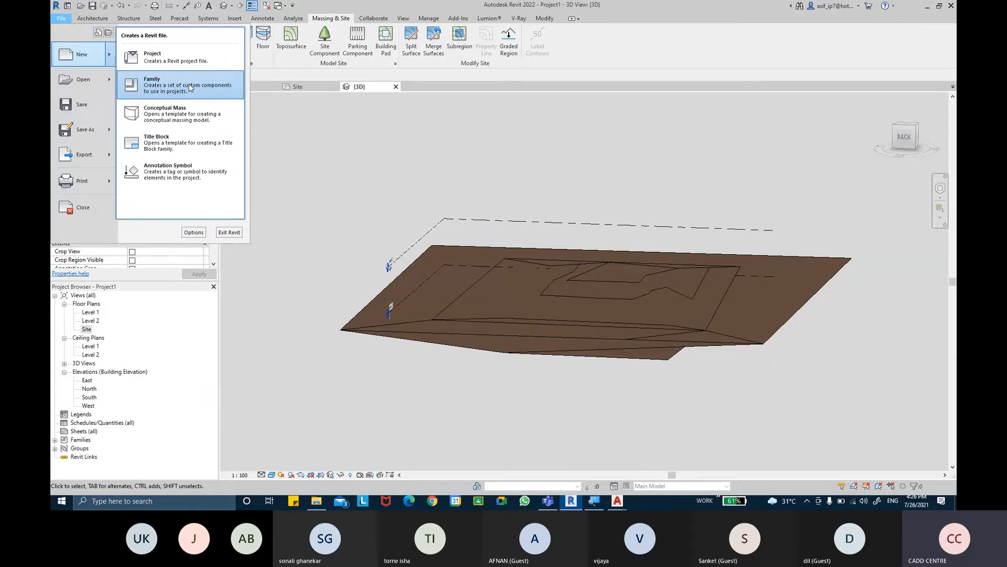
pyautogui.click(163, 57)
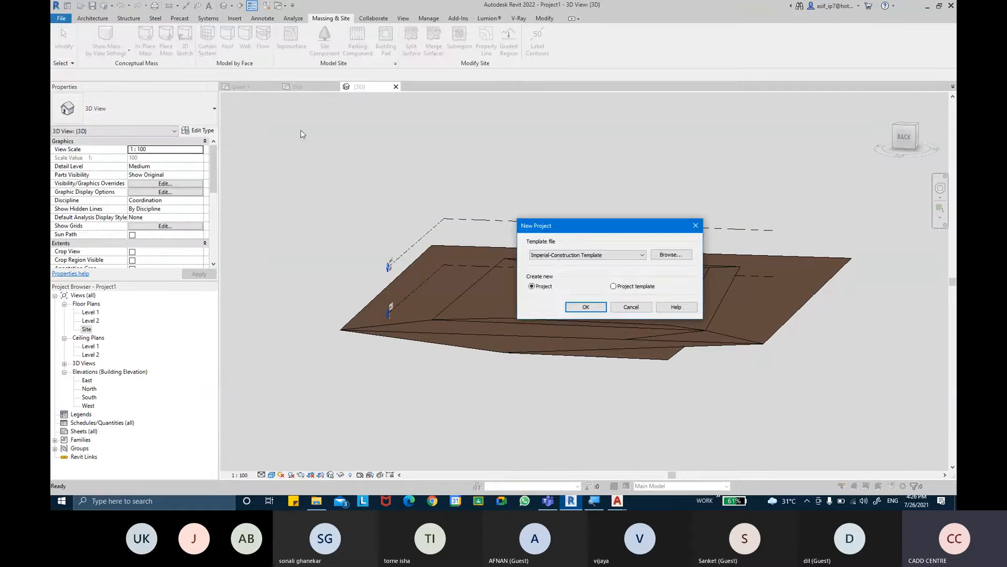
pyautogui.click(602, 257)
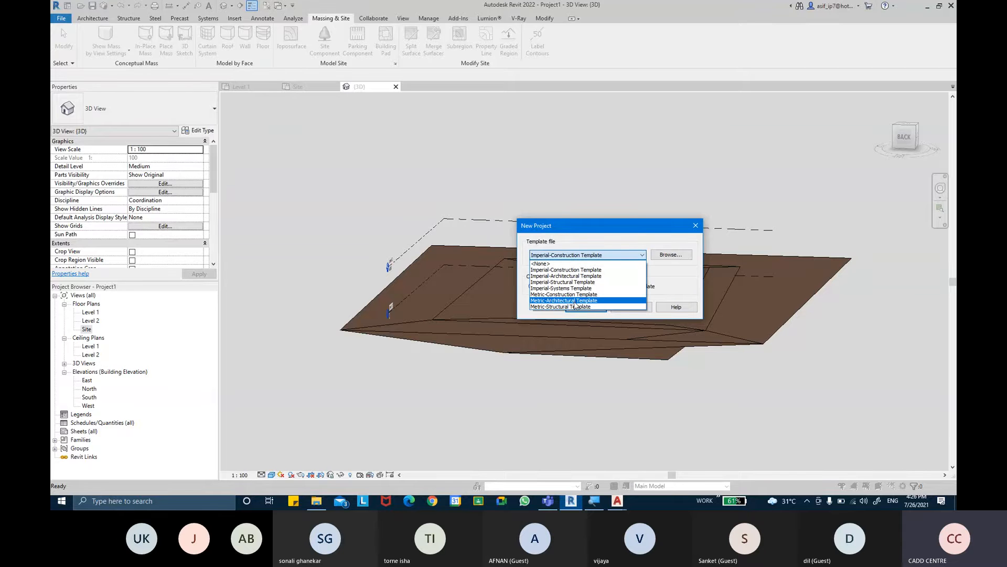
pyautogui.click(580, 301)
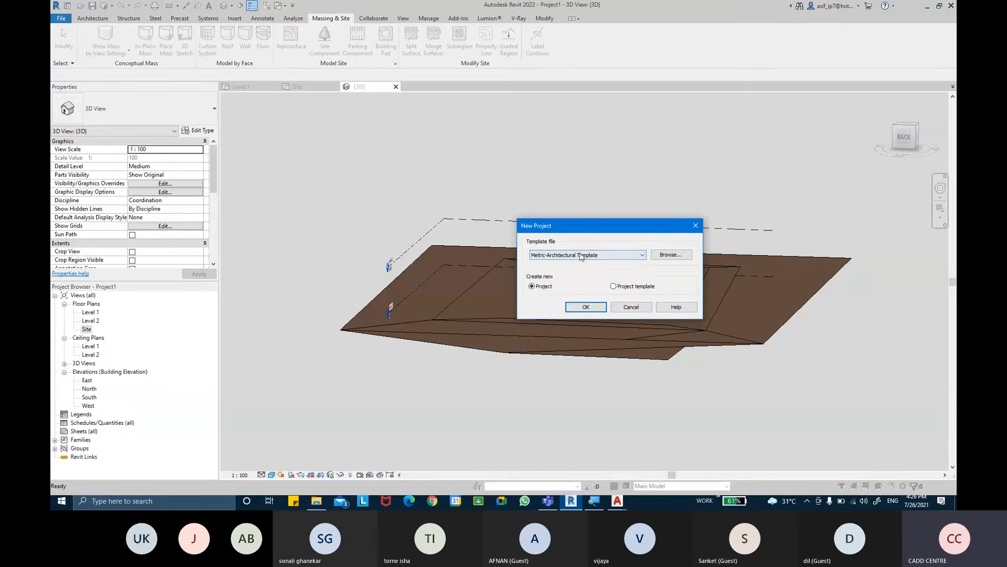
pyautogui.click(587, 307)
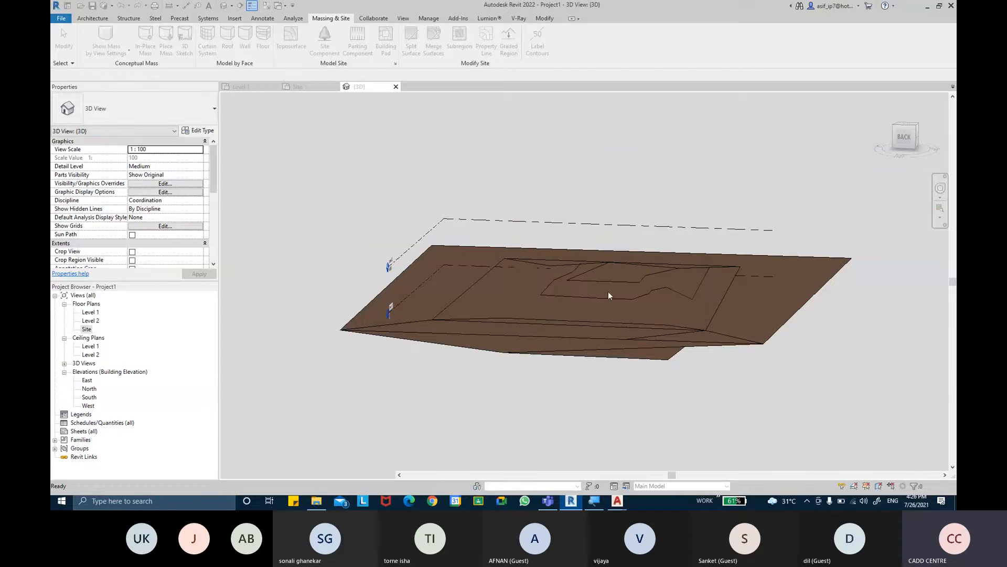
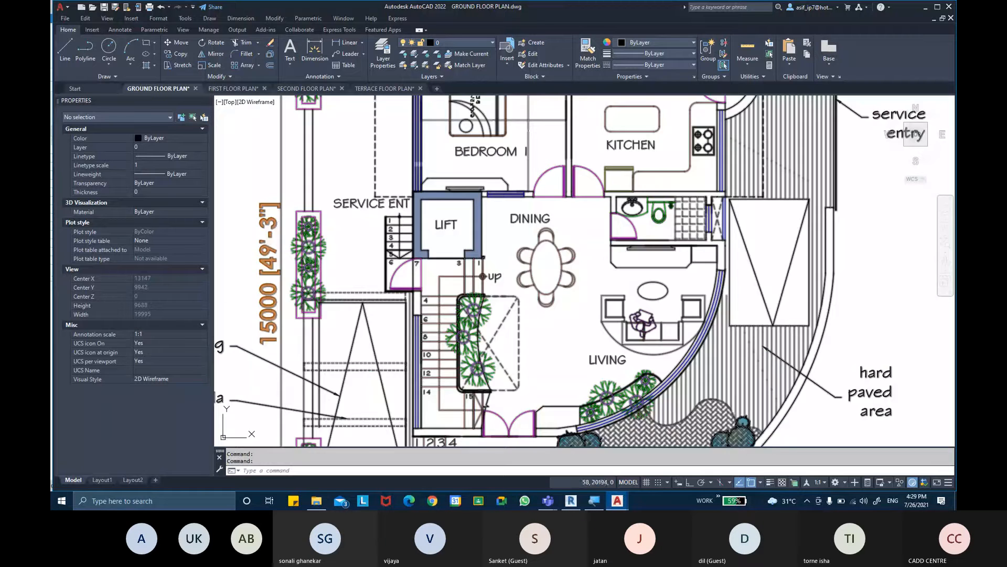
# - View the whole ground floor plan in its sheet border, and bring up the first floor plan drawing
pyautogui.scroll(-4, 532, 268)
pyautogui.moveTo(532, 268); pyautogui.dragTo(513, 261, button='middle')
pyautogui.moveTo(608, 286); pyautogui.dragTo(589, 278, button='middle')
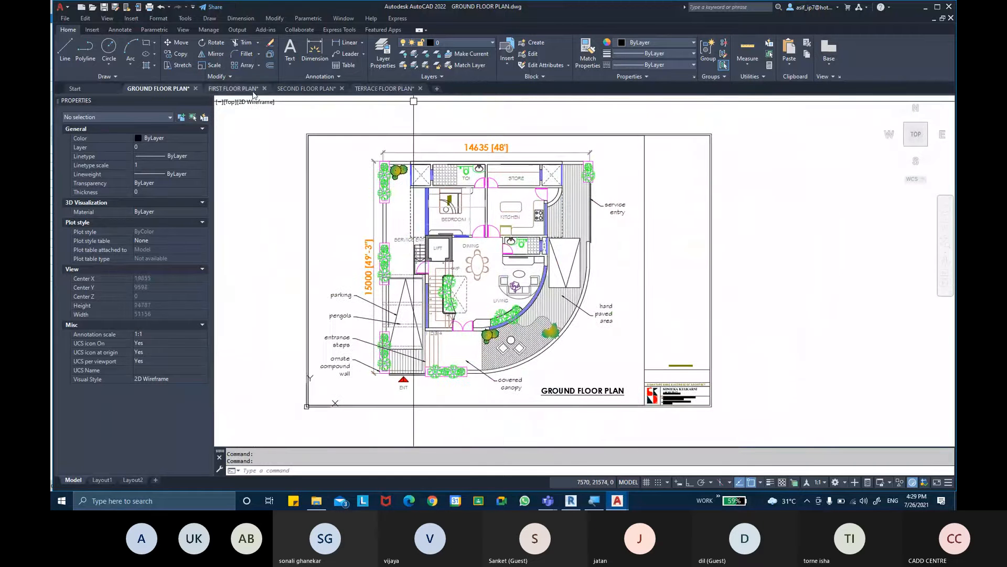
pyautogui.click(232, 88)
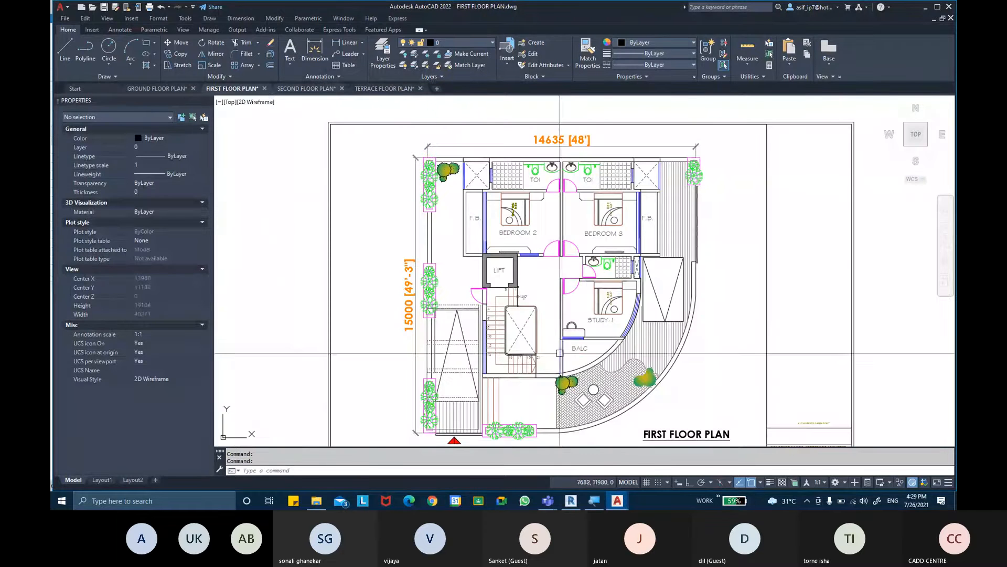
# - Switch to the Microsoft Teams meeting, admit the guest waiting in the lobby, and return to the first floor plan
pyautogui.moveTo(547, 501)
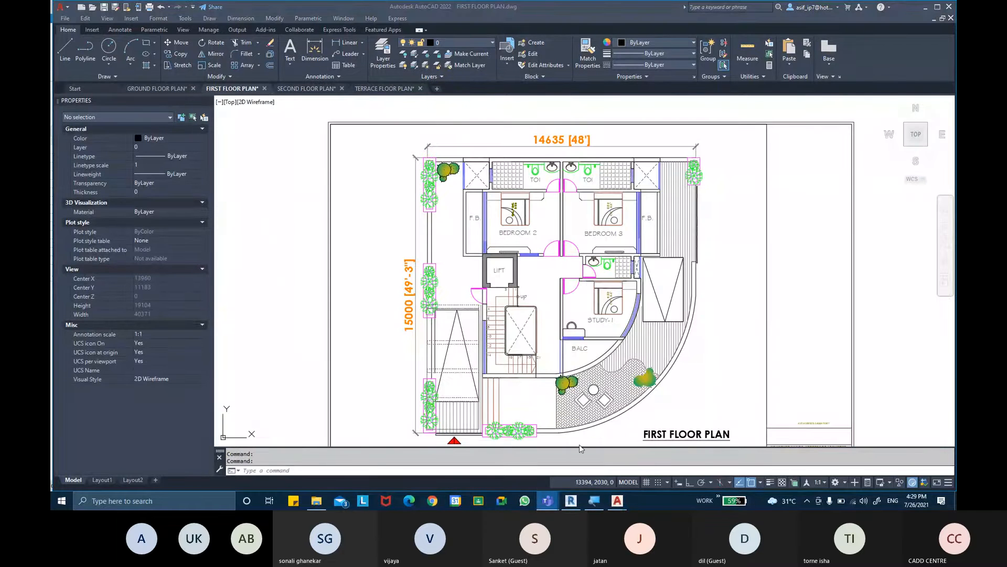
pyautogui.click(524, 456)
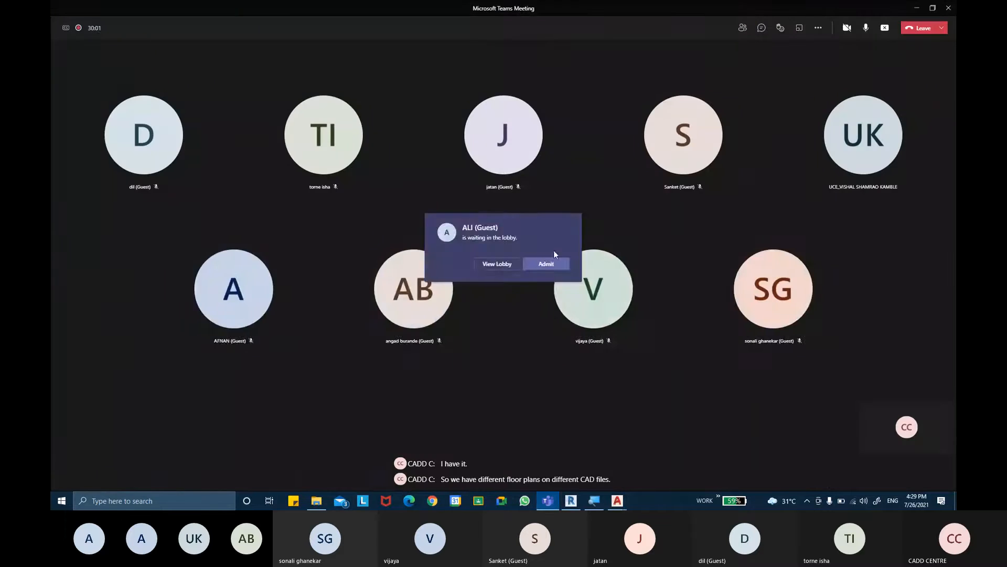
pyautogui.click(541, 264)
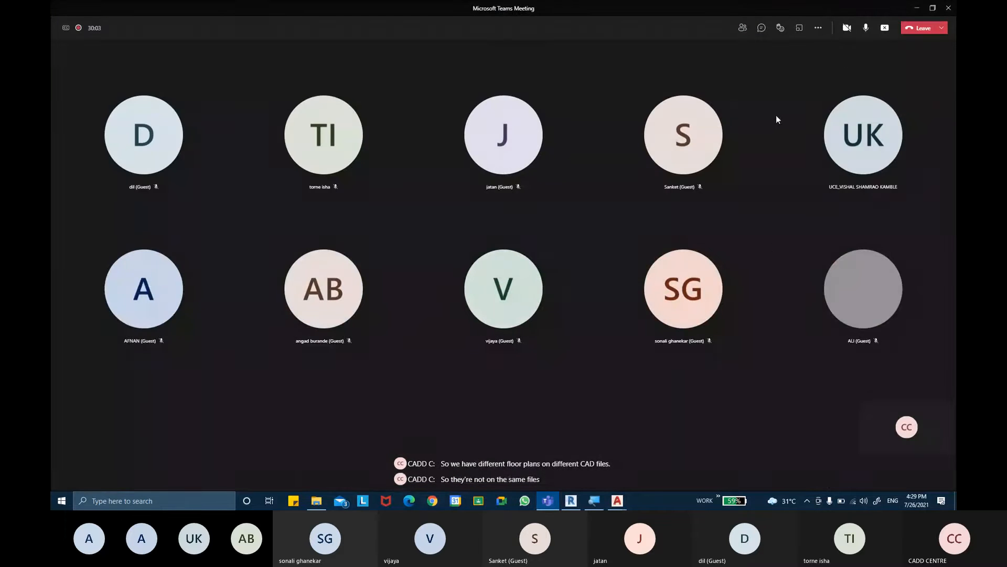
pyautogui.click(917, 8)
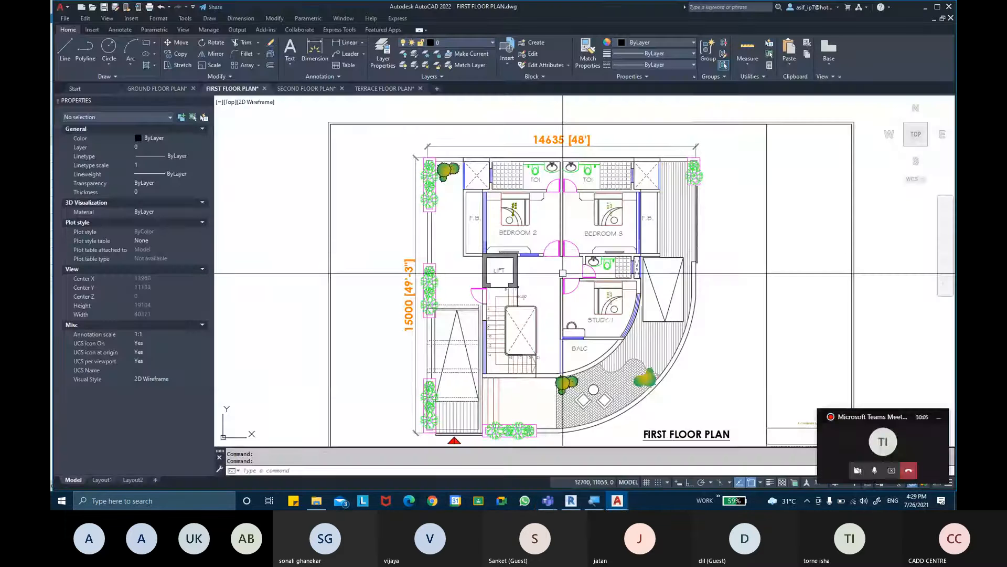
# - Look through the second floor and terrace floor plan drawings, returning to the ground floor plan
pyautogui.click(305, 89)
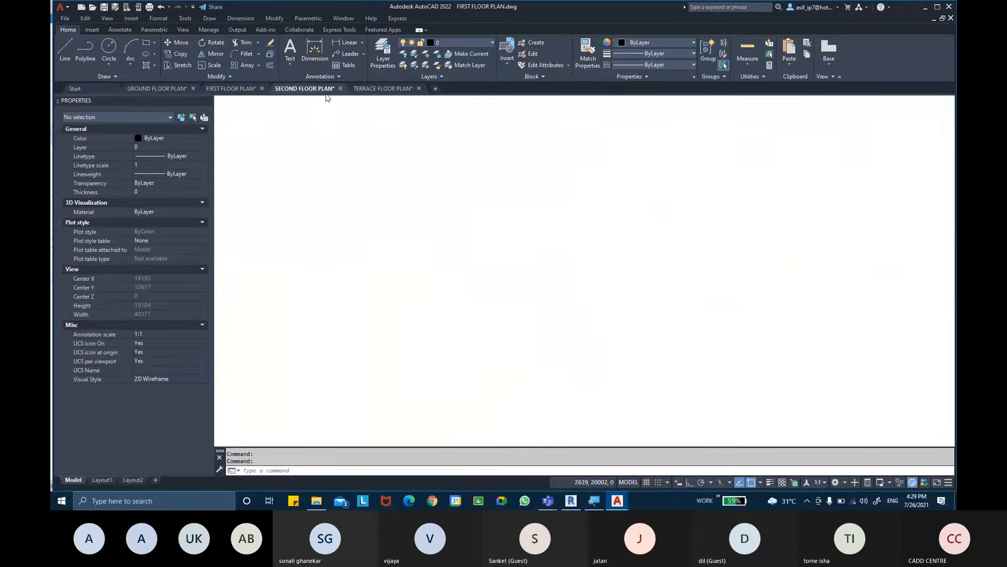
pyautogui.click(389, 89)
pyautogui.hotkey('ctrl', 'Tab')
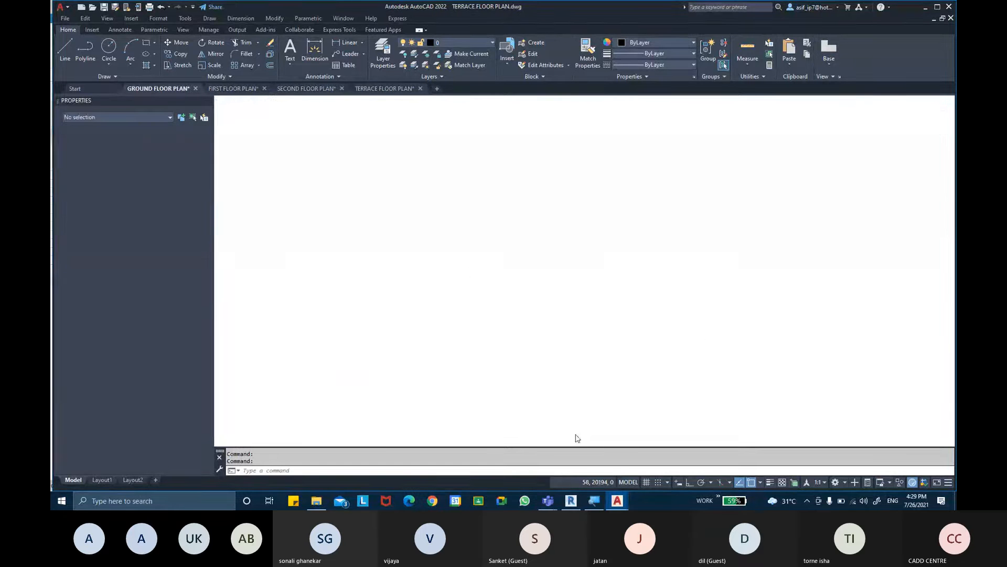
# - Switch to Revit and open the Project Units settings for the new project, moving the dialog over the drawing area
pyautogui.click(574, 500)
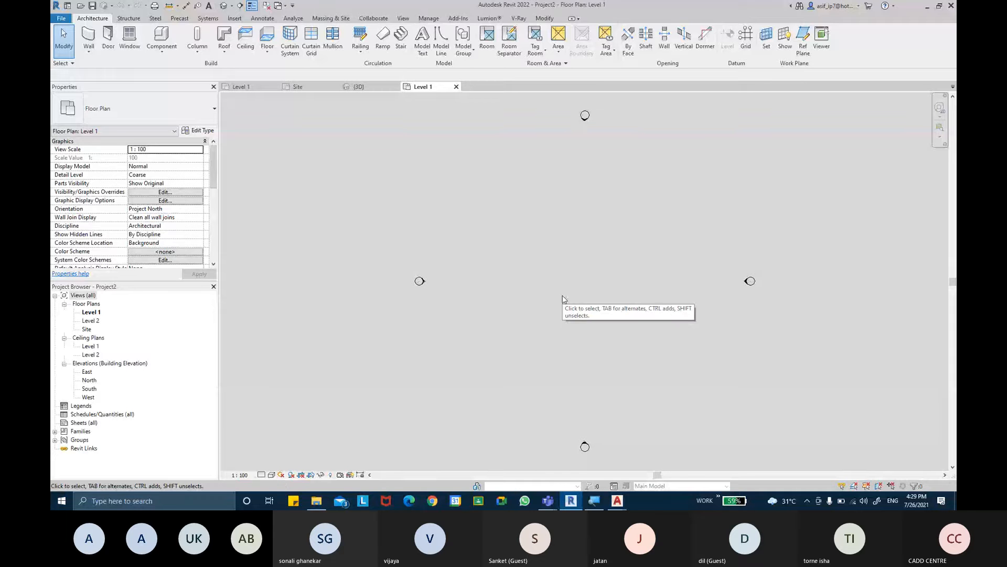
pyautogui.click(428, 19)
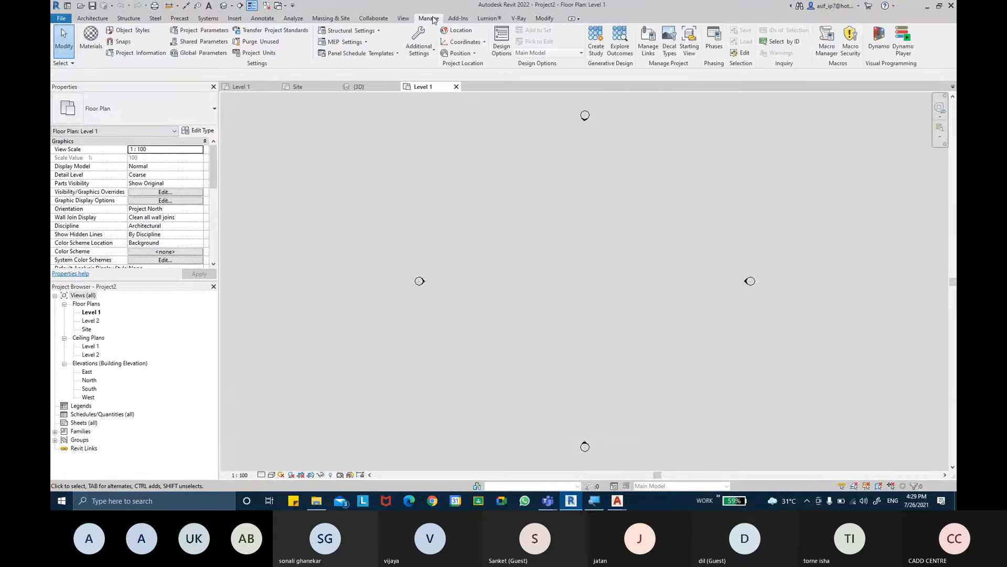
pyautogui.click(259, 53)
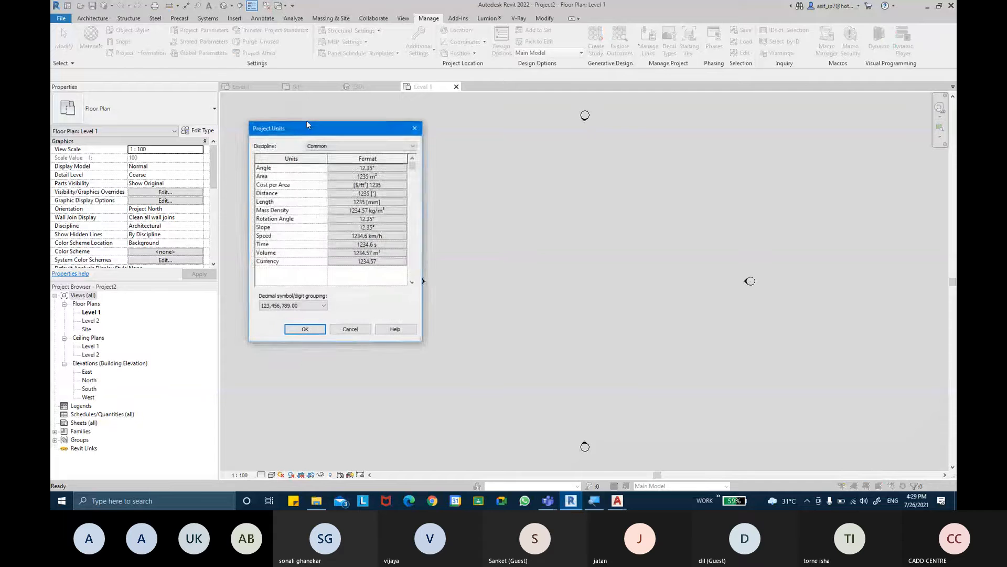
pyautogui.moveTo(307, 121); pyautogui.dragTo(512, 118)
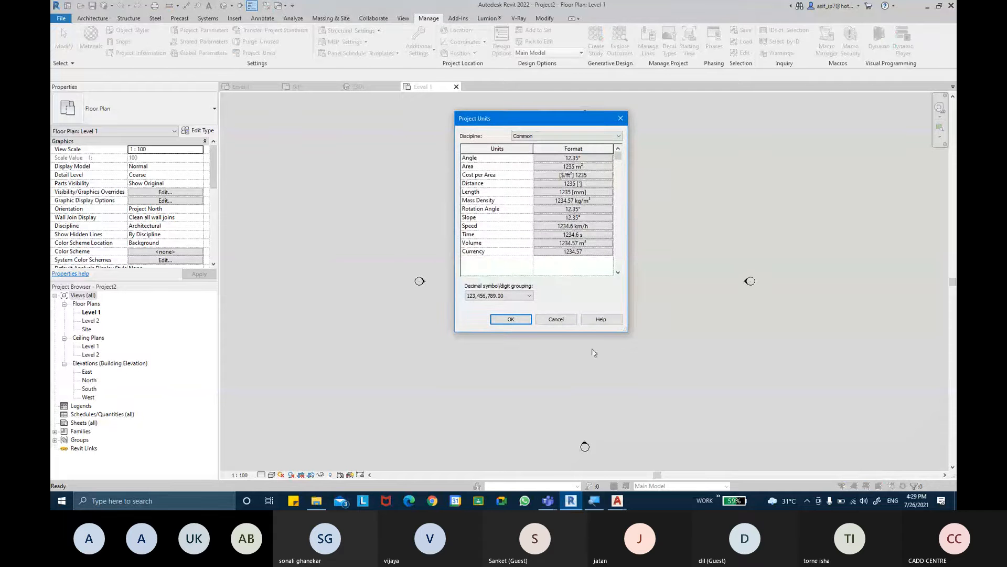
# - Switch to the Microsoft Teams meeting, check its chat and participant list, and return to the Project Units settings
pyautogui.click(548, 500)
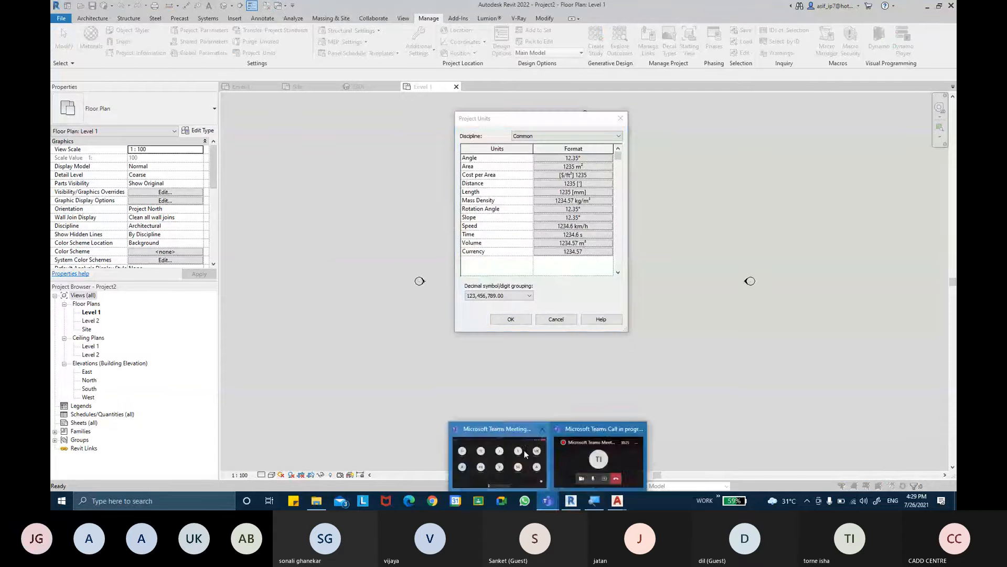
pyautogui.click(526, 454)
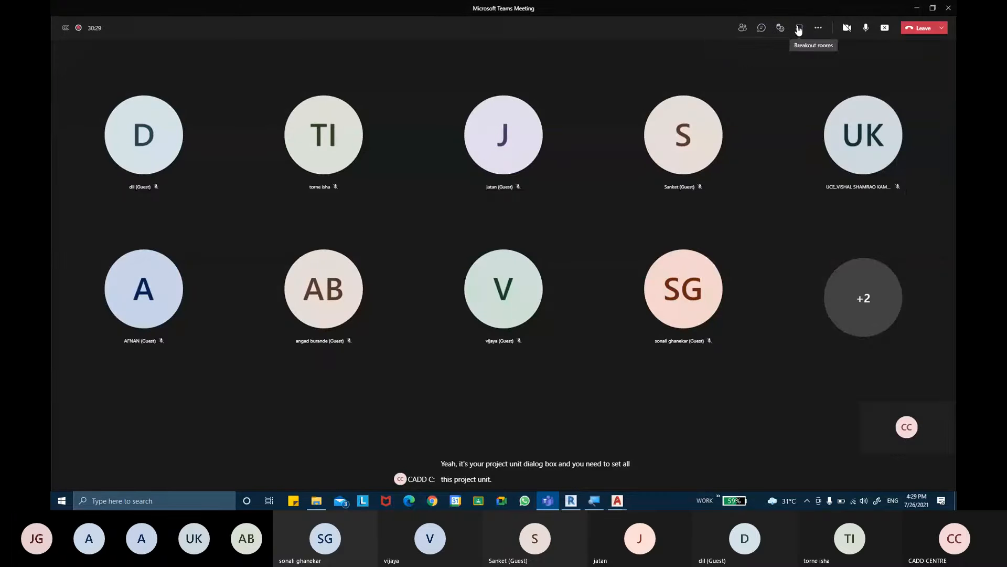
pyautogui.click(762, 28)
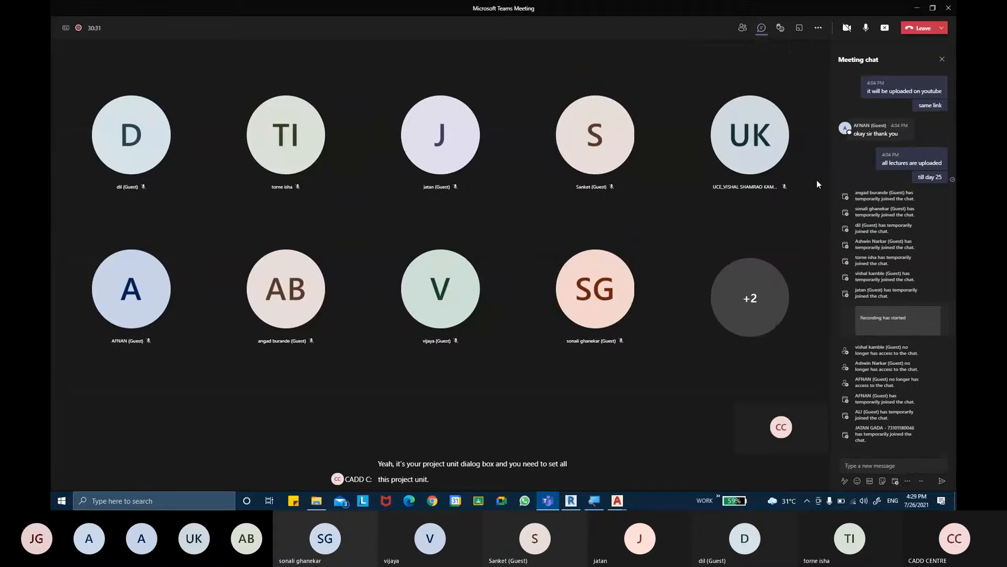
pyautogui.click(742, 27)
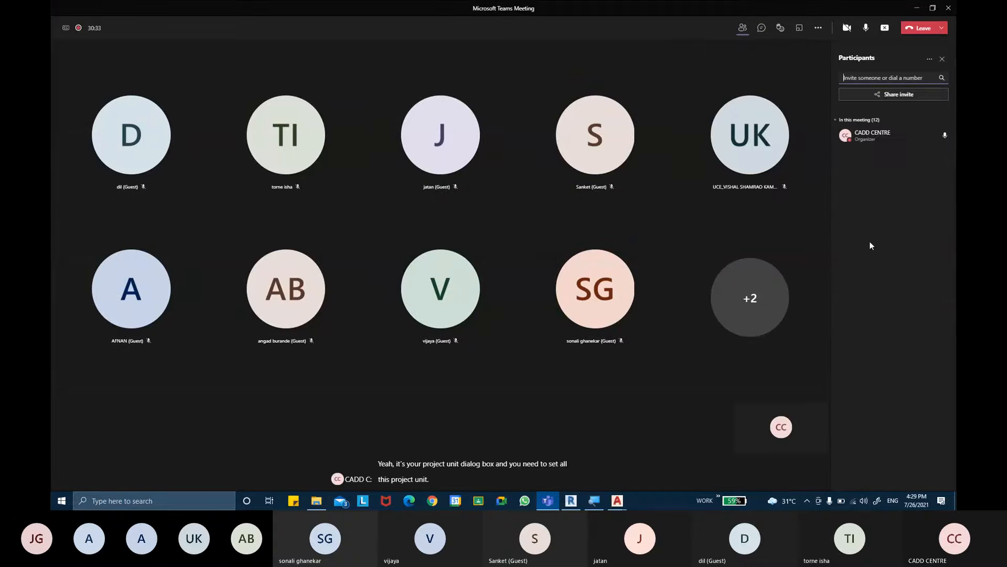
pyautogui.click(918, 9)
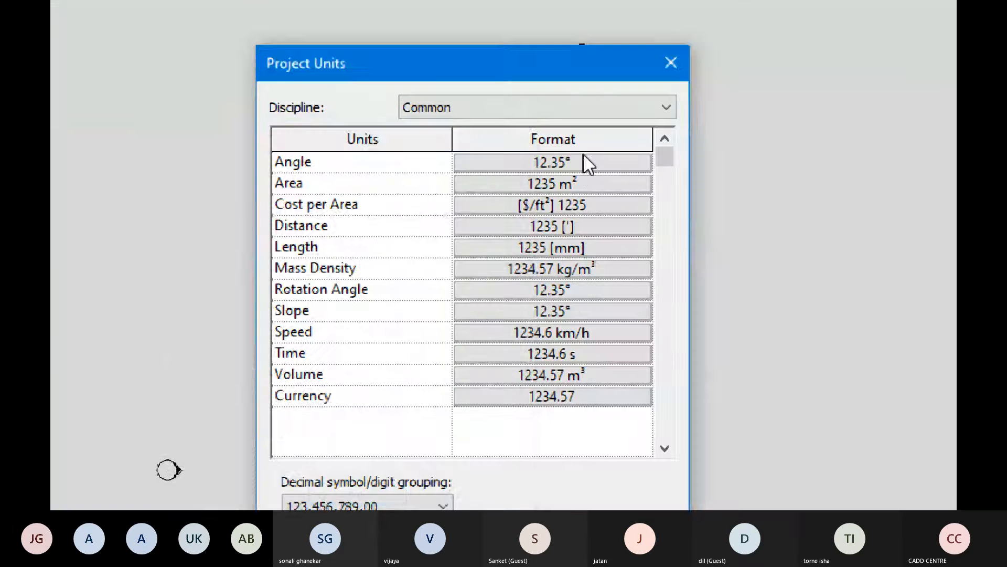
# - Set the Angle unit format to round to 0 decimal places
pyautogui.click(587, 158)
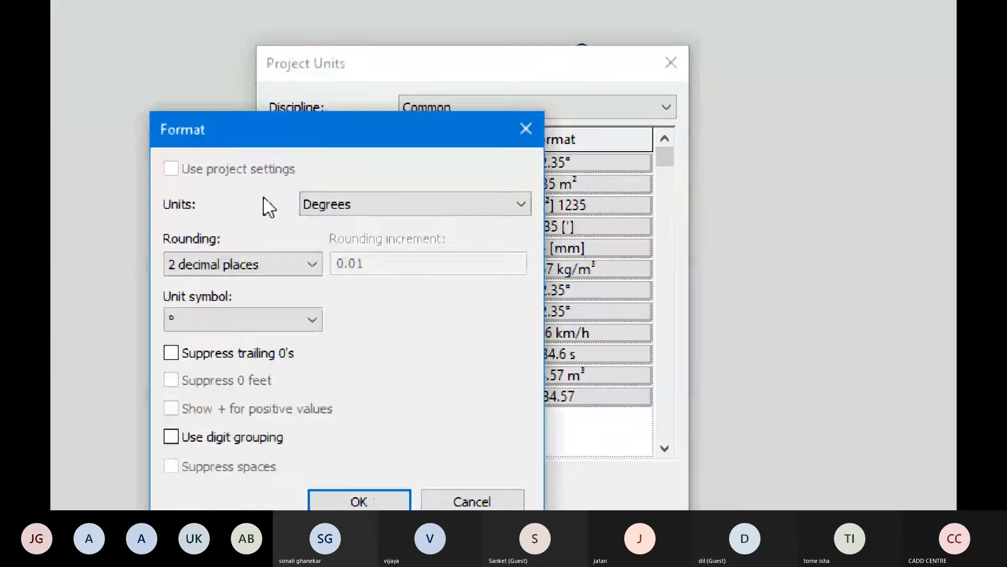
pyautogui.click(270, 264)
pyautogui.click(250, 331)
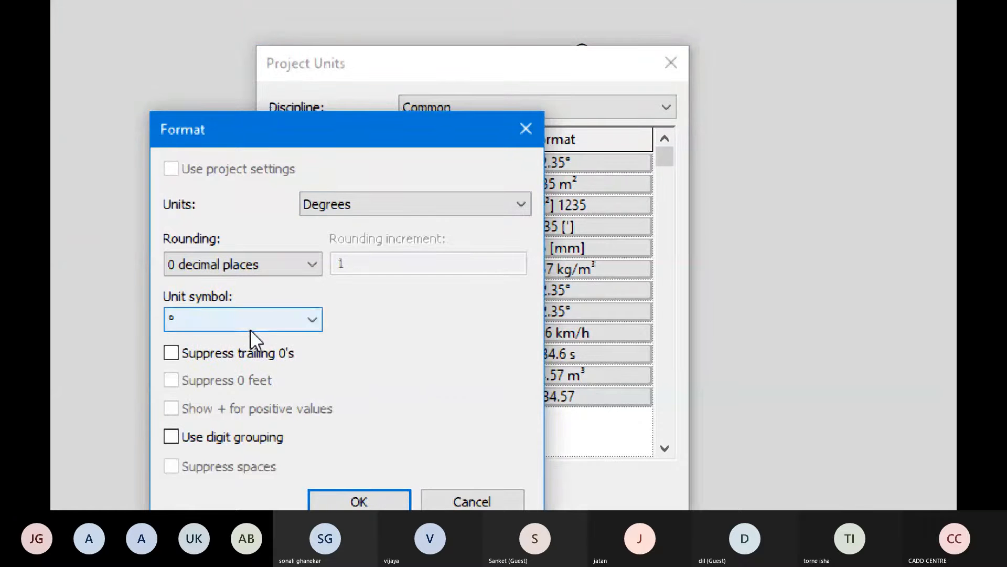
pyautogui.click(336, 467)
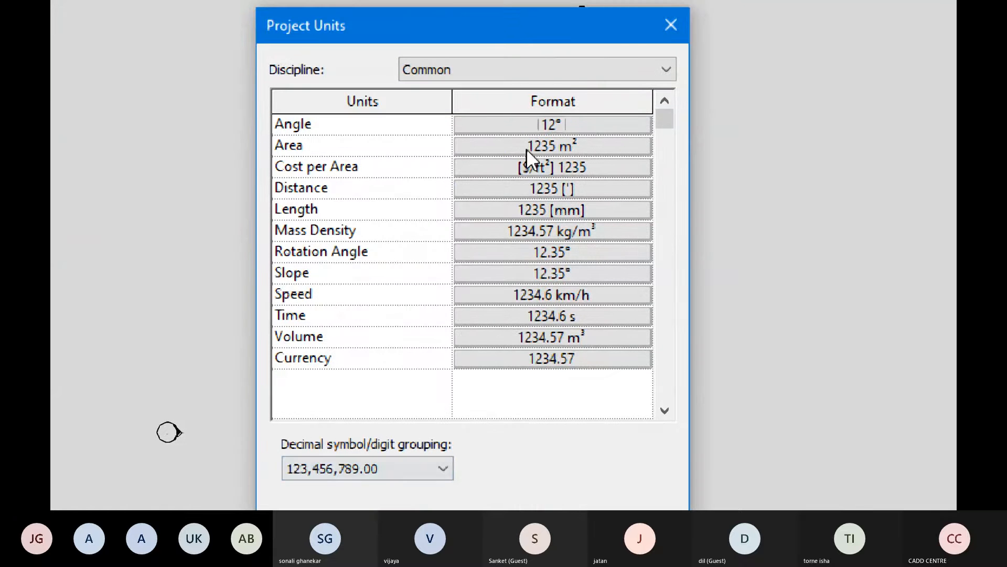
# - Format Area in square feet with 2 decimal places, trailing zeros suppressed and digit grouping on
pyautogui.click(549, 144)
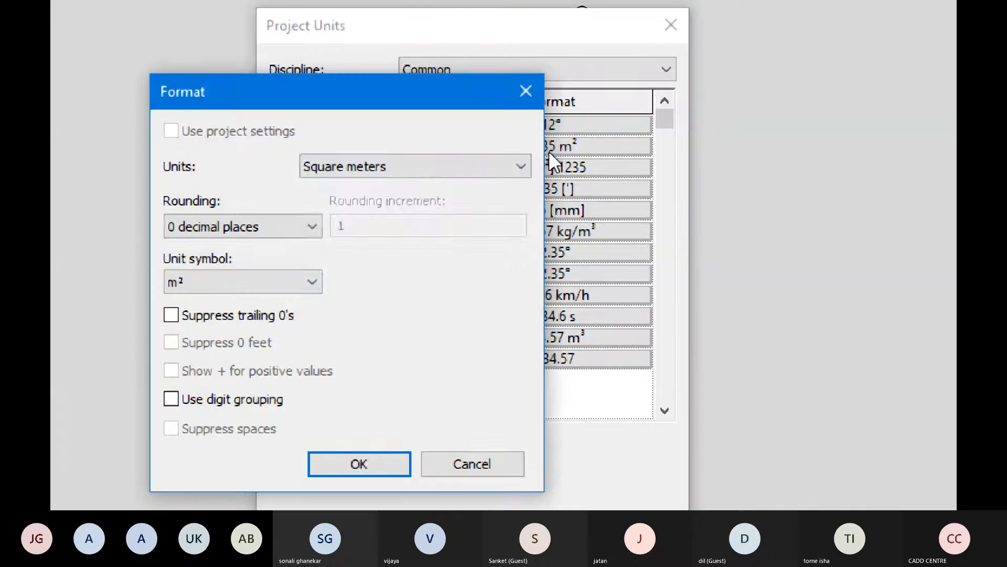
pyautogui.click(502, 166)
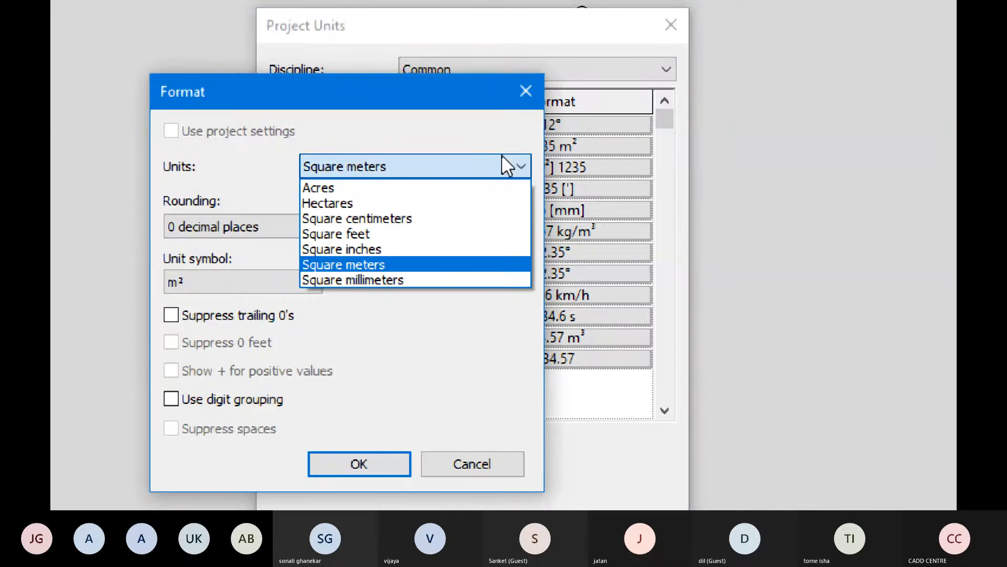
pyautogui.click(434, 234)
pyautogui.click(291, 226)
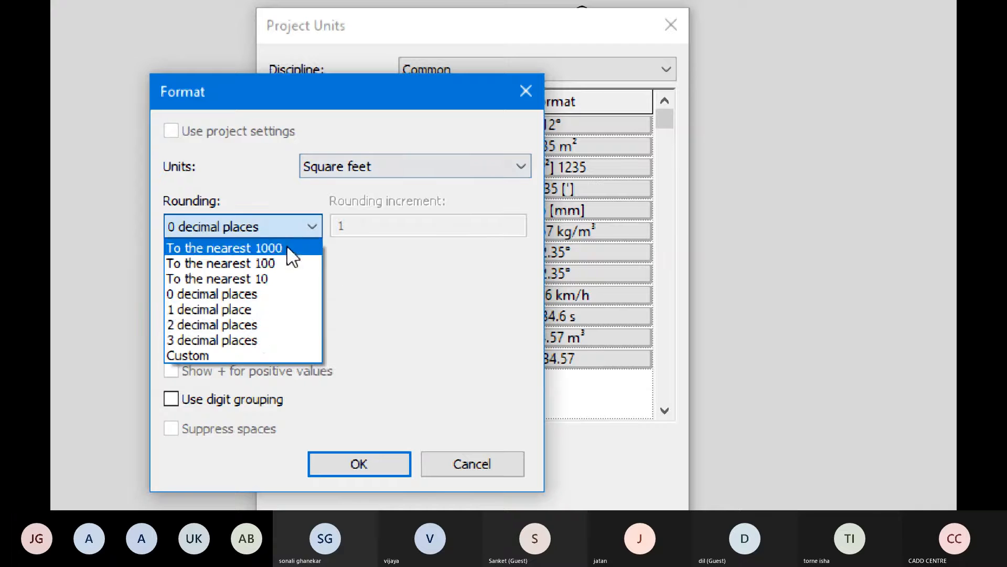
pyautogui.click(258, 324)
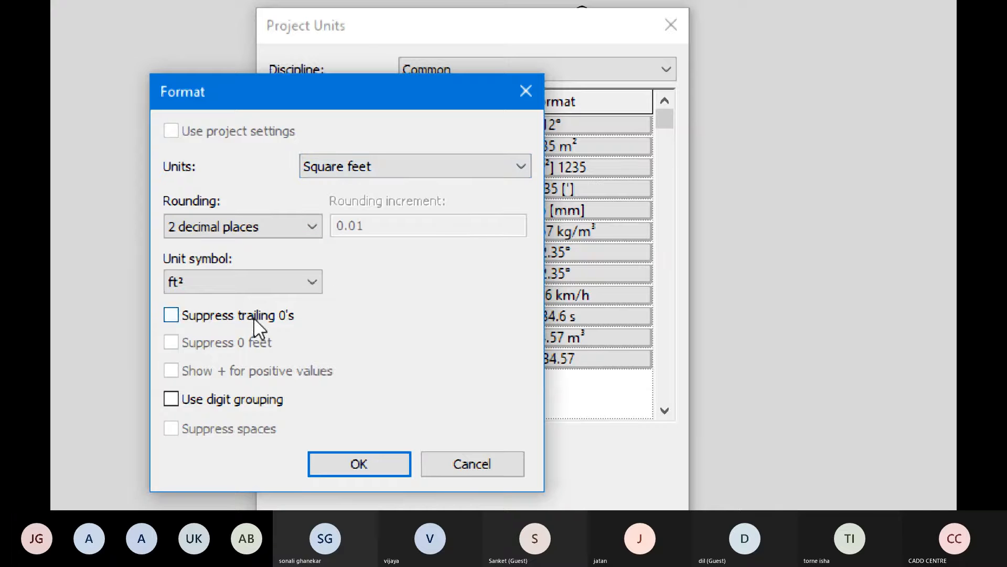
pyautogui.click(253, 317)
pyautogui.click(247, 403)
pyautogui.click(336, 465)
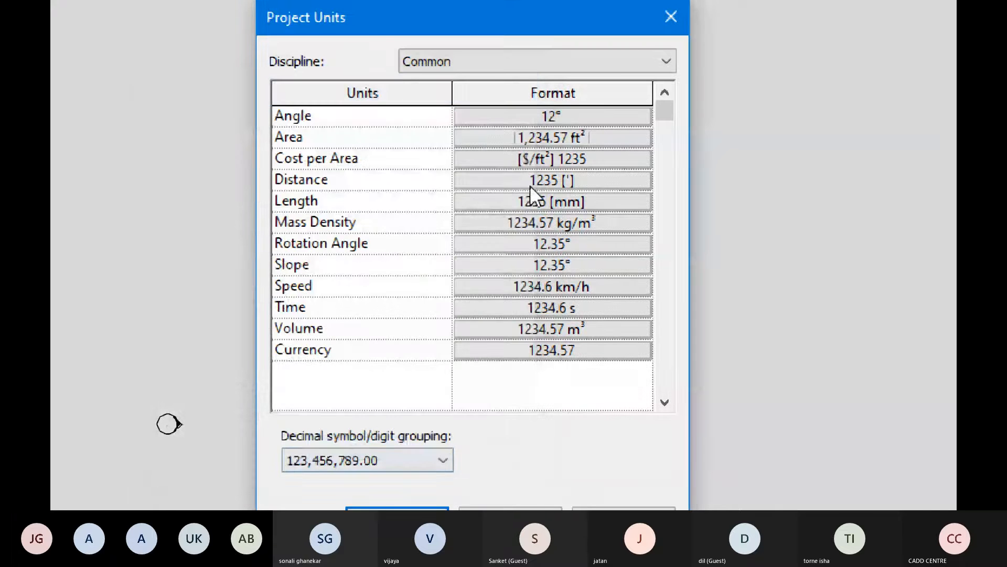
# - Format Cost per Area with 2 decimal places, trailing zeros suppressed and digit grouping on
pyautogui.click(596, 155)
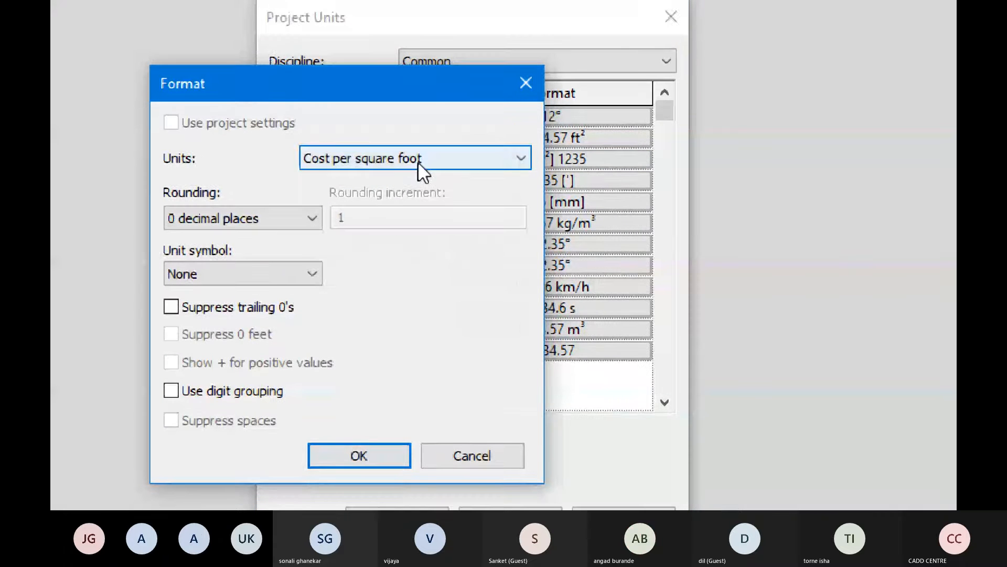
pyautogui.click(367, 454)
pyautogui.click(535, 139)
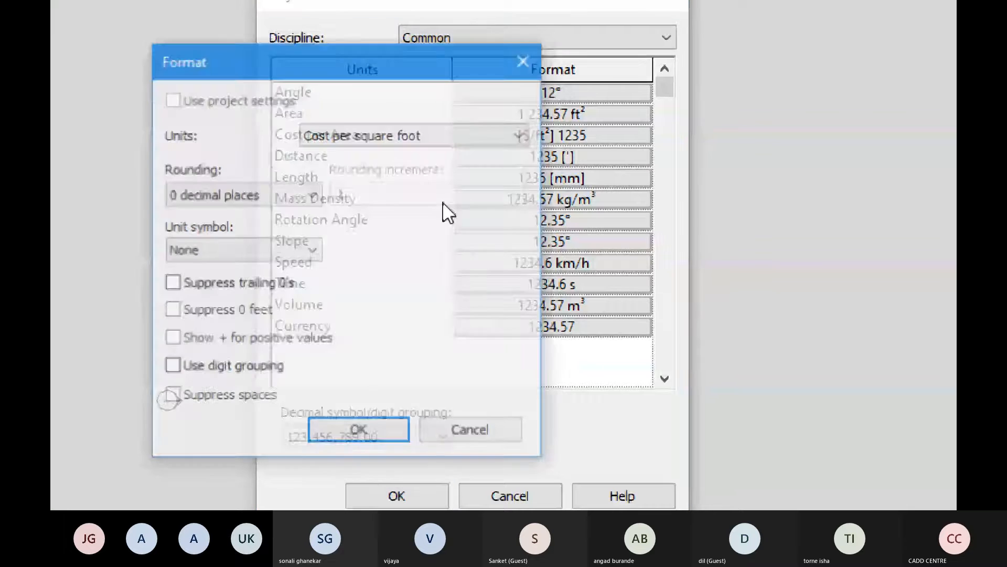
pyautogui.click(210, 283)
pyautogui.click(203, 371)
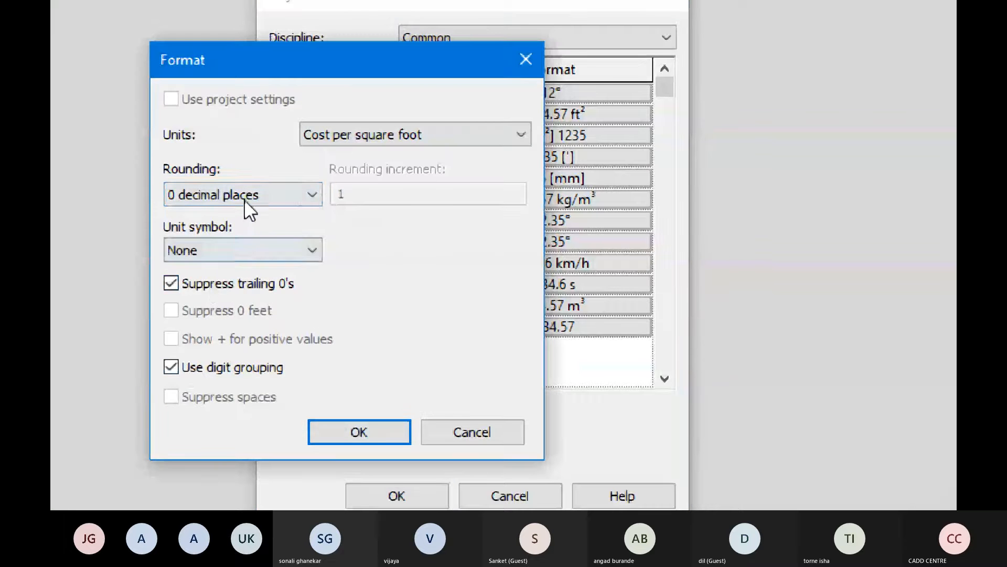
pyautogui.click(248, 199)
pyautogui.click(228, 288)
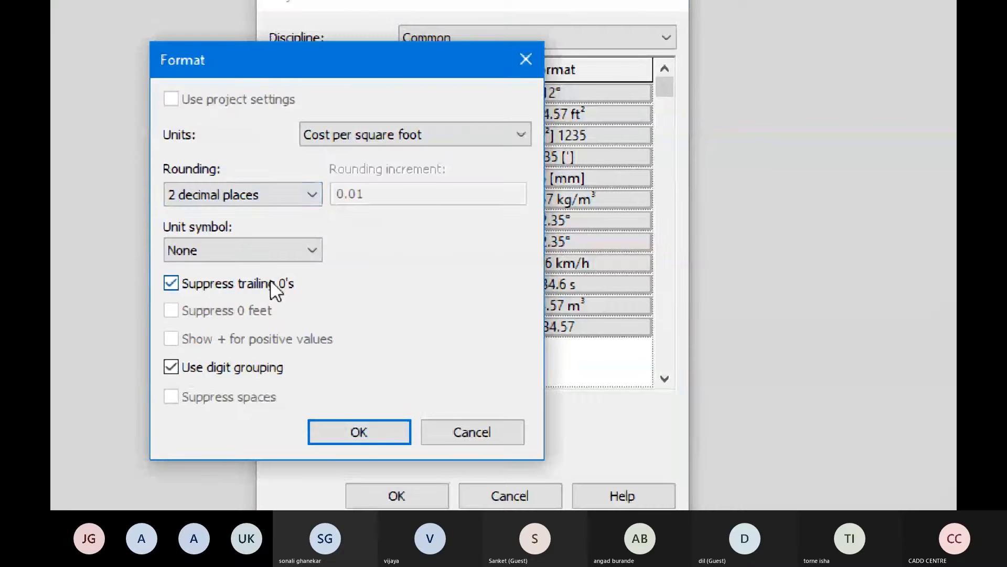
pyautogui.click(358, 431)
# - Format Distance in meters with 2 decimal places, trailing zeros suppressed and digit grouping on
pyautogui.click(565, 153)
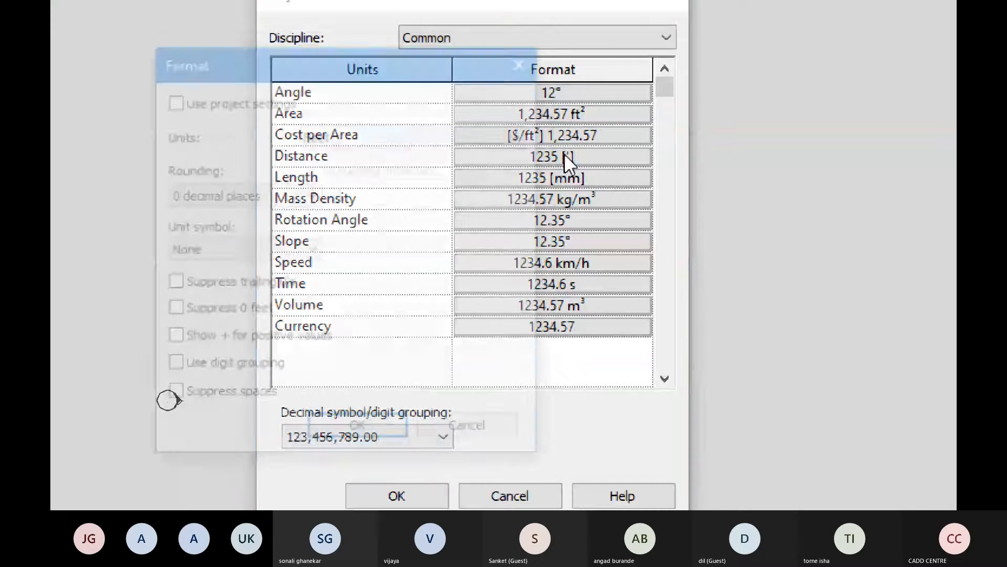
pyautogui.click(392, 136)
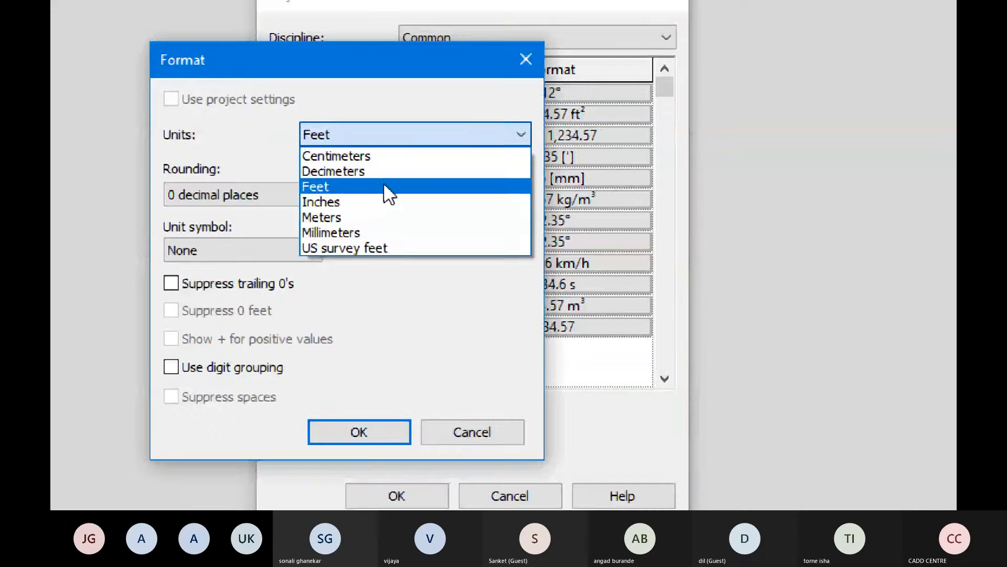
pyautogui.click(373, 232)
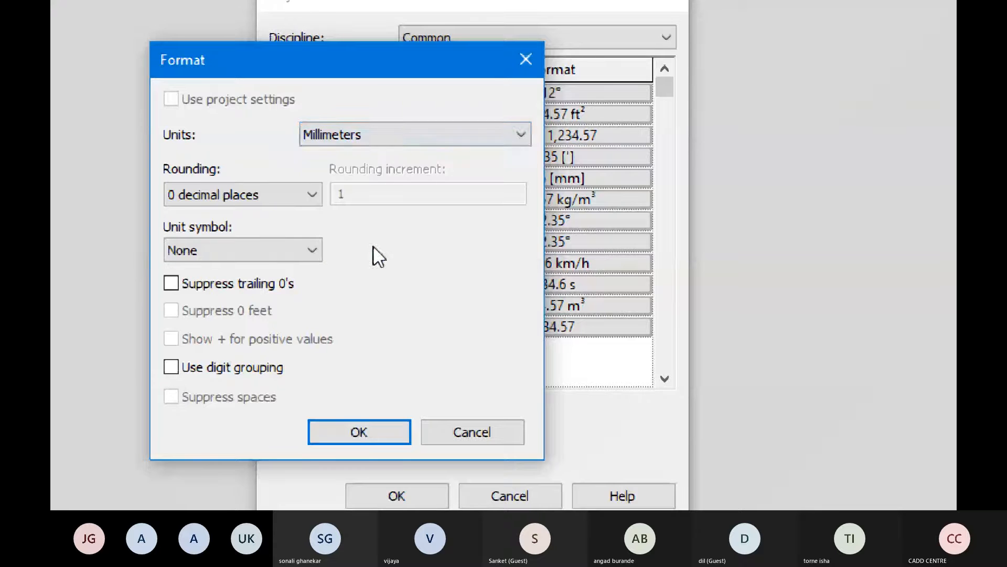
pyautogui.click(370, 135)
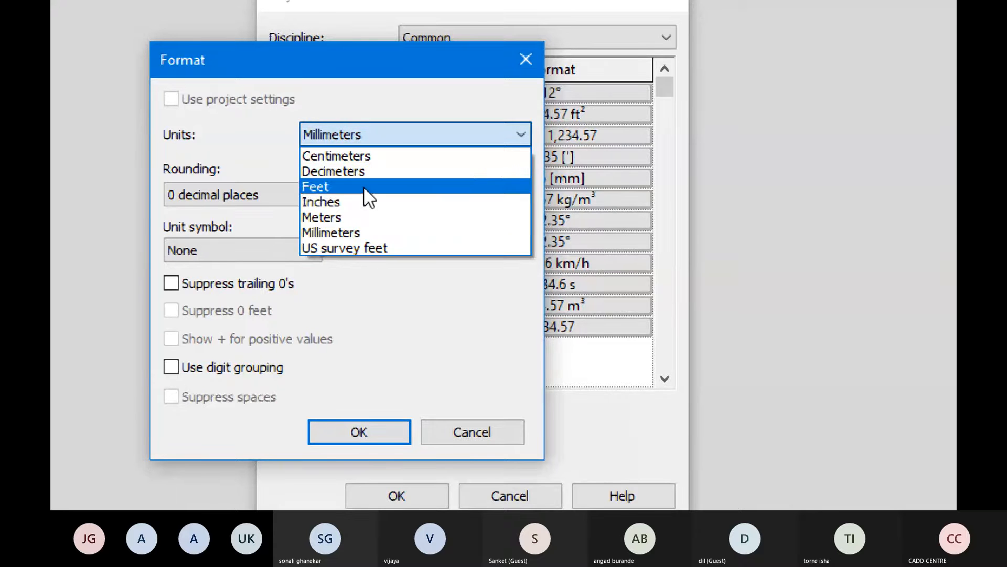
pyautogui.click(362, 218)
pyautogui.click(298, 203)
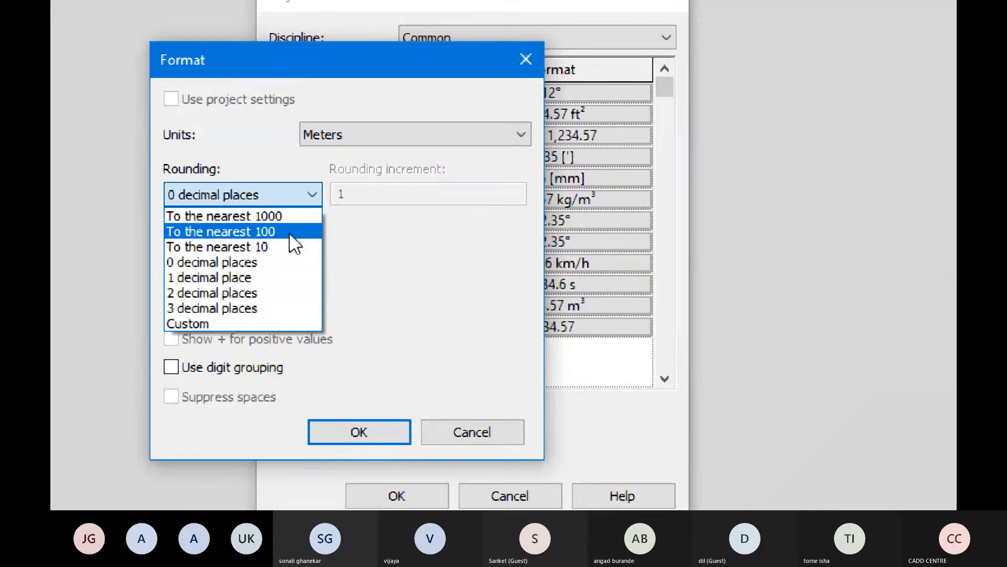
pyautogui.click(260, 288)
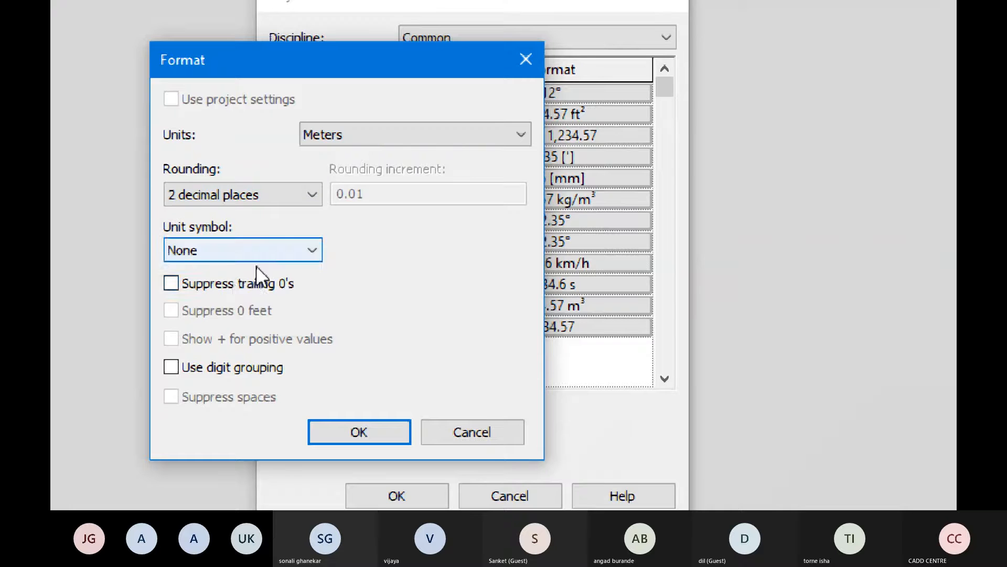
pyautogui.click(232, 282)
pyautogui.click(292, 367)
pyautogui.click(341, 431)
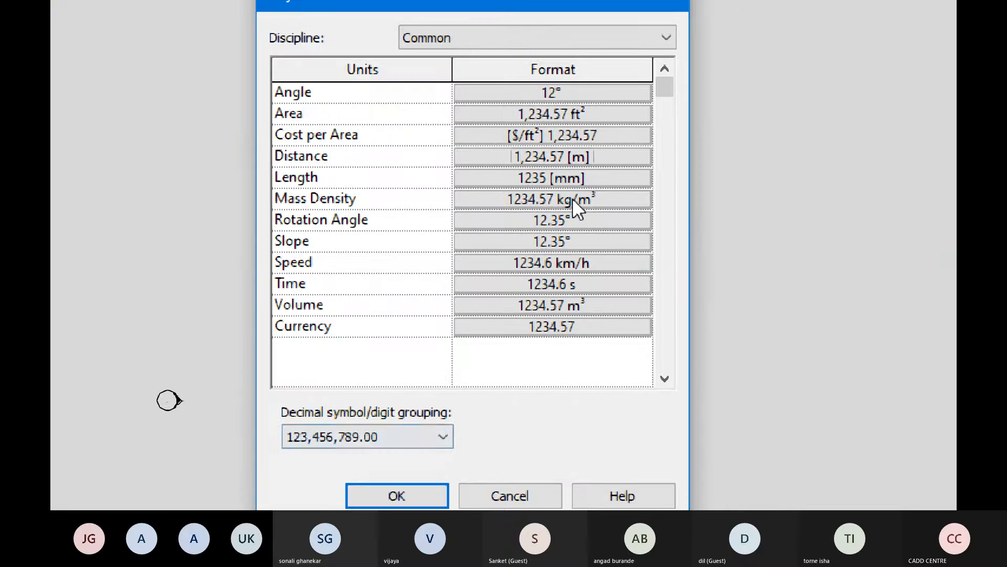
# - Set the Rotation Angle unit format to round to 0 decimal places
pyautogui.click(569, 223)
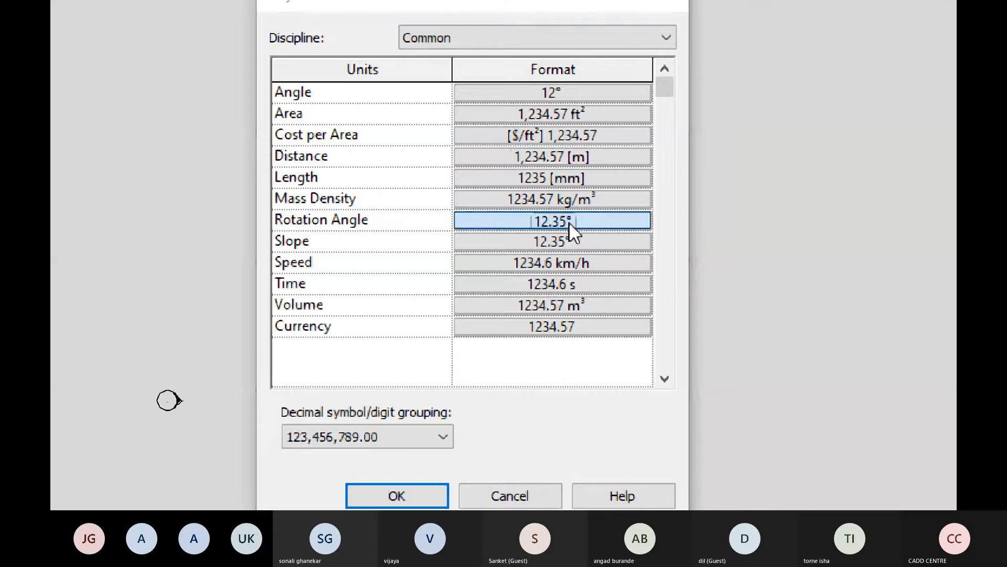
pyautogui.click(266, 194)
pyautogui.click(239, 261)
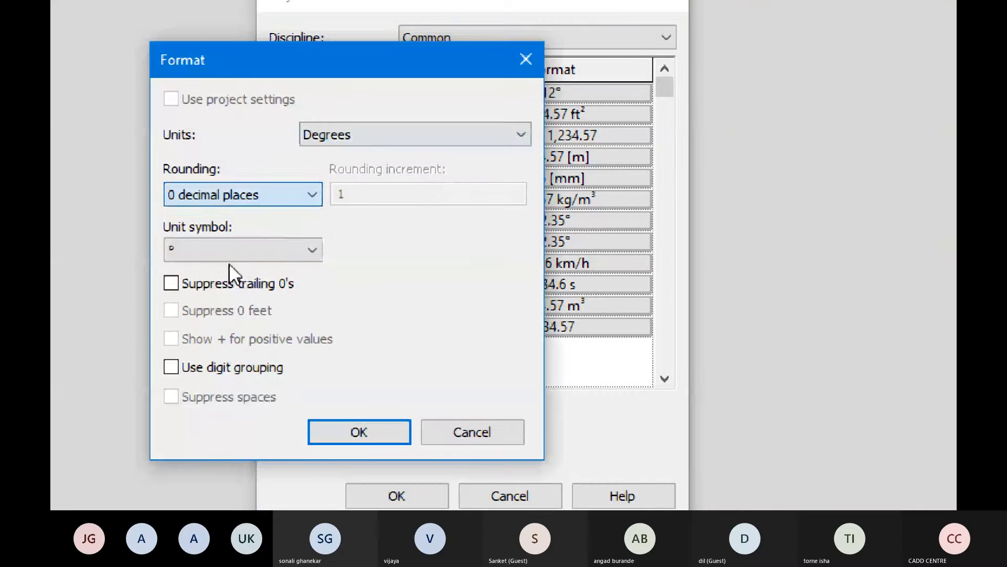
pyautogui.click(381, 436)
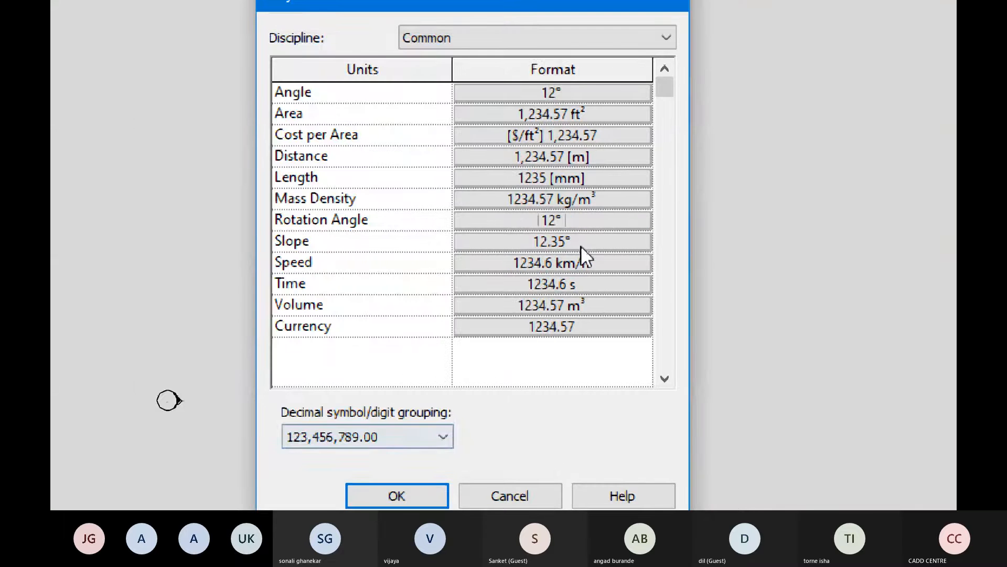
# - Set the Slope units to 1 : Ratio and apply the project units
pyautogui.click(574, 242)
pyautogui.click(463, 134)
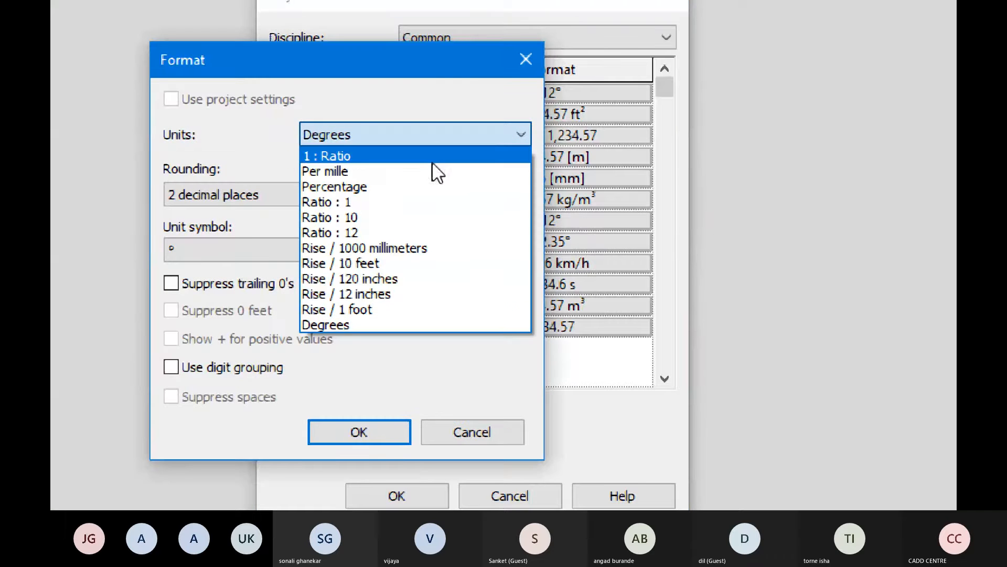
pyautogui.click(438, 153)
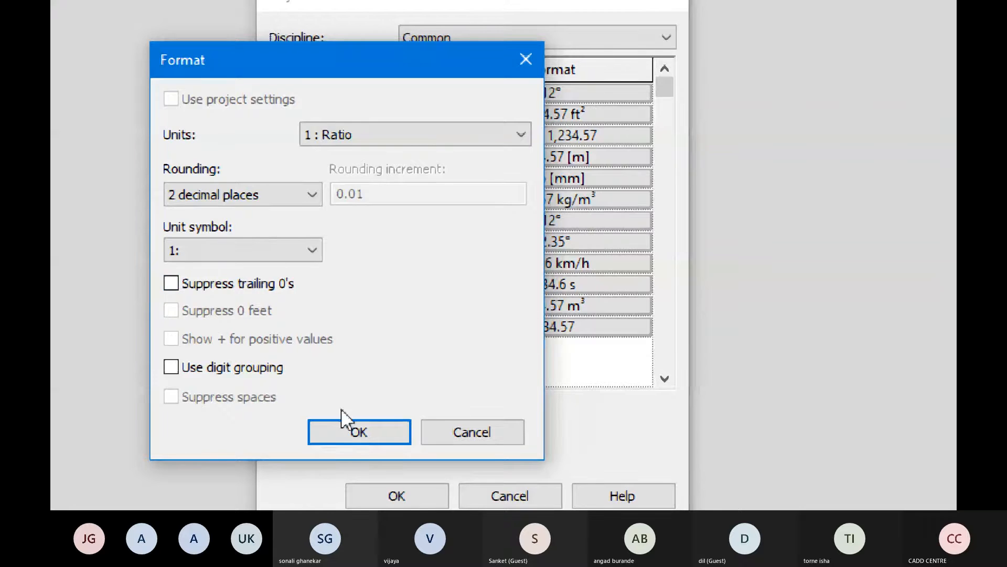
pyautogui.click(343, 425)
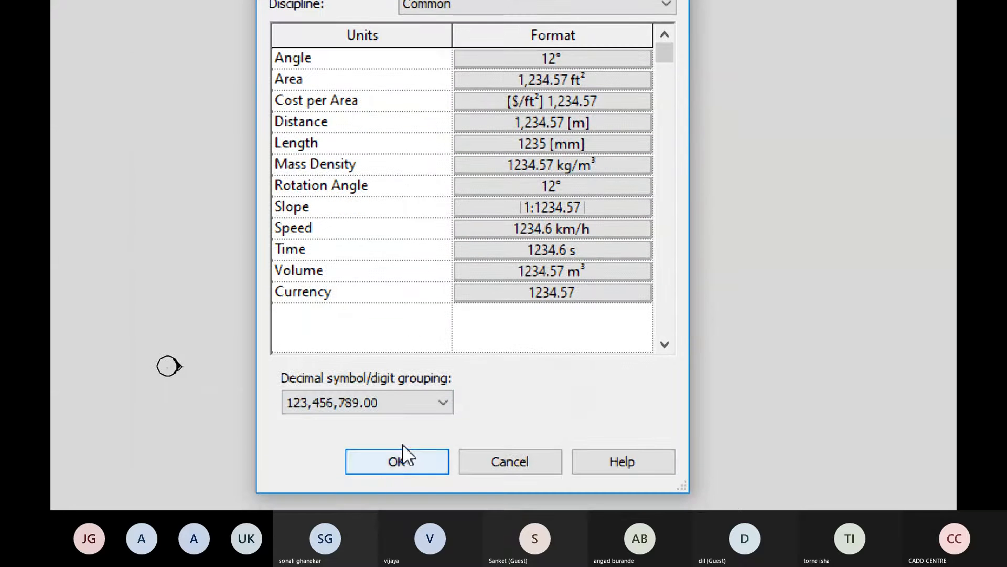
pyautogui.click(399, 500)
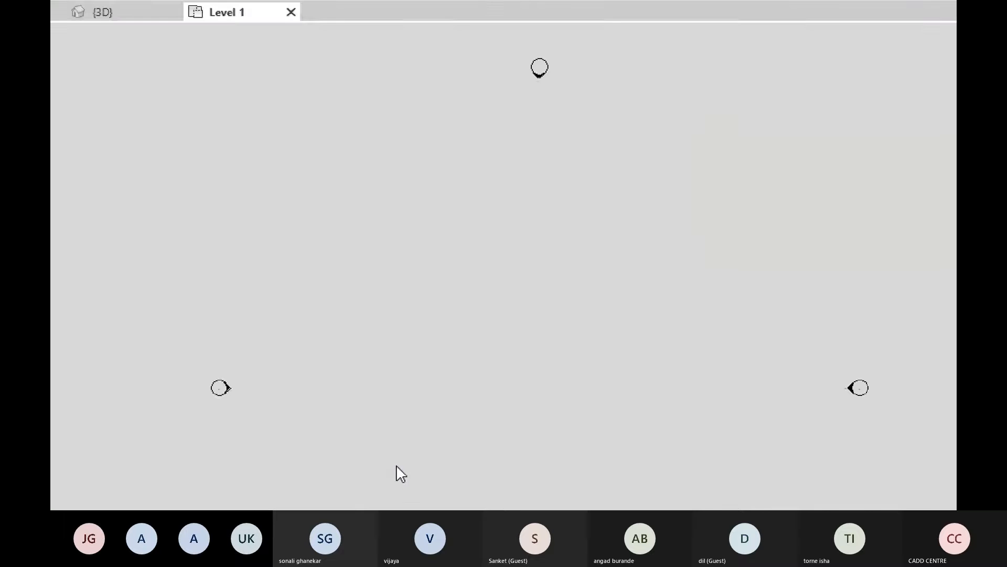
# - Open the Project Information settings and set the Organization Name to CADD CENTRE
pyautogui.moveTo(619, 250); pyautogui.dragTo(601, 254, button='middle')
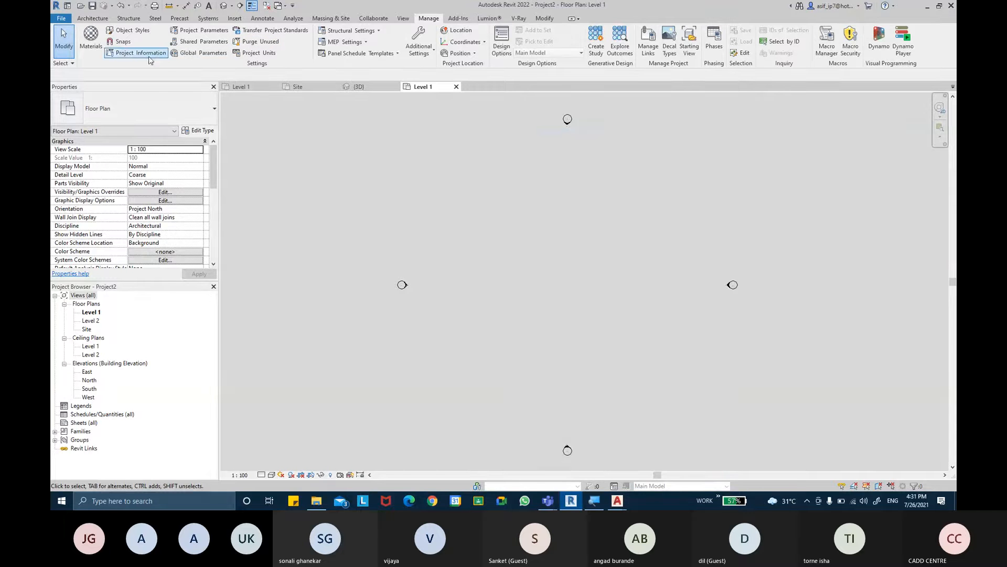
pyautogui.click(434, 21)
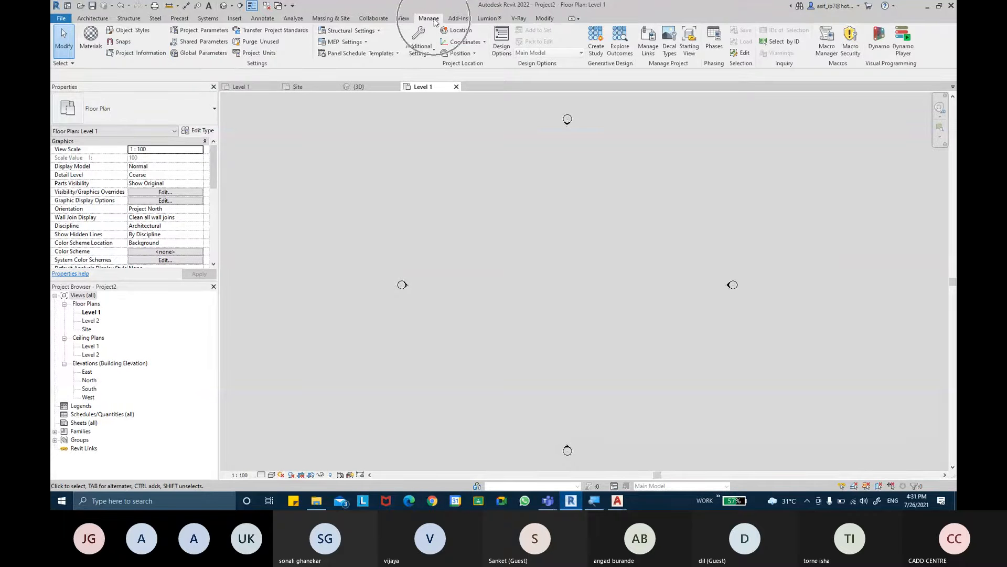
pyautogui.click(140, 56)
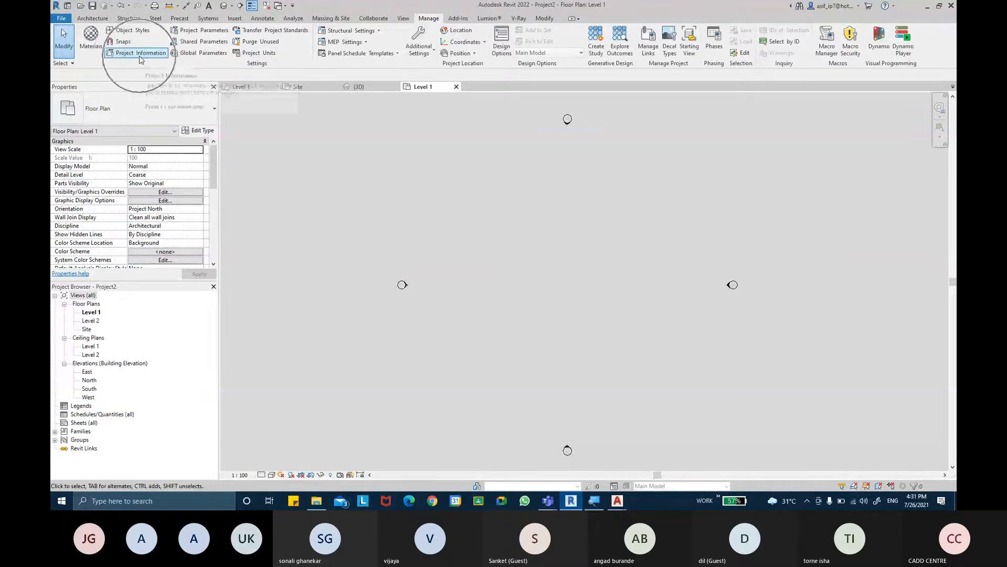
pyautogui.click(140, 57)
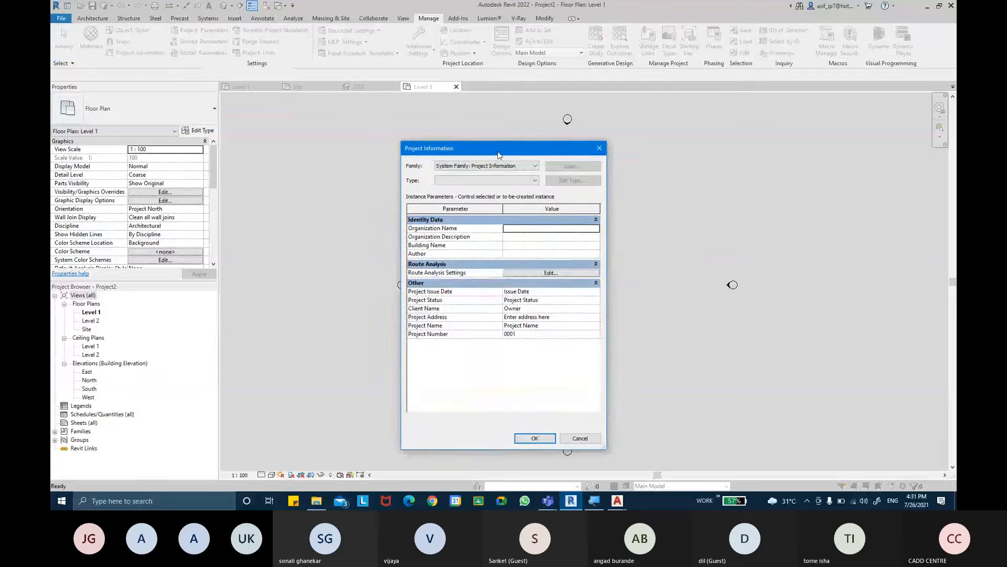
pyautogui.moveTo(500, 151); pyautogui.dragTo(604, 128)
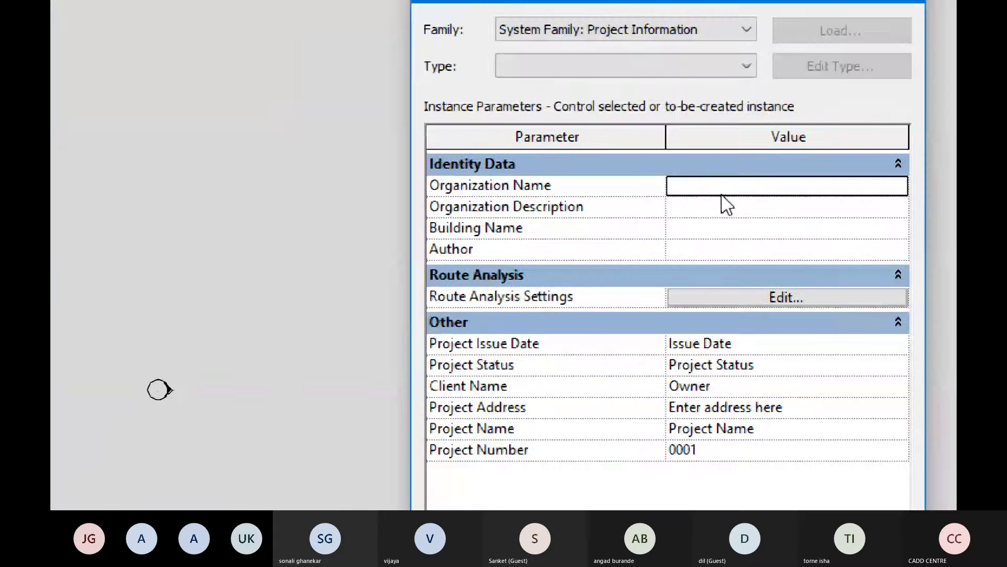
pyautogui.click(723, 191)
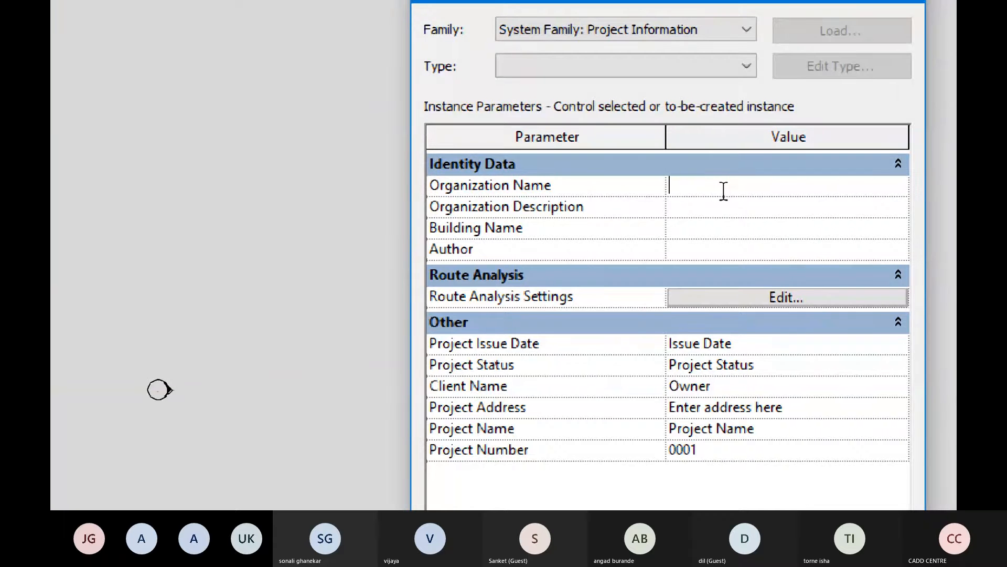
pyautogui.write('CADD CENTRE')
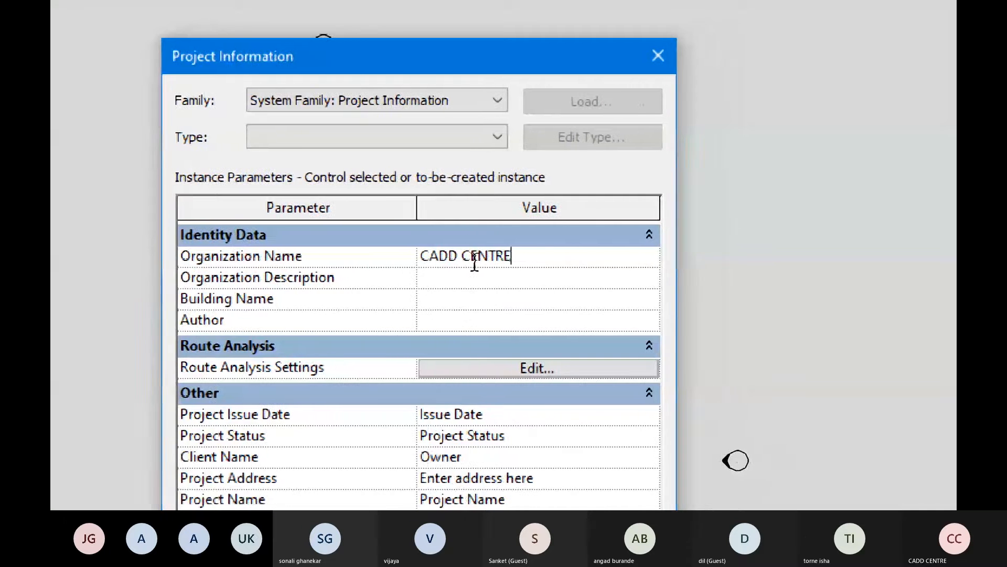
# - Set the Organization Description to TRAINING INSTITUTE in the project information
pyautogui.click(472, 276)
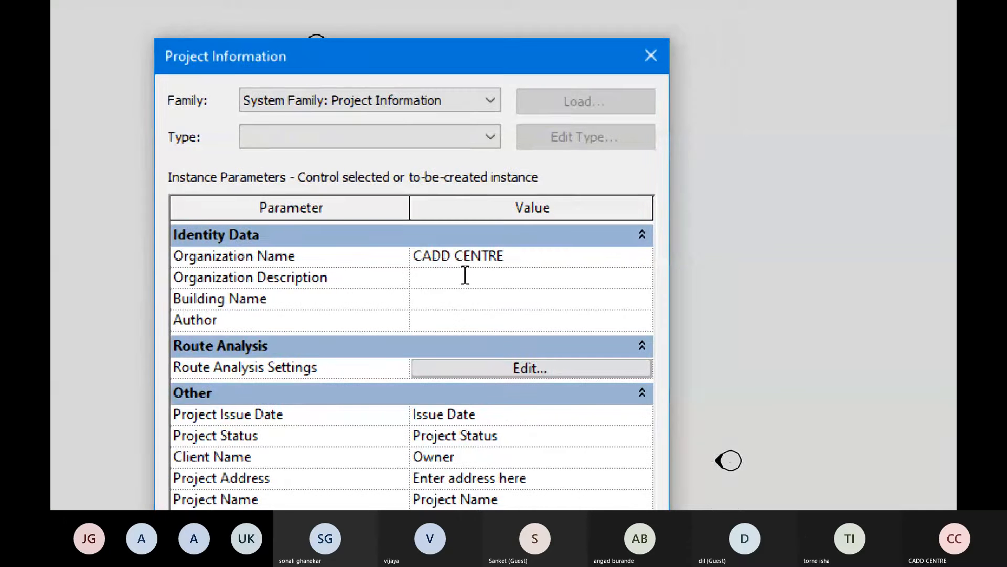
pyautogui.write('TRAINING ')
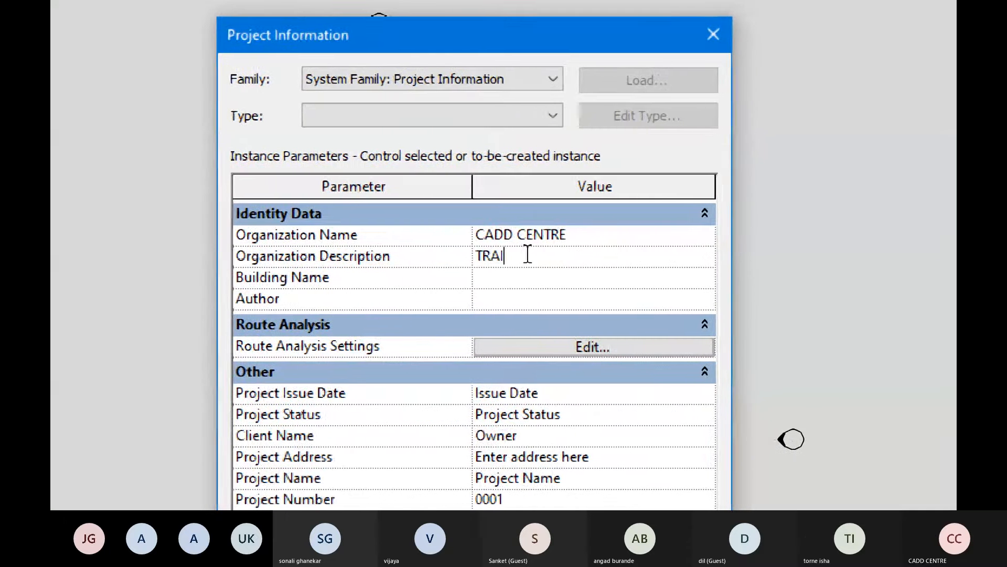
pyautogui.write('INSTITU')
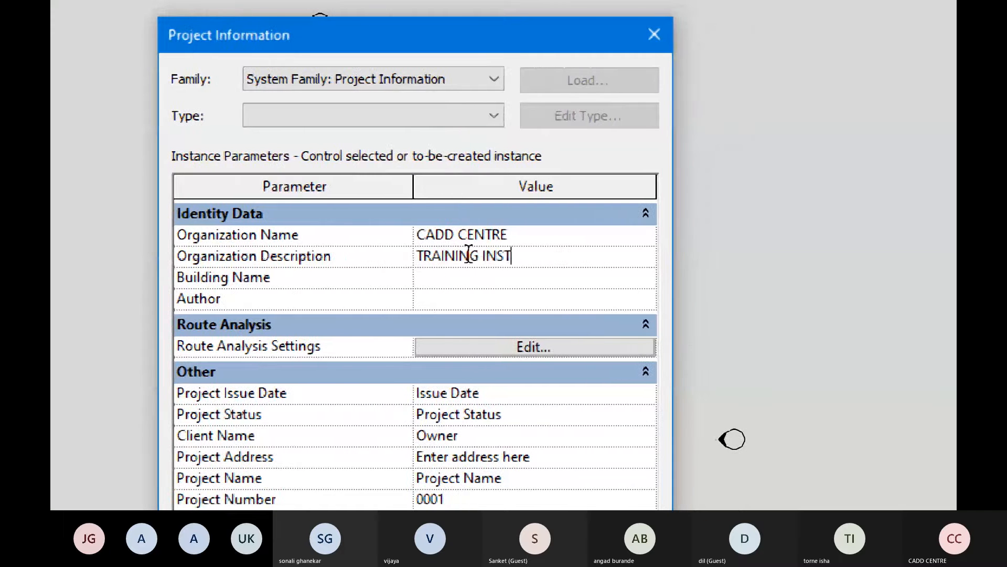
pyautogui.write('TE')
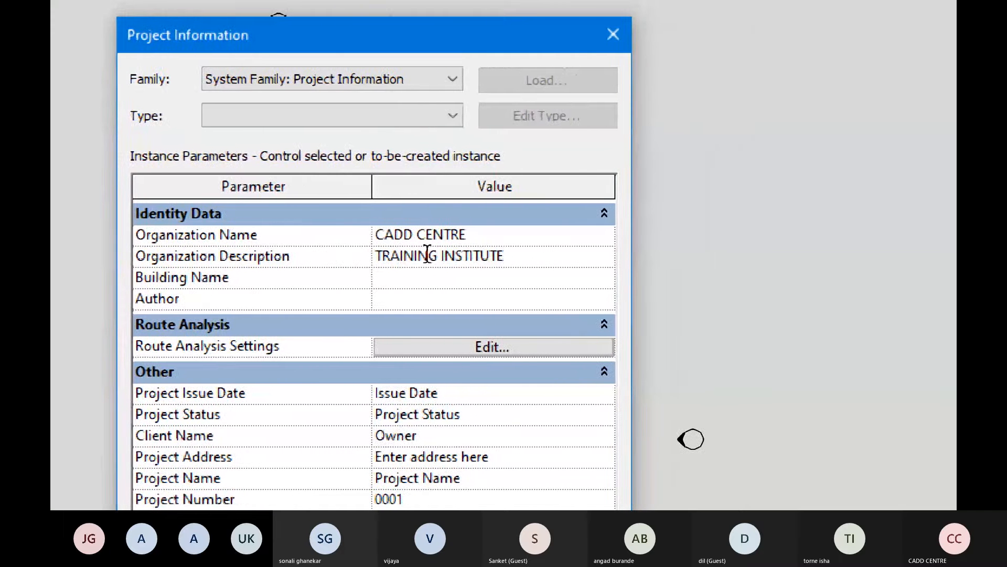
# - Set the Building Name to PODAM SIGN HOUSE and enter the author's name in the Author parameter
pyautogui.click(482, 277)
pyautogui.write('PODAM SI')
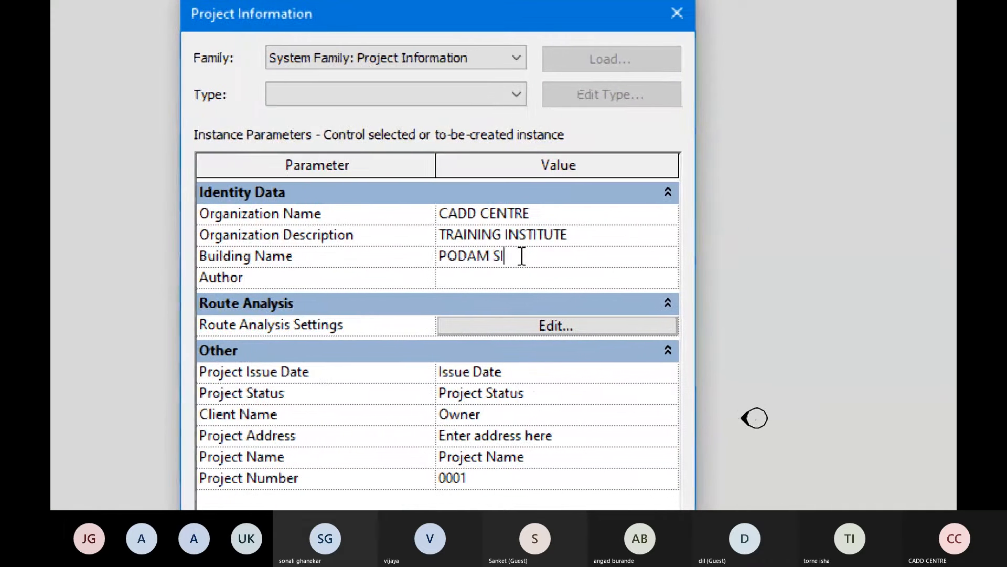
pyautogui.write('GN')
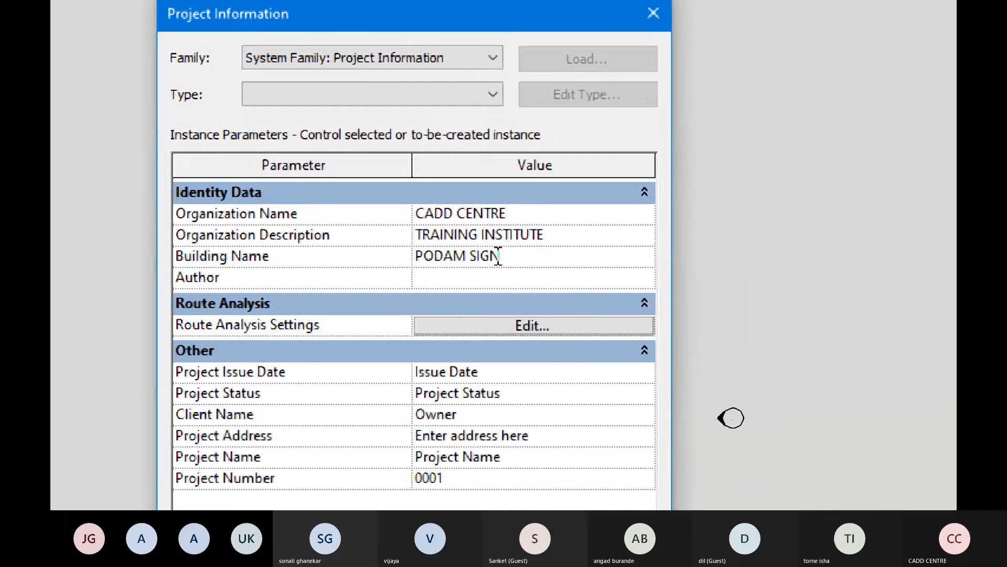
pyautogui.write(' HOUSE')
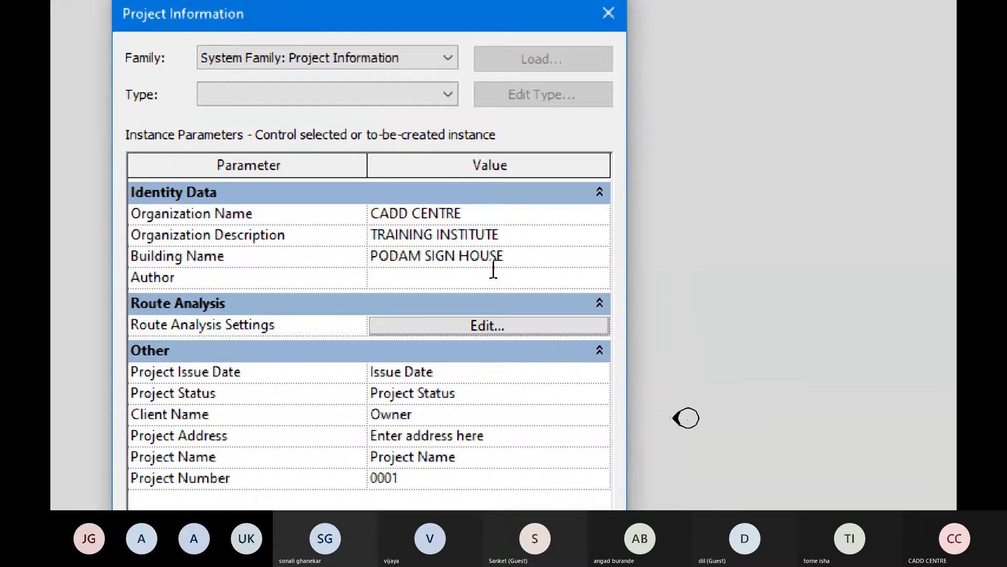
pyautogui.write('ASIF SIR')
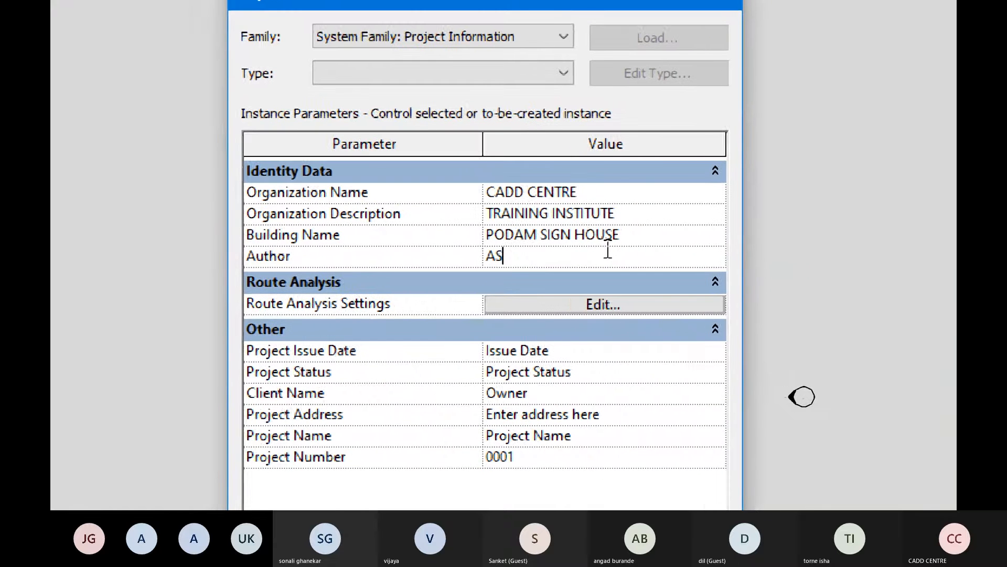
# - Set the Project Issue Date to 26 JULY 2021 in the project information
pyautogui.click(570, 355)
pyautogui.write('26')
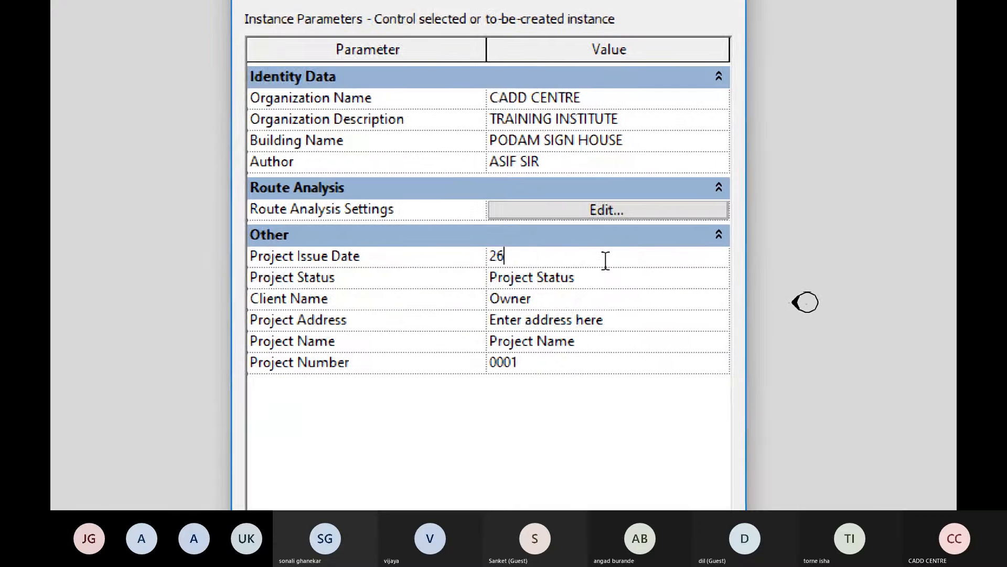
pyautogui.write(' JUY')
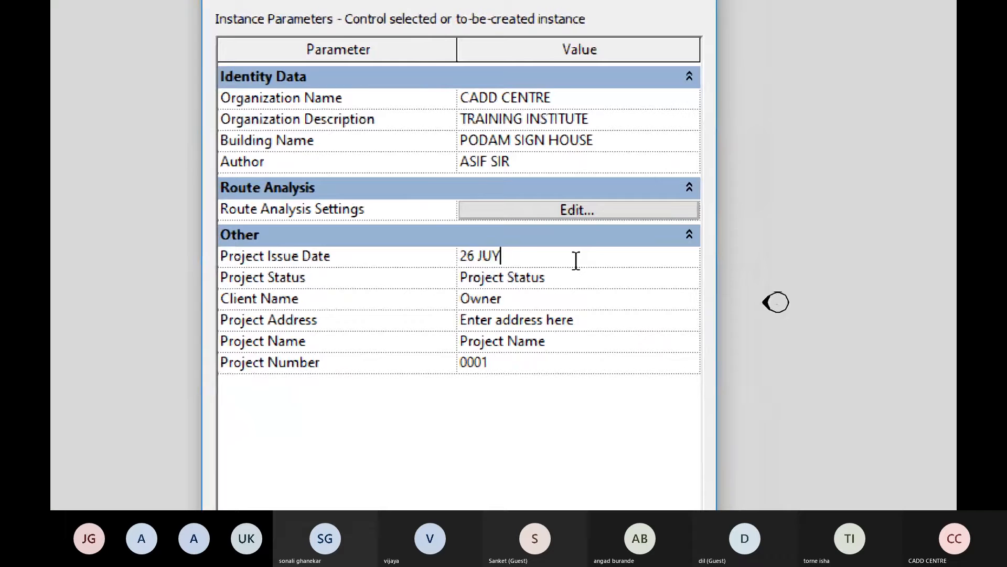
pyautogui.press('BackSpace')
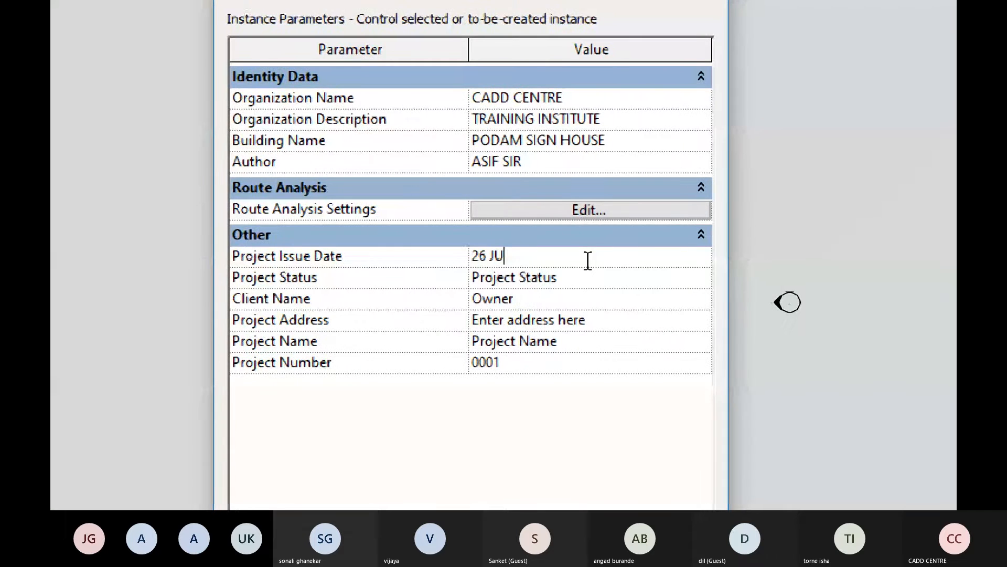
pyautogui.write('LY 2021')
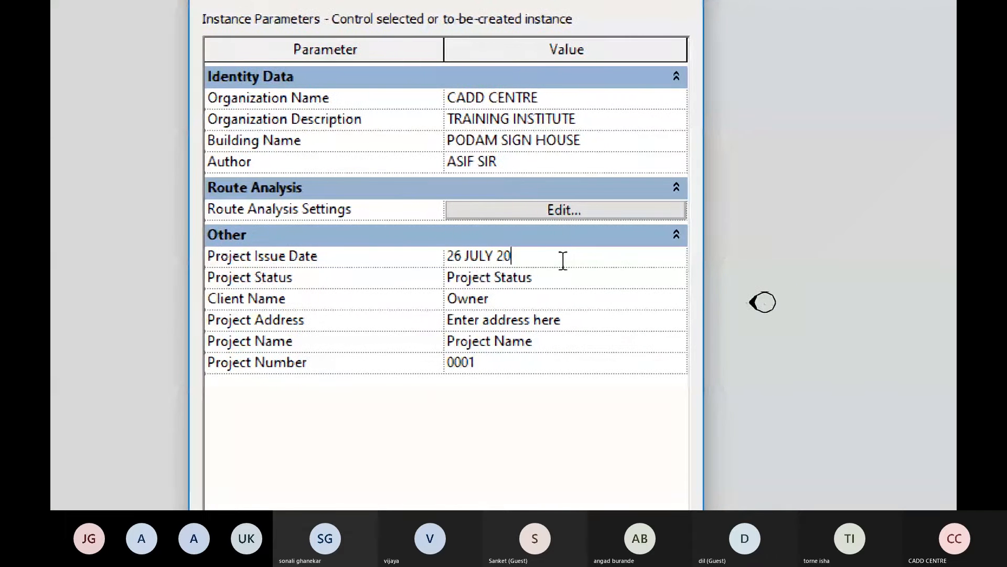
# - Set the Project Status to DESIGN in the project information
pyautogui.click(539, 280)
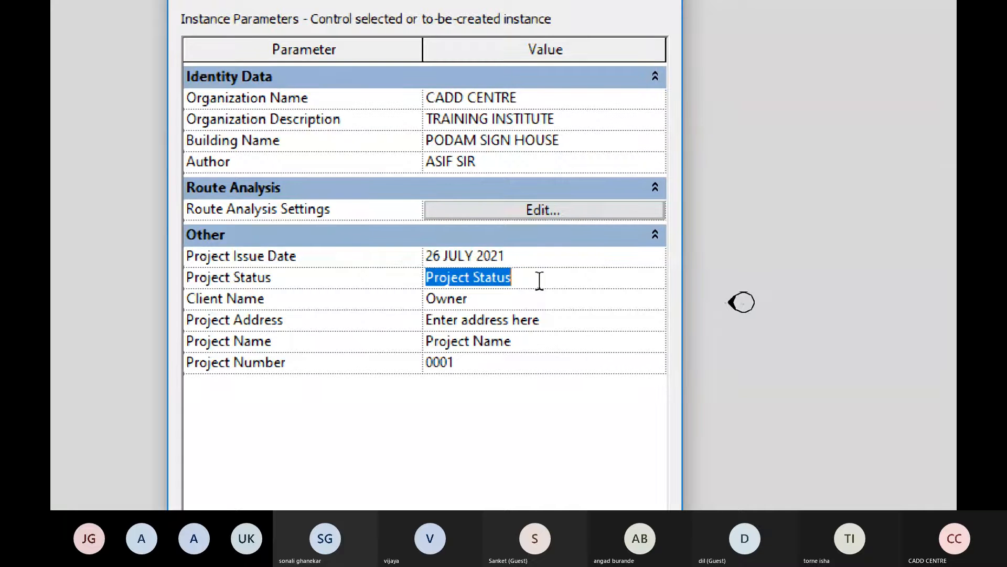
pyautogui.write('DESIGN')
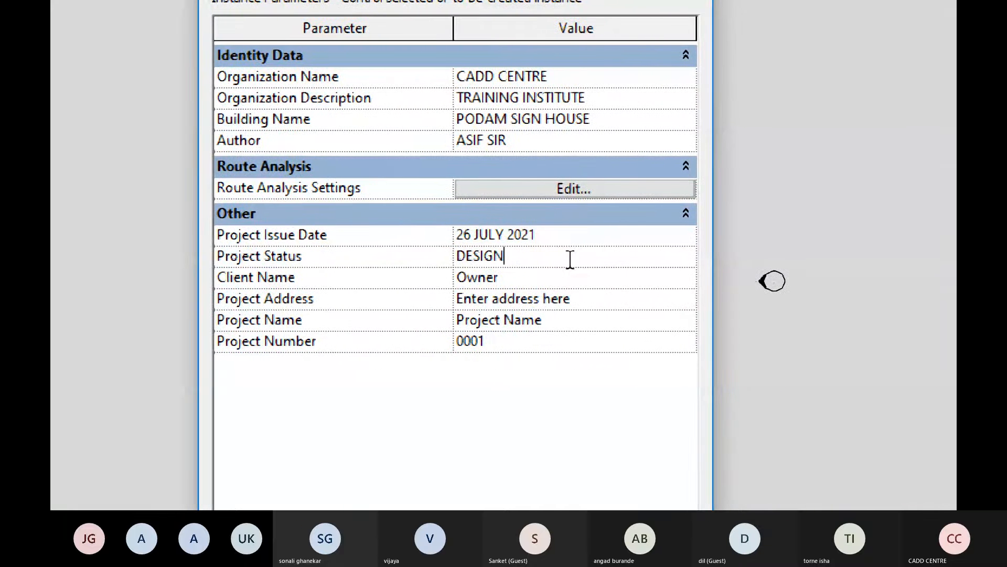
# - Enter the client's name in the Client Name parameter of the project information
pyautogui.click(563, 275)
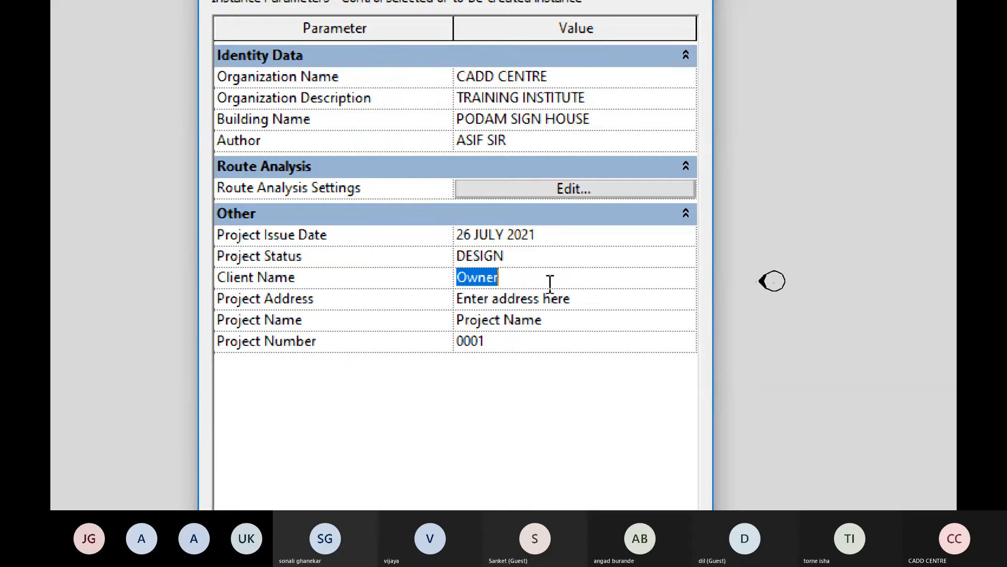
pyautogui.press('BackSpace')
pyautogui.write('PODAM SIGN')
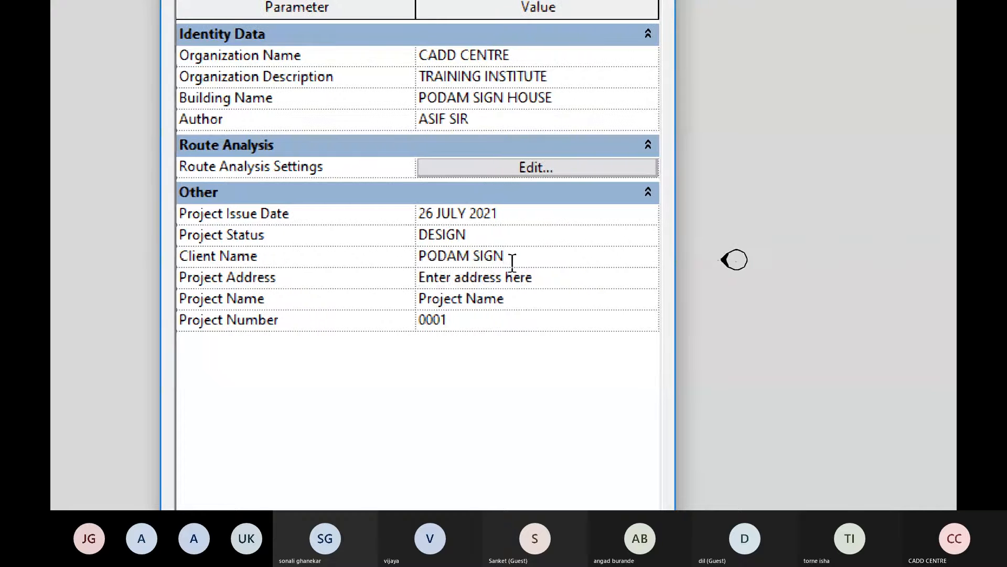
# - Set the Project Name to PODAM HOUSE in the project information
pyautogui.click(535, 274)
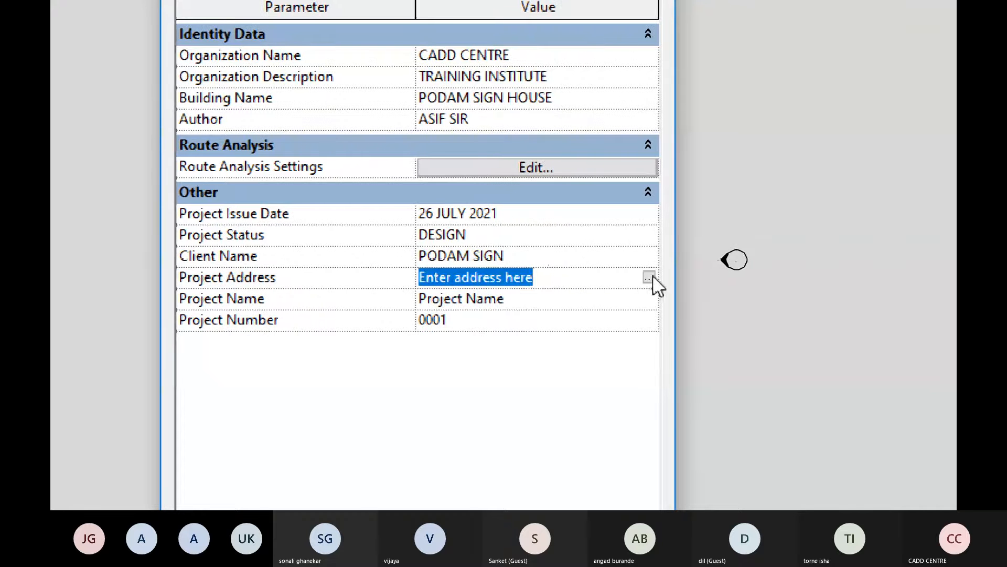
pyautogui.click(586, 298)
pyautogui.press('BackSpace')
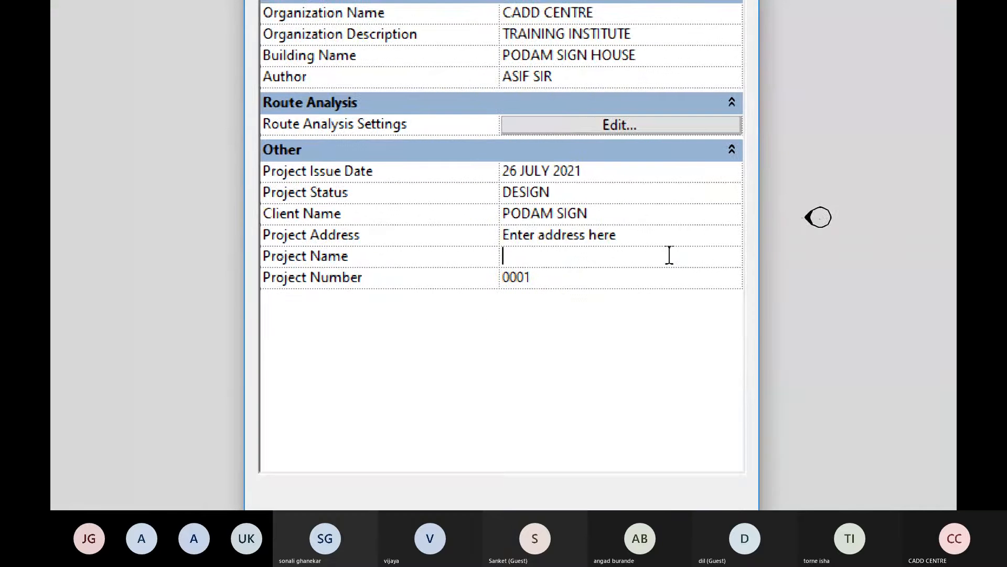
pyautogui.write('PODAM ')
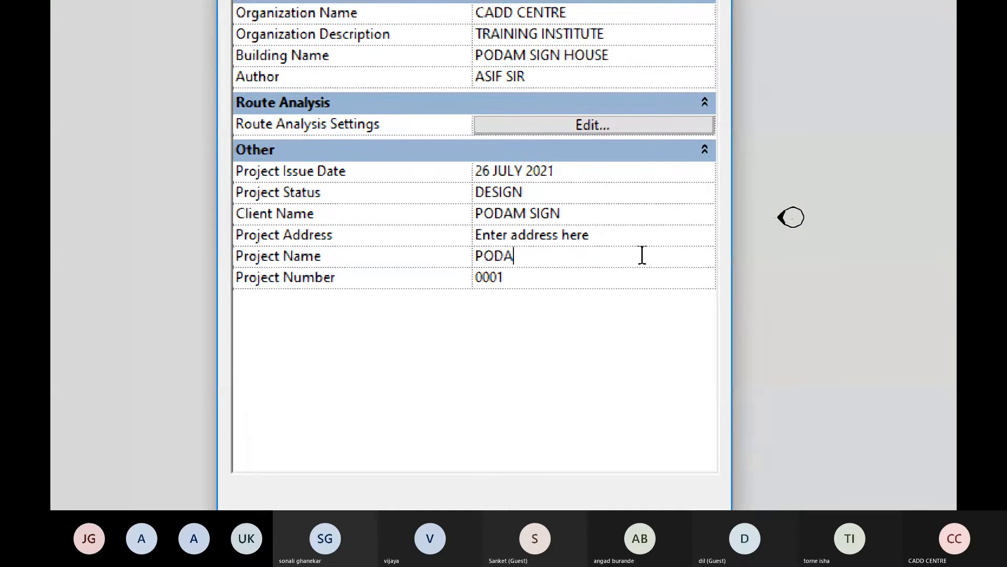
pyautogui.write('HOUSE')
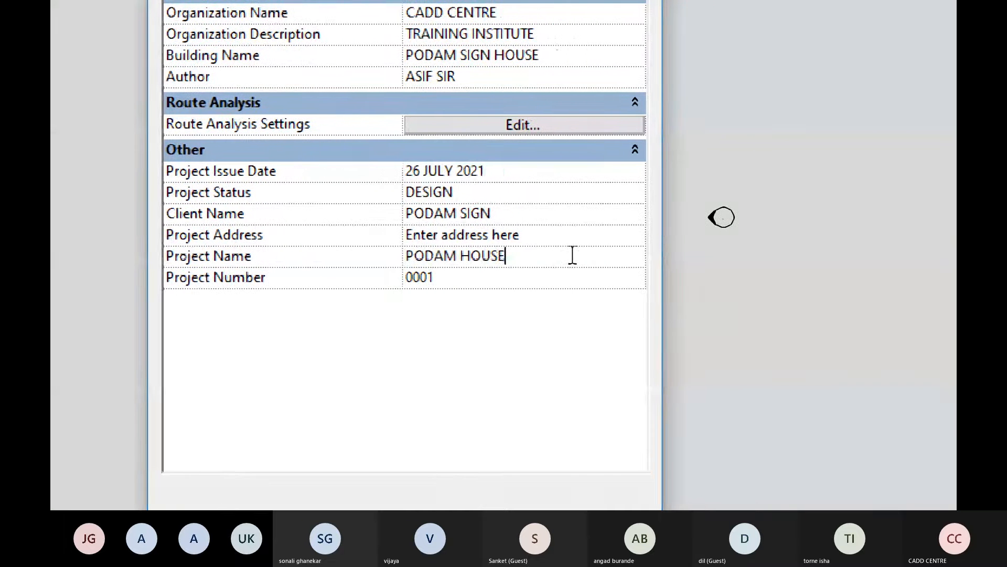
# - Set the Project Number to 2021-3 and apply the project information
pyautogui.click(534, 281)
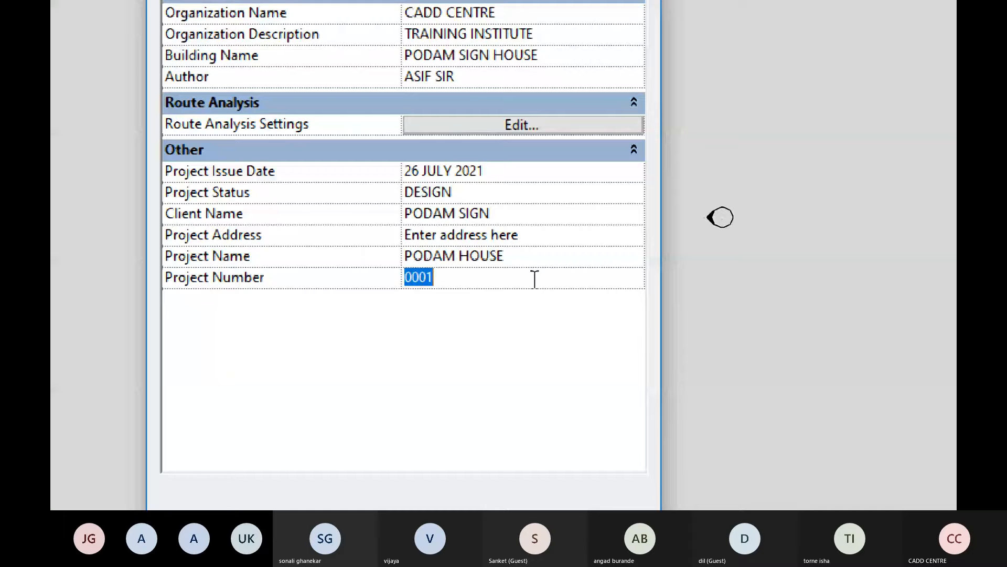
pyautogui.write('2021-')
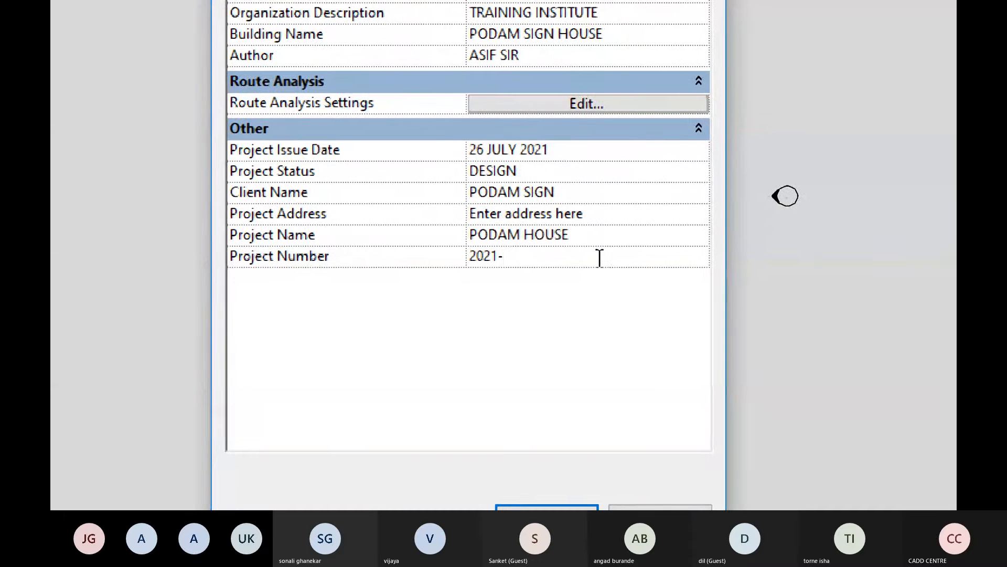
pyautogui.write('3')
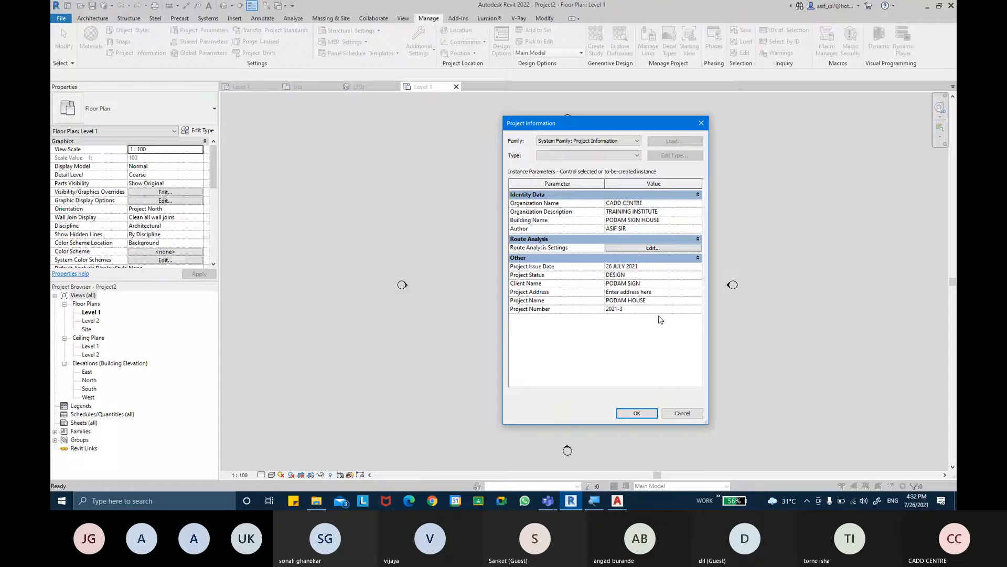
pyautogui.click(636, 413)
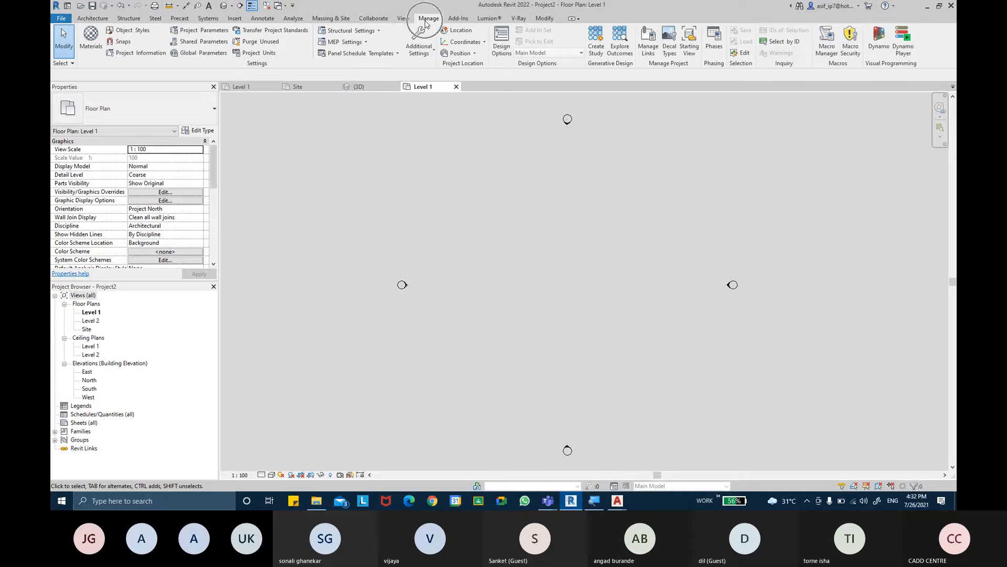
# - Search the project location settings for PUNE and choose Pune, India as the project address
pyautogui.click(447, 33)
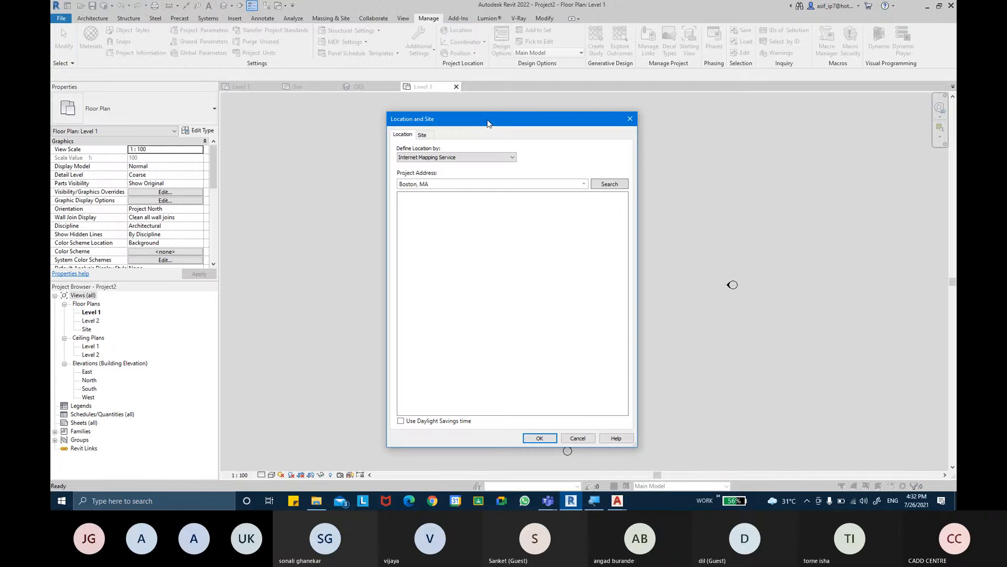
pyautogui.moveTo(501, 116); pyautogui.dragTo(512, 108)
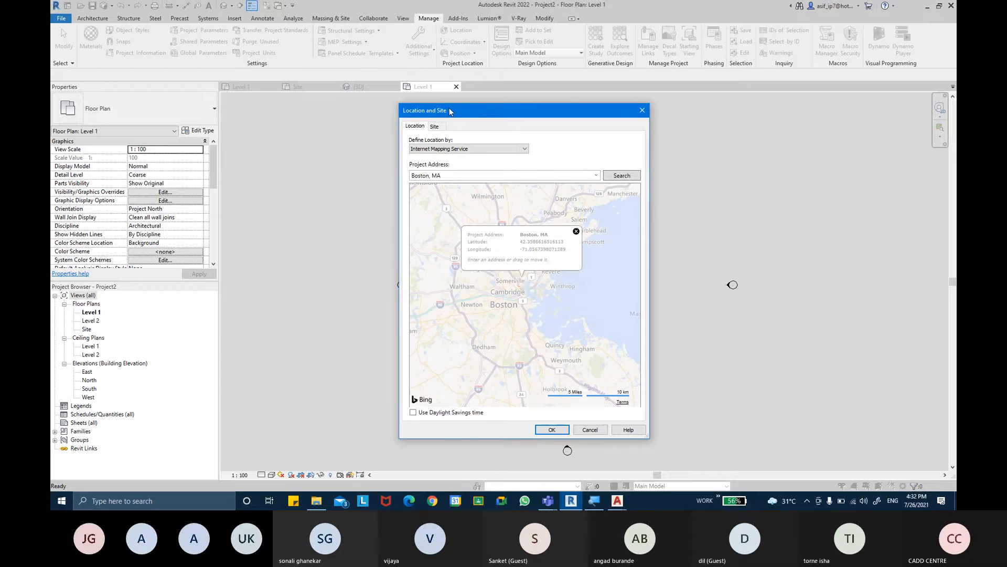
pyautogui.click(468, 175)
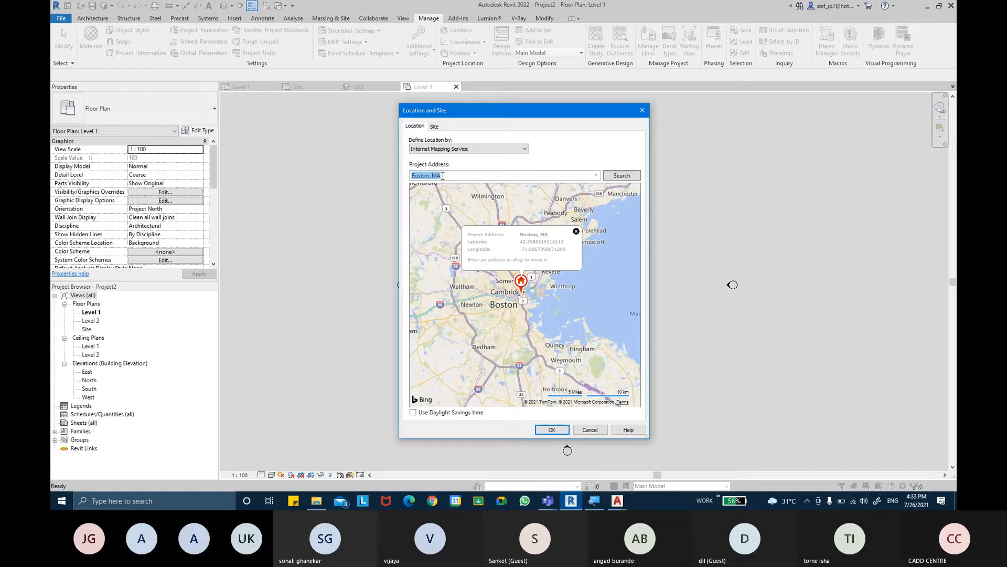
pyautogui.press('BackSpace')
pyautogui.write('PUNE')
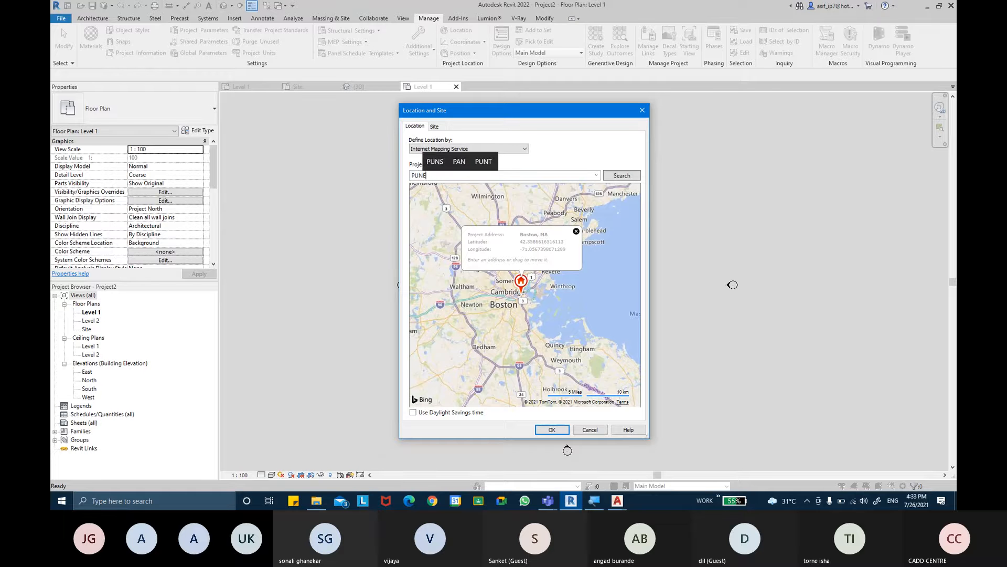
pyautogui.press('Return')
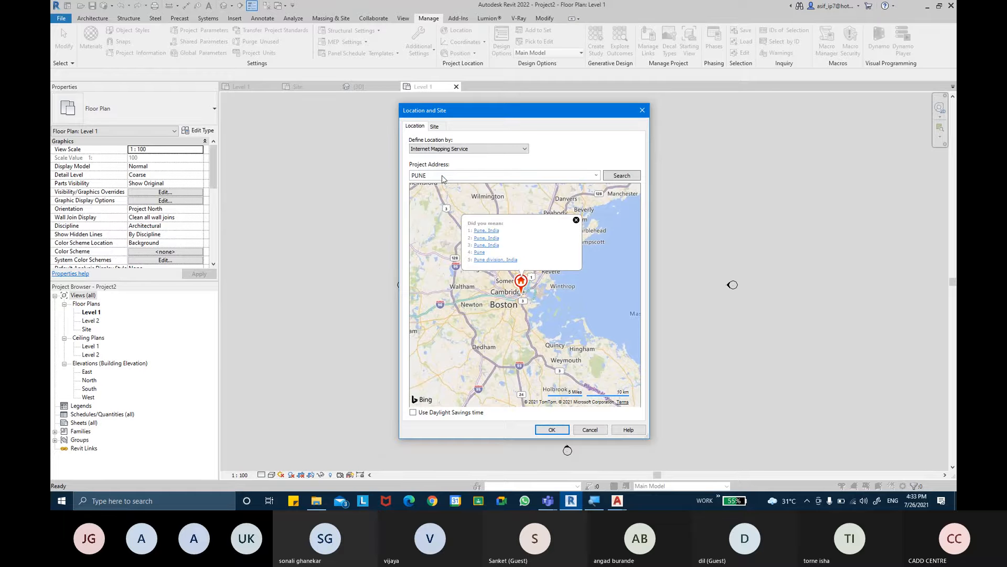
pyautogui.click(495, 233)
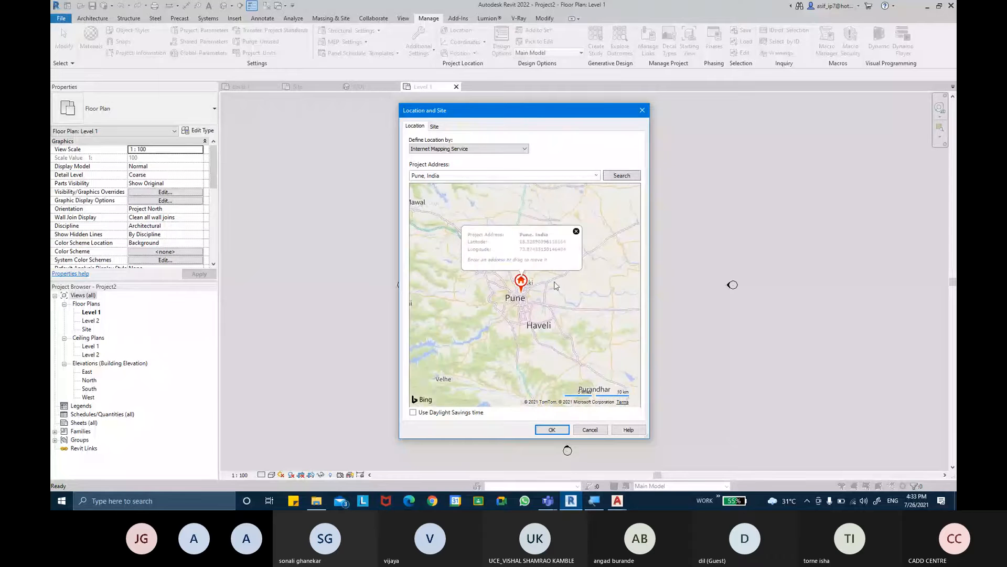
# - Move the project location marker on the map from Pune railway station to just below Shivaji Stadium
pyautogui.scroll(3, 513, 303)
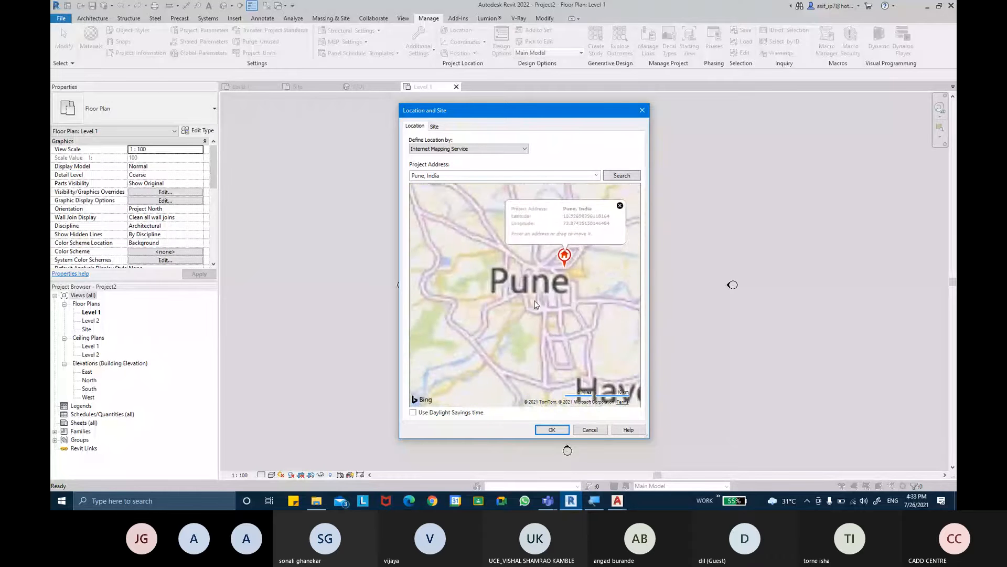
pyautogui.scroll(2, 600, 220)
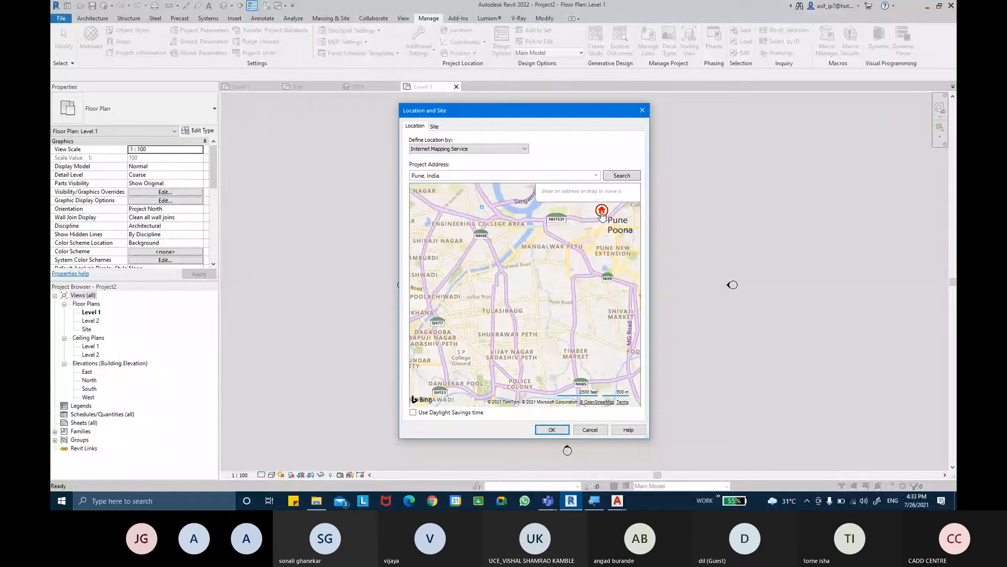
pyautogui.scroll(2, 602, 215)
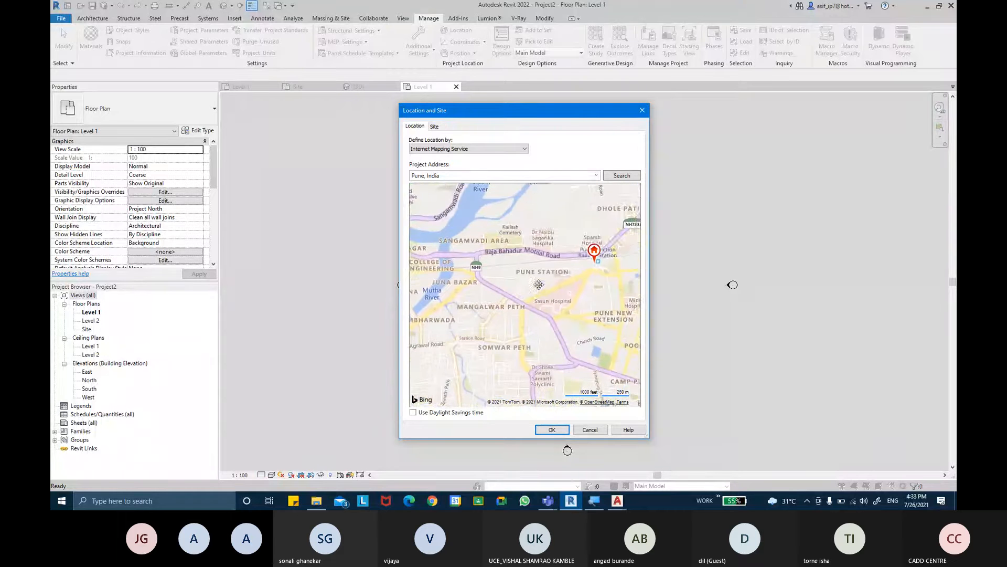
pyautogui.scroll(2, 590, 270)
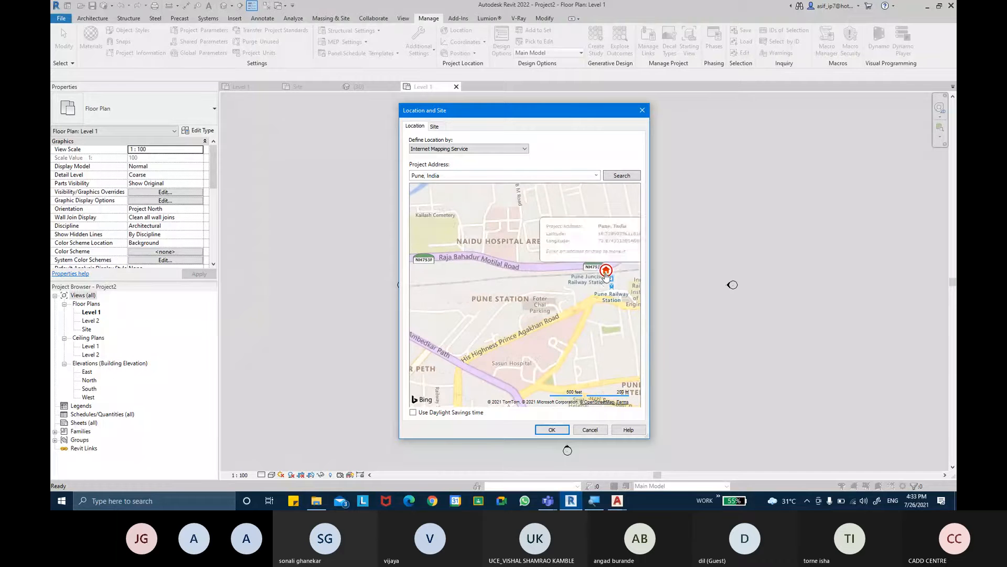
pyautogui.moveTo(605, 274); pyautogui.dragTo(440, 342)
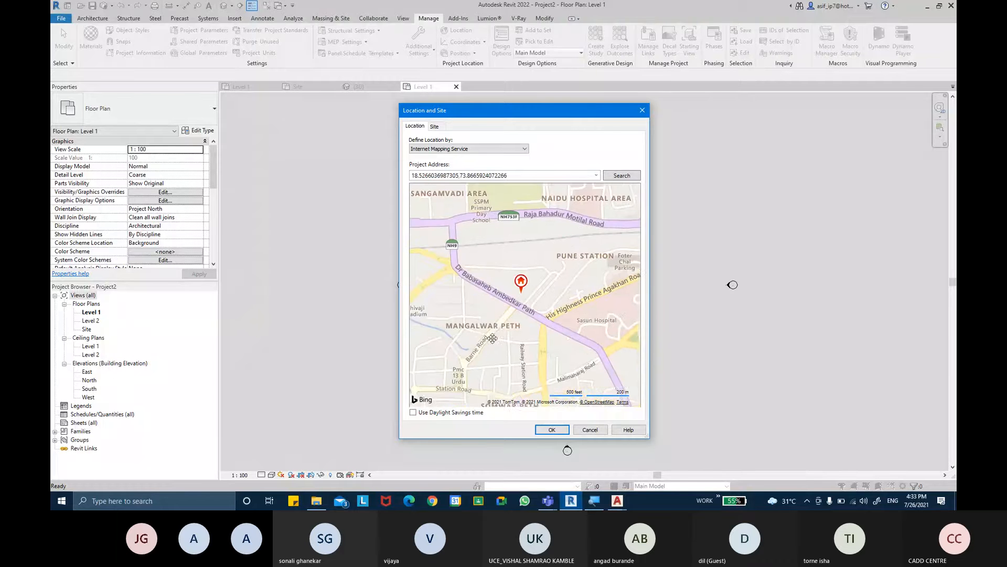
pyautogui.moveTo(504, 324); pyautogui.dragTo(516, 271)
pyautogui.moveTo(540, 235); pyautogui.dragTo(424, 231)
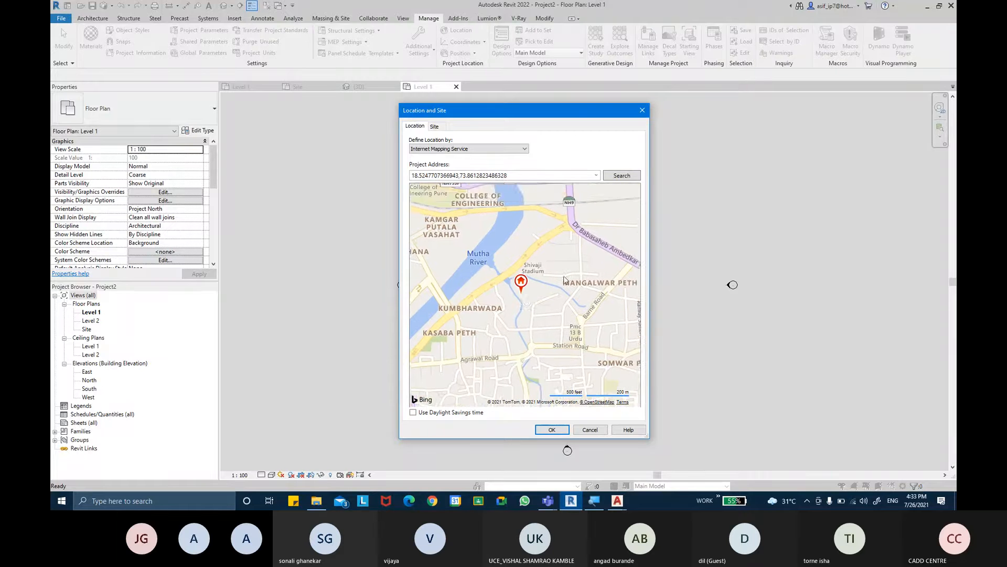
# - Fine-tune the location marker to a spot beside the stream between Agvan Road and Bhimnagar Path, and apply the location
pyautogui.scroll(1, 562, 278)
pyautogui.moveTo(483, 308); pyautogui.dragTo(482, 376)
pyautogui.moveTo(521, 289); pyautogui.dragTo(520, 359)
pyautogui.scroll(2, 520, 358)
pyautogui.moveTo(551, 222); pyautogui.dragTo(547, 375)
pyautogui.moveTo(555, 261); pyautogui.dragTo(541, 355)
pyautogui.moveTo(554, 289); pyautogui.dragTo(554, 369)
pyautogui.scroll(-1, 546, 275)
pyautogui.scroll(-4, 562, 257)
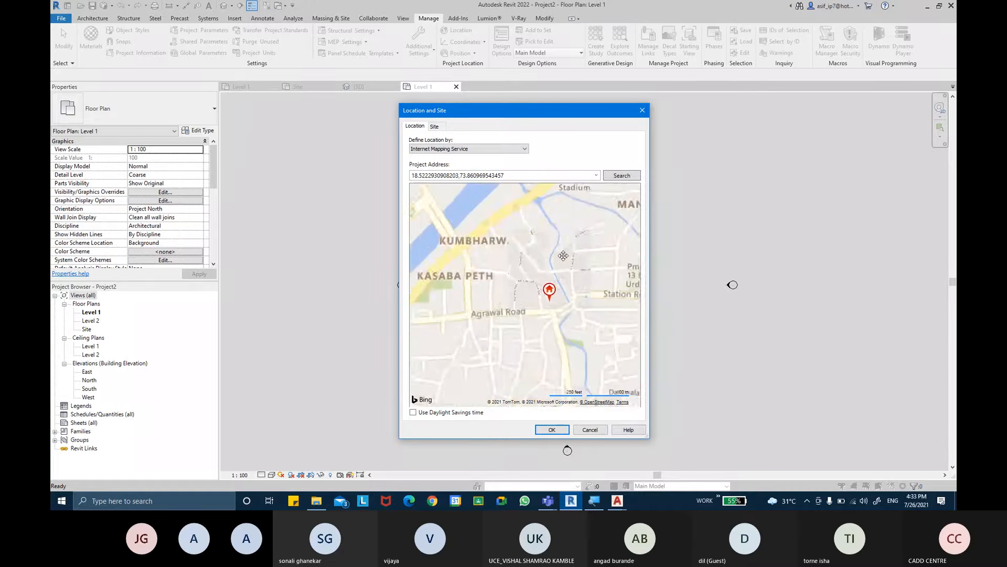
pyautogui.scroll(2, 566, 277)
pyautogui.moveTo(550, 292); pyautogui.dragTo(528, 236)
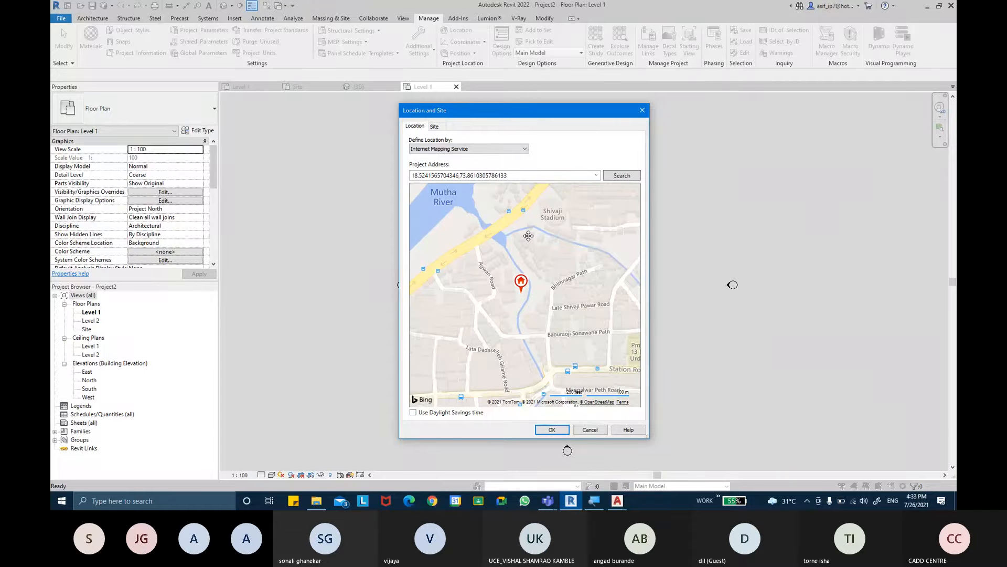
pyautogui.click(556, 431)
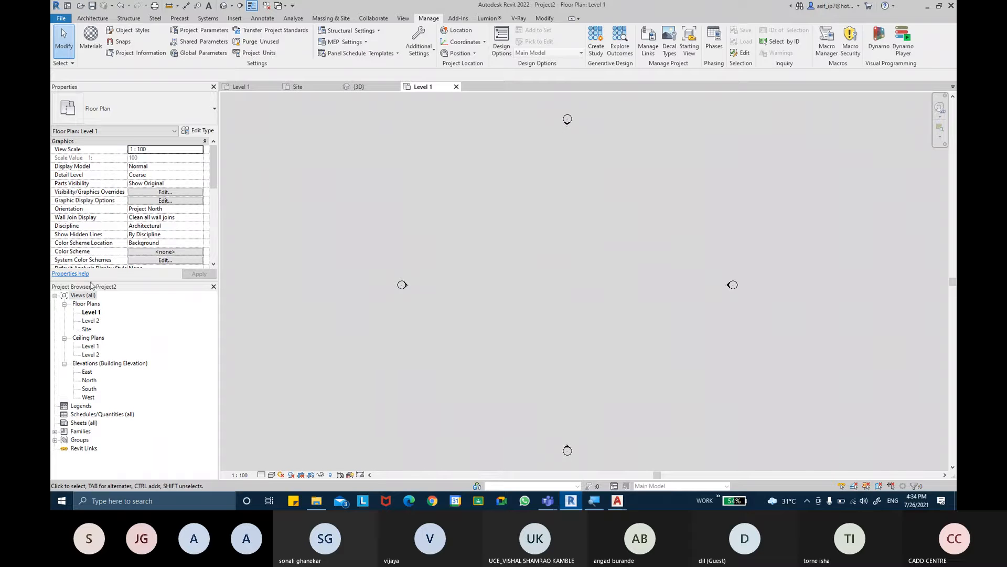
# - Open the Site floor plan and set its view orientation to True North
pyautogui.doubleClick(90, 330)
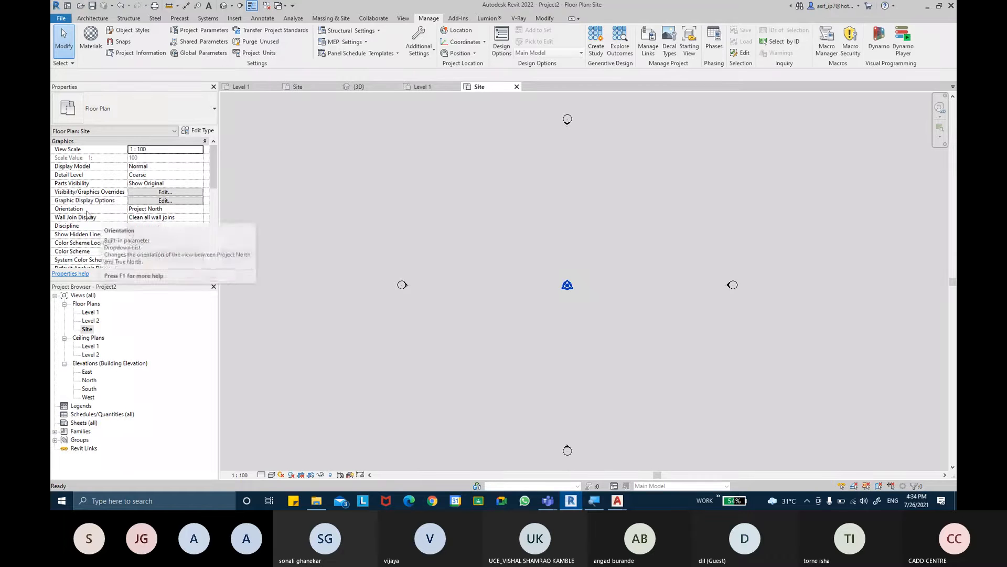
pyautogui.click(198, 209)
pyautogui.click(142, 225)
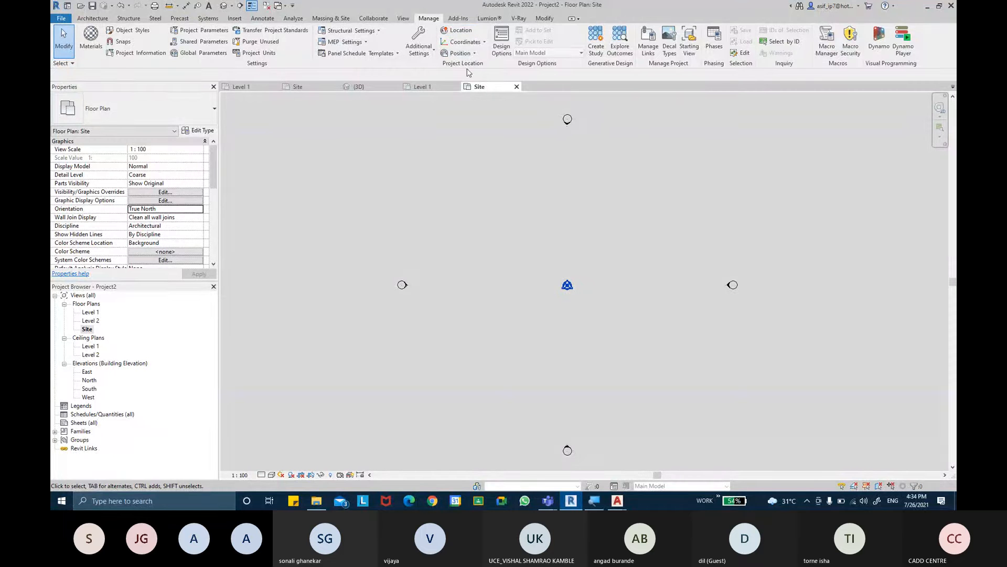
# - Rotate True North with an angle from Project to True North of 25 degrees East
pyautogui.click(459, 53)
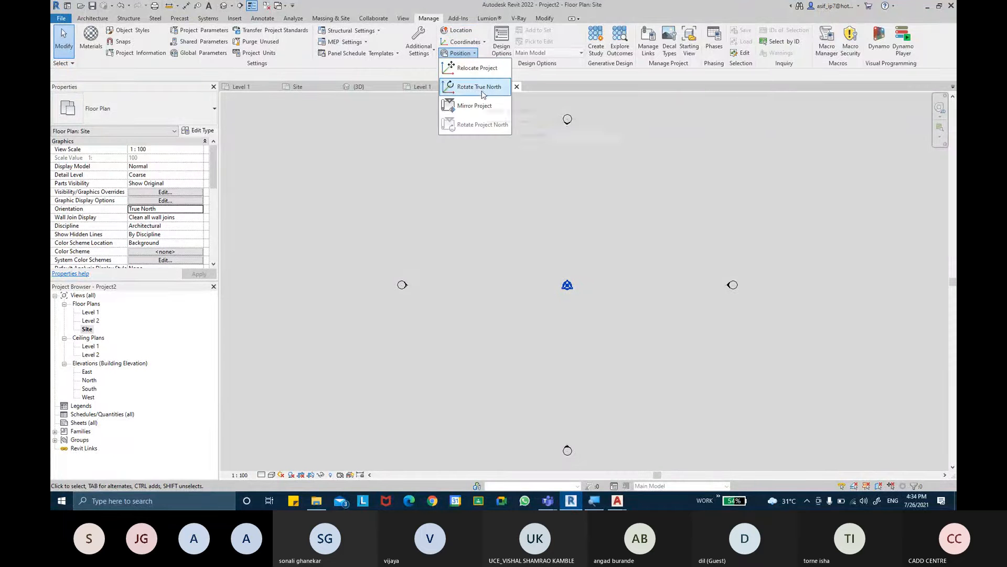
pyautogui.click(480, 88)
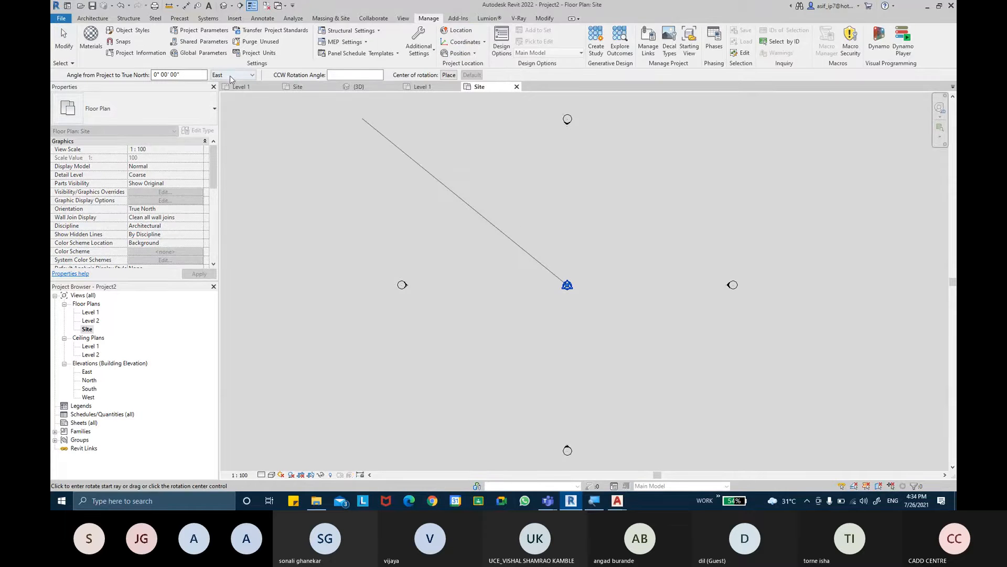
pyautogui.click(231, 76)
pyautogui.click(234, 84)
pyautogui.click(190, 76)
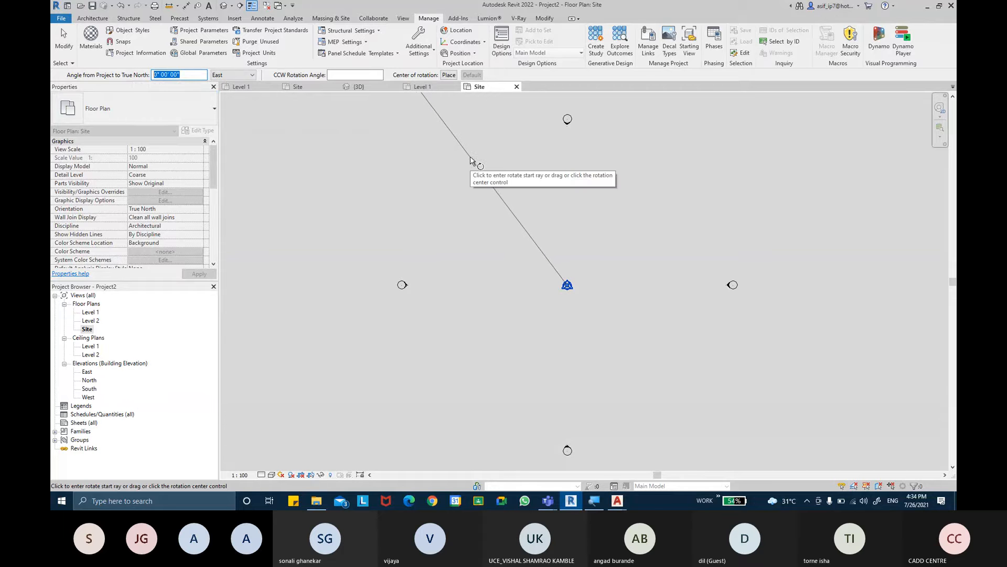
pyautogui.write('25')
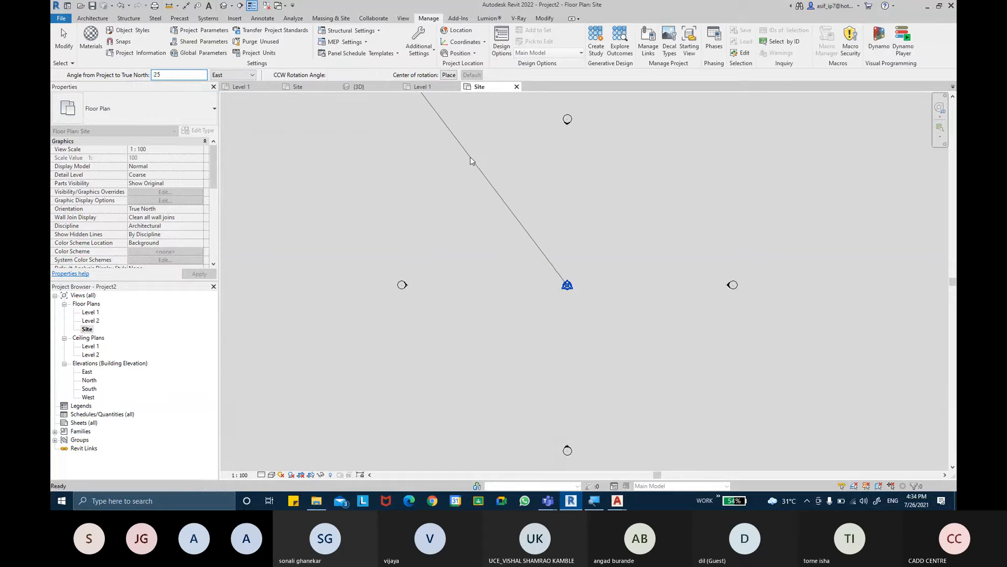
pyautogui.press('Return')
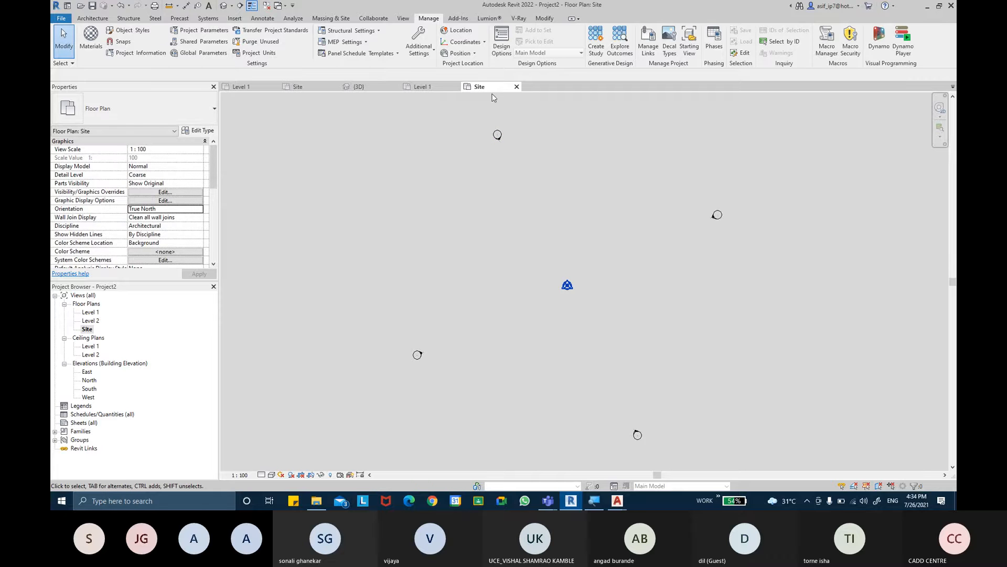
# - Open the Level 1 floor plan to compare its orientation with the Site plan
pyautogui.click(87, 329)
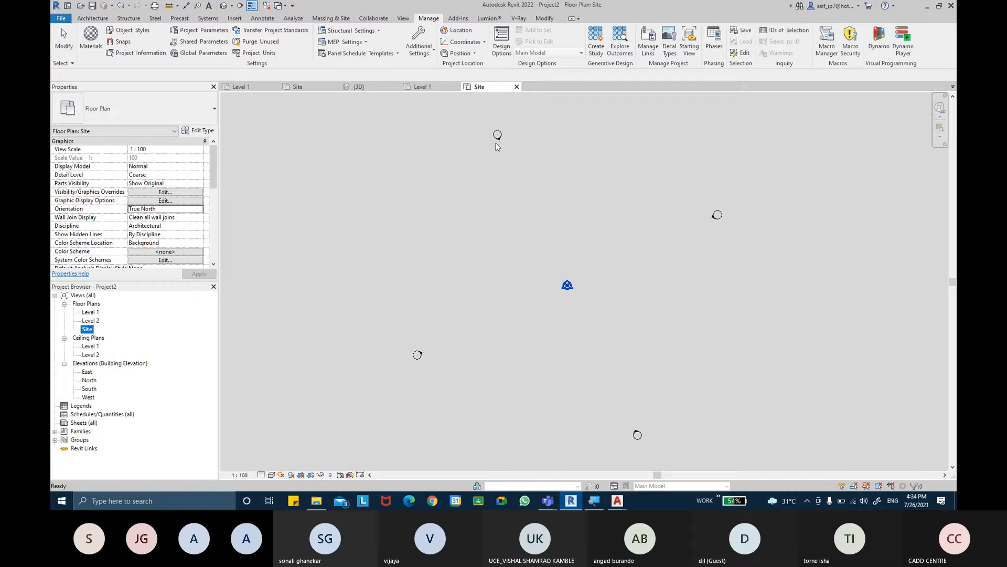
pyautogui.doubleClick(91, 313)
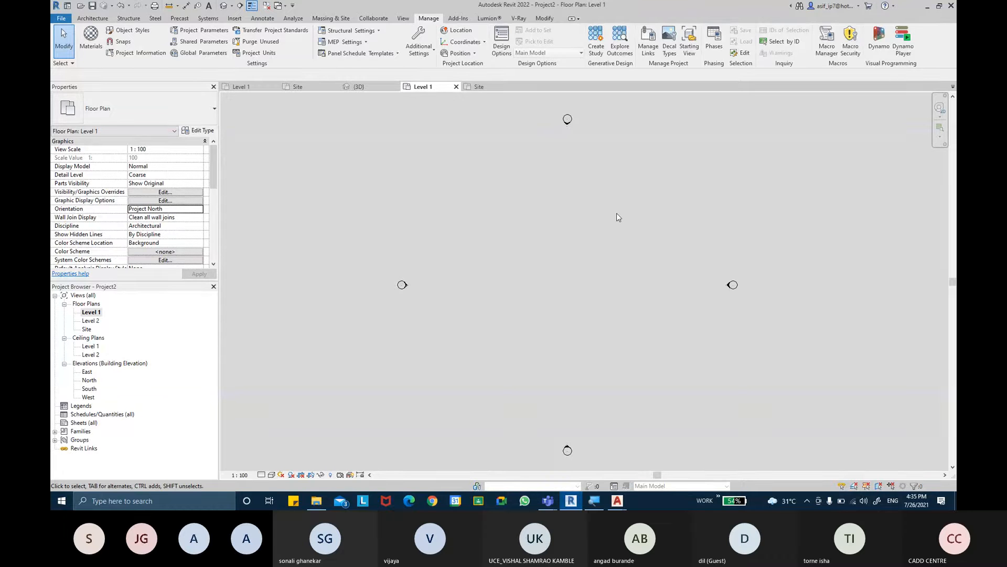
pyautogui.moveTo(548, 501)
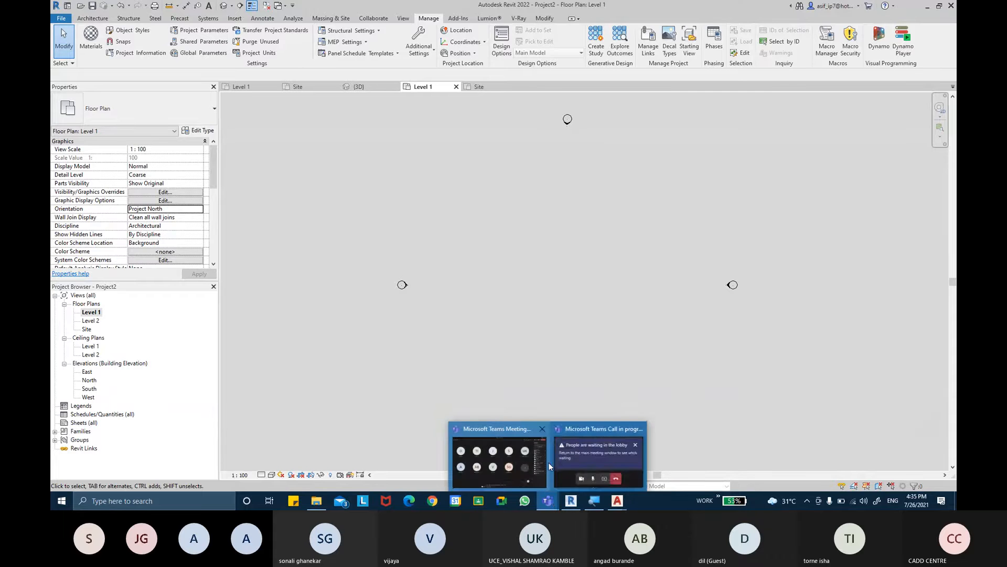
pyautogui.click(525, 461)
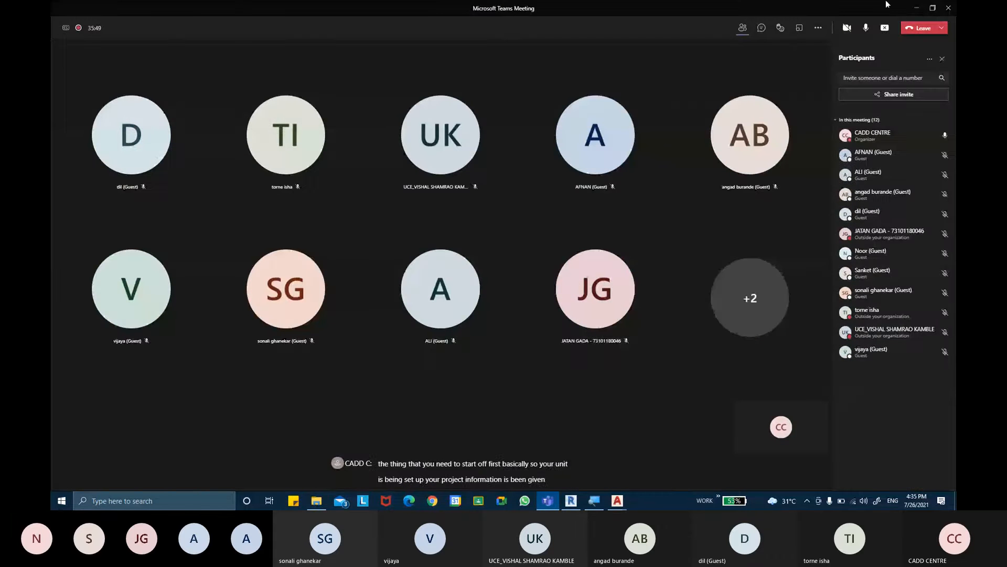
pyautogui.hotkey('alt', 'Tab')
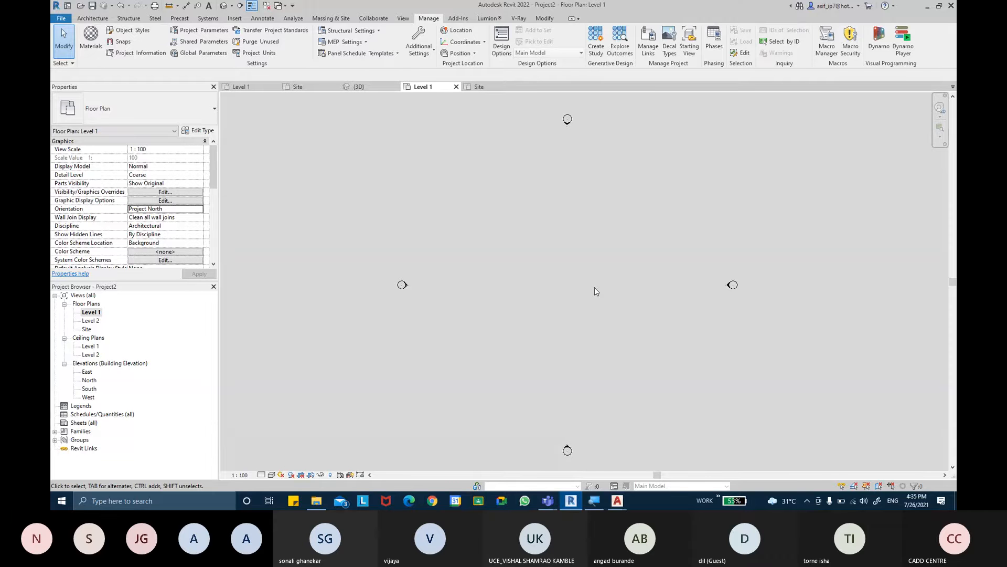
# - Open the North elevation to work on the building levels
pyautogui.doubleClick(89, 380)
pyautogui.moveTo(631, 229); pyautogui.dragTo(596, 227, button='middle')
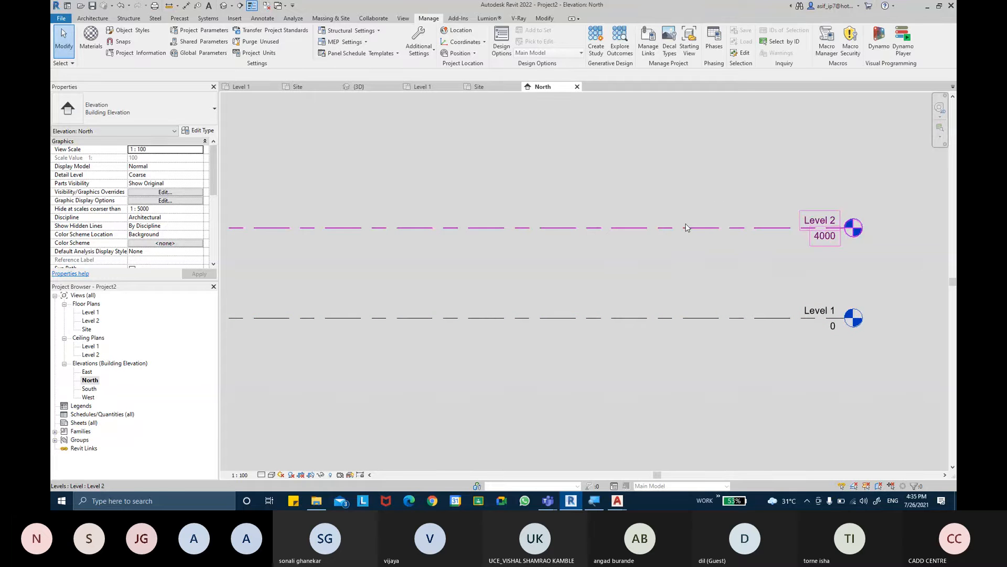
pyautogui.moveTo(744, 261); pyautogui.dragTo(552, 245, button='middle')
pyautogui.scroll(1, 626, 271)
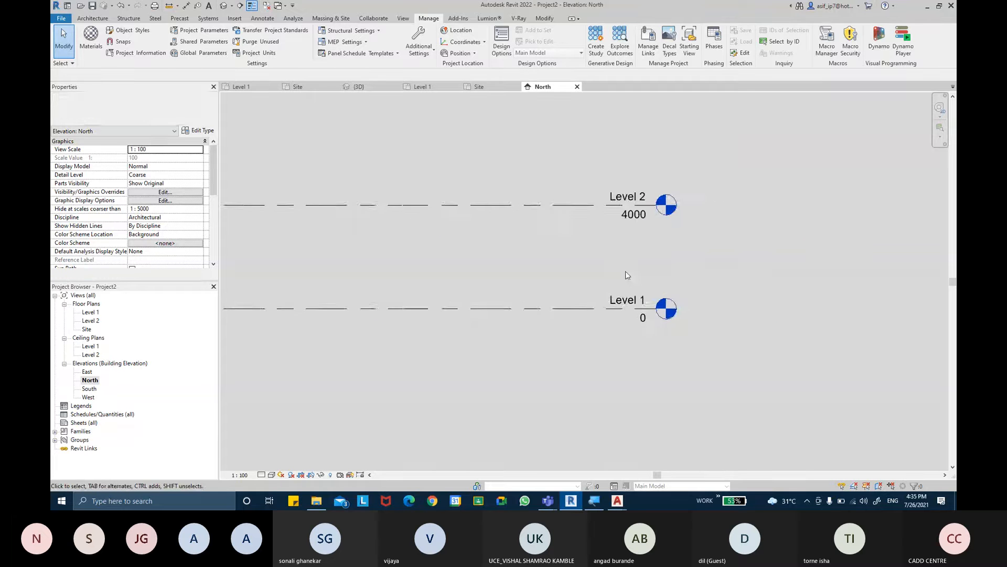
pyautogui.scroll(2, 626, 271)
# - Rename Level 1 as GROUND LEVEL, together with its corresponding views
pyautogui.click(531, 352)
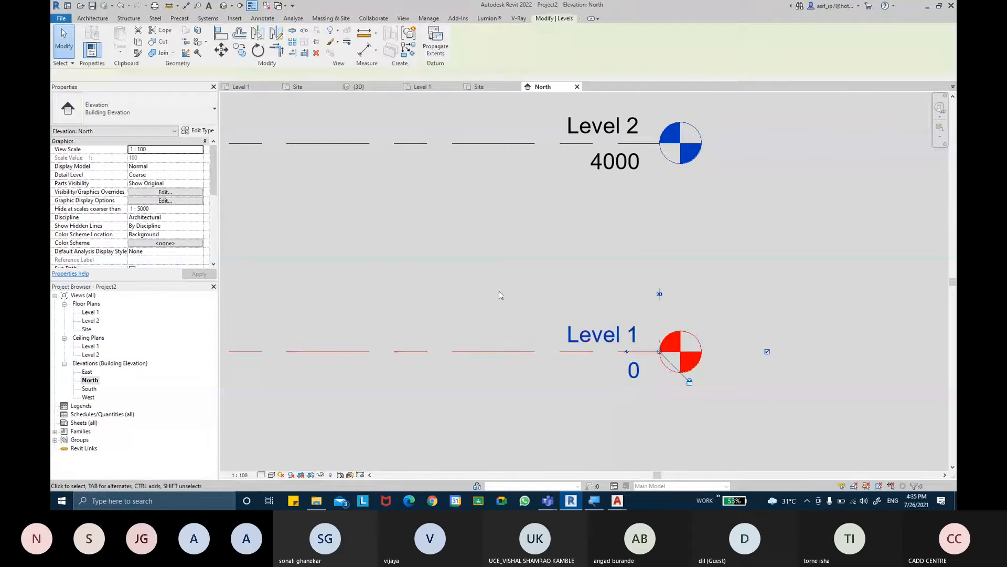
pyautogui.click(178, 209)
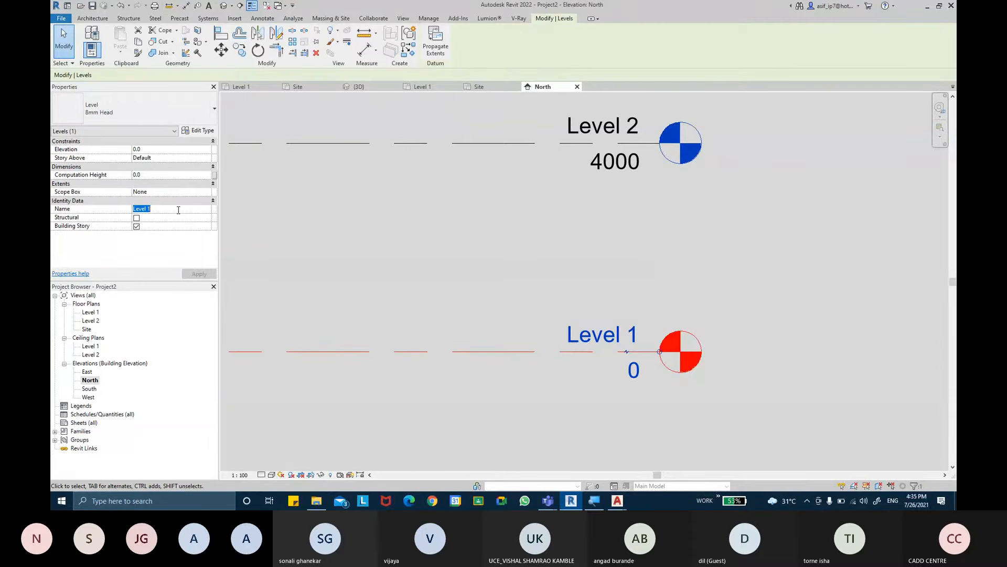
pyautogui.press('BackSpace')
pyautogui.write('GROUND LEVEL')
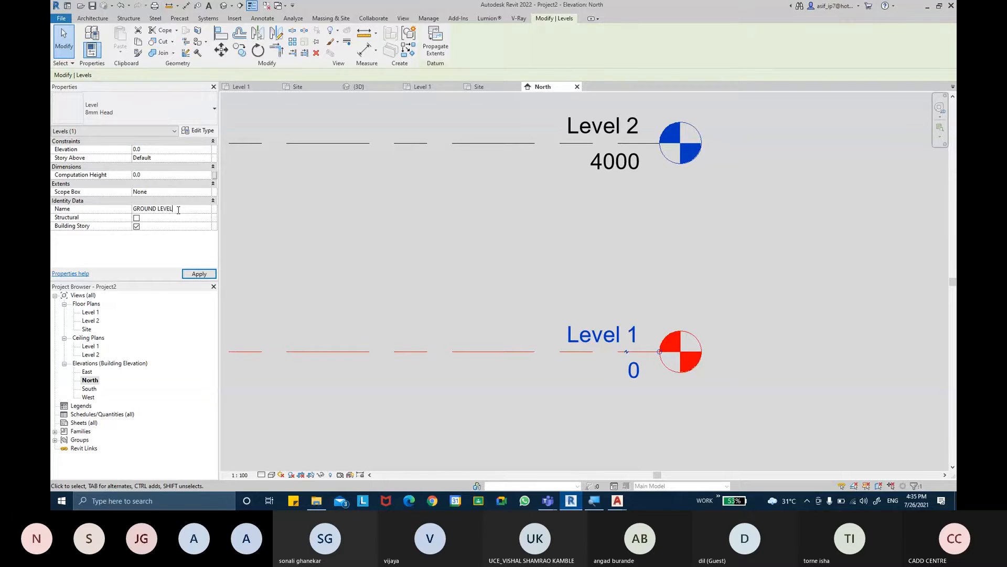
pyautogui.press('Return')
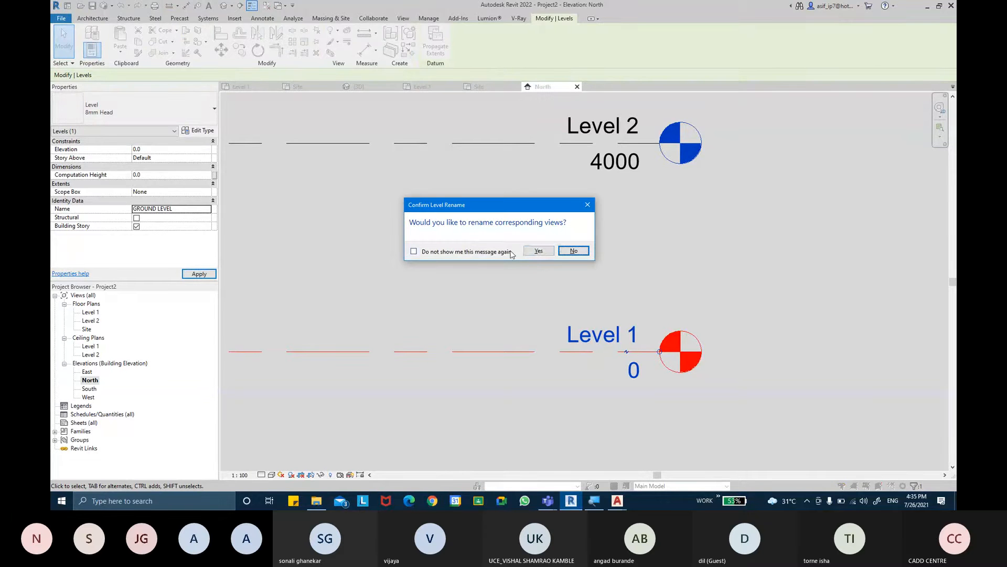
pyautogui.click(541, 256)
pyautogui.click(527, 215)
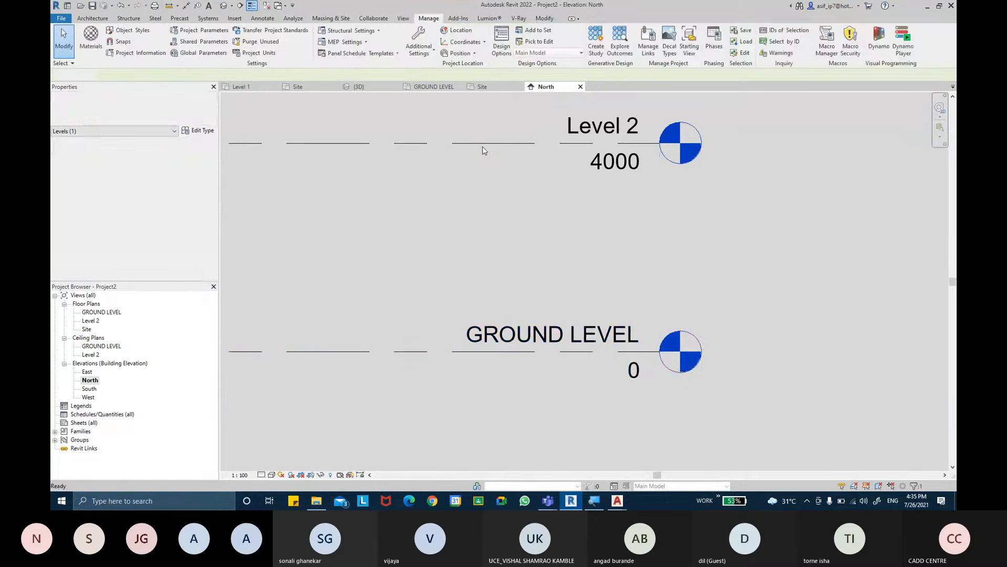
# - Rename Level 2 as 1ST FLOOR, together with its corresponding views
pyautogui.click(483, 150)
pyautogui.click(177, 210)
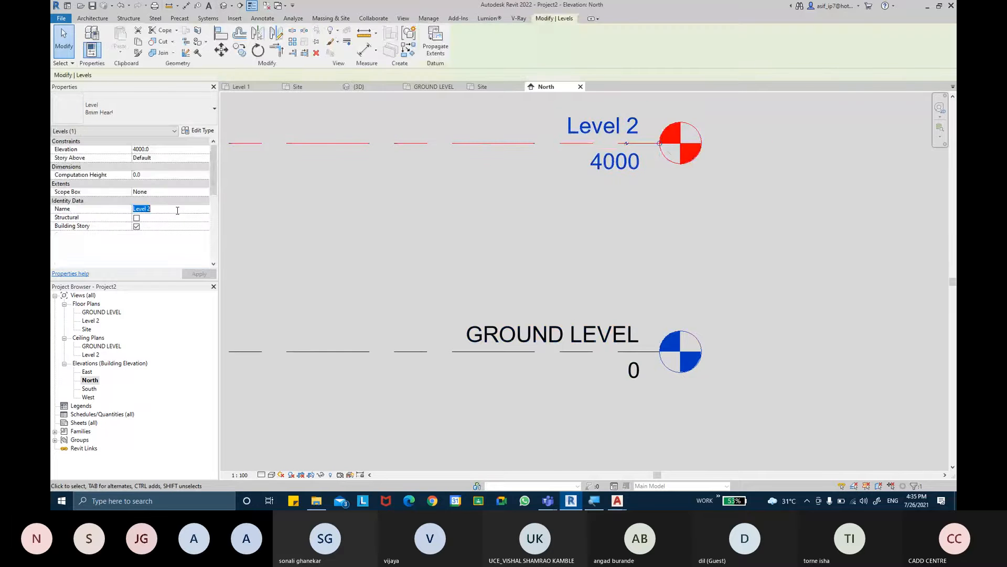
pyautogui.press('BackSpace')
pyautogui.press('Return')
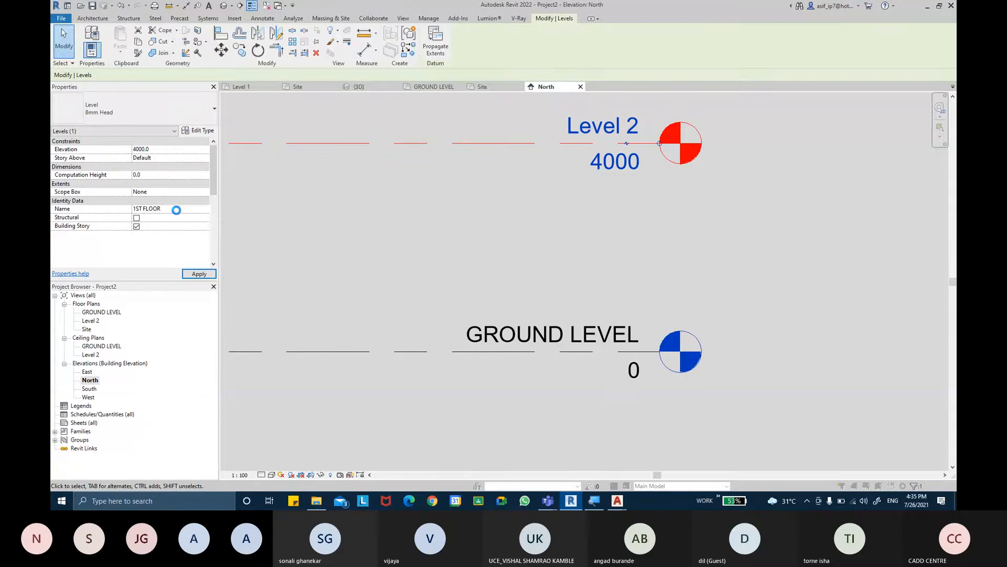
pyautogui.press('Left')
pyautogui.press('Return')
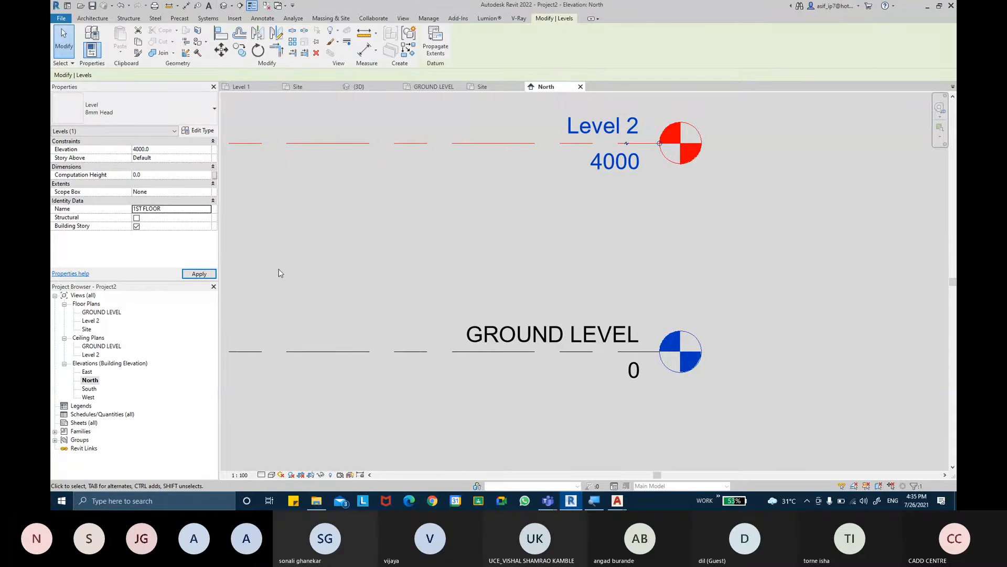
pyautogui.click(206, 276)
pyautogui.click(427, 243)
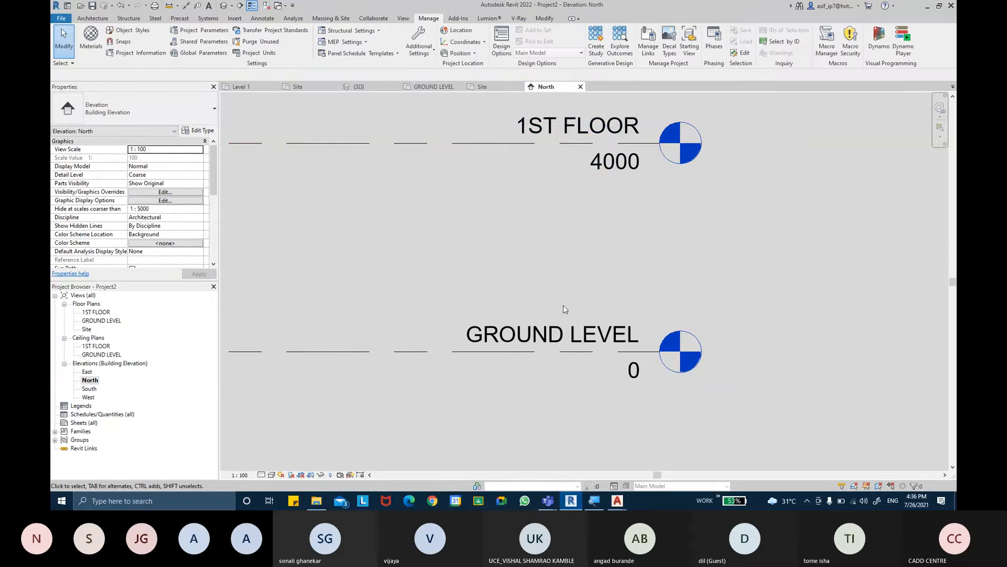
# - Add a level 600 mm above GROUND LEVEL by picking the existing level line with an offset
pyautogui.moveTo(662, 256); pyautogui.dragTo(656, 376, button='middle')
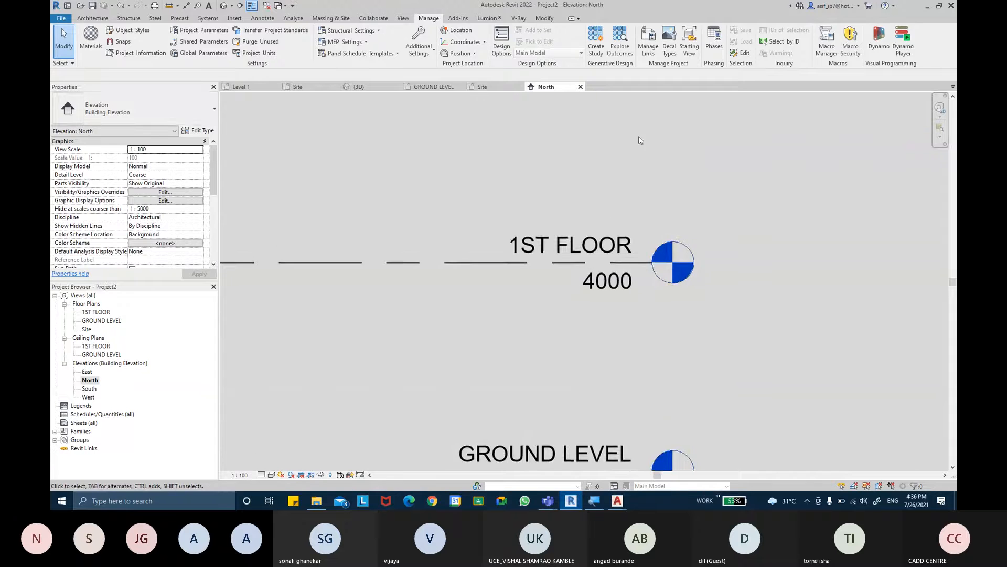
pyautogui.moveTo(643, 136); pyautogui.dragTo(647, 211, button='middle')
pyautogui.scroll(-1, 650, 182)
pyautogui.moveTo(651, 159); pyautogui.dragTo(633, 181, button='middle')
pyautogui.scroll(-1, 652, 239)
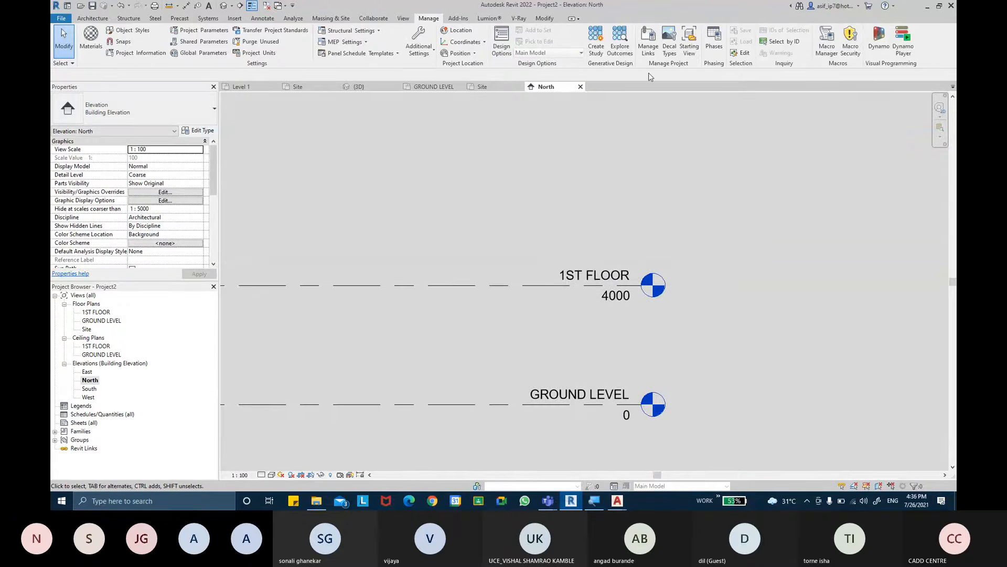
pyautogui.click(94, 20)
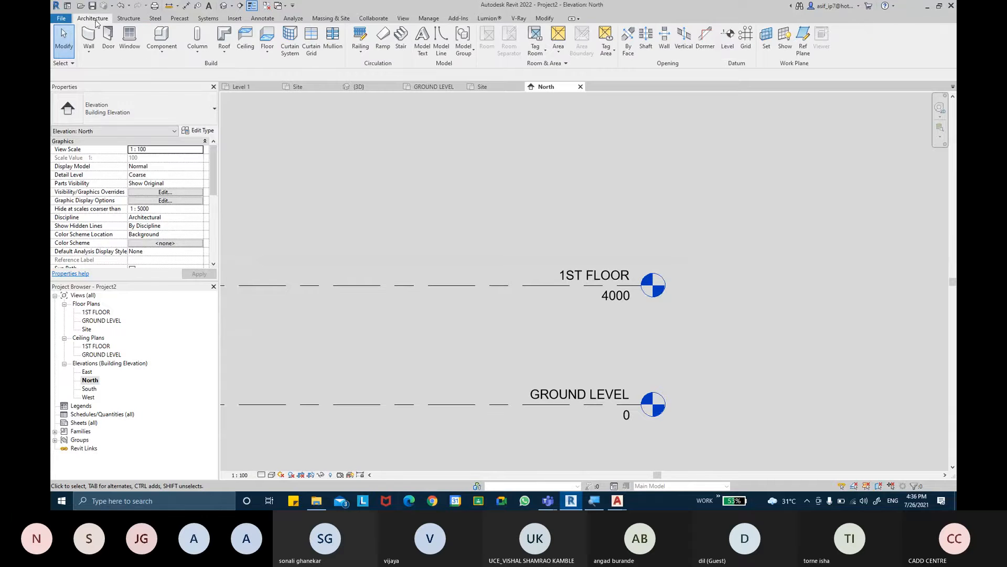
pyautogui.click(727, 42)
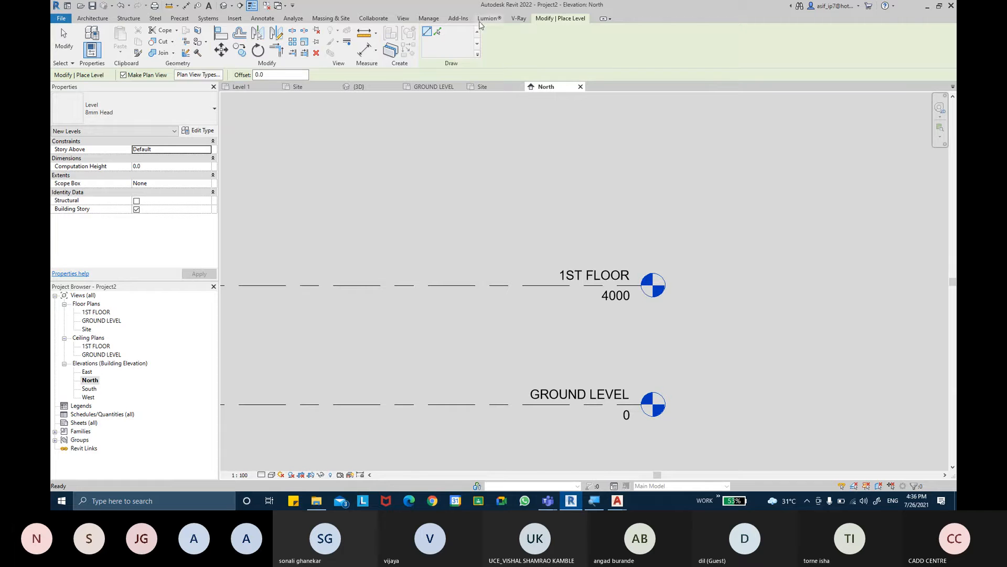
pyautogui.click(439, 33)
pyautogui.click(269, 75)
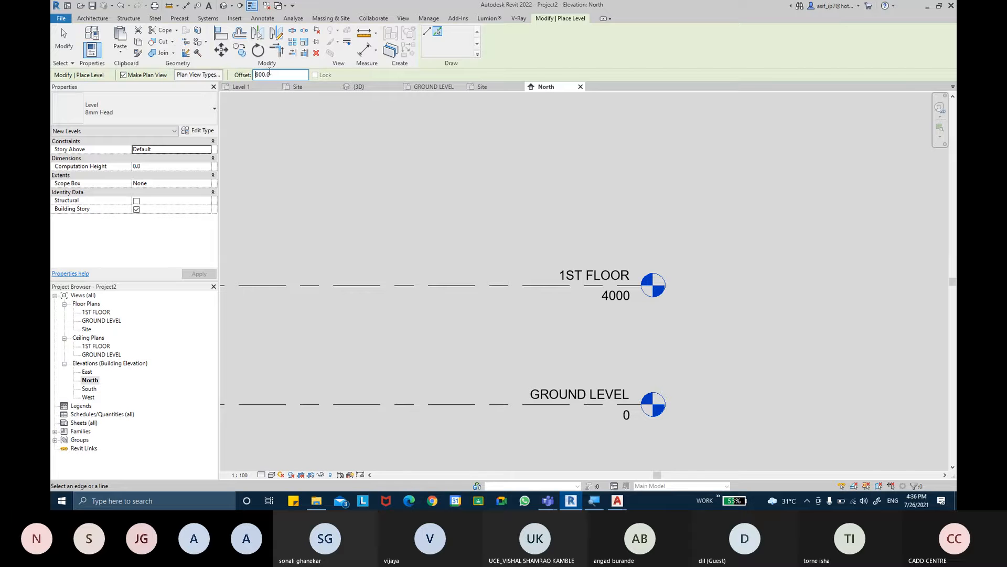
pyautogui.click(431, 405)
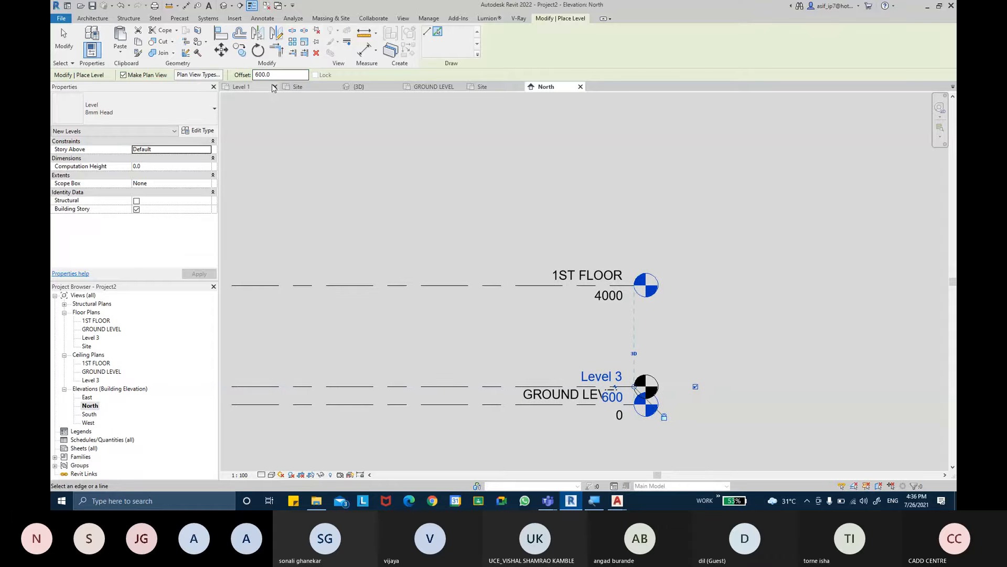
# - Add three successive levels above 1ST FLOOR, each picked from the level below with a 3500 mm offset
pyautogui.doubleClick(257, 74)
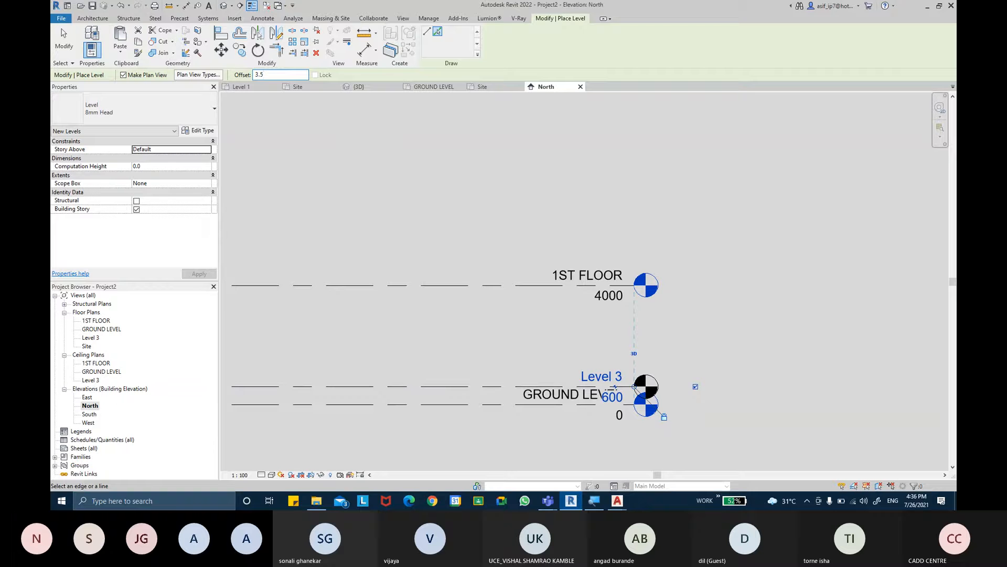
pyautogui.click(498, 284)
pyautogui.moveTo(500, 223); pyautogui.dragTo(525, 294, button='middle')
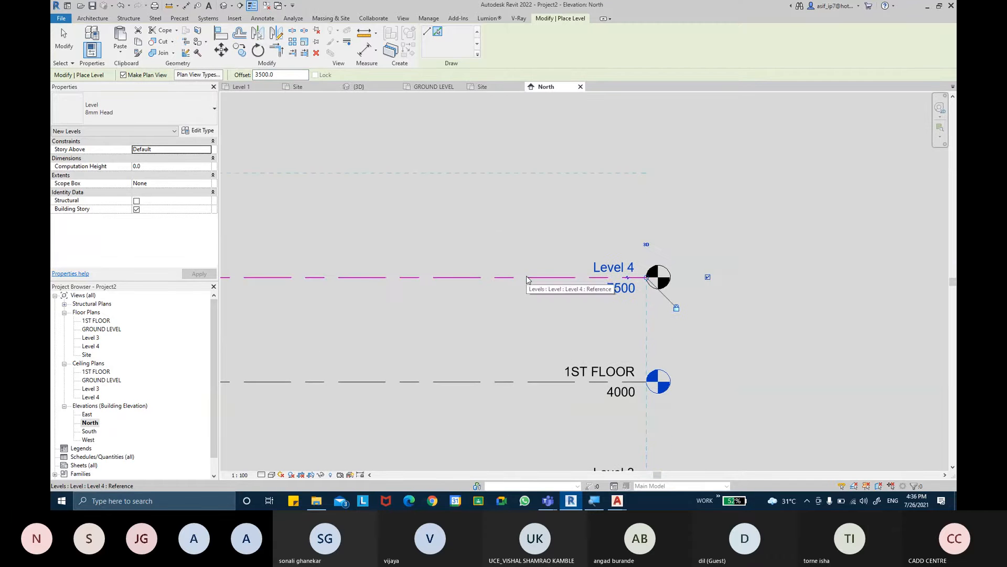
pyautogui.click(529, 276)
pyautogui.moveTo(530, 245); pyautogui.dragTo(526, 301, button='middle')
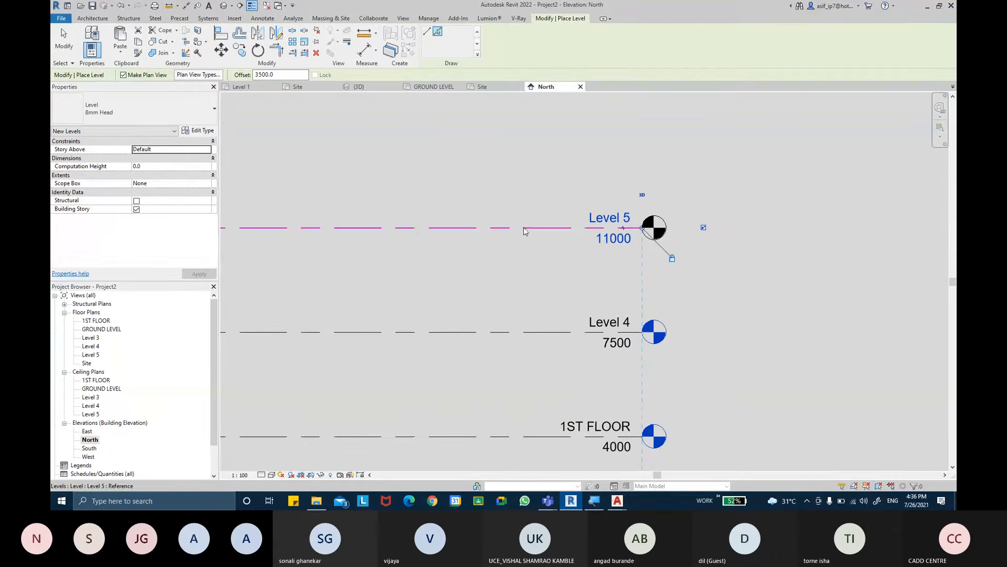
pyautogui.click(524, 226)
pyautogui.press('Escape')
pyautogui.press('Escape')
# - Rename Level 3, at 600 mm, as GROUND FLOOR, together with its corresponding views
pyautogui.scroll(-2, 530, 269)
pyautogui.moveTo(529, 268); pyautogui.dragTo(570, 277, button='middle')
pyautogui.scroll(1, 536, 332)
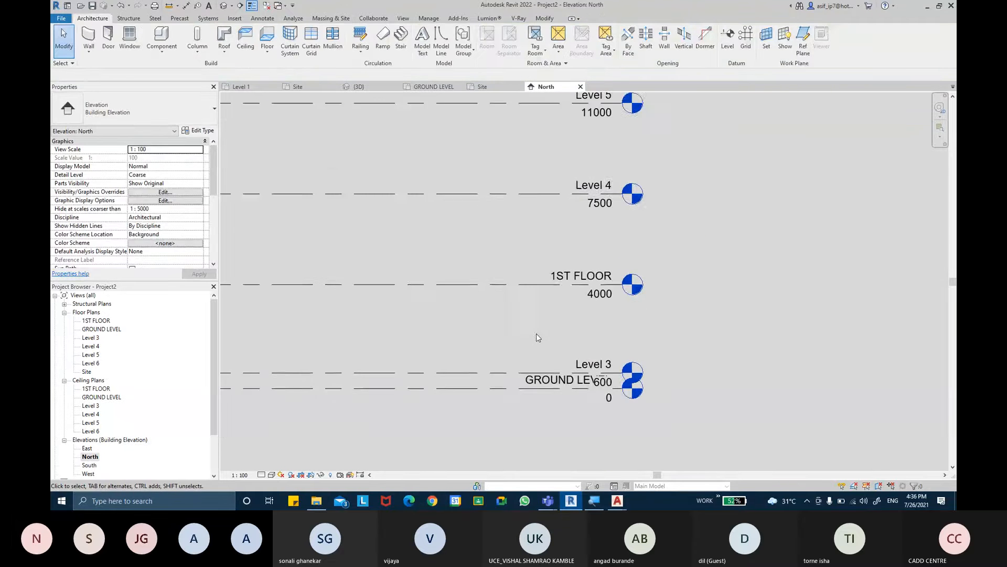
pyautogui.click(512, 350)
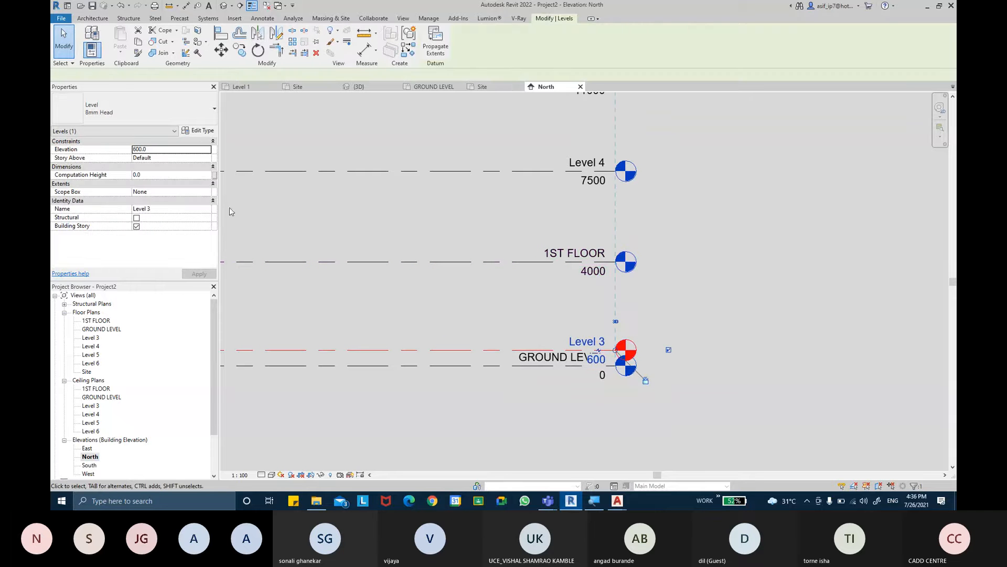
pyautogui.click(174, 209)
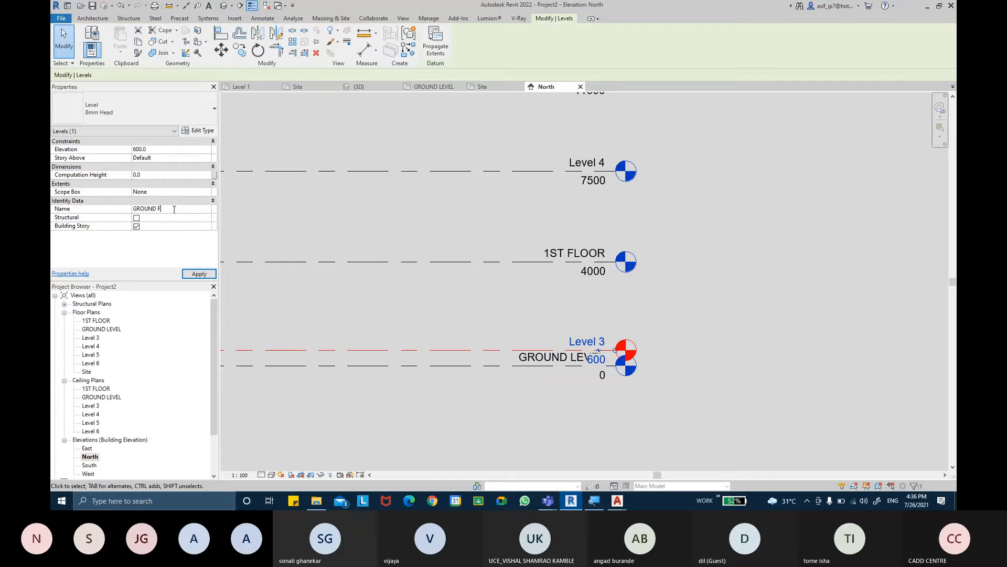
pyautogui.press('Return')
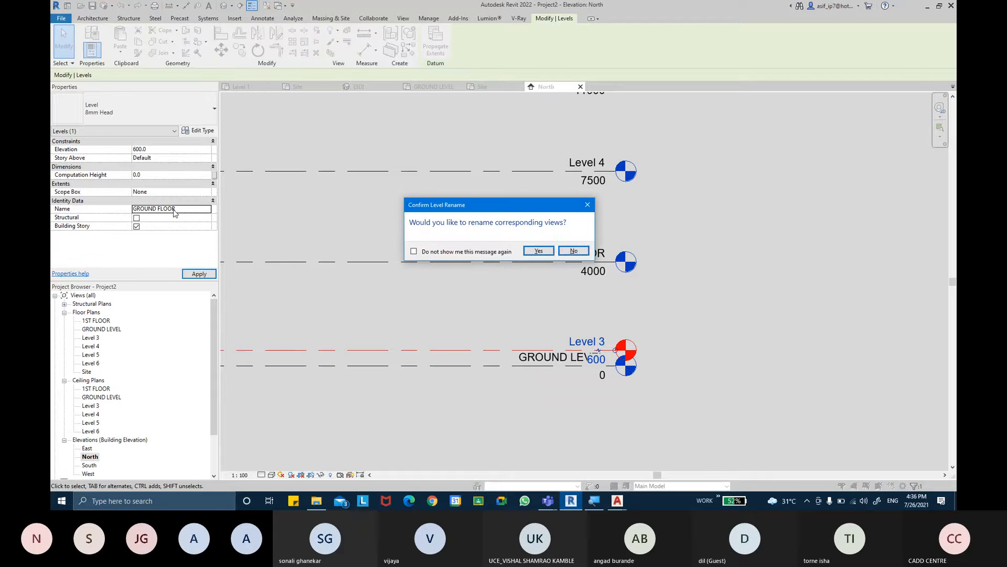
pyautogui.press('Return')
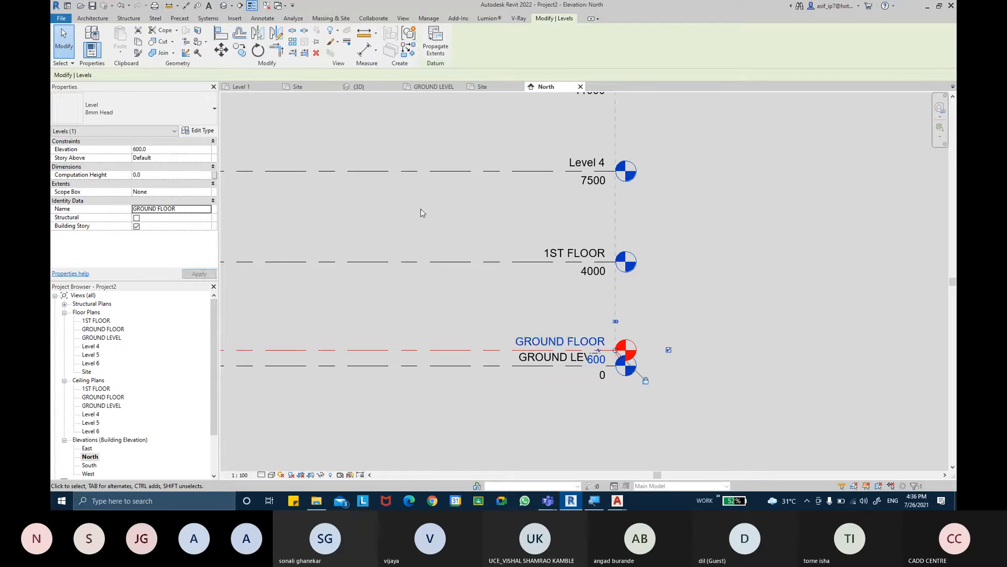
pyautogui.click(421, 214)
# - Add an elbow to the GROUND LEVEL head and lower the head clear of the GROUND FLOOR label
pyautogui.moveTo(429, 220); pyautogui.dragTo(436, 251, button='middle')
pyautogui.scroll(1, 580, 388)
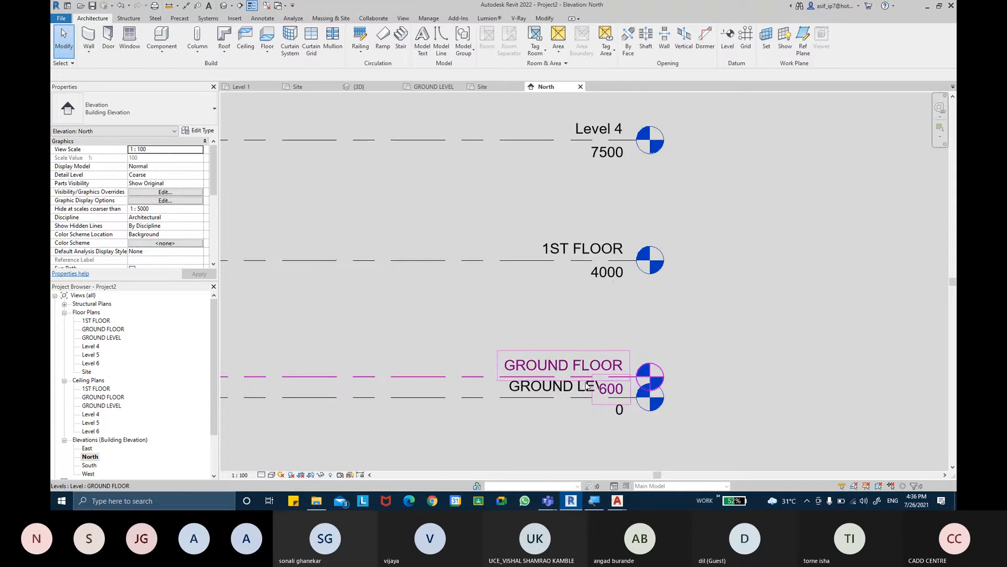
pyautogui.scroll(1, 586, 386)
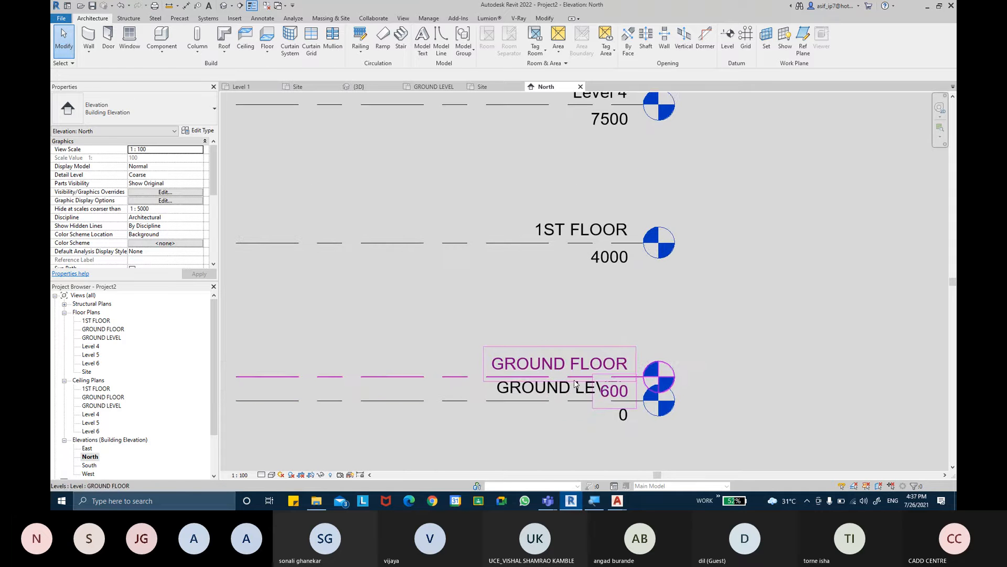
pyautogui.click(441, 401)
pyautogui.click(618, 401)
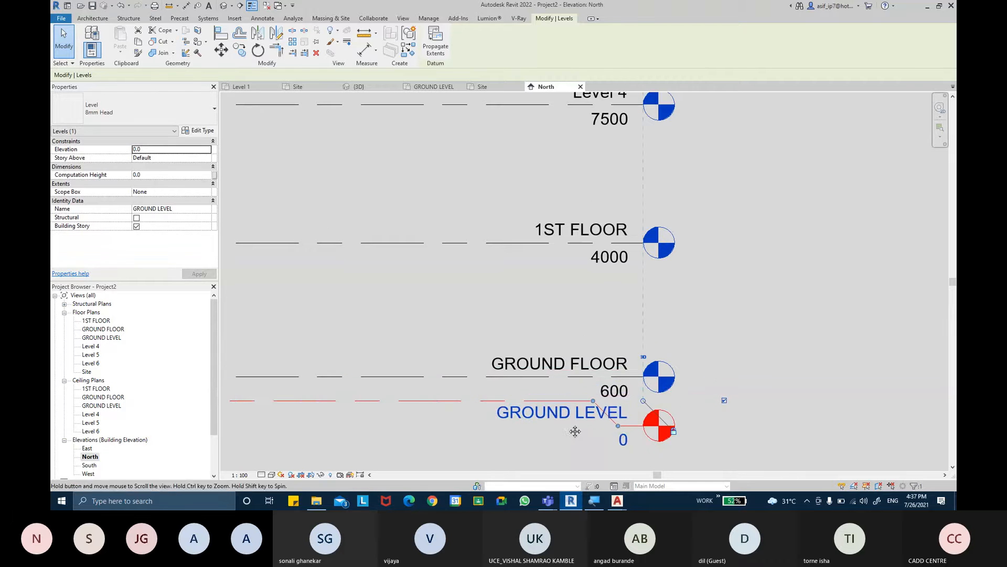
pyautogui.moveTo(575, 432); pyautogui.dragTo(525, 362, button='middle')
pyautogui.moveTo(568, 356); pyautogui.dragTo(569, 370)
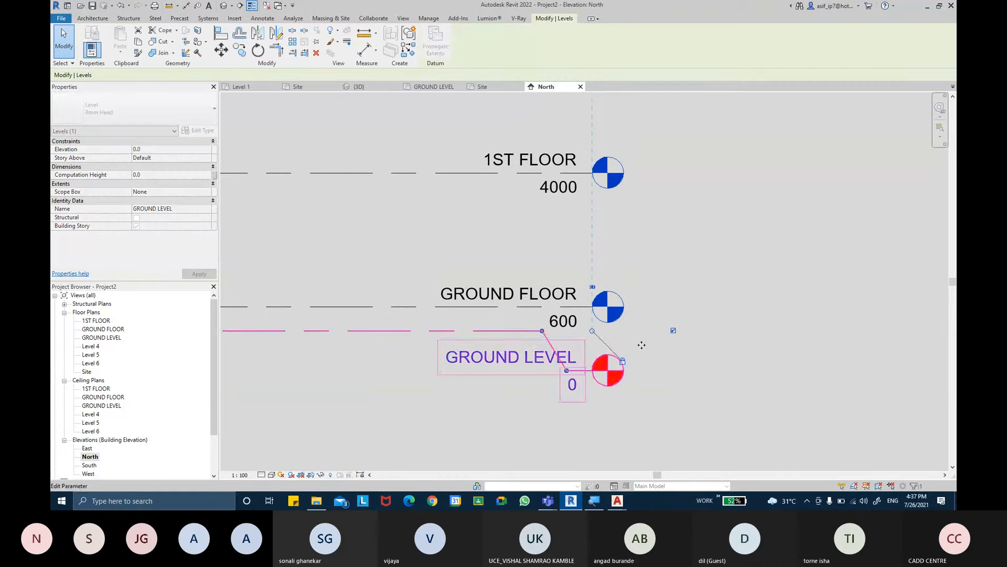
pyautogui.click(681, 310)
pyautogui.moveTo(685, 306); pyautogui.dragTo(688, 324, button='middle')
# - Add an elbow to the GROUND FLOOR head and raise the head above its level line
pyautogui.click(474, 331)
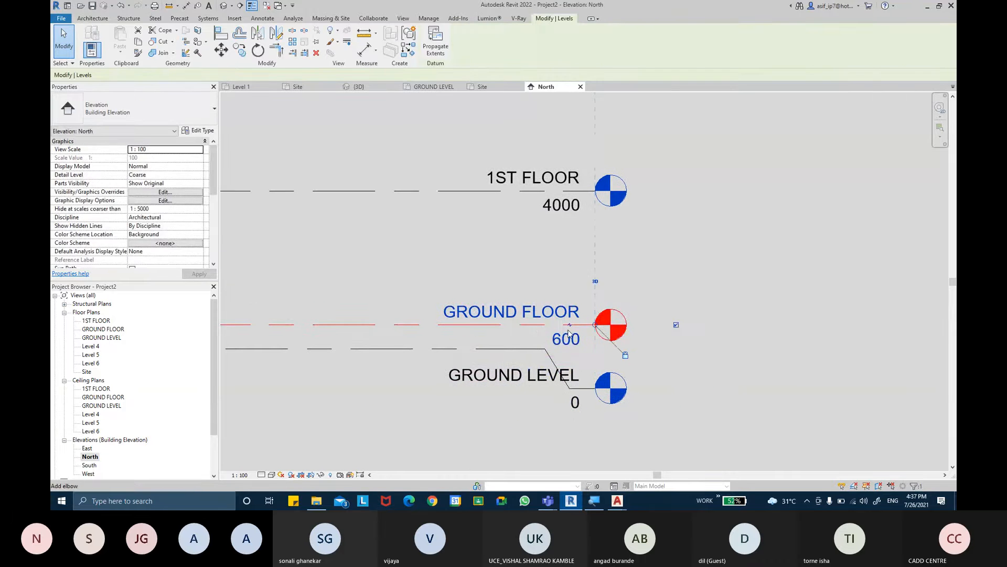
pyautogui.click(569, 327)
pyautogui.moveTo(571, 350); pyautogui.dragTo(577, 302)
pyautogui.click(692, 308)
# - Rename Level 4, the level directly above 1ST FLOOR, as 2ND FLOOR, together with its corresponding views
pyautogui.scroll(-3, 715, 266)
pyautogui.moveTo(757, 227); pyautogui.dragTo(771, 278, button='middle')
pyautogui.scroll(-2, 770, 275)
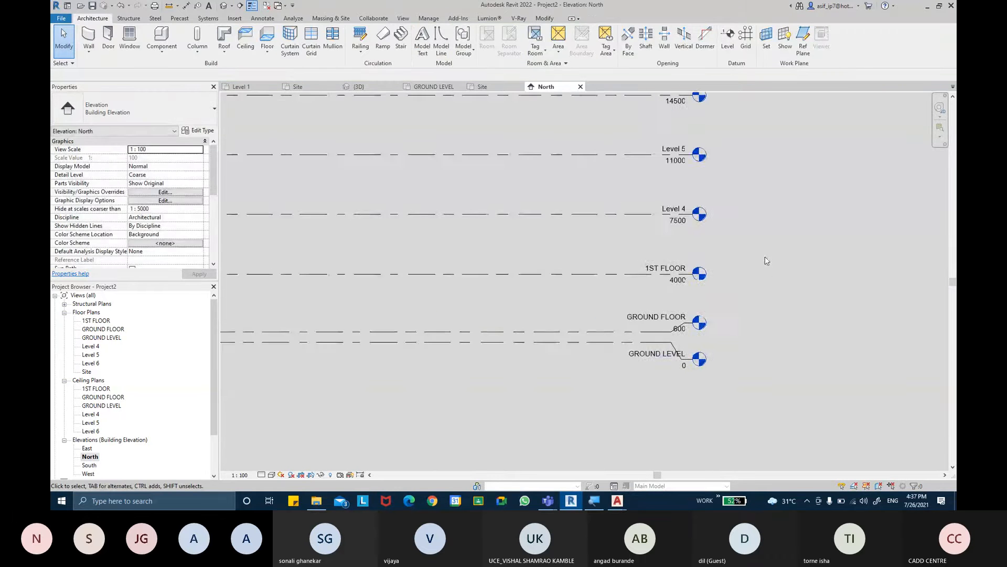
pyautogui.moveTo(763, 199); pyautogui.dragTo(750, 228, button='middle')
pyautogui.click(617, 285)
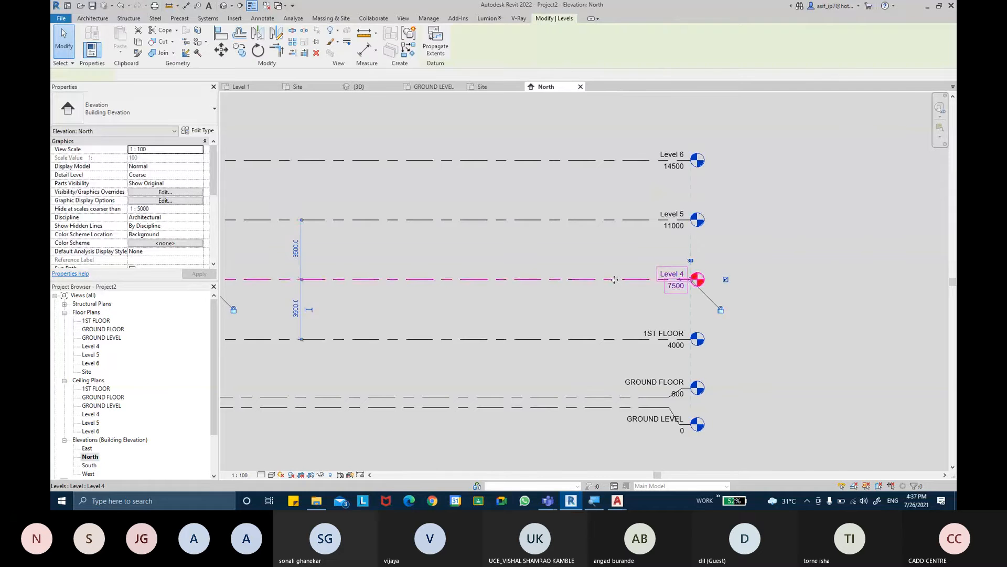
pyautogui.click(169, 211)
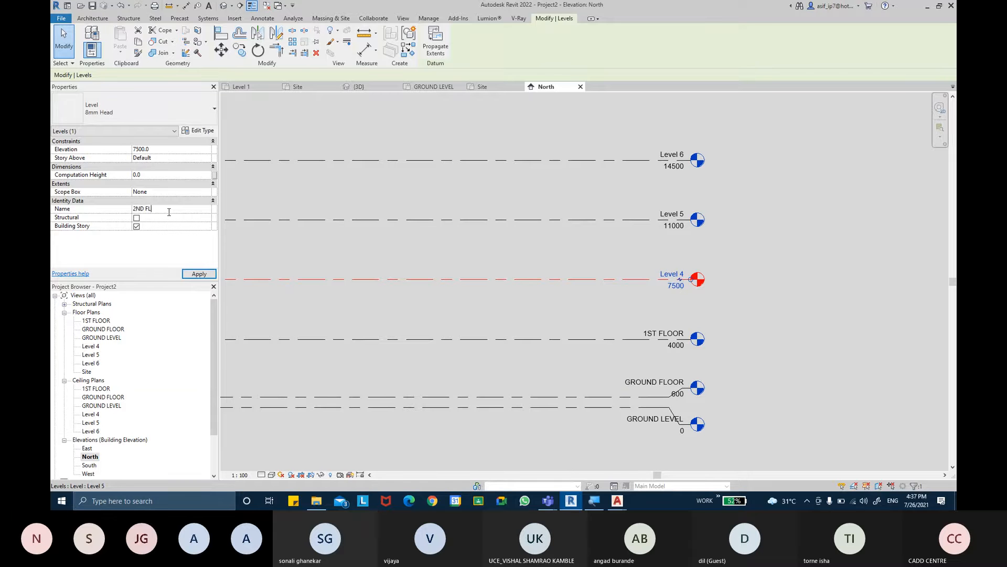
pyautogui.press('Return')
pyautogui.press('Left')
pyautogui.press('Return')
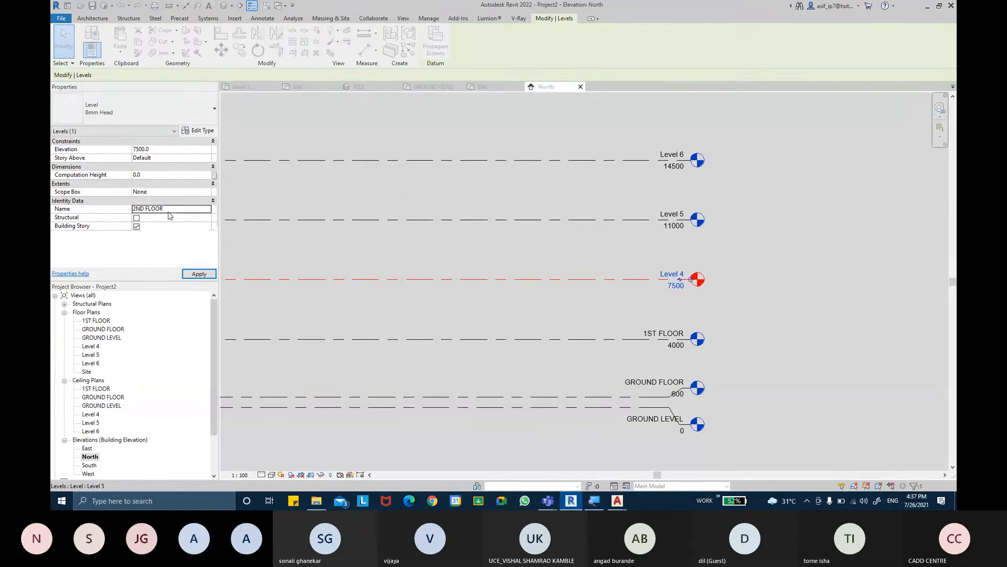
# - Rename Level 5 as TERRACE FLOOR, together with its corresponding views
pyautogui.moveTo(566, 229); pyautogui.dragTo(573, 249, button='middle')
pyautogui.click(574, 249)
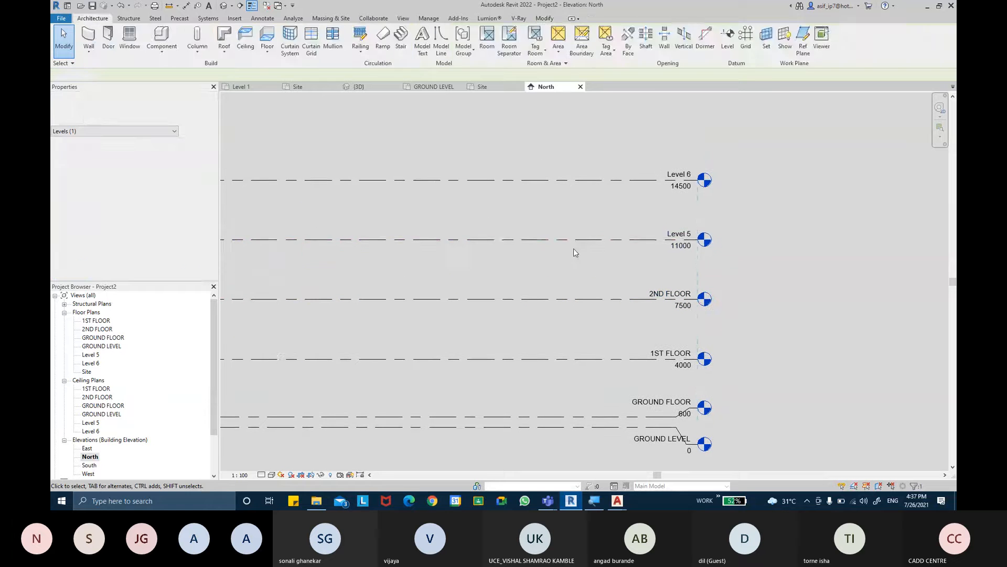
pyautogui.click(575, 242)
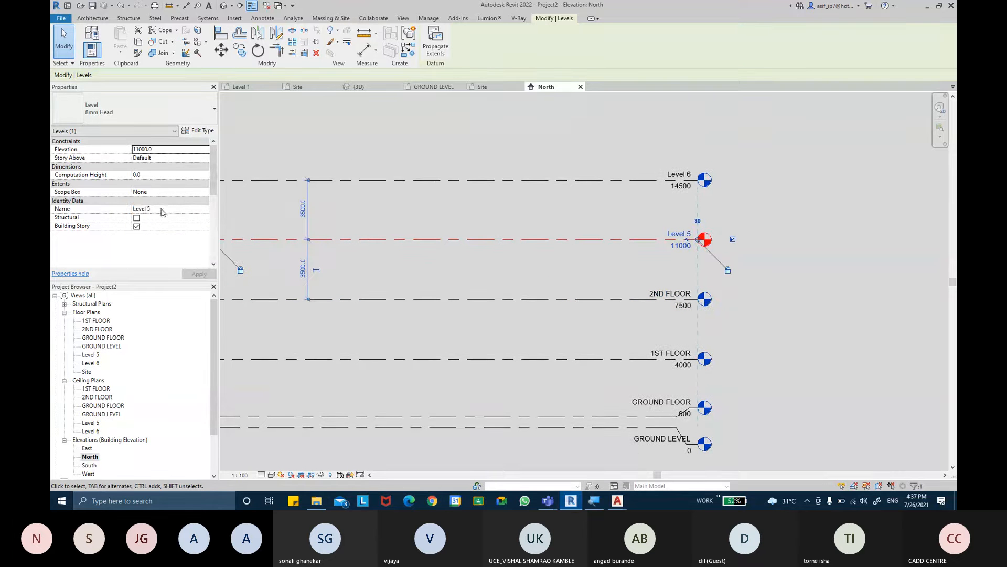
pyautogui.click(162, 210)
pyautogui.press('BackSpace')
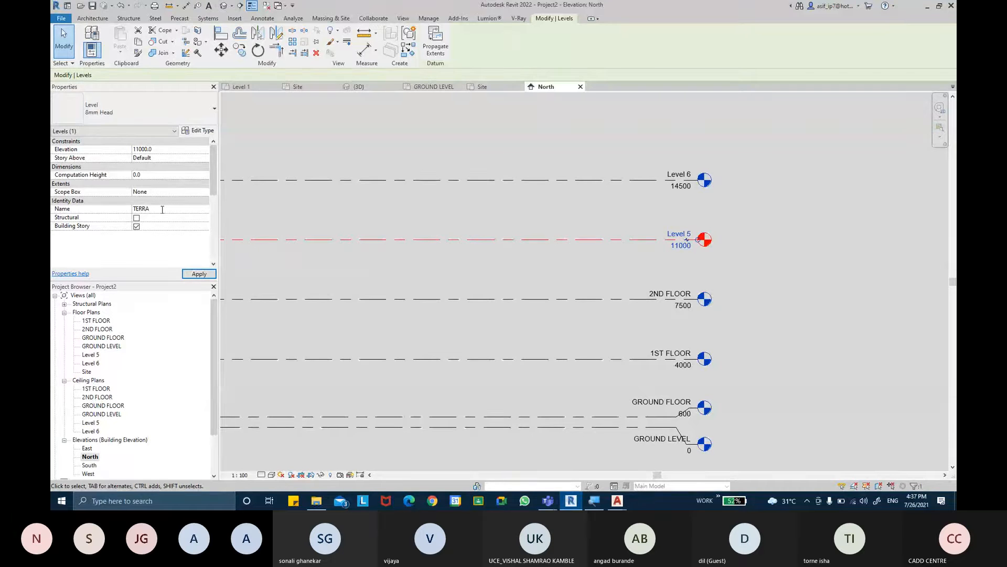
pyautogui.write('TERRACE FLOOR')
pyautogui.press('Return')
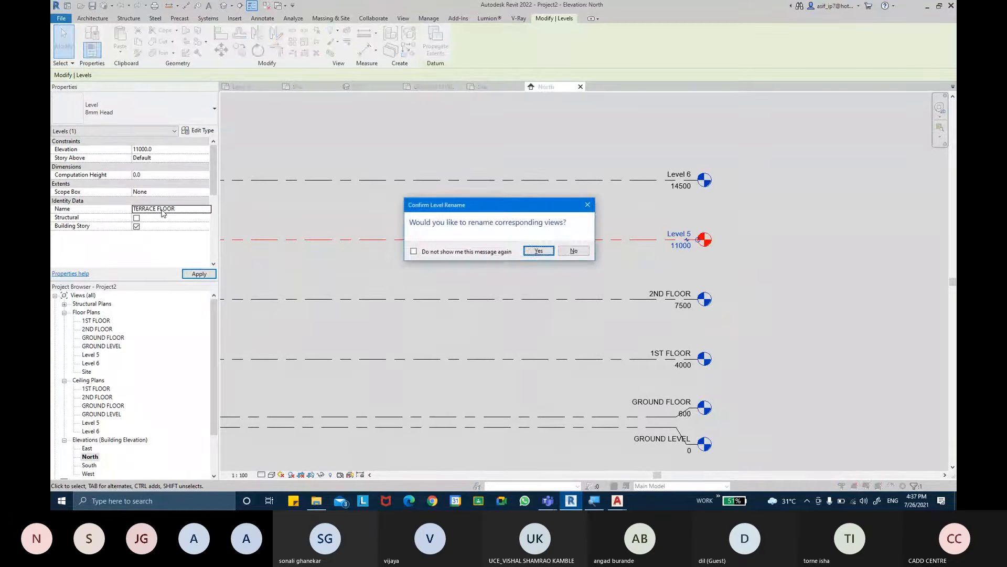
pyautogui.press('Return')
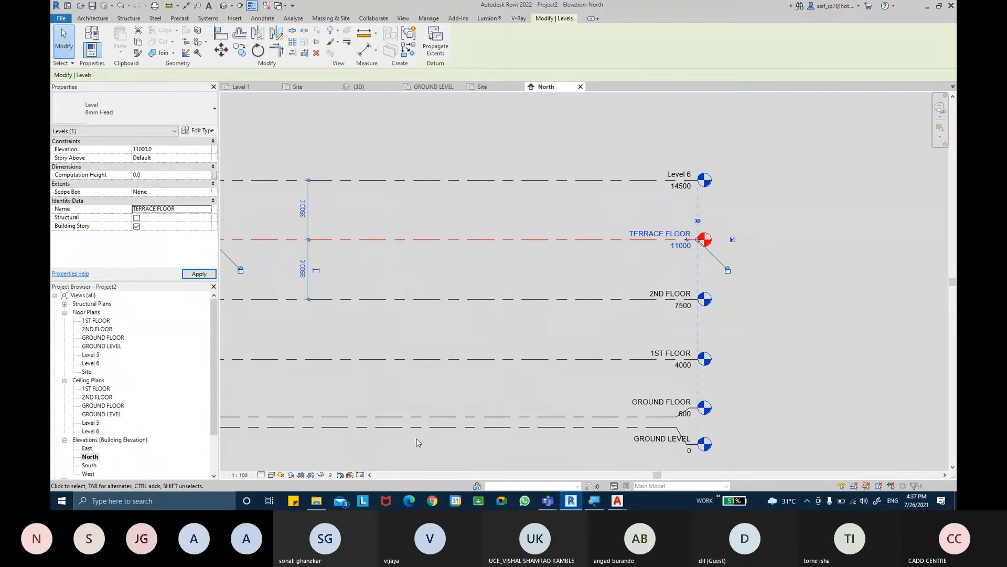
pyautogui.moveTo(551, 500)
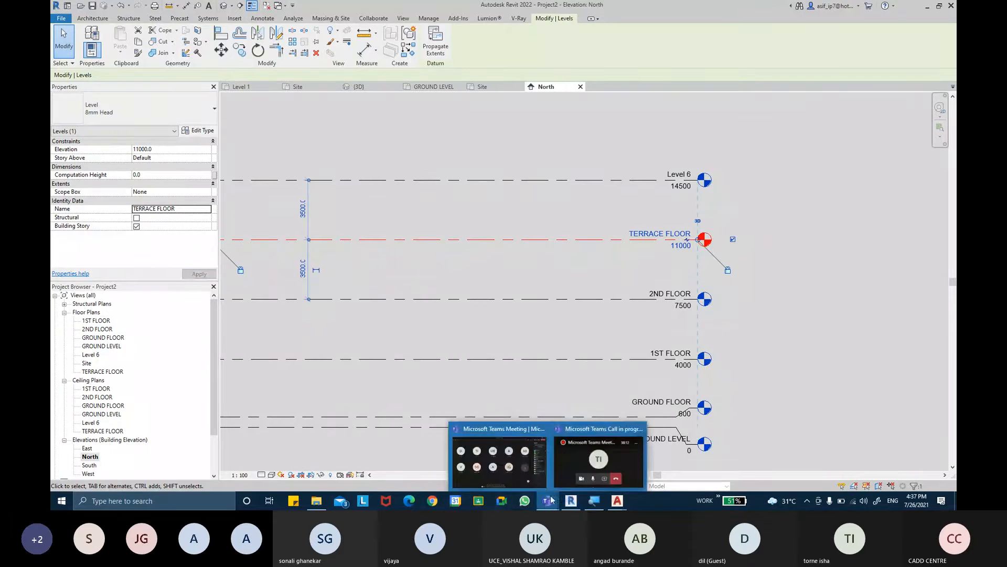
pyautogui.click(531, 459)
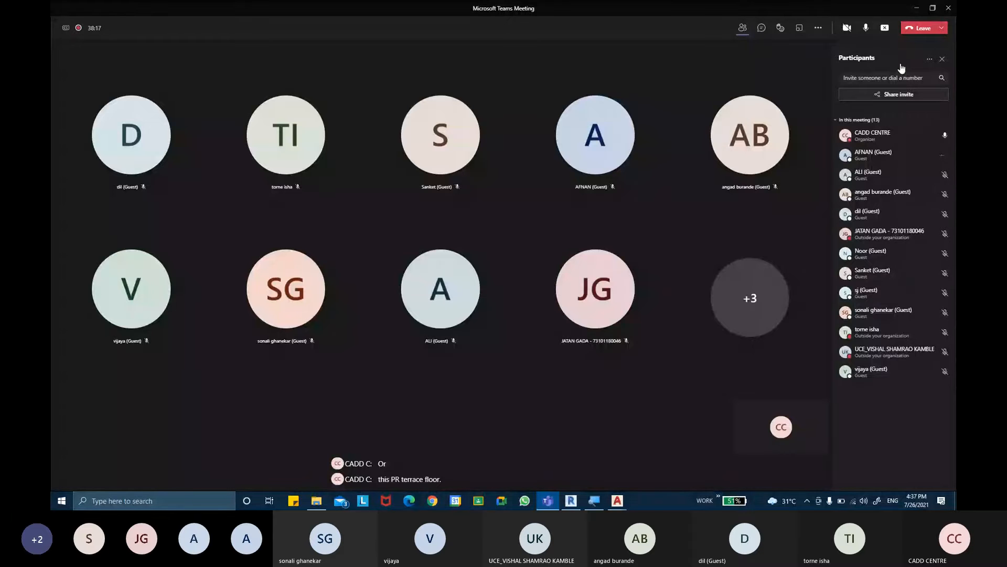
pyautogui.click(913, 8)
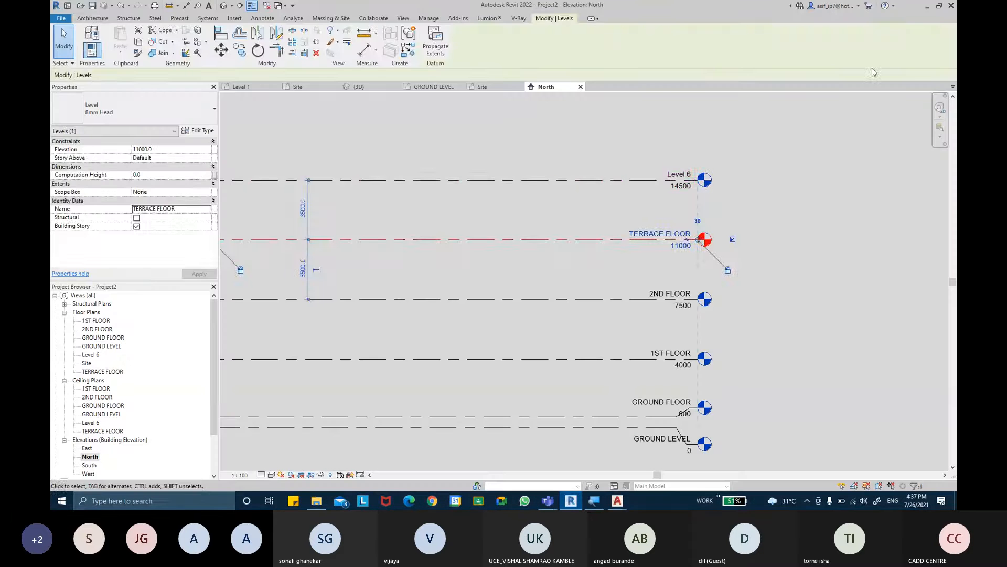
# - Rename Level 6, the topmost level, as TERRACE HEAD LEVEL, together with its corresponding views
pyautogui.press('Escape')
pyautogui.press('Escape')
pyautogui.click(595, 188)
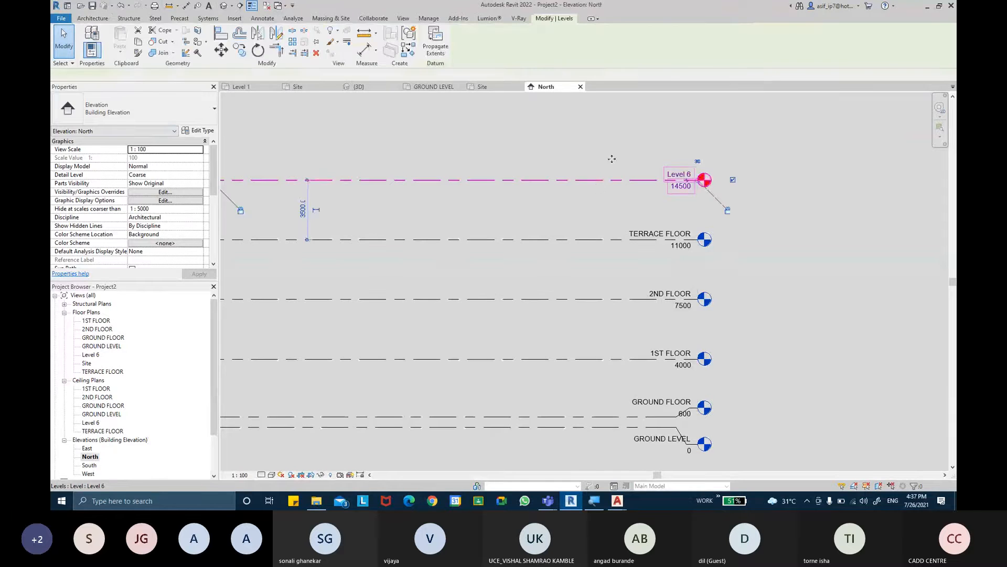
pyautogui.click(162, 208)
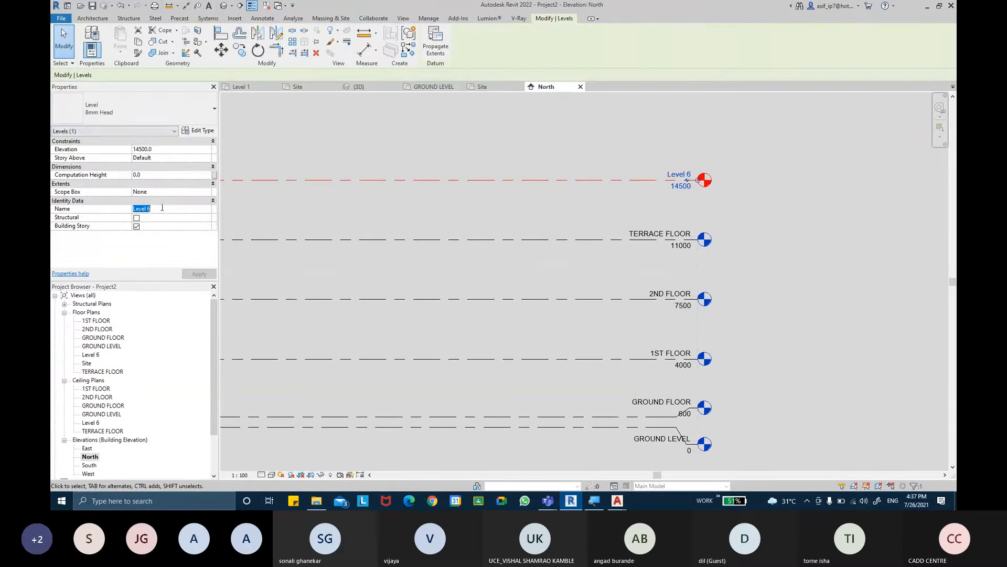
pyautogui.write('TERRACE HEAD LEVE')
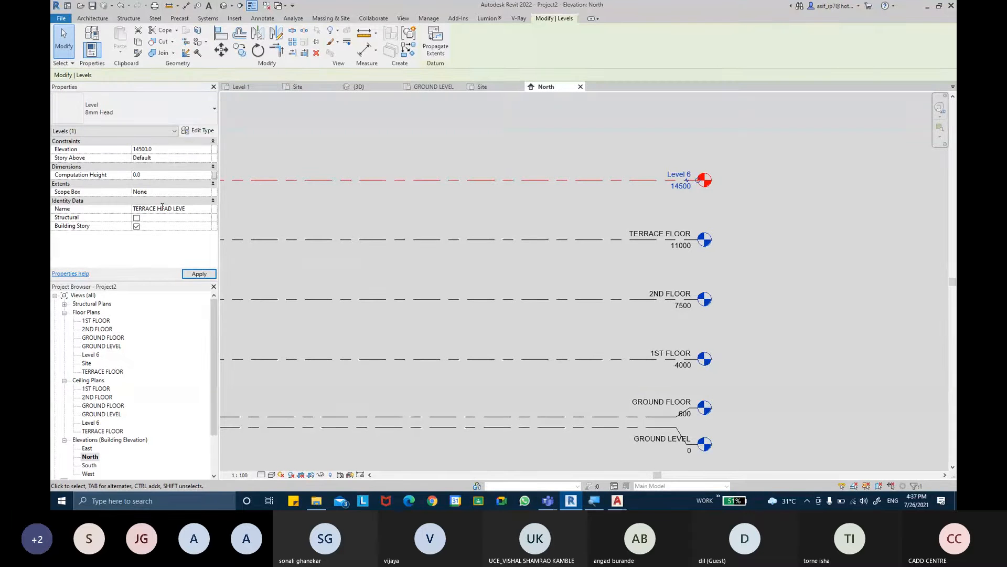
pyautogui.write('L')
pyautogui.press('Return')
pyautogui.press('Return')
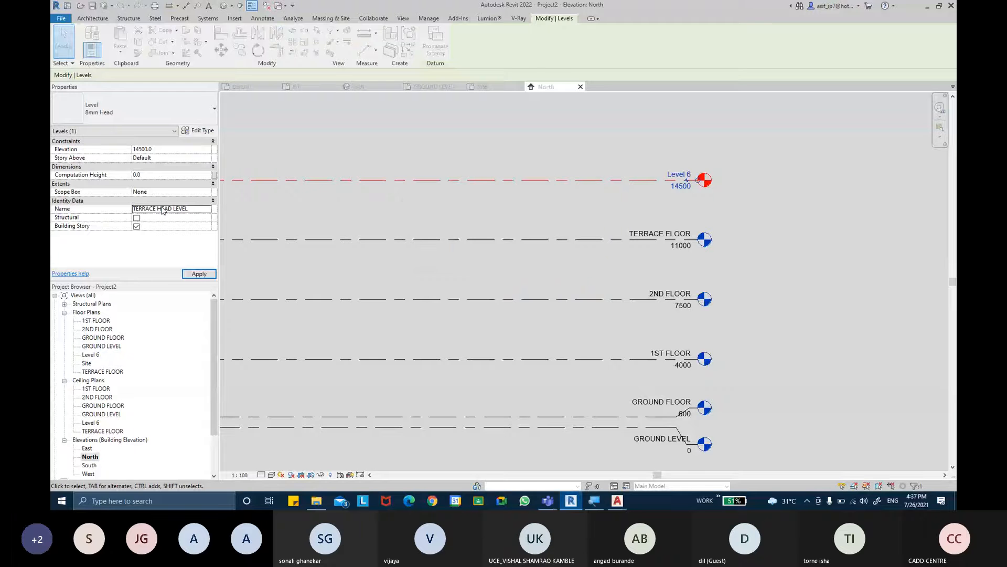
pyautogui.moveTo(751, 278); pyautogui.dragTo(747, 264, button='middle')
pyautogui.click(746, 264)
# - Place one continuous aligned dimension chain from GROUND LEVEL through every level up to TERRACE HEAD LEVEL, near the level heads
pyautogui.click(186, 5)
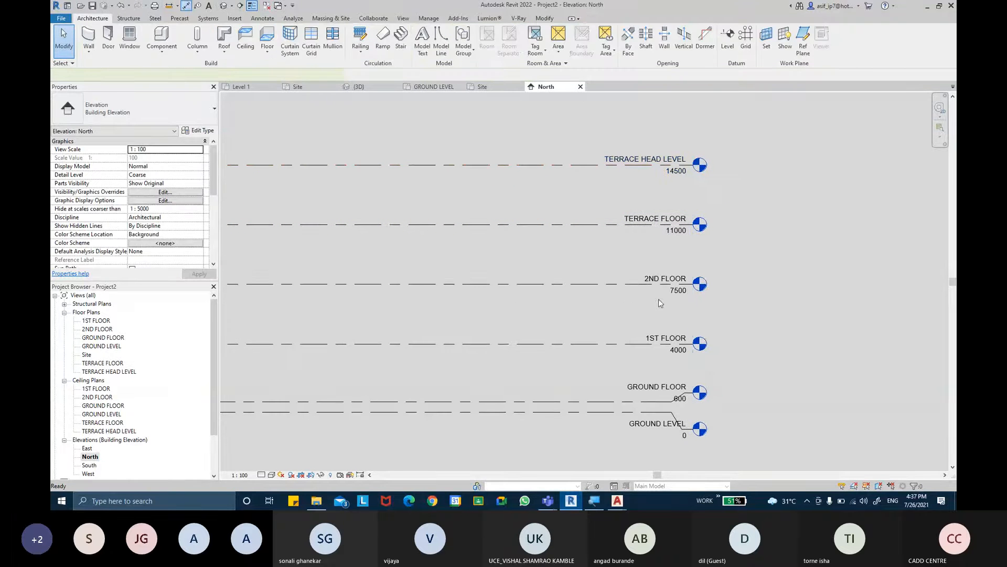
pyautogui.scroll(2, 656, 420)
pyautogui.click(586, 403)
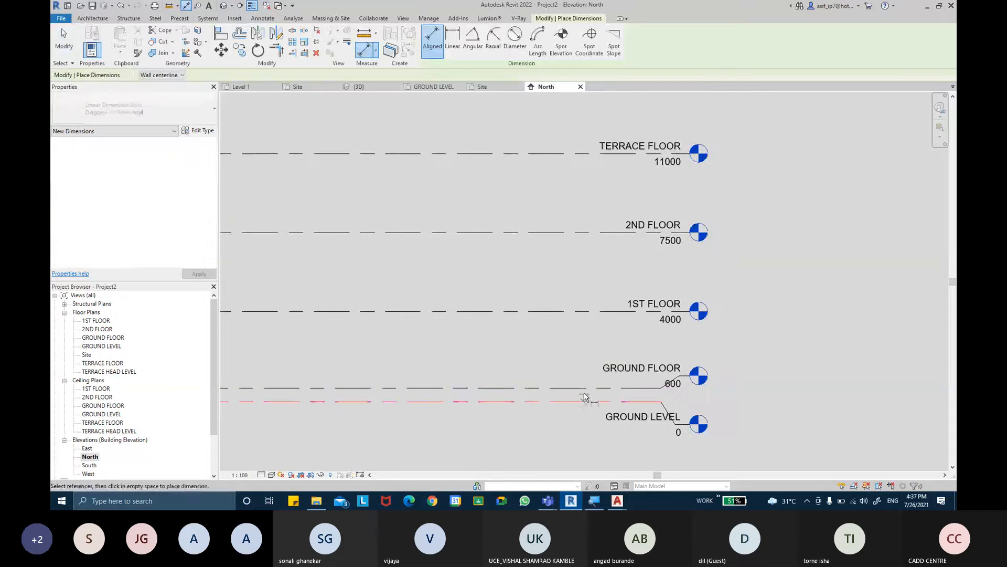
pyautogui.click(582, 388)
pyautogui.click(584, 313)
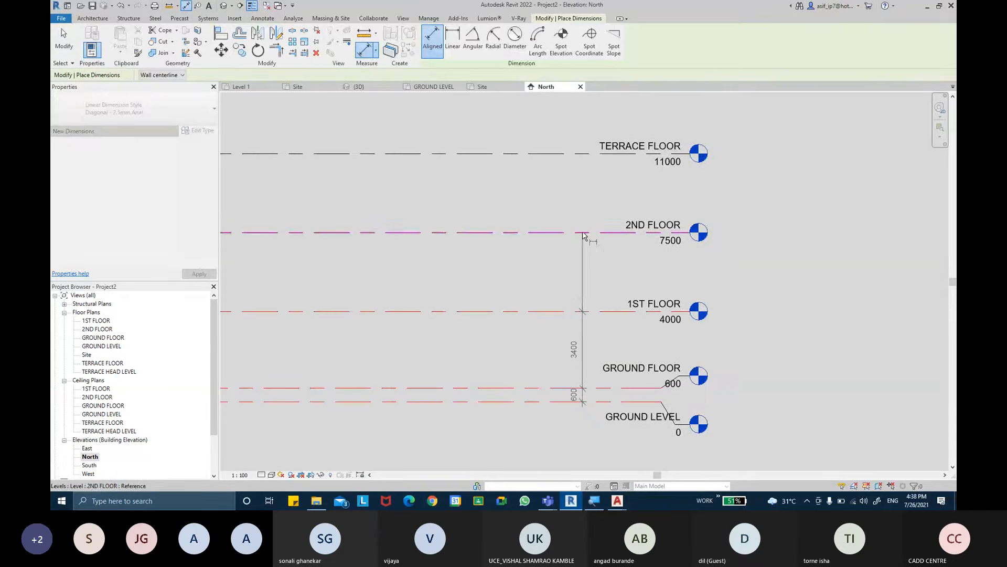
pyautogui.click(581, 232)
pyautogui.moveTo(580, 154); pyautogui.dragTo(575, 243, button='middle')
pyautogui.click(576, 242)
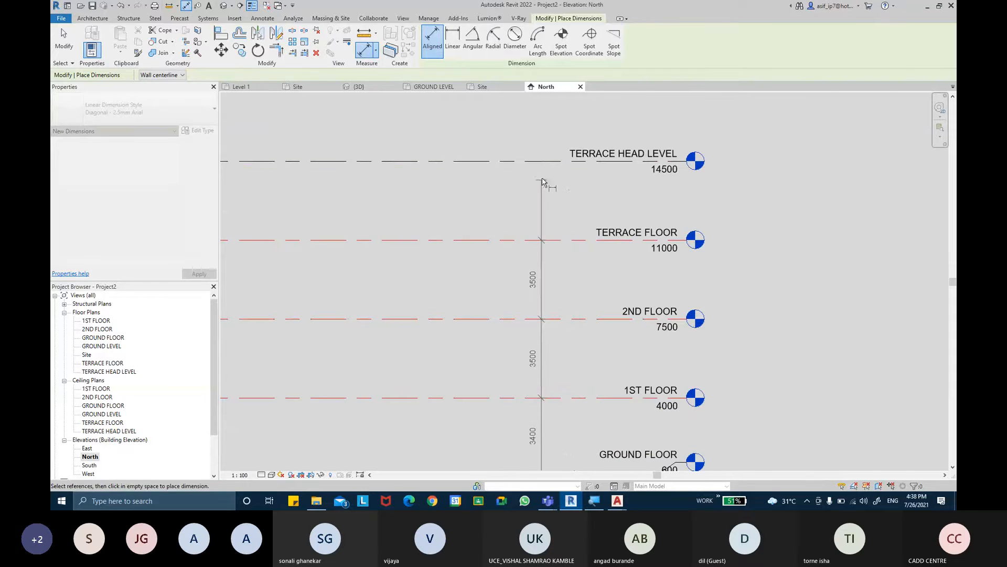
pyautogui.click(547, 160)
pyautogui.click(549, 146)
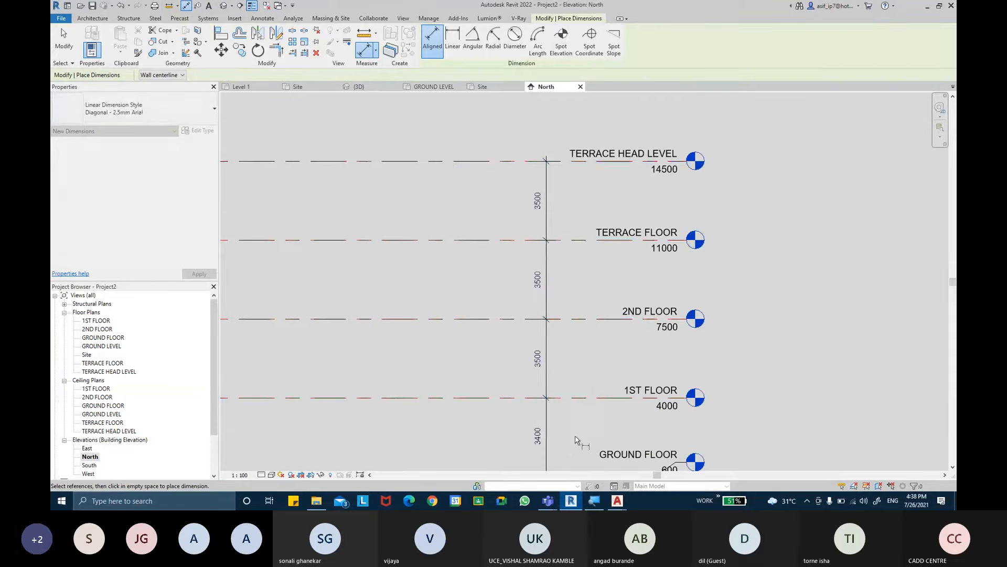
pyautogui.moveTo(579, 442); pyautogui.dragTo(567, 344, button='middle')
pyautogui.scroll(2, 574, 317)
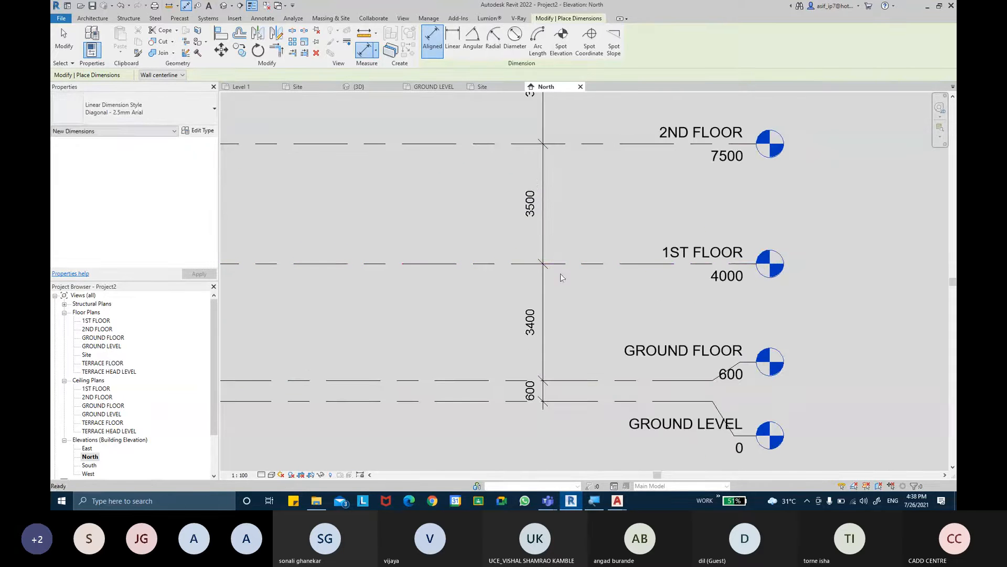
pyautogui.press('Escape')
pyautogui.press('Escape')
# - Lock the 600 mm segment and the three 3500 mm segments of the level dimension chain
pyautogui.click(599, 263)
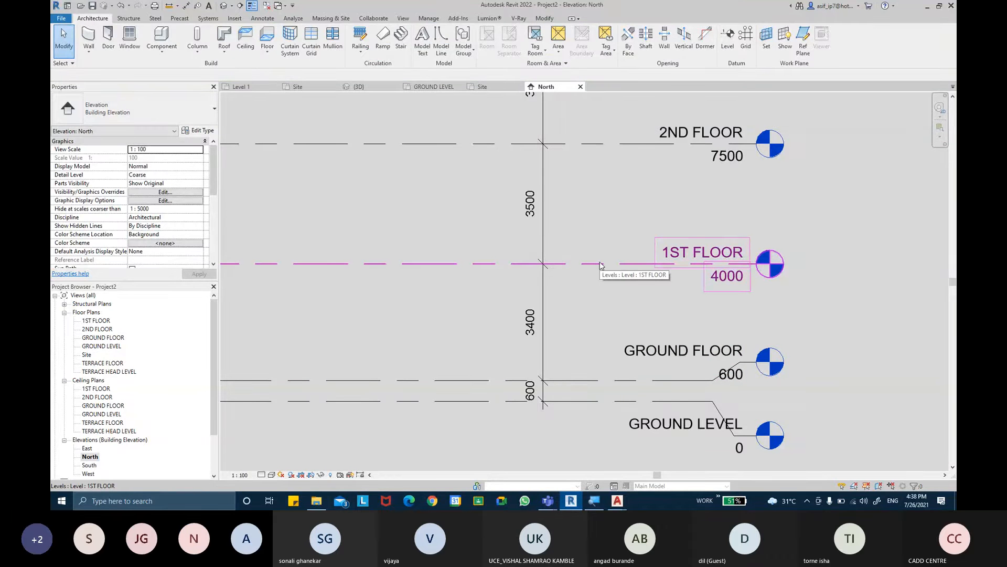
pyautogui.press('Escape')
pyautogui.click(544, 354)
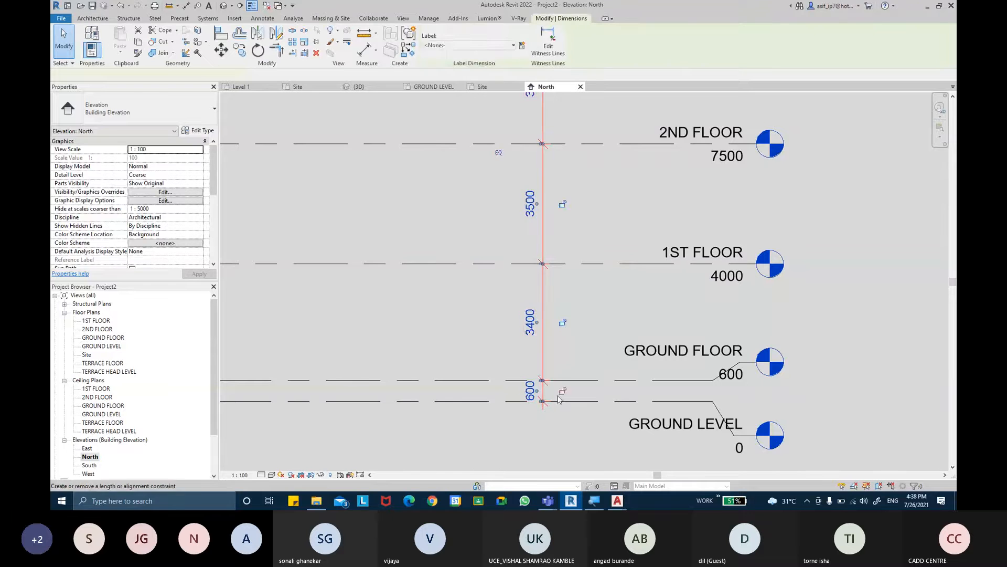
pyautogui.click(562, 205)
pyautogui.moveTo(583, 195); pyautogui.dragTo(598, 341, button='middle')
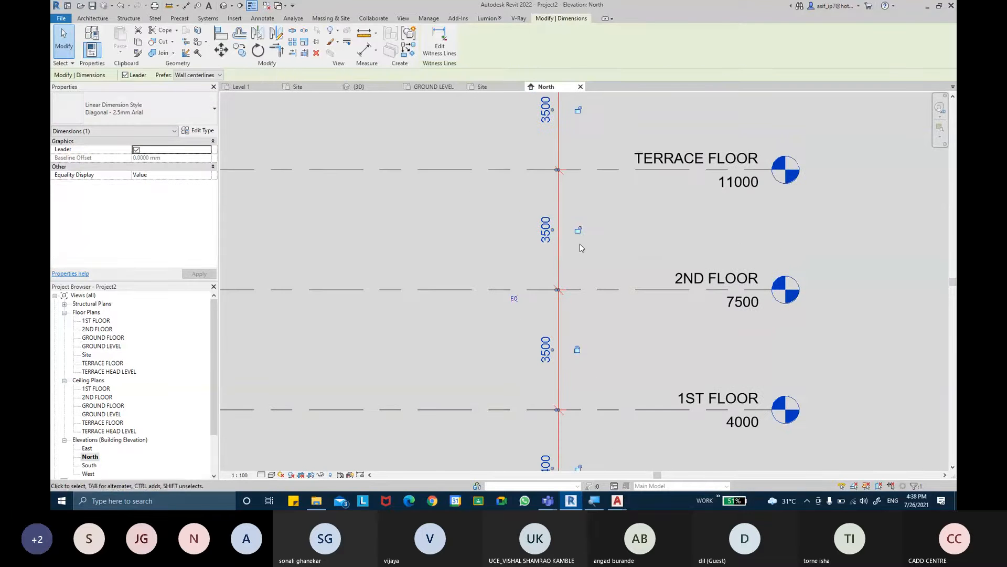
pyautogui.click(578, 230)
pyautogui.moveTo(598, 159); pyautogui.dragTo(597, 277, button='middle')
pyautogui.click(579, 228)
pyautogui.moveTo(623, 238); pyautogui.dragTo(618, 201, button='middle')
pyautogui.scroll(-1, 618, 205)
pyautogui.moveTo(632, 356); pyautogui.dragTo(619, 222, button='middle')
pyautogui.press('Escape')
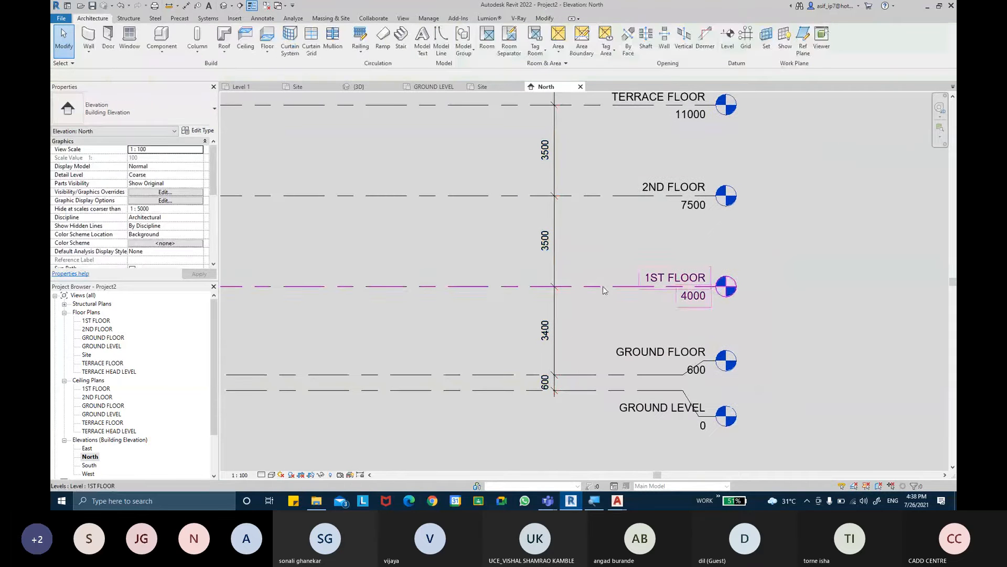
# - Set the distance from GROUND FLOOR to 1ST FLOOR to 3800 mm by moving the 1ST FLOOR level
pyautogui.click(603, 287)
pyautogui.click(544, 331)
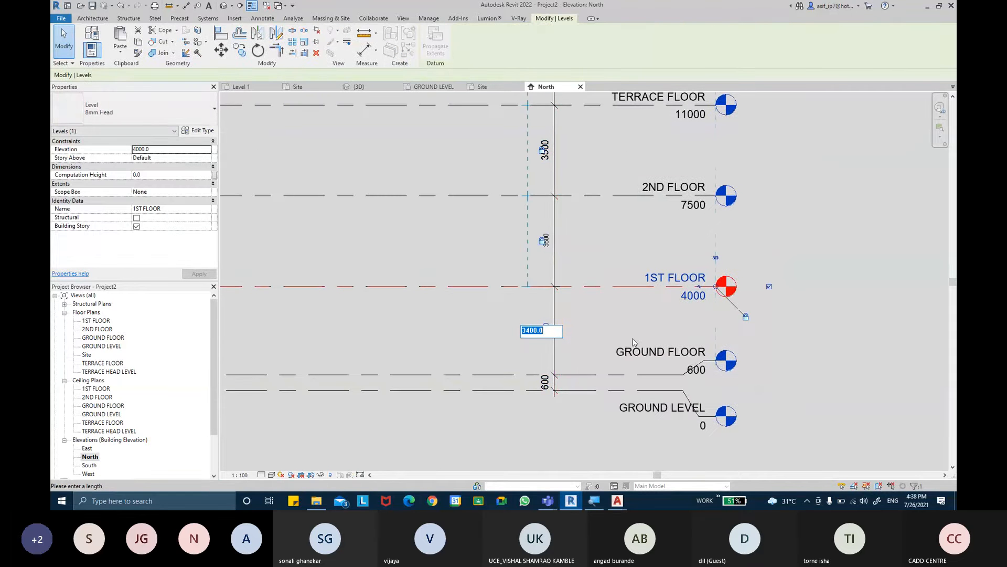
pyautogui.write('3.8')
pyautogui.press('Return')
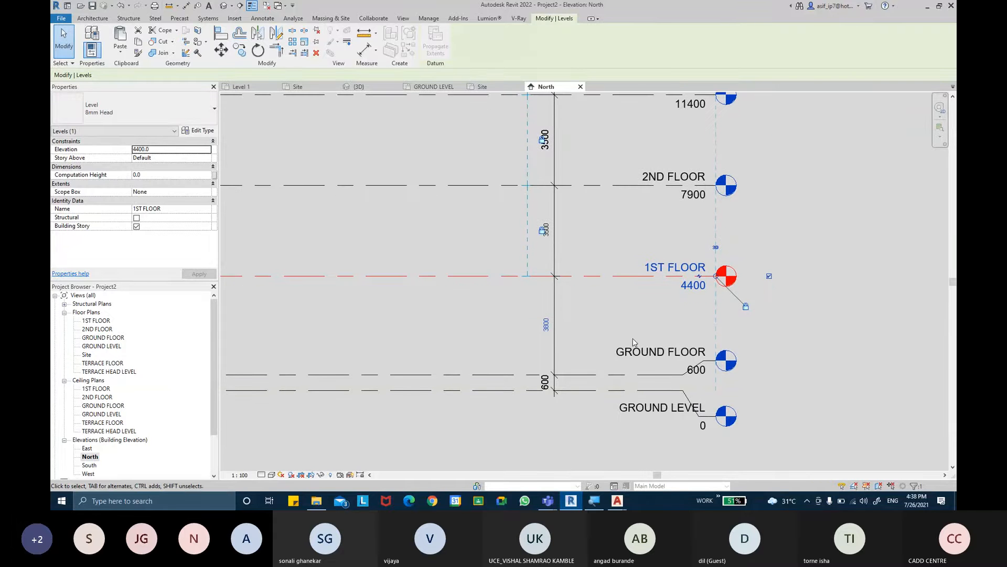
pyautogui.click(817, 310)
pyautogui.moveTo(817, 310); pyautogui.dragTo(814, 309, button='middle')
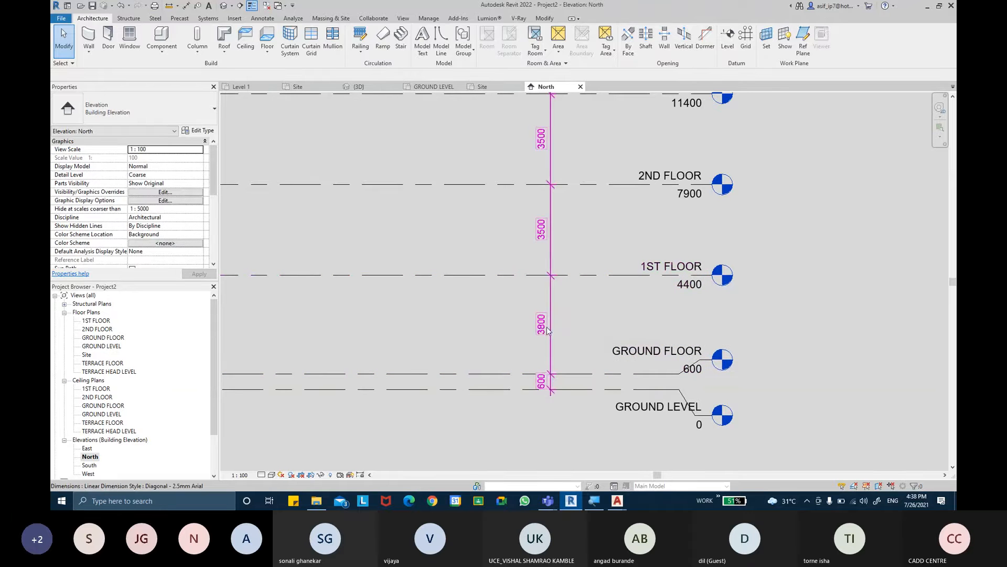
# - Examine the elevations of all levels and the lock states along the full level dimension chain
pyautogui.moveTo(573, 285); pyautogui.dragTo(581, 292, button='middle')
pyautogui.moveTo(590, 218); pyautogui.dragTo(593, 308, button='middle')
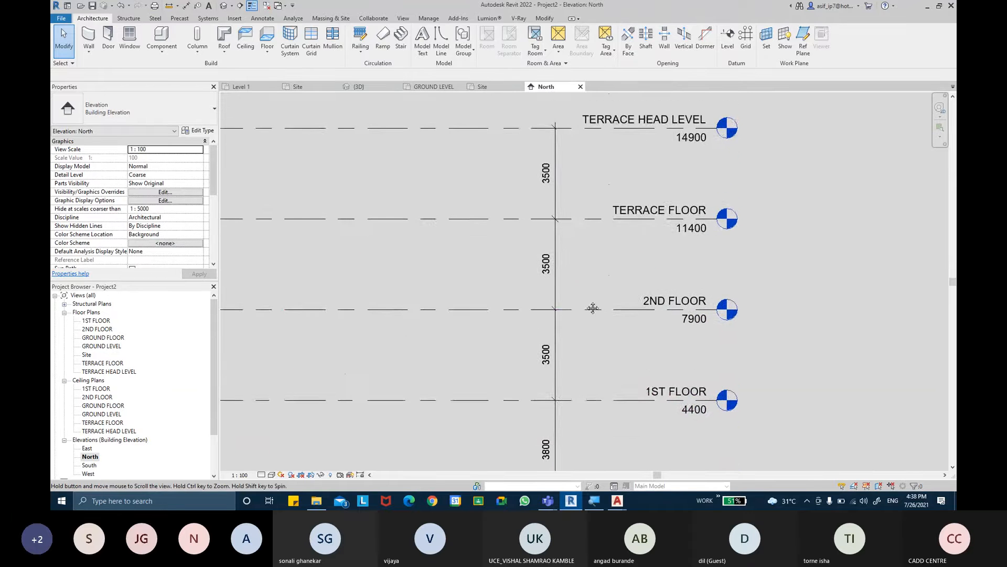
pyautogui.moveTo(596, 252); pyautogui.dragTo(600, 303, button='middle')
pyautogui.scroll(-1, 588, 231)
pyautogui.moveTo(598, 225)
pyautogui.mouseDown(button='middle')
pyautogui.moveTo(592, 170)
pyautogui.moveTo(587, 220)
pyautogui.mouseUp(button='middle')
pyautogui.click(577, 215)
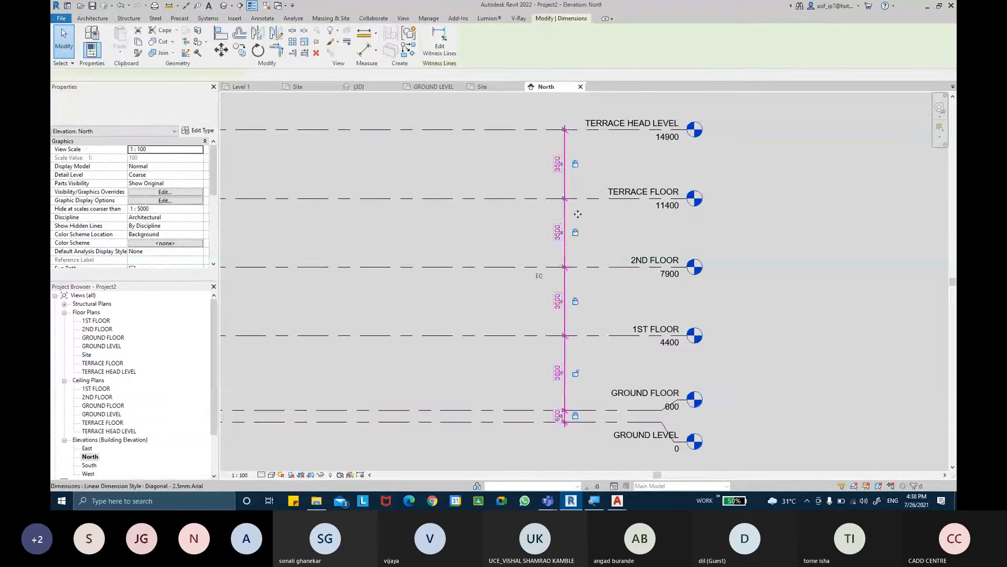
pyautogui.moveTo(578, 214); pyautogui.dragTo(576, 212)
pyautogui.click(760, 261)
pyautogui.moveTo(769, 264)
pyautogui.mouseDown(button='middle')
pyautogui.moveTo(787, 259)
pyautogui.moveTo(765, 256)
pyautogui.mouseUp(button='middle')
pyautogui.scroll(-1, 786, 259)
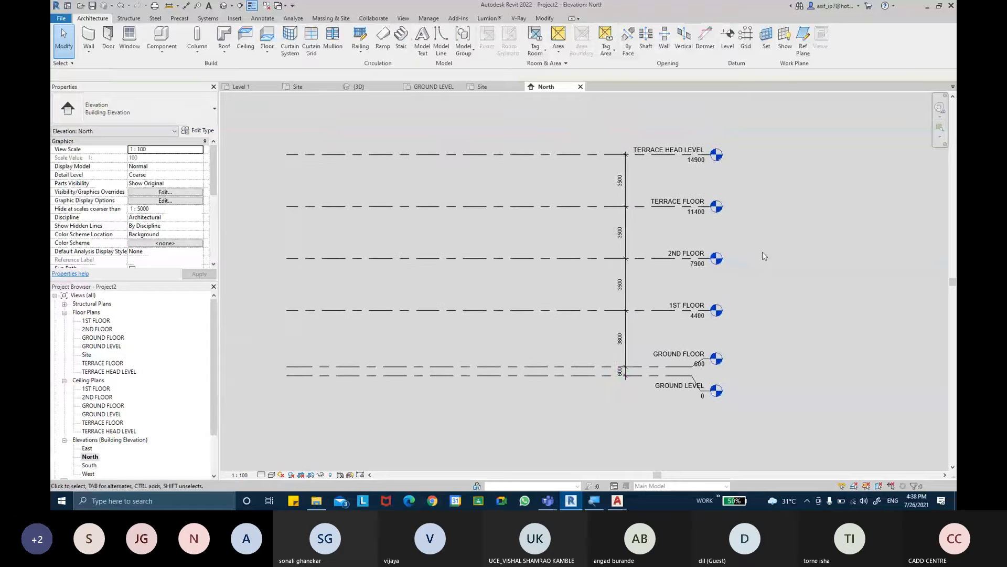
pyautogui.click(627, 286)
pyautogui.click(722, 325)
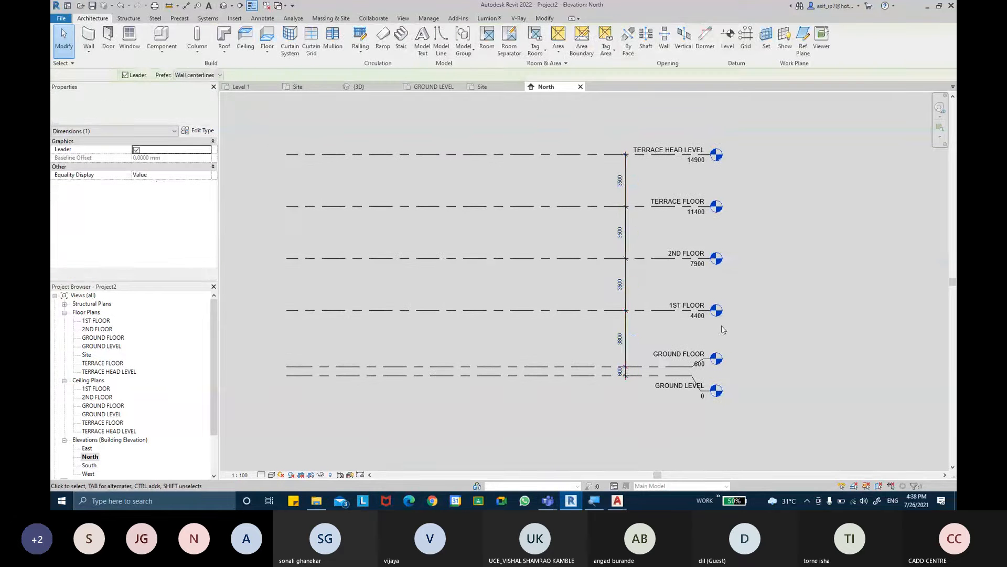
# - Select all six levels in the North elevation and pin them in place
pyautogui.scroll(-1, 557, 295)
pyautogui.moveTo(594, 390); pyautogui.dragTo(555, 178)
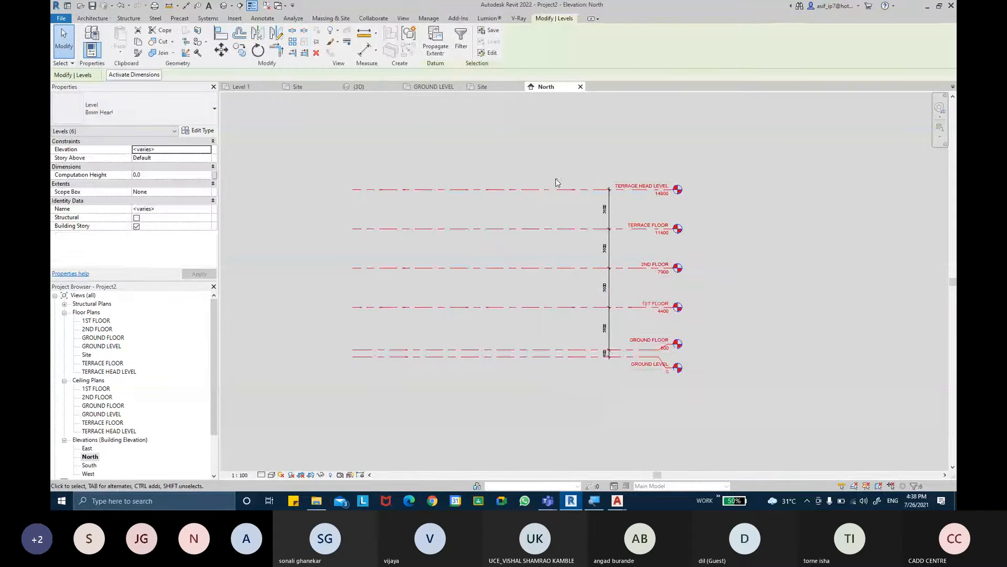
pyautogui.click(317, 42)
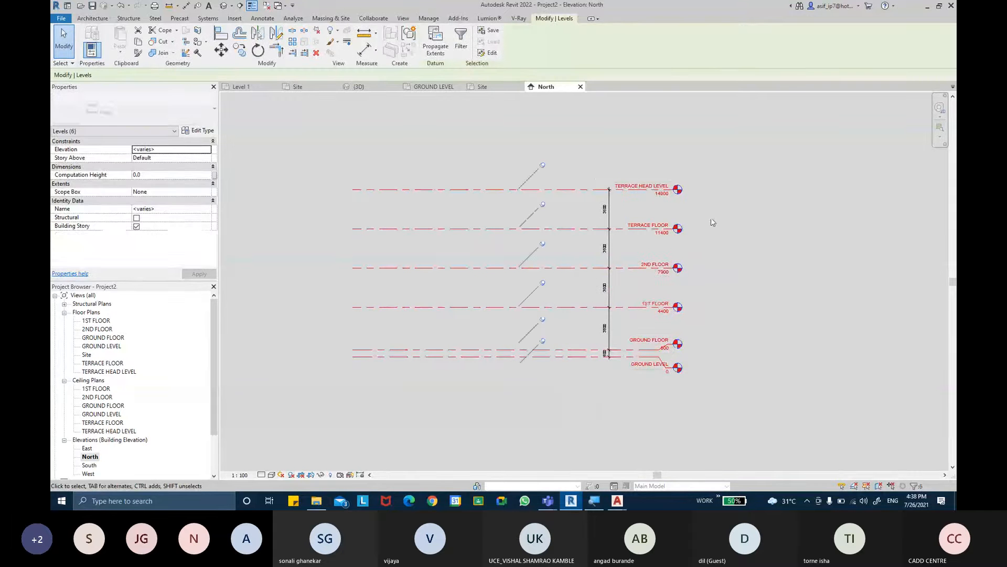
pyautogui.click(508, 175)
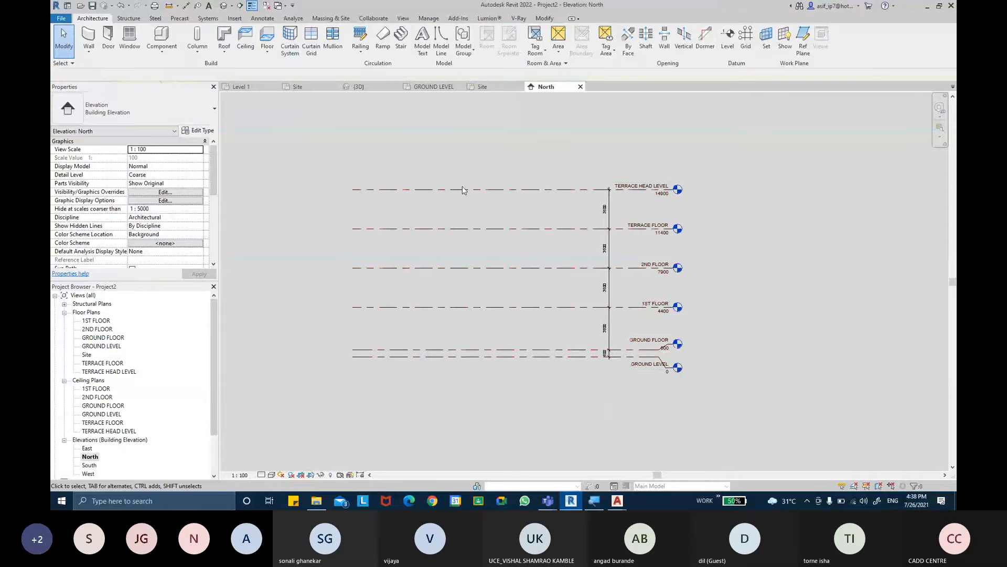
pyautogui.moveTo(640, 238); pyautogui.dragTo(663, 242, button='middle')
pyautogui.moveTo(537, 252)
pyautogui.mouseDown(button='middle')
pyautogui.moveTo(549, 250)
pyautogui.moveTo(541, 237)
pyautogui.mouseUp(button='middle')
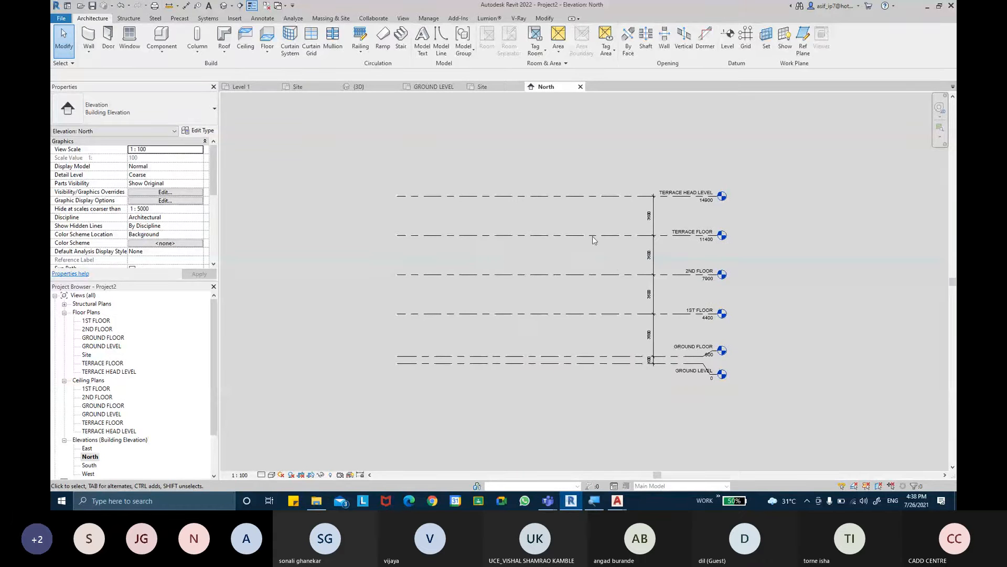
pyautogui.scroll(2, 613, 270)
# - Switch to AutoCAD and examine the room layout and overall dimensions of the ground floor plan drawing
pyautogui.moveTo(618, 500)
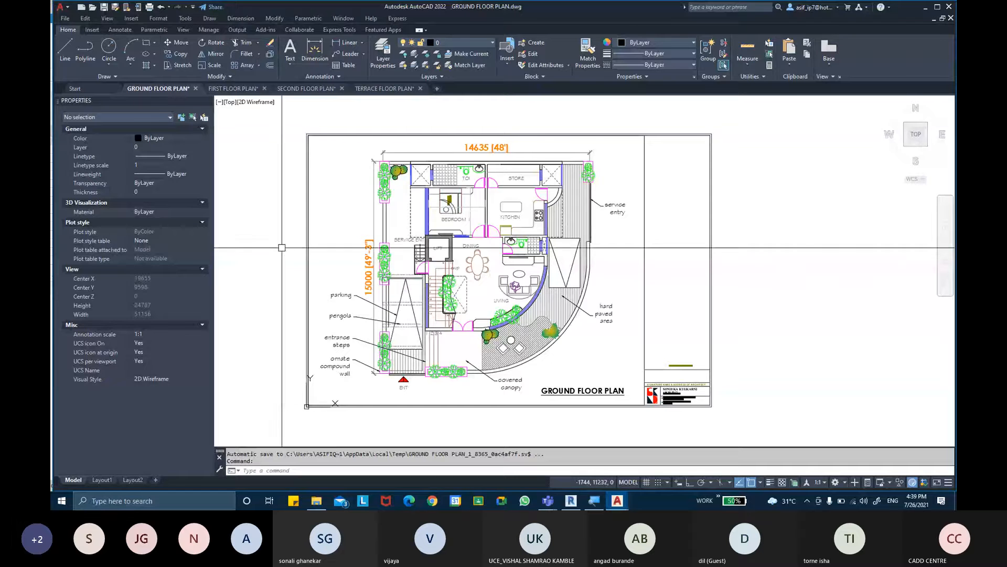
pyautogui.scroll(4, 381, 286)
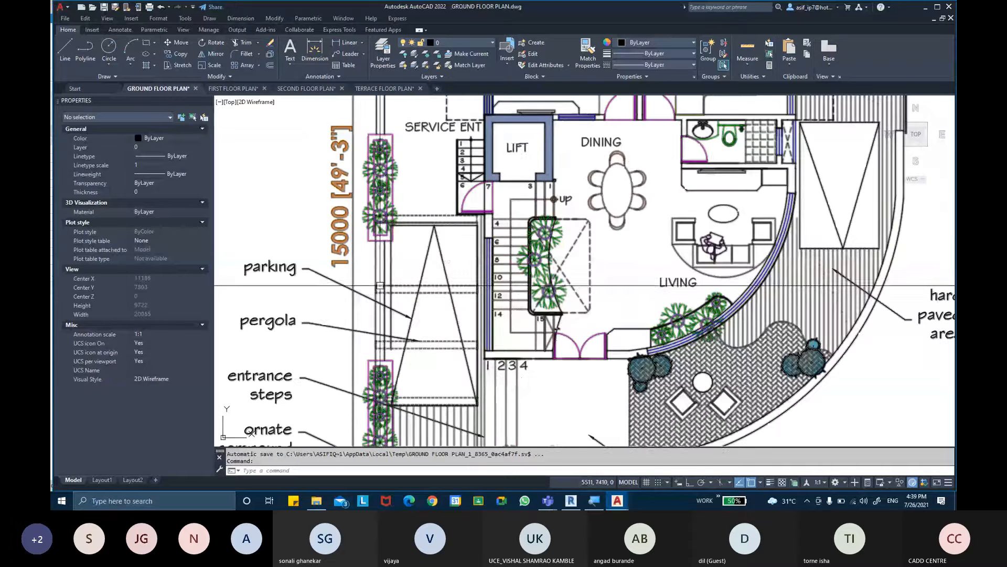
pyautogui.scroll(-2, 318, 229)
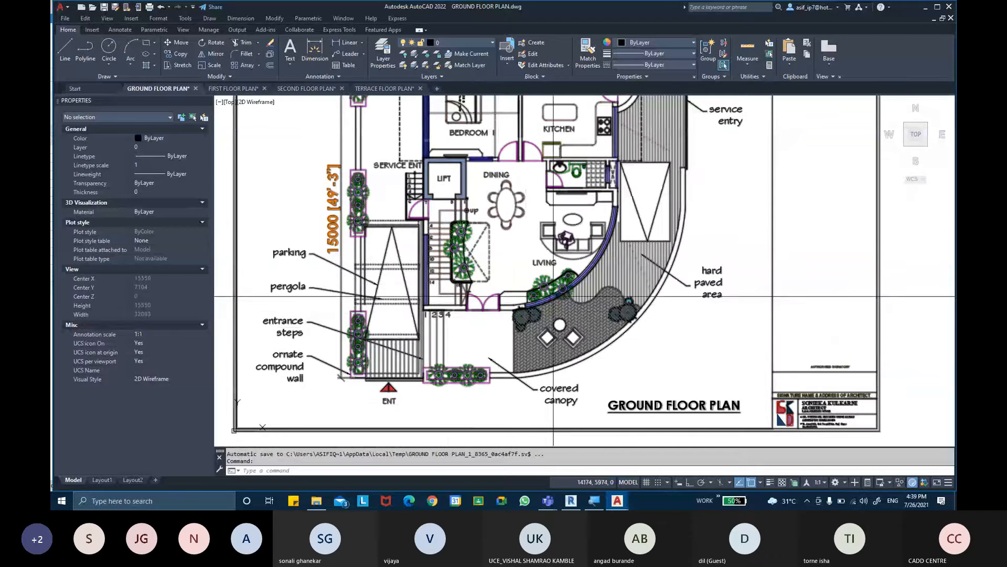
pyautogui.moveTo(538, 122); pyautogui.dragTo(535, 245, button='middle')
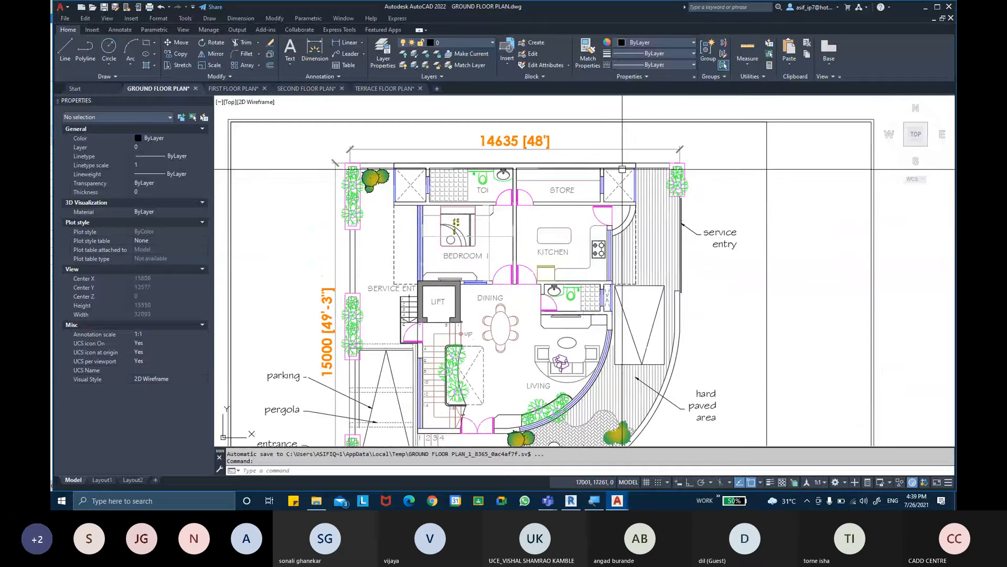
pyautogui.moveTo(623, 248); pyautogui.dragTo(608, 185, button='middle')
pyautogui.moveTo(568, 308); pyautogui.dragTo(594, 273, button='middle')
pyautogui.moveTo(569, 403); pyautogui.dragTo(587, 419, button='middle')
# - Switch back to Revit and open the GROUND LEVEL floor plan view
pyautogui.click(571, 500)
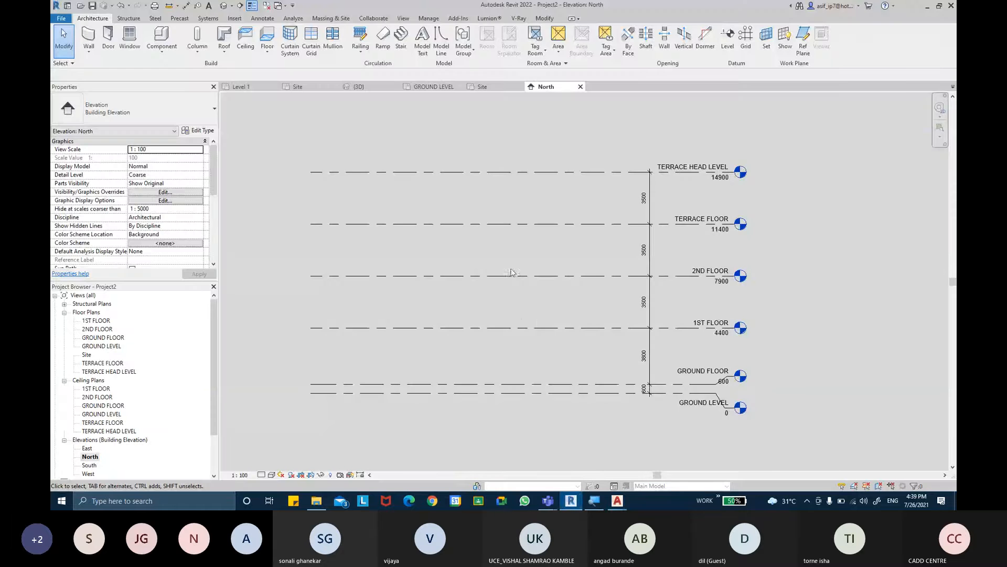
pyautogui.doubleClick(101, 346)
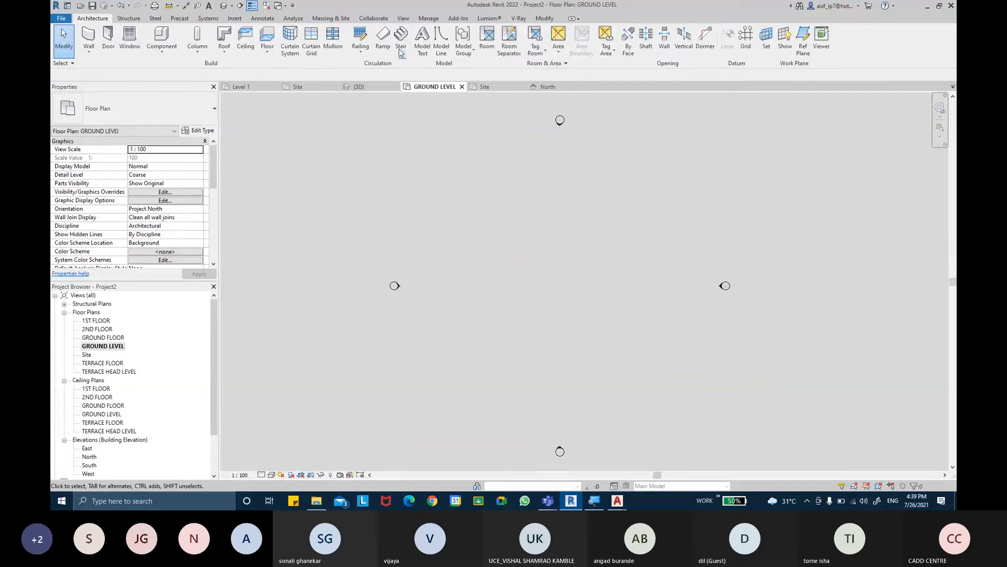
pyautogui.click(235, 19)
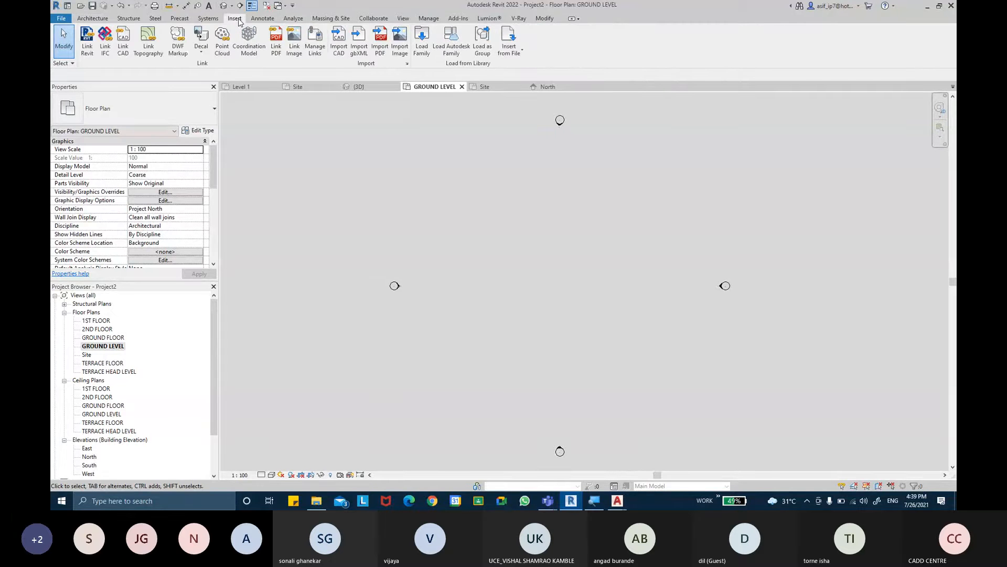
# - Switch to GROUND FLOOR PLAN.dwg in AutoCAD and check its drawing units and insertion scale
pyautogui.moveTo(617, 500)
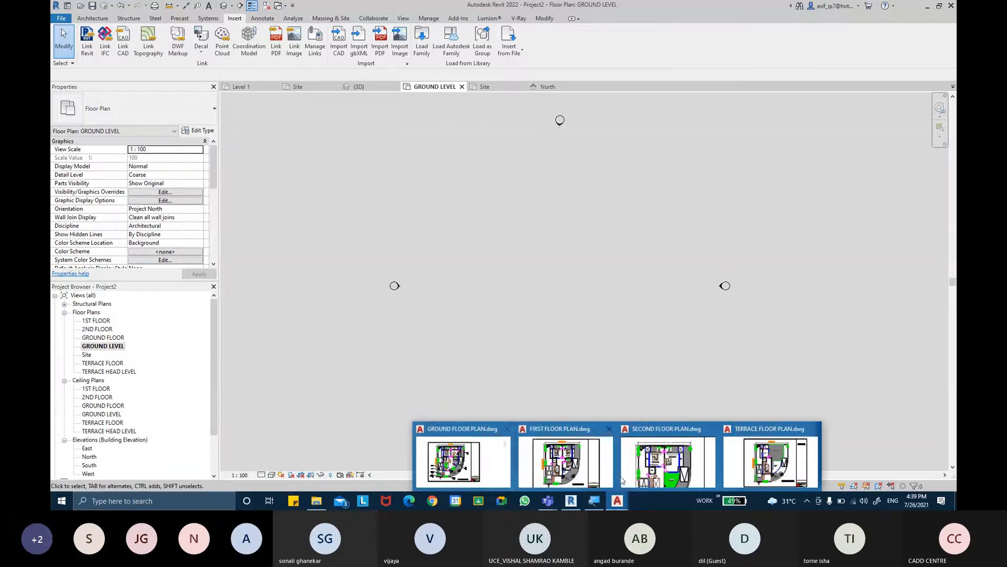
pyautogui.click(501, 441)
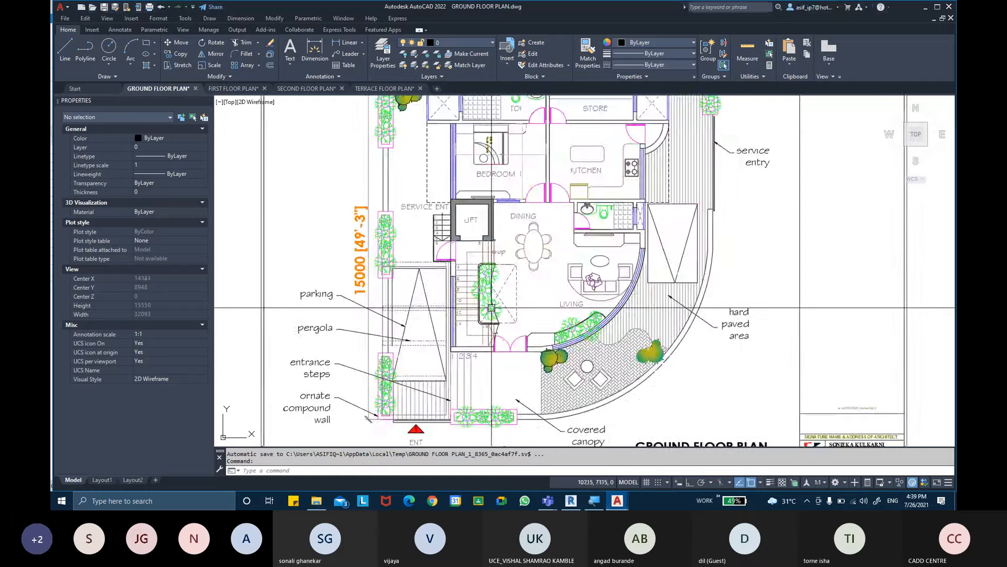
pyautogui.write('UN')
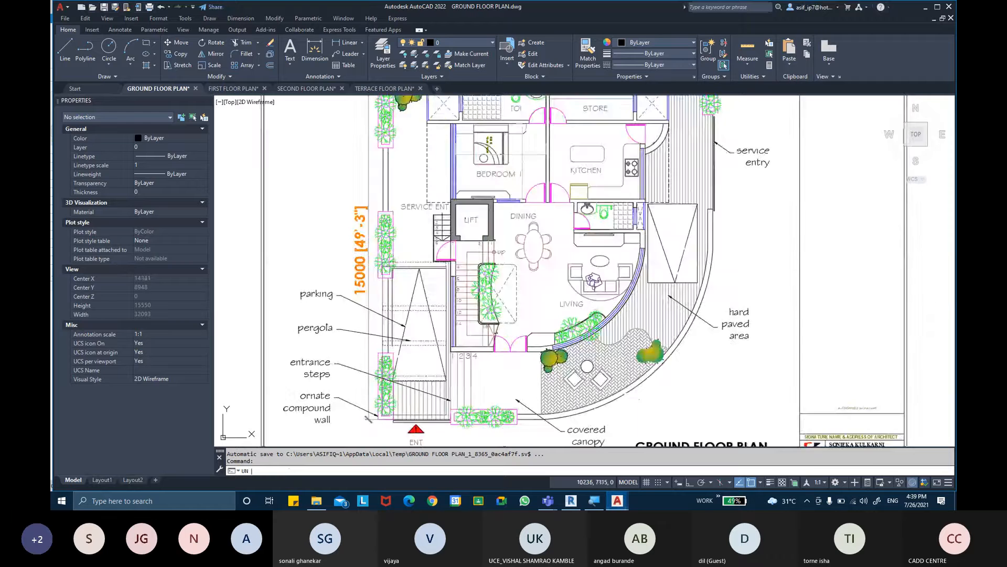
pyautogui.press('Return')
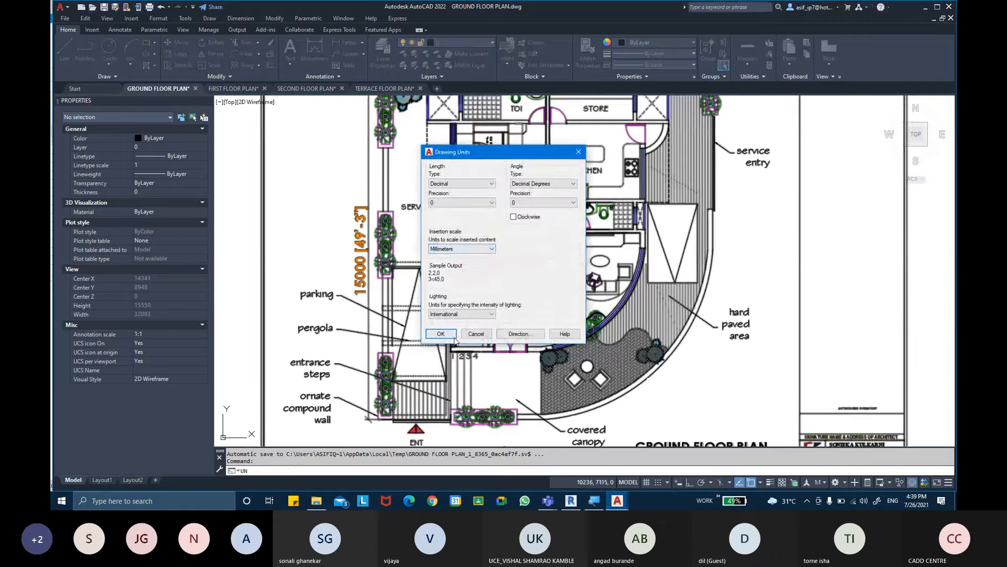
pyautogui.click(453, 338)
# - Measure the clear inside width of BEDROOM 1 between its side walls with the Distance command
pyautogui.scroll(5, 492, 230)
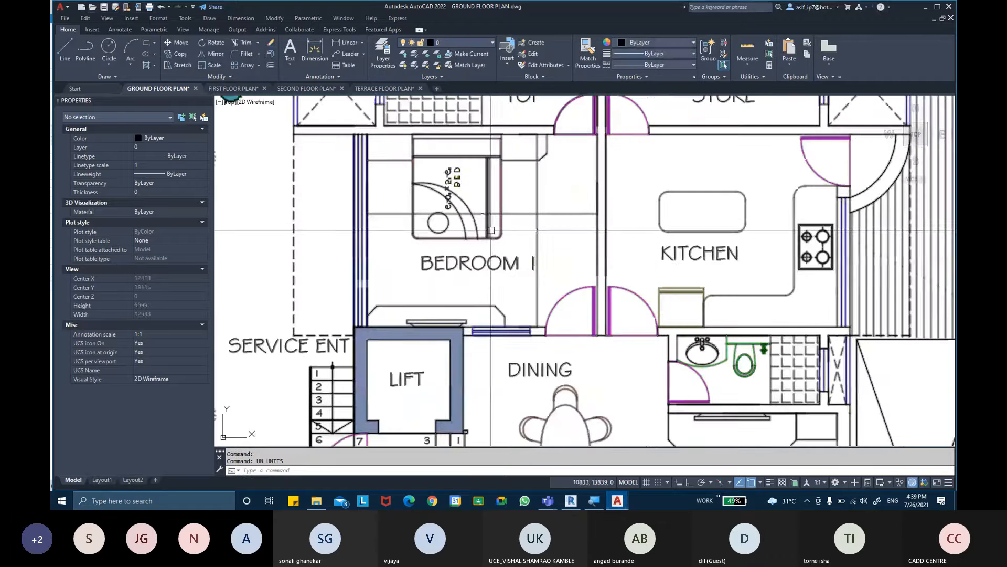
pyautogui.write('DI')
pyautogui.press('Return')
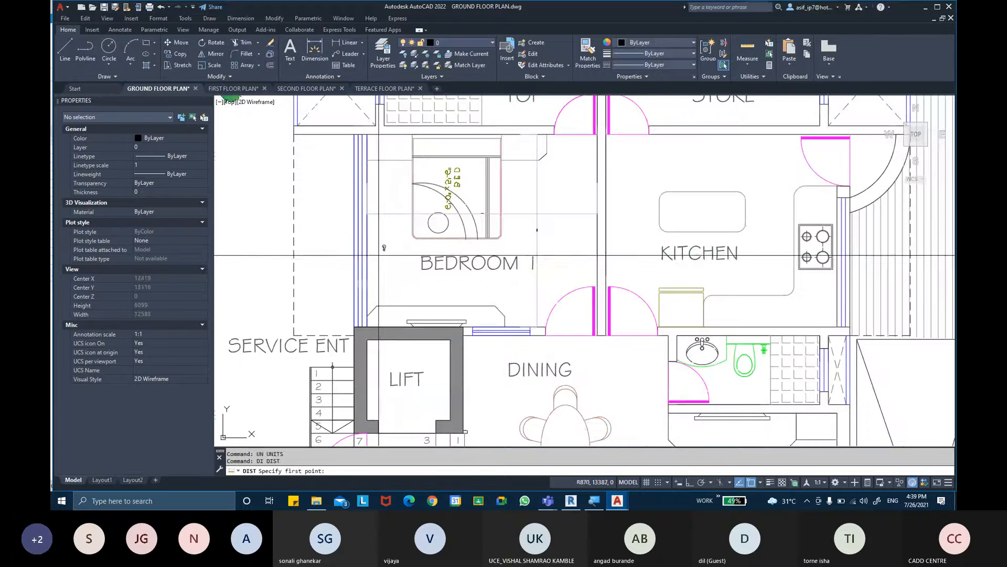
pyautogui.click(366, 255)
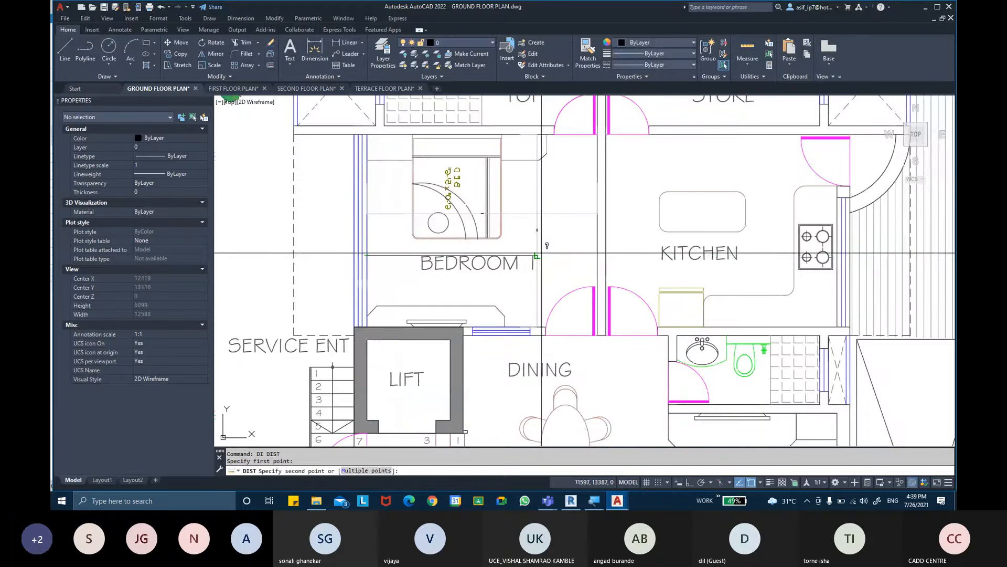
pyautogui.click(597, 255)
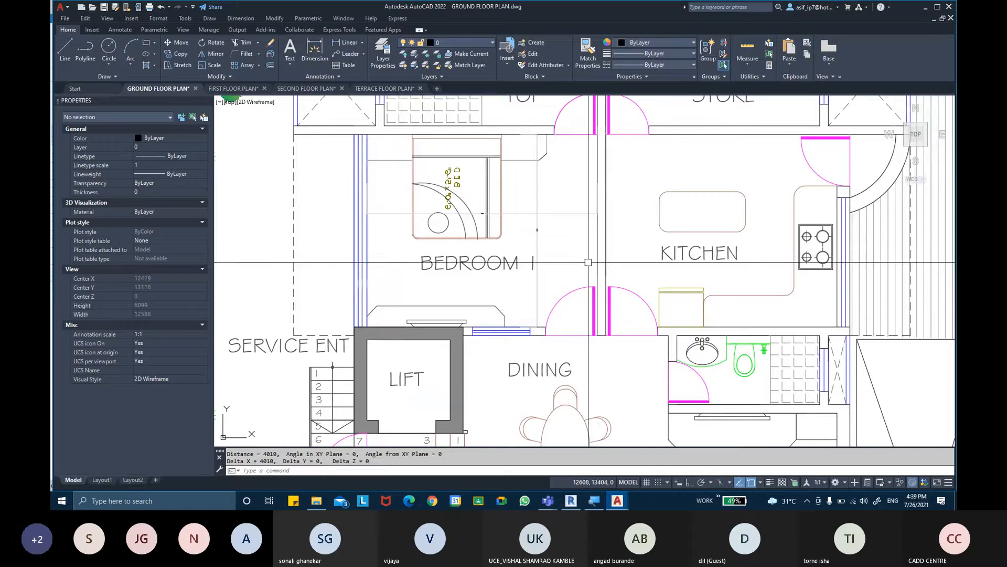
# - Check the dimensions around BEDROOM 1 with Quick Measure
pyautogui.click(748, 48)
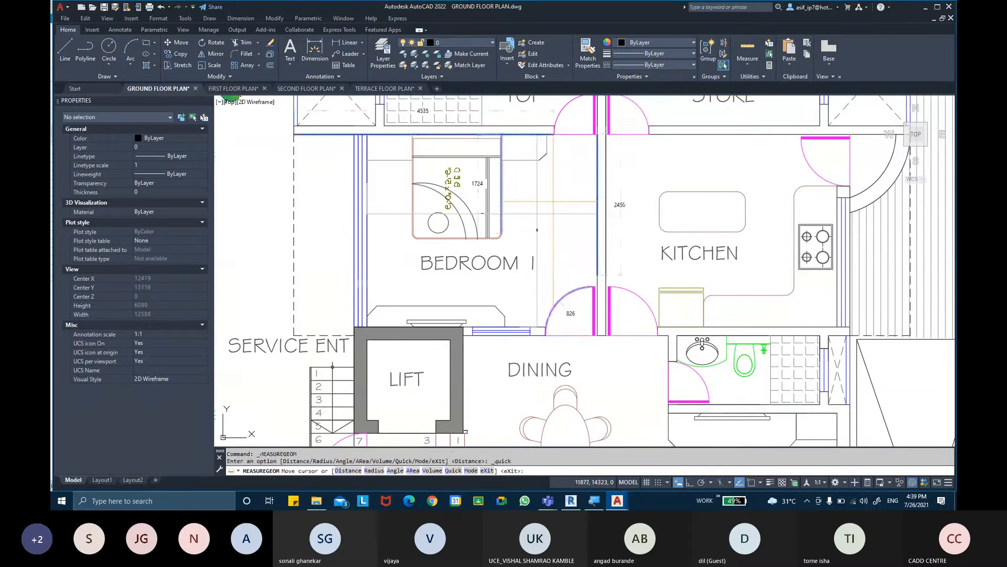
pyautogui.scroll(2, 536, 229)
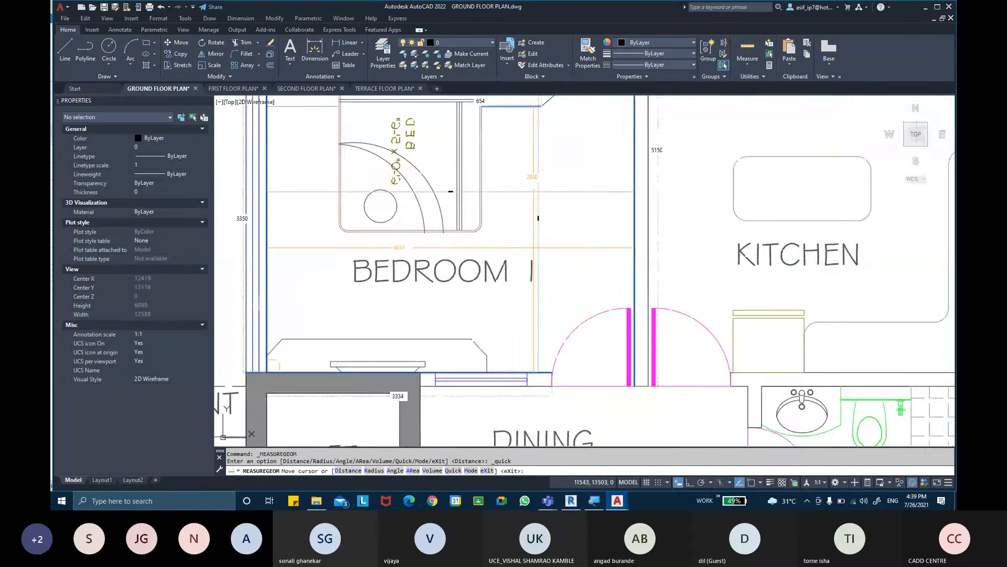
pyautogui.press('Escape')
pyautogui.press('Escape')
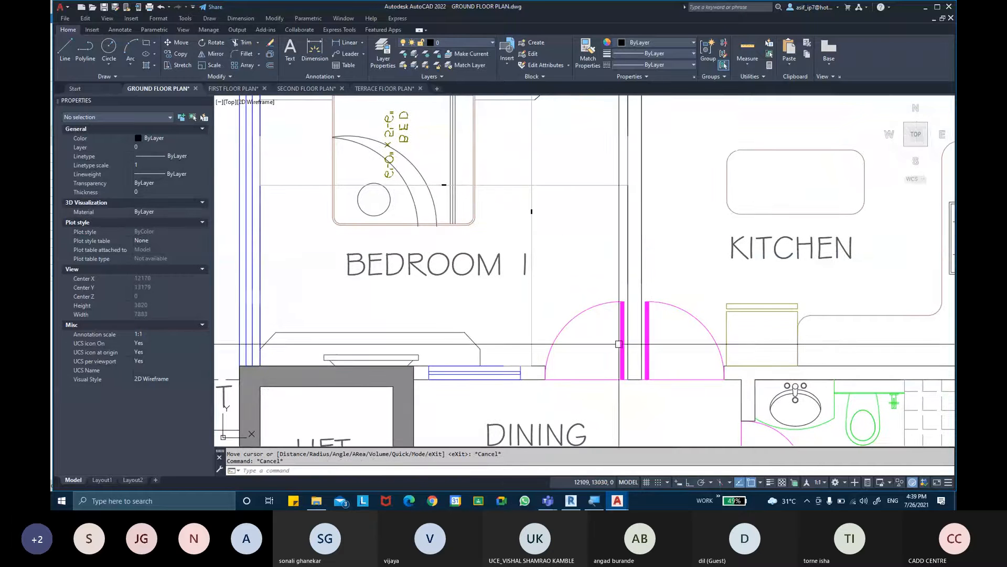
# - Switch back to Revit, start linking a CAD file and browse to the PROJECT 1 folder inside the REVIT-THE BIM SOLUTION CLASS folder
pyautogui.click(572, 501)
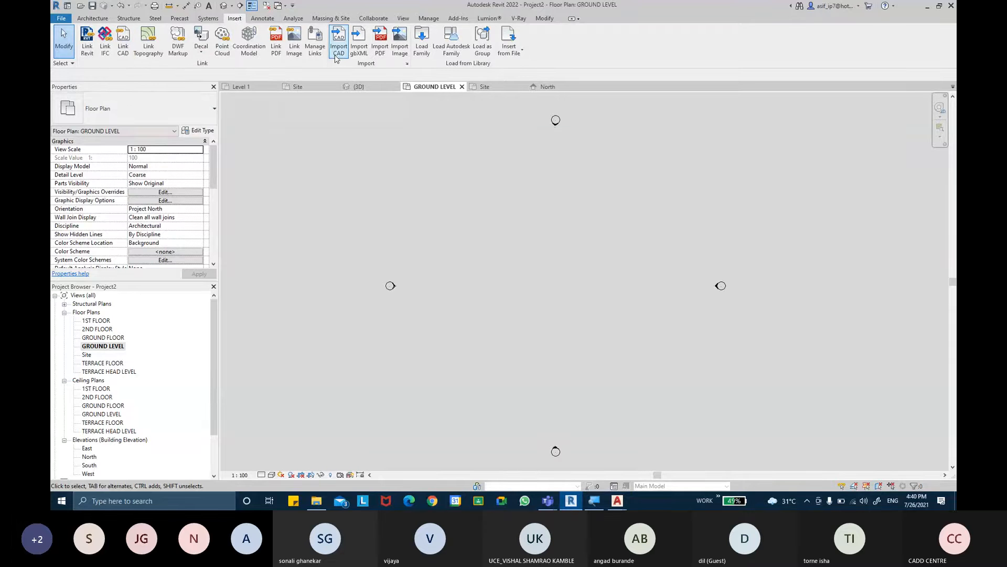
pyautogui.click(125, 54)
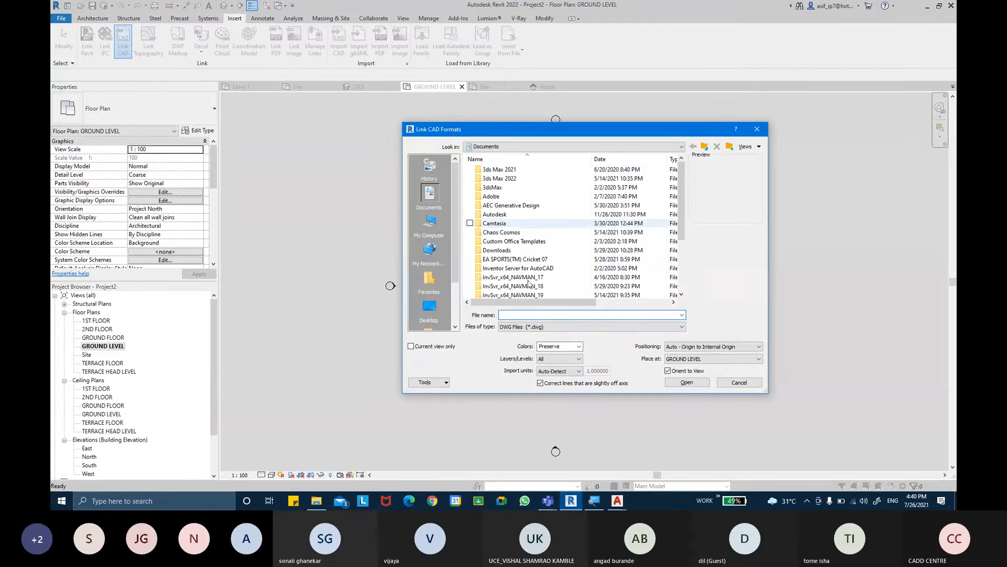
pyautogui.click(445, 311)
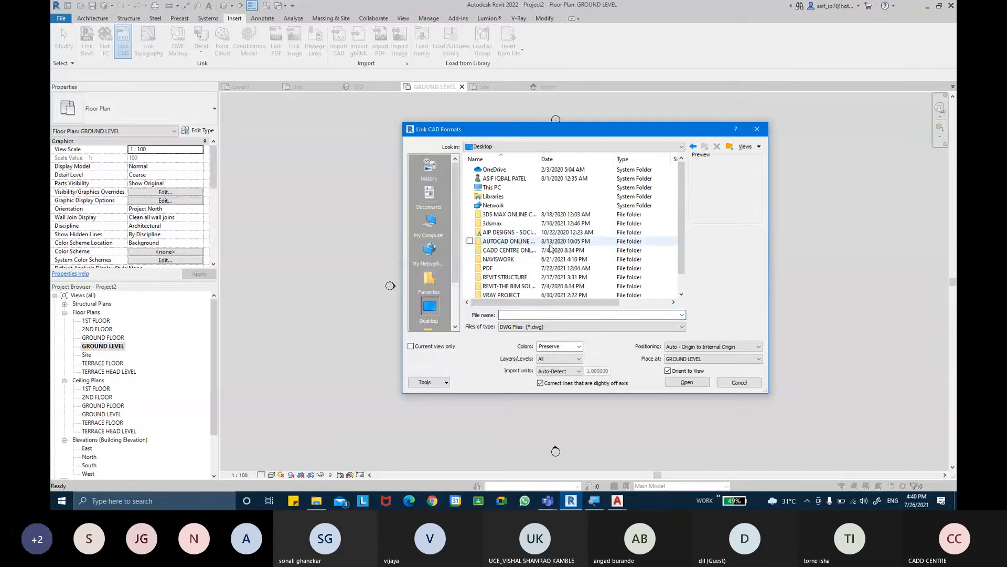
pyautogui.doubleClick(523, 285)
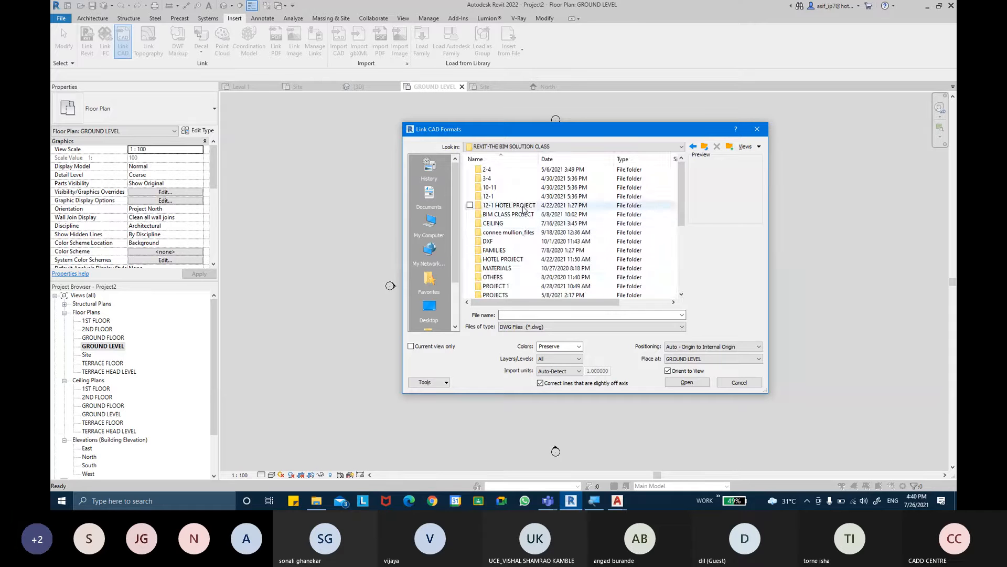
pyautogui.click(512, 277)
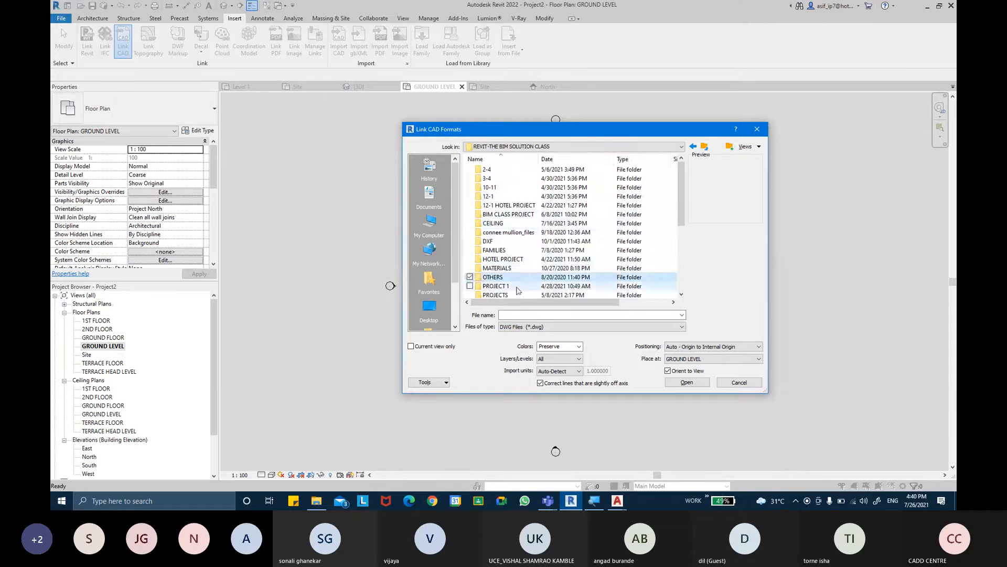
pyautogui.doubleClick(517, 288)
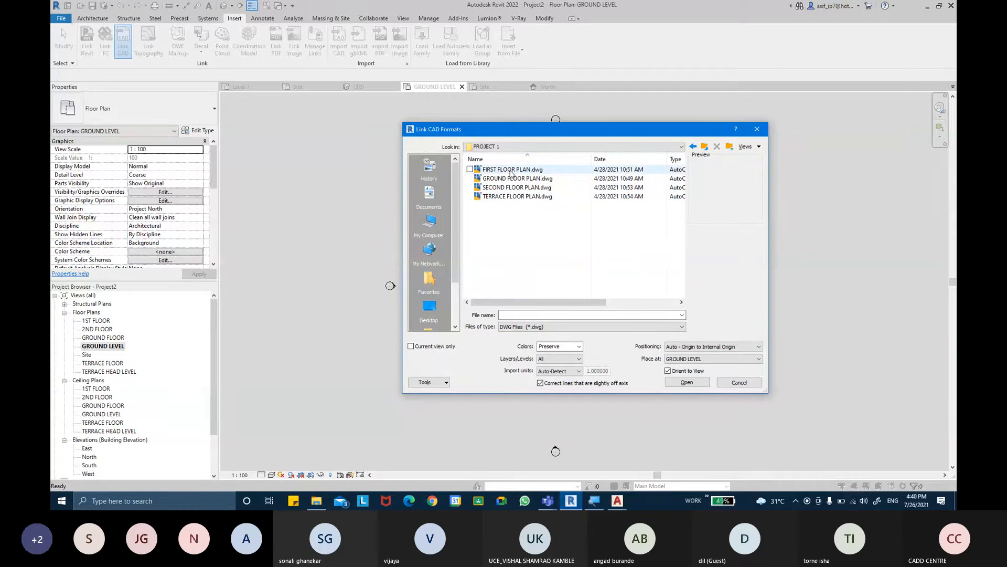
# - Link GROUND FLOOR PLAN.dwg at GROUND LEVEL with Auto - Origin to Internal Origin positioning
pyautogui.click(514, 179)
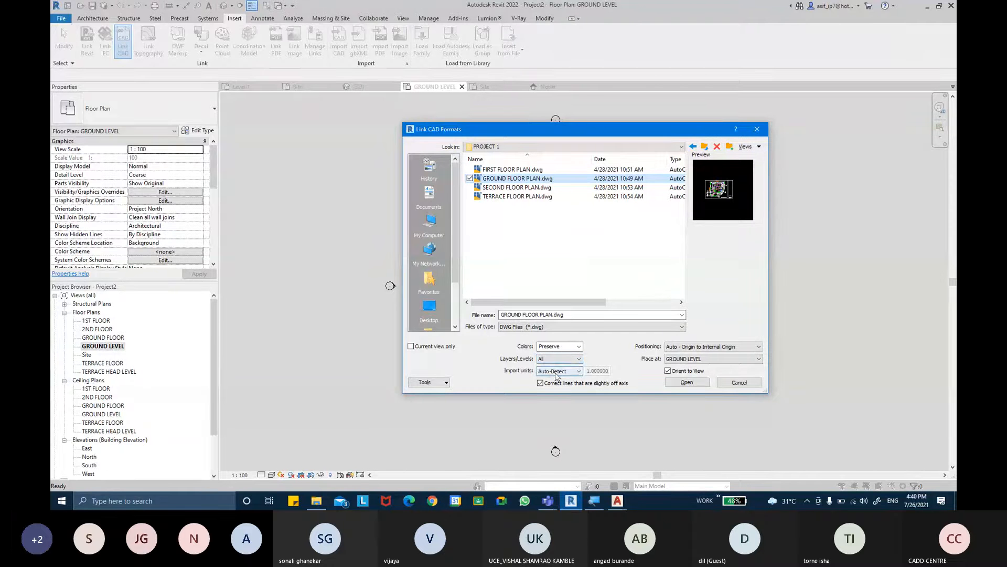
pyautogui.click(711, 348)
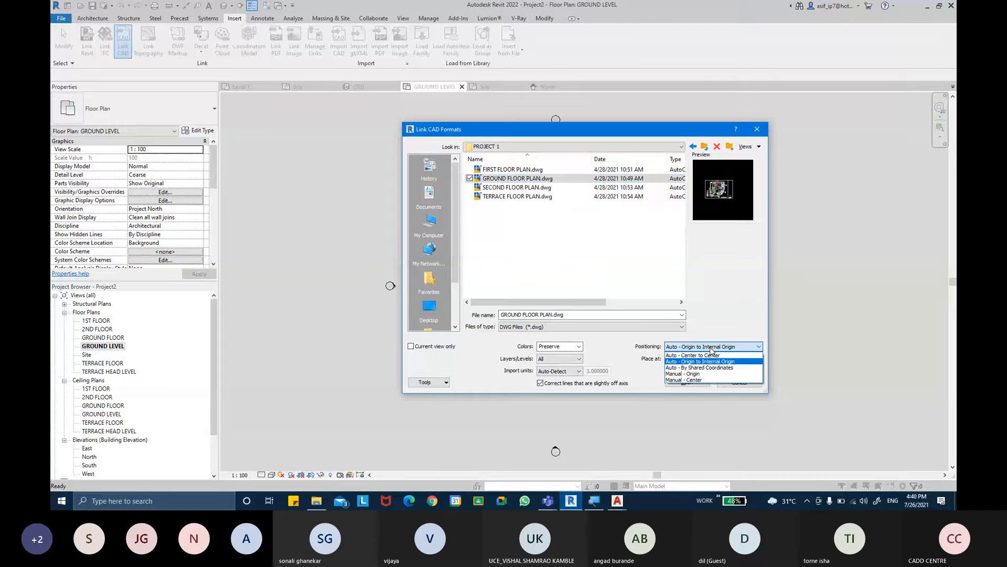
pyautogui.click(713, 361)
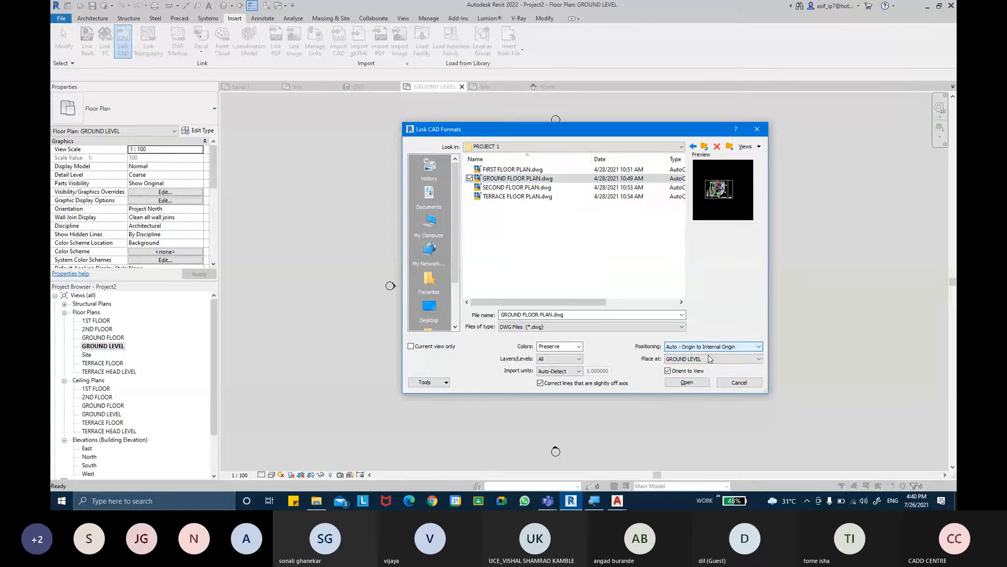
pyautogui.click(688, 381)
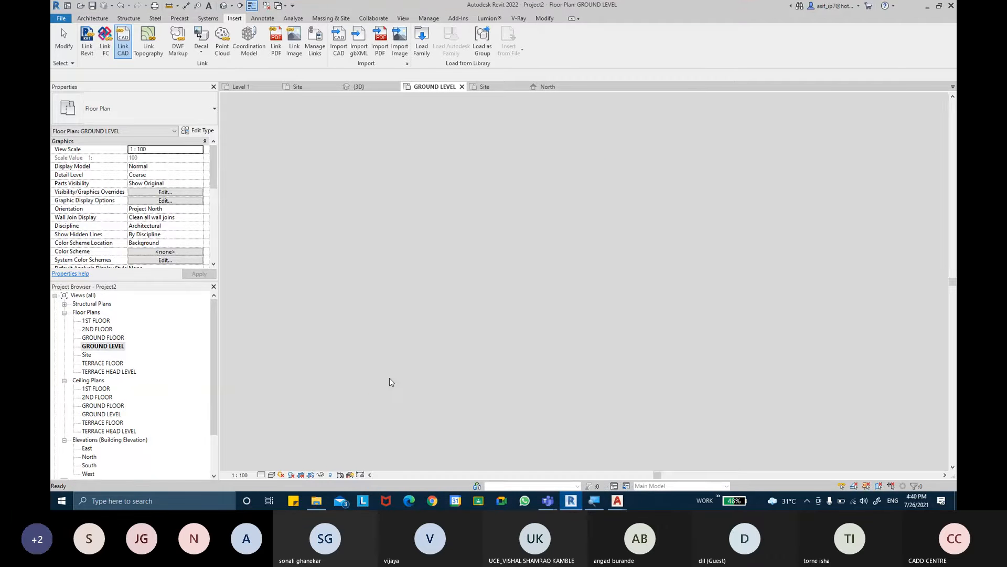
pyautogui.moveTo(646, 207); pyautogui.dragTo(633, 211, button='middle')
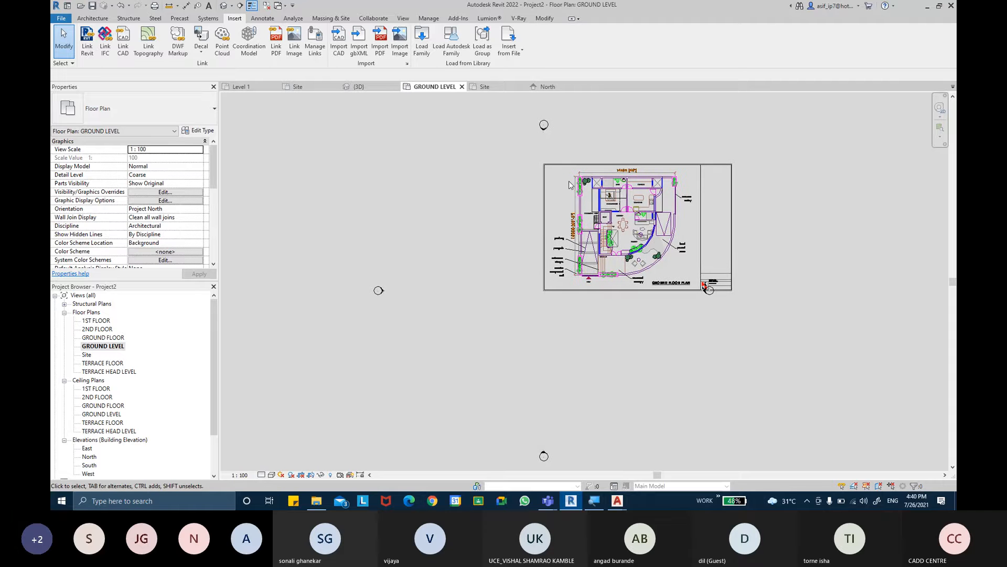
pyautogui.scroll(3, 703, 286)
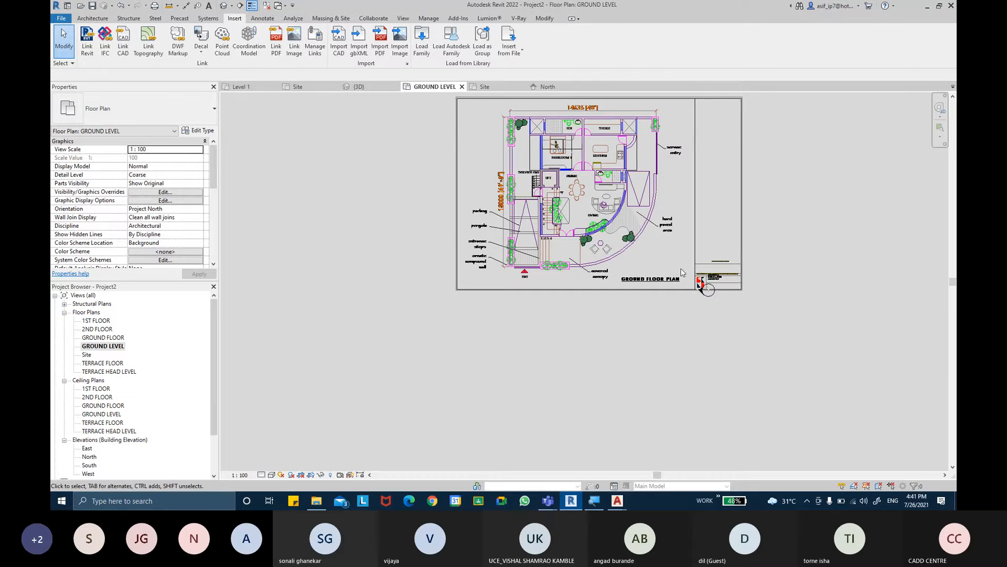
# - Move the east elevation marker about 10000 mm horizontally outward, clear of the linked ground floor plan sheet
pyautogui.moveTo(682, 272); pyautogui.dragTo(720, 310)
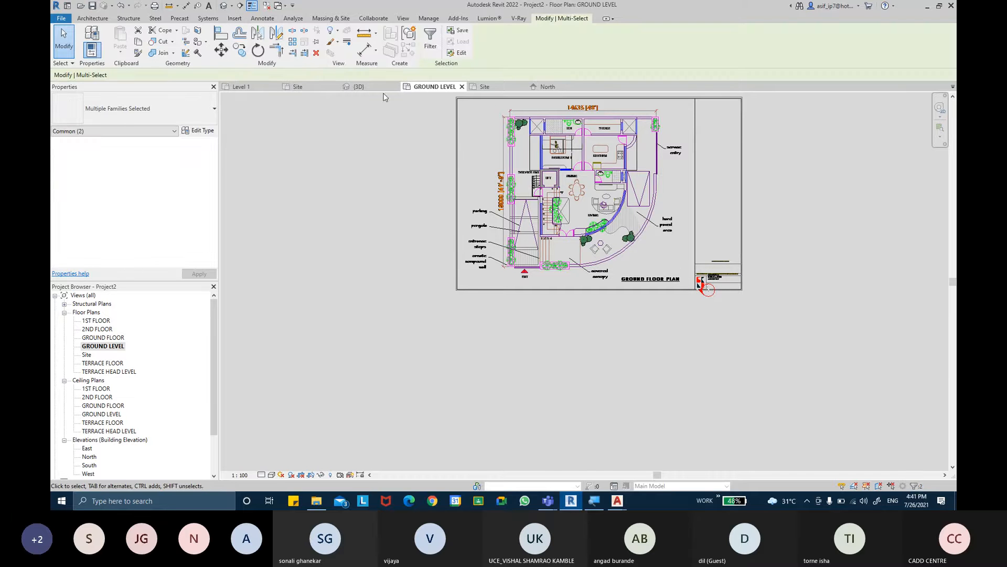
pyautogui.click(221, 49)
pyautogui.click(701, 289)
pyautogui.click(793, 291)
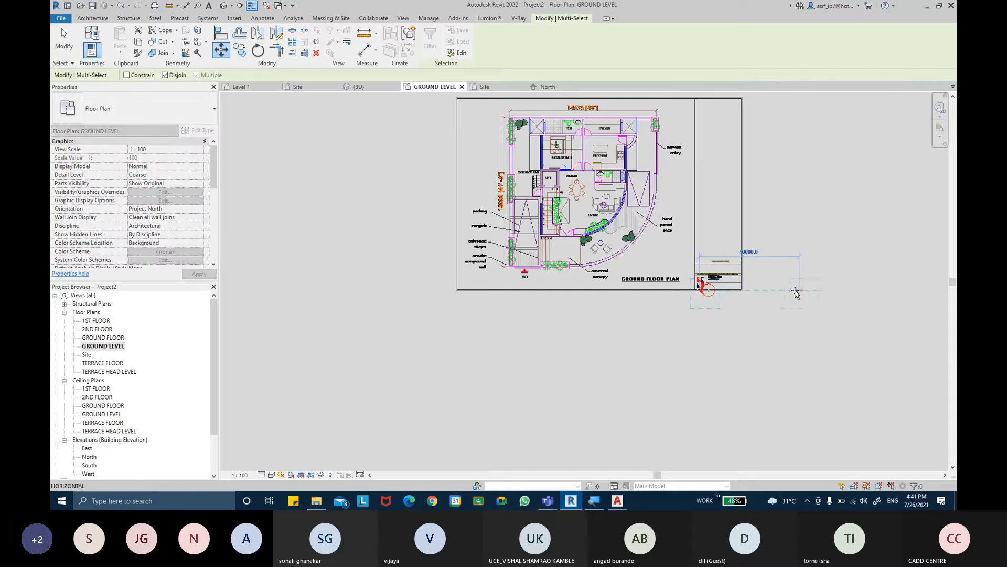
pyautogui.scroll(-2, 755, 270)
pyautogui.scroll(-3, 758, 265)
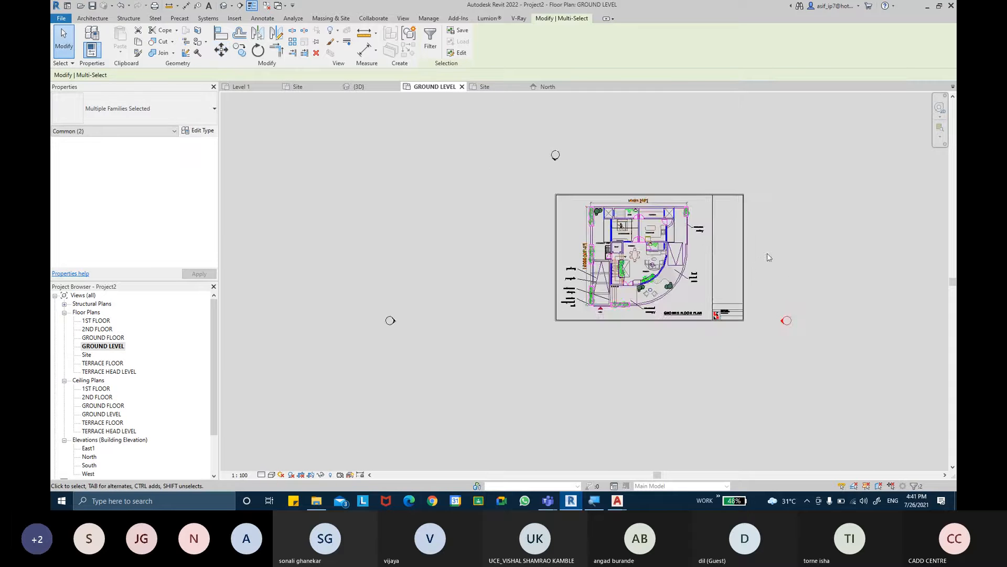
# - Select all four elevation markers around the linked ground floor plan and pin them in place
pyautogui.press('Escape')
pyautogui.click(766, 283)
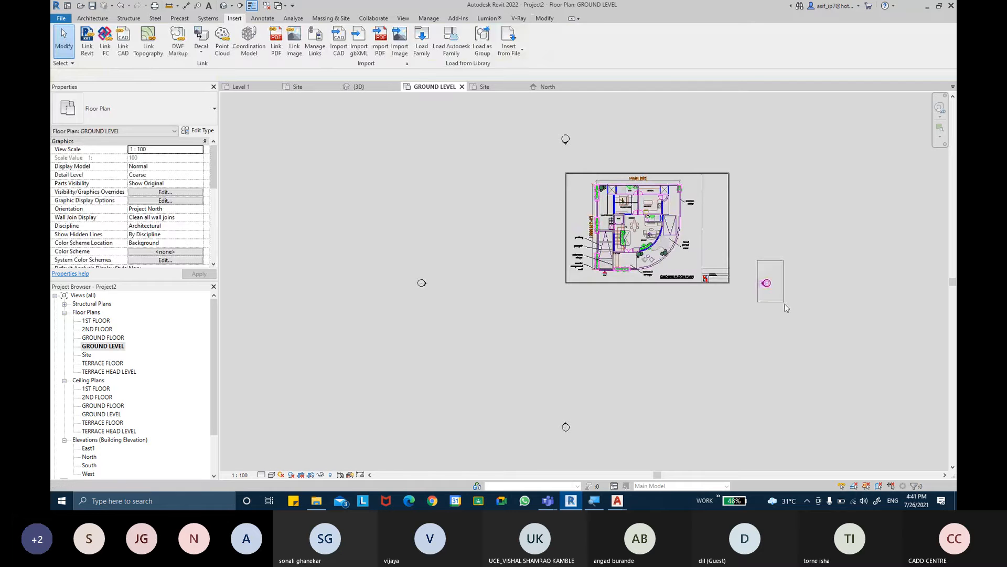
pyautogui.keyDown('ctrl'); pyautogui.click(565, 139); pyautogui.keyUp('ctrl')
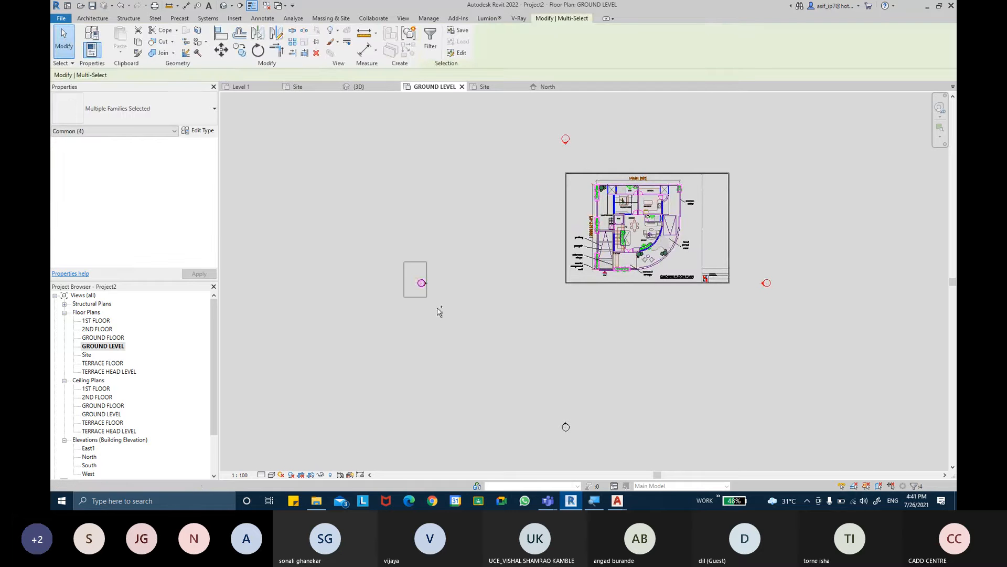
pyautogui.keyDown('ctrl'); pyautogui.click(422, 283); pyautogui.keyUp('ctrl')
pyautogui.keyDown('ctrl'); pyautogui.click(566, 426); pyautogui.keyUp('ctrl')
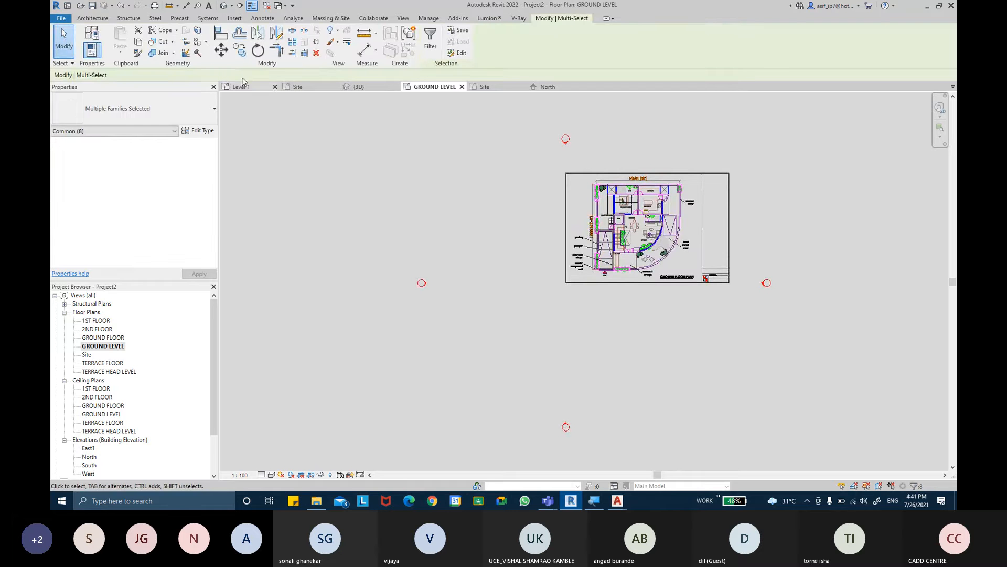
pyautogui.click(316, 42)
pyautogui.click(525, 265)
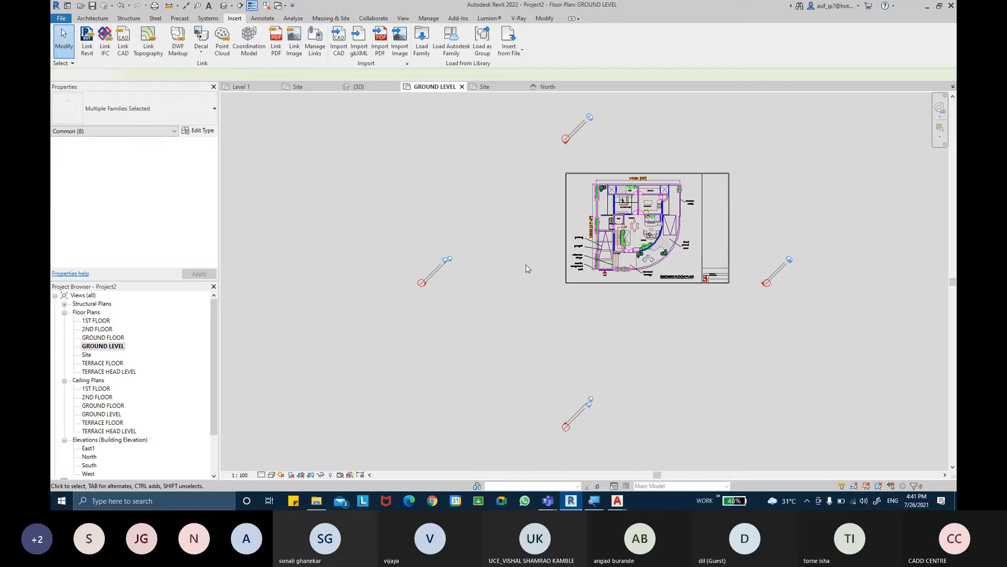
pyautogui.moveTo(534, 271); pyautogui.dragTo(524, 268, button='middle')
pyautogui.scroll(-1, 524, 269)
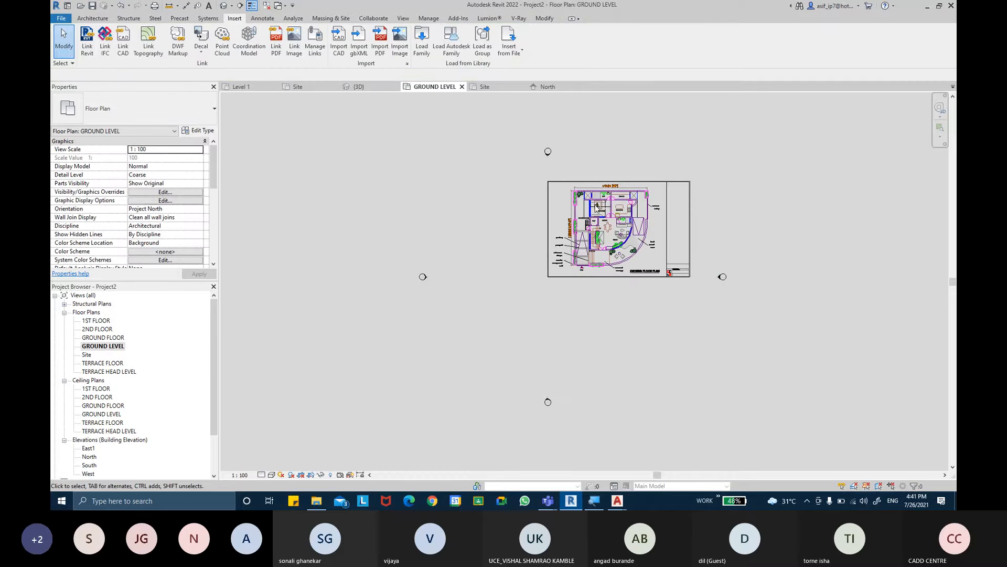
pyautogui.scroll(1, 637, 211)
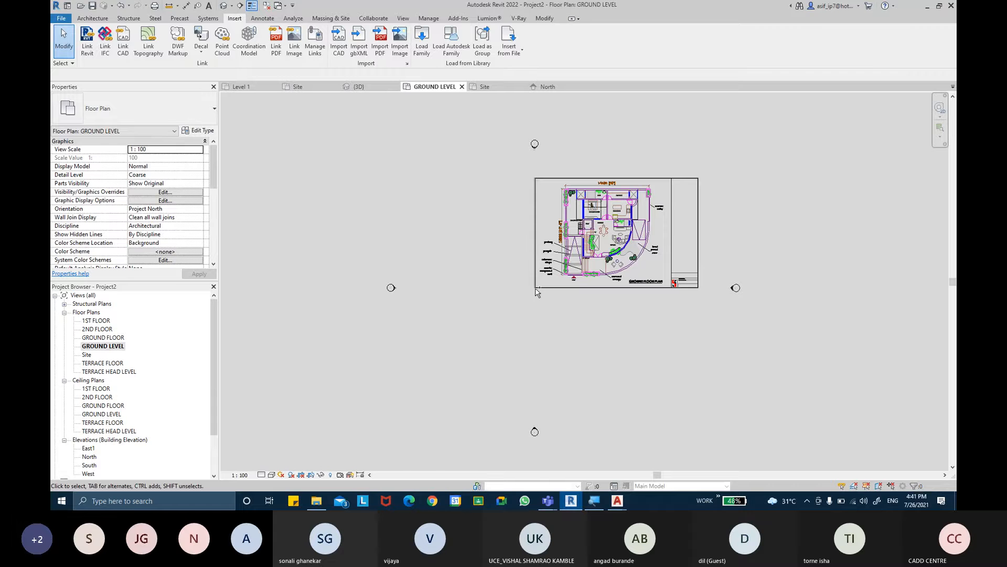
pyautogui.press('ctrl')
pyautogui.scroll(2, 607, 243)
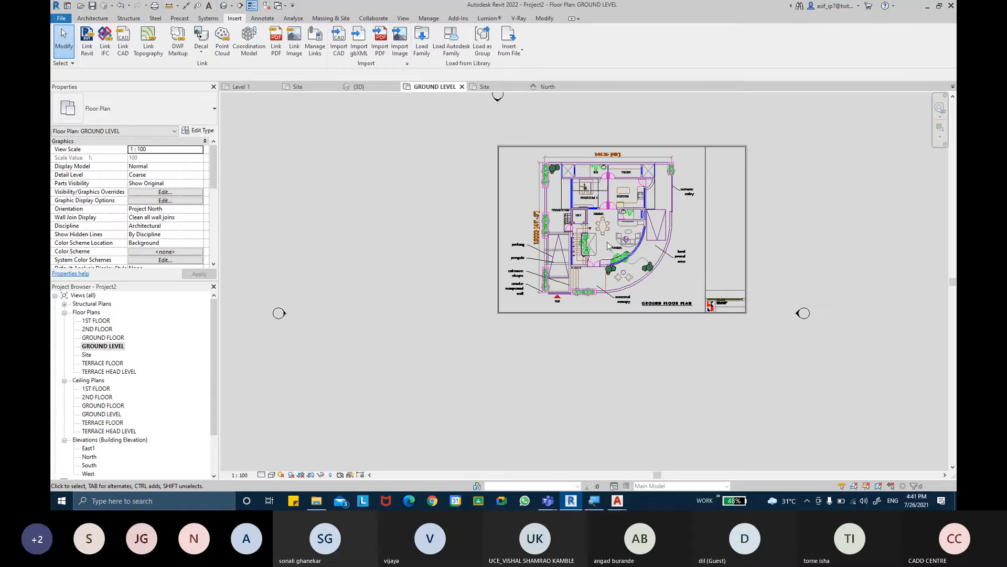
# - Open the GROUND FLOOR plan view and link GROUND FLOOR PLAN.dwg at that level as a new instance, with Auto - Origin to Internal Origin positioning
pyautogui.click(116, 338)
pyautogui.doubleClick(116, 338)
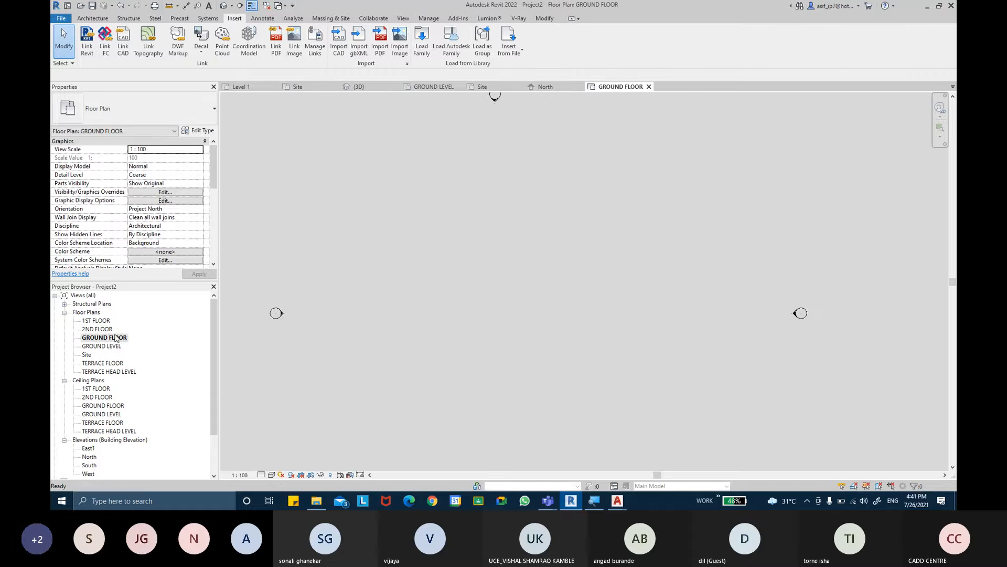
pyautogui.click(123, 42)
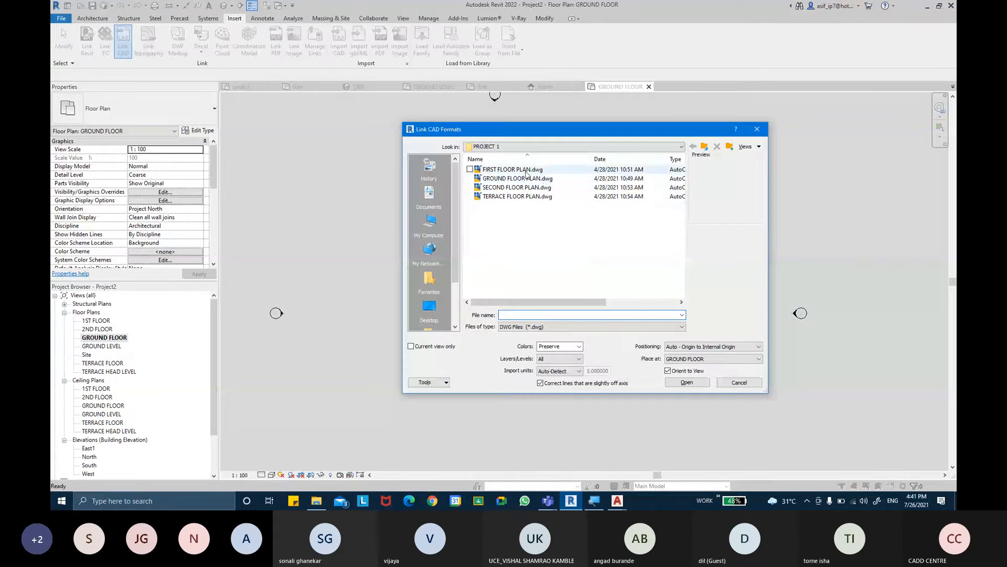
pyautogui.click(525, 179)
pyautogui.click(682, 382)
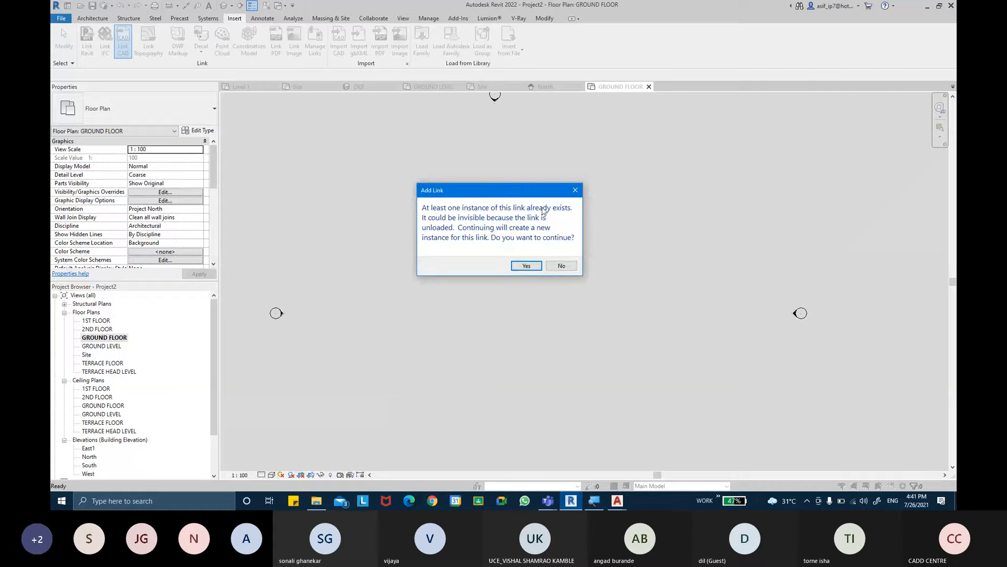
pyautogui.click(538, 269)
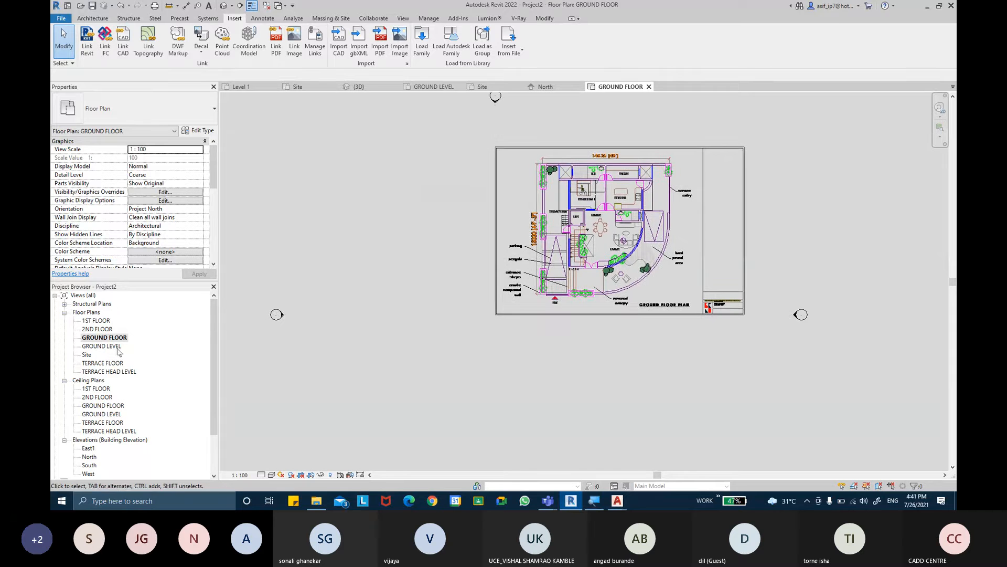
# - Open the 1ST FLOOR plan view and set its underlay base level to None
pyautogui.doubleClick(98, 320)
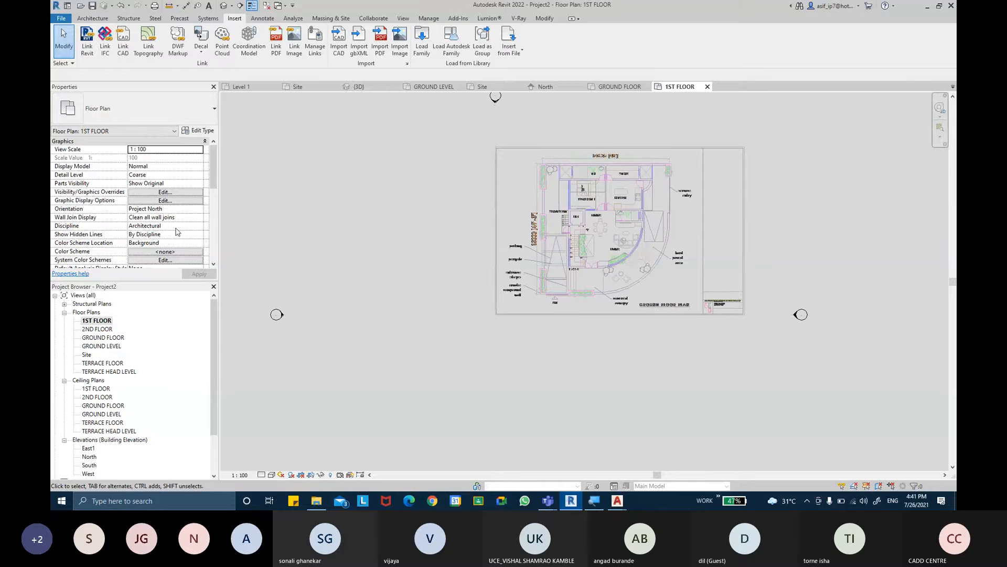
pyautogui.scroll(-3, 174, 233)
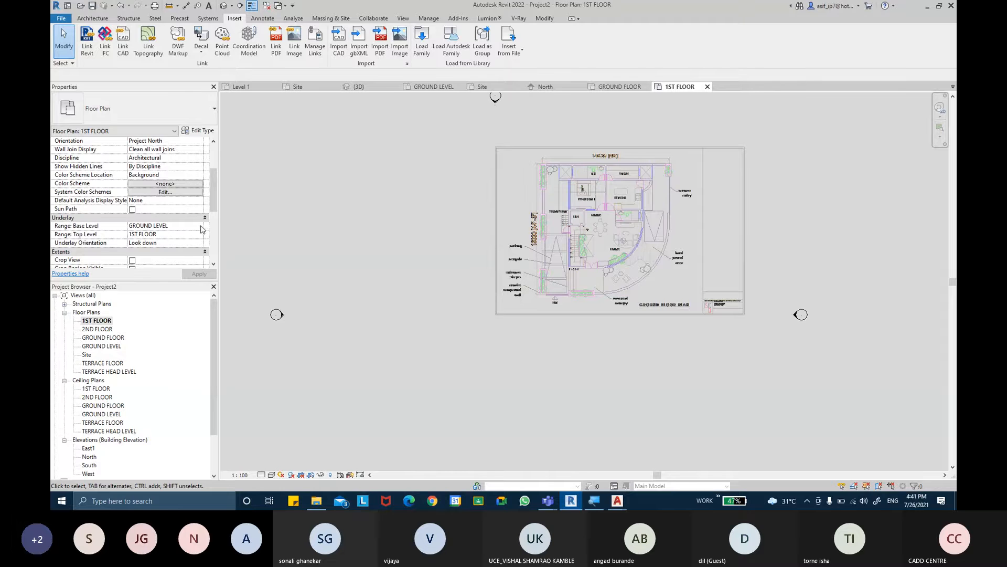
pyautogui.click(200, 226)
pyautogui.click(162, 237)
pyautogui.click(200, 274)
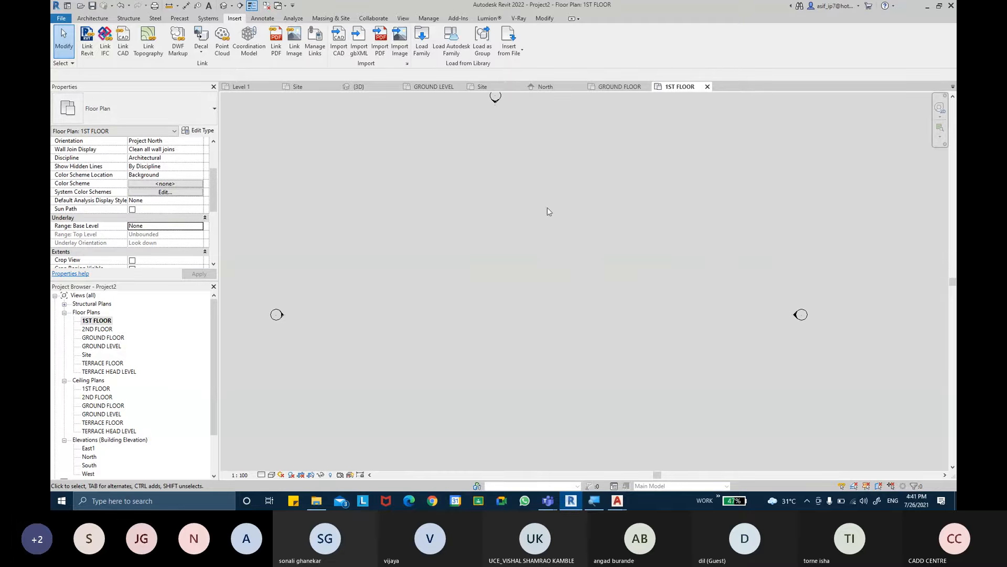
# - Try GROUND FLOOR as the underlay base level of the 1ST FLOOR view, and switch it to GROUND LEVEL
pyautogui.press('ctrl')
pyautogui.click(199, 226)
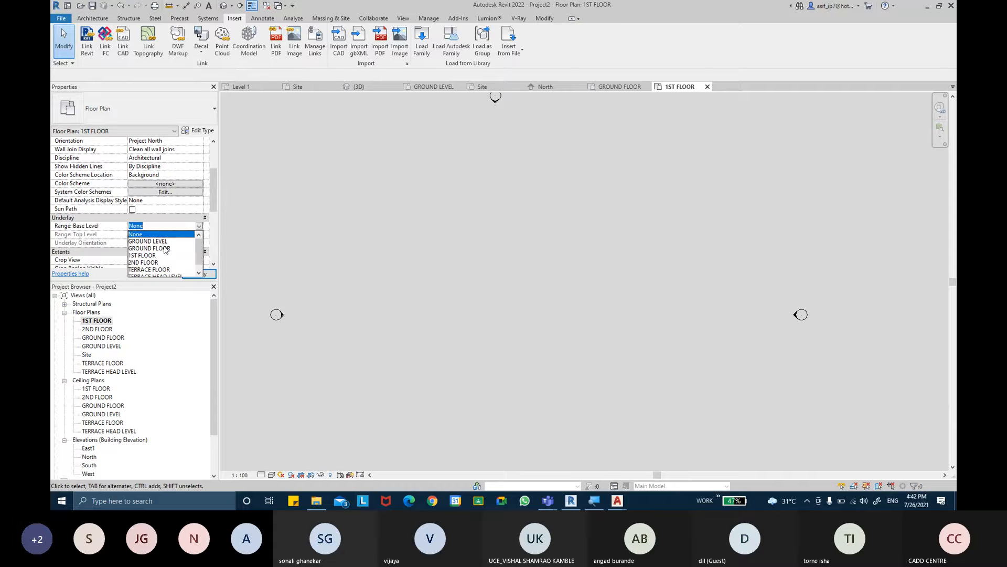
pyautogui.click(164, 249)
pyautogui.click(199, 274)
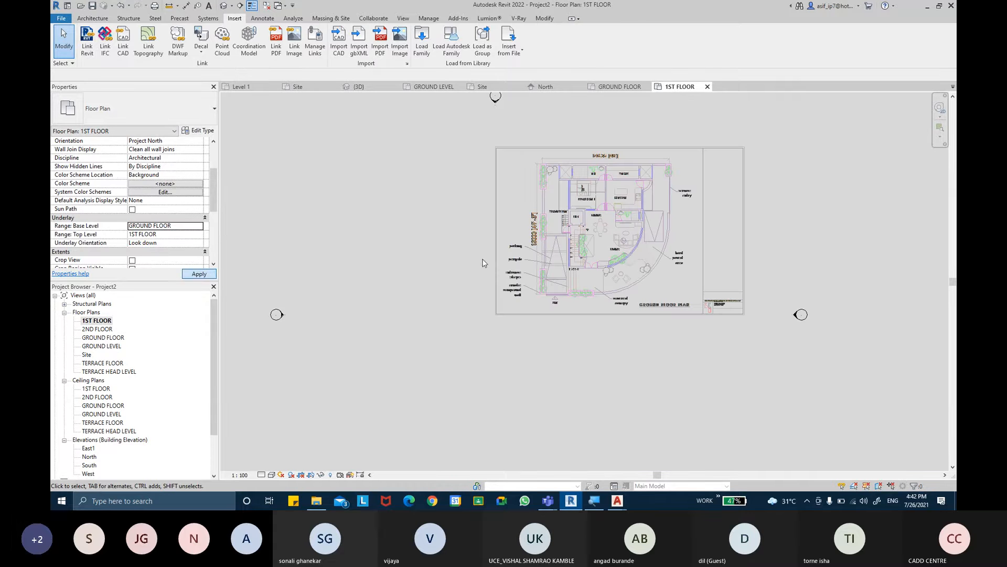
pyautogui.click(200, 227)
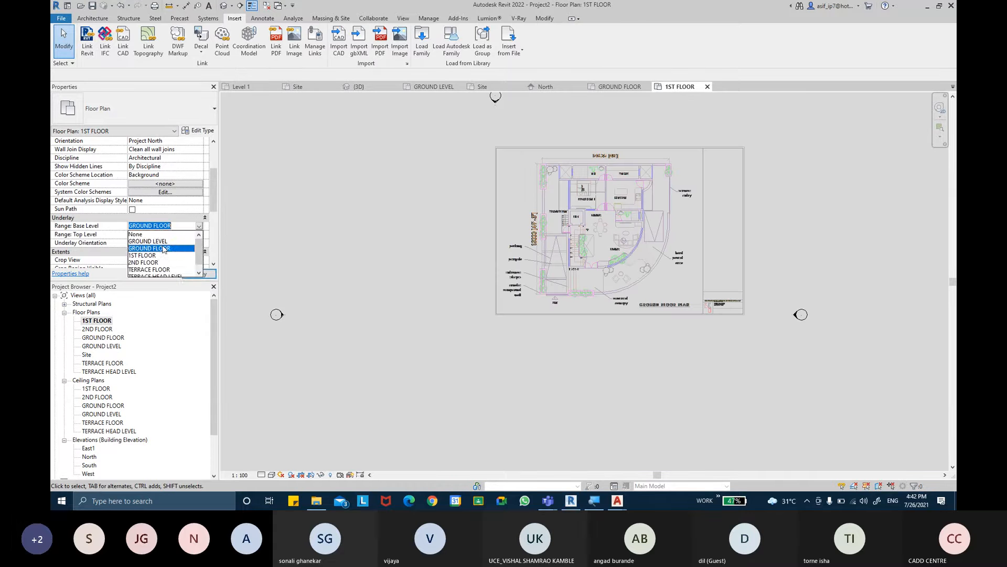
pyautogui.click(164, 244)
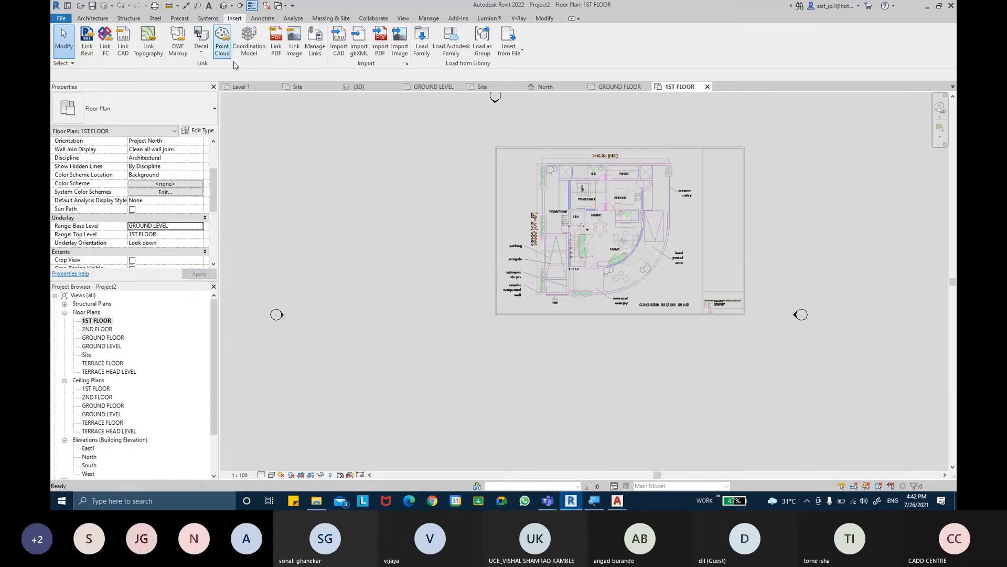
# - Link FIRST FLOOR PLAN.dwg at 1ST FLOOR with Auto - Origin to Internal Origin positioning and inspect its title area
pyautogui.click(122, 45)
pyautogui.click(493, 170)
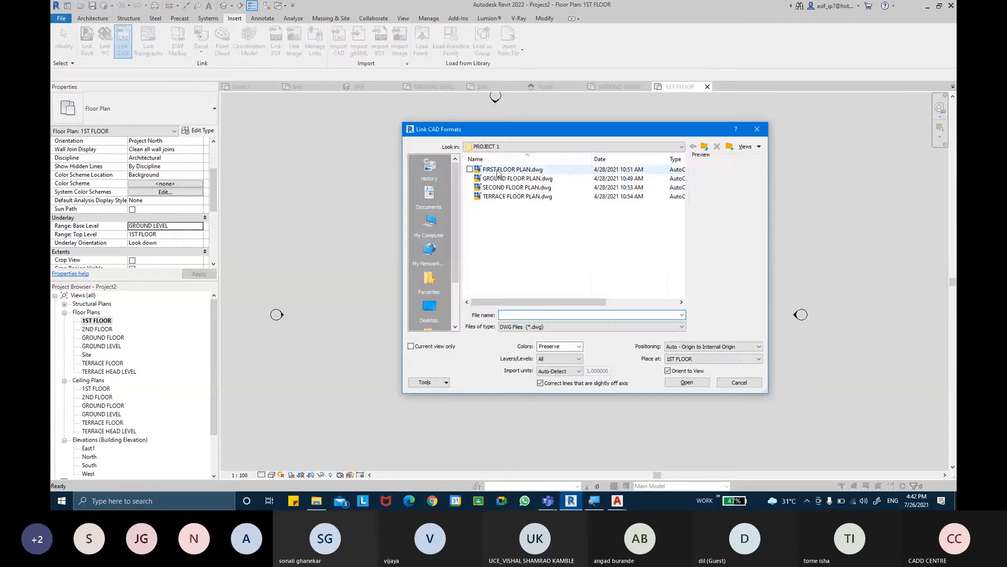
pyautogui.click(680, 379)
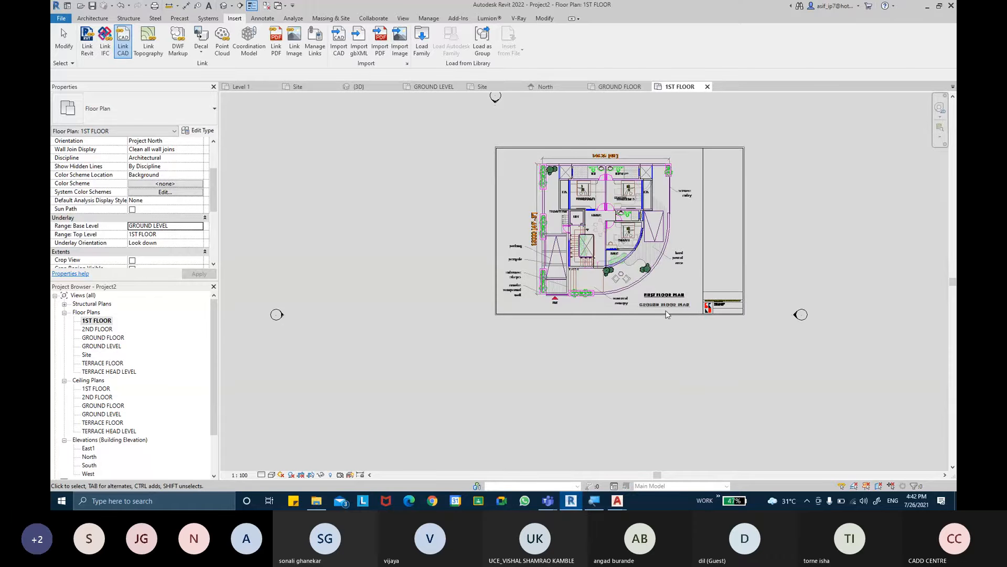
pyautogui.scroll(2, 660, 320)
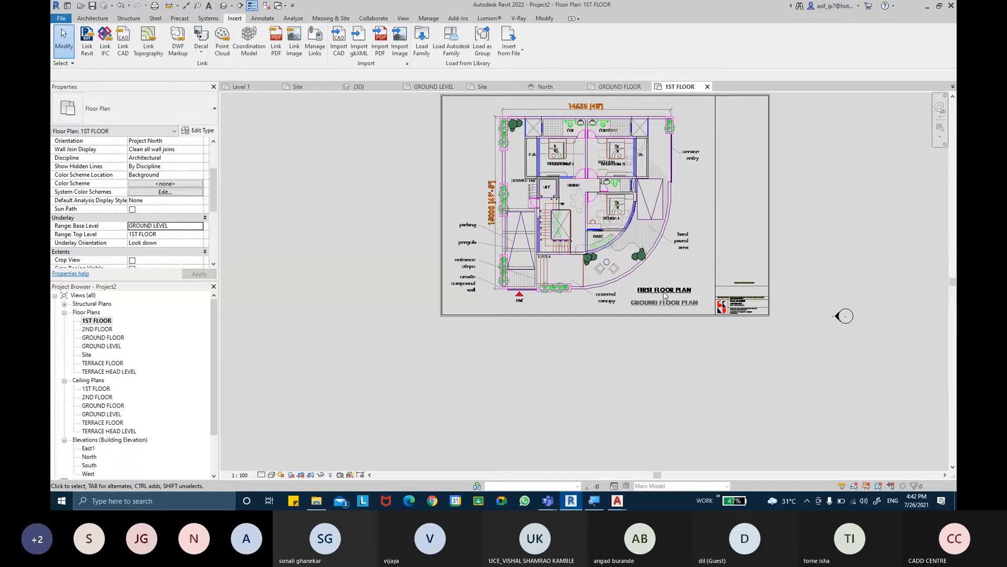
pyautogui.scroll(3, 664, 295)
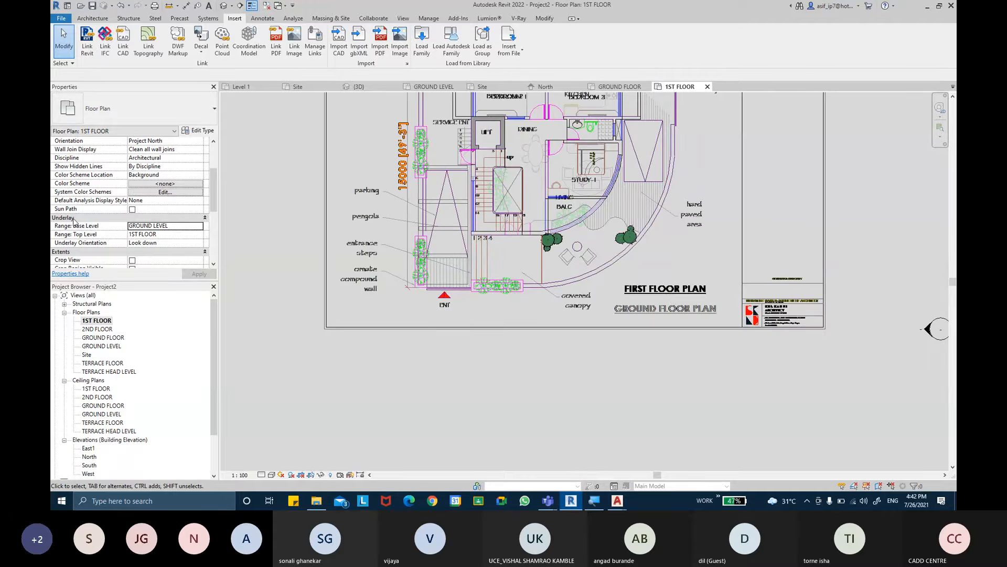
# - Turn off the underlay in the 1ST FLOOR view by setting its base level to None
pyautogui.click(171, 225)
pyautogui.click(198, 226)
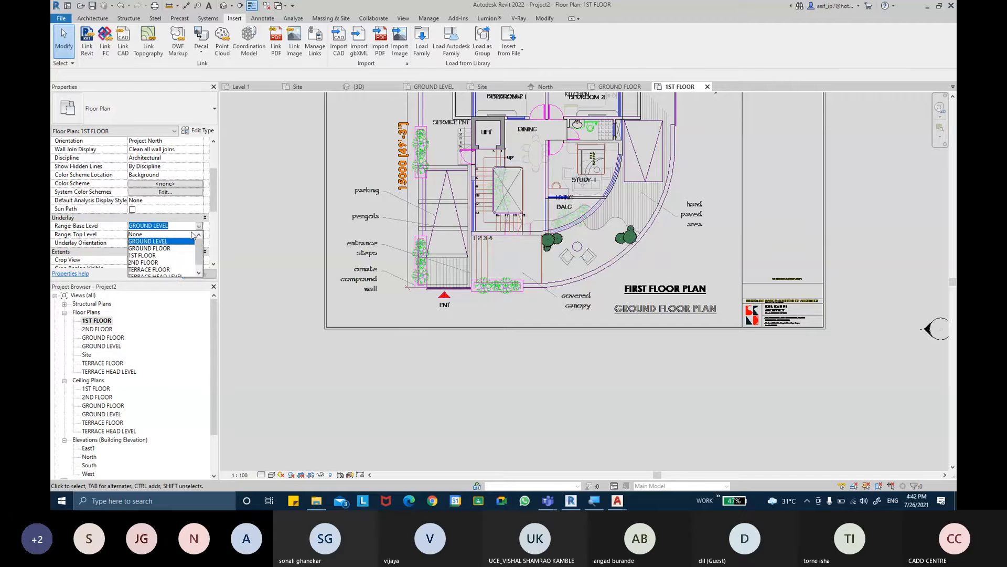
pyautogui.click(155, 234)
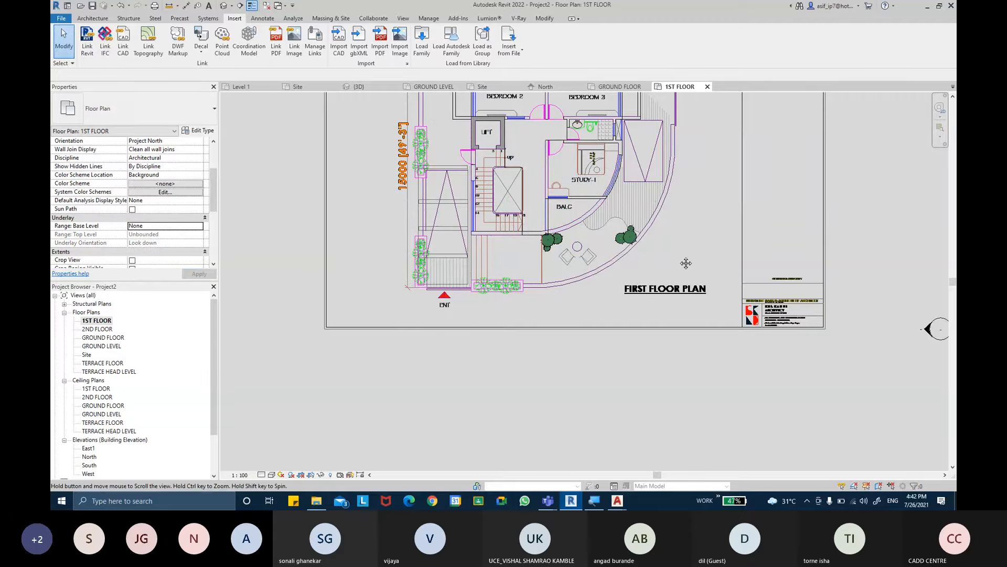
pyautogui.moveTo(686, 263); pyautogui.dragTo(690, 245, button='middle')
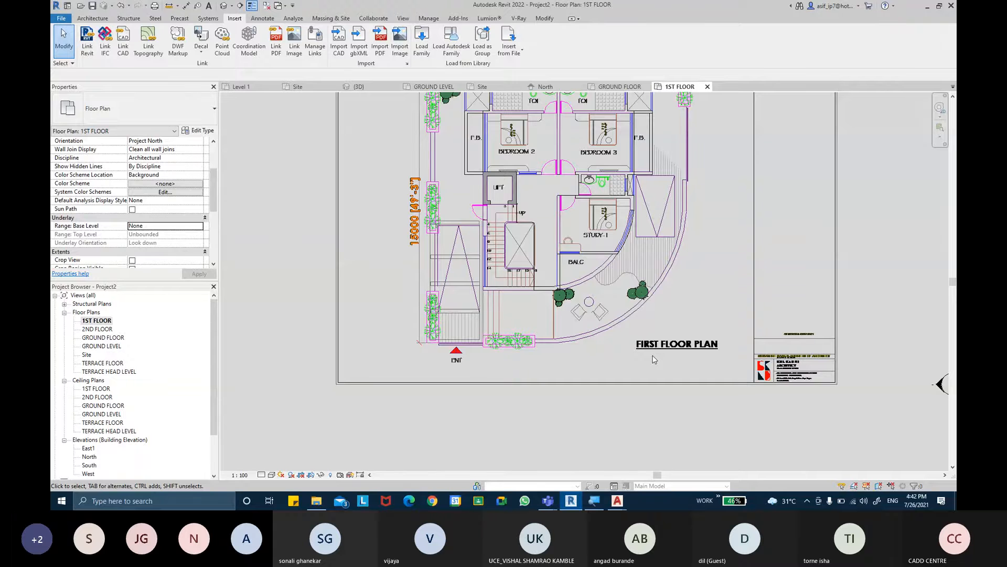
# - Link SECOND FLOOR PLAN.dwg at the 2ND FLOOR level with Auto - Origin to Internal Origin positioning
pyautogui.doubleClick(98, 331)
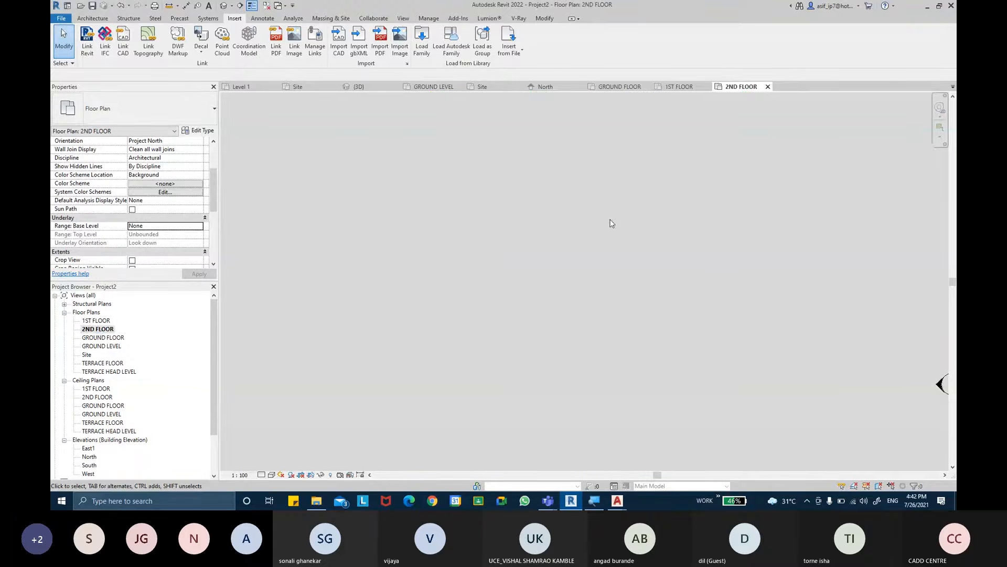
pyautogui.scroll(-2, 669, 231)
pyautogui.click(123, 41)
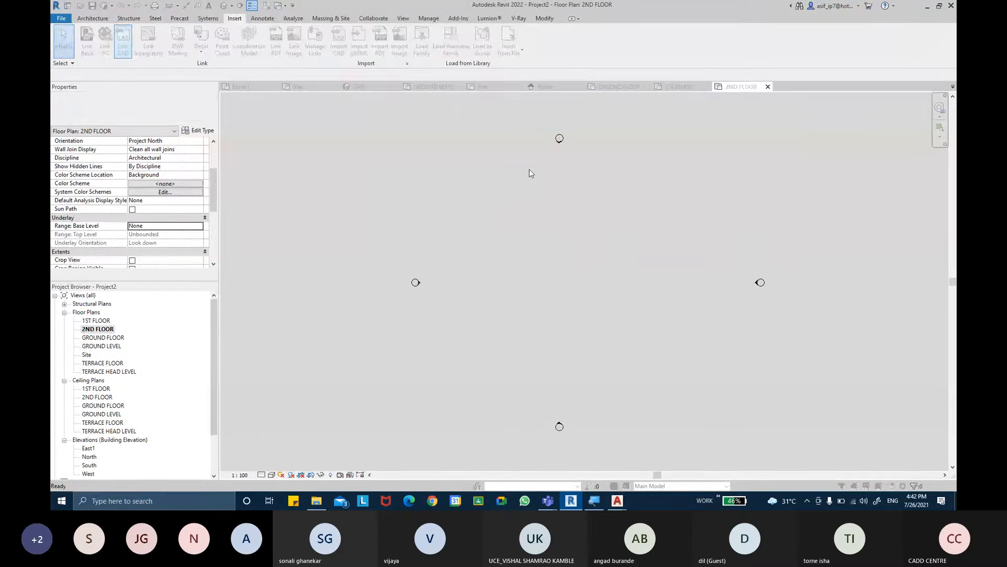
pyautogui.click(507, 189)
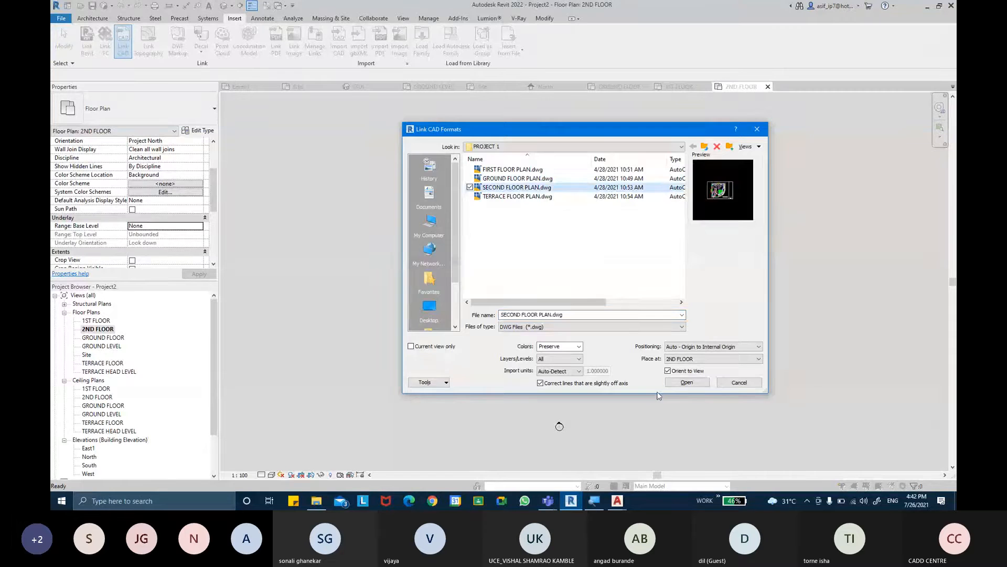
pyautogui.click(677, 382)
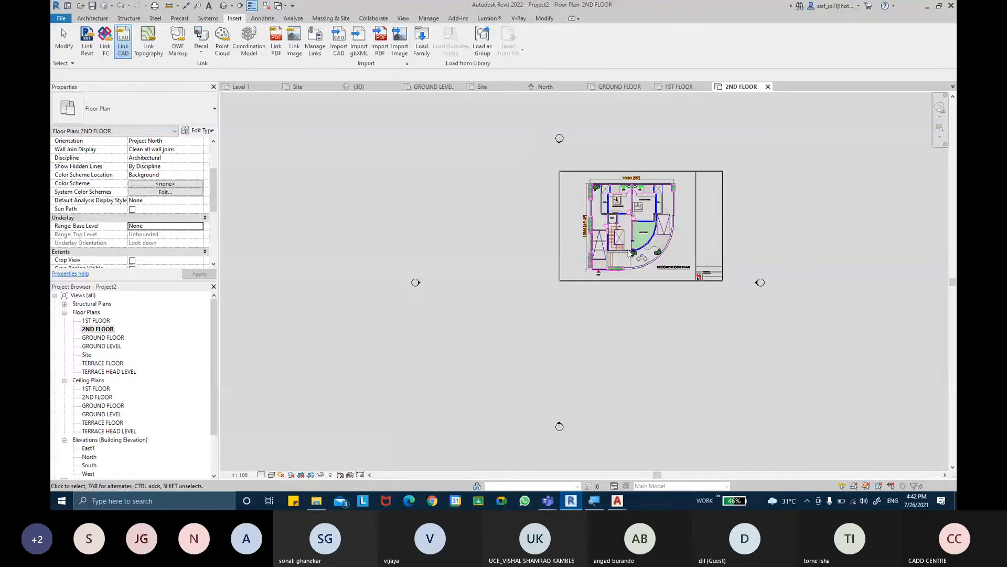
# - Link TERRACE FLOOR PLAN.dwg at the TERRACE FLOOR level with Auto - Origin to Internal Origin positioning
pyautogui.doubleClick(100, 365)
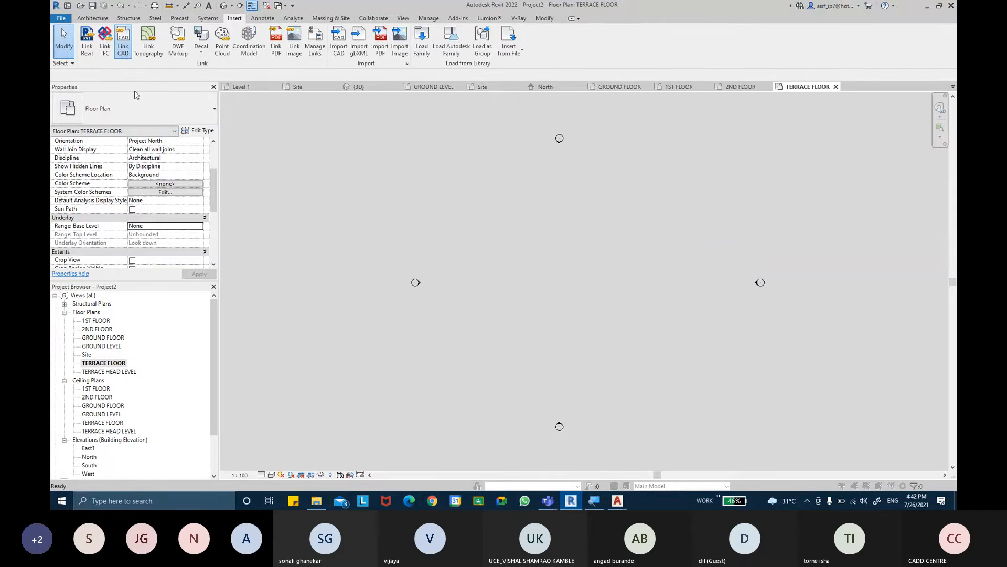
pyautogui.click(517, 196)
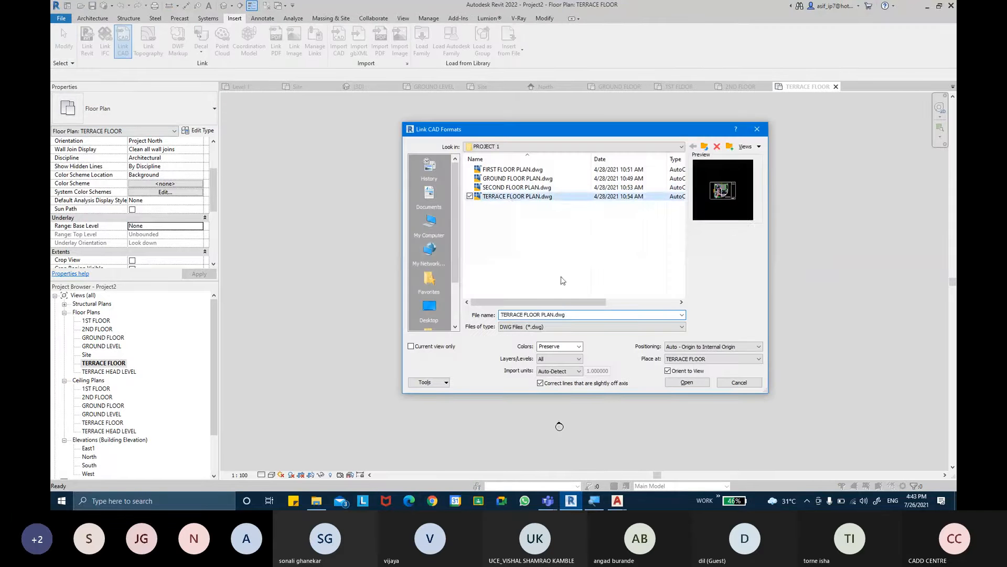
pyautogui.click(703, 384)
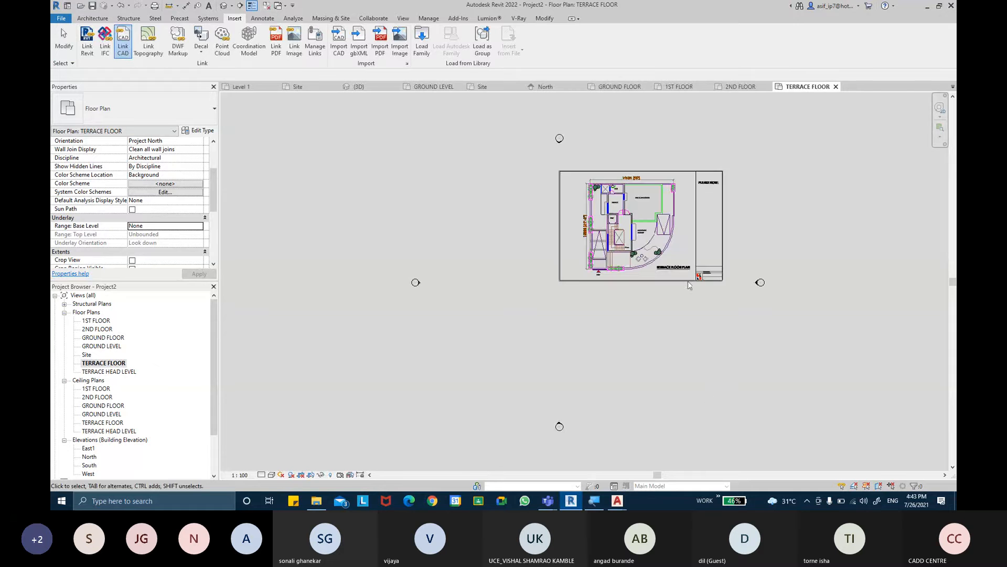
pyautogui.scroll(2, 627, 236)
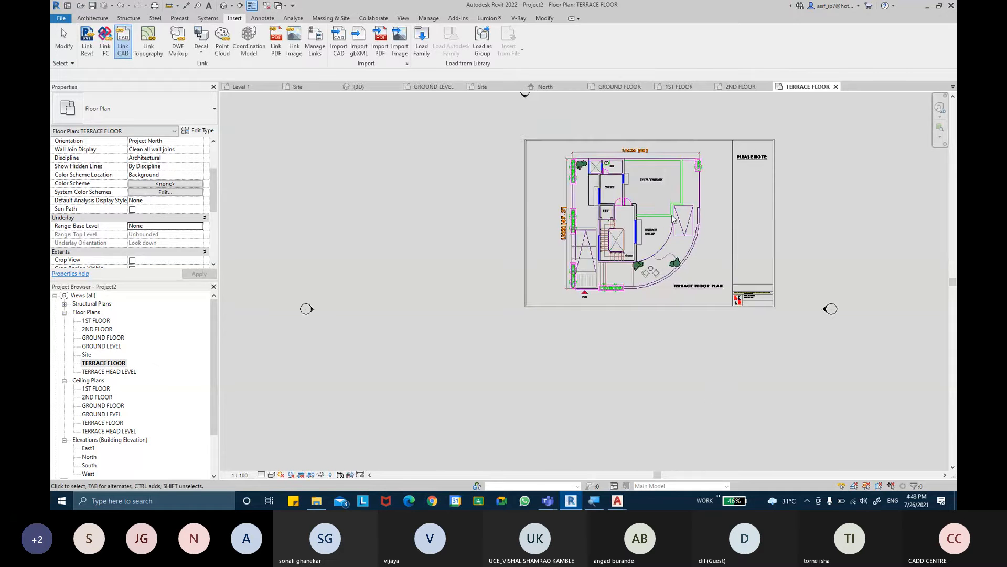
pyautogui.moveTo(638, 219); pyautogui.dragTo(625, 215, button='middle')
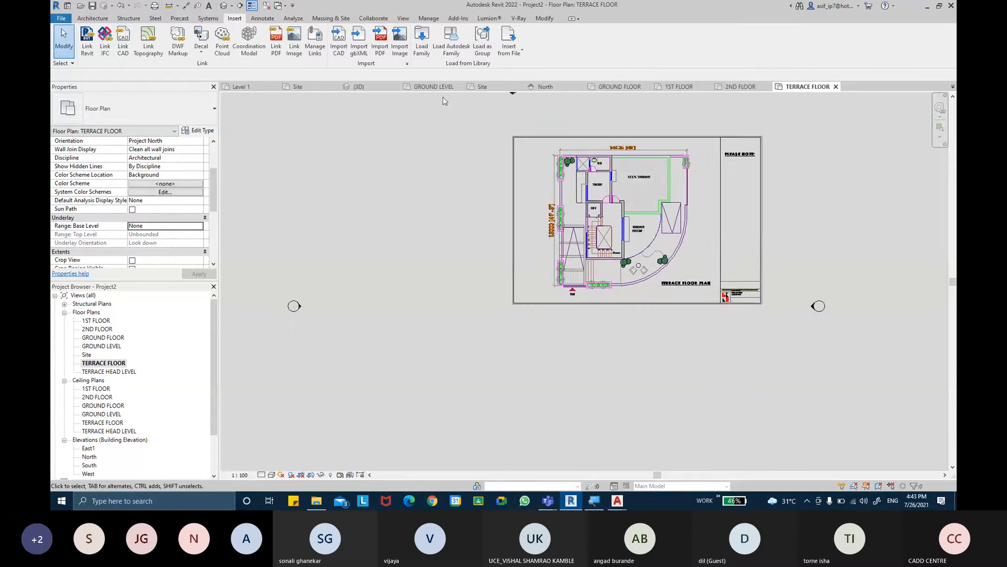
# - Open the default 3D view and examine how the linked floor plans stack on their levels
pyautogui.click(223, 5)
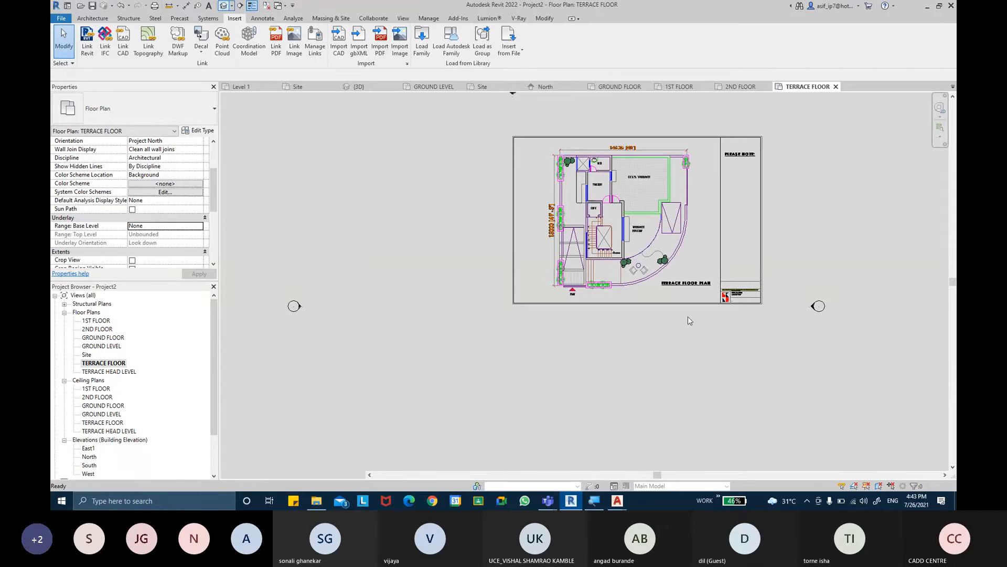
pyautogui.moveTo(717, 327); pyautogui.dragTo(803, 270, button='middle')
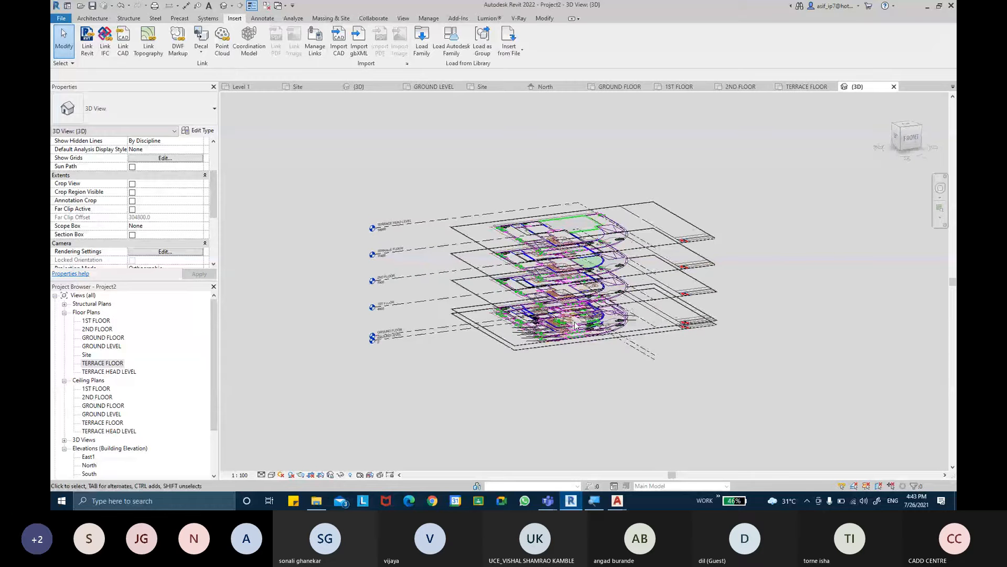
pyautogui.scroll(6, 575, 325)
pyautogui.moveTo(575, 326); pyautogui.dragTo(758, 288, button='middle')
pyautogui.scroll(-5, 635, 310)
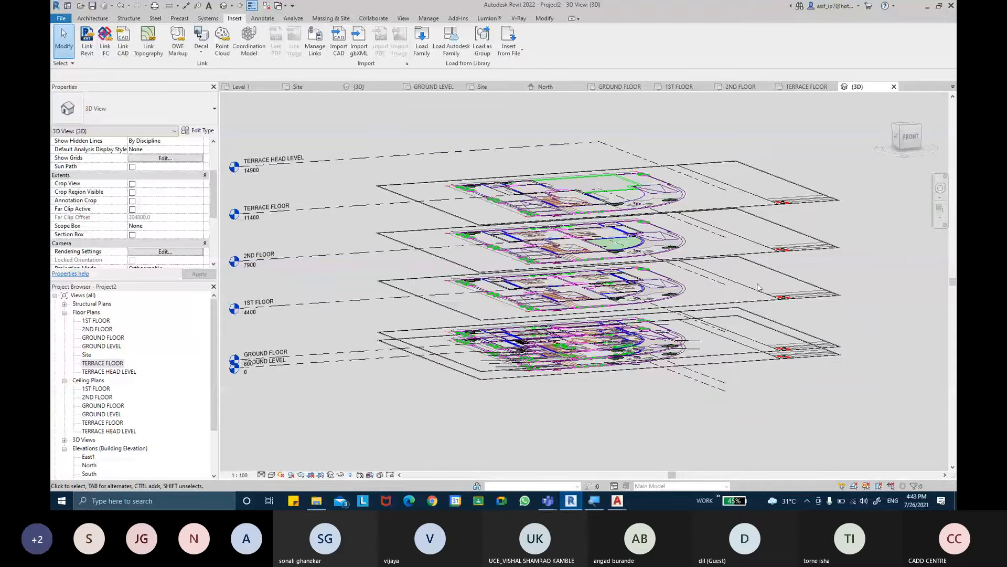
pyautogui.press('v')
pyautogui.press('v')
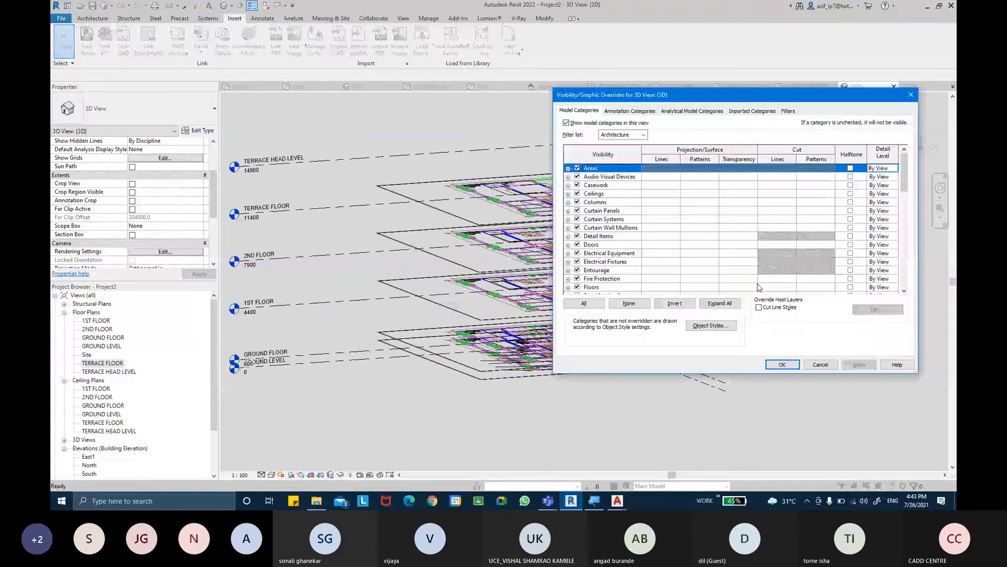
pyautogui.press('Escape')
# - Hide the imported FIRST, SECOND and TERRACE FLOOR PLAN.dwg files in the 3D view through its Visibility/Graphic Overrides
pyautogui.moveTo(214, 184); pyautogui.dragTo(213, 205)
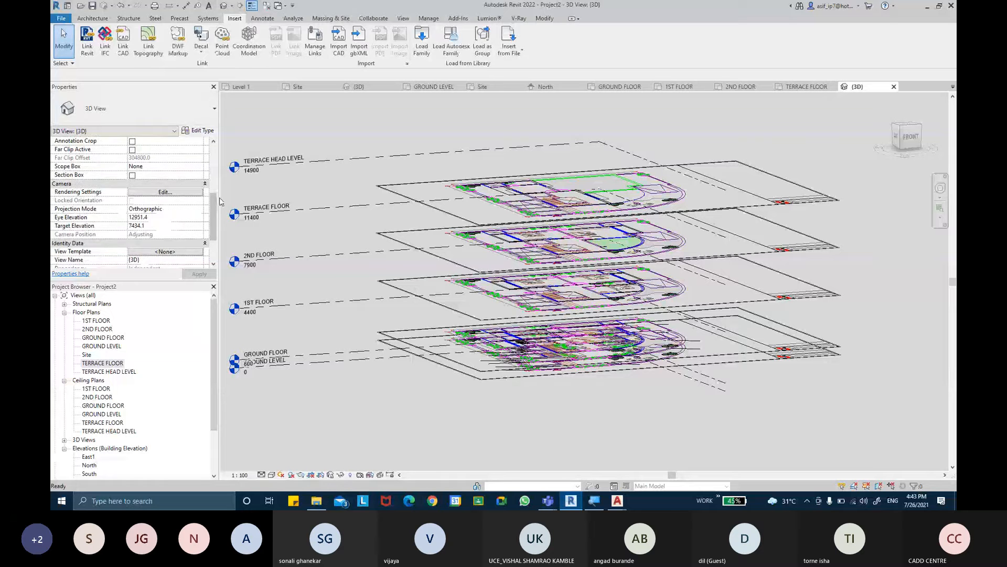
pyautogui.scroll(-1, 221, 201)
pyautogui.scroll(6, 182, 206)
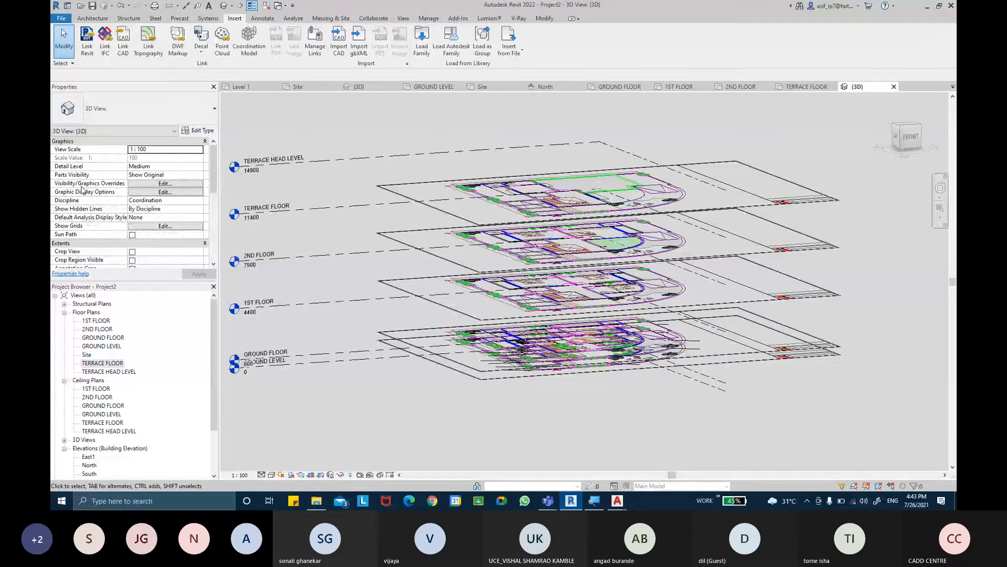
pyautogui.click(158, 183)
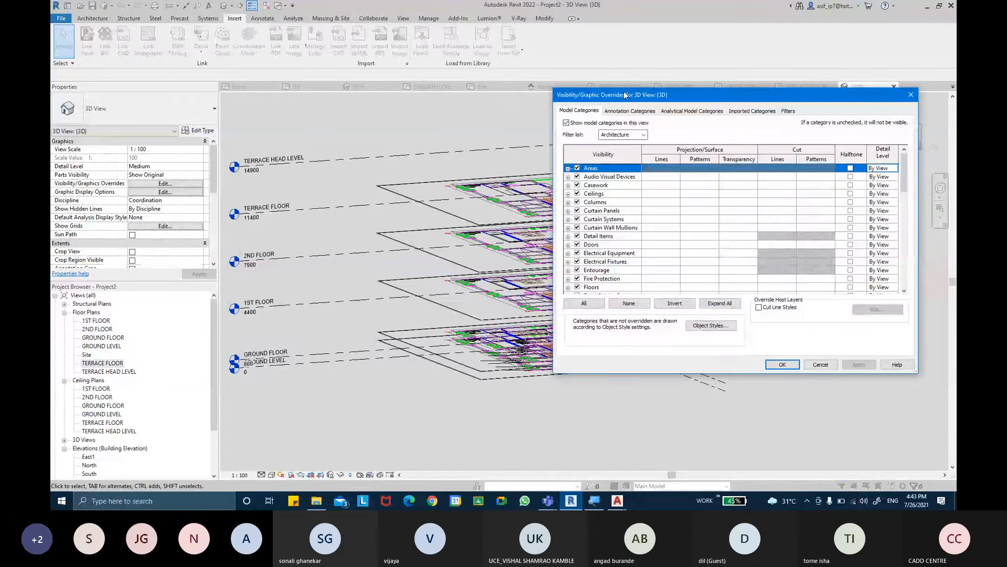
pyautogui.moveTo(625, 95); pyautogui.dragTo(585, 119)
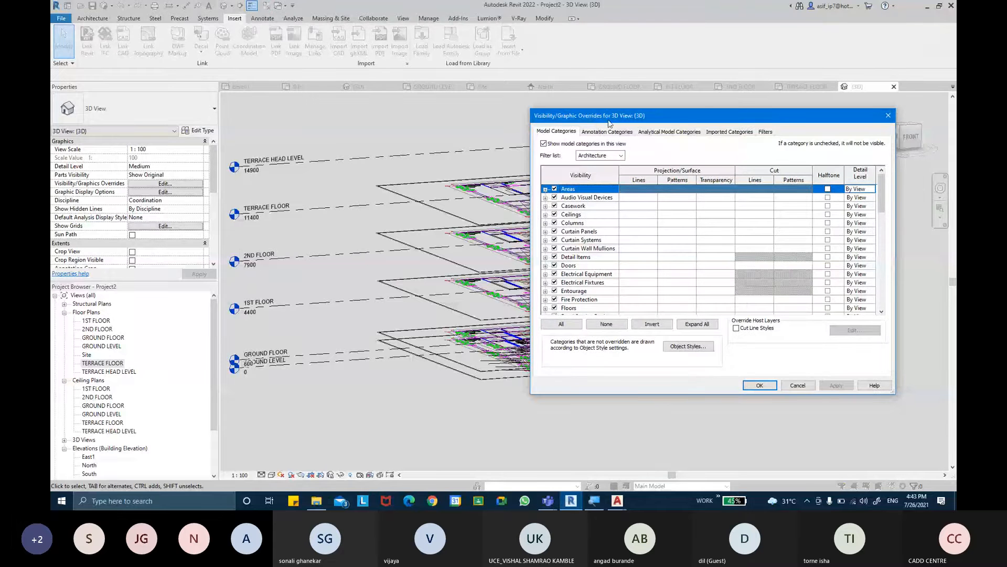
pyautogui.click(724, 132)
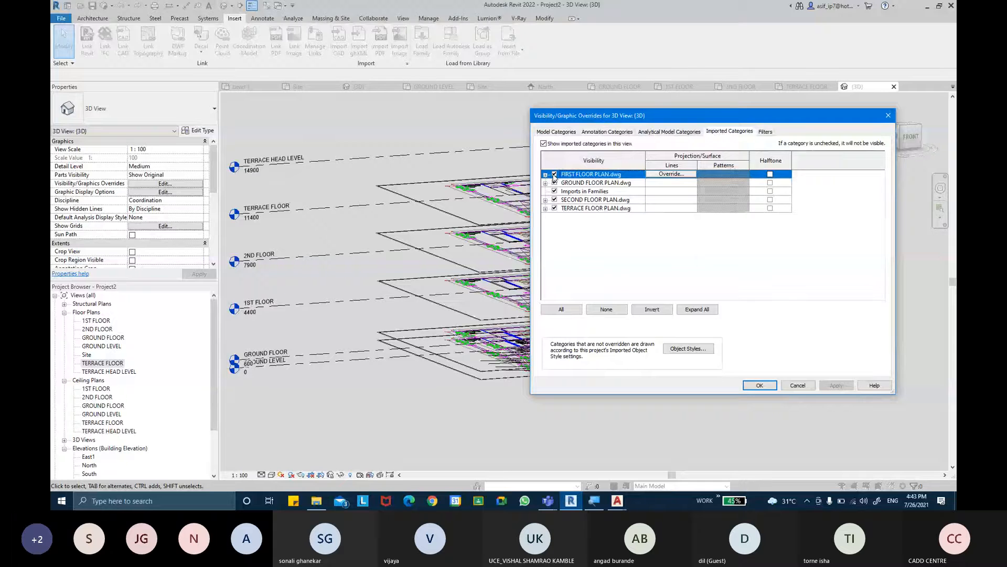
pyautogui.click(555, 174)
pyautogui.click(554, 200)
pyautogui.click(555, 209)
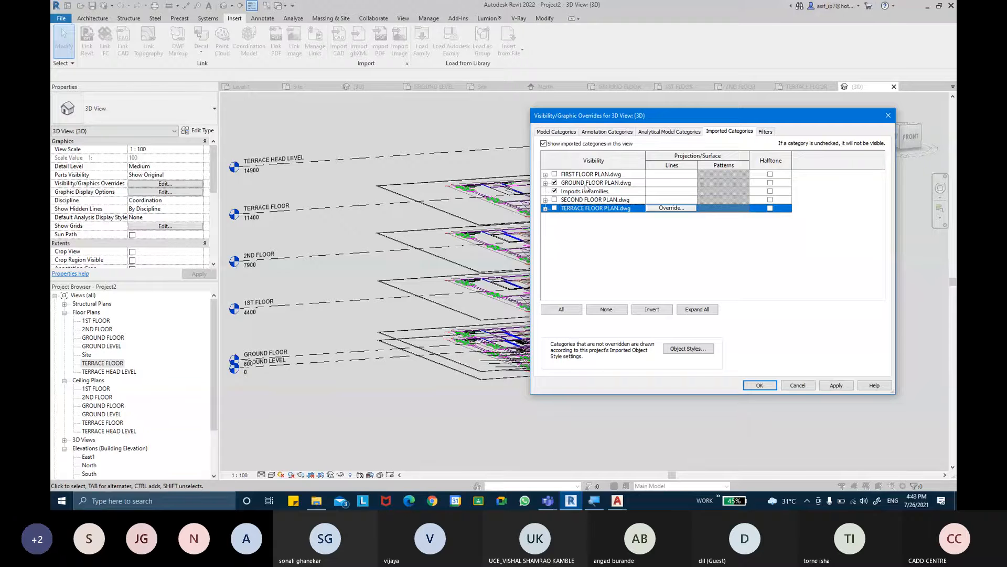
pyautogui.click(757, 387)
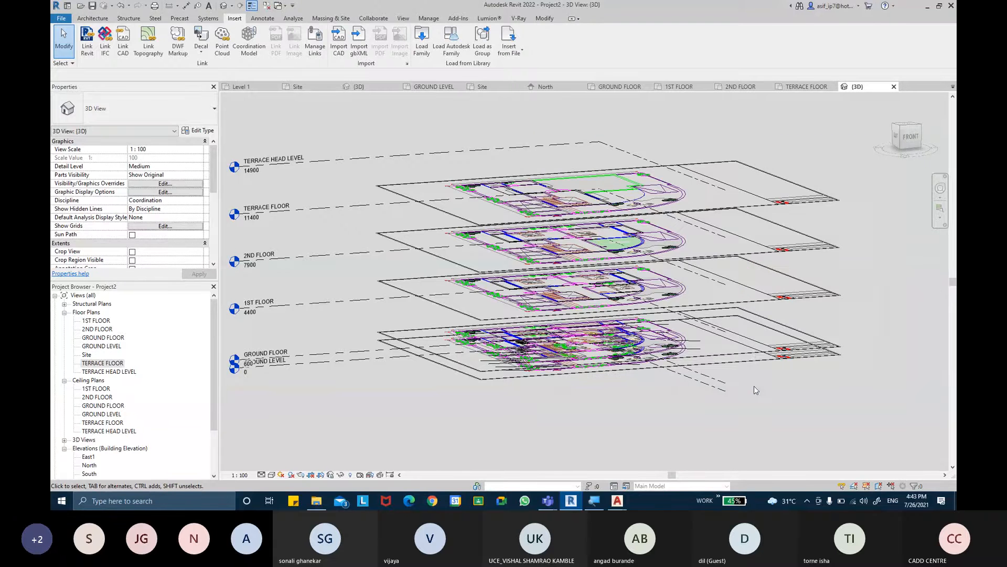
# - Inspect the ground floor plan links in 3D, and examine the drawing's parking, entrance and room areas in the GROUND LEVEL plan
pyautogui.keyDown('shift'); pyautogui.moveTo(755, 348); pyautogui.dragTo(750, 379, button='middle'); pyautogui.keyUp('shift')
pyautogui.scroll(3, 752, 381)
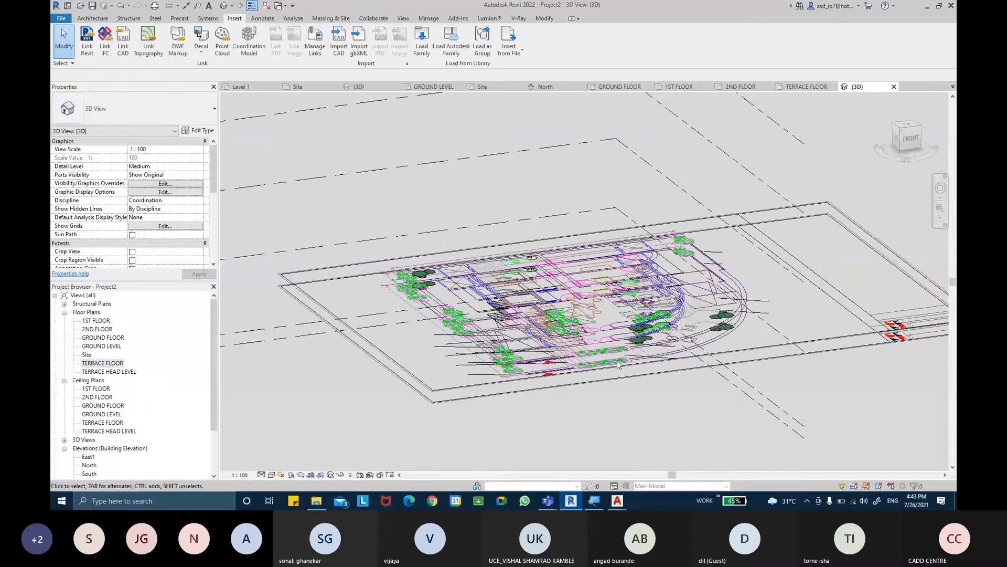
pyautogui.keyDown('shift'); pyautogui.moveTo(618, 363); pyautogui.dragTo(652, 330, button='middle'); pyautogui.keyUp('shift')
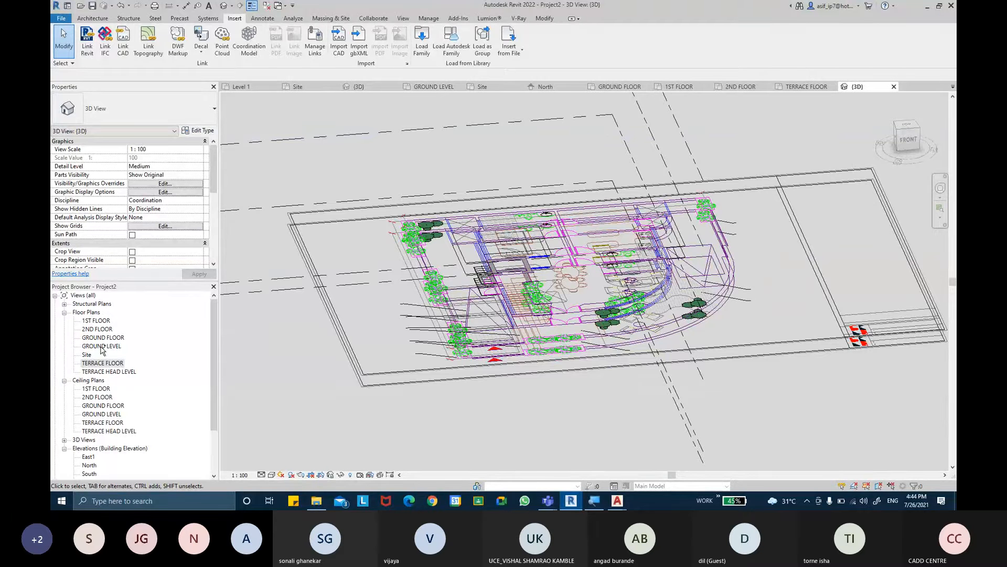
pyautogui.doubleClick(102, 347)
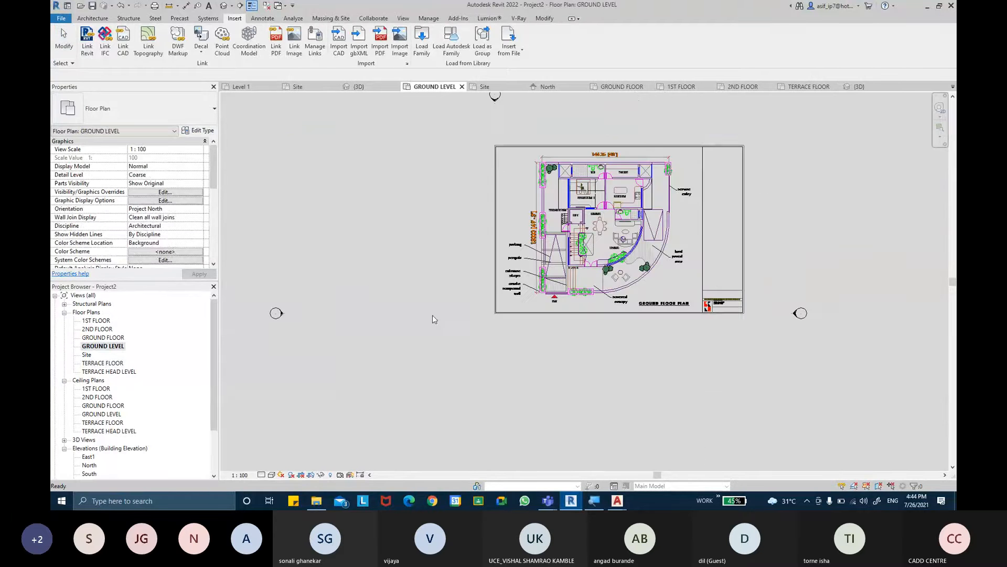
pyautogui.scroll(6, 603, 295)
pyautogui.moveTo(718, 291); pyautogui.dragTo(690, 373, button='middle')
pyautogui.moveTo(419, 338); pyautogui.dragTo(426, 384, button='middle')
pyautogui.moveTo(414, 272); pyautogui.dragTo(426, 321, button='middle')
pyautogui.scroll(-1, 404, 288)
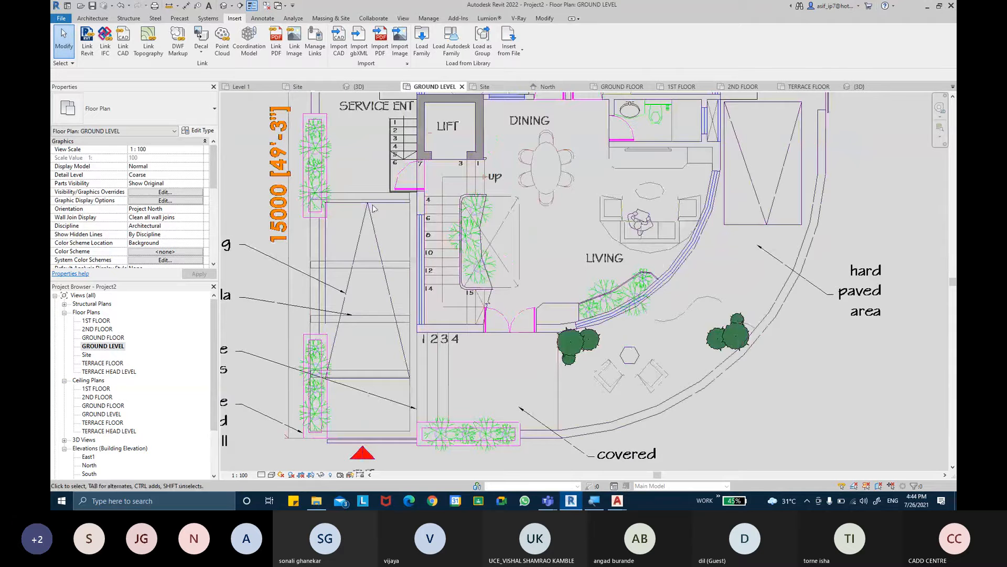
pyautogui.scroll(-3, 374, 208)
pyautogui.scroll(2, 404, 236)
# - Measure the thickness of the compound wall beside the service entrance with an aligned dimension, without placing it
pyautogui.click(95, 20)
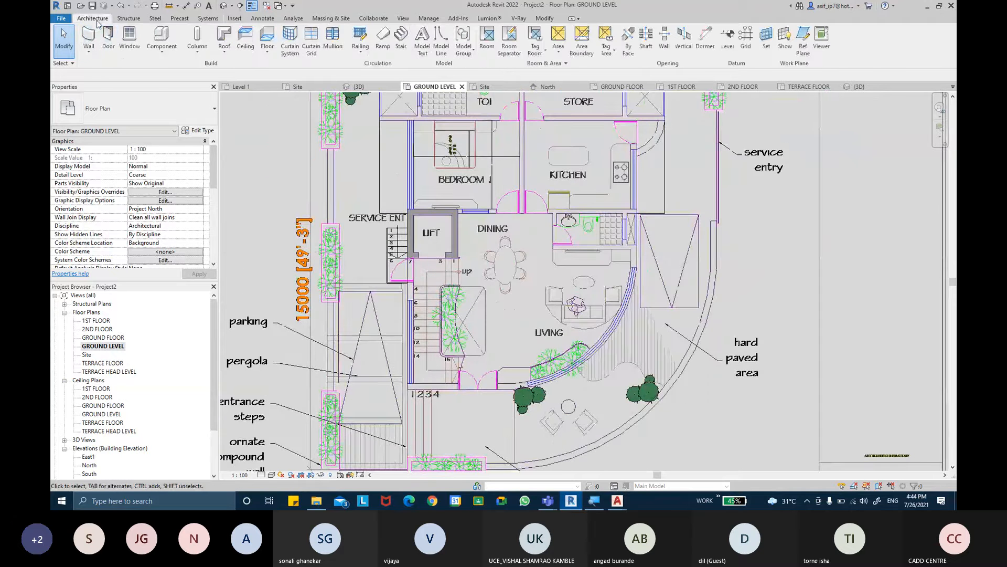
pyautogui.scroll(3, 325, 159)
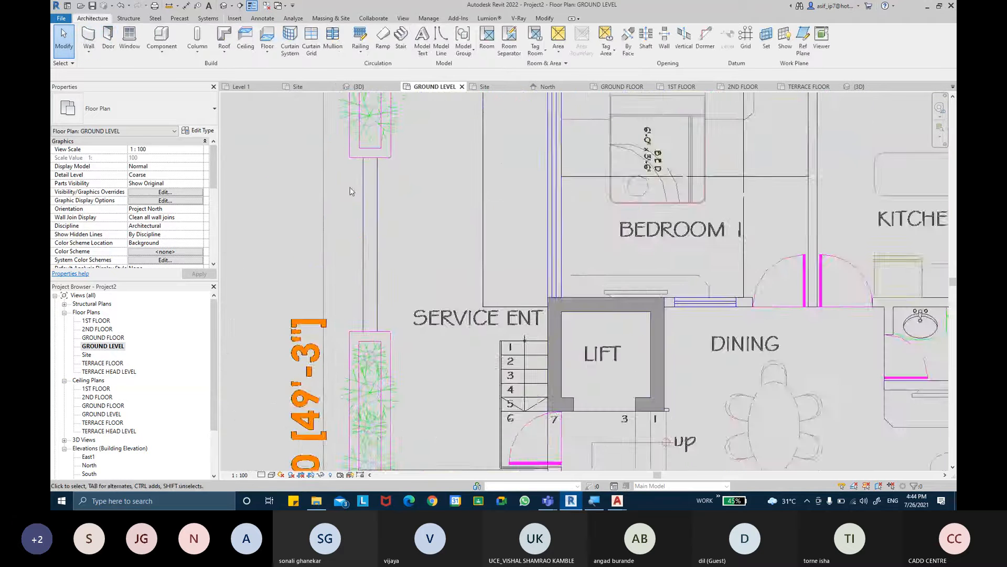
pyautogui.scroll(1, 350, 191)
pyautogui.click(186, 5)
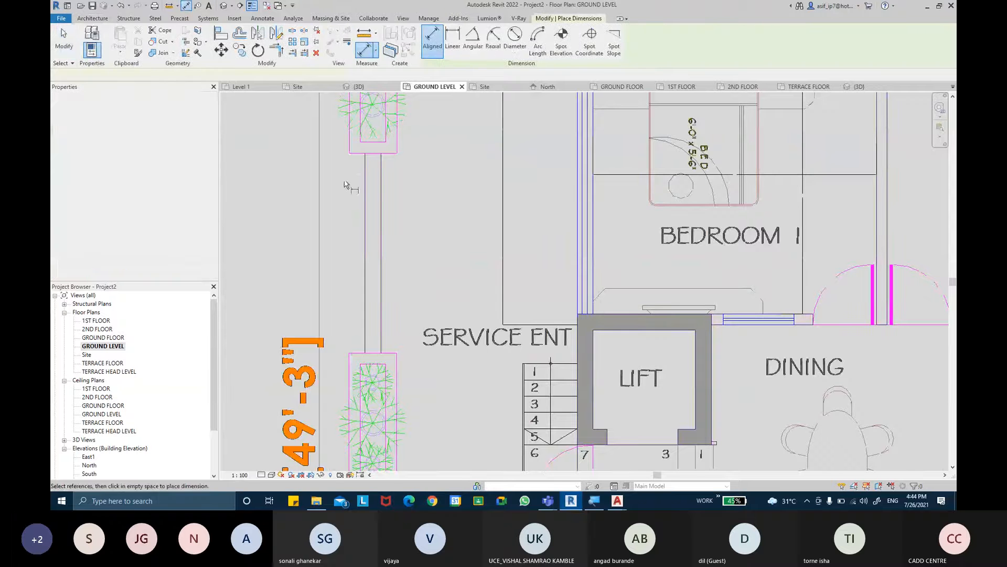
pyautogui.click(366, 199)
pyautogui.click(381, 210)
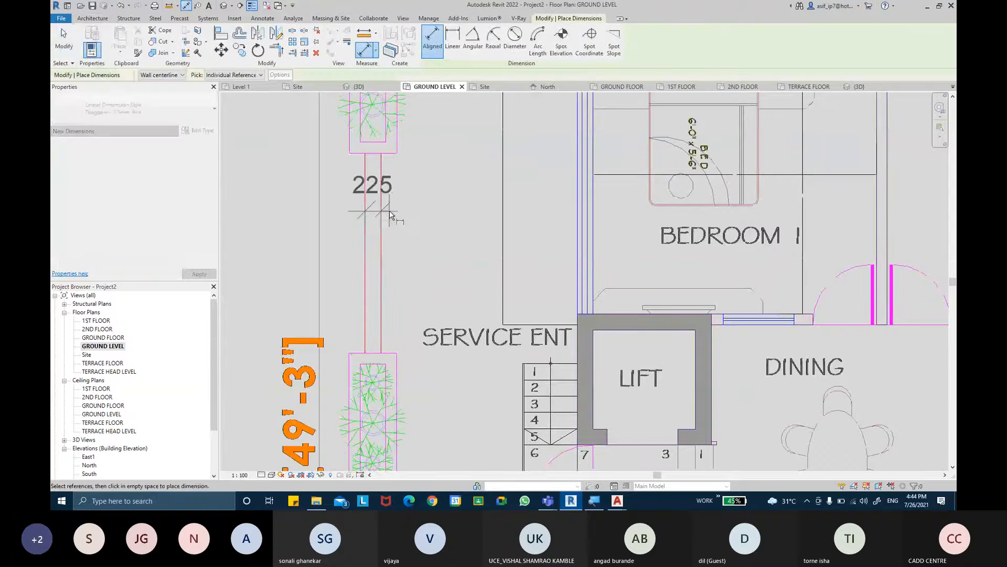
pyautogui.press('Escape')
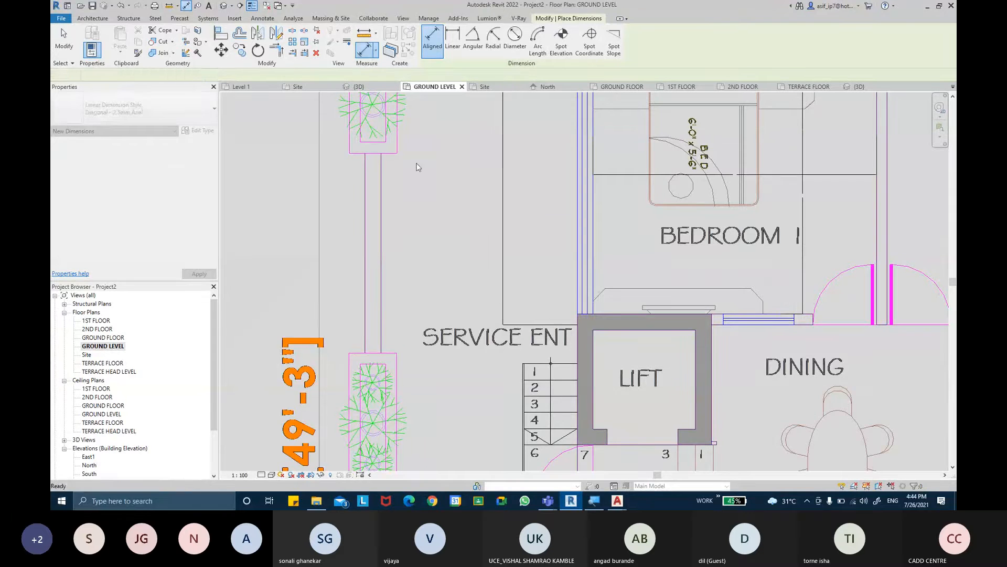
# - Measure the thickness of the planter's end wall near the trees with an aligned dimension, without placing it
pyautogui.moveTo(424, 283); pyautogui.dragTo(416, 389, button='middle')
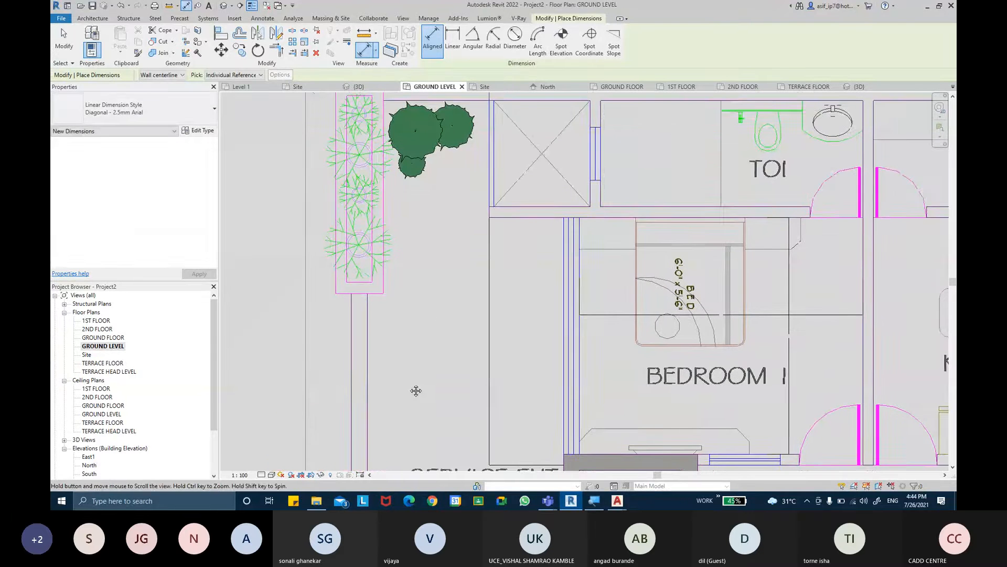
pyautogui.scroll(2, 392, 324)
pyautogui.scroll(4, 357, 386)
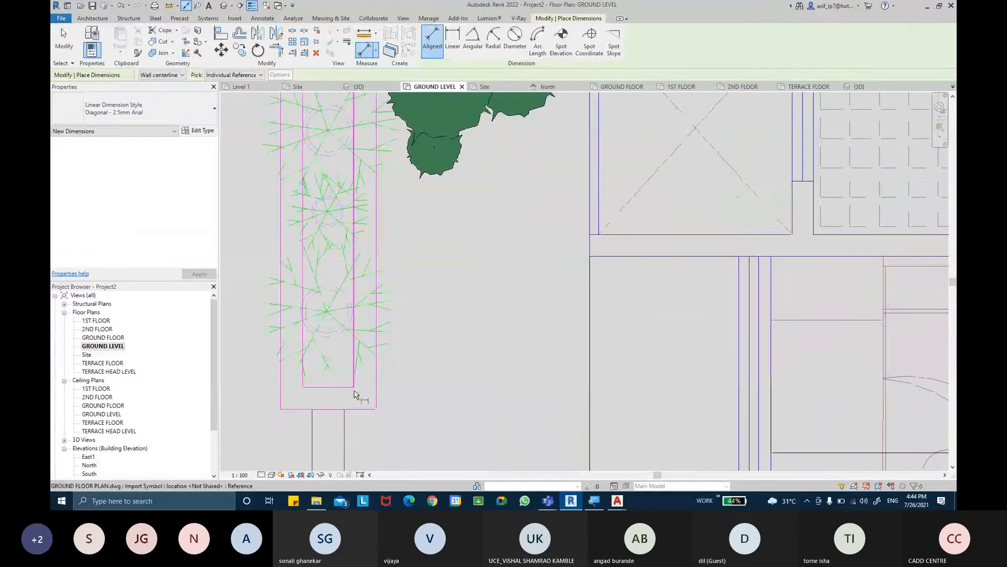
pyautogui.click(340, 407)
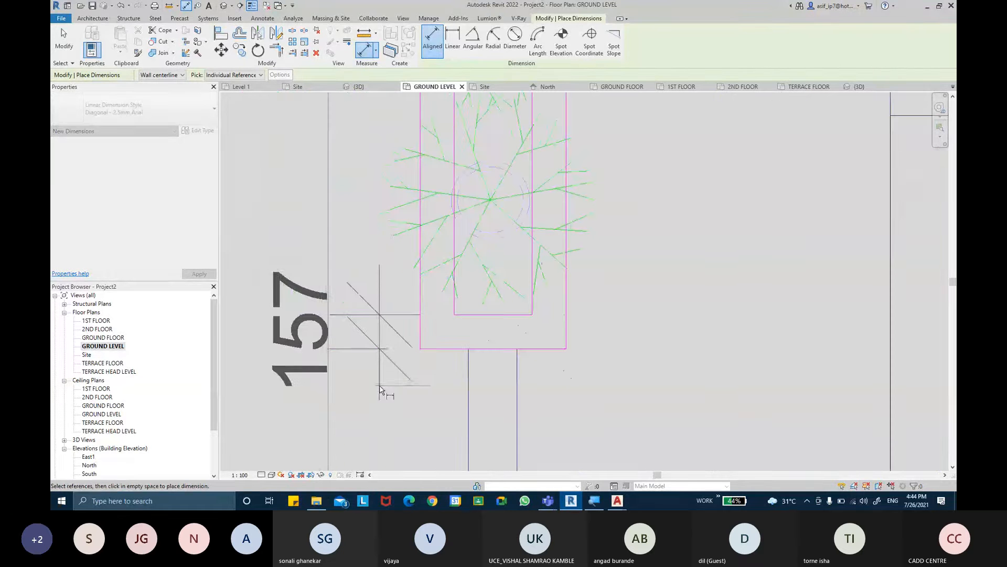
pyautogui.press('Escape')
pyautogui.press('Escape')
# - Start a new wall on the ground level using the Generic - 225mm Masonry type
pyautogui.scroll(-4, 404, 370)
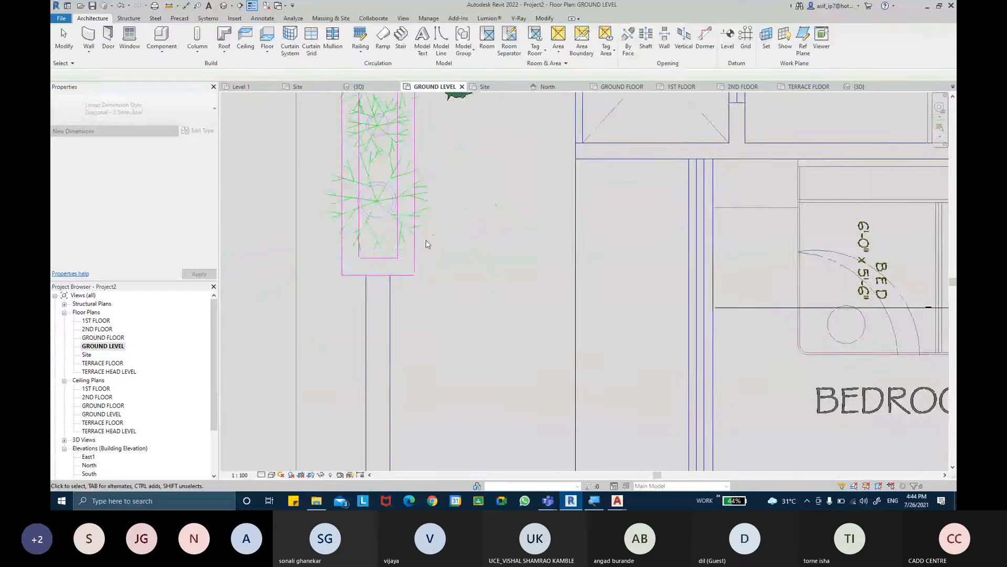
pyautogui.scroll(-3, 426, 231)
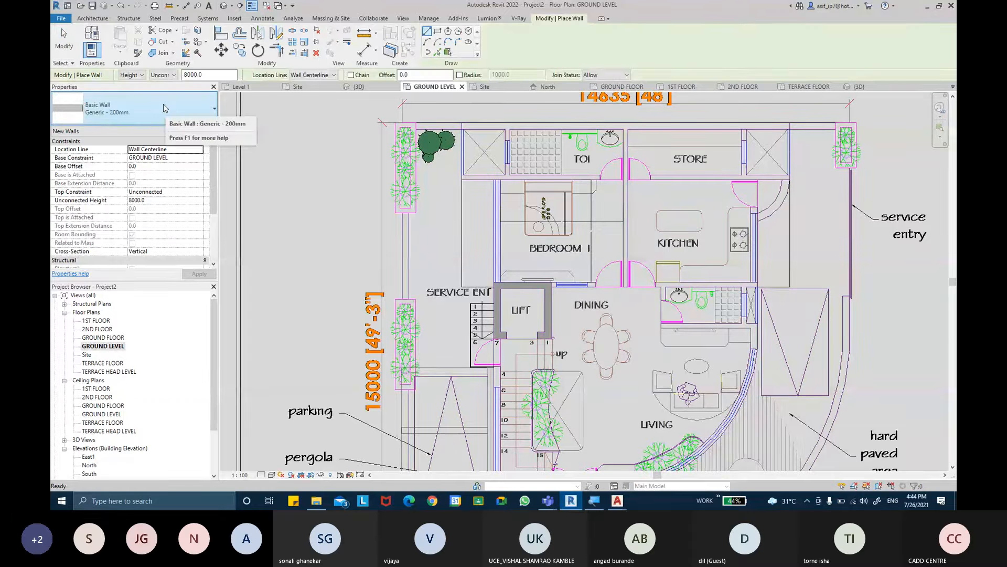
pyautogui.click(163, 105)
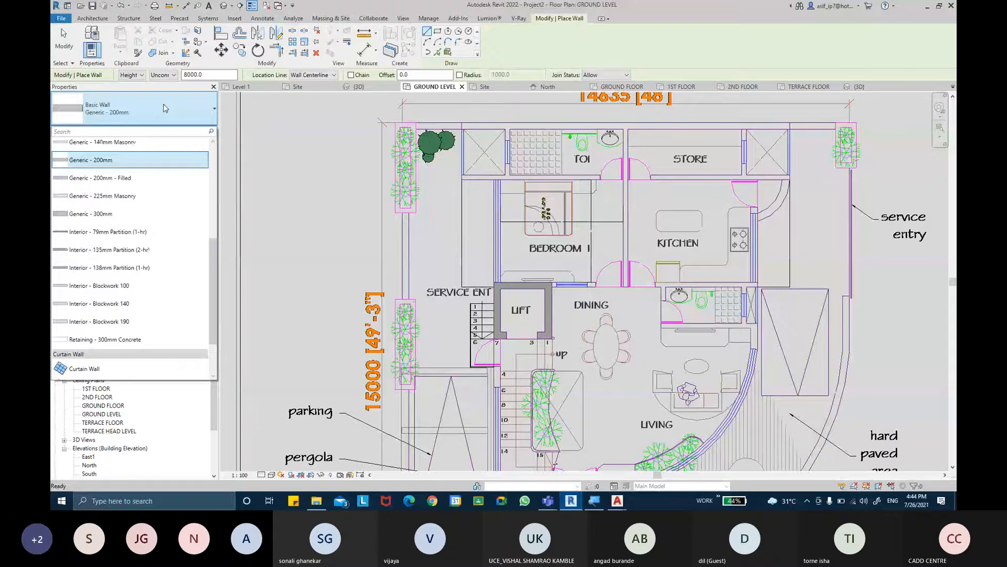
pyautogui.click(126, 199)
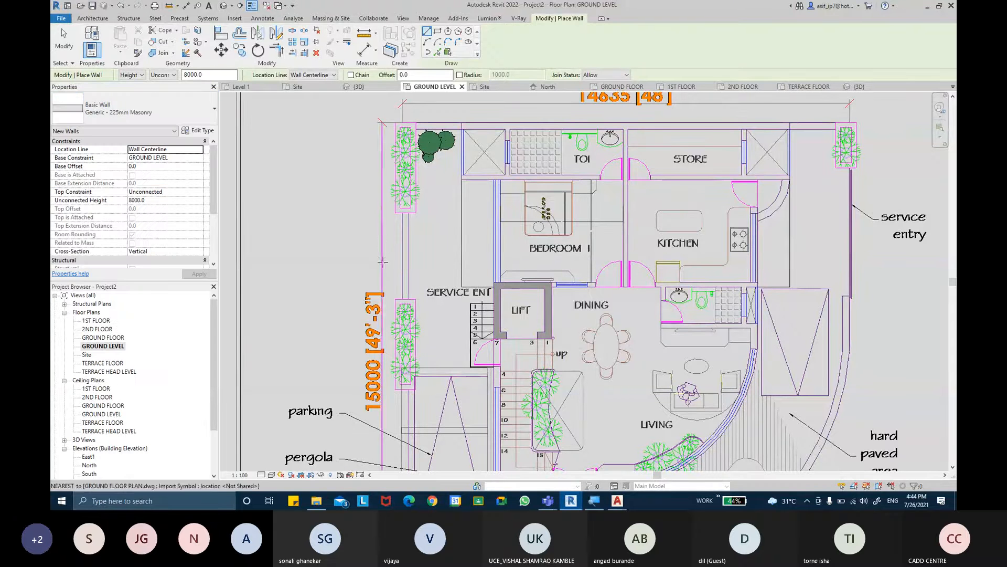
# - Set the wall tool to create walls from picked lines, with the location line at Core Face: Interior
pyautogui.scroll(1, 431, 227)
pyautogui.scroll(1, 426, 223)
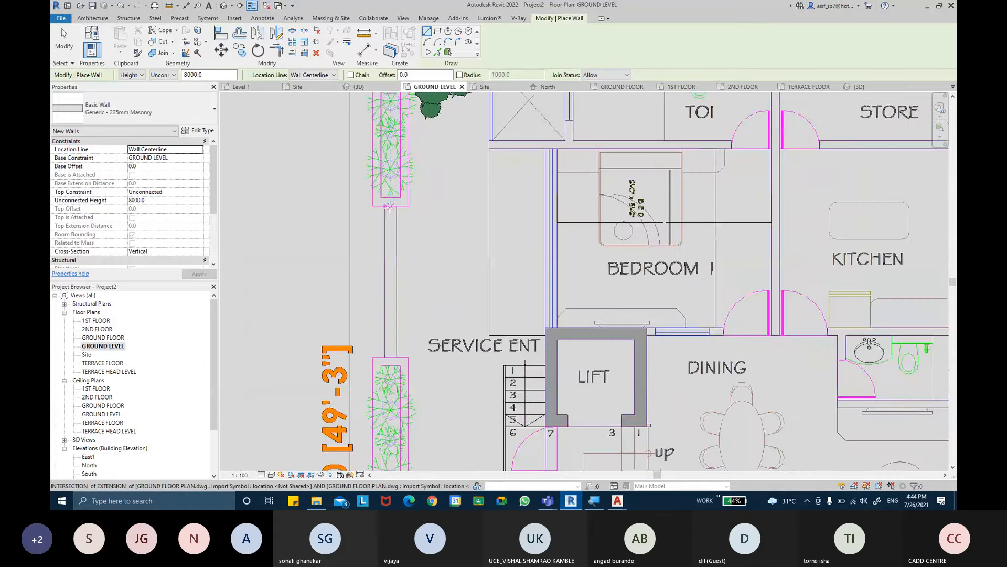
pyautogui.scroll(1, 389, 209)
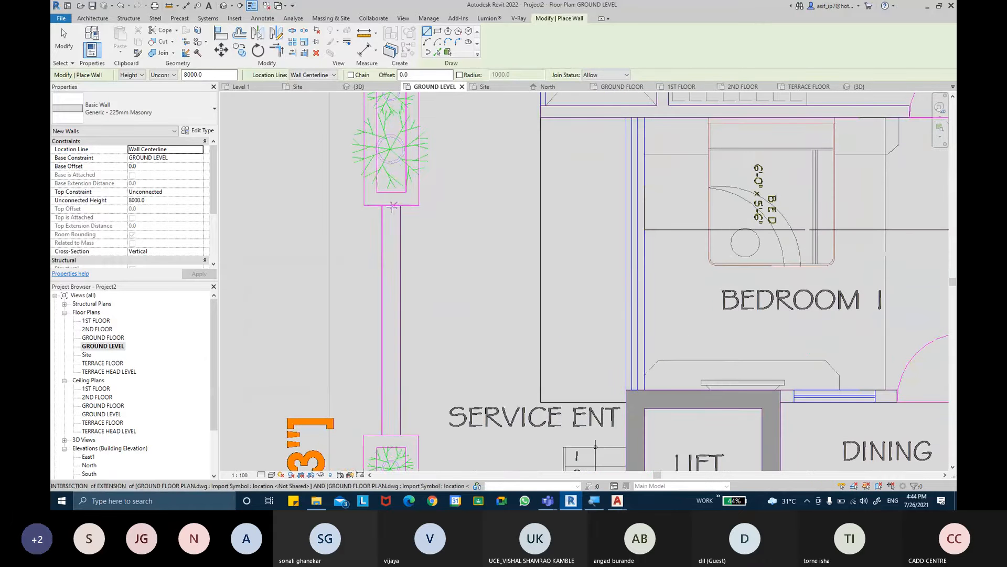
pyautogui.click(438, 53)
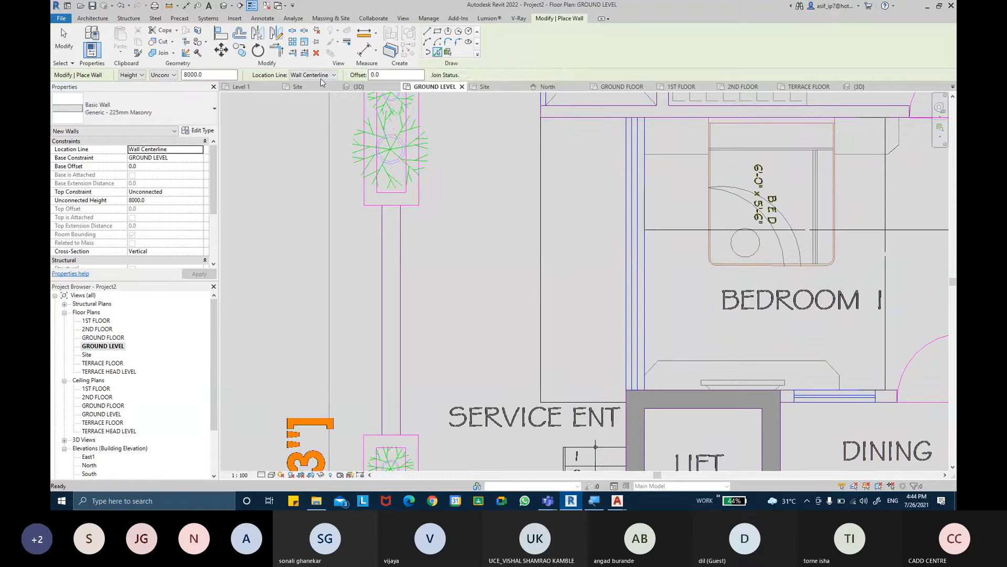
pyautogui.click(321, 75)
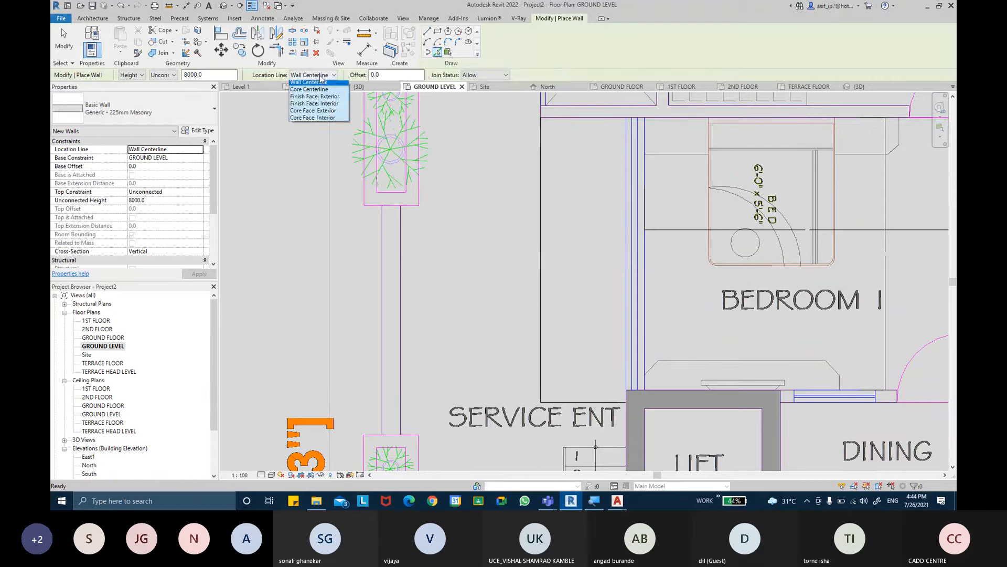
pyautogui.click(324, 121)
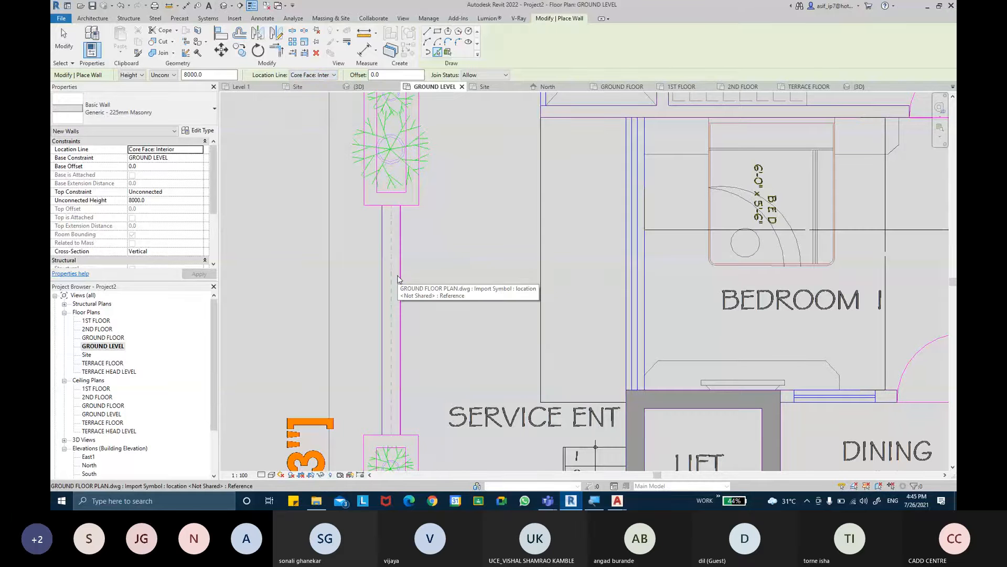
# - Create compound walls from the inner drawing lines between the planters beside the service entrance and beside the parking
pyautogui.click(397, 276)
pyautogui.moveTo(426, 267); pyautogui.dragTo(435, 118, button='middle')
pyautogui.moveTo(472, 393); pyautogui.dragTo(485, 150, button='middle')
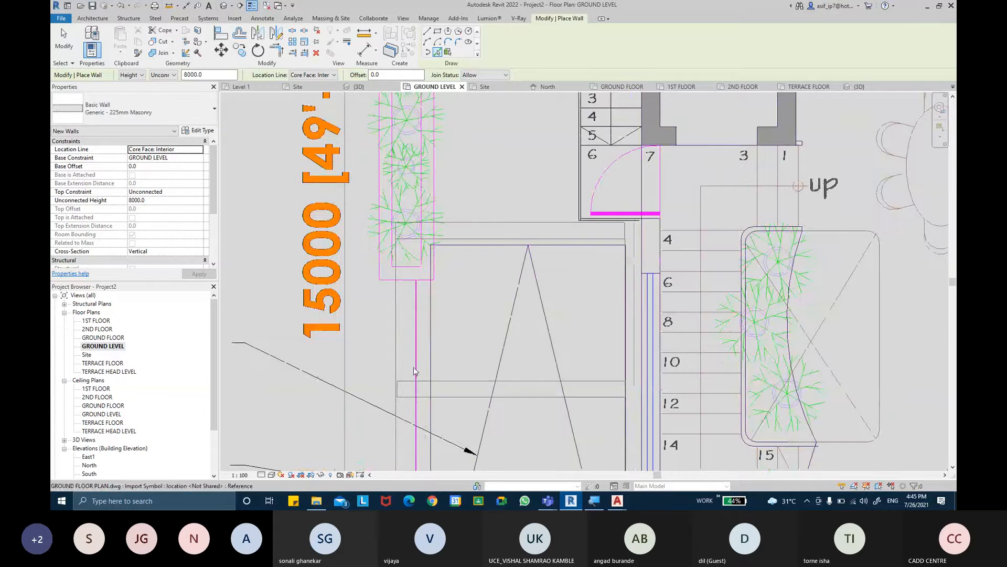
pyautogui.click(412, 366)
pyautogui.moveTo(448, 356); pyautogui.dragTo(451, 166, button='middle')
pyautogui.moveTo(465, 265); pyautogui.dragTo(468, 89, button='middle')
pyautogui.moveTo(501, 284); pyautogui.dragTo(230, 181, button='middle')
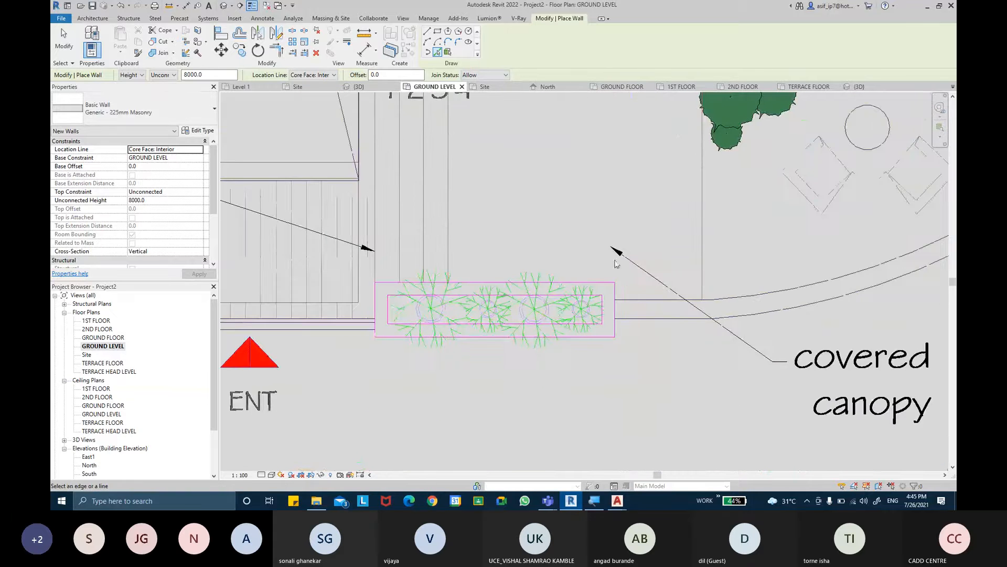
# - Create walls from the straight inner line beside the covered canopy's planter and the curved boundary line next to it
pyautogui.click(648, 302)
pyautogui.moveTo(750, 286); pyautogui.dragTo(570, 283, button='middle')
pyautogui.click(628, 286)
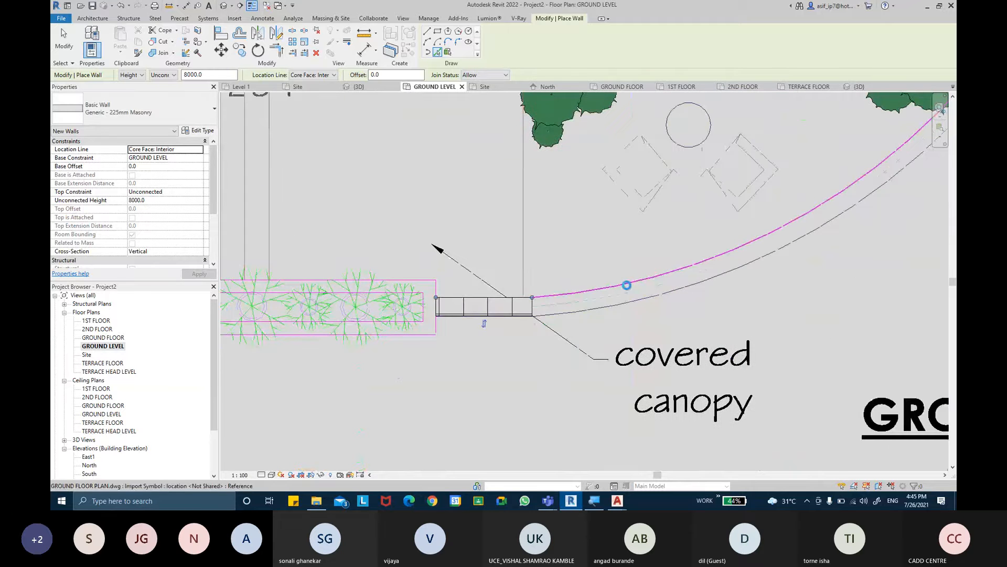
pyautogui.moveTo(713, 270); pyautogui.dragTo(475, 488, button='middle')
pyautogui.moveTo(651, 158); pyautogui.dragTo(541, 465, button='middle')
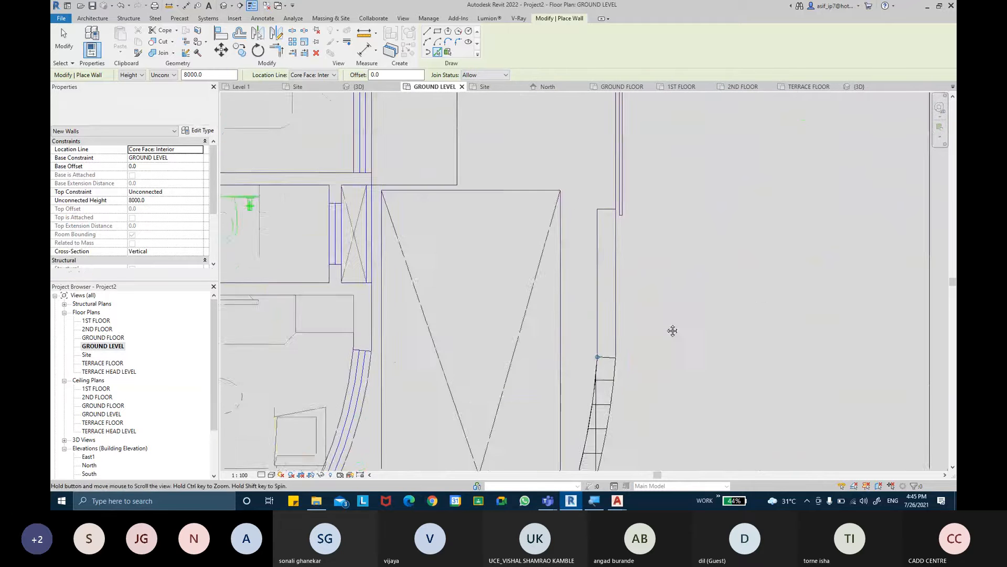
# - Create a wall from the short straight boundary line between the curved compound wall and the service entry
pyautogui.moveTo(672, 330); pyautogui.dragTo(678, 348, button='middle')
pyautogui.click(605, 299)
pyautogui.moveTo(639, 242); pyautogui.dragTo(623, 409, button='middle')
pyautogui.moveTo(631, 225); pyautogui.dragTo(617, 413, button='middle')
pyautogui.scroll(-5, 607, 289)
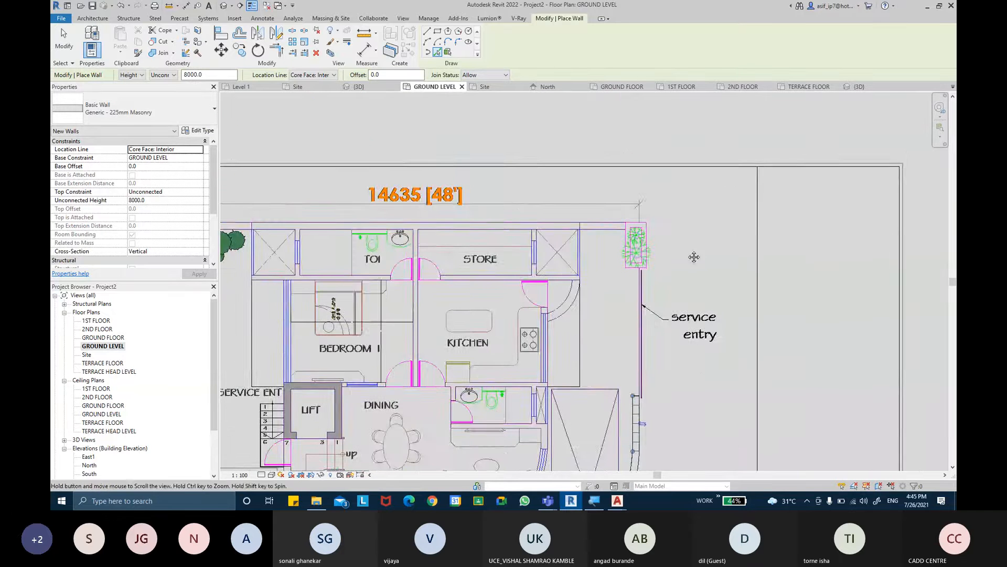
# - Create walls from the rear boundary's inner lines at the trees near the toilet and at the planter near the store
pyautogui.moveTo(694, 257); pyautogui.dragTo(753, 131, button='middle')
pyautogui.moveTo(557, 289); pyautogui.dragTo(611, 363, button='middle')
pyautogui.scroll(3, 350, 184)
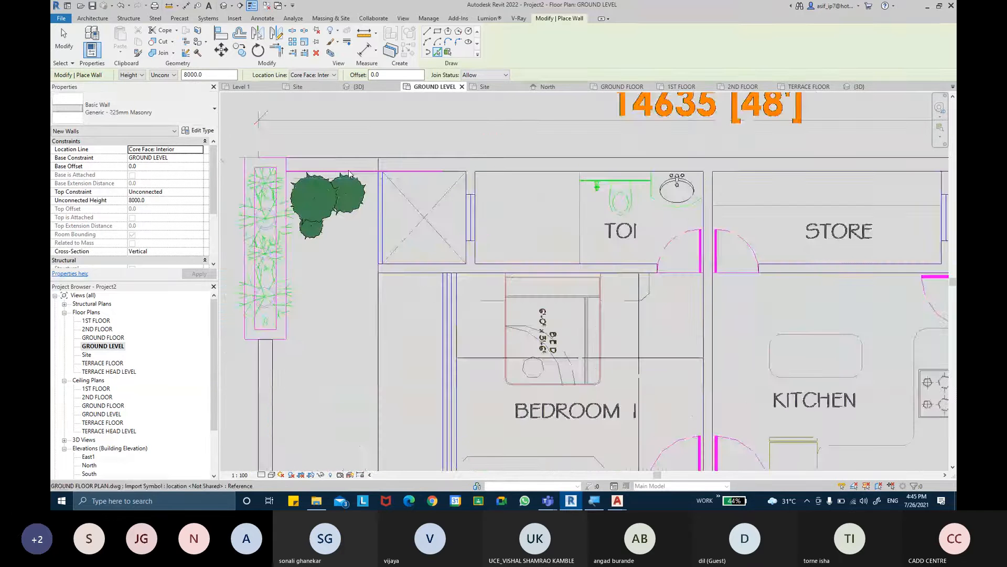
pyautogui.moveTo(630, 181); pyautogui.dragTo(220, 184, button='middle')
pyautogui.click(658, 171)
pyautogui.press('Escape')
pyautogui.press('Escape')
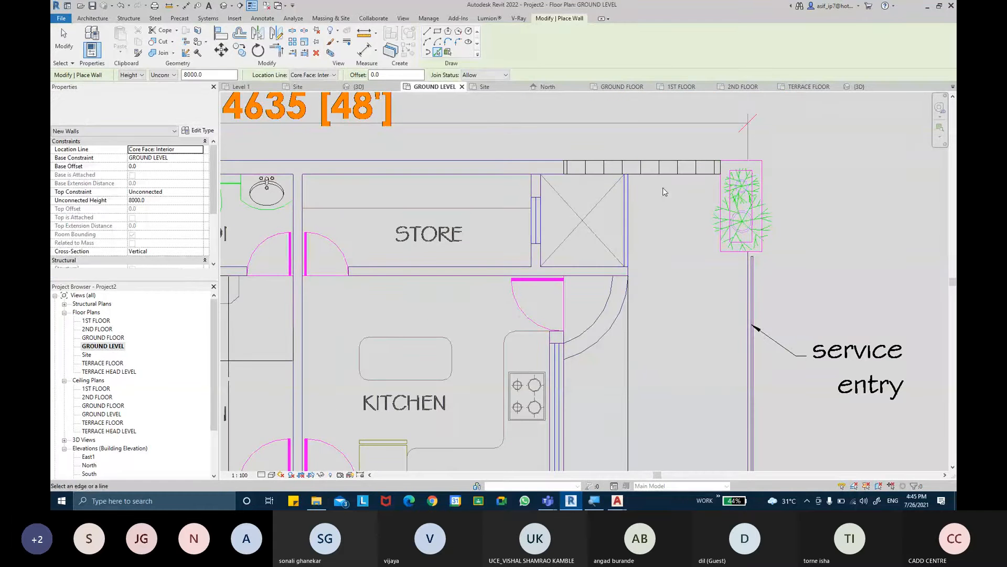
# - Shorten the rear wall beside the service entry planter so it ends at the outer corner of the store's duct
pyautogui.scroll(1, 663, 188)
pyautogui.click(567, 169)
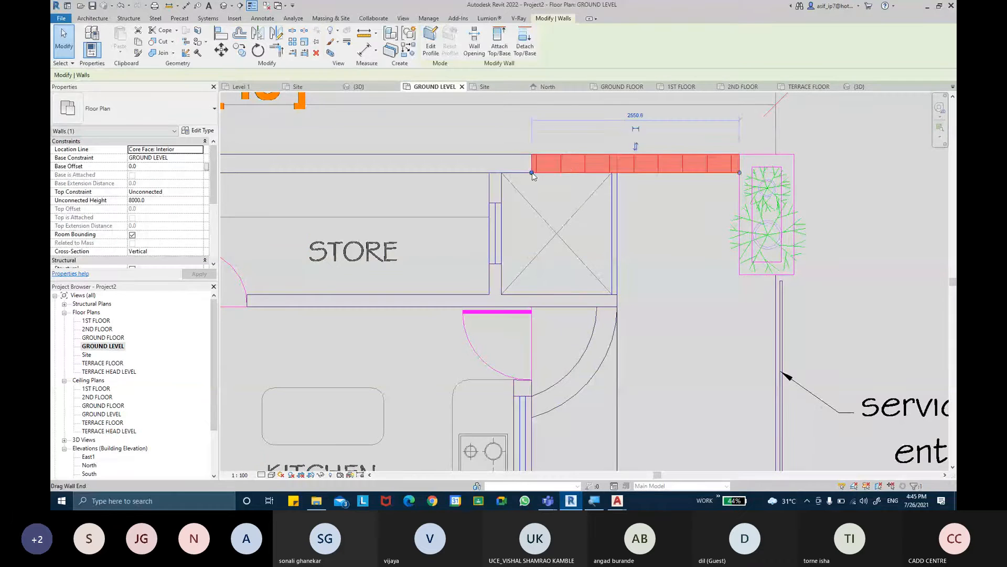
pyautogui.moveTo(532, 172); pyautogui.dragTo(617, 172)
pyautogui.click(645, 222)
# - Shorten the rear wall behind the trees to 1500 mm, ending at the outer corner of the toilet's duct
pyautogui.moveTo(610, 232); pyautogui.dragTo(845, 222, button='middle')
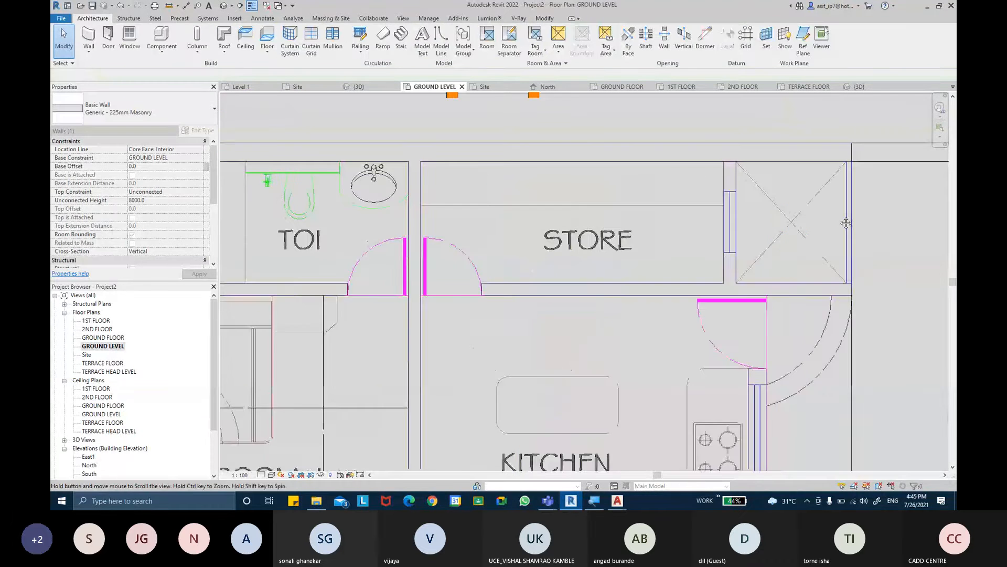
pyautogui.moveTo(481, 216); pyautogui.dragTo(886, 224, button='middle')
pyautogui.click(433, 169)
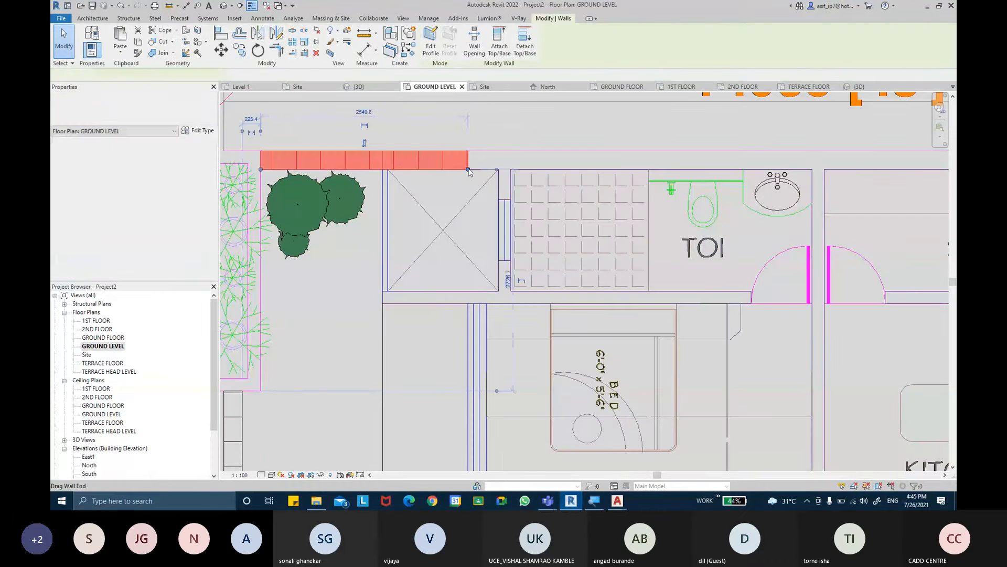
pyautogui.moveTo(468, 170); pyautogui.dragTo(382, 170)
pyautogui.click(477, 209)
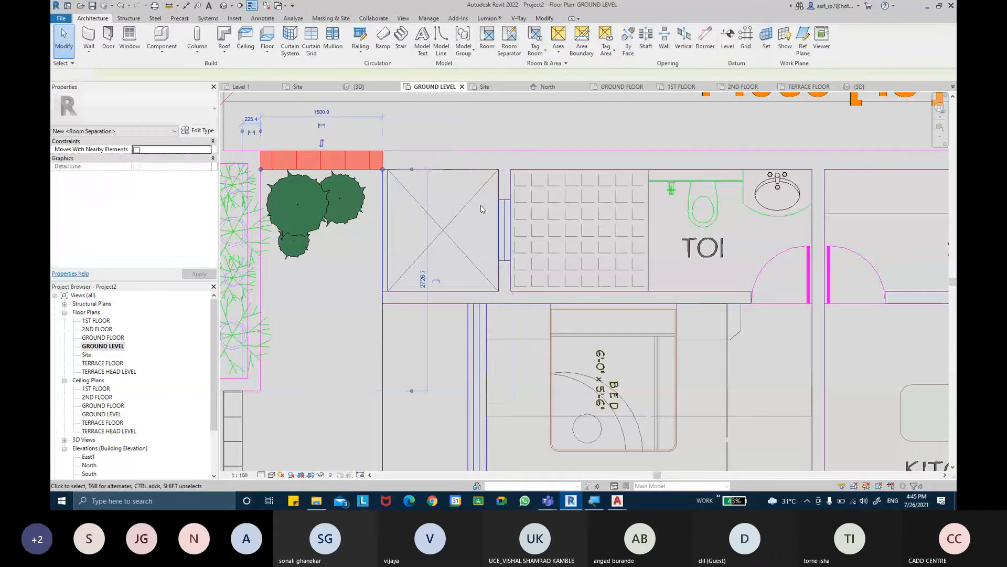
# - Start a new 225mm masonry wall with the Start-End-Radius Arc shape for the curved compound wall
pyautogui.moveTo(479, 209); pyautogui.dragTo(502, 240, button='middle')
pyautogui.scroll(-2, 489, 203)
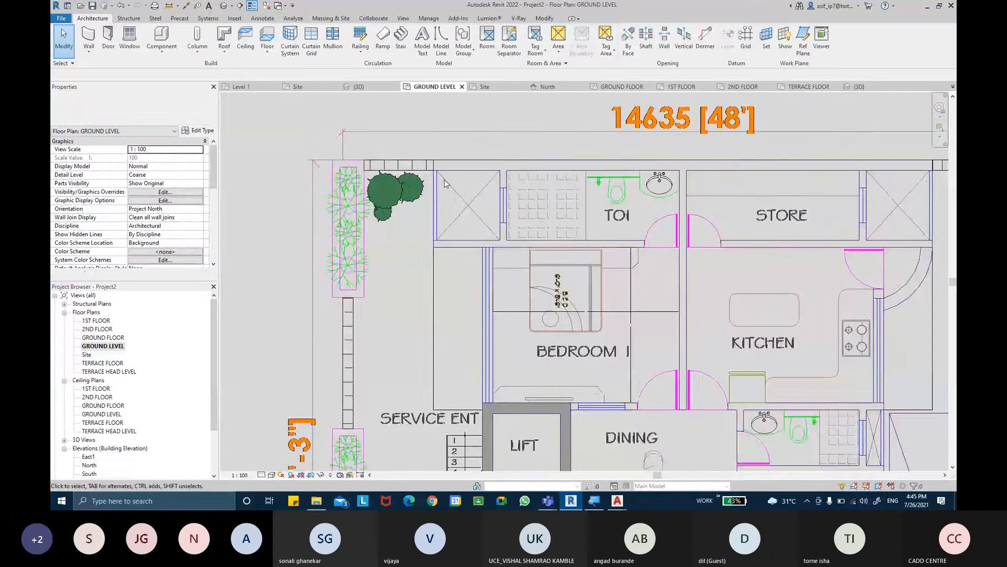
pyautogui.scroll(2, 444, 181)
pyautogui.moveTo(512, 274); pyautogui.dragTo(486, 153, button='middle')
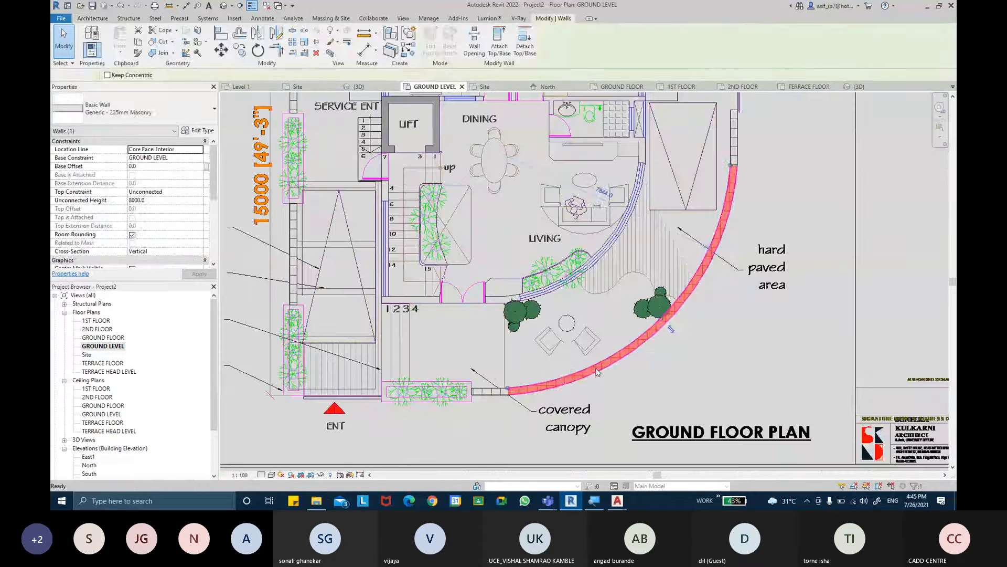
pyautogui.press('Escape')
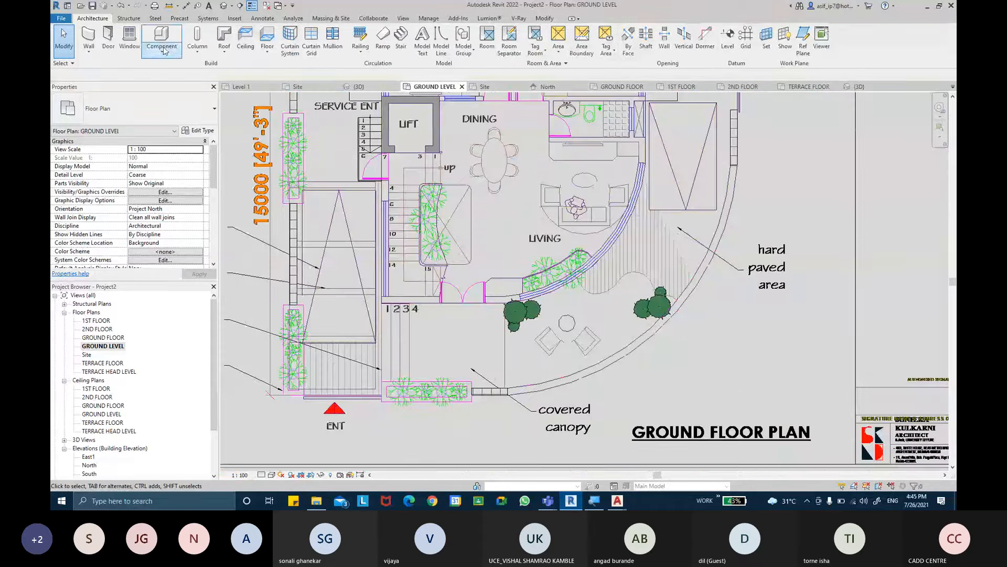
pyautogui.click(89, 37)
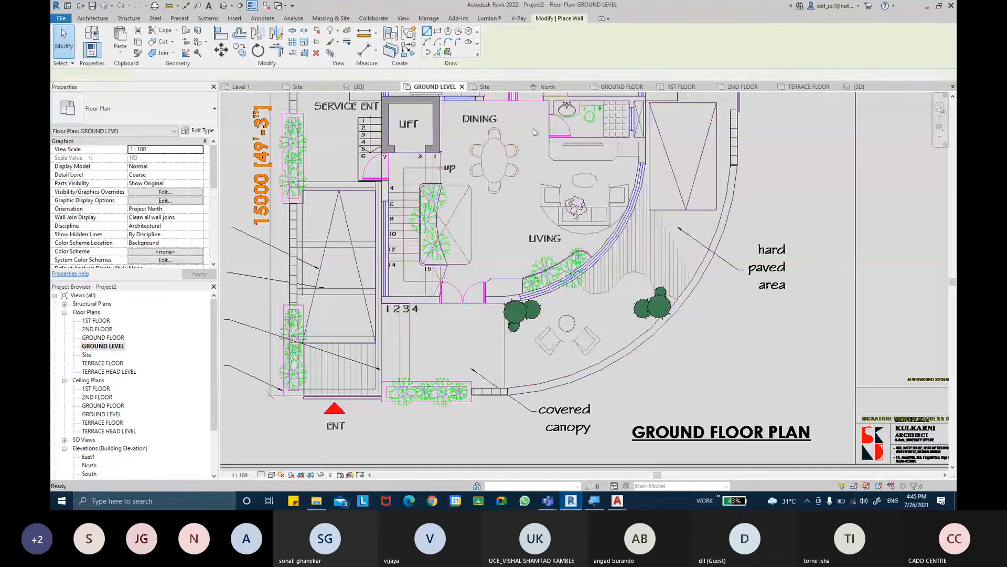
pyautogui.click(427, 41)
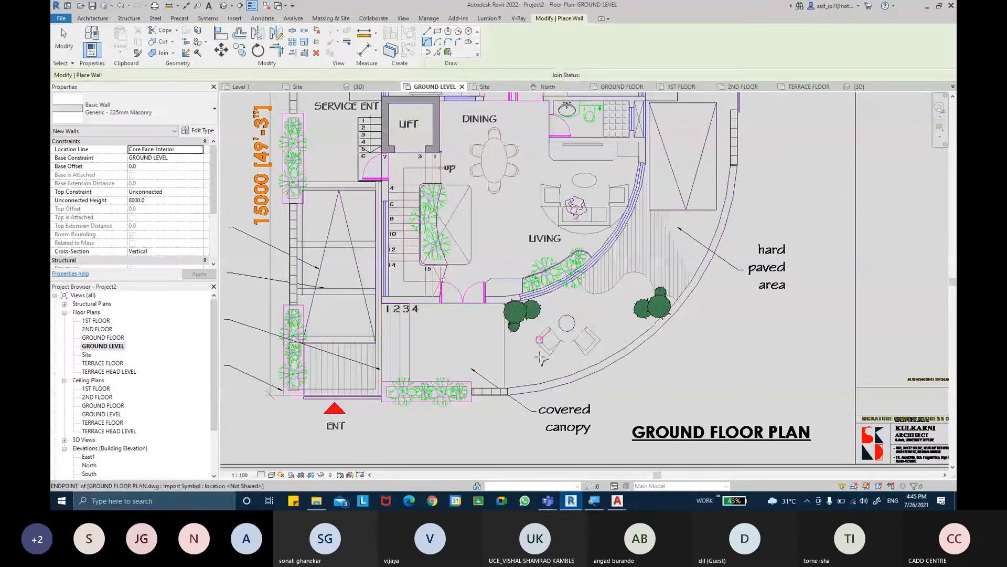
pyautogui.scroll(5, 527, 378)
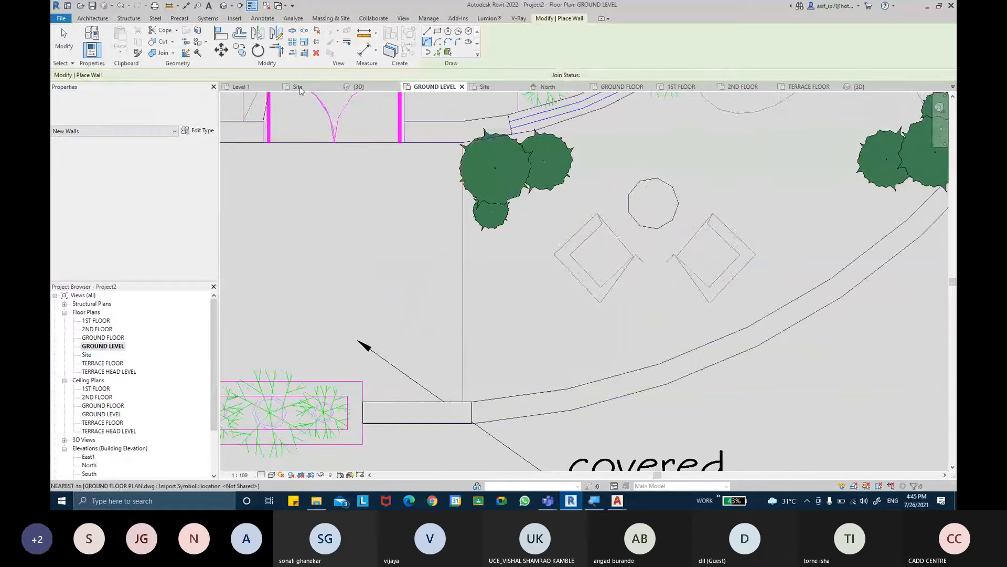
pyautogui.click(473, 401)
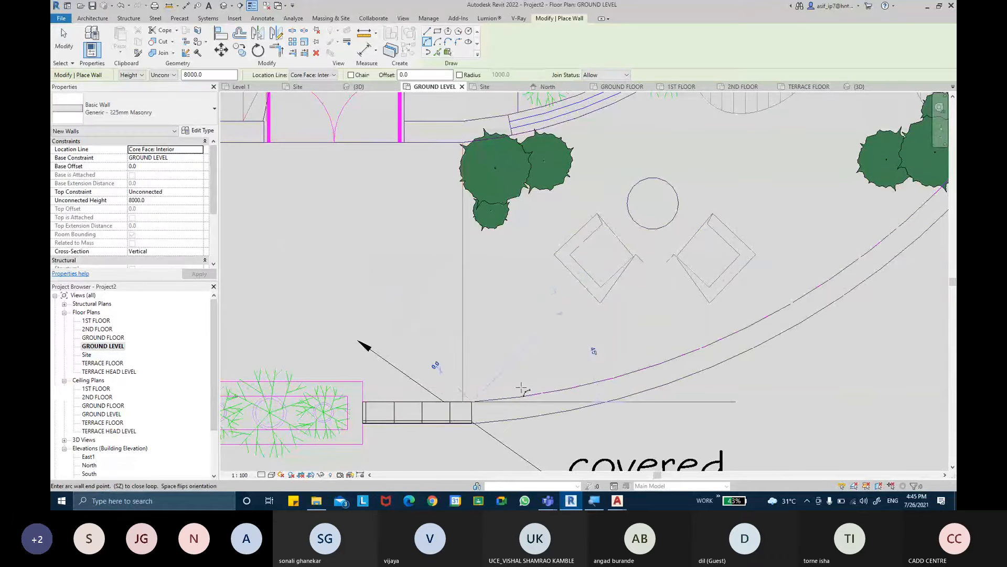
pyautogui.moveTo(726, 220); pyautogui.dragTo(512, 351, button='middle')
pyautogui.scroll(-2, 662, 238)
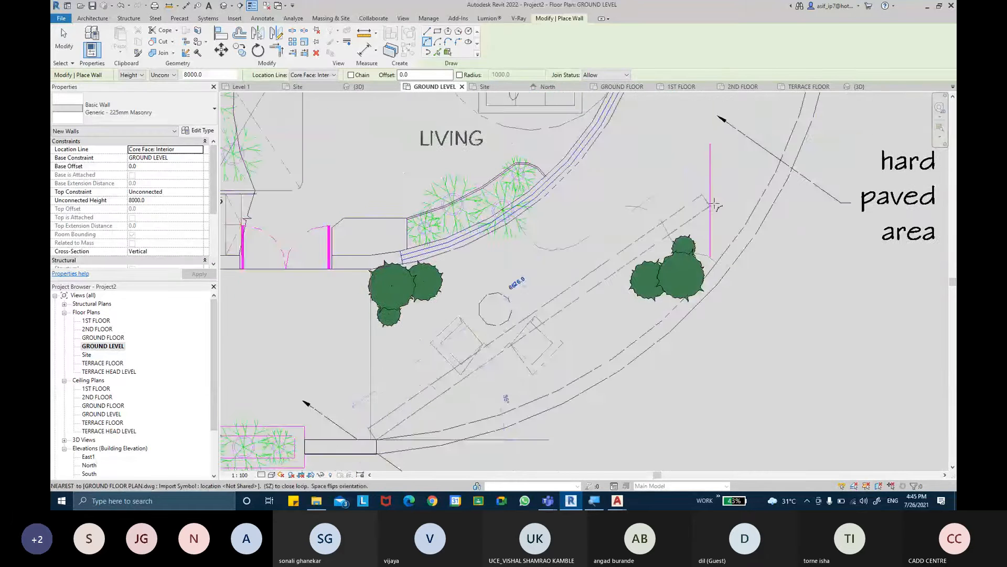
pyautogui.moveTo(781, 148); pyautogui.dragTo(677, 288, button='middle')
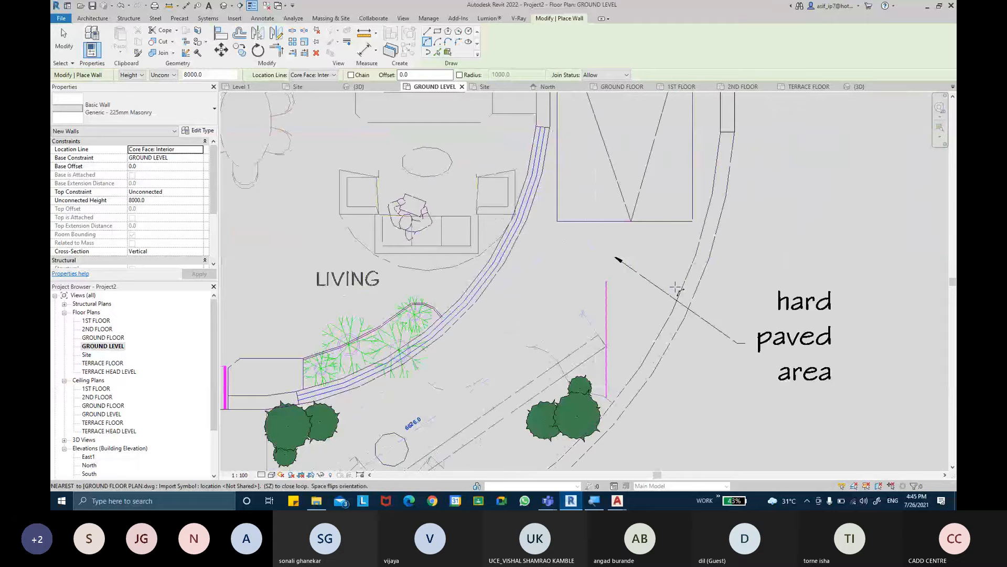
pyautogui.click(726, 134)
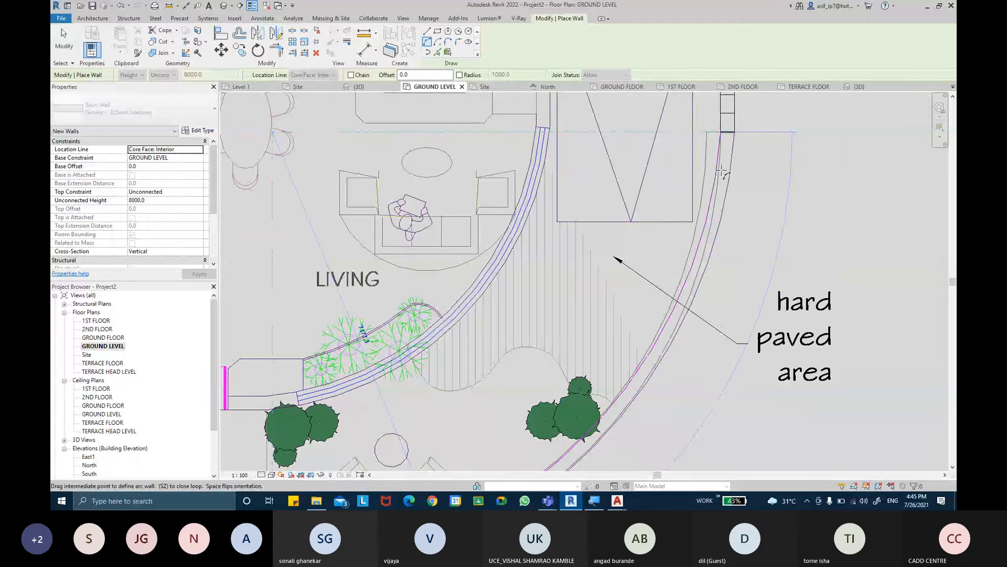
pyautogui.click(717, 137)
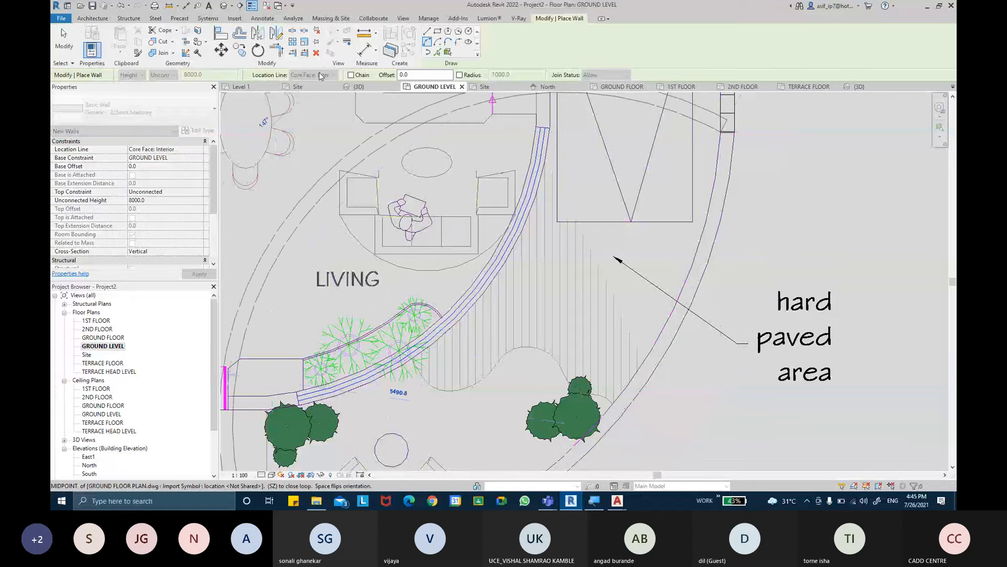
pyautogui.press('Escape')
pyautogui.press('Escape')
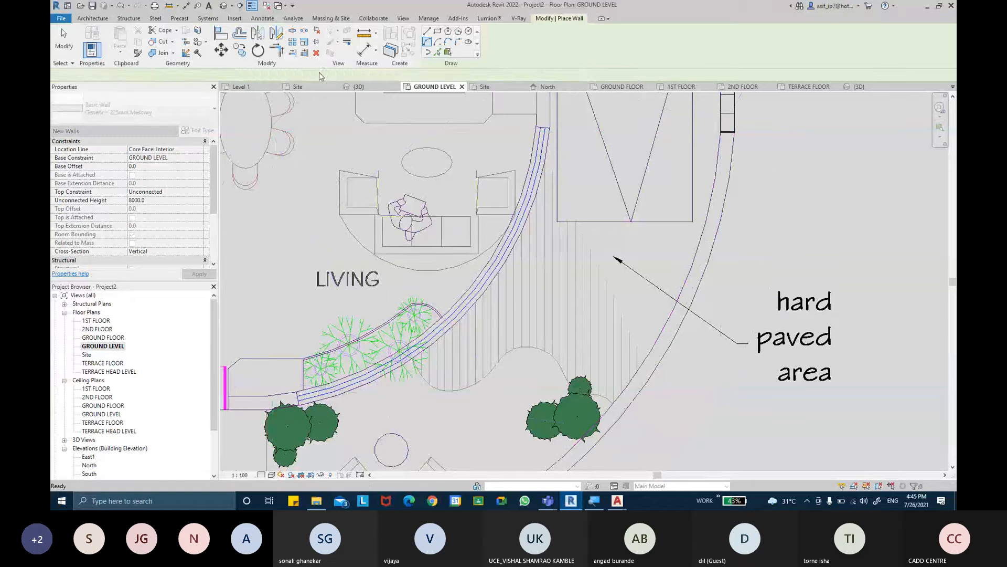
# - Draw the arc wall from the car park side wall's outer corner to the front wall's outer corner at the covered canopy, following the plan's outer curve
pyautogui.click(718, 138)
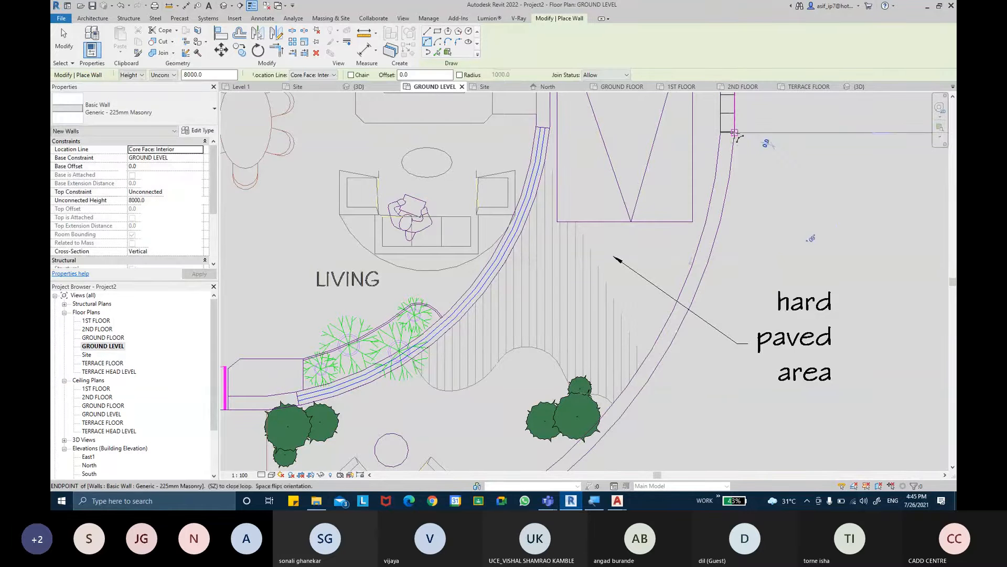
pyautogui.moveTo(619, 439); pyautogui.dragTo(790, 197, button='middle')
pyautogui.moveTo(431, 401); pyautogui.dragTo(444, 372, button='middle')
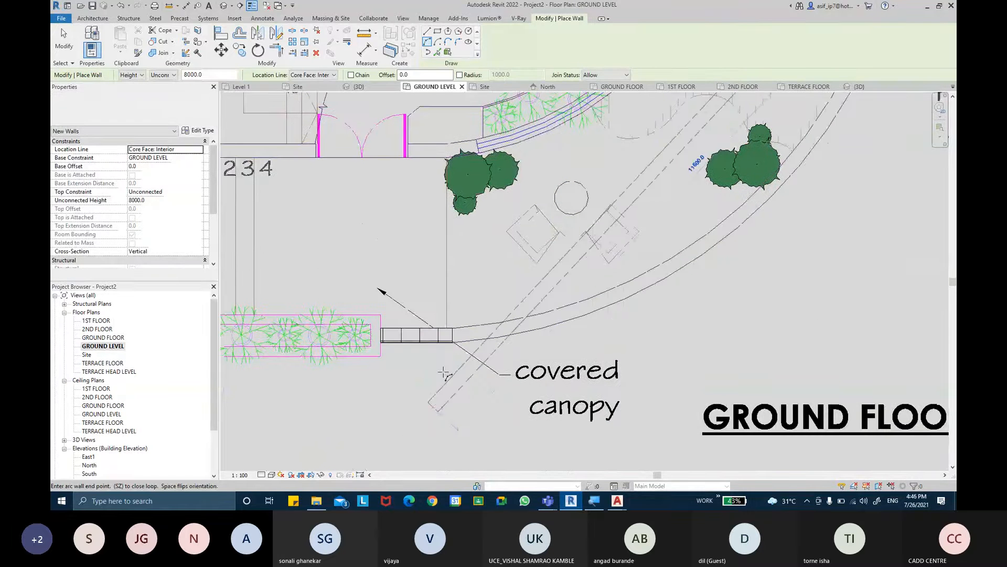
pyautogui.scroll(4, 453, 345)
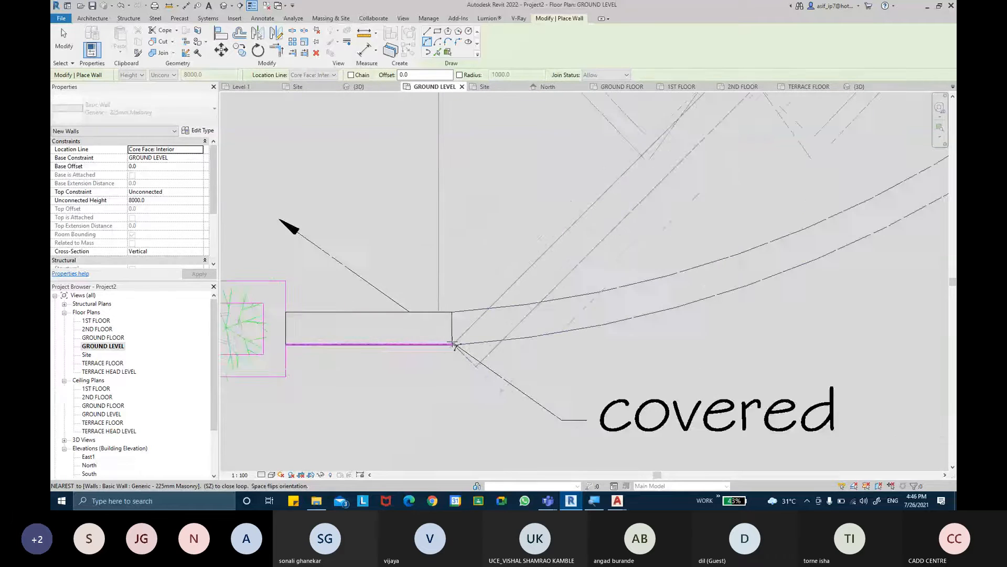
pyautogui.scroll(2, 454, 345)
pyautogui.scroll(2, 455, 346)
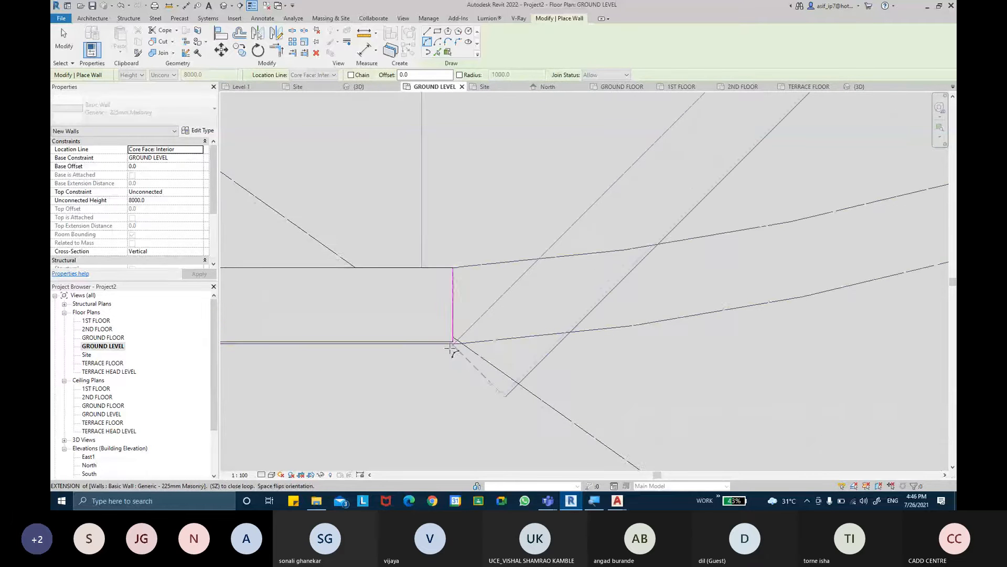
pyautogui.click(455, 344)
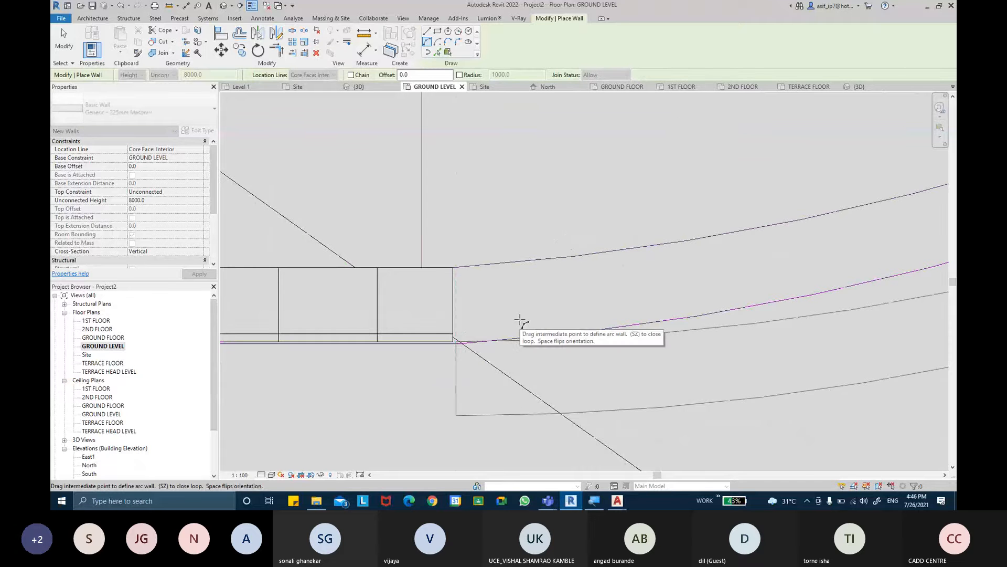
pyautogui.scroll(3, 522, 325)
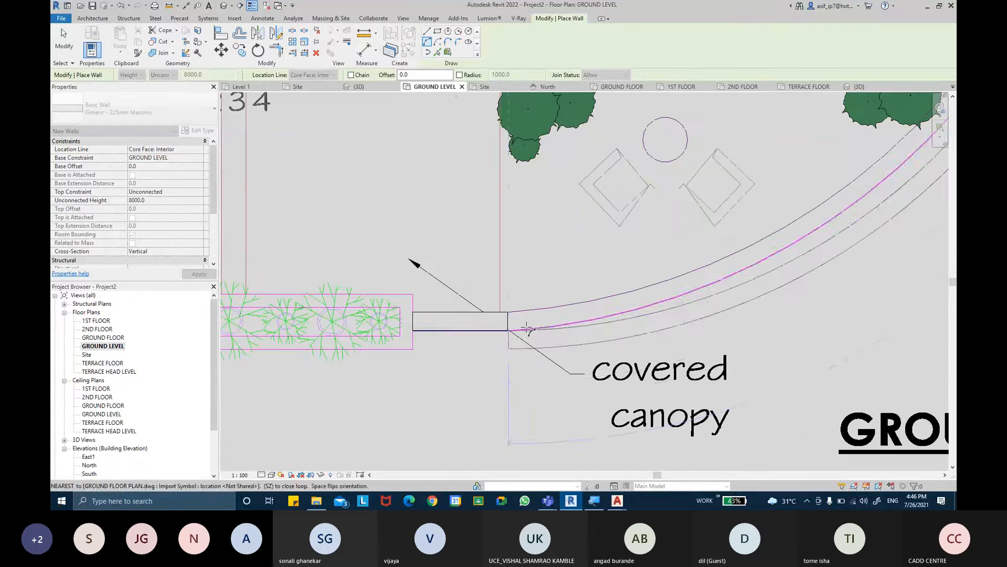
pyautogui.click(526, 328)
pyautogui.press('Escape')
pyautogui.press('Escape')
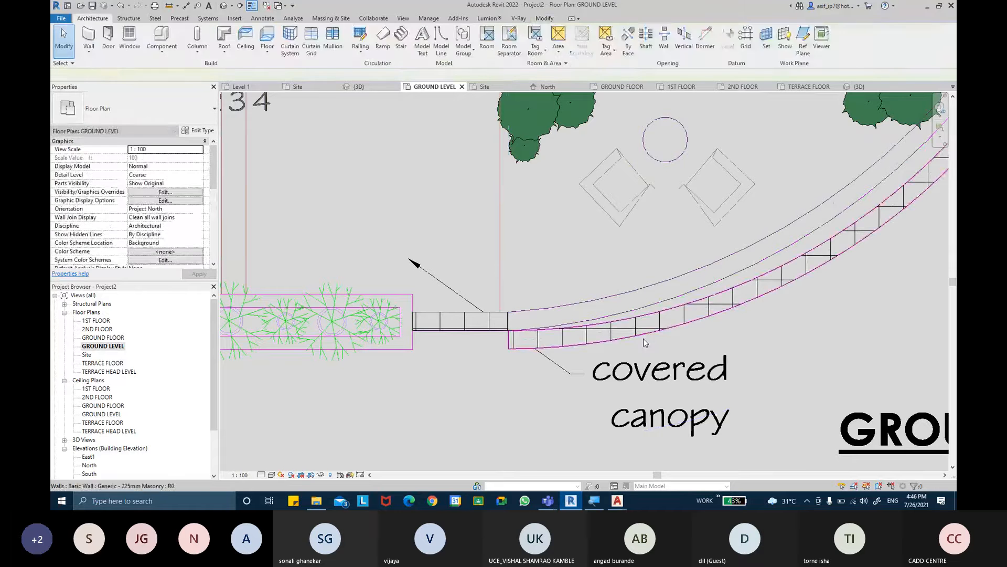
# - Try to move the curved wall by its end corner onto the adjoining front wall's end
pyautogui.click(644, 340)
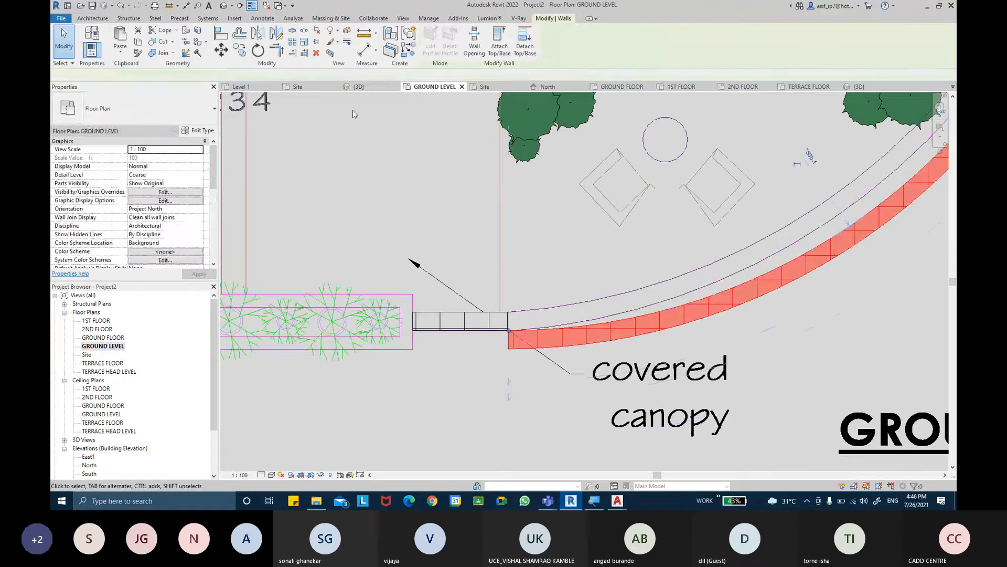
pyautogui.scroll(2, 517, 353)
pyautogui.click(504, 339)
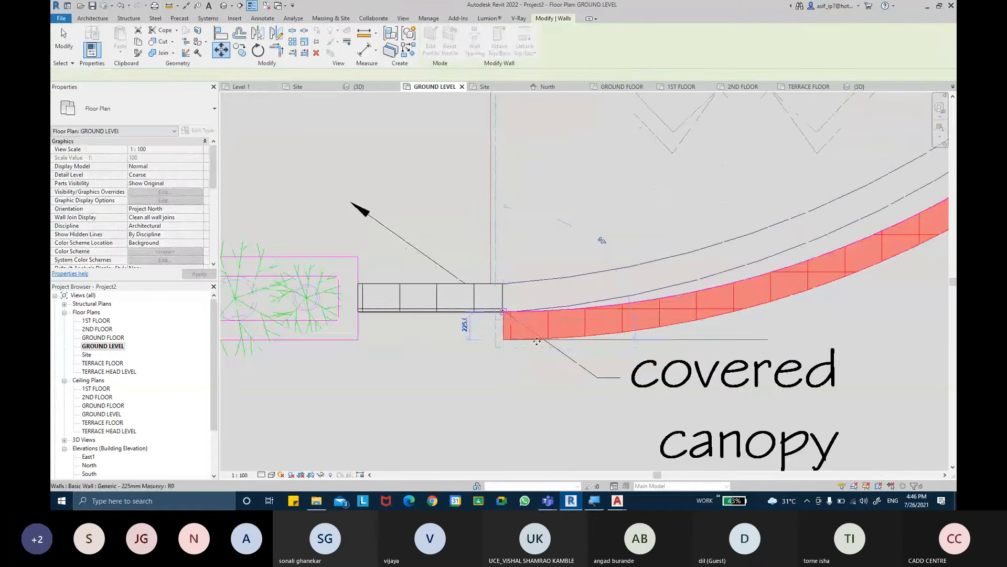
pyautogui.click(542, 349)
pyautogui.scroll(-2, 542, 349)
pyautogui.moveTo(712, 291); pyautogui.dragTo(519, 331, button='middle')
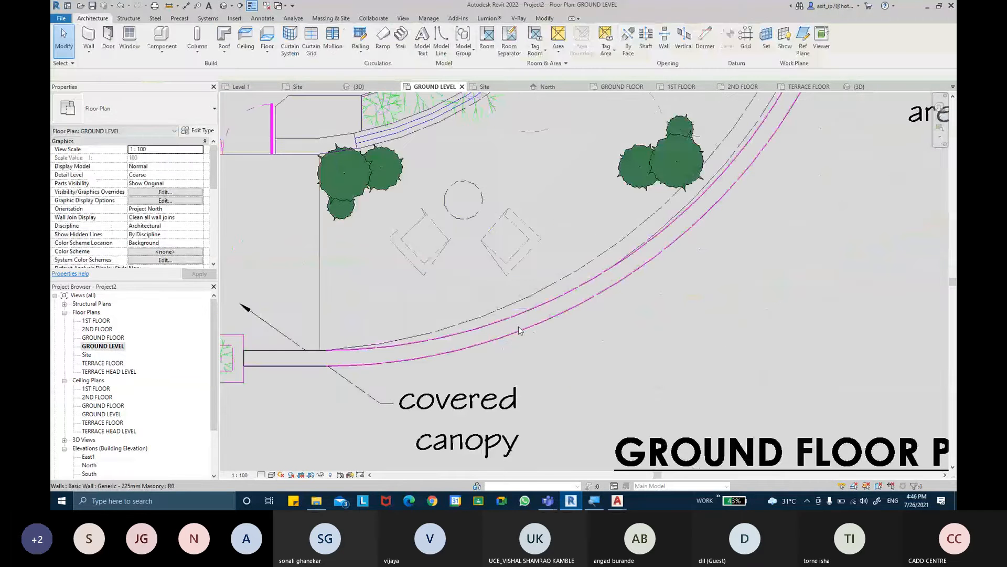
# - Try to flip the moved curved wall to the inner side of its location line, unjoining the conflicting elements
pyautogui.scroll(-1, 520, 331)
pyautogui.moveTo(722, 170); pyautogui.dragTo(683, 286, button='middle')
pyautogui.moveTo(698, 247); pyautogui.dragTo(664, 381, button='middle')
pyautogui.click(664, 382)
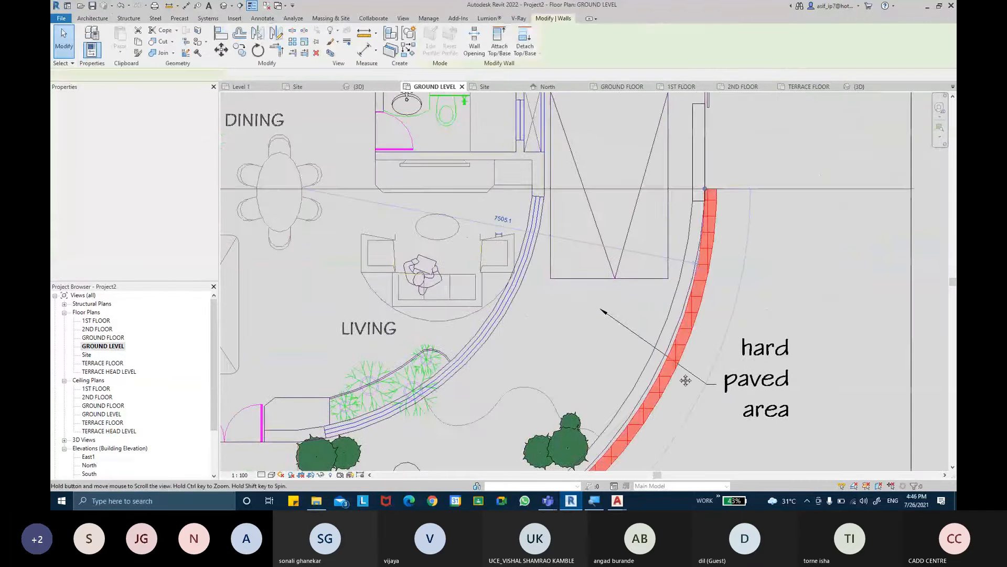
pyautogui.moveTo(644, 446); pyautogui.dragTo(675, 323, button='middle')
pyautogui.moveTo(673, 324); pyautogui.dragTo(641, 329)
pyautogui.moveTo(641, 329); pyautogui.dragTo(697, 249, button='middle')
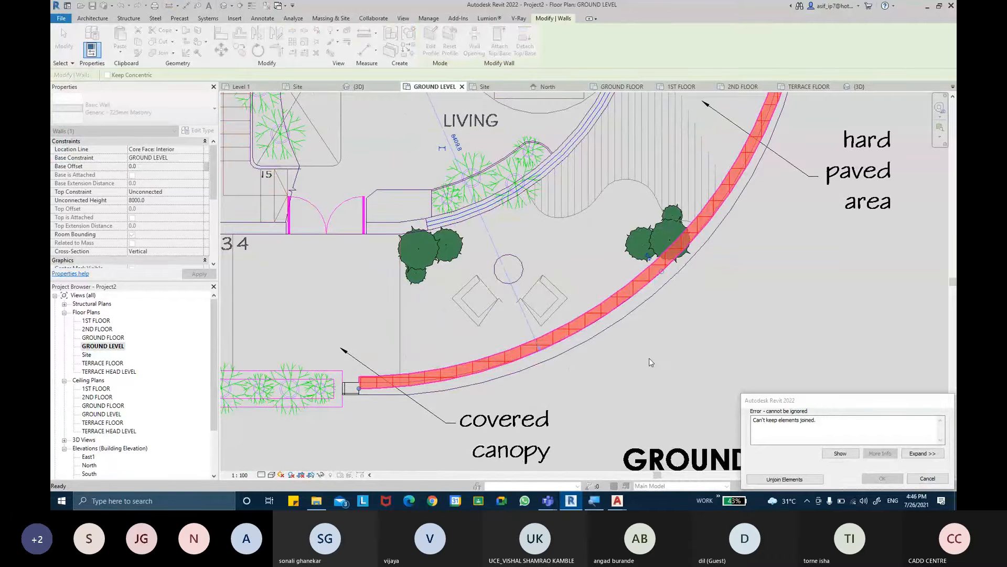
pyautogui.click(808, 478)
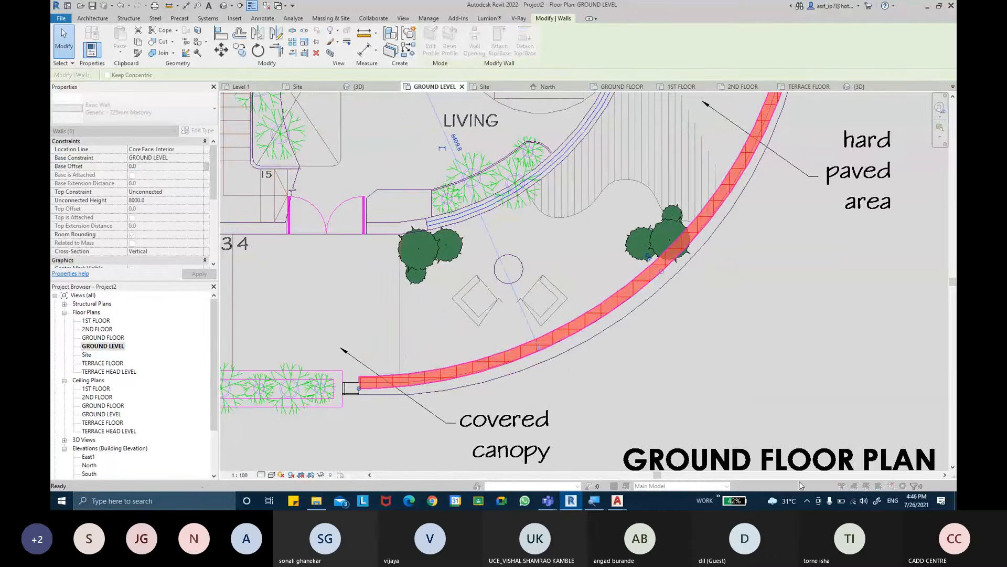
# - Undo the curved wall's move and flip the wall inward so it lies between the plan's compound wall lines
pyautogui.click(655, 372)
pyautogui.scroll(6, 656, 373)
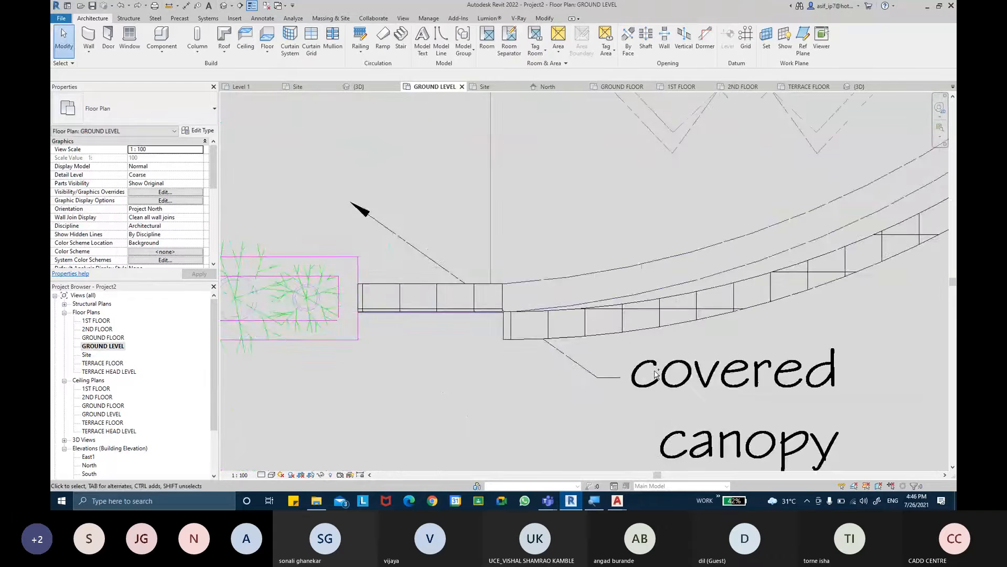
pyautogui.scroll(-4, 655, 373)
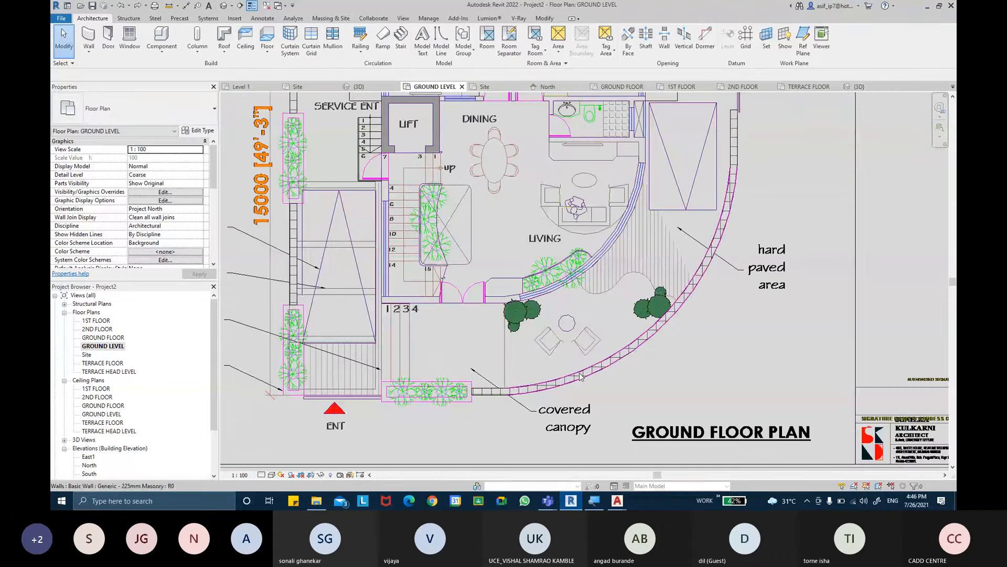
# - Set the unconnected height of the curved wall, the adjoining car park side wall, both rear walls and both walls on the parking side to 3000 mm
pyautogui.moveTo(721, 299); pyautogui.dragTo(720, 301, button='middle')
pyautogui.moveTo(733, 217); pyautogui.dragTo(728, 397, button='middle')
pyautogui.click(737, 333)
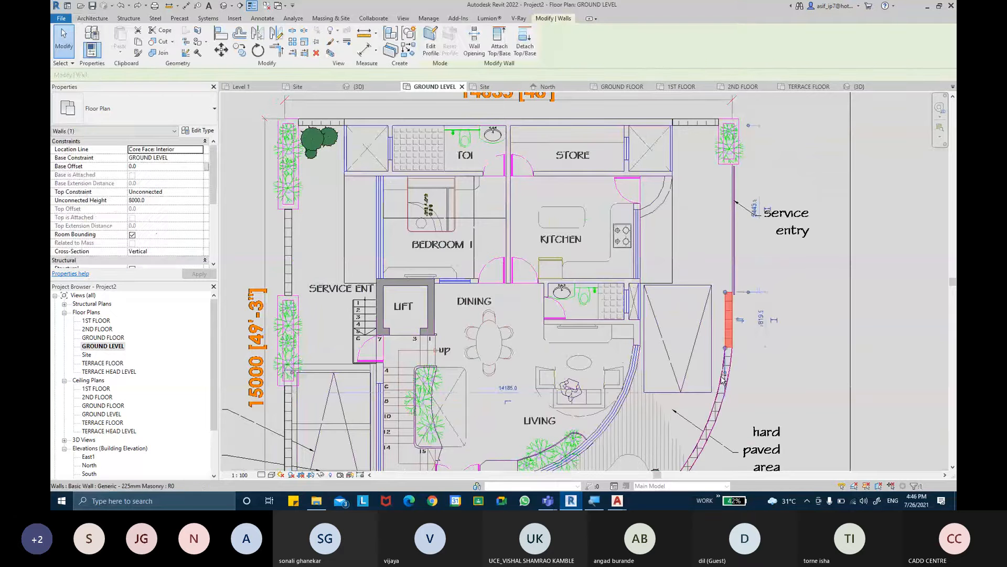
pyautogui.keyDown('ctrl'); pyautogui.click(695, 122); pyautogui.keyUp('ctrl')
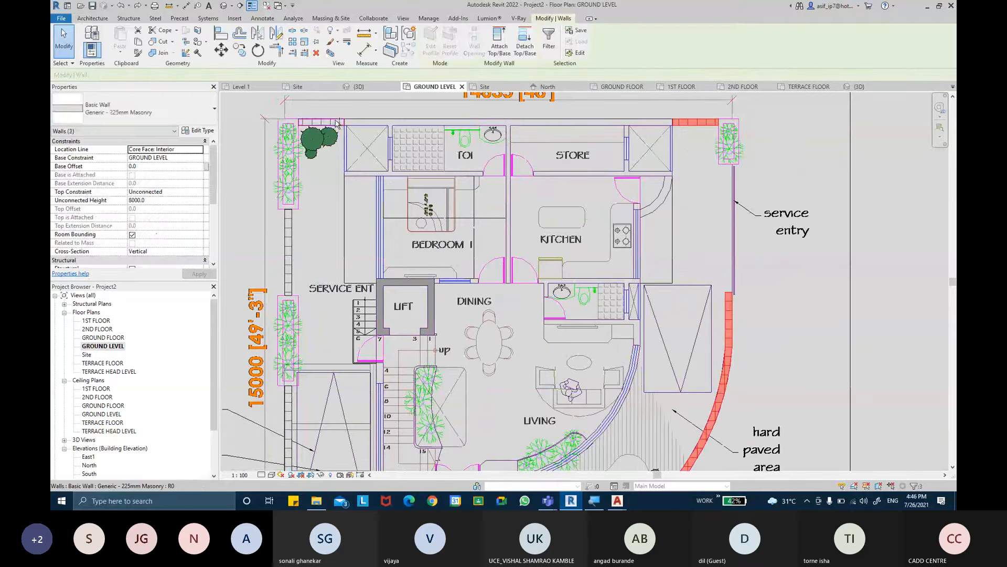
pyautogui.keyDown('ctrl'); pyautogui.click(320, 123); pyautogui.keyUp('ctrl')
pyautogui.keyDown('ctrl'); pyautogui.click(288, 252); pyautogui.keyUp('ctrl')
pyautogui.moveTo(352, 228); pyautogui.dragTo(403, 39, button='middle')
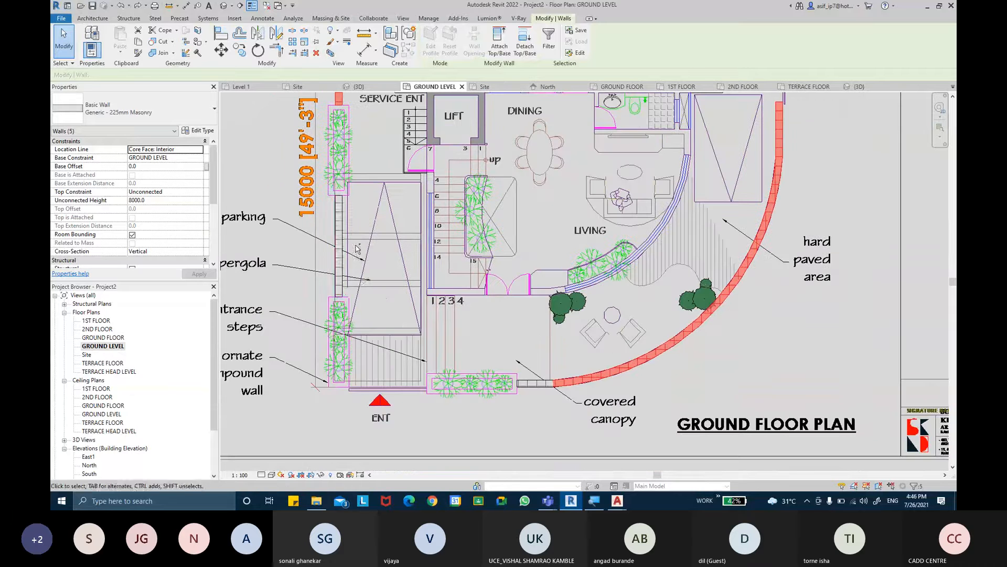
pyautogui.keyDown('ctrl'); pyautogui.click(338, 236); pyautogui.keyUp('ctrl')
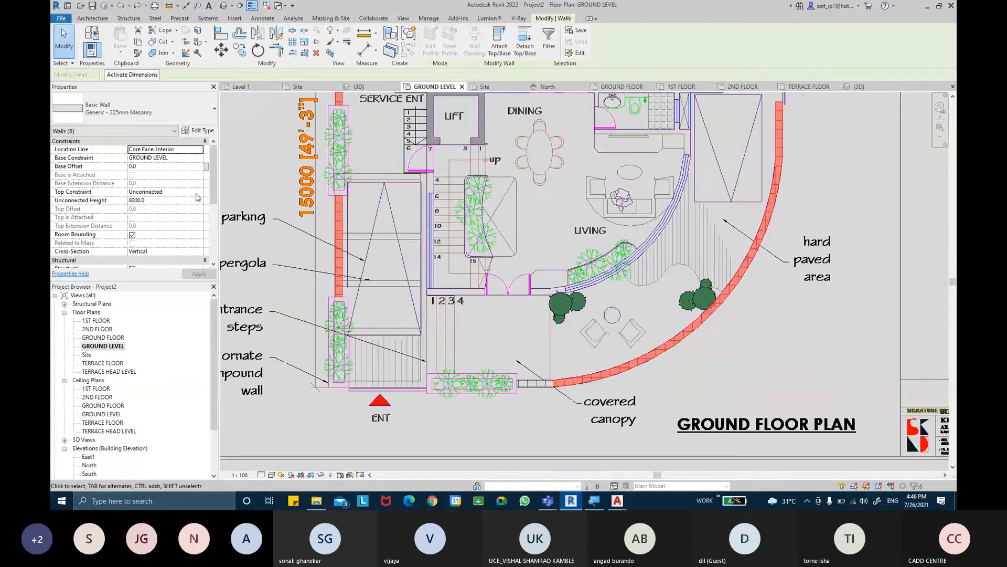
pyautogui.click(178, 201)
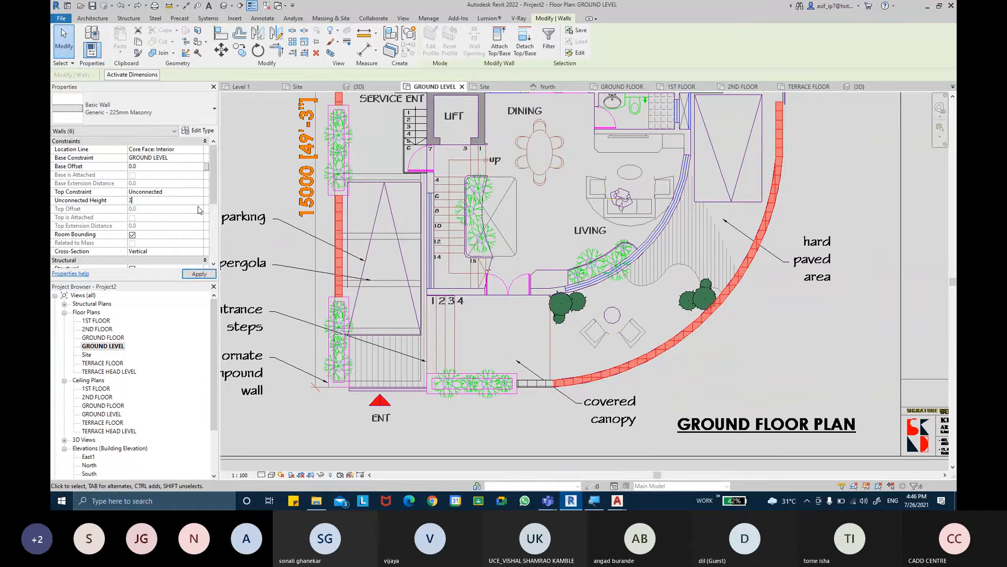
pyautogui.write('3000.0')
pyautogui.click(199, 274)
pyautogui.click(752, 337)
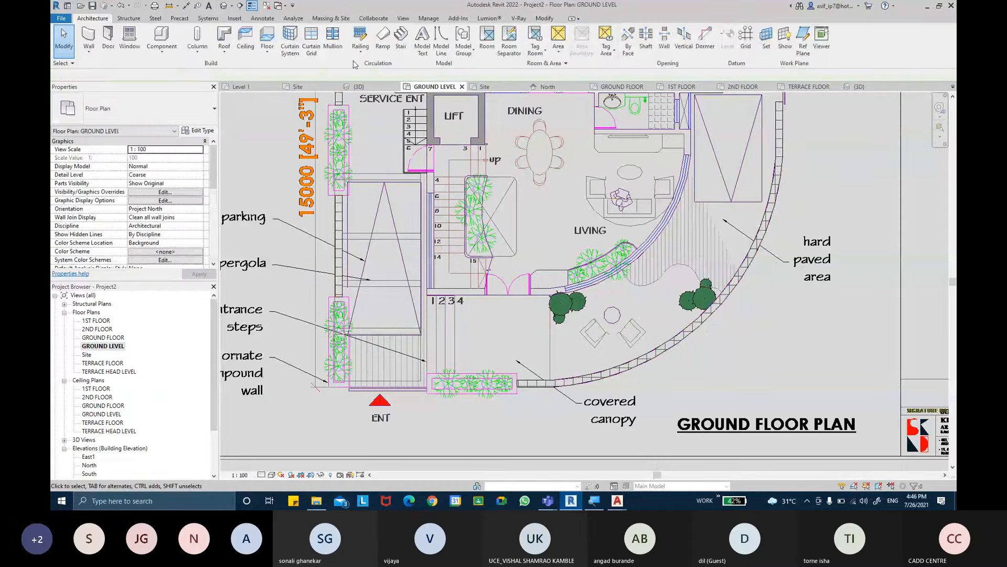
# - Open the 3D view and set the unconnected height of the short front wall beside the curved wall to 3 m
pyautogui.click(237, 6)
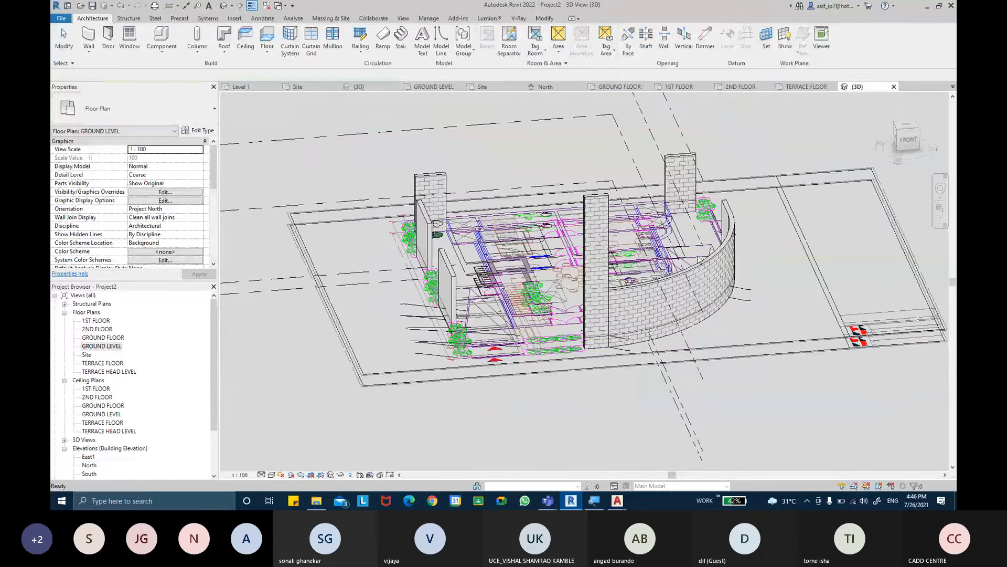
pyautogui.keyDown('shift'); pyautogui.moveTo(771, 239); pyautogui.dragTo(584, 241, button='middle'); pyautogui.keyUp('shift')
pyautogui.click(558, 247)
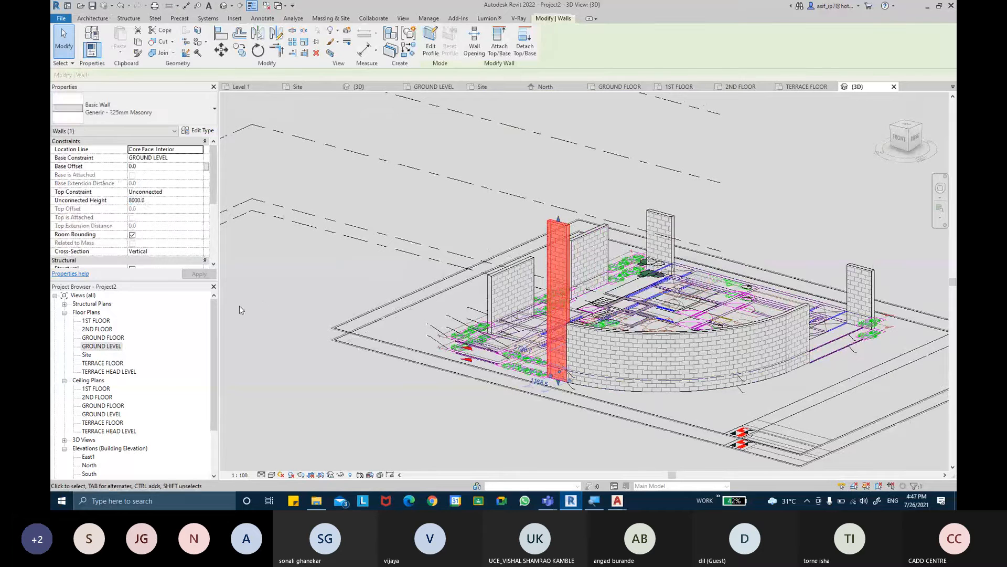
pyautogui.click(178, 201)
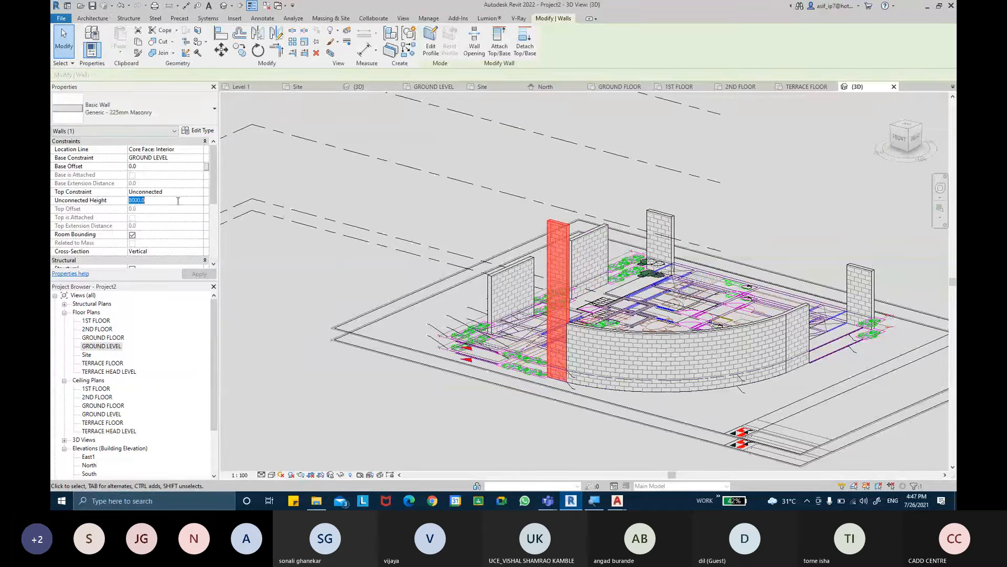
pyautogui.write('3.0')
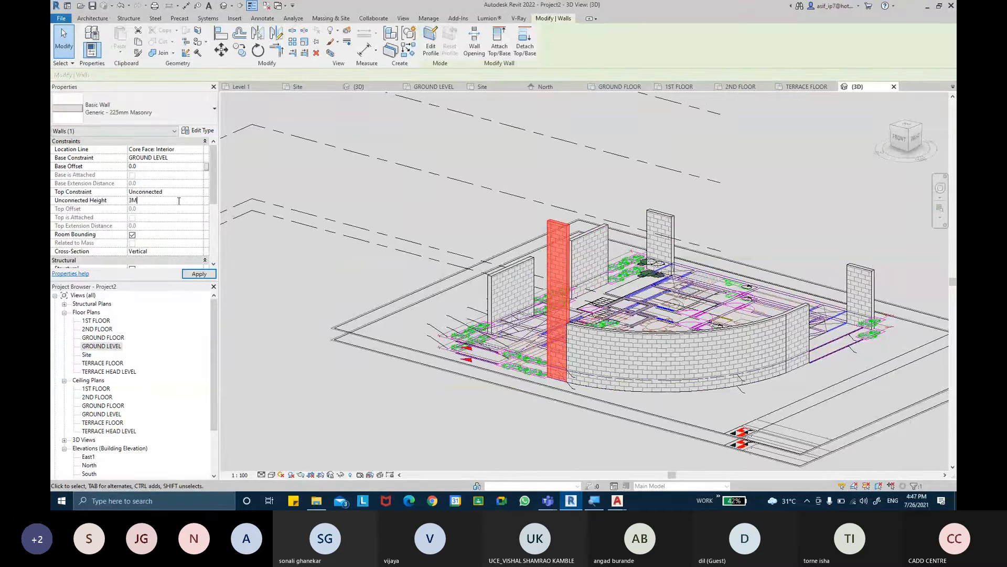
pyautogui.press('Return')
pyautogui.click(209, 275)
pyautogui.click(445, 170)
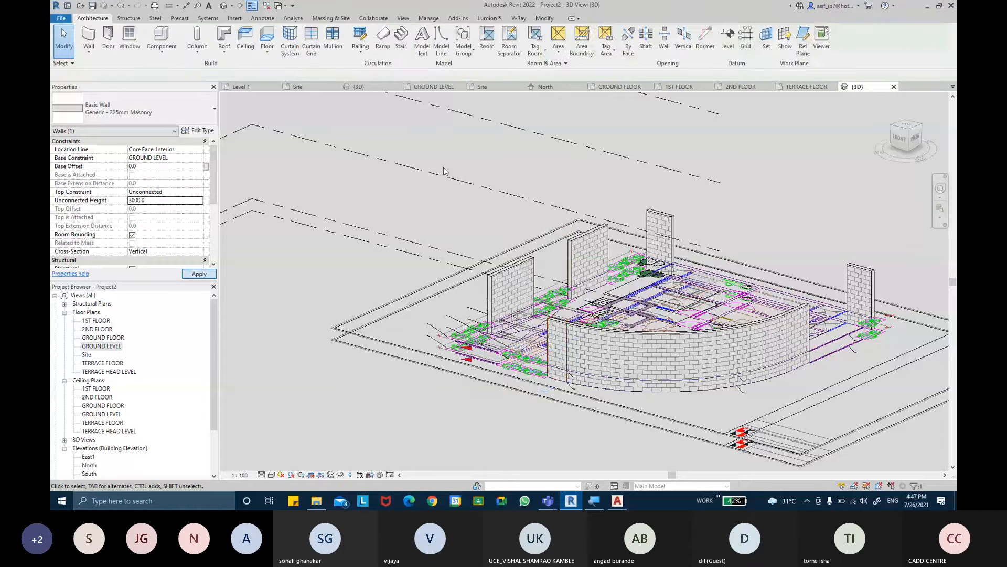
# - Hide the Levels annotation category in the 3D view
pyautogui.keyDown('shift'); pyautogui.moveTo(468, 245); pyautogui.dragTo(637, 218, button='middle'); pyautogui.keyUp('shift')
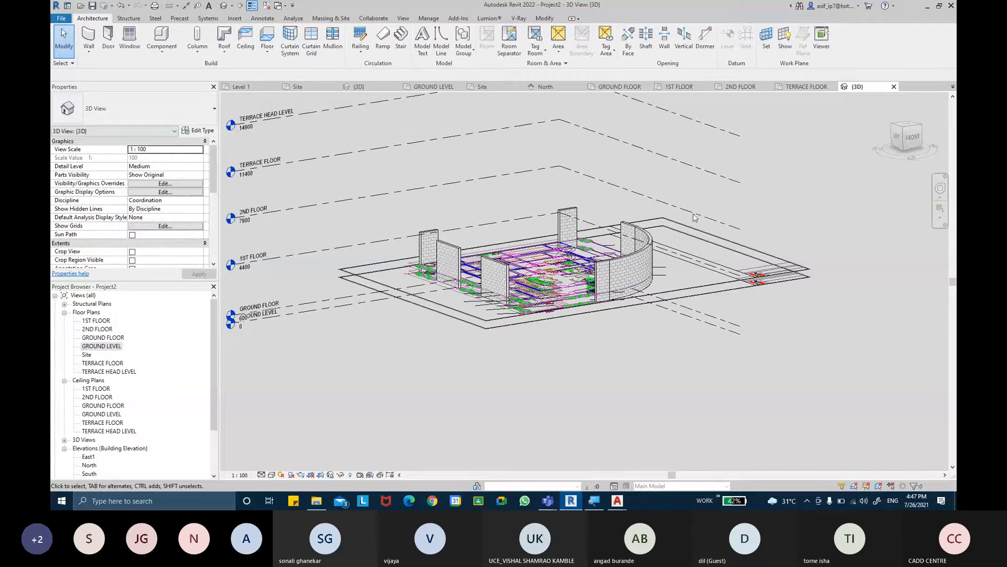
pyautogui.press('v')
pyautogui.press('v')
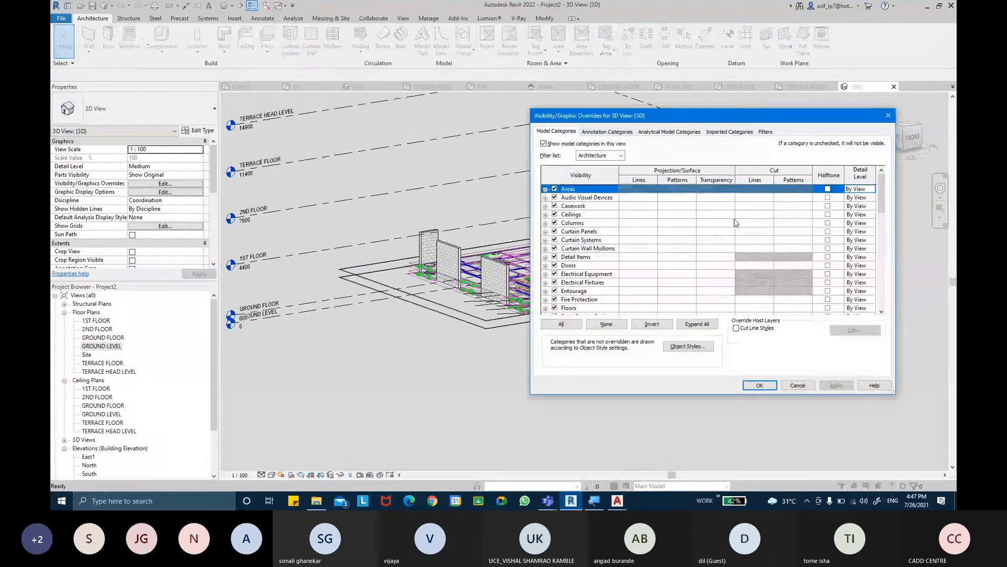
pyautogui.click(607, 131)
pyautogui.click(597, 224)
pyautogui.press('l')
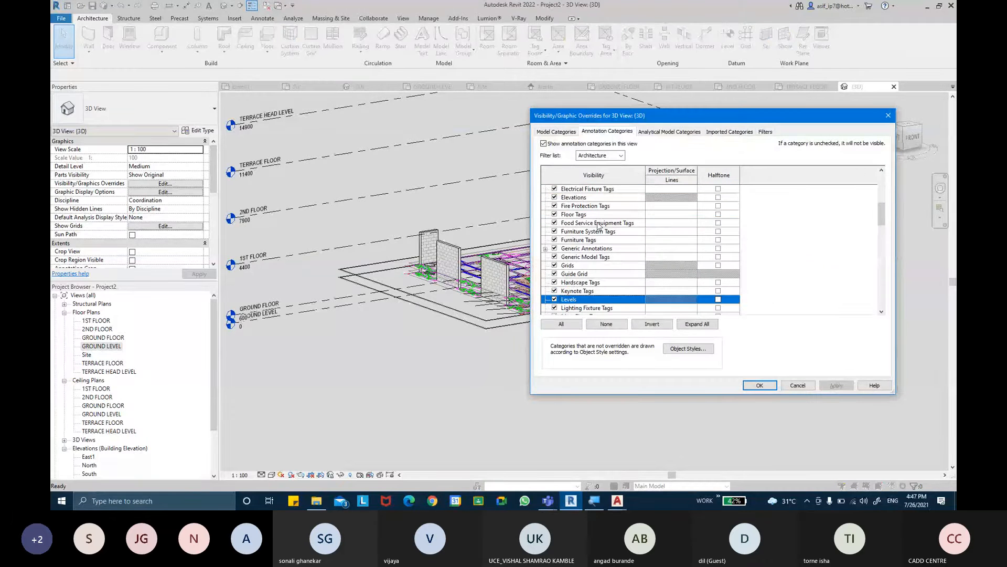
pyautogui.click(760, 385)
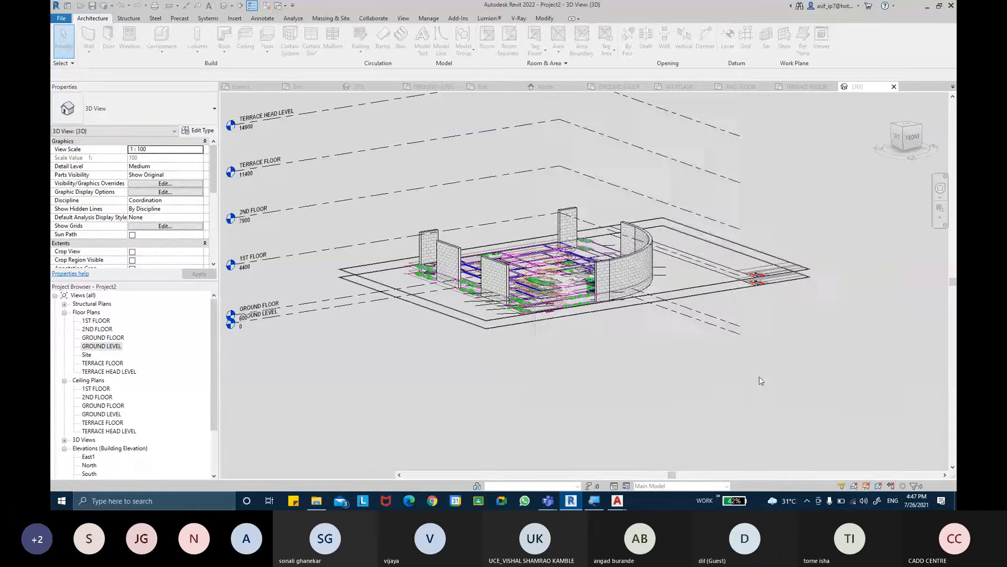
pyautogui.moveTo(783, 275)
pyautogui.keyDown('shift'); pyautogui.mouseDown(button='middle')
pyautogui.moveTo(772, 234)
pyautogui.moveTo(775, 261)
pyautogui.mouseUp(button='middle'); pyautogui.keyUp('shift')
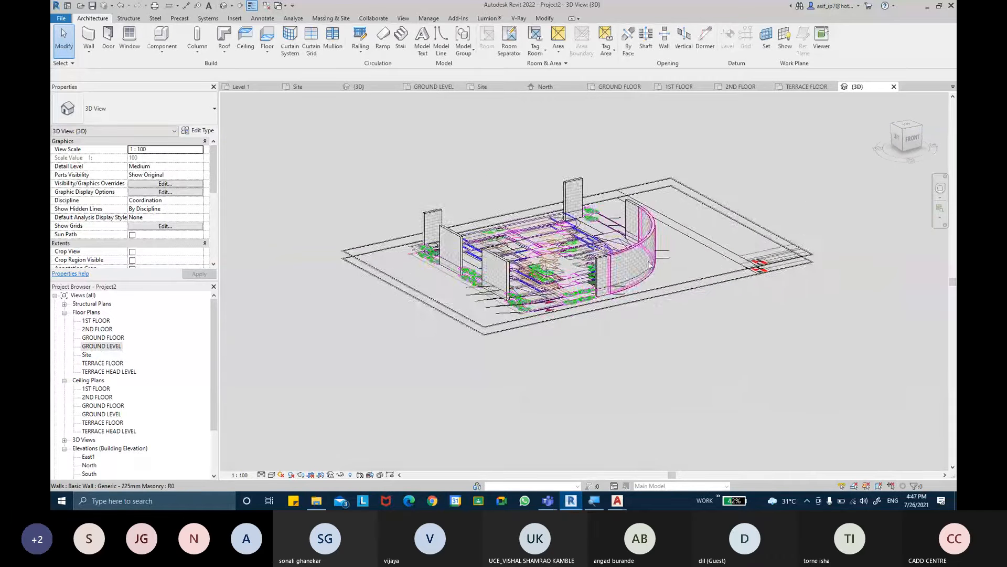
pyautogui.scroll(2, 649, 265)
pyautogui.keyDown('shift'); pyautogui.moveTo(656, 262); pyautogui.dragTo(607, 230, button='middle'); pyautogui.keyUp('shift')
# - Reopen the GROUND LEVEL floor plan and change its visual style so the masonry walls are drawn with a solid grey fill
pyautogui.doubleClick(101, 346)
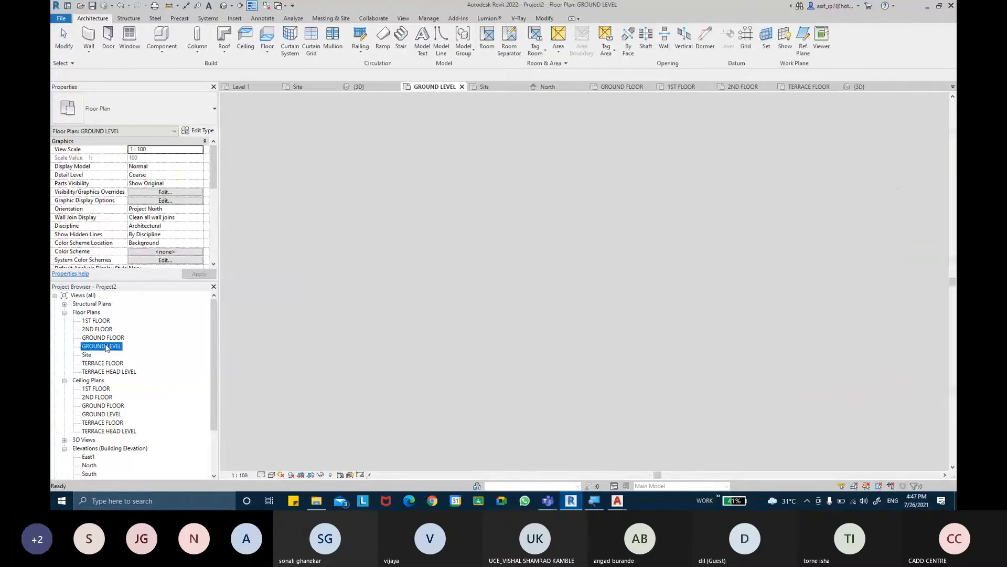
pyautogui.click(273, 475)
pyautogui.click(287, 456)
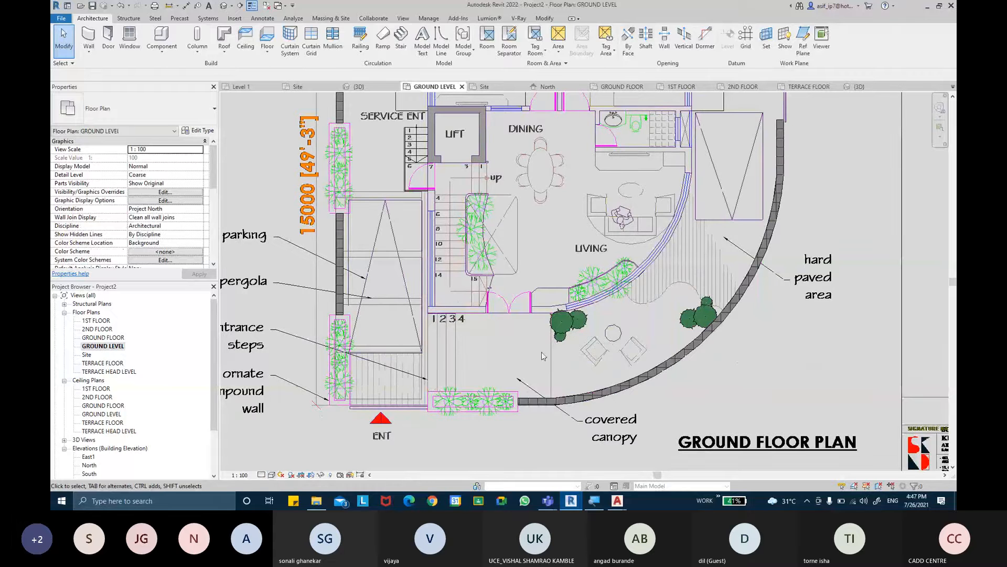
pyautogui.moveTo(686, 250); pyautogui.dragTo(694, 308, button='middle')
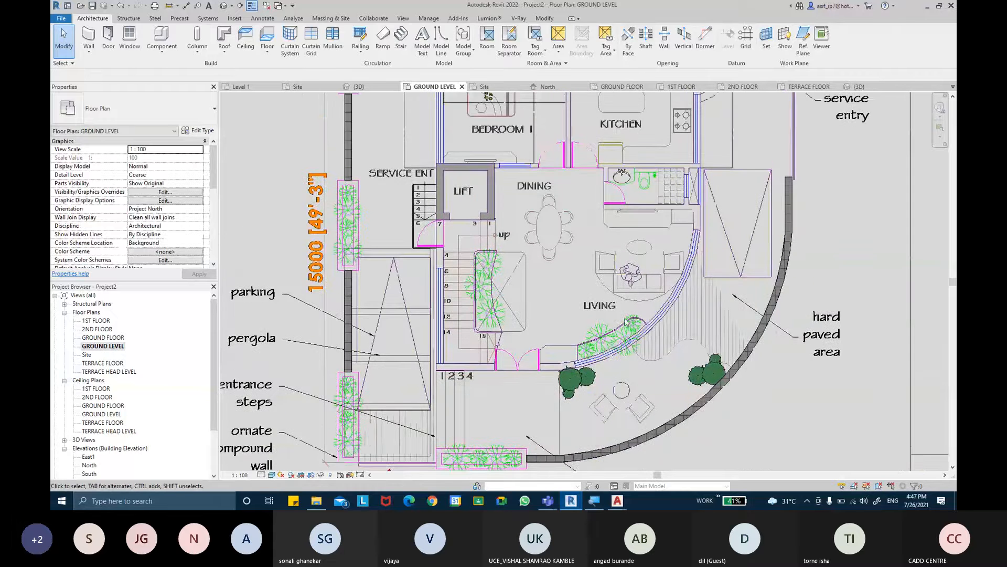
pyautogui.moveTo(525, 212); pyautogui.dragTo(544, 352, button='middle')
pyautogui.scroll(3, 383, 172)
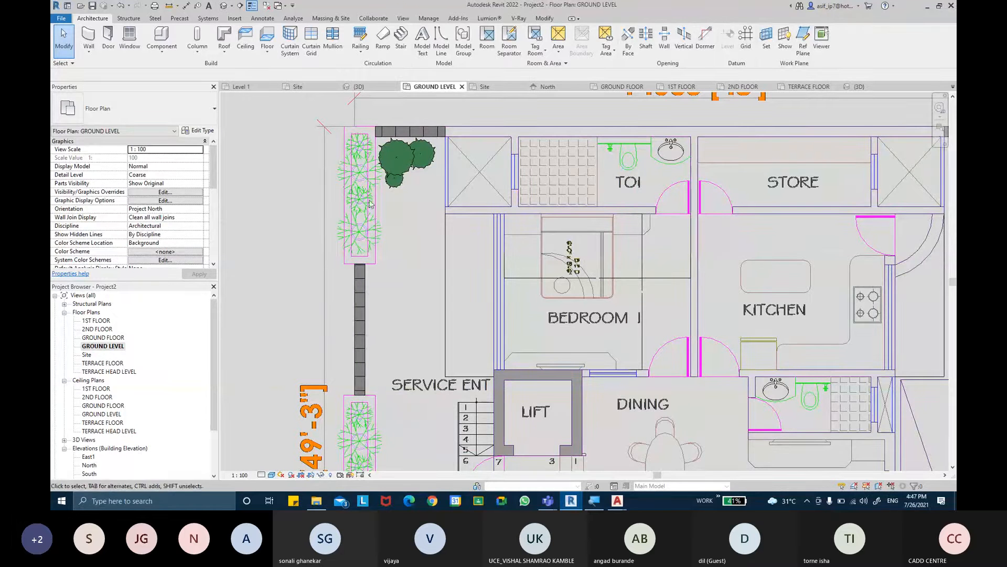
# - Duplicate the side compound wall's type as Generic - 157mm Masonry and set its structure layer thickness to 157 mm
pyautogui.click(360, 291)
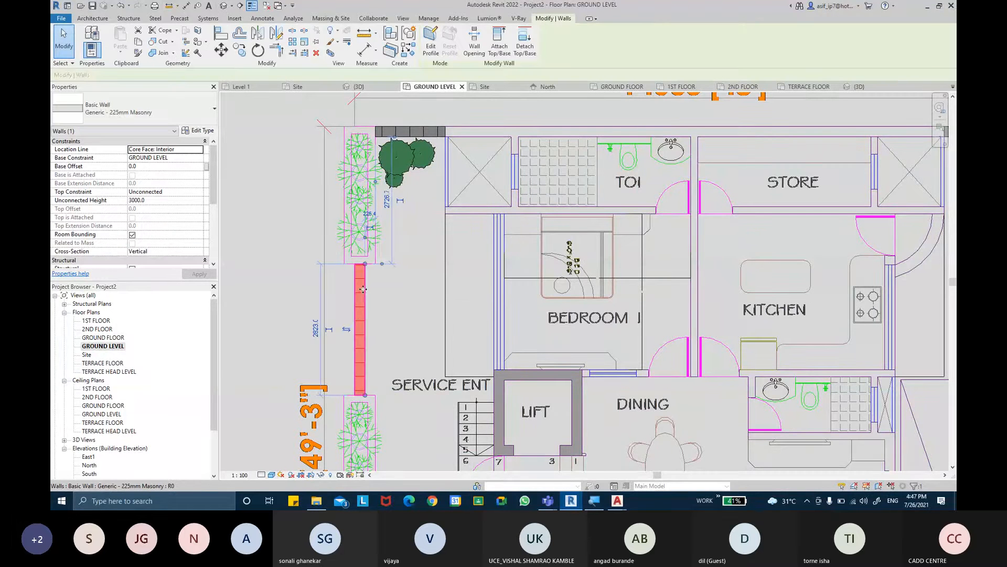
pyautogui.click(212, 132)
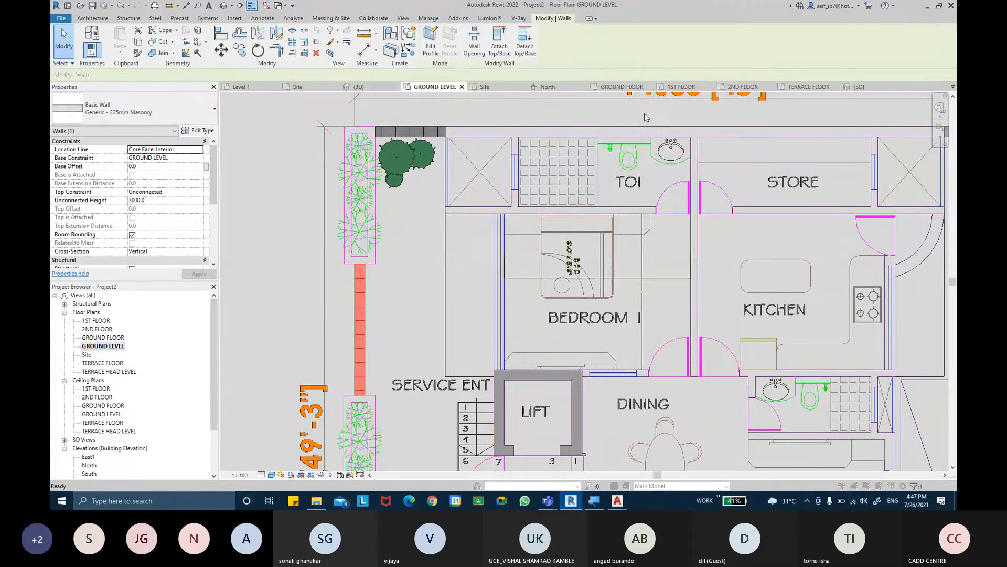
pyautogui.click(706, 111)
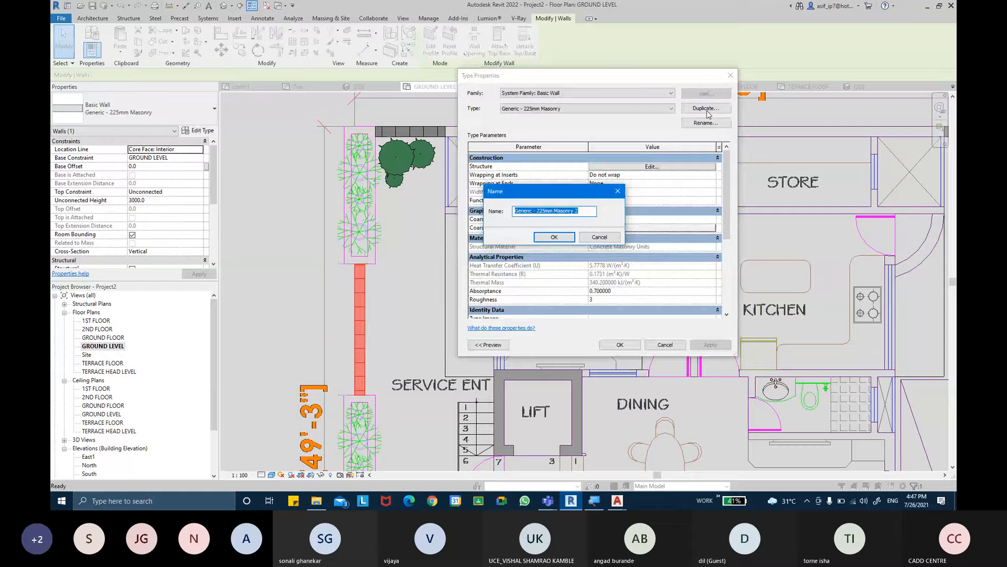
pyautogui.press('End')
pyautogui.press('Return')
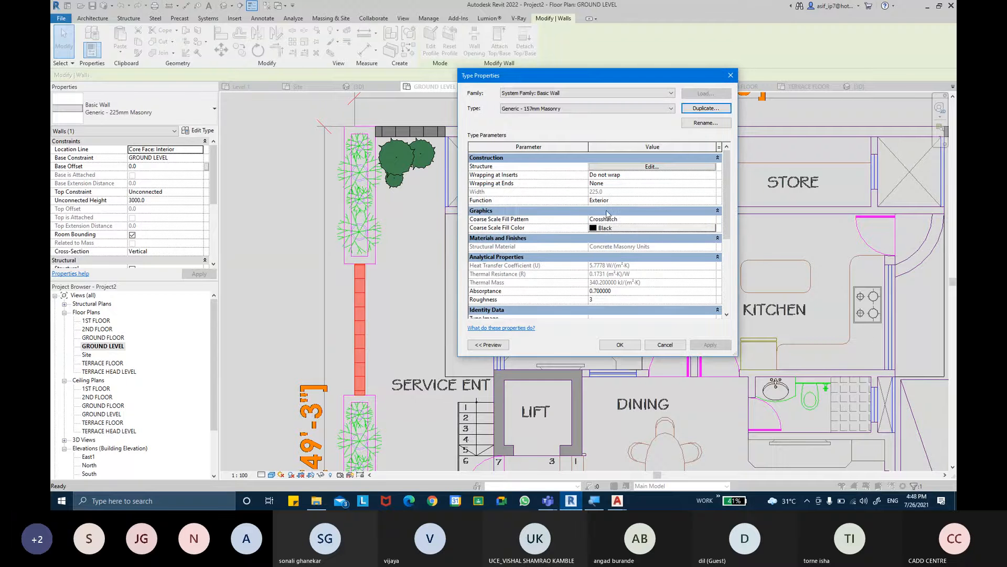
pyautogui.click(614, 167)
pyautogui.click(609, 174)
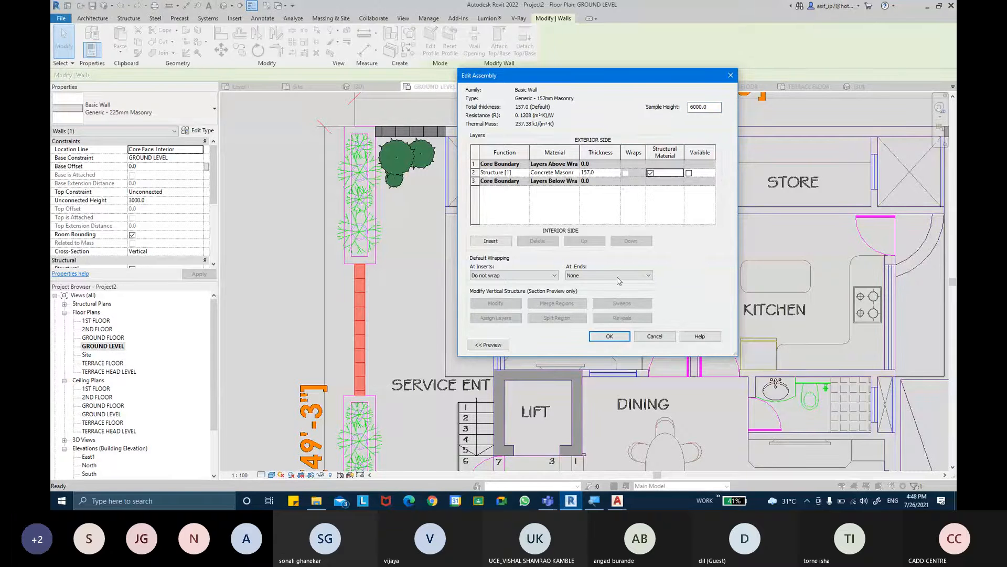
pyautogui.click(621, 334)
pyautogui.click(620, 348)
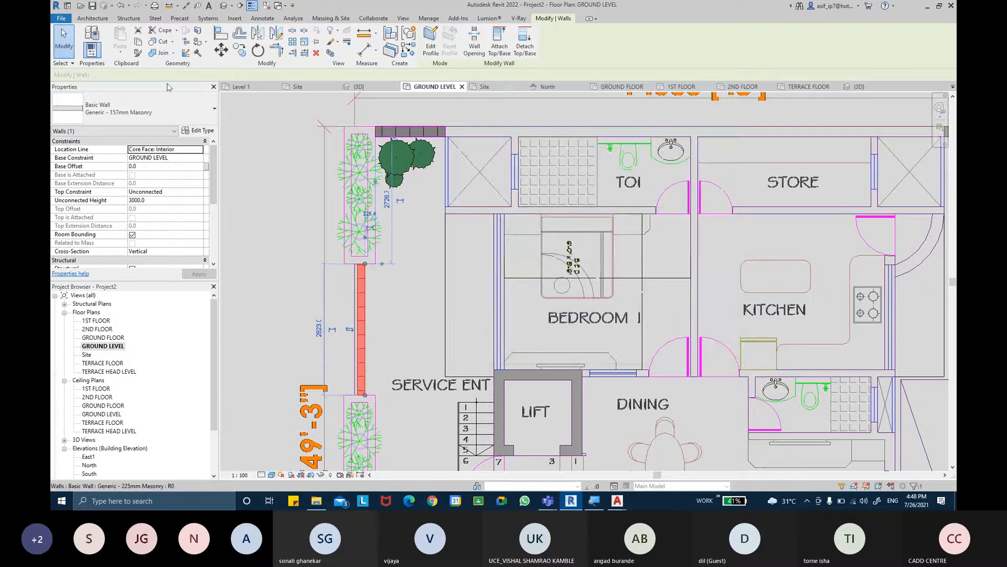
# - Return the side compound wall between the planters to the Generic - 225mm Masonry type
pyautogui.moveTo(324, 184); pyautogui.dragTo(314, 182, button='middle')
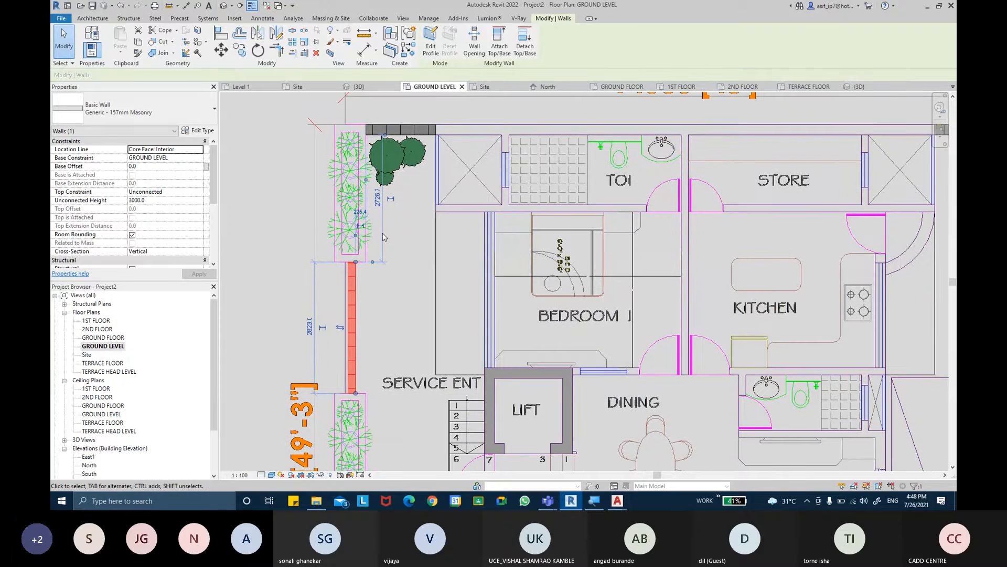
pyautogui.click(149, 113)
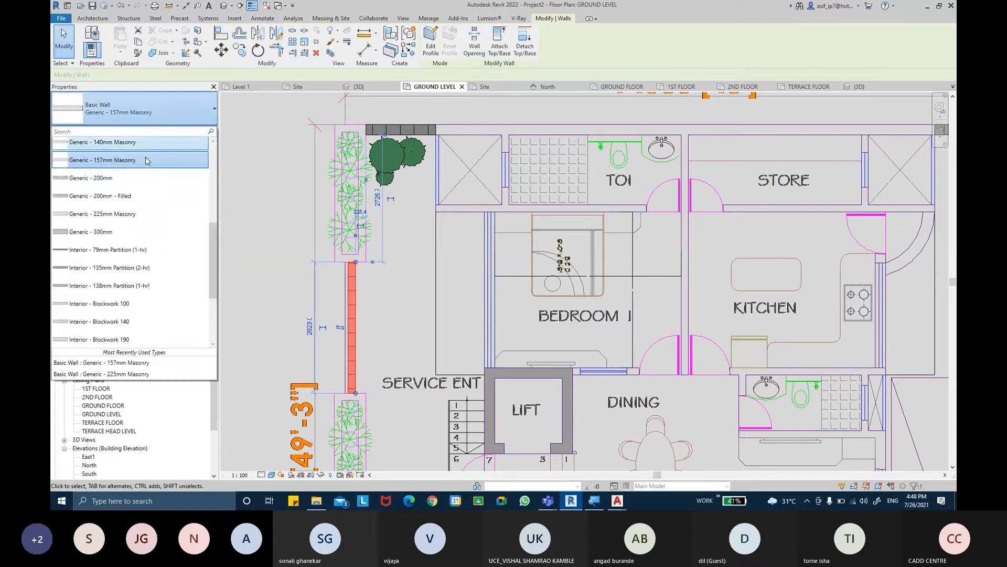
pyautogui.click(140, 178)
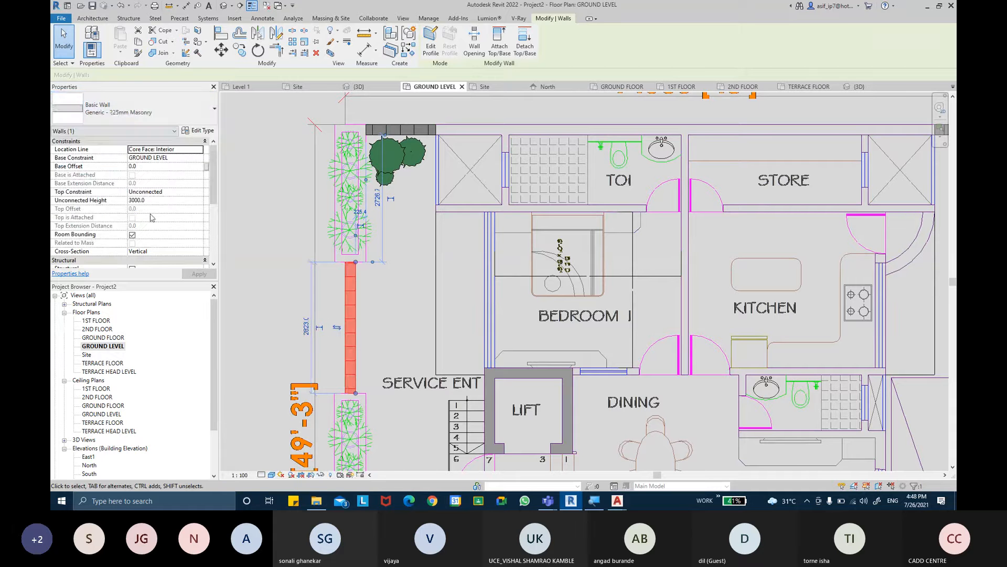
pyautogui.press('Escape')
# - Place Generic - 157mm Masonry walls along both long outer edges of the upper planter by picking the plan lines
pyautogui.click(89, 41)
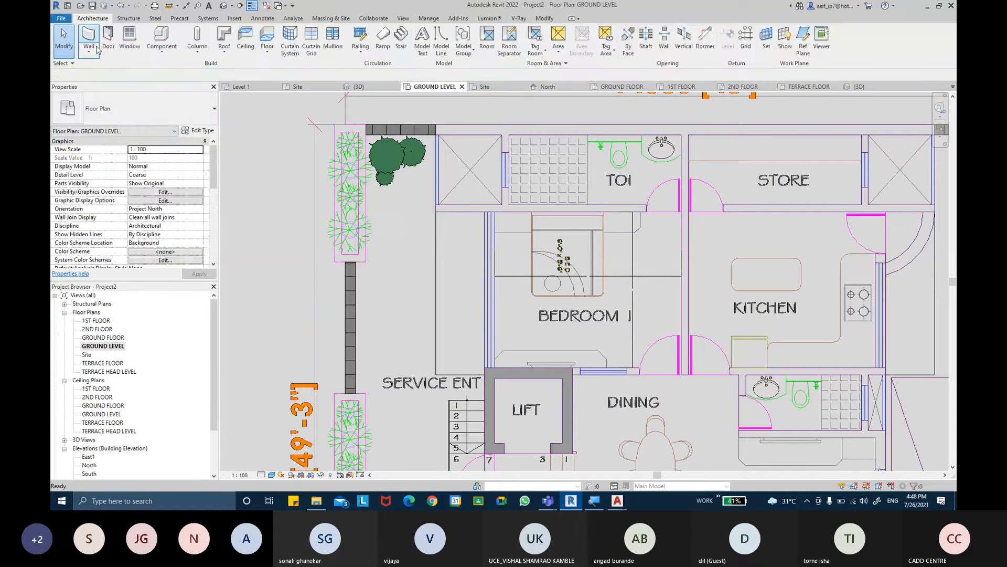
pyautogui.click(134, 119)
pyautogui.scroll(3, 127, 158)
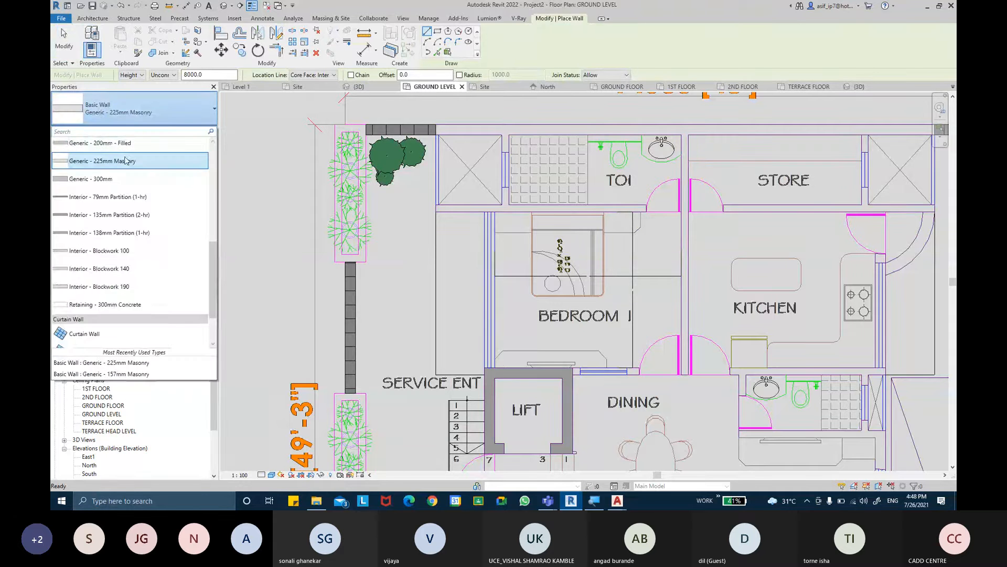
pyautogui.click(126, 152)
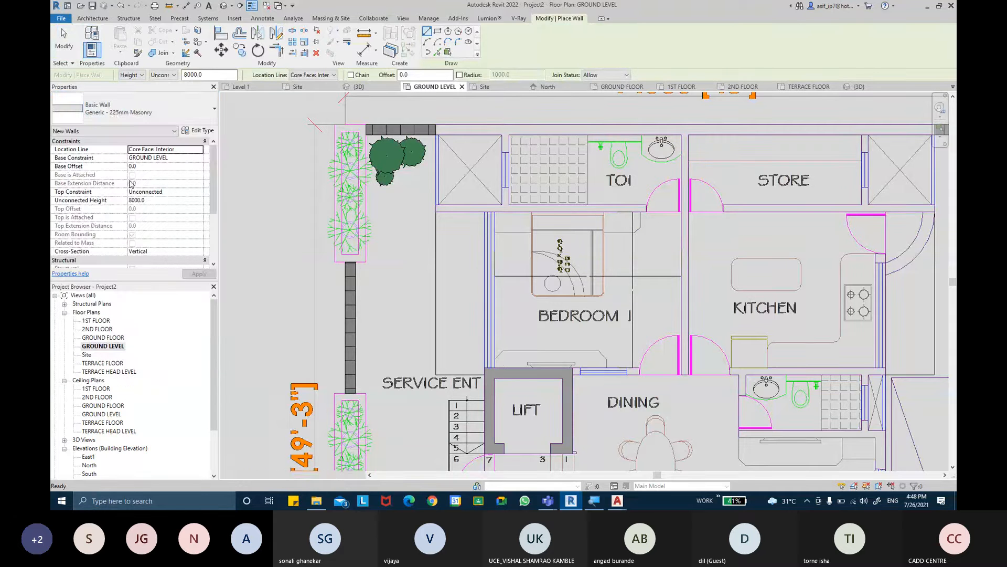
pyautogui.click(437, 52)
pyautogui.scroll(3, 372, 247)
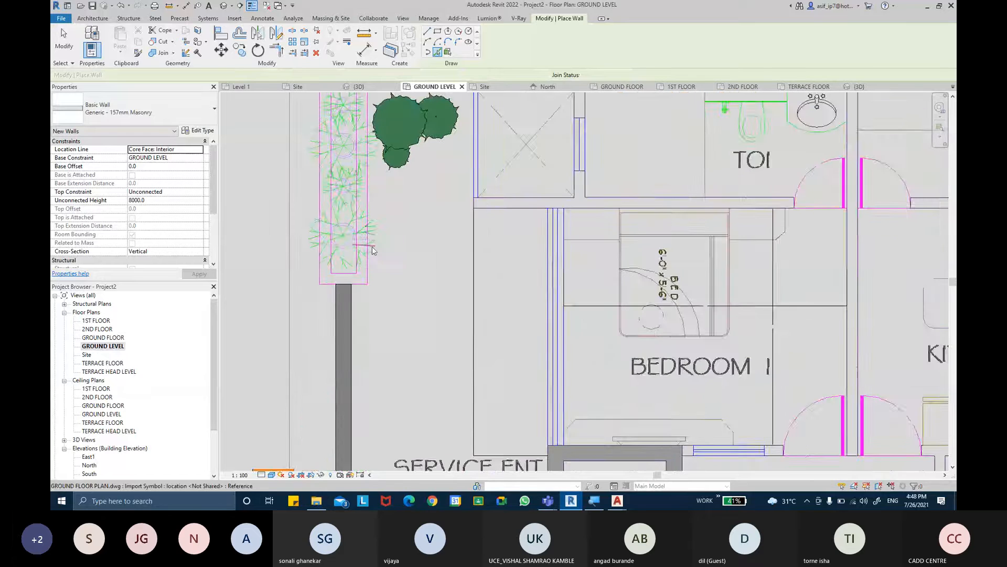
pyautogui.scroll(3, 371, 272)
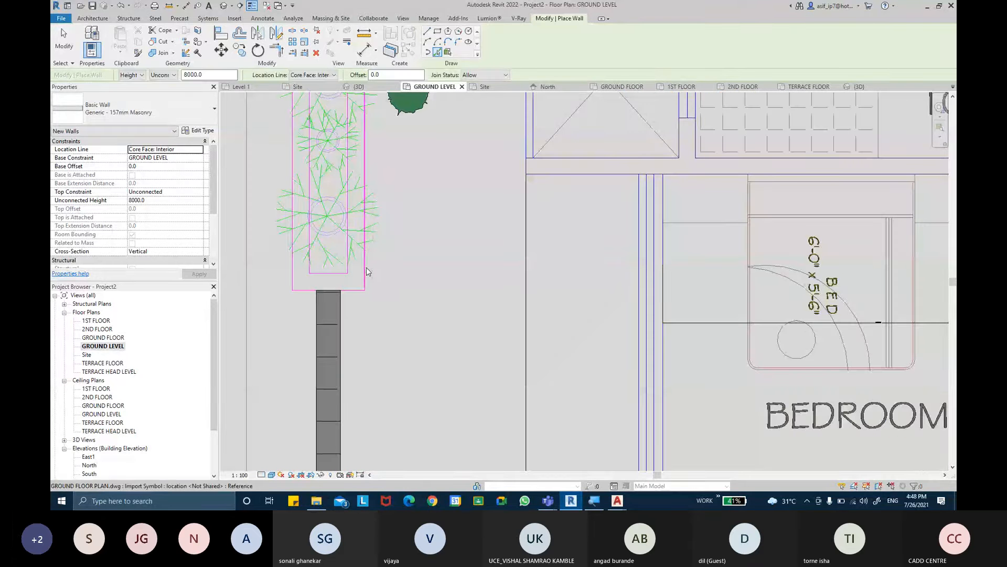
pyautogui.click(366, 271)
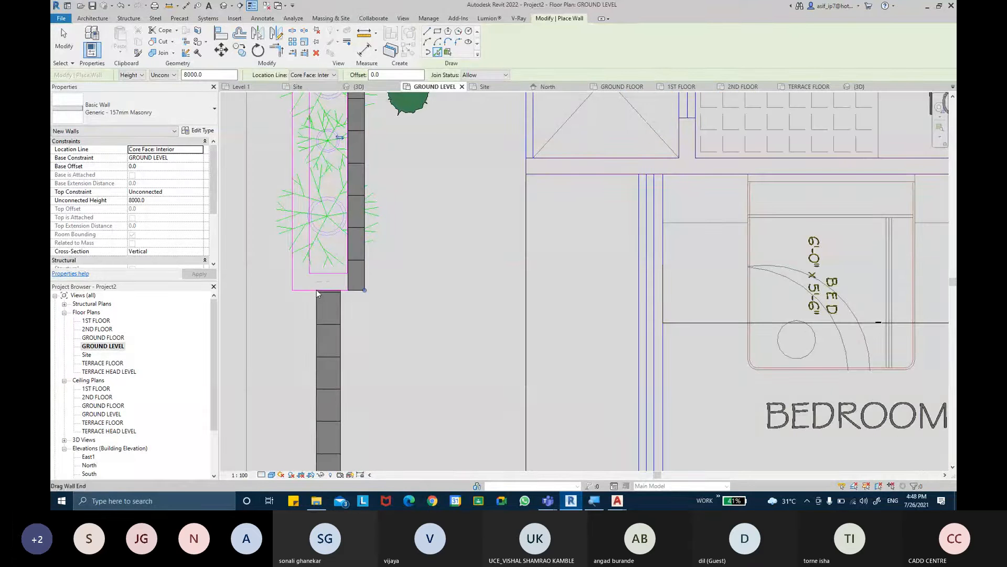
pyautogui.click(293, 271)
# - Place a Generic - 157mm Masonry wall along the plan line at the planter's upper end
pyautogui.moveTo(322, 202); pyautogui.dragTo(313, 345, button='middle')
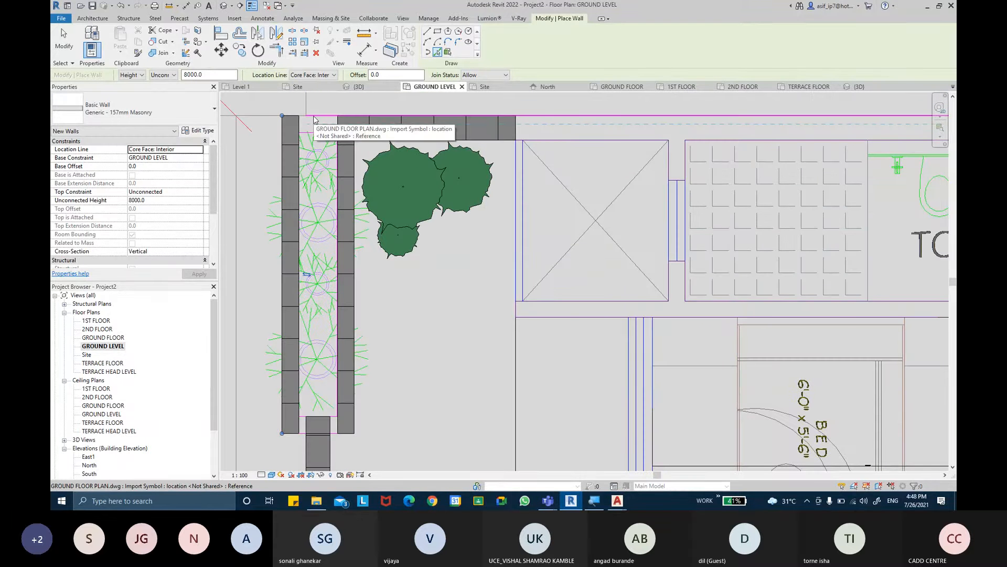
pyautogui.scroll(2, 314, 119)
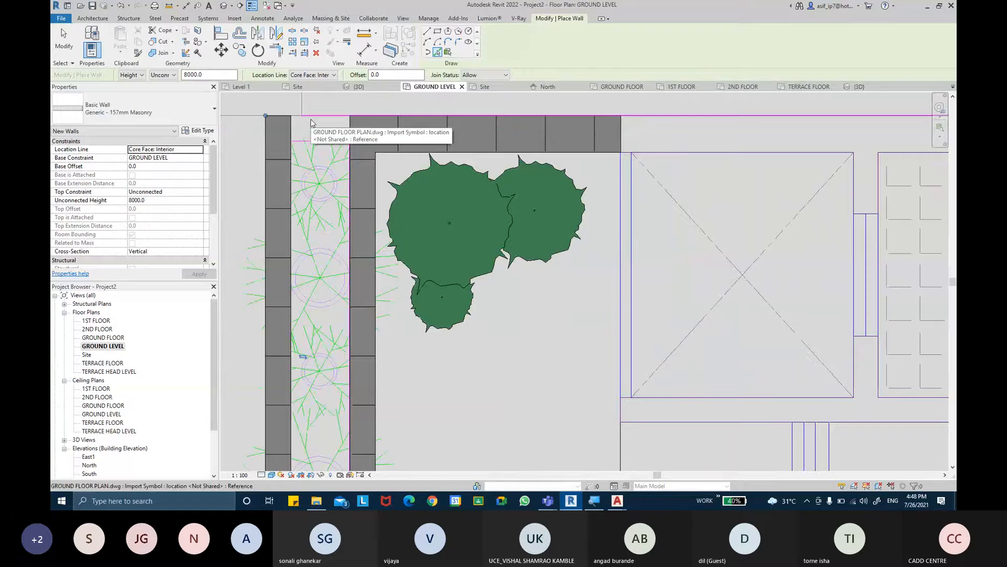
pyautogui.click(311, 122)
pyautogui.press('Escape')
pyautogui.press('Escape')
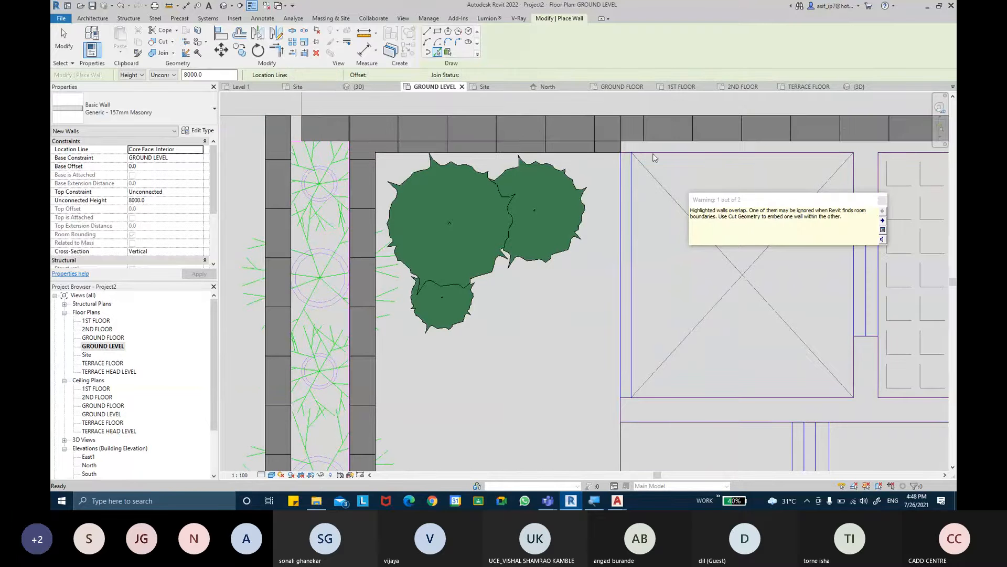
# - Trim the planter's upper wall to corners with both long planter walls
pyautogui.click(681, 147)
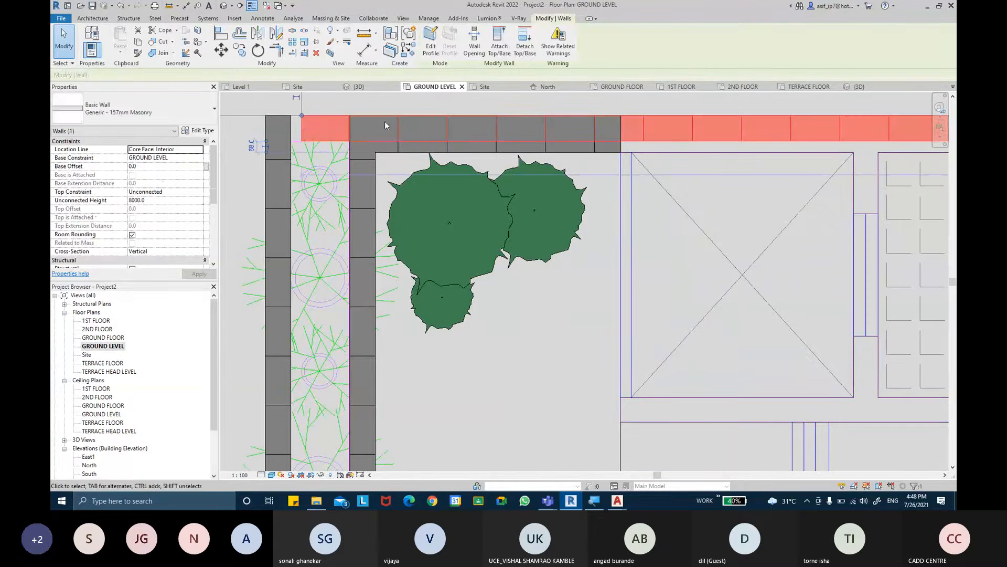
pyautogui.click(276, 51)
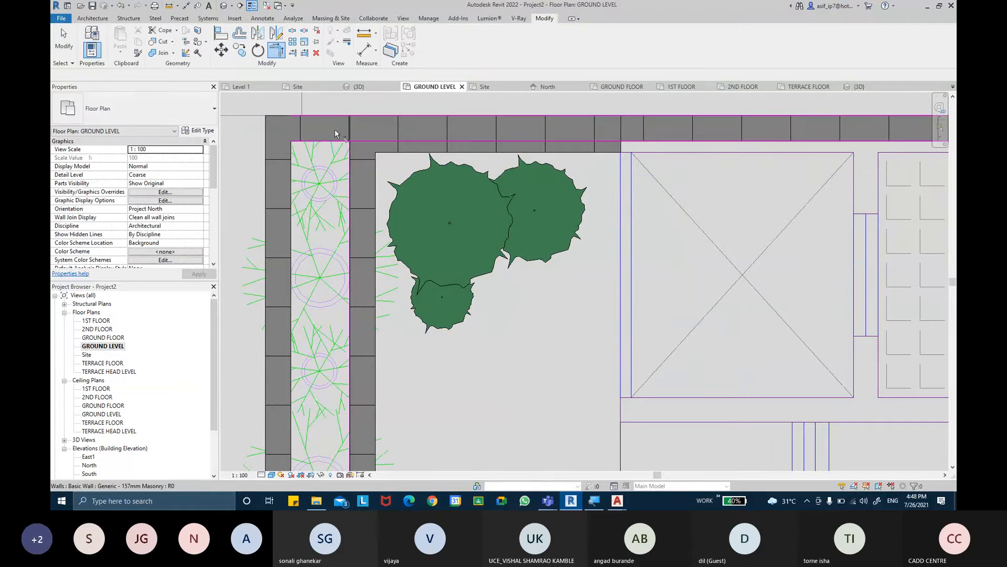
pyautogui.click(335, 146)
pyautogui.click(361, 179)
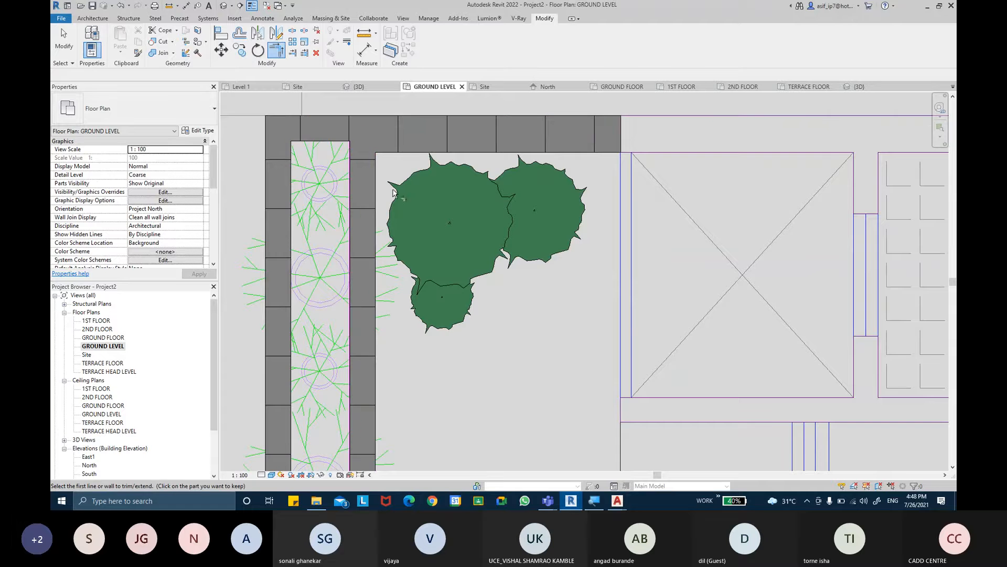
# - Try to close the planter's lower end with a Generic - 157mm Masonry wall on the picked plan line
pyautogui.scroll(-3, 438, 202)
pyautogui.moveTo(436, 318); pyautogui.dragTo(438, 263, button='middle')
pyautogui.scroll(1, 400, 317)
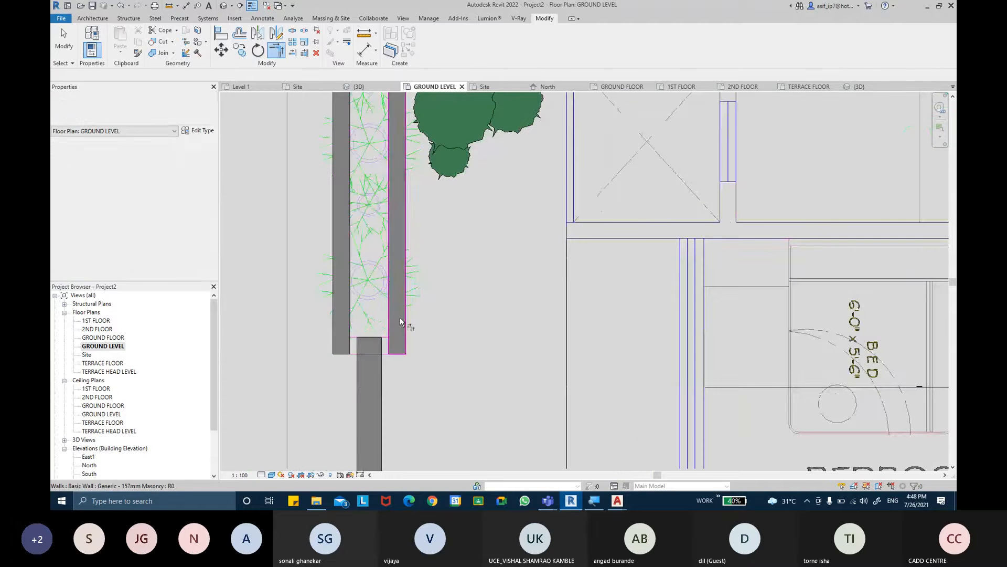
pyautogui.press('Escape')
pyautogui.click(92, 18)
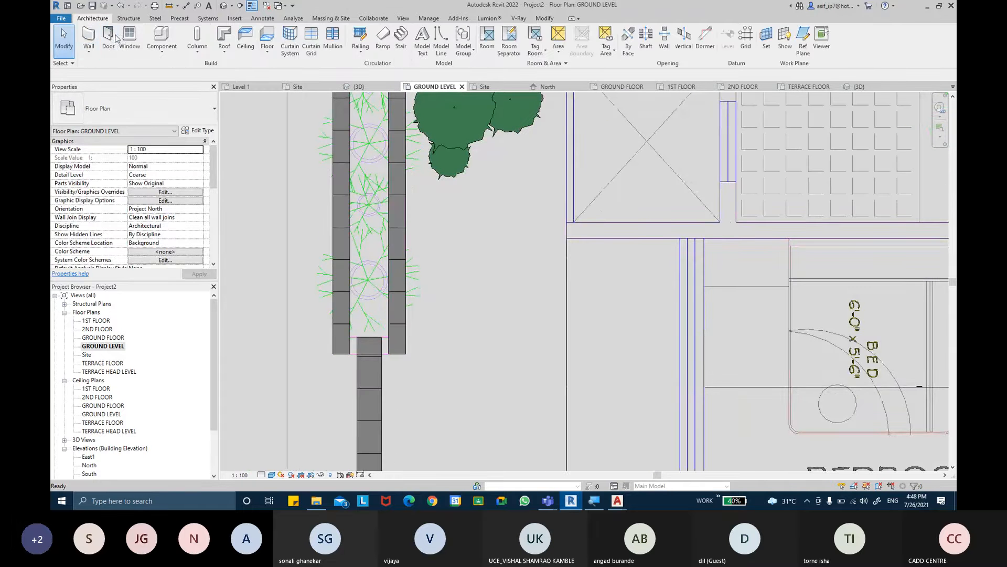
pyautogui.click(438, 52)
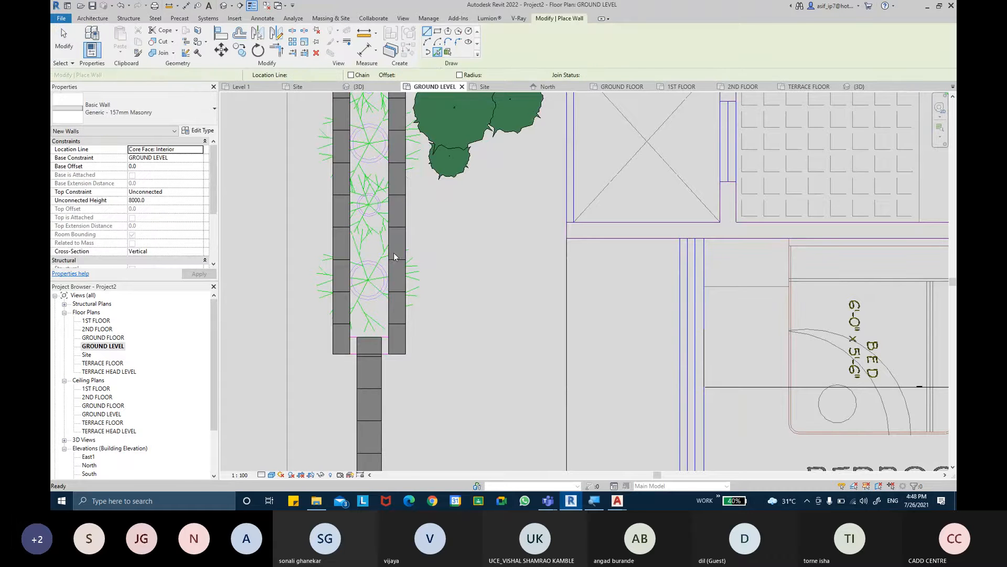
pyautogui.scroll(2, 368, 368)
pyautogui.click(336, 336)
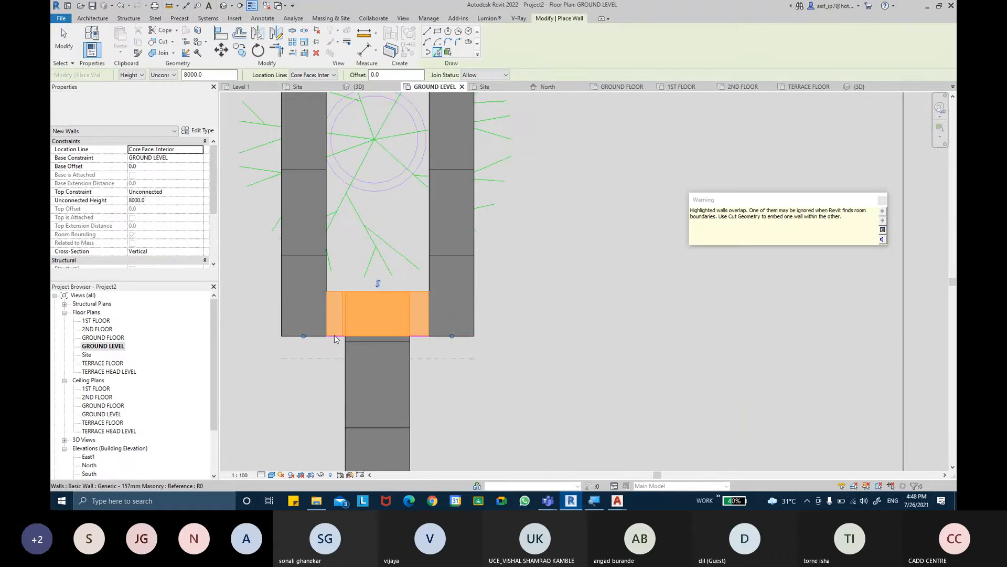
pyautogui.press('Escape')
pyautogui.press('Escape')
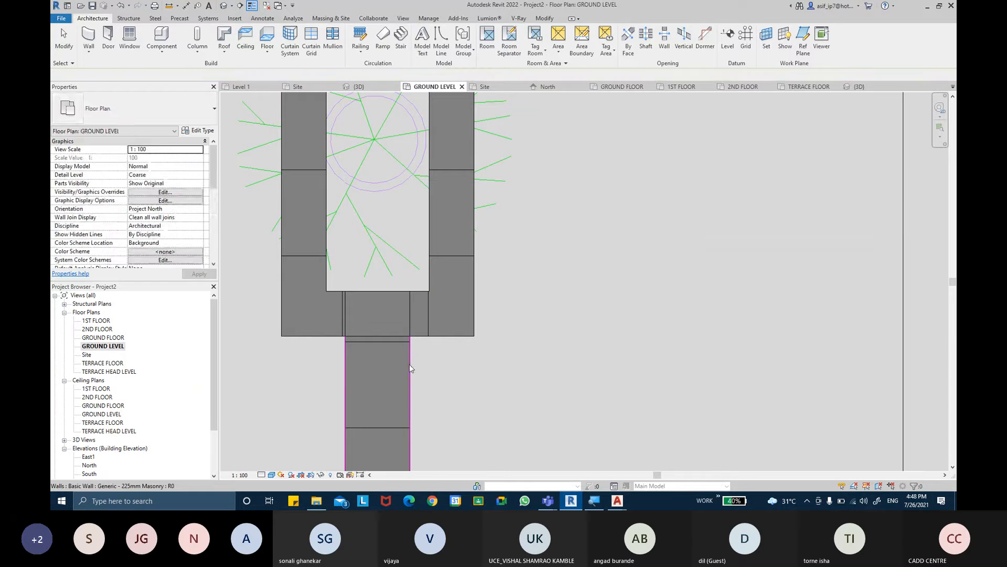
# - Pull the upper end of the 225mm masonry side wall back, clear of the planter's lower end
pyautogui.click(409, 363)
pyautogui.moveTo(410, 314); pyautogui.dragTo(410, 385)
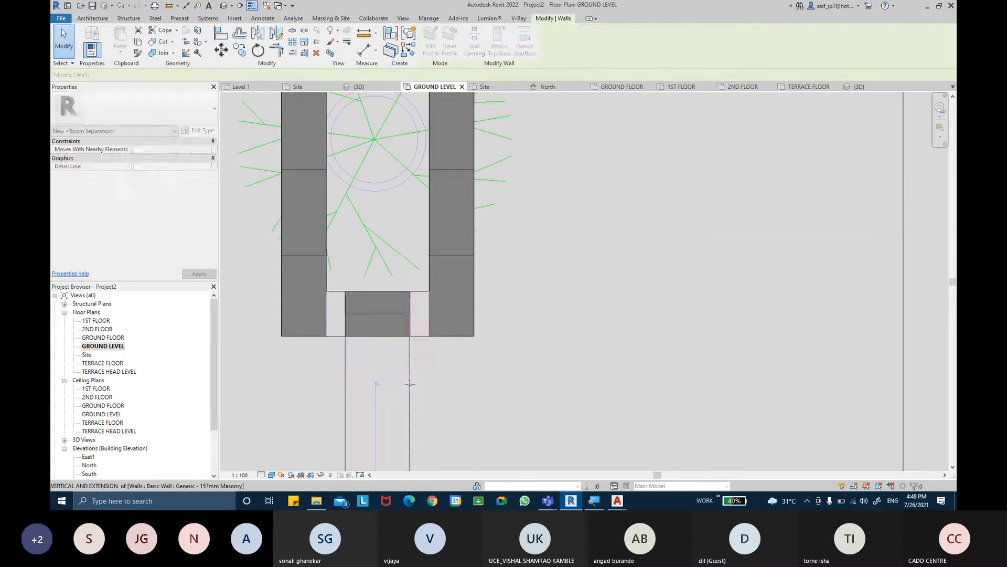
pyautogui.click(375, 290)
pyautogui.press('Escape')
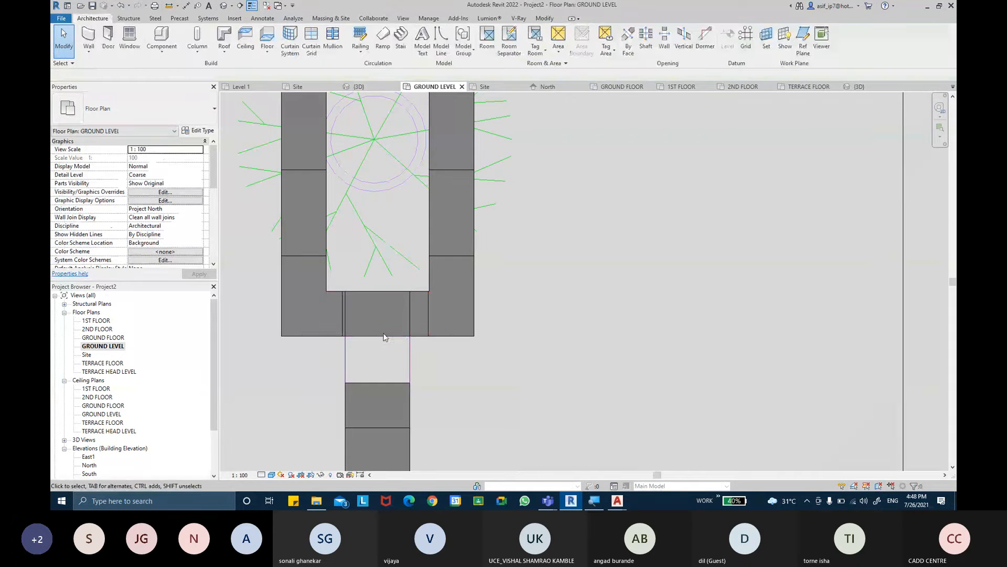
# - Delete the wall across the planter's lower end and the short 157mm masonry piece overlapping it
pyautogui.press('Tab')
pyautogui.click(386, 340)
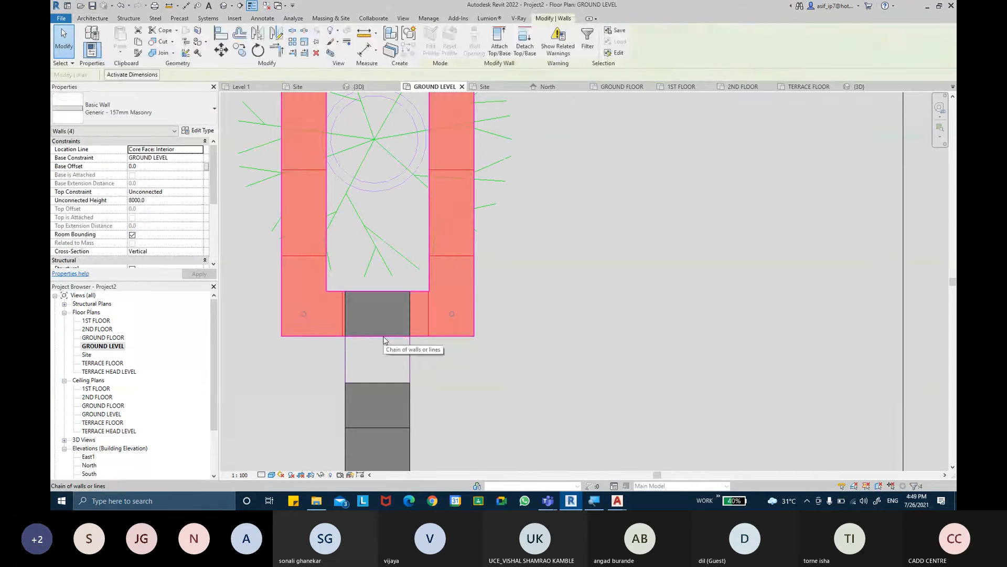
pyautogui.click(388, 293)
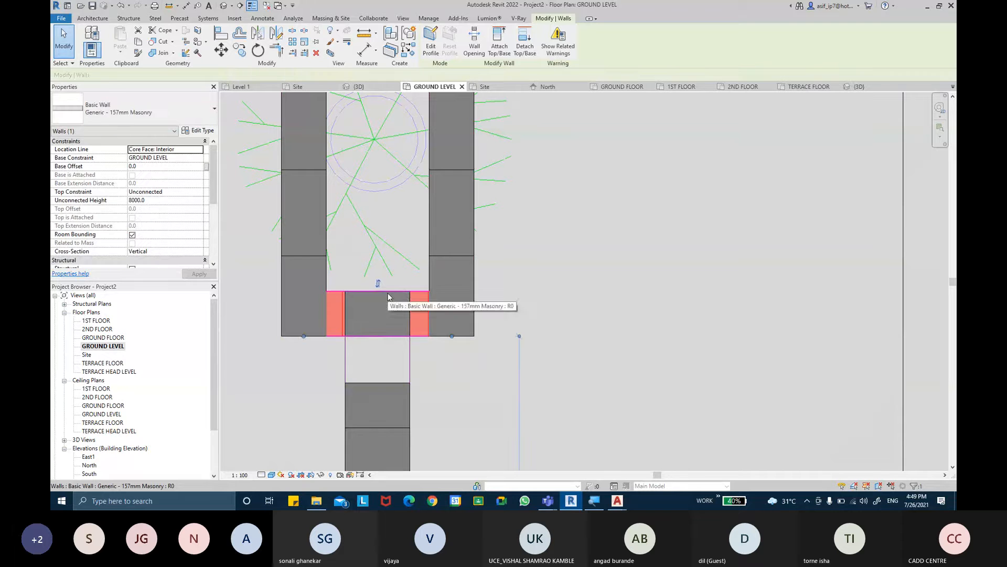
pyautogui.click(450, 383)
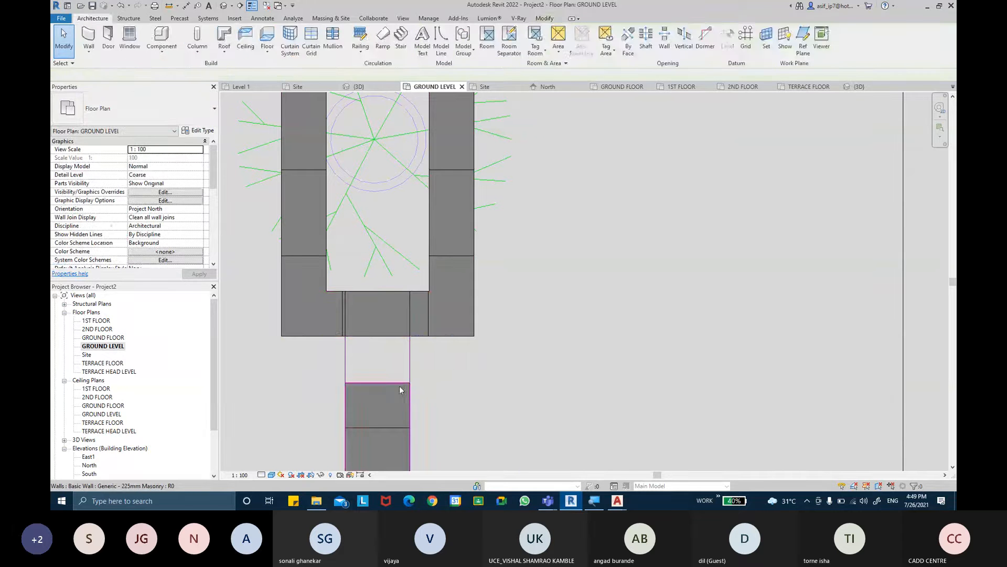
pyautogui.click(400, 387)
pyautogui.press('Escape')
pyautogui.click(393, 335)
pyautogui.press('Delete')
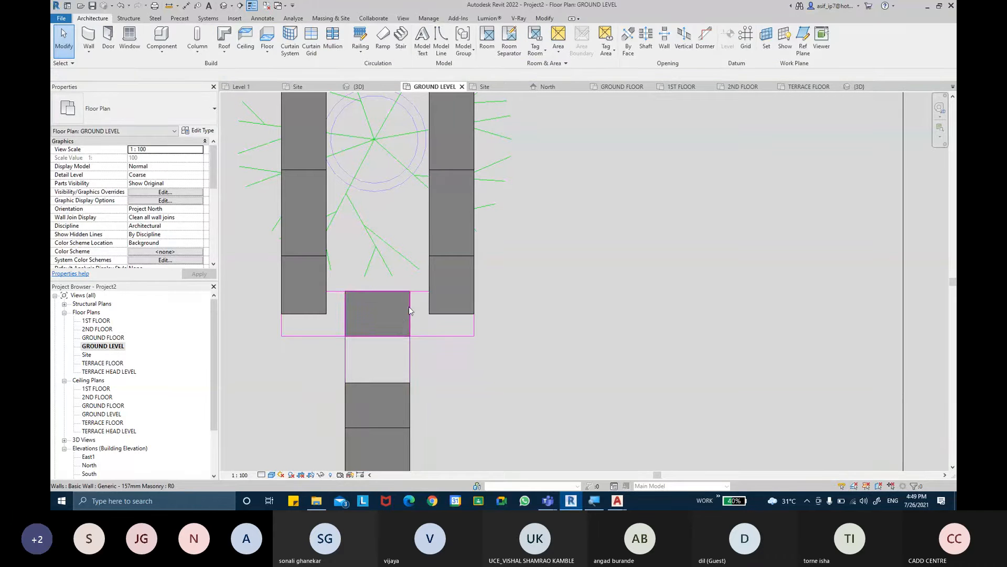
pyautogui.click(409, 310)
pyautogui.press('Delete')
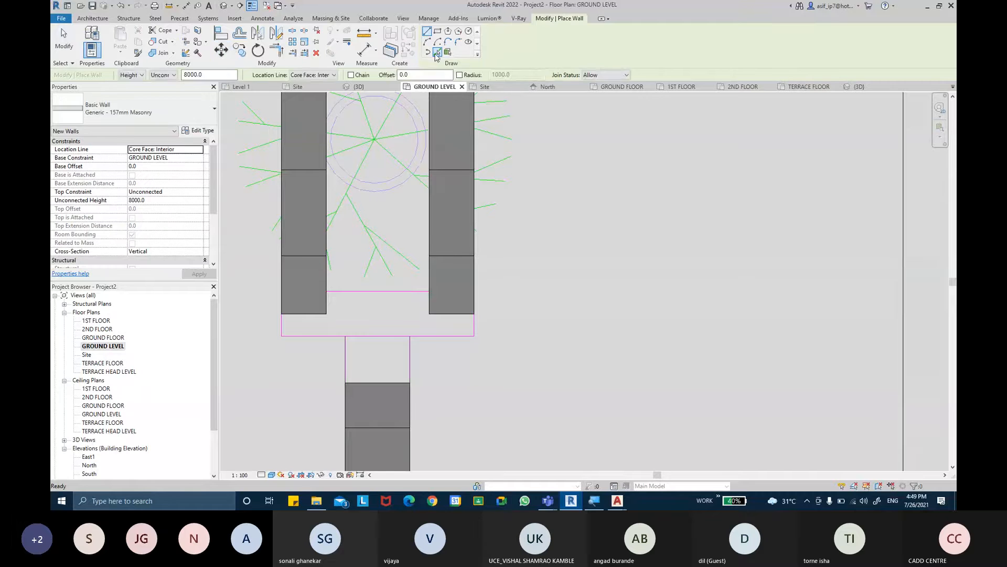
# - Place a new Generic - 157mm Masonry wall along the planter's lower outer edge, joining both long walls
pyautogui.click(372, 336)
pyautogui.press('Escape')
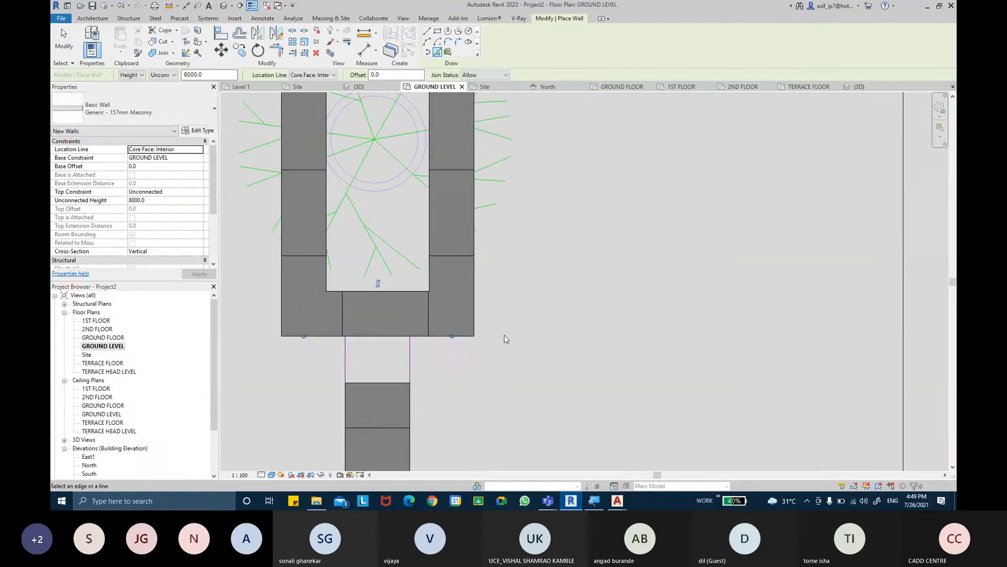
pyautogui.press('Escape')
# - Extend the upper end of the 225mm masonry side wall to meet the planter's lower end wall
pyautogui.click(396, 384)
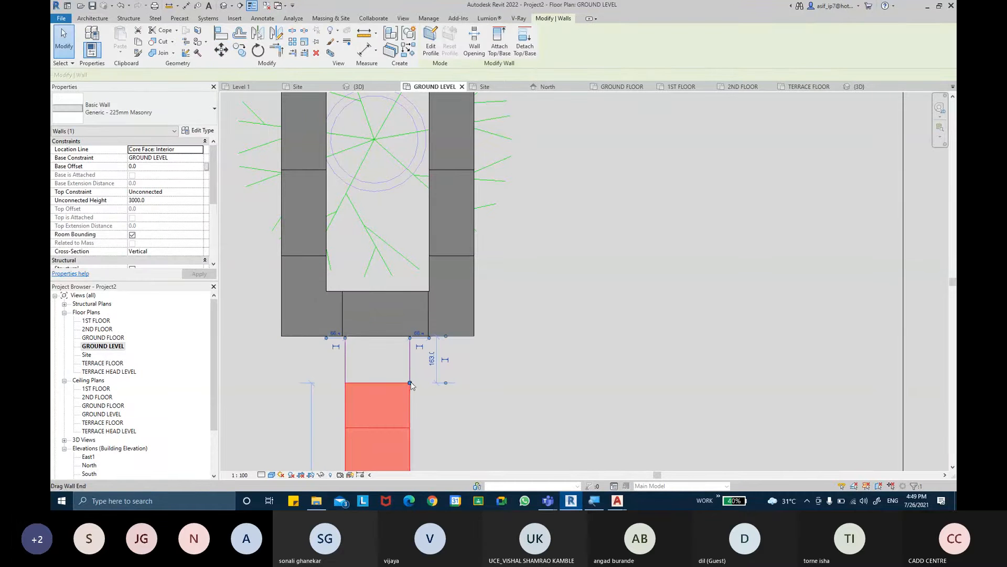
pyautogui.moveTo(396, 382); pyautogui.dragTo(396, 337)
pyautogui.click(496, 369)
pyautogui.scroll(-6, 506, 343)
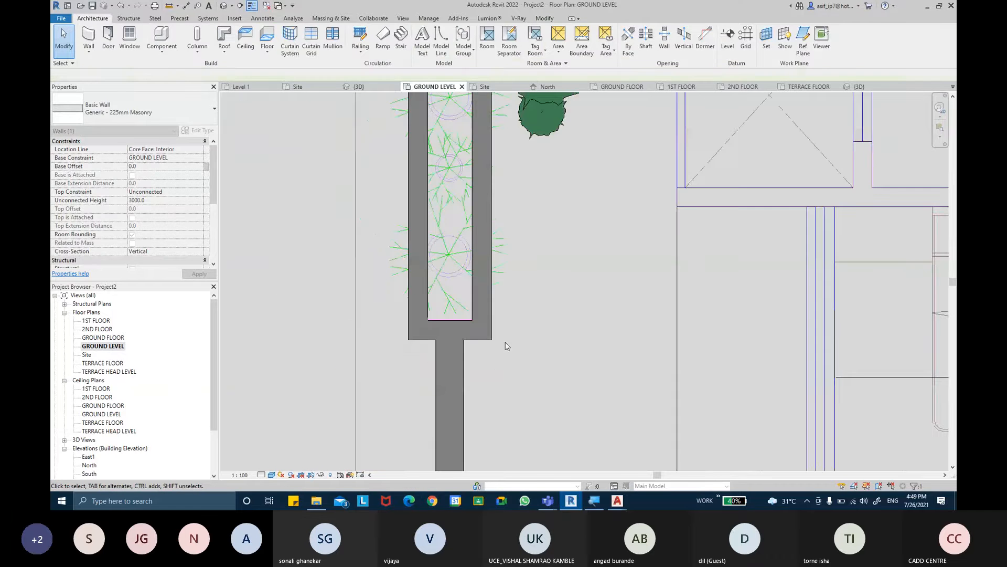
# - Set the unconnected height of all four 157mm masonry planter walls to 3200
pyautogui.moveTo(541, 346); pyautogui.dragTo(521, 220, button='middle')
pyautogui.click(481, 210)
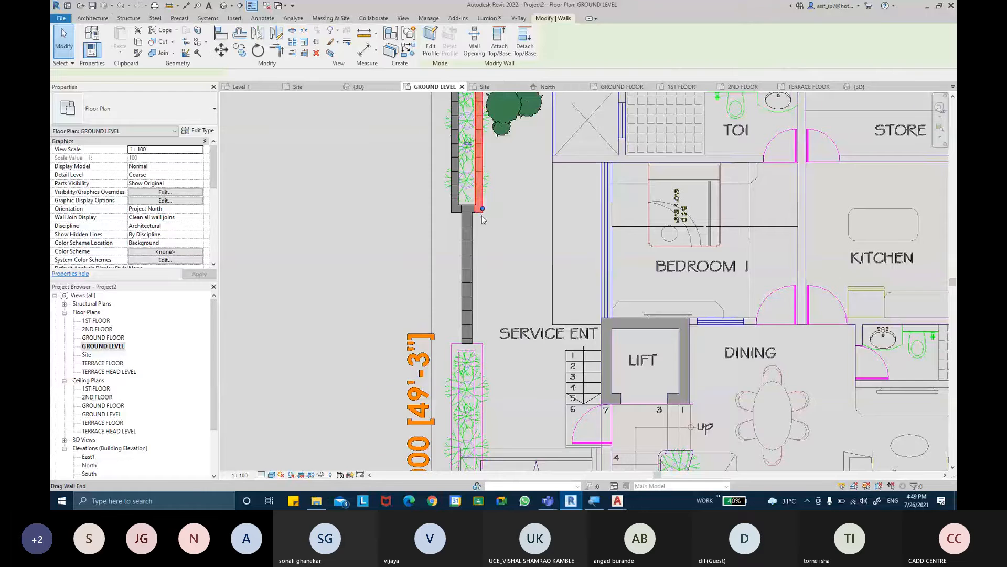
pyautogui.scroll(3, 483, 219)
pyautogui.keyDown('ctrl'); pyautogui.click(459, 199); pyautogui.keyUp('ctrl')
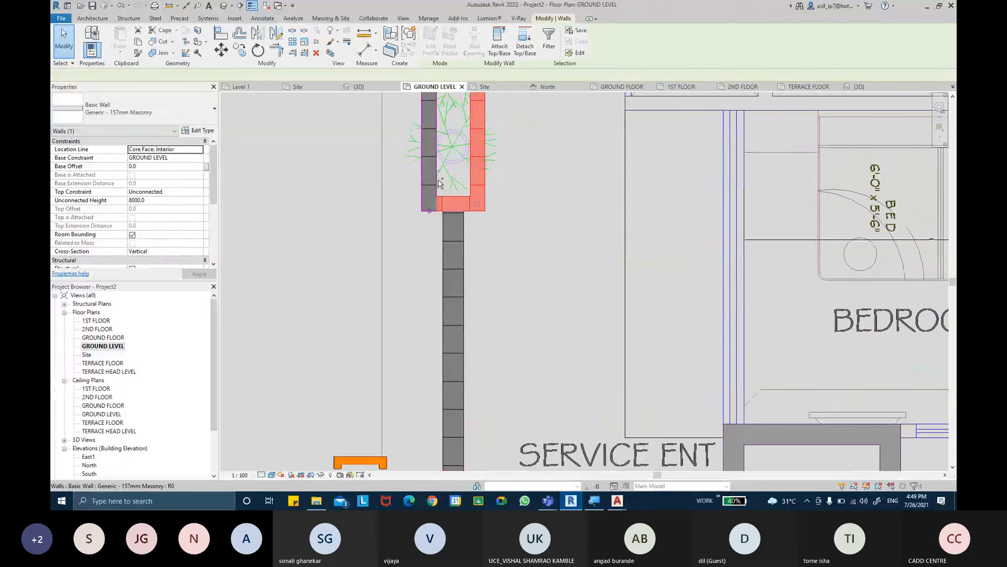
pyautogui.keyDown('ctrl'); pyautogui.click(435, 174); pyautogui.keyUp('ctrl')
pyautogui.moveTo(473, 188); pyautogui.dragTo(501, 413, button='middle')
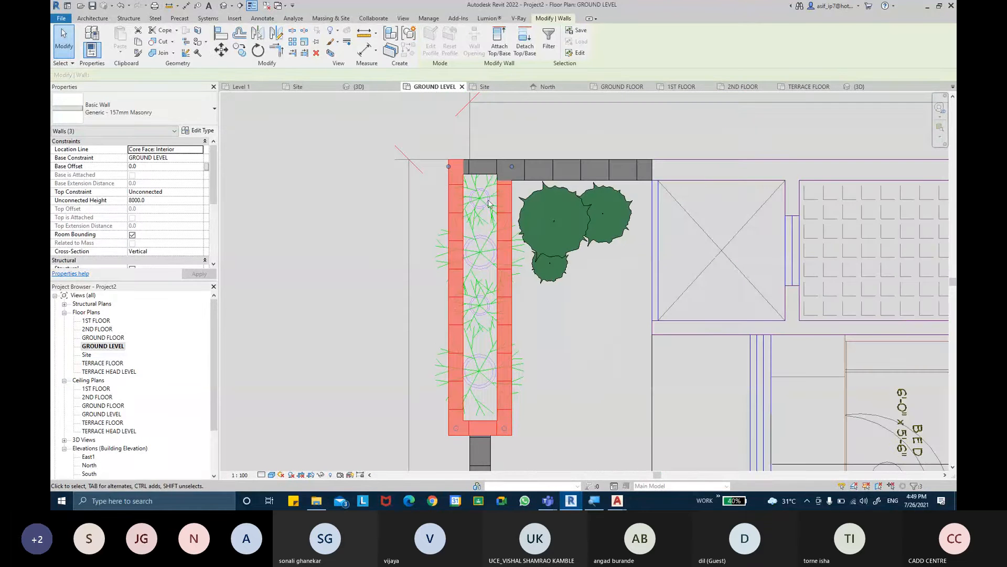
pyautogui.keyDown('ctrl'); pyautogui.click(485, 161); pyautogui.keyUp('ctrl')
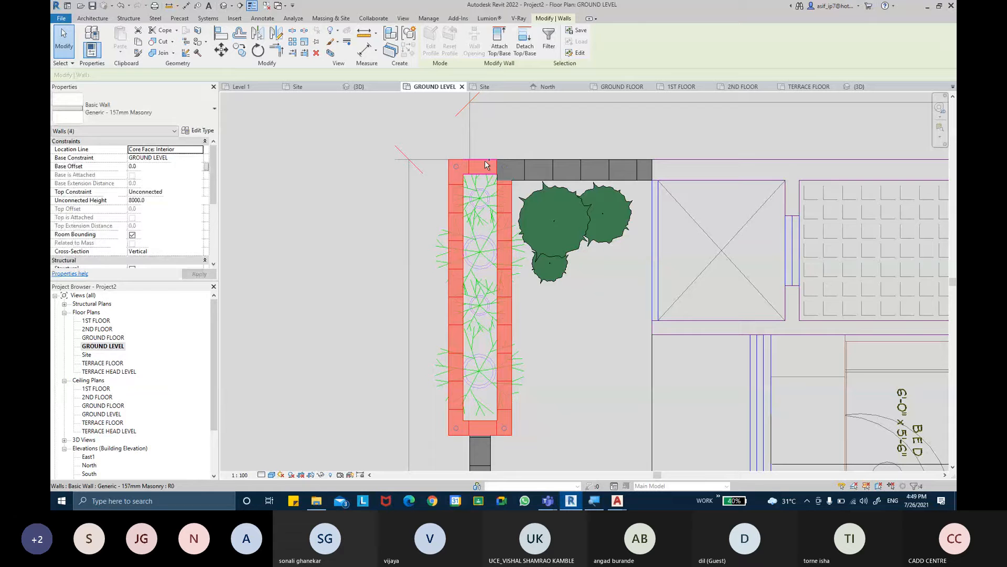
pyautogui.click(176, 199)
pyautogui.write('3')
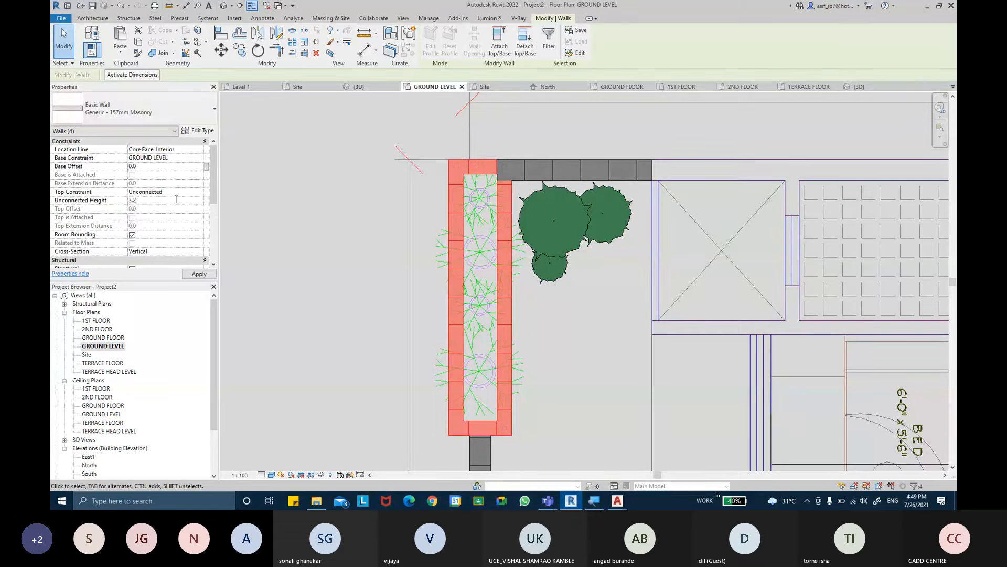
pyautogui.write('.2')
pyautogui.press('Return')
pyautogui.click(304, 263)
# - Close the inactive views without saving the project, and return to Project2's GROUND LEVEL floor plan
pyautogui.click(362, 87)
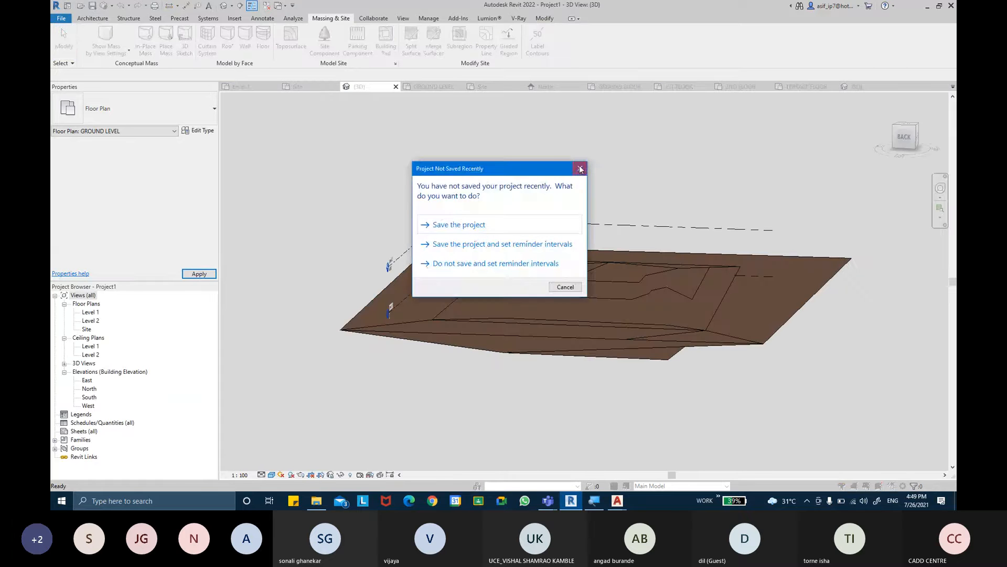
pyautogui.click(580, 169)
pyautogui.click(267, 6)
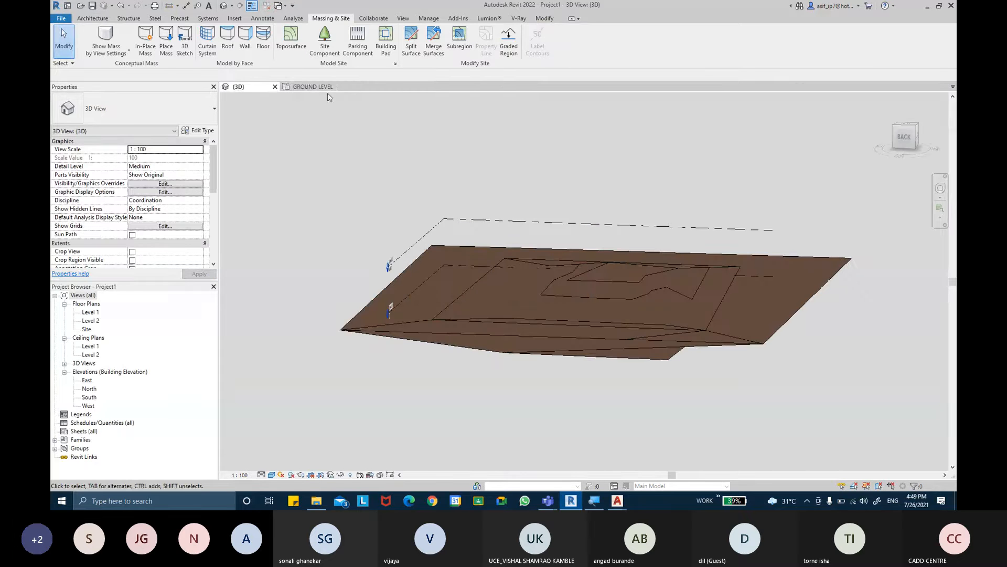
pyautogui.click(315, 87)
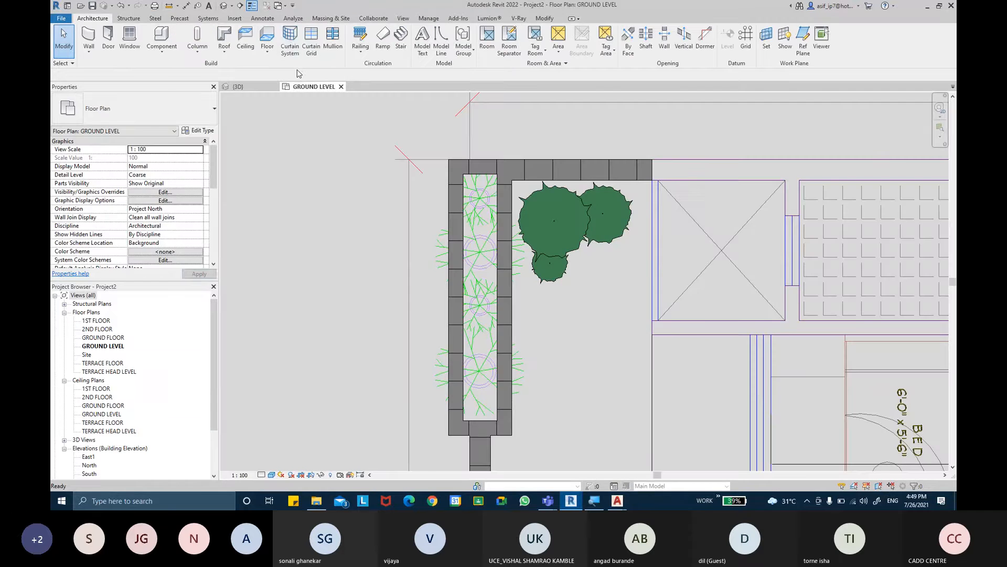
# - Open Project2's default 3D view and examine the planter walls against the compound walls
pyautogui.click(224, 6)
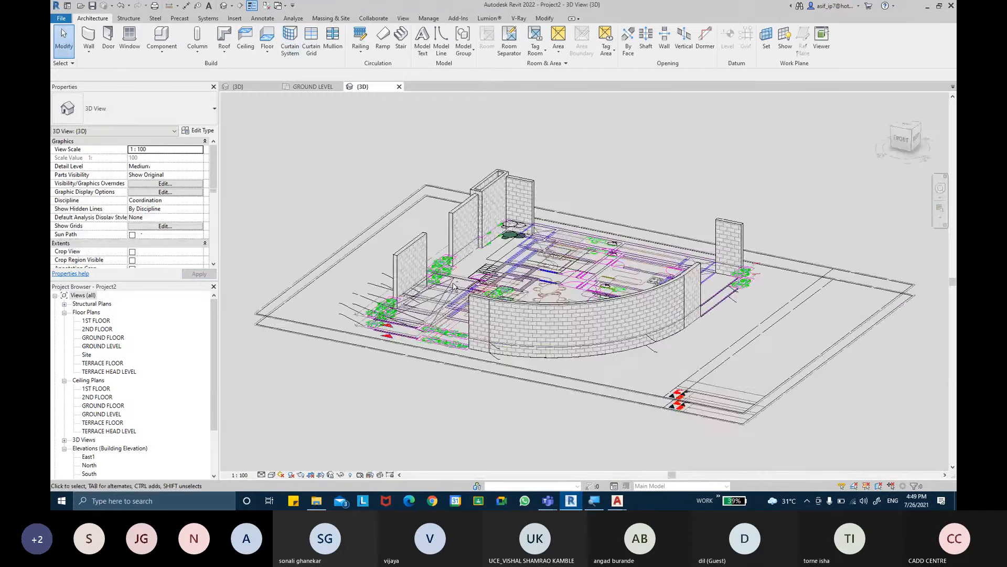
pyautogui.keyDown('shift'); pyautogui.moveTo(454, 286); pyautogui.dragTo(473, 292, button='middle'); pyautogui.keyUp('shift')
pyautogui.scroll(5, 473, 292)
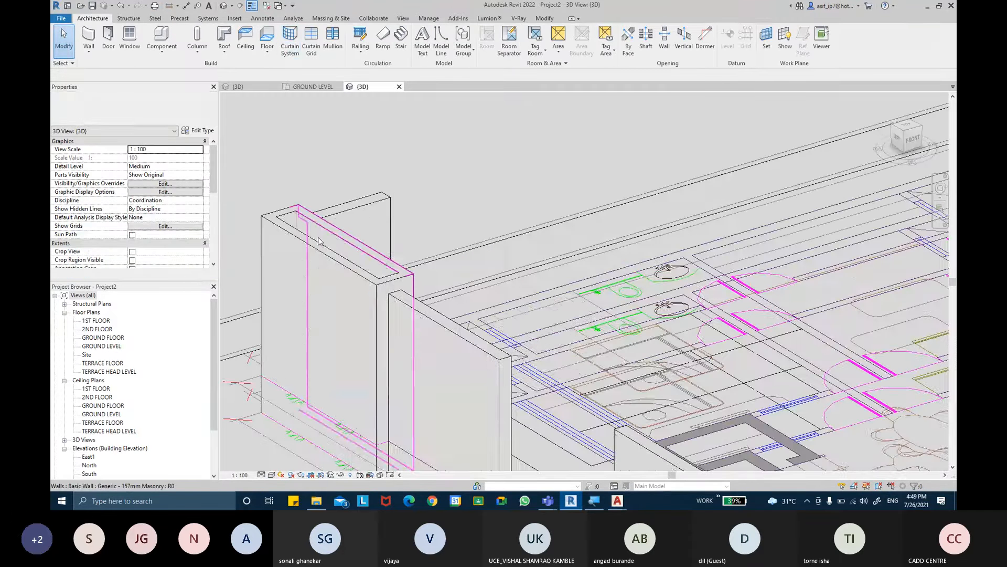
pyautogui.moveTo(404, 287)
pyautogui.keyDown('shift'); pyautogui.mouseDown(button='middle')
pyautogui.moveTo(535, 252)
pyautogui.moveTo(511, 220)
pyautogui.moveTo(530, 250)
pyautogui.moveTo(465, 237)
pyautogui.moveTo(549, 288)
pyautogui.moveTo(616, 179)
pyautogui.moveTo(617, 197)
pyautogui.moveTo(701, 217)
pyautogui.moveTo(693, 196)
pyautogui.moveTo(735, 231)
pyautogui.mouseUp(button='middle'); pyautogui.keyUp('shift')
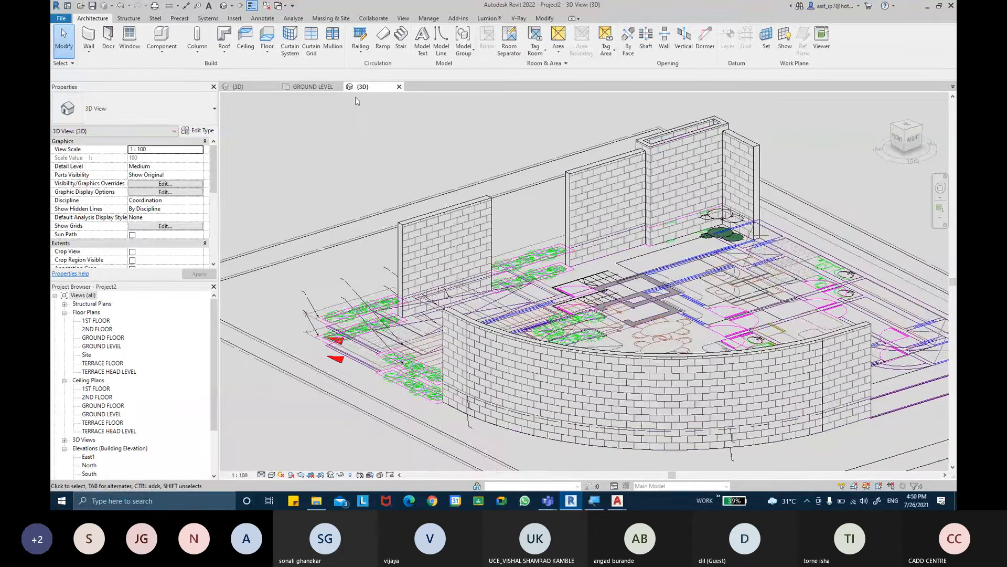
# - Create a toposurface in the Site floor plan from four corner points at elevation 0 surrounding the linked drawing
pyautogui.doubleClick(87, 355)
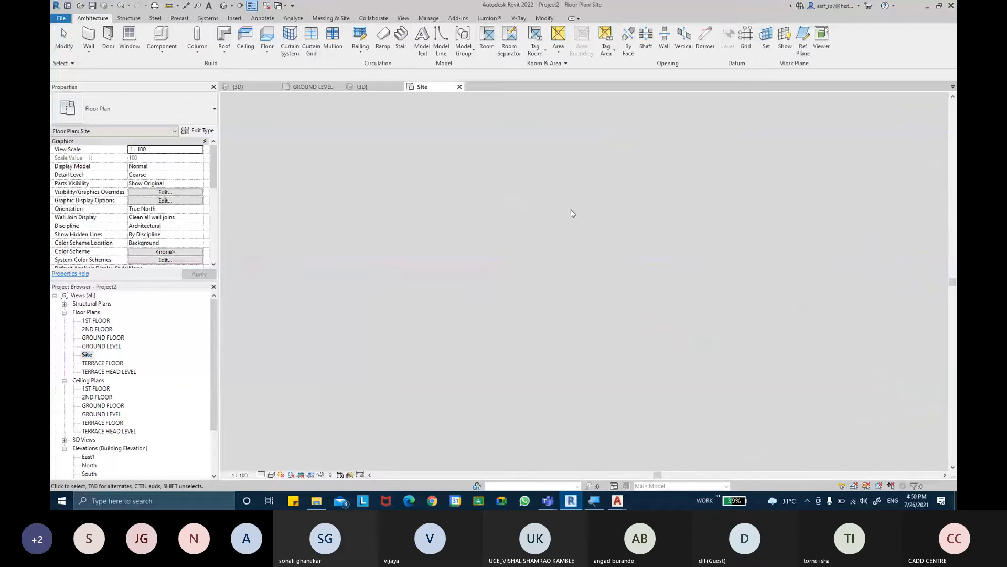
pyautogui.moveTo(467, 179); pyautogui.dragTo(452, 205, button='middle')
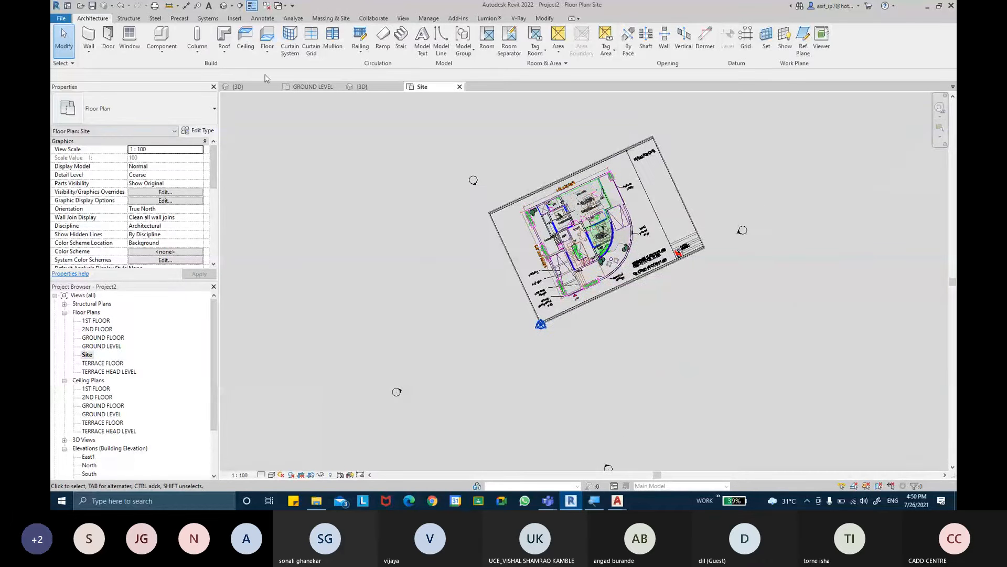
pyautogui.click(321, 19)
pyautogui.click(344, 37)
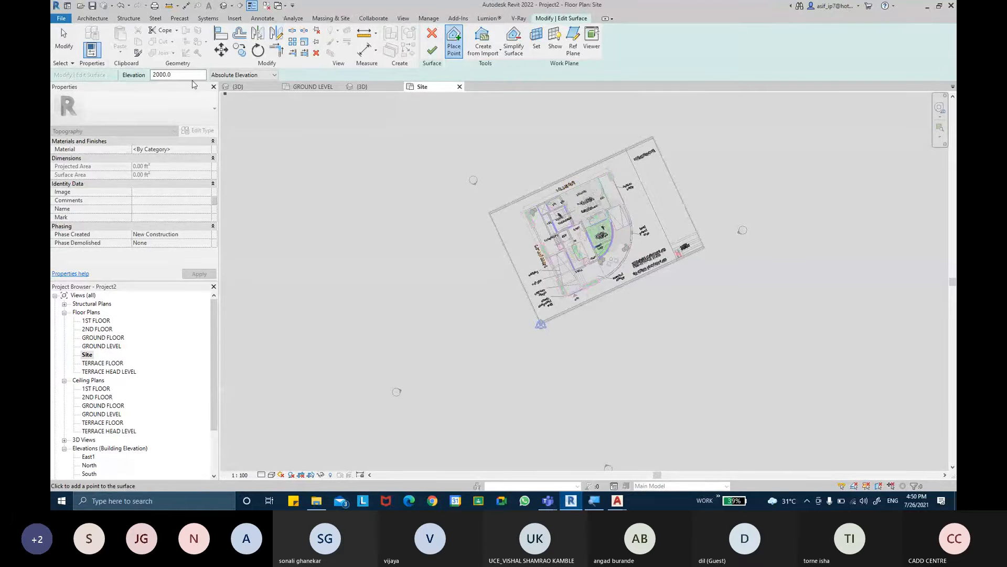
pyautogui.moveTo(181, 74); pyautogui.dragTo(140, 74)
pyautogui.click(328, 157)
pyautogui.click(675, 107)
pyautogui.moveTo(676, 108)
pyautogui.mouseDown(button='middle')
pyautogui.moveTo(666, 126)
pyautogui.moveTo(661, 119)
pyautogui.mouseUp(button='middle')
pyautogui.scroll(-1, 669, 119)
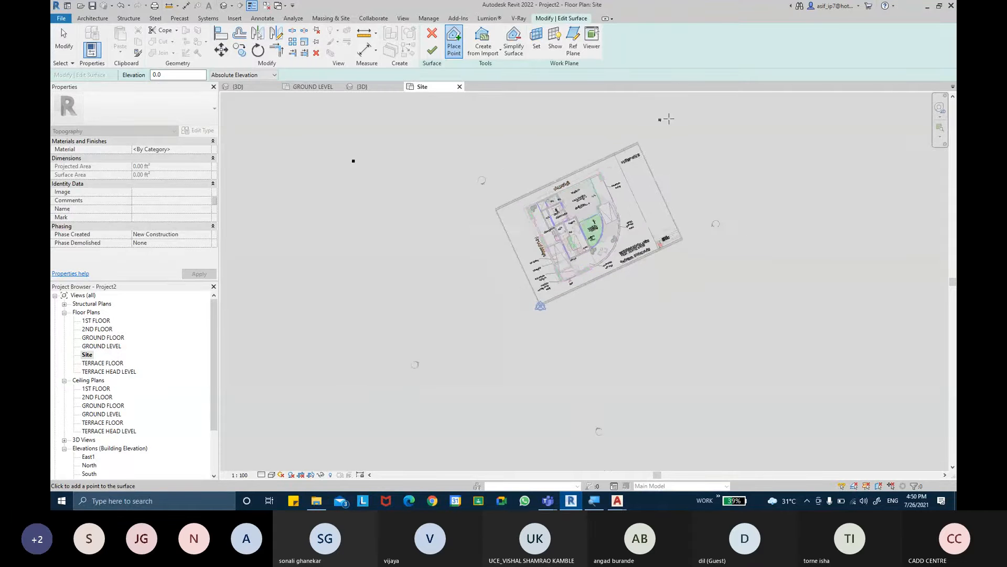
pyautogui.scroll(-1, 669, 119)
pyautogui.click(737, 114)
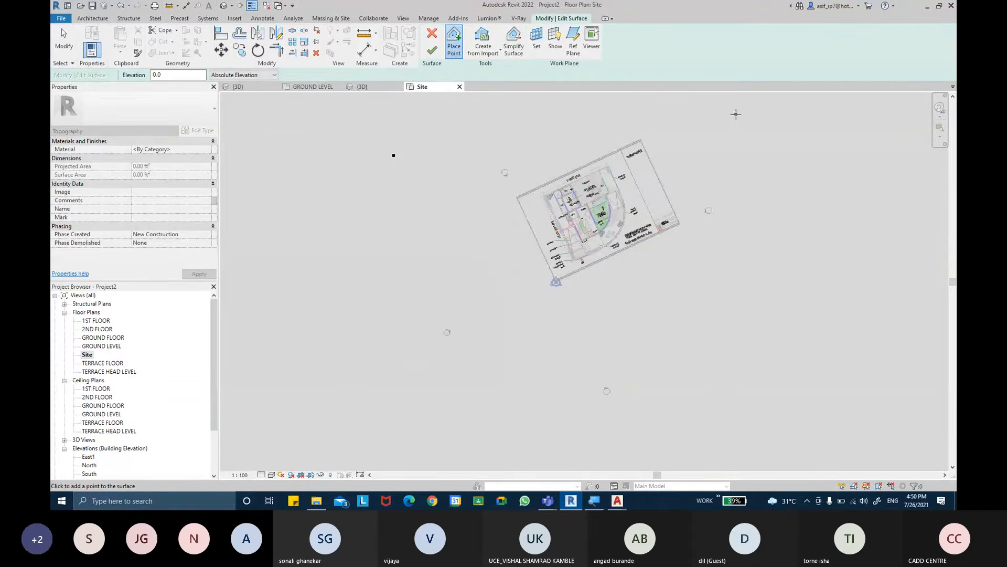
pyautogui.click(729, 327)
pyautogui.click(751, 431)
pyautogui.click(395, 441)
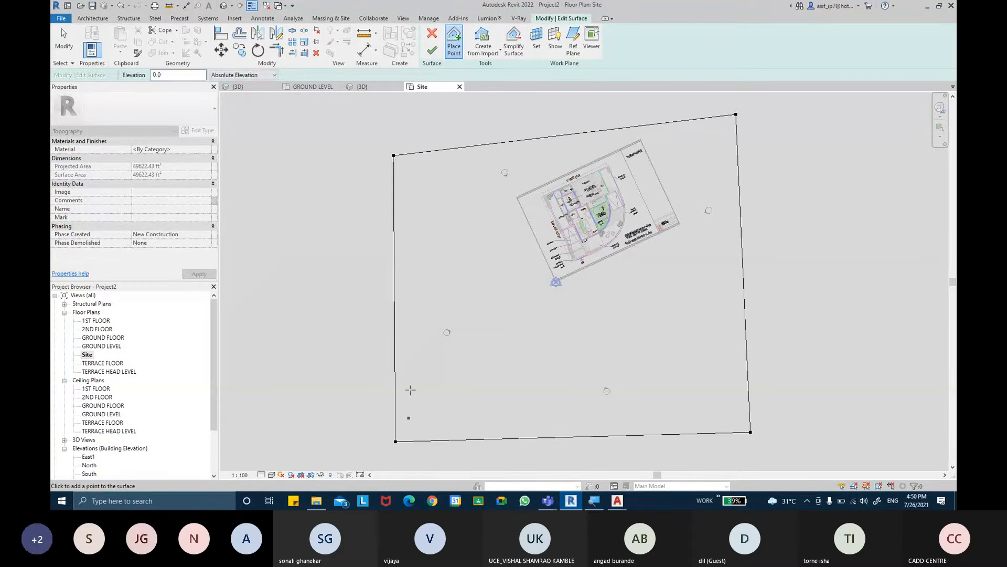
pyautogui.click(432, 50)
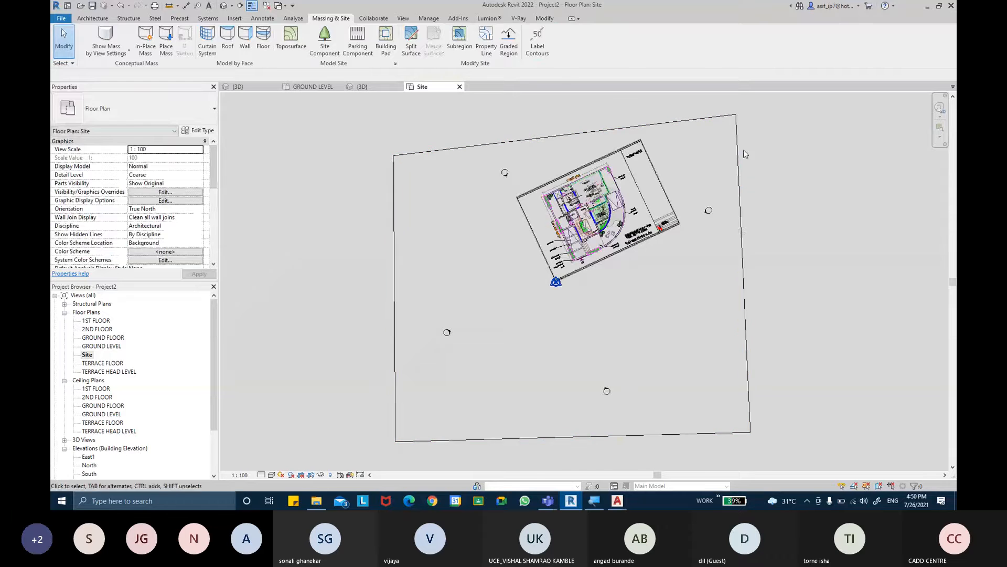
# - Edit the toposurface by moving its two upper corner points outward to enlarge the site beyond the linked drawing
pyautogui.click(740, 227)
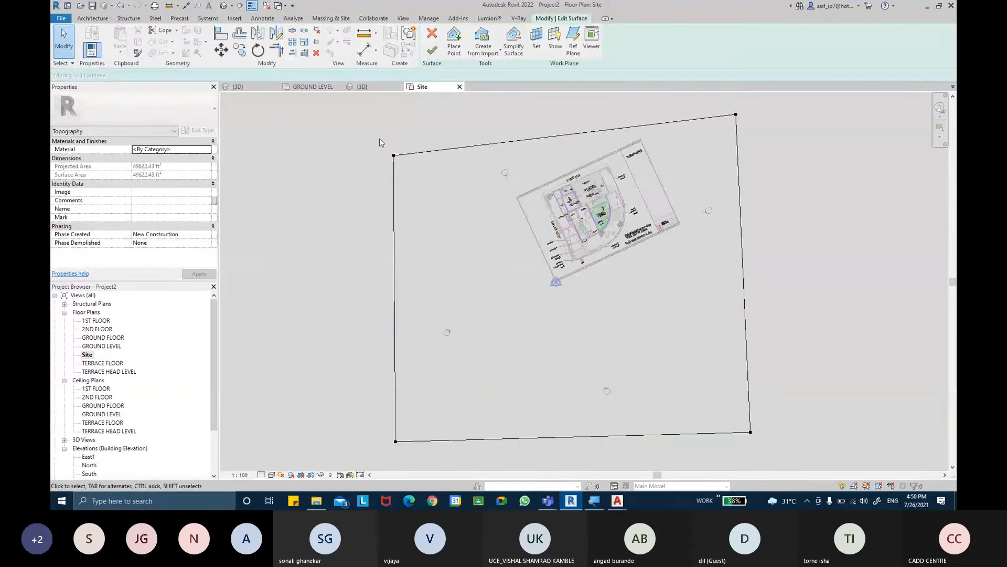
pyautogui.moveTo(380, 139); pyautogui.dragTo(419, 180)
pyautogui.moveTo(449, 224); pyautogui.dragTo(477, 302, button='middle')
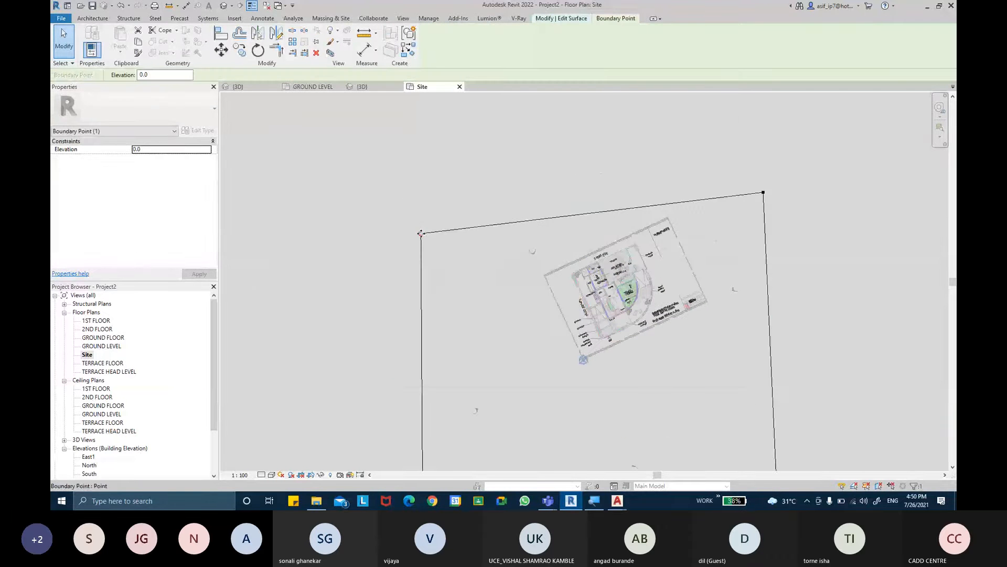
pyautogui.moveTo(421, 233); pyautogui.dragTo(416, 175)
pyautogui.moveTo(740, 186); pyautogui.dragTo(767, 165)
pyautogui.click(785, 239)
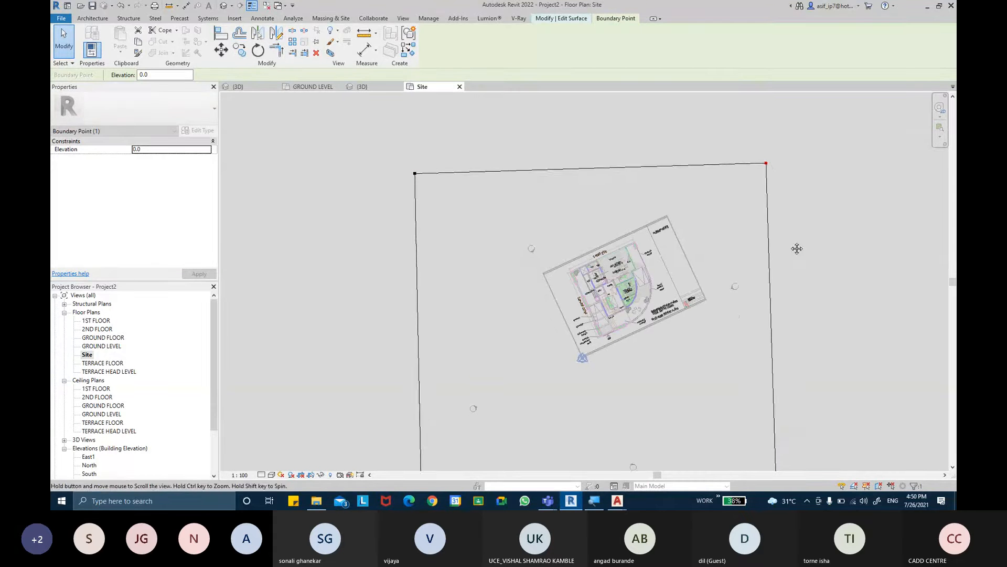
pyautogui.moveTo(799, 247); pyautogui.dragTo(792, 173, button='middle')
pyautogui.click(522, 193)
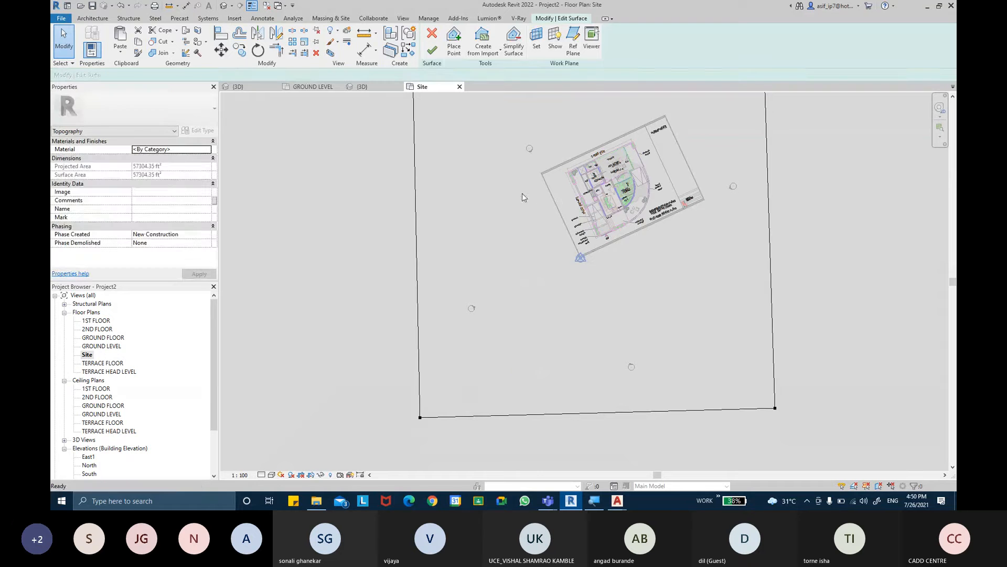
pyautogui.click(432, 50)
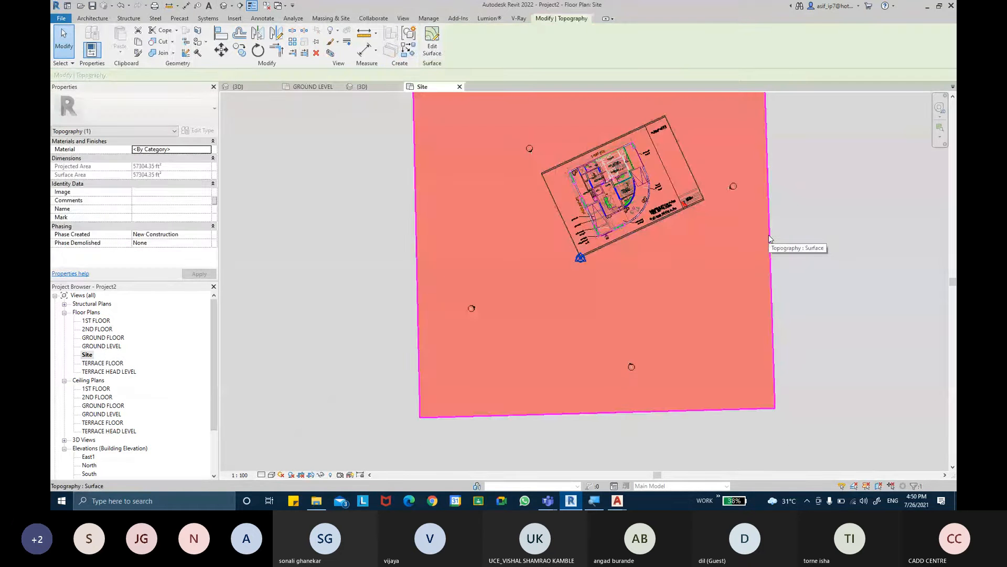
# - Examine the new toposurface and the compound walls from several angles in Project2's 3D view
pyautogui.hotkey('ctrl', 'Tab')
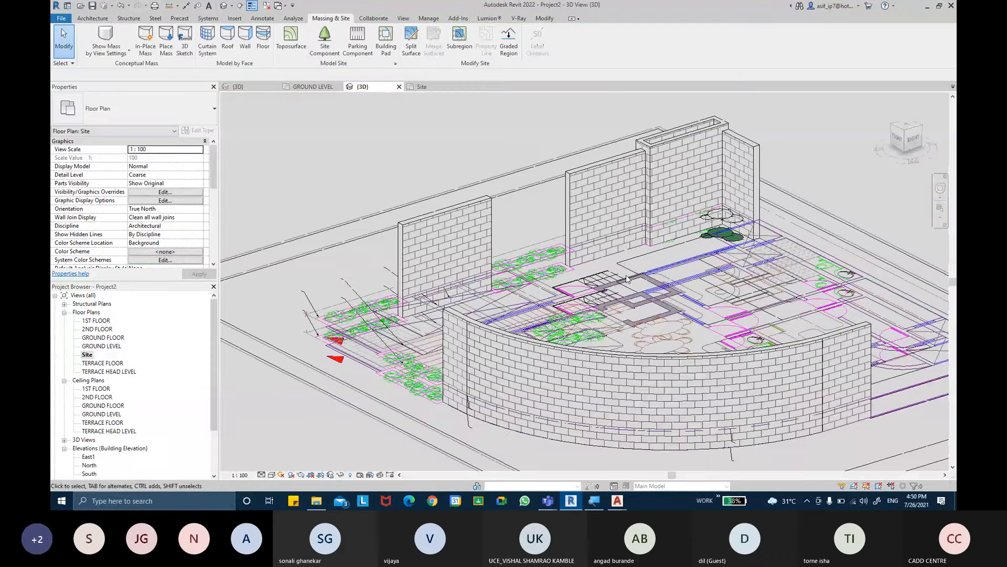
pyautogui.scroll(-5, 627, 279)
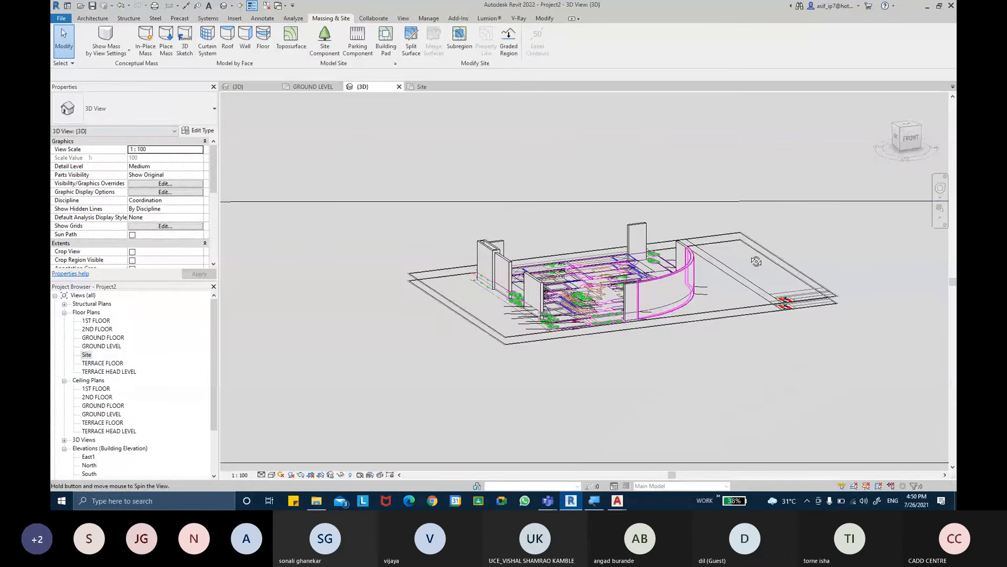
pyautogui.keyDown('shift'); pyautogui.moveTo(627, 279); pyautogui.dragTo(776, 290, button='middle'); pyautogui.keyUp('shift')
pyautogui.scroll(-4, 756, 302)
pyautogui.scroll(2, 808, 293)
pyautogui.scroll(-5, 209, 236)
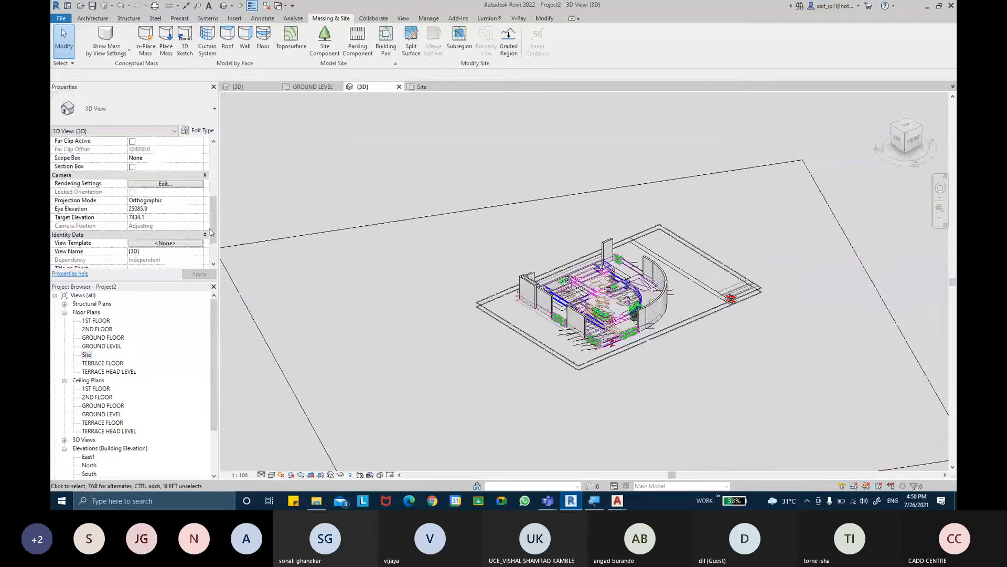
pyautogui.keyDown('shift'); pyautogui.moveTo(568, 282); pyautogui.dragTo(513, 245, button='middle'); pyautogui.keyUp('shift')
pyautogui.scroll(4, 656, 309)
pyautogui.moveTo(659, 309)
pyautogui.keyDown('shift'); pyautogui.mouseDown(button='middle')
pyautogui.moveTo(643, 310)
pyautogui.moveTo(645, 278)
pyautogui.mouseUp(button='middle'); pyautogui.keyUp('shift')
pyautogui.scroll(2, 645, 278)
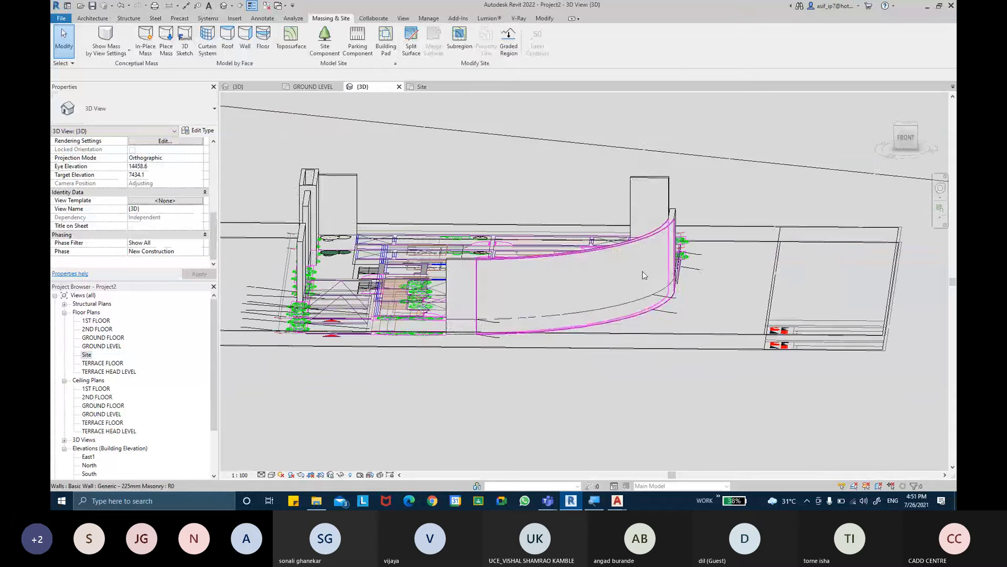
# - Change the 3D view's visual style to display the toposurface and walls with coloured surfaces
pyautogui.click(271, 475)
pyautogui.click(290, 456)
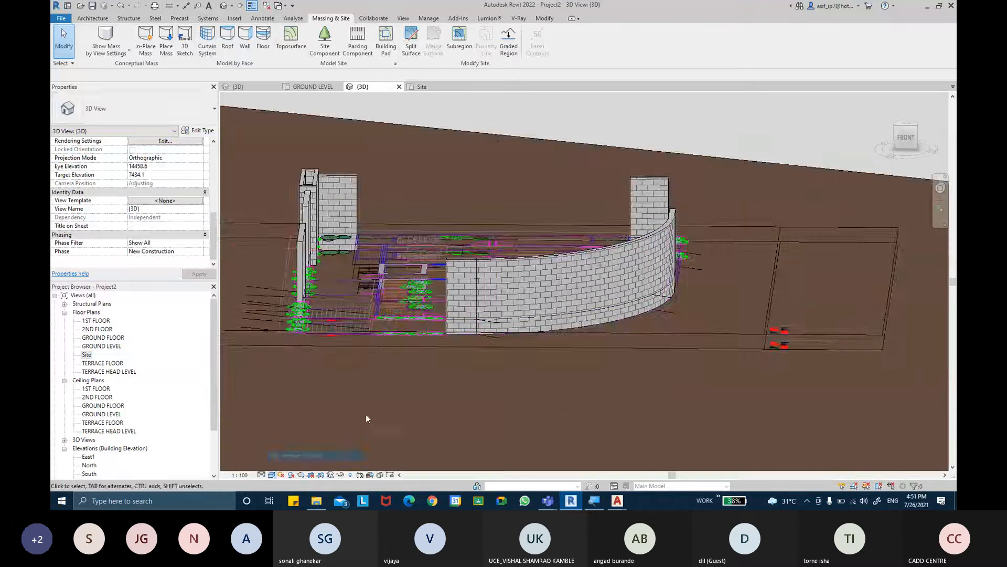
pyautogui.keyDown('shift'); pyautogui.moveTo(366, 414); pyautogui.dragTo(386, 103, button='middle'); pyautogui.keyUp('shift')
# - Return to the GROUND LEVEL floor plan and look over the remaining planters along the compound wall
pyautogui.click(310, 86)
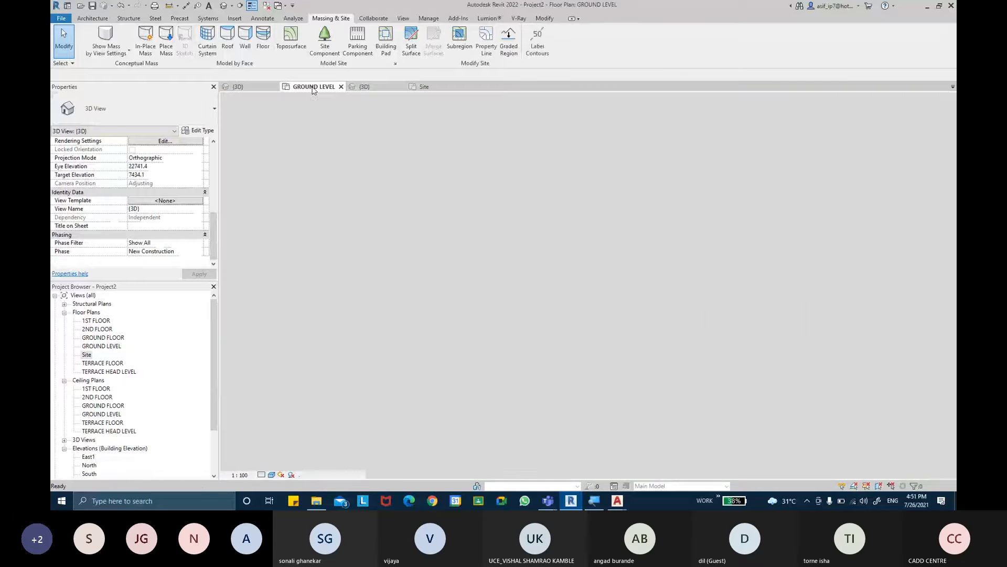
pyautogui.scroll(-10, 545, 209)
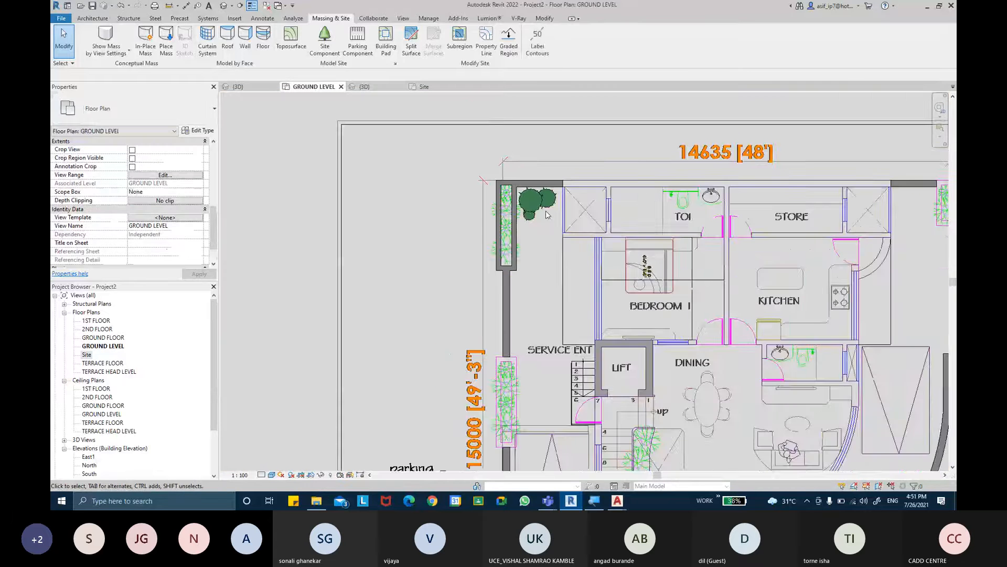
pyautogui.scroll(6, 559, 232)
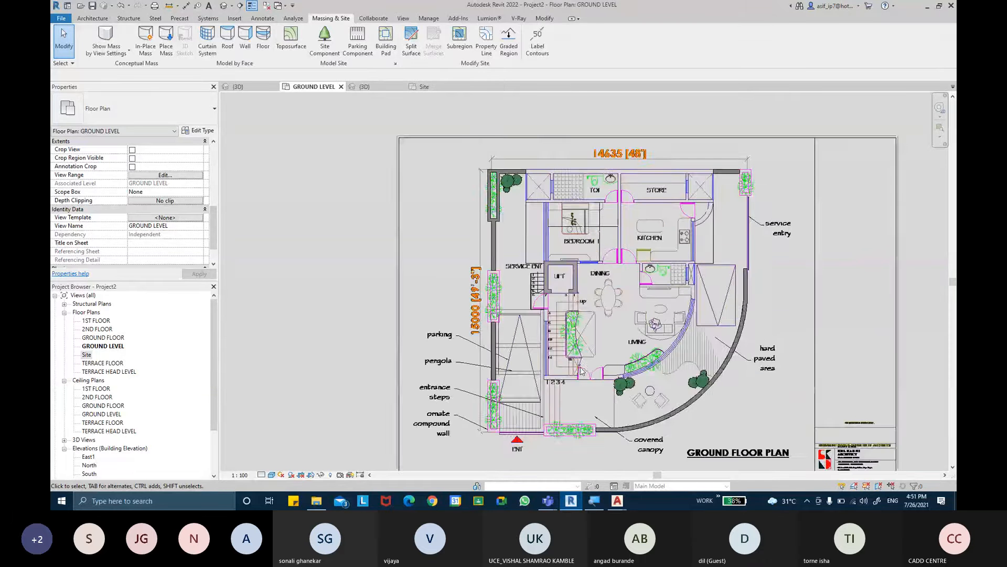
pyautogui.scroll(3, 581, 371)
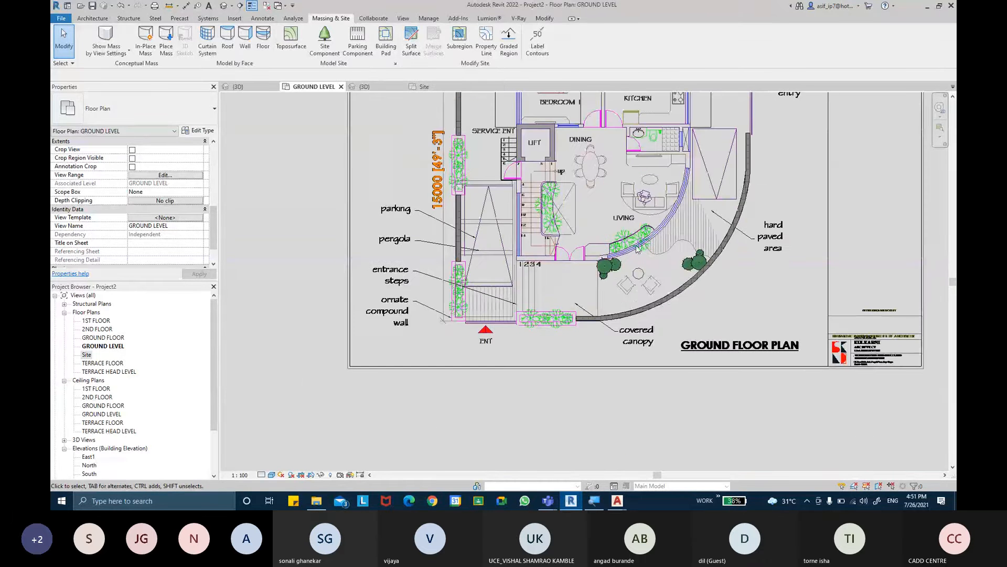
# - Measure the thickness of the front wall beside the main entrance door in the linked plan with an aligned dimension
pyautogui.scroll(1, 634, 248)
pyautogui.moveTo(563, 240); pyautogui.dragTo(574, 271, button='middle')
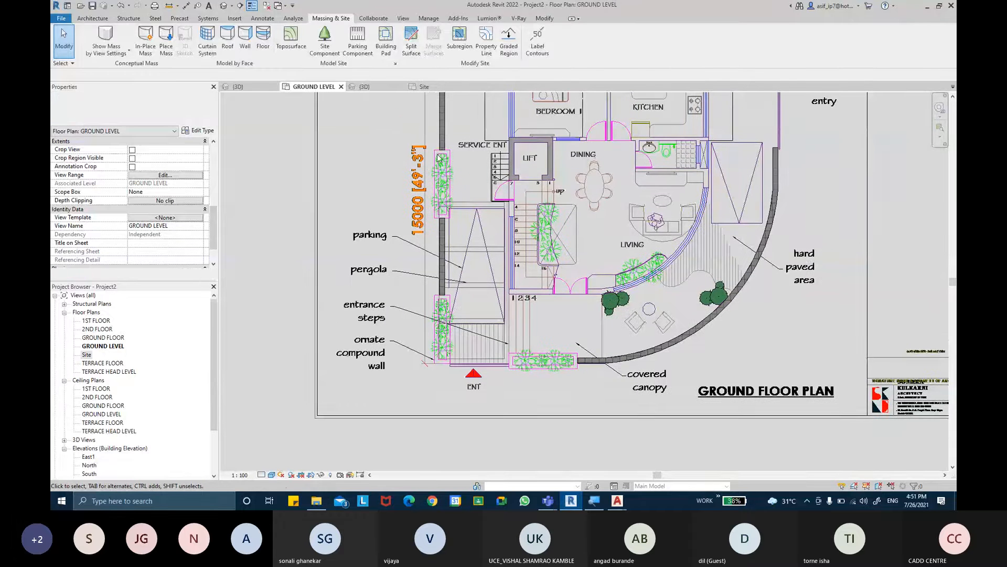
pyautogui.scroll(1, 546, 278)
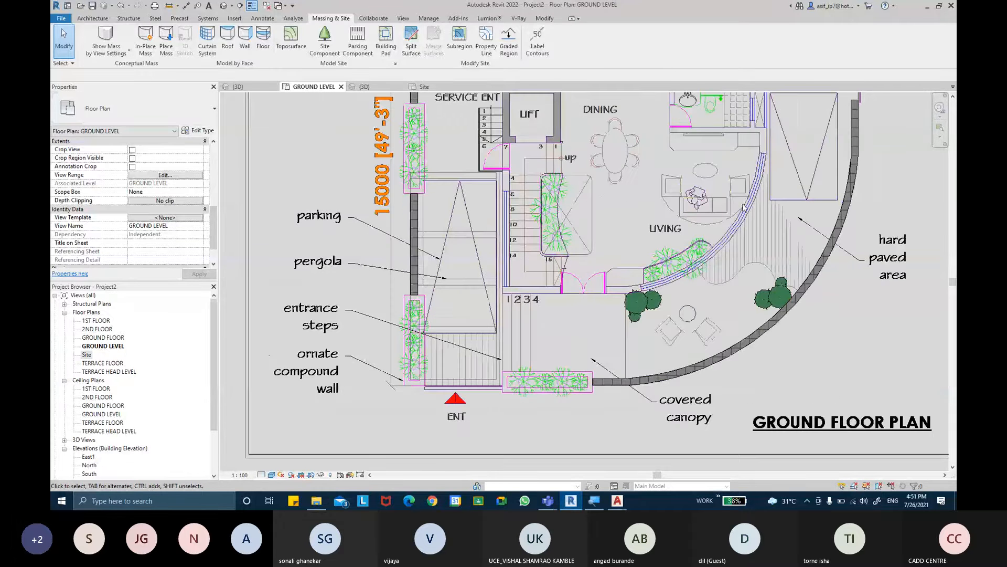
pyautogui.moveTo(759, 153); pyautogui.dragTo(756, 175, button='middle')
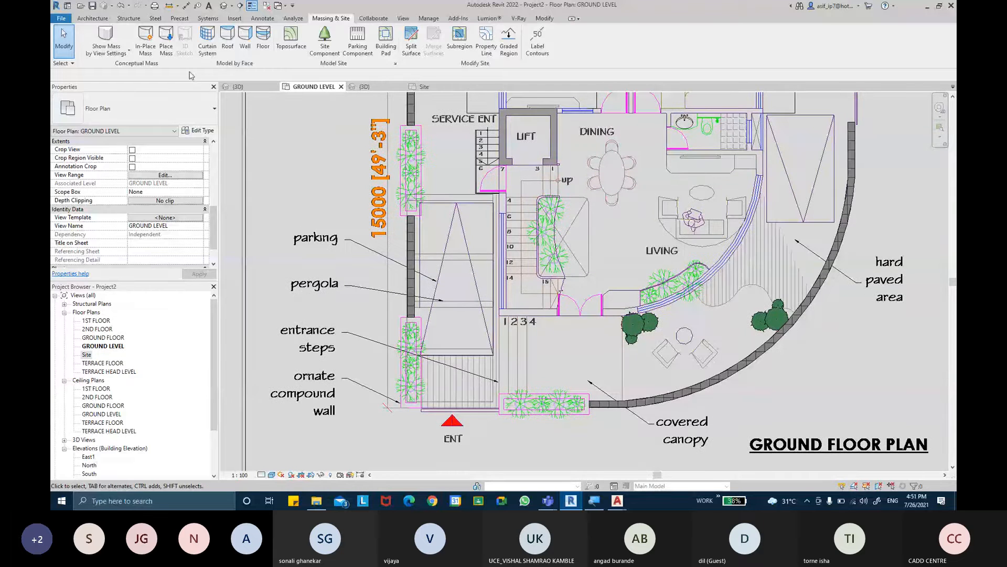
pyautogui.click(105, 19)
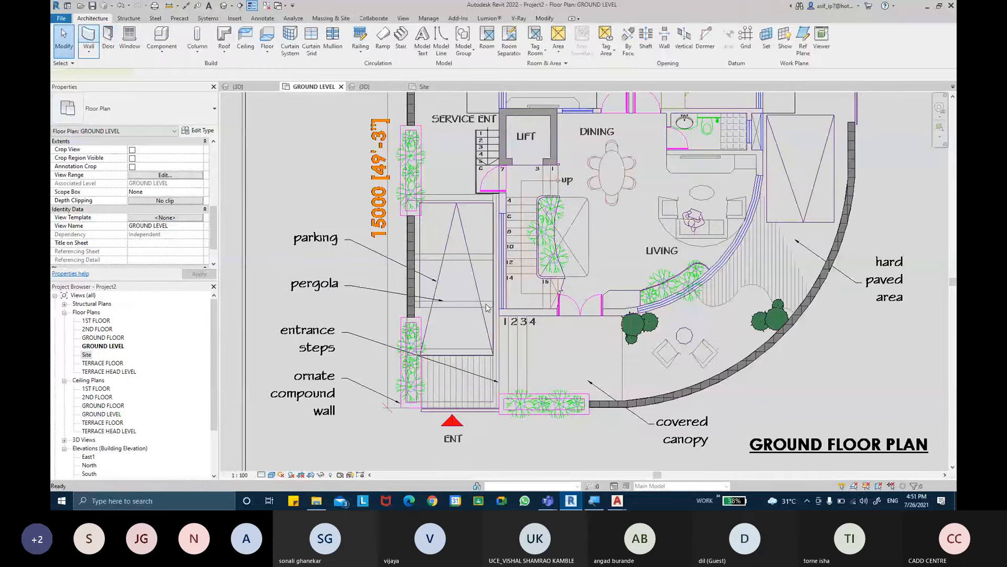
pyautogui.scroll(3, 527, 310)
pyautogui.scroll(1, 556, 315)
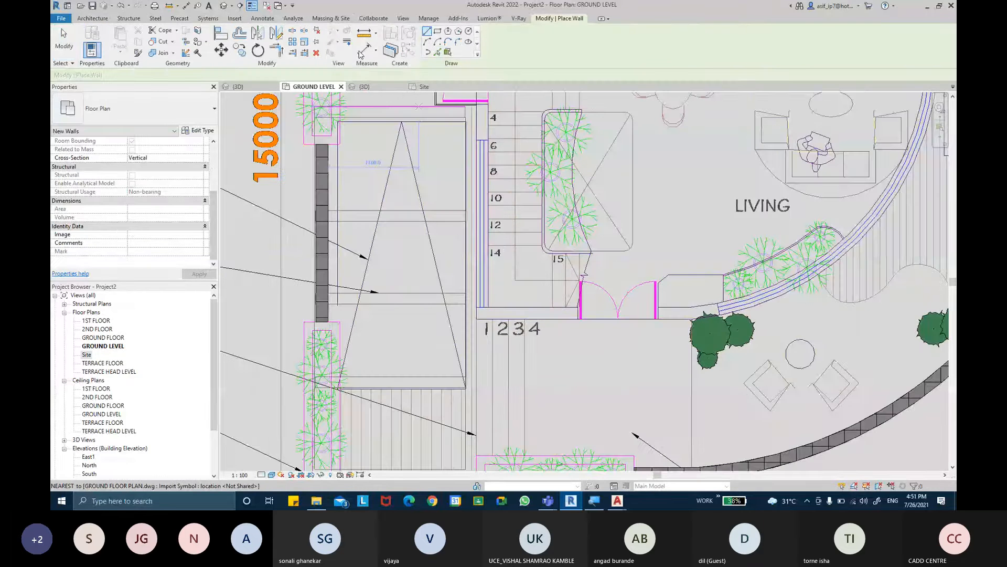
pyautogui.click(364, 50)
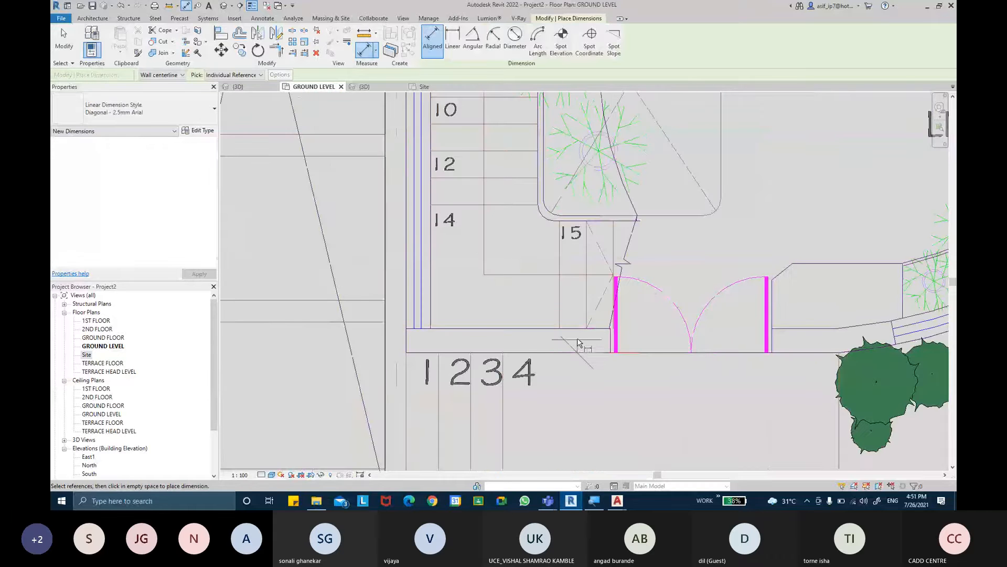
pyautogui.click(577, 329)
pyautogui.press('Escape')
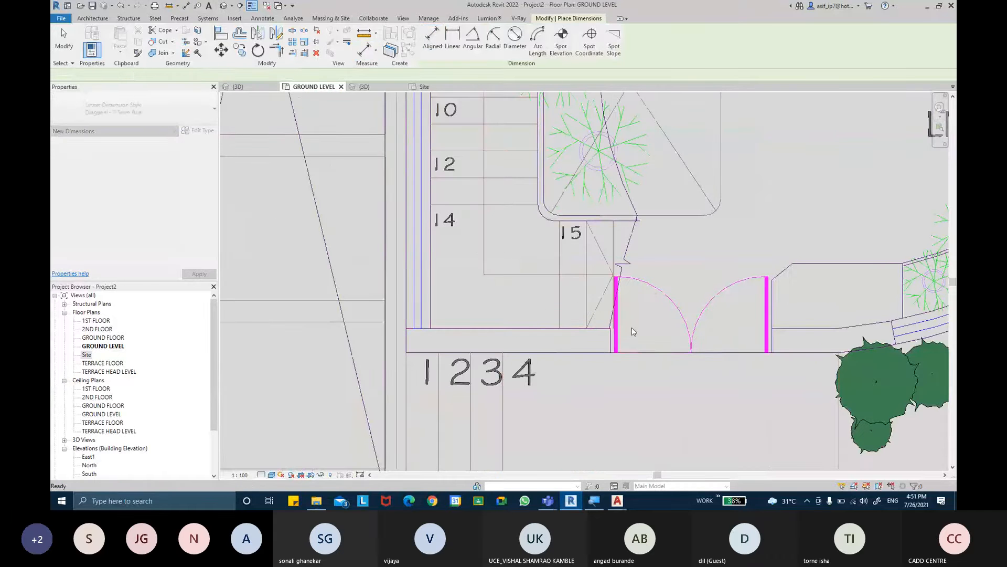
pyautogui.moveTo(634, 312); pyautogui.dragTo(589, 287, button='middle')
pyautogui.press('Escape')
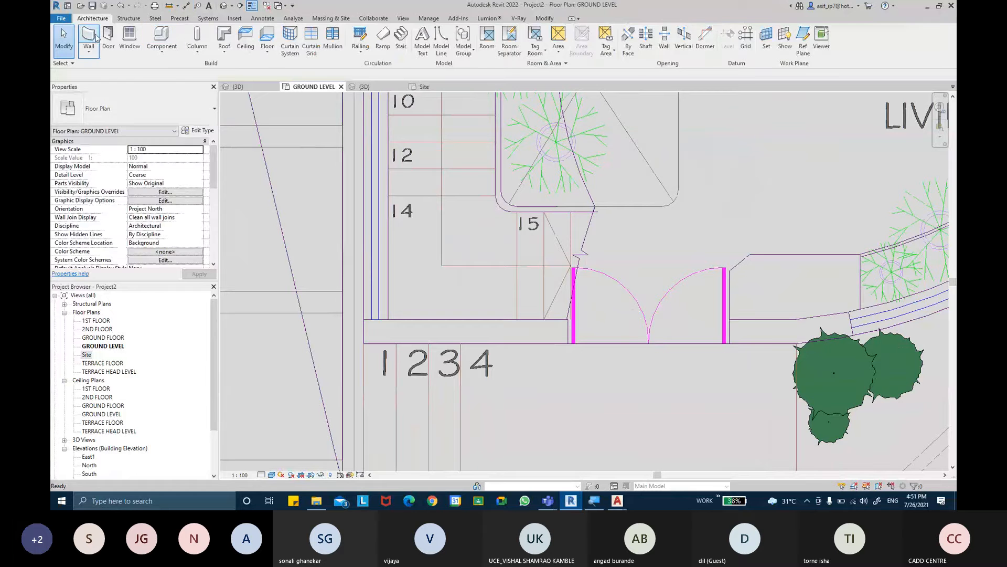
# - Choose the Generic - 225mm Masonry wall type and open the GROUND FLOOR floor plan
pyautogui.press('w')
pyautogui.press('a')
pyautogui.click(167, 108)
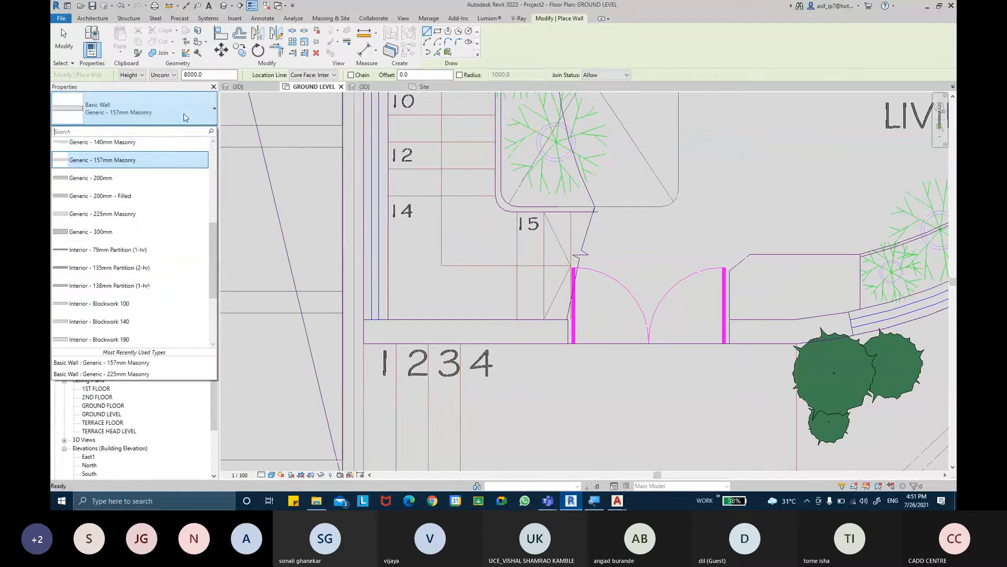
pyautogui.click(141, 214)
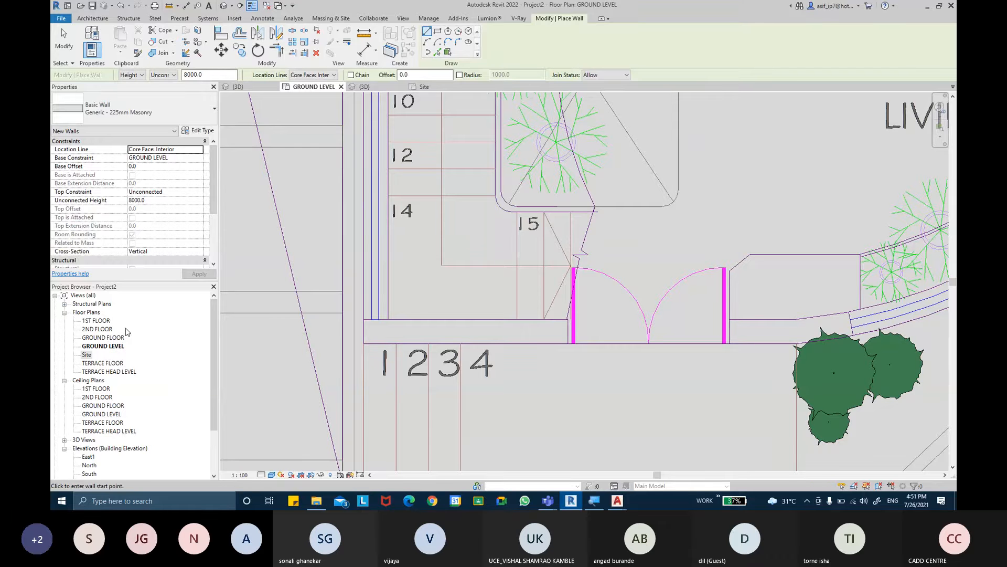
pyautogui.doubleClick(114, 339)
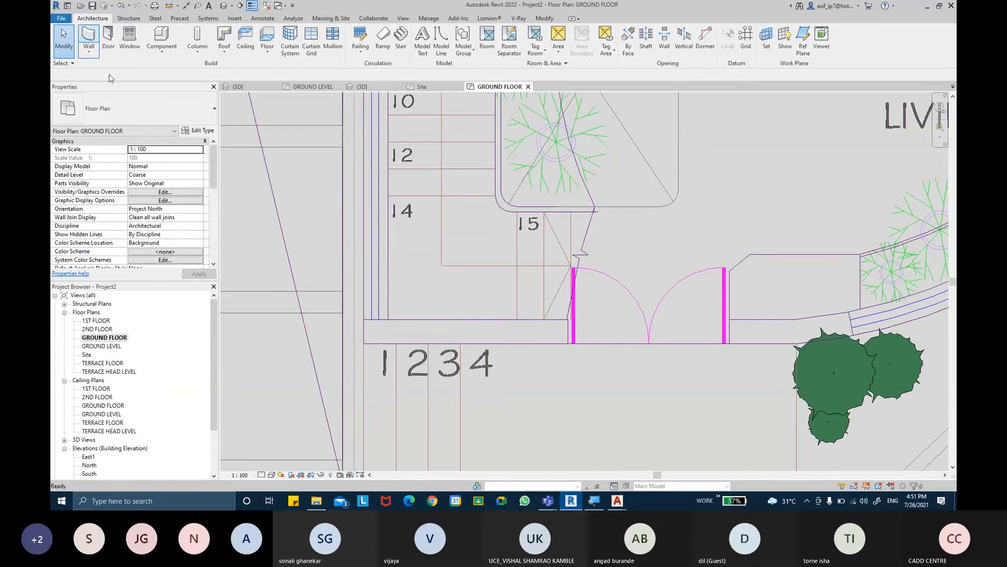
# - Create 225mm masonry walls from the linked plan's front wall lines on both sides of the entrance door and the curved living room line
pyautogui.click(88, 38)
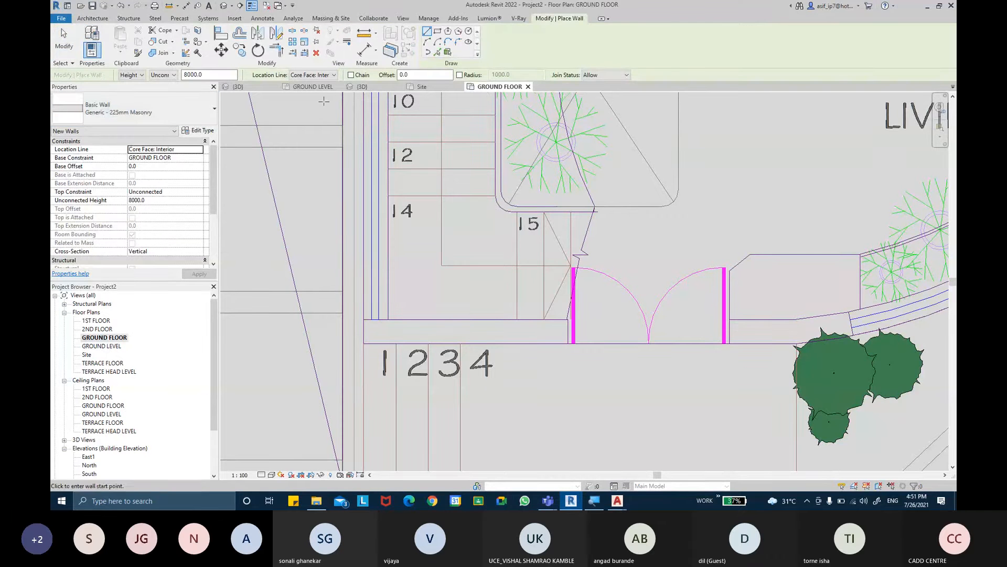
pyautogui.click(437, 52)
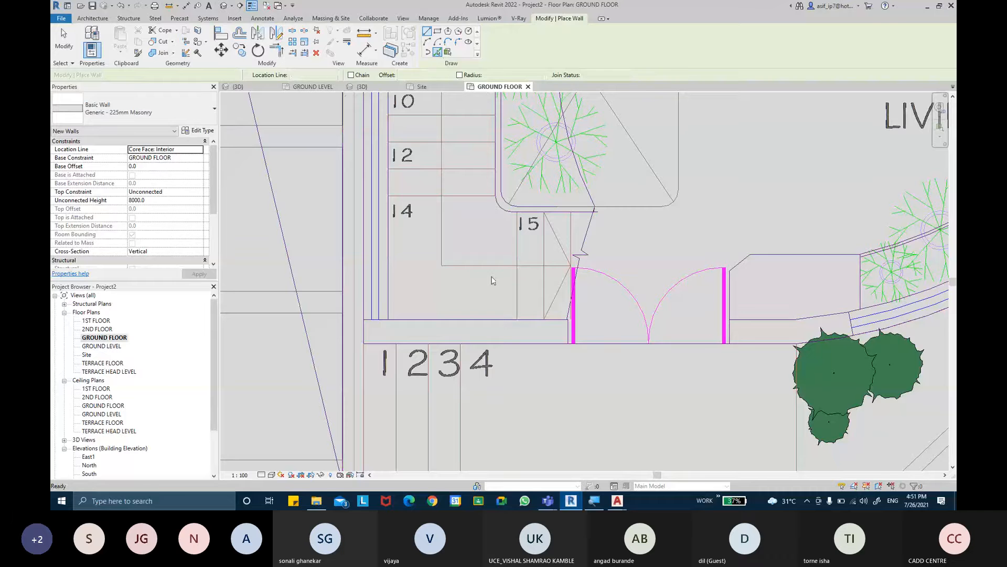
pyautogui.click(490, 344)
pyautogui.moveTo(570, 343); pyautogui.dragTo(416, 321, button='middle')
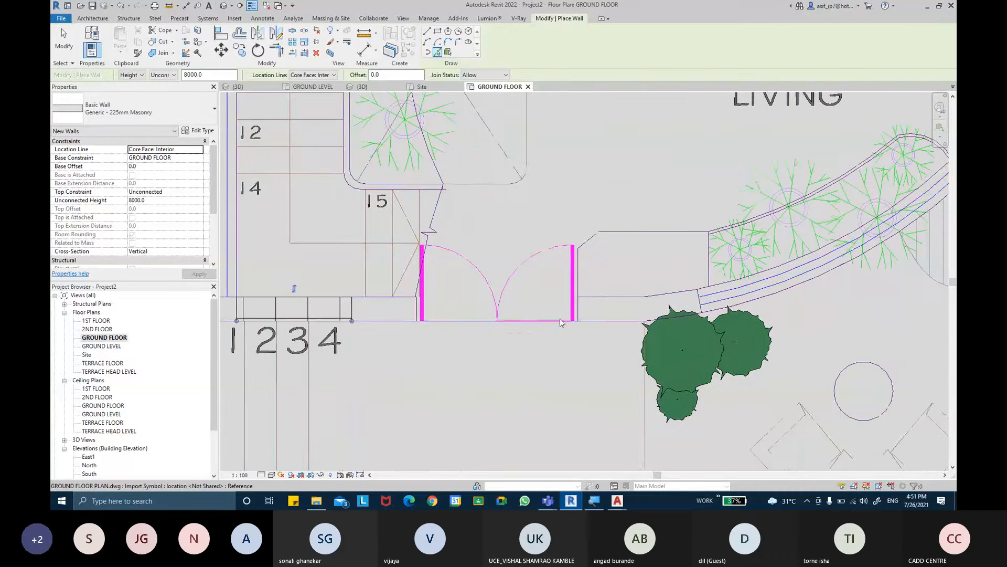
pyautogui.click(602, 321)
pyautogui.moveTo(720, 292); pyautogui.dragTo(614, 285, button='middle')
pyautogui.click(669, 292)
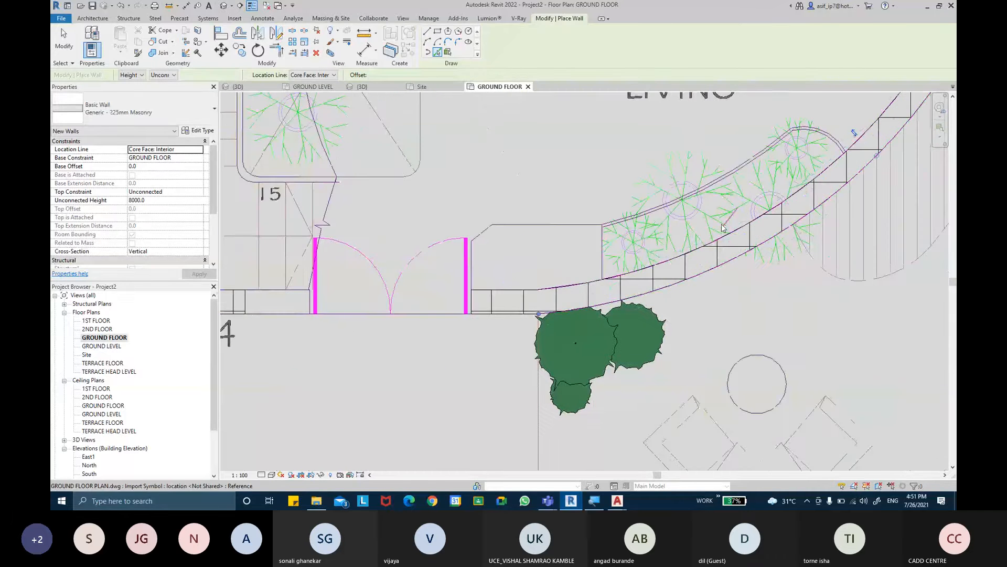
# - Add 225mm masonry walls from the straight line above the living room curve and the kitchen's outer line beside the stove
pyautogui.moveTo(865, 102); pyautogui.dragTo(706, 235, button='middle')
pyautogui.moveTo(796, 111); pyautogui.dragTo(630, 426, button='middle')
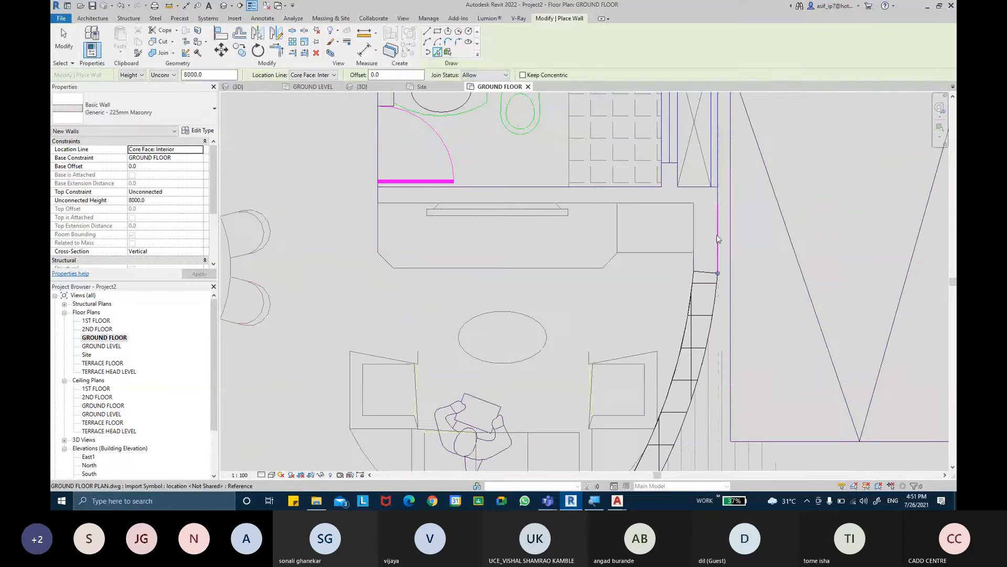
pyautogui.moveTo(685, 229); pyautogui.dragTo(658, 473, button='middle')
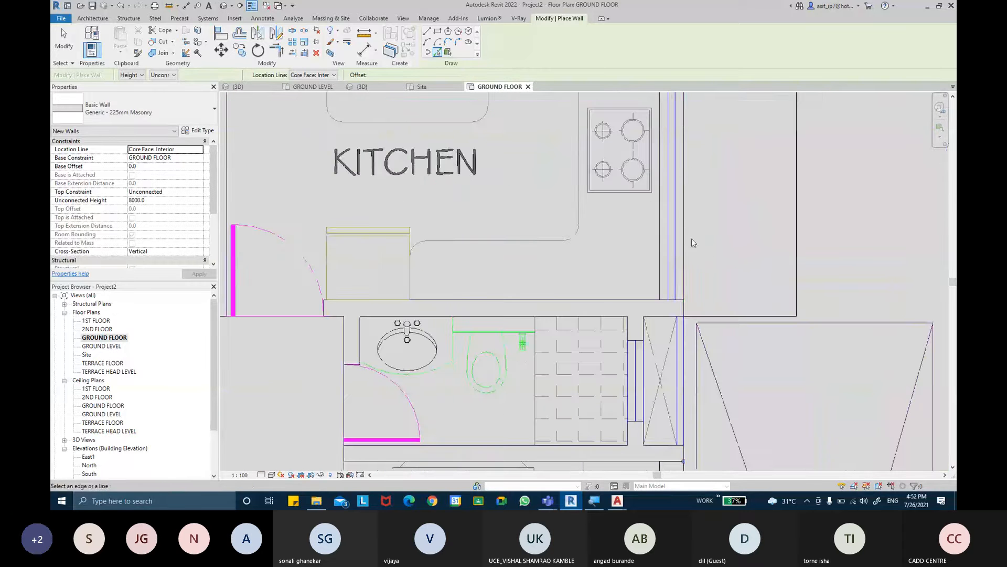
pyautogui.click(682, 239)
# - Create the rear 225mm masonry wall from the linked line running behind the toilet and store
pyautogui.moveTo(715, 187); pyautogui.dragTo(699, 362, button='middle')
pyautogui.moveTo(718, 294); pyautogui.dragTo(724, 414, button='middle')
pyautogui.moveTo(721, 267); pyautogui.dragTo(731, 323, button='middle')
pyautogui.scroll(-3, 731, 321)
pyautogui.moveTo(728, 255); pyautogui.dragTo(711, 277, button='middle')
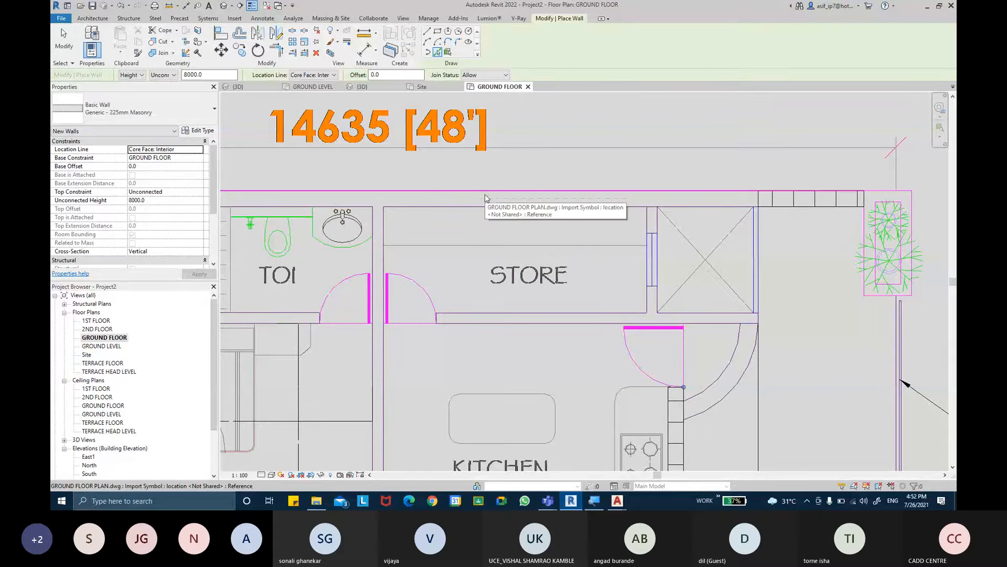
pyautogui.click(538, 194)
# - Add 225mm masonry walls along Bedroom 1's outer line and at the service entry door beside the lift and staircase
pyautogui.moveTo(226, 273); pyautogui.dragTo(570, 246, button='middle')
pyautogui.moveTo(457, 250); pyautogui.dragTo(477, 172, button='middle')
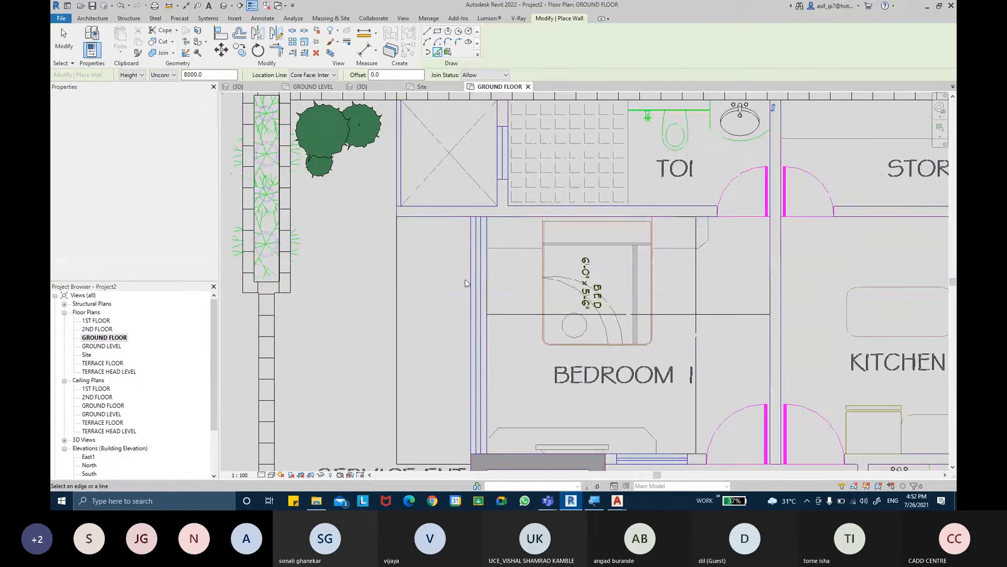
pyautogui.click(471, 286)
pyautogui.moveTo(453, 324); pyautogui.dragTo(461, 142, button='middle')
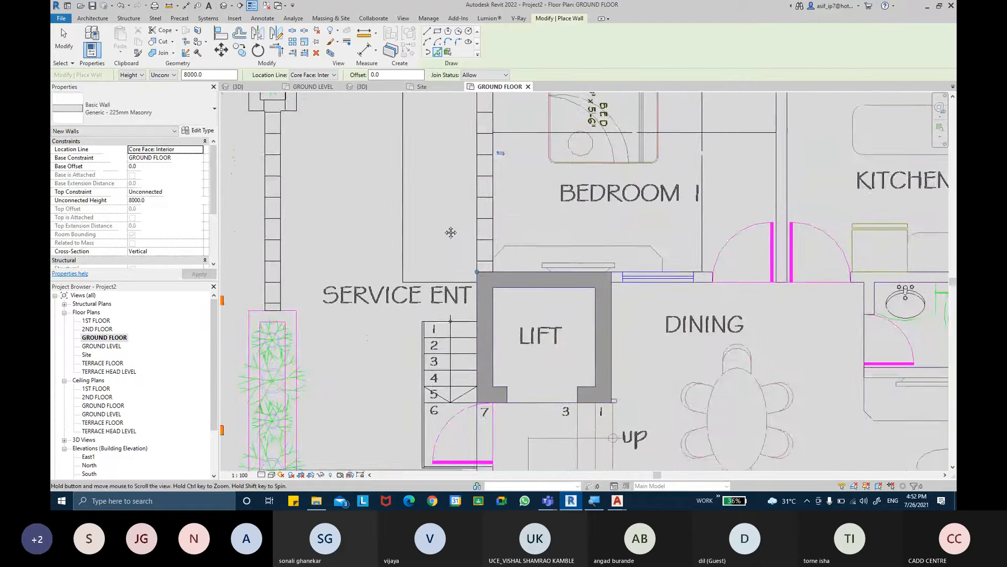
pyautogui.moveTo(449, 232); pyautogui.dragTo(449, 104, button='middle')
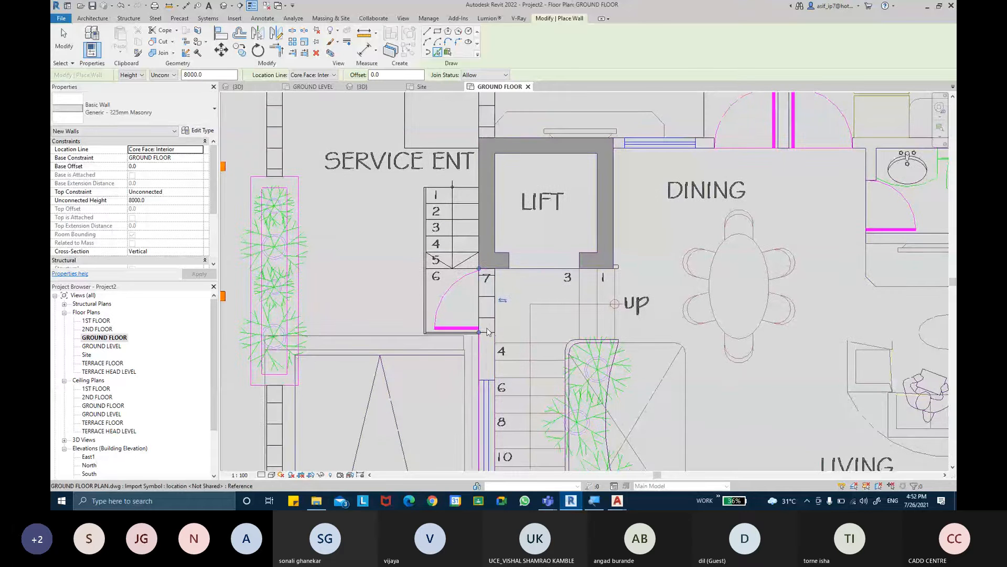
pyautogui.moveTo(492, 333); pyautogui.dragTo(496, 204, button='middle')
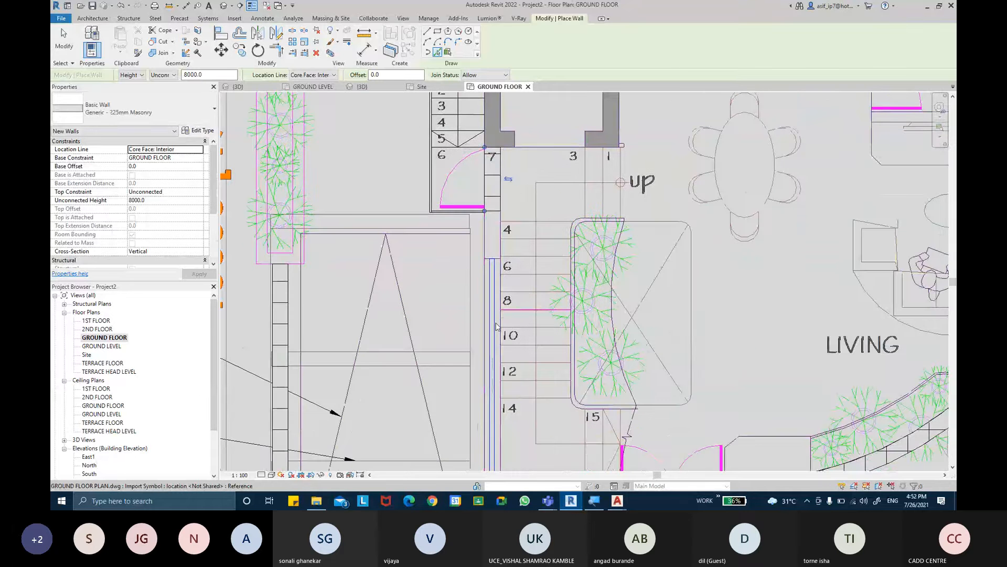
pyautogui.scroll(-2, 497, 326)
pyautogui.press('Escape')
pyautogui.press('Escape')
# - Set the GROUND FLOOR plan's visual style to Consistent Colors
pyautogui.click(272, 475)
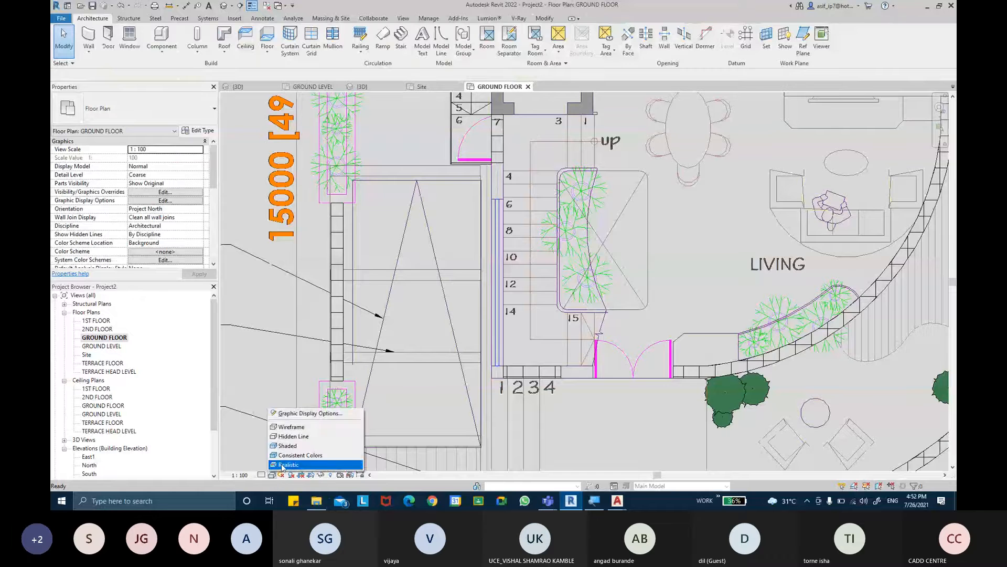
pyautogui.click(286, 456)
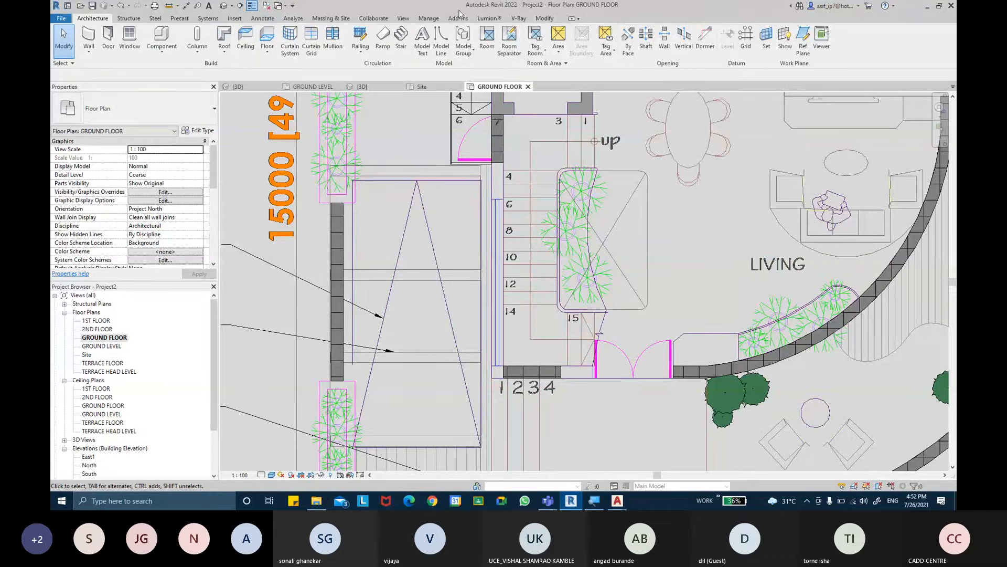
# - Trim and extend the staircase side wall, the front wall and the curved living room wall so they join continuously
pyautogui.click(546, 19)
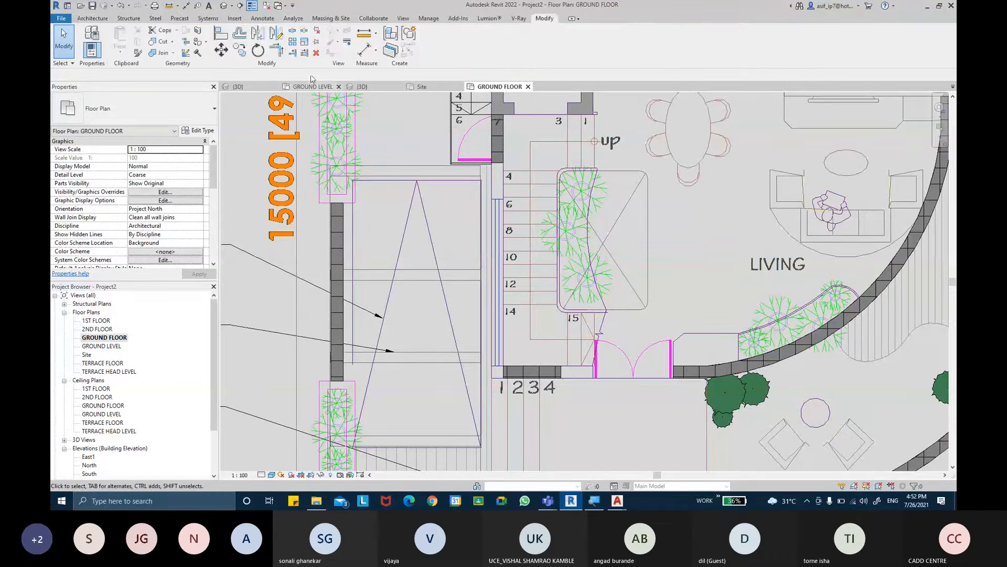
pyautogui.click(281, 51)
pyautogui.moveTo(654, 383); pyautogui.dragTo(581, 370, button='middle')
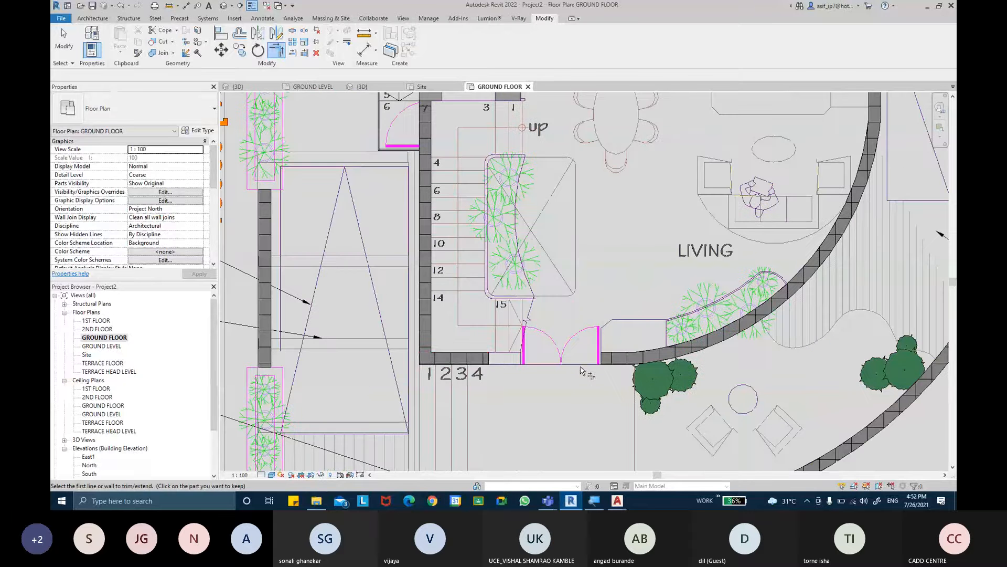
pyautogui.click(475, 357)
pyautogui.click(696, 349)
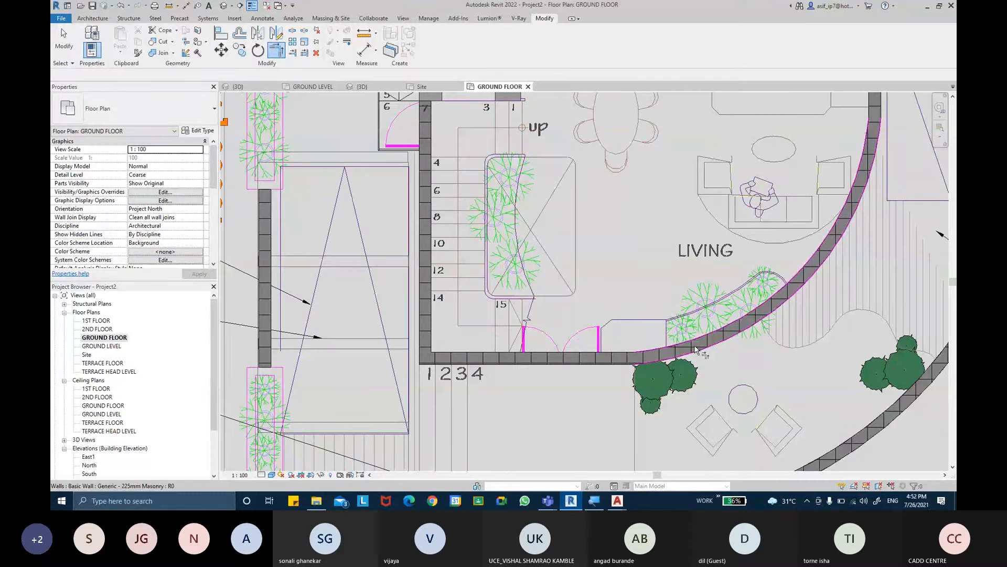
# - Pull the rear wall's end near the service entry planter back to the house corner beside the store's duct
pyautogui.moveTo(696, 348); pyautogui.dragTo(649, 460, button='middle')
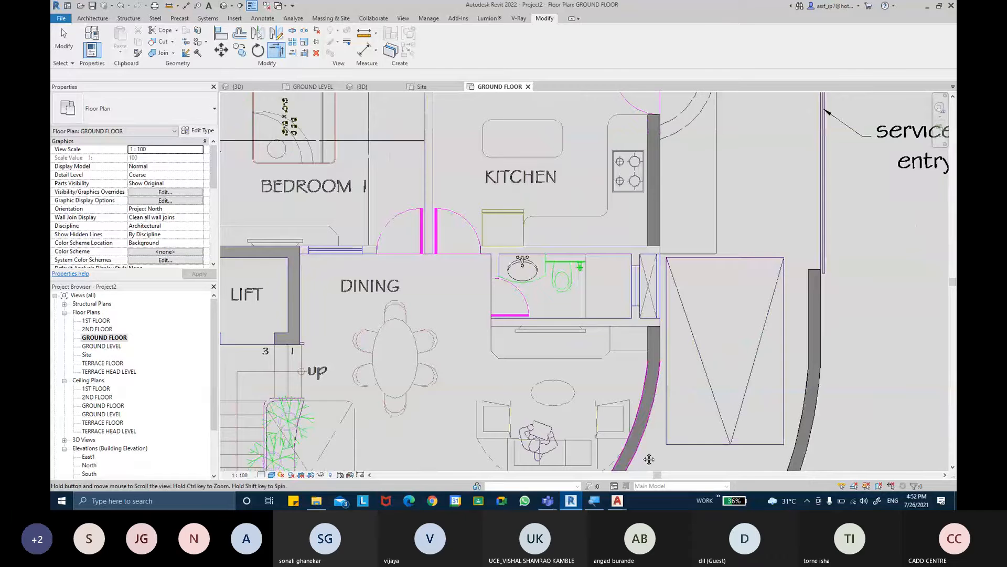
pyautogui.moveTo(657, 264); pyautogui.dragTo(649, 459, button='middle')
pyautogui.press('Escape')
pyautogui.click(676, 168)
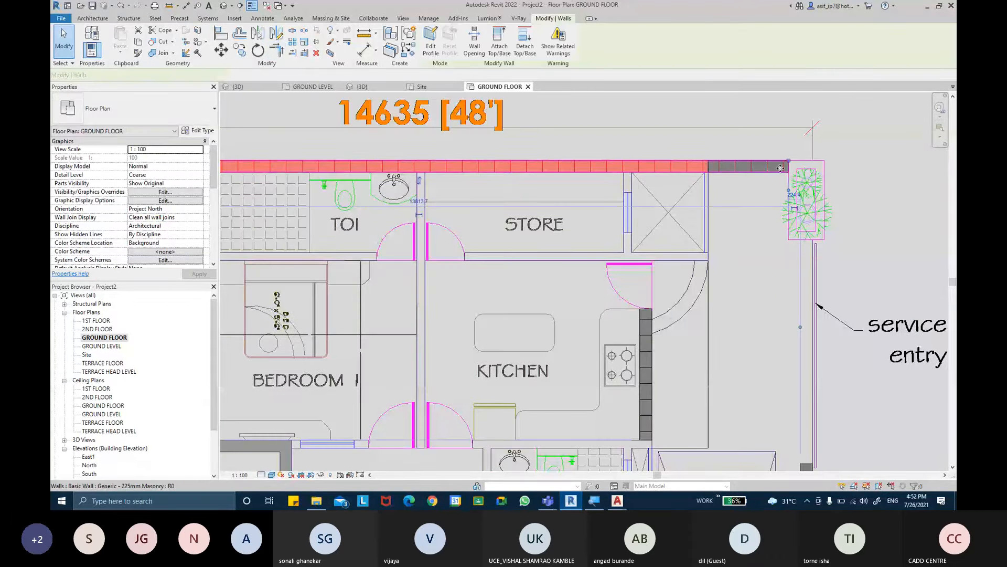
pyautogui.scroll(1, 781, 168)
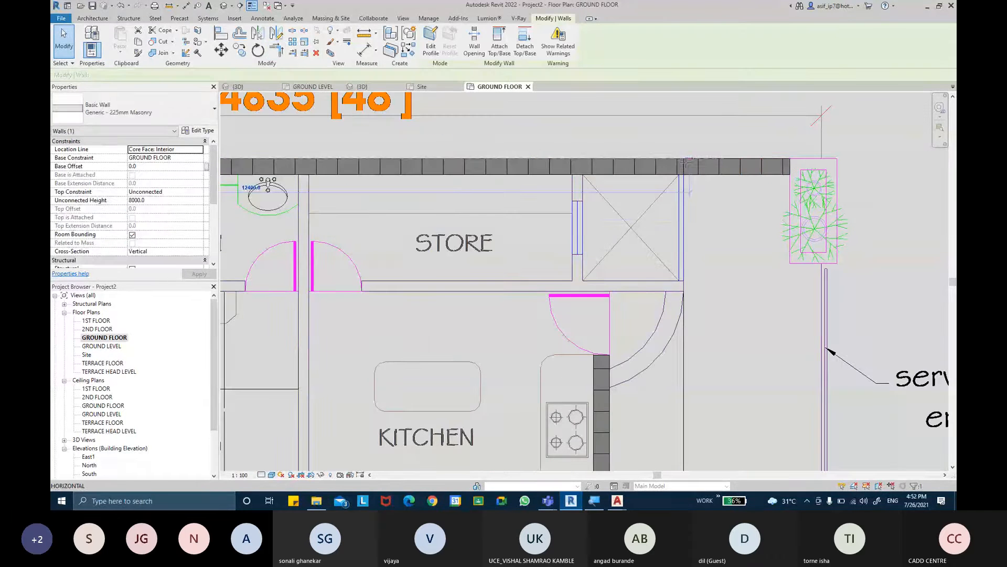
pyautogui.press('Escape')
# - Shorten the rear wall's other end from the long compound planter to the house corner beside the toilet's duct
pyautogui.moveTo(582, 253); pyautogui.dragTo(953, 260, button='middle')
pyautogui.moveTo(365, 177); pyautogui.dragTo(550, 182, button='middle')
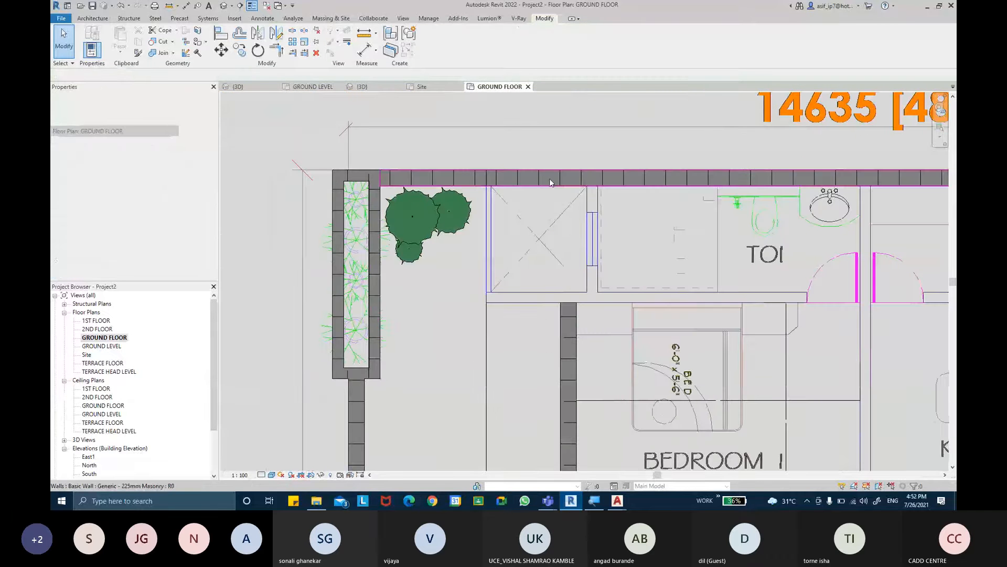
pyautogui.click(550, 179)
pyautogui.moveTo(374, 170); pyautogui.dragTo(489, 170)
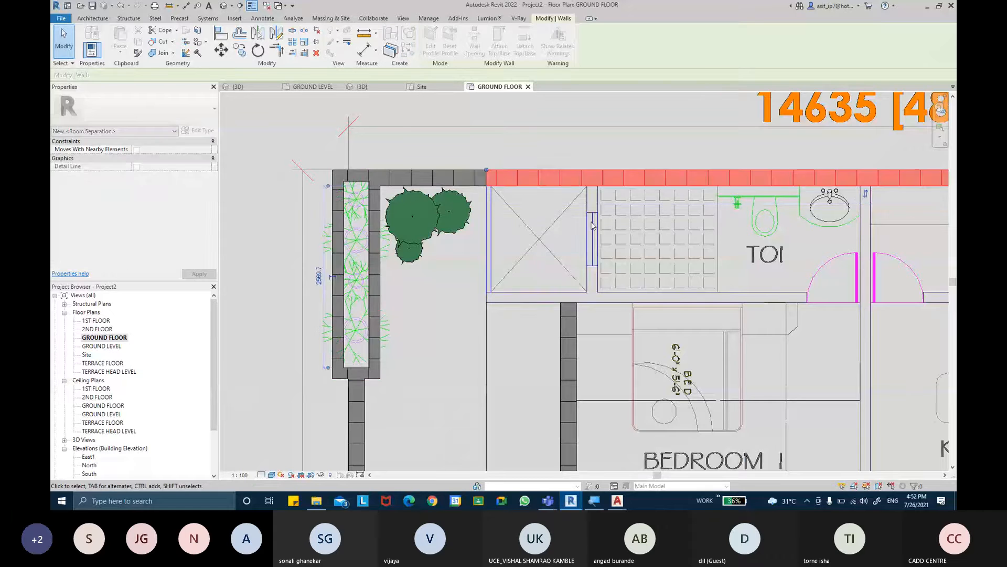
pyautogui.moveTo(592, 227); pyautogui.dragTo(576, 203, button='middle')
pyautogui.press('Escape')
pyautogui.click(589, 174)
pyautogui.scroll(-2, 570, 225)
pyautogui.scroll(-2, 569, 222)
pyautogui.press('Escape')
# - Measure the thickness of the wall between Bedroom 1 and its toilet with an aligned dimension
pyautogui.scroll(2, 456, 173)
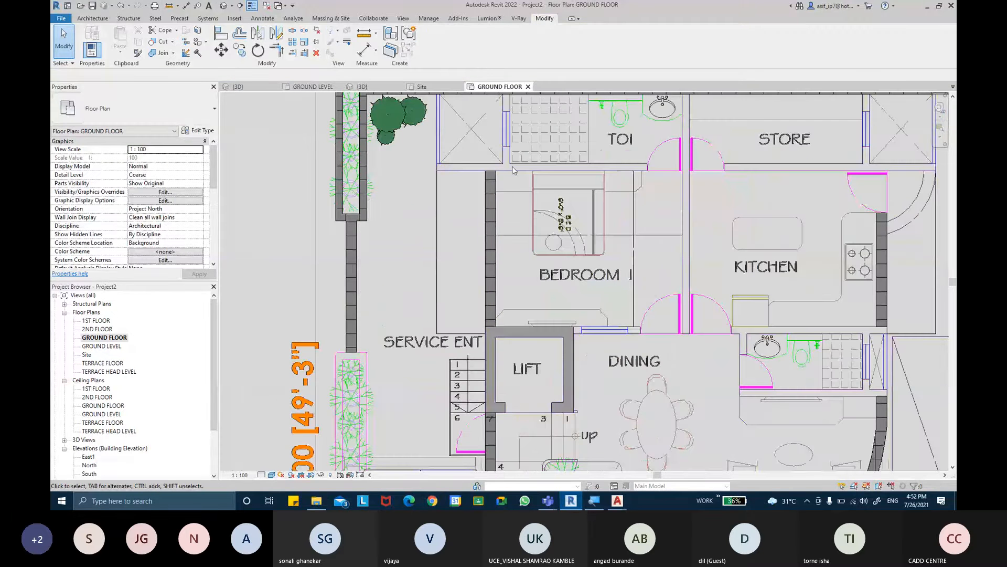
pyautogui.click(366, 50)
pyautogui.scroll(2, 473, 140)
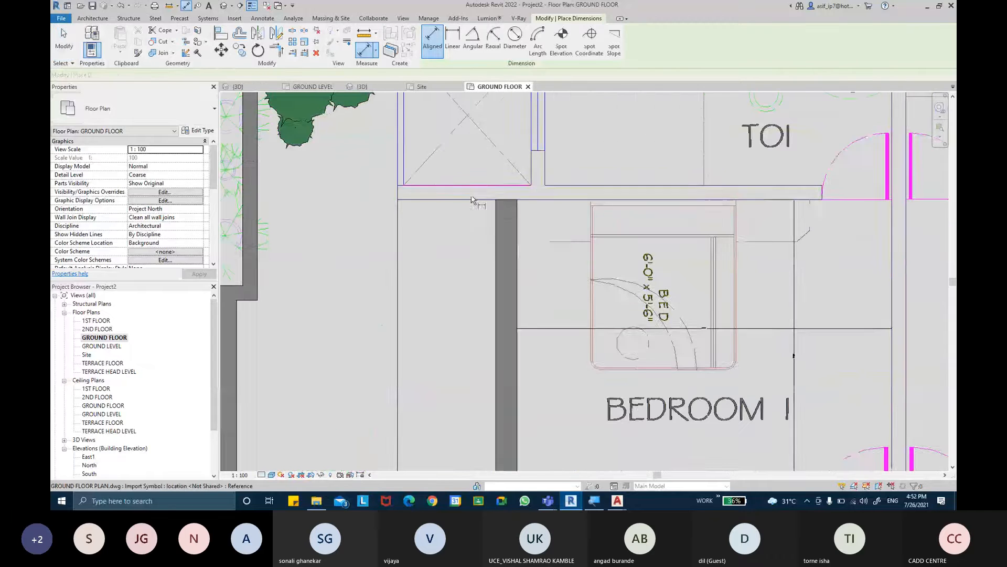
pyautogui.press('Escape')
pyautogui.press('Escape')
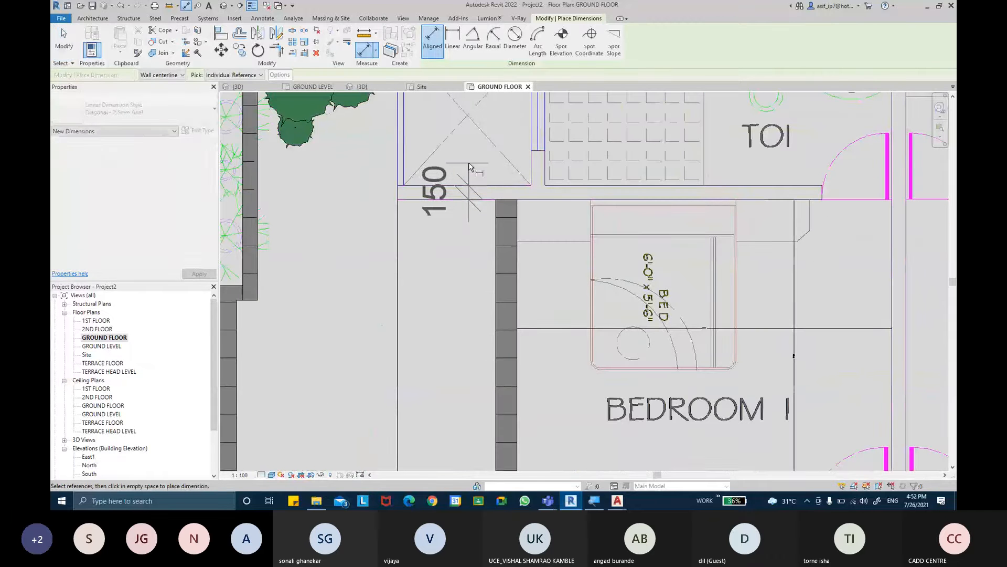
pyautogui.scroll(-1, 501, 201)
pyautogui.press('d')
pyautogui.press('i')
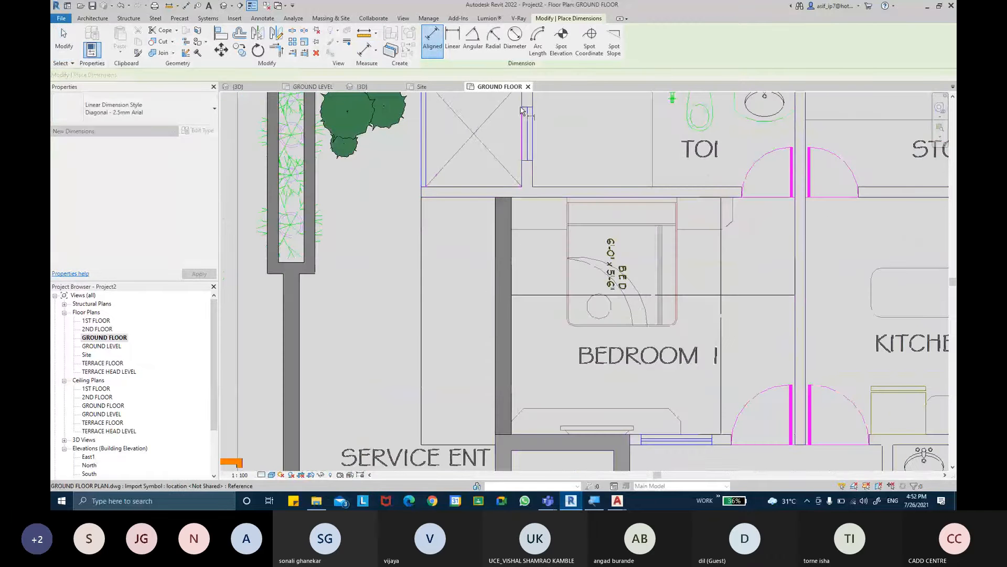
pyautogui.scroll(-1, 633, 204)
pyautogui.moveTo(645, 200); pyautogui.dragTo(555, 184, button='middle')
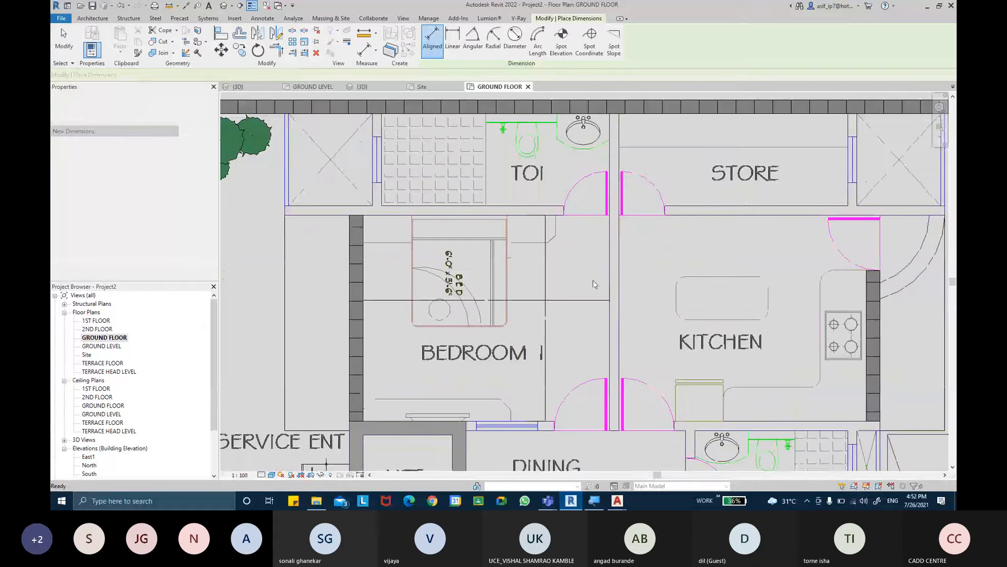
pyautogui.press('Escape')
pyautogui.press('Escape')
# - Create another 225mm masonry wall by picking the plan line between Bedroom 1 and its toilet
pyautogui.moveTo(596, 285); pyautogui.dragTo(567, 195, button='middle')
pyautogui.moveTo(578, 341); pyautogui.dragTo(621, 206, button='middle')
pyautogui.moveTo(654, 283); pyautogui.dragTo(724, 465, button='middle')
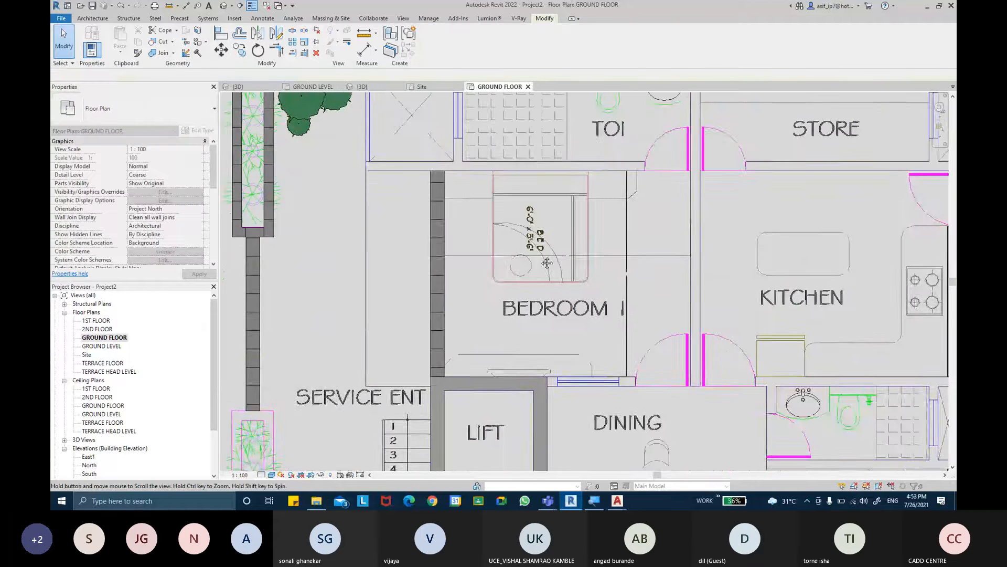
pyautogui.moveTo(544, 263); pyautogui.dragTo(587, 388, button='middle')
pyautogui.moveTo(551, 338); pyautogui.dragTo(543, 329, button='middle')
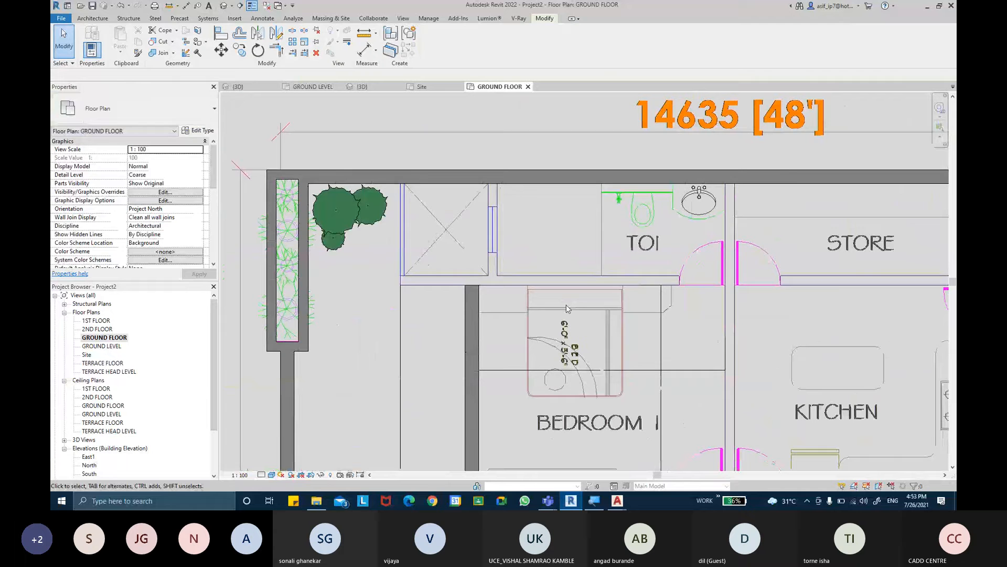
pyautogui.click(472, 299)
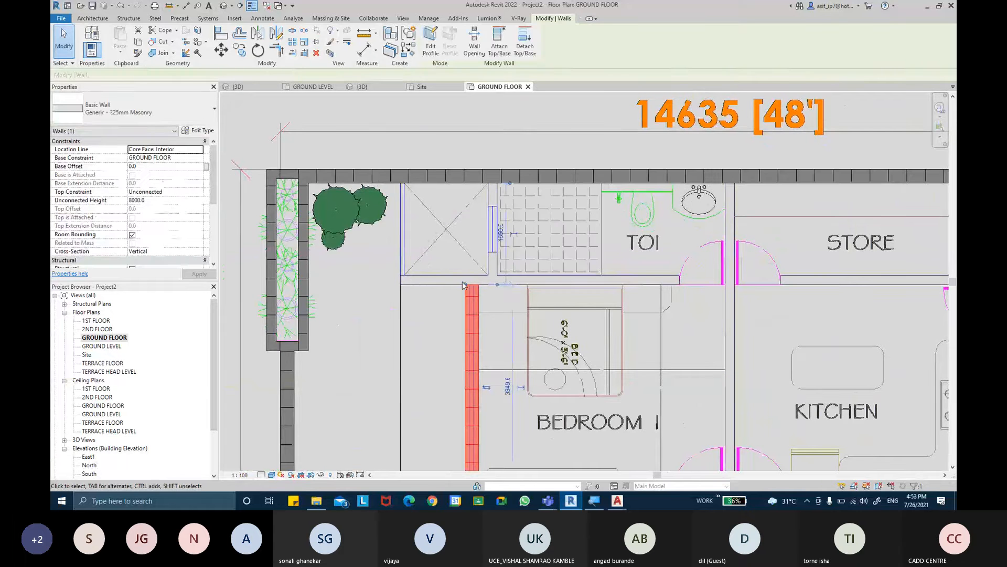
pyautogui.click(407, 51)
pyautogui.scroll(2, 466, 259)
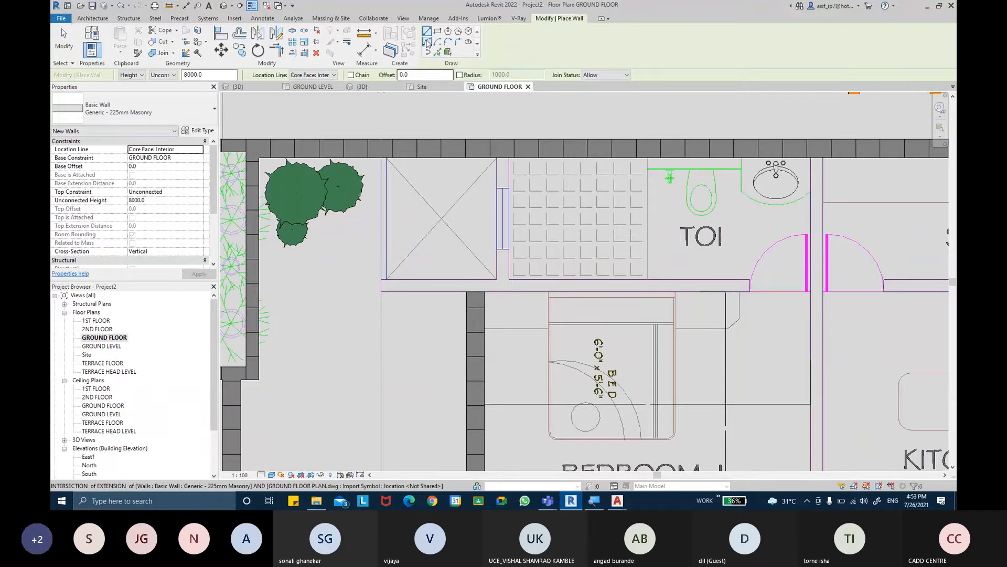
pyautogui.click(448, 53)
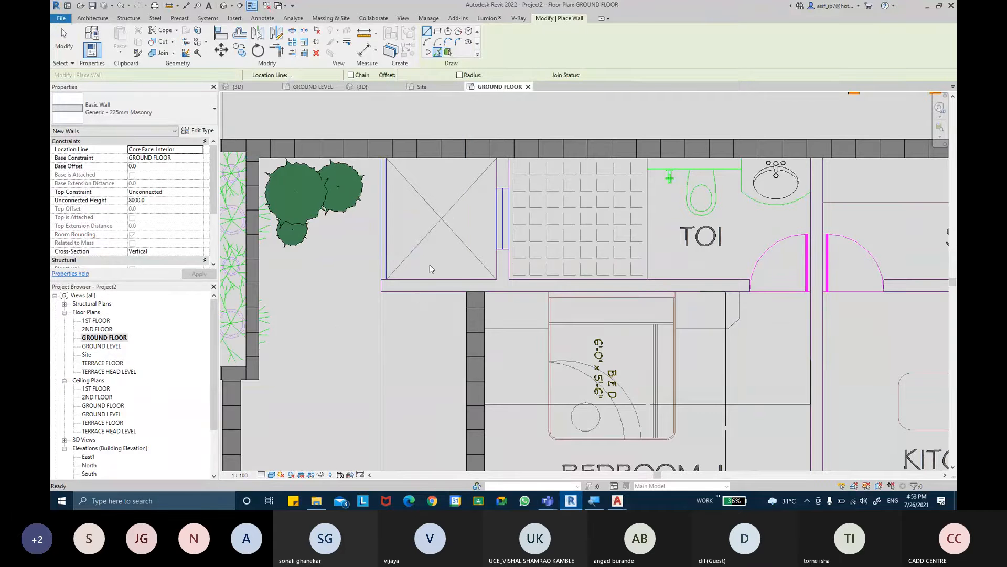
pyautogui.click(420, 290)
pyautogui.press('Escape')
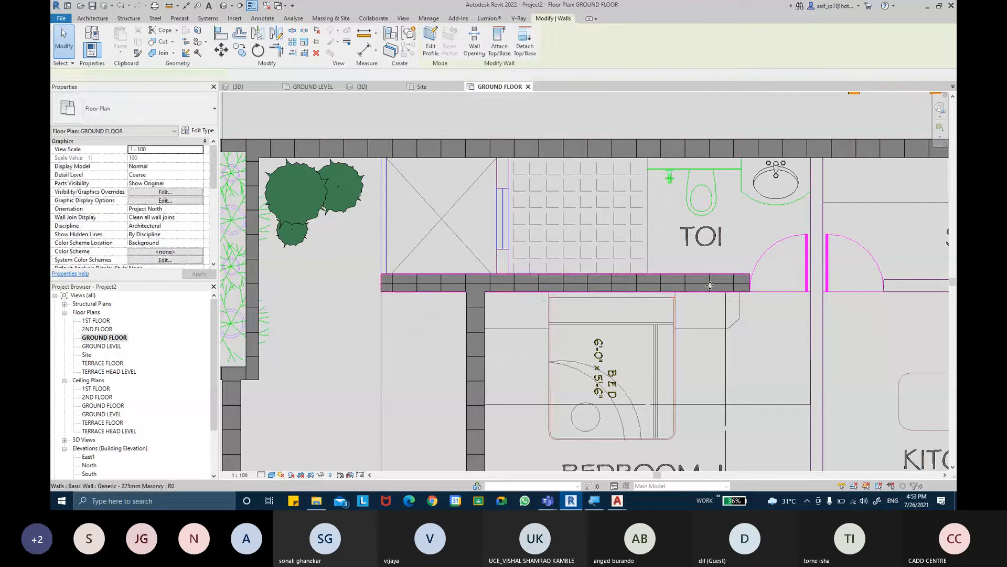
# - Trim the new wall at Bedroom 1's outer side wall, keeping only the short piece below the toilet's duct
pyautogui.click(710, 285)
pyautogui.press('t')
pyautogui.press('r')
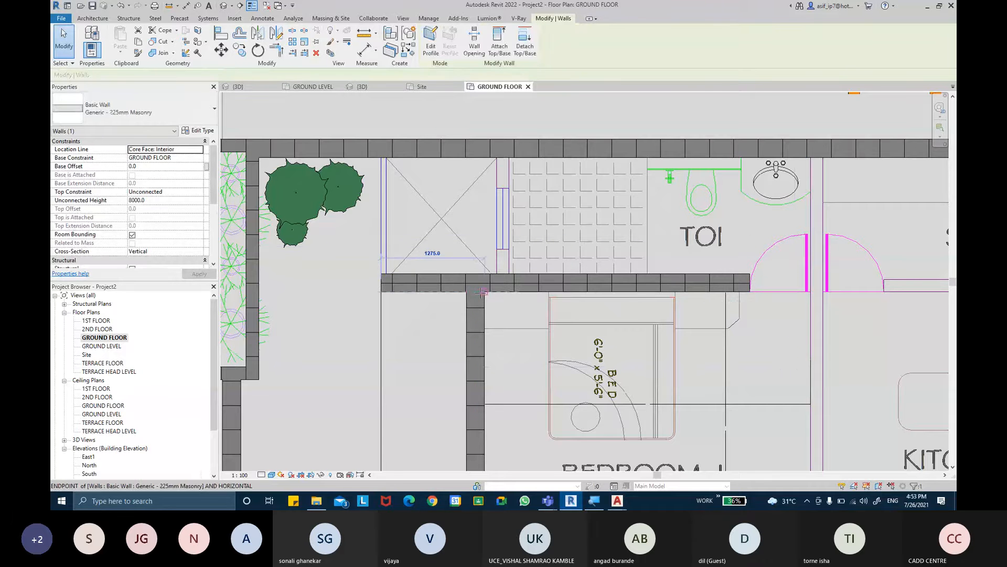
pyautogui.click(447, 284)
pyautogui.click(476, 321)
pyautogui.press('Escape')
pyautogui.press('Escape')
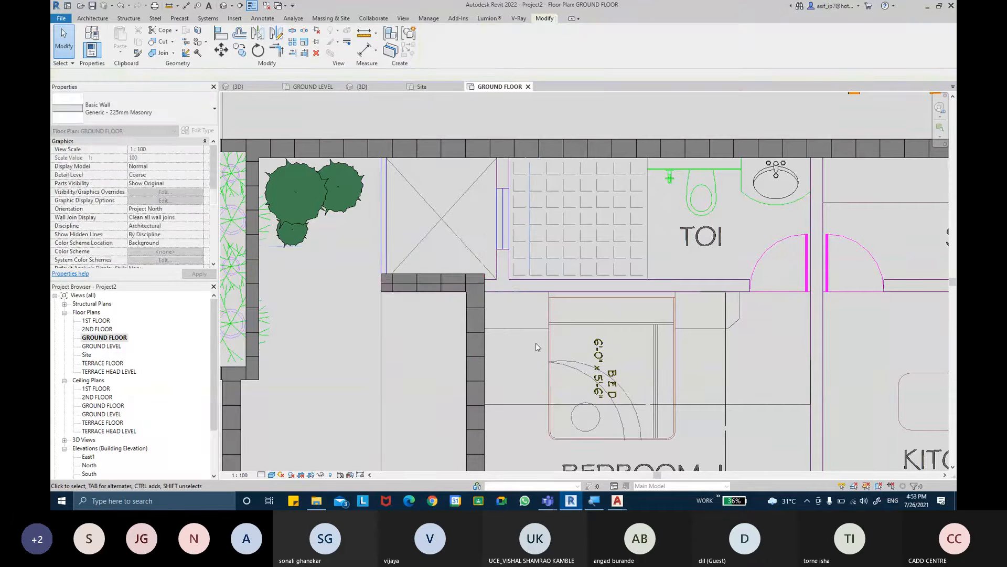
# - Stretch the short duct wall's inner end beyond Bedroom 1's side wall, to a length of about 1440 mm
pyautogui.scroll(-1, 530, 324)
pyautogui.moveTo(531, 324); pyautogui.dragTo(530, 339, button='middle')
pyautogui.scroll(1, 529, 338)
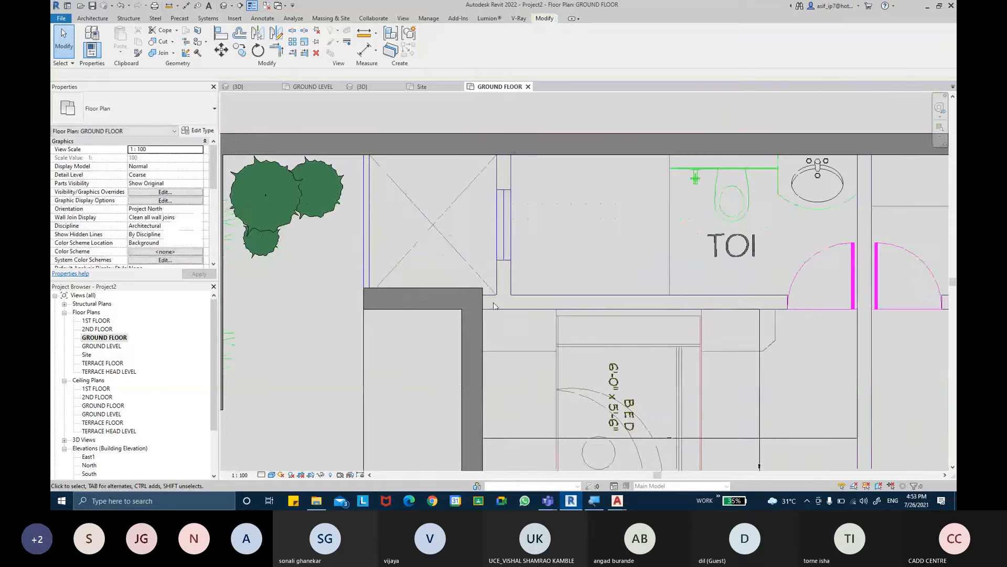
pyautogui.click(487, 290)
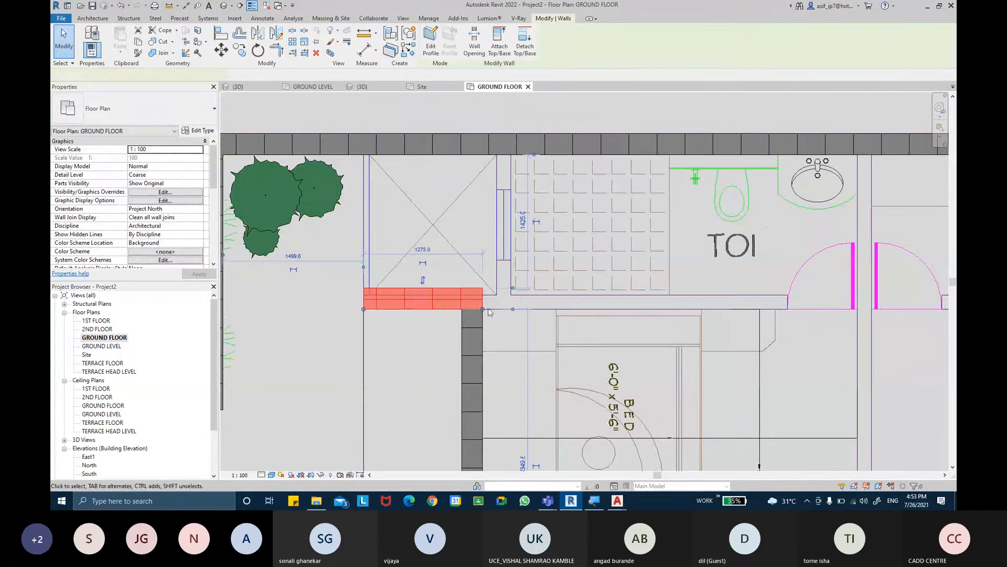
pyautogui.moveTo(483, 309); pyautogui.dragTo(499, 325)
pyautogui.scroll(3, 498, 309)
pyautogui.scroll(2, 493, 315)
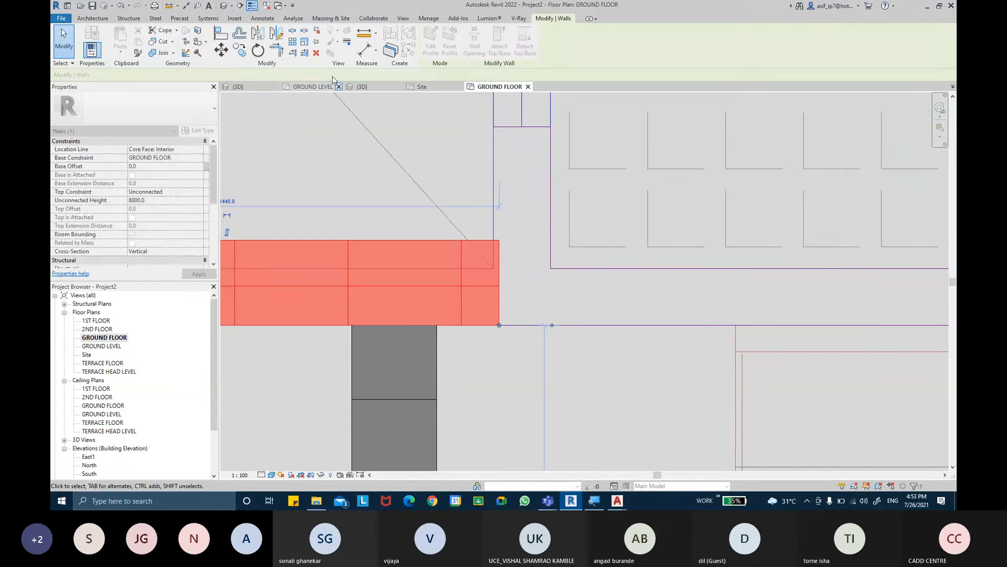
# - Align the short duct wall's inner end with the duct-side face of the toilet's window wall
pyautogui.press('Escape')
pyautogui.click(220, 33)
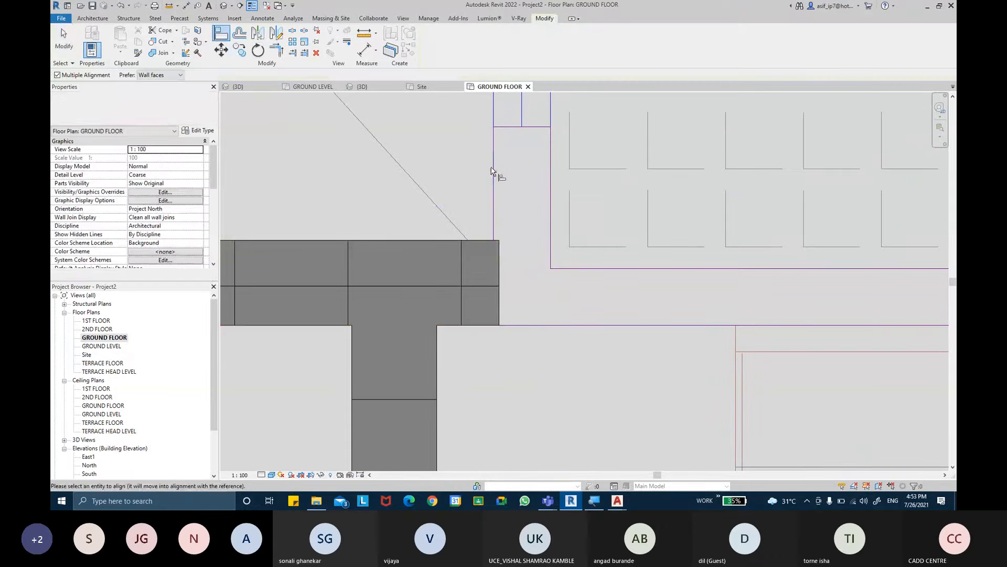
pyautogui.click(492, 170)
pyautogui.click(500, 257)
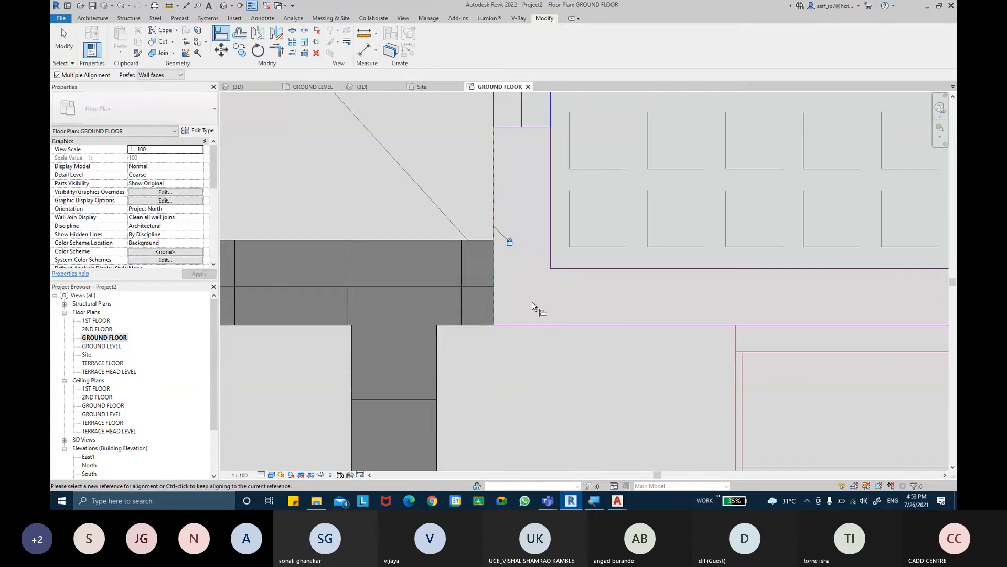
pyautogui.scroll(-5, 534, 307)
pyautogui.press('Escape')
pyautogui.press('Escape')
pyautogui.scroll(-2, 516, 307)
# - Extend the kitchen's outer wall across the door opening up to the wall line of the store
pyautogui.moveTo(561, 322); pyautogui.dragTo(485, 190, button='middle')
pyautogui.moveTo(615, 288); pyautogui.dragTo(581, 288, button='middle')
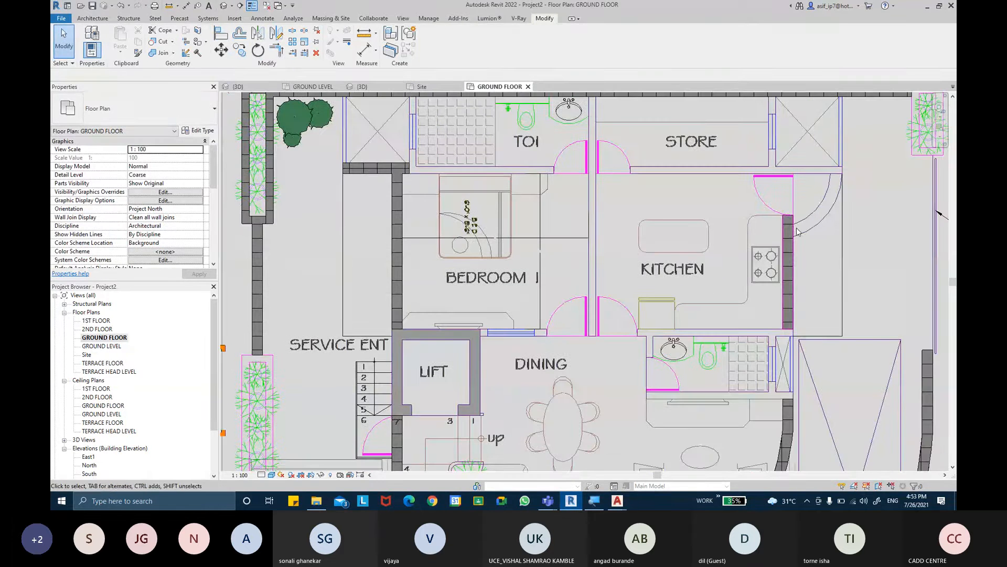
pyautogui.click(790, 236)
pyautogui.scroll(3, 791, 239)
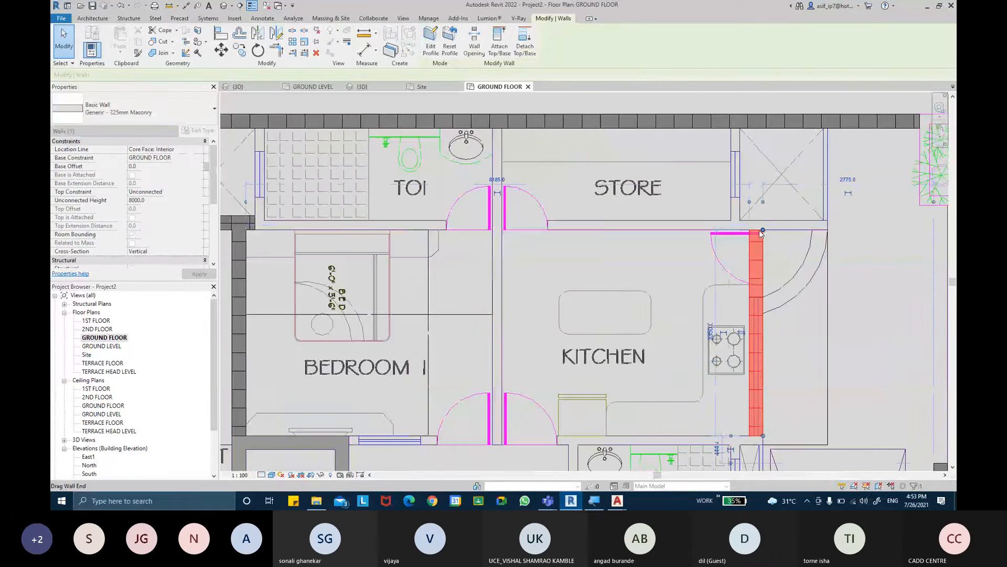
pyautogui.click(772, 228)
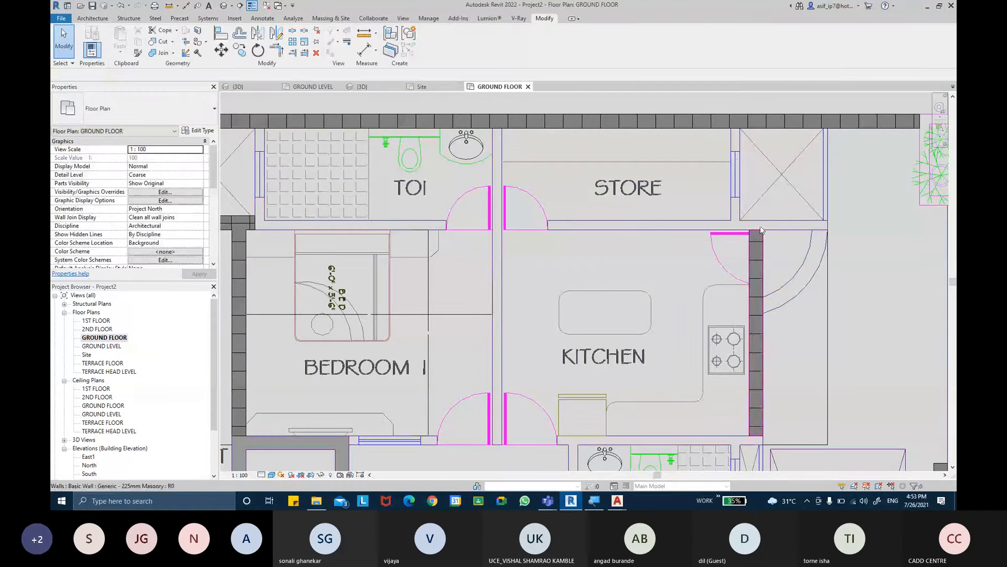
pyautogui.moveTo(577, 248); pyautogui.dragTo(634, 249, button='middle')
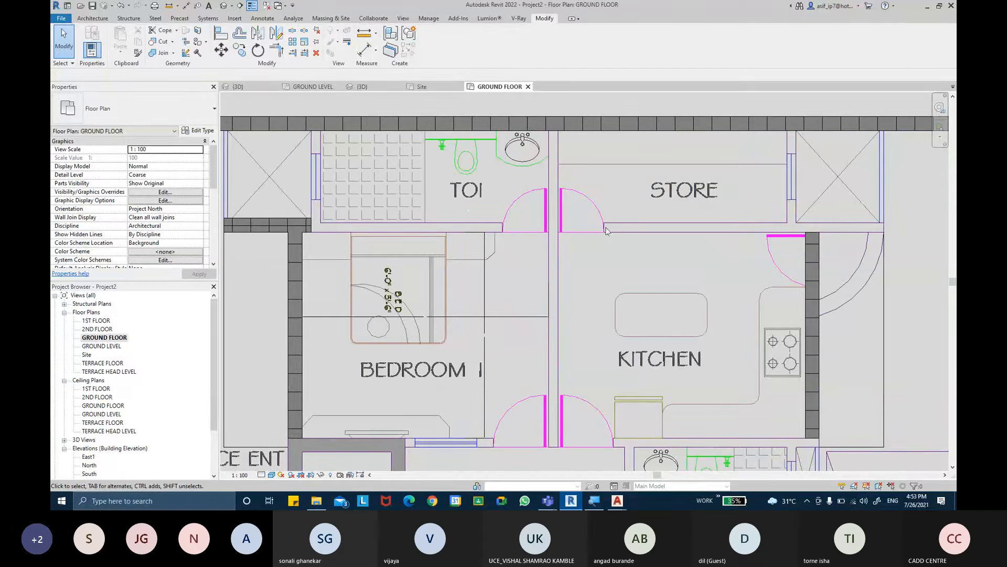
# - Set the top constraint of Bedroom 1's side wall, the short duct wall and the kitchen's outer wall to 1ST FLOOR
pyautogui.moveTo(549, 359); pyautogui.dragTo(557, 316, button='middle')
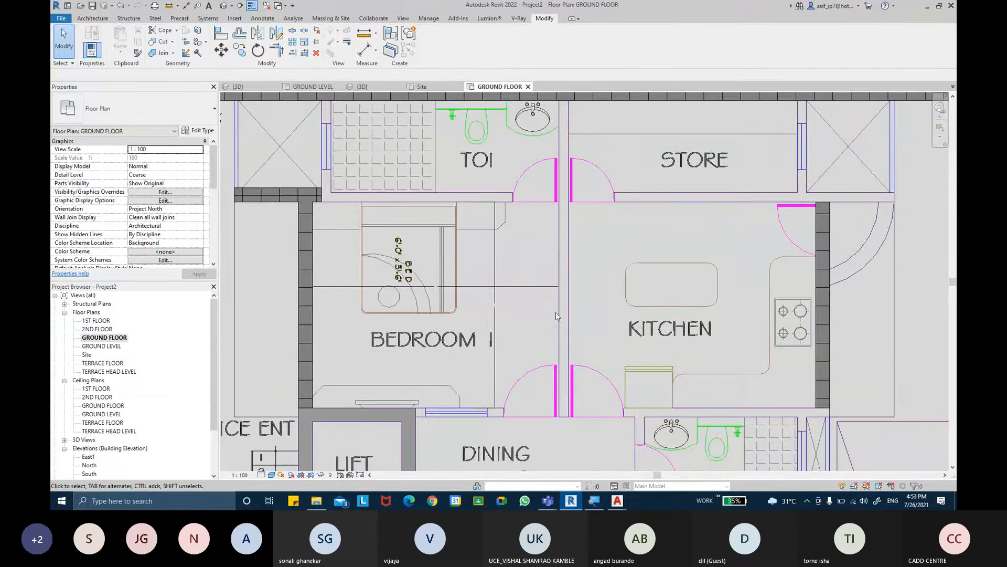
pyautogui.moveTo(423, 261); pyautogui.dragTo(470, 283, button='middle')
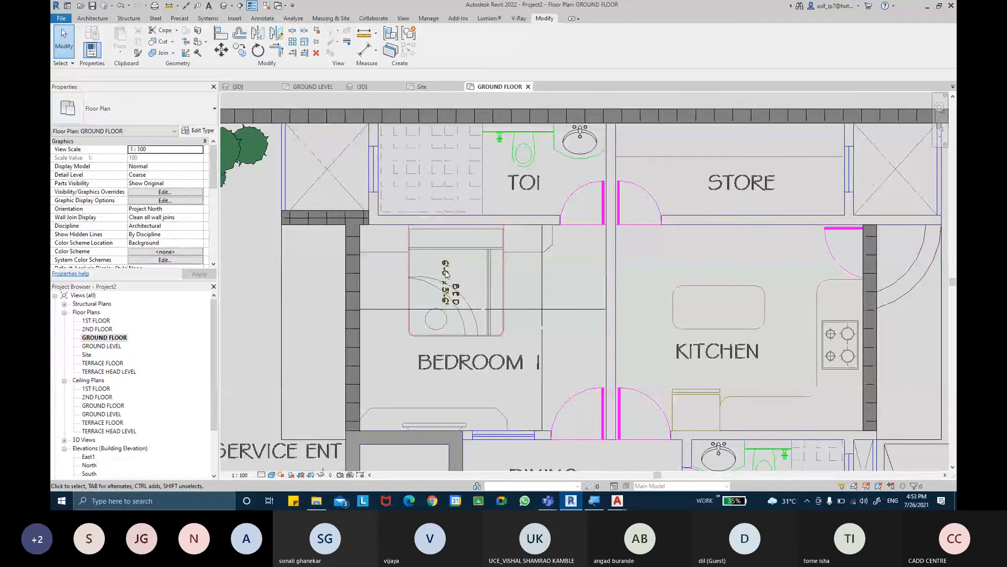
pyautogui.click(353, 231)
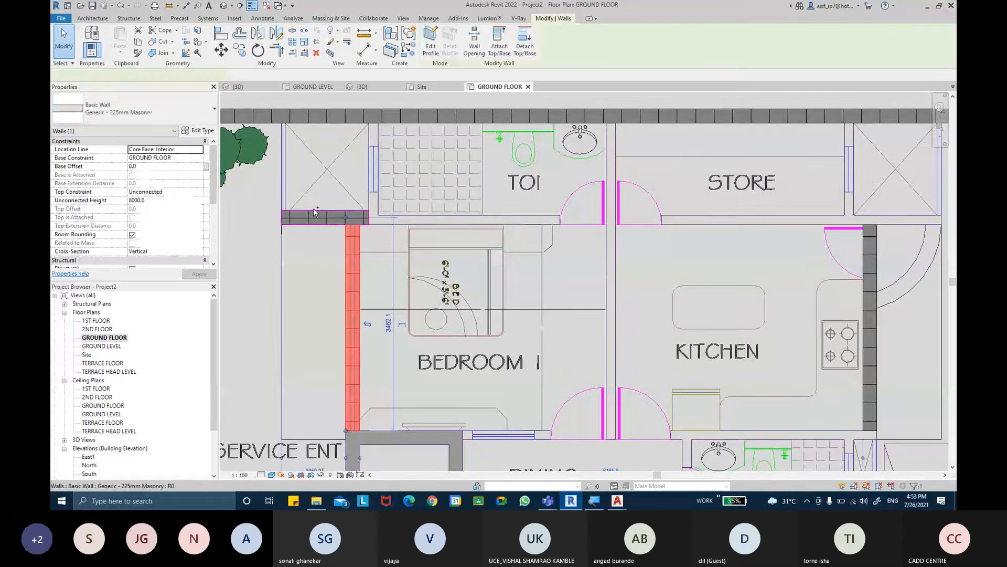
pyautogui.keyDown('ctrl'); pyautogui.click(314, 210); pyautogui.keyUp('ctrl')
pyautogui.keyDown('ctrl'); pyautogui.click(870, 325); pyautogui.keyUp('ctrl')
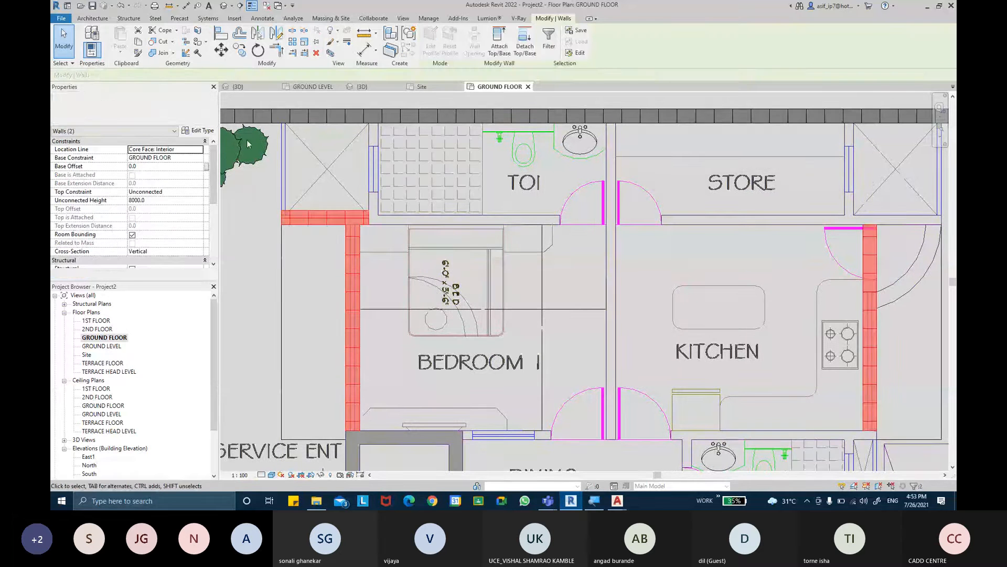
pyautogui.click(163, 191)
pyautogui.click(201, 192)
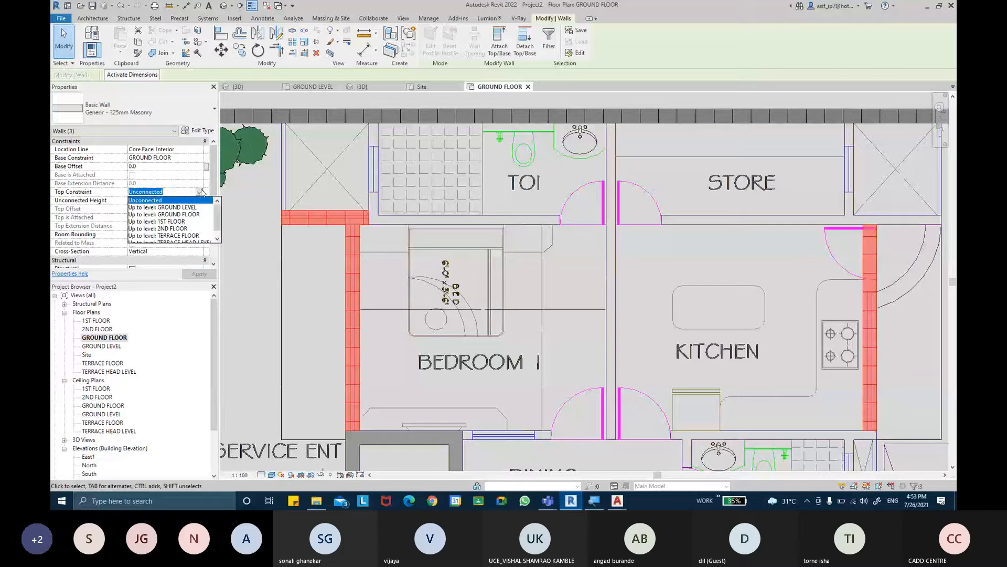
pyautogui.click(175, 222)
pyautogui.click(193, 271)
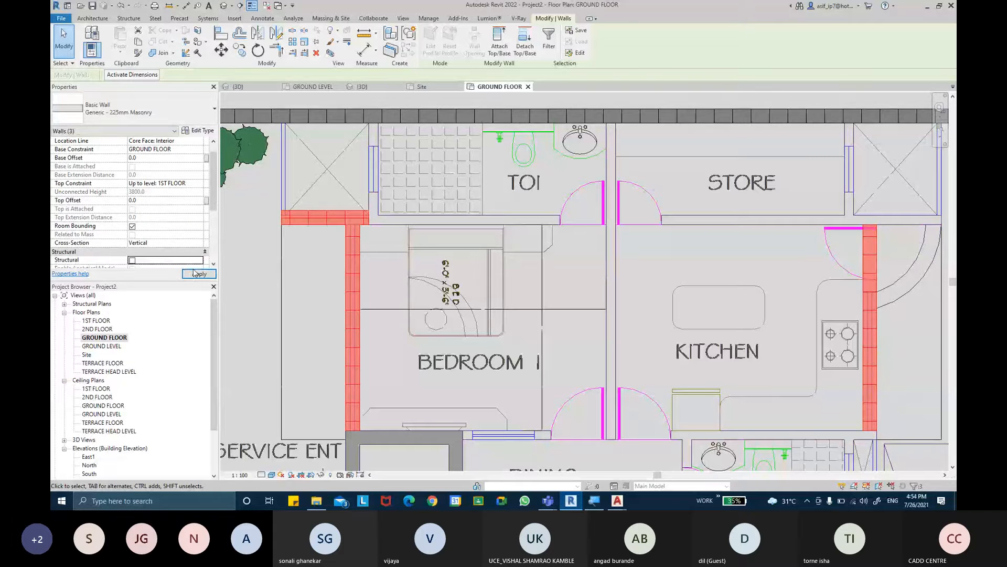
# - Set the top constraint to 1ST FLOOR for the staircase, front and living room walls together with the bedroom, duct and kitchen walls
pyautogui.moveTo(493, 307); pyautogui.dragTo(504, 201, button='middle')
pyautogui.scroll(-2, 503, 208)
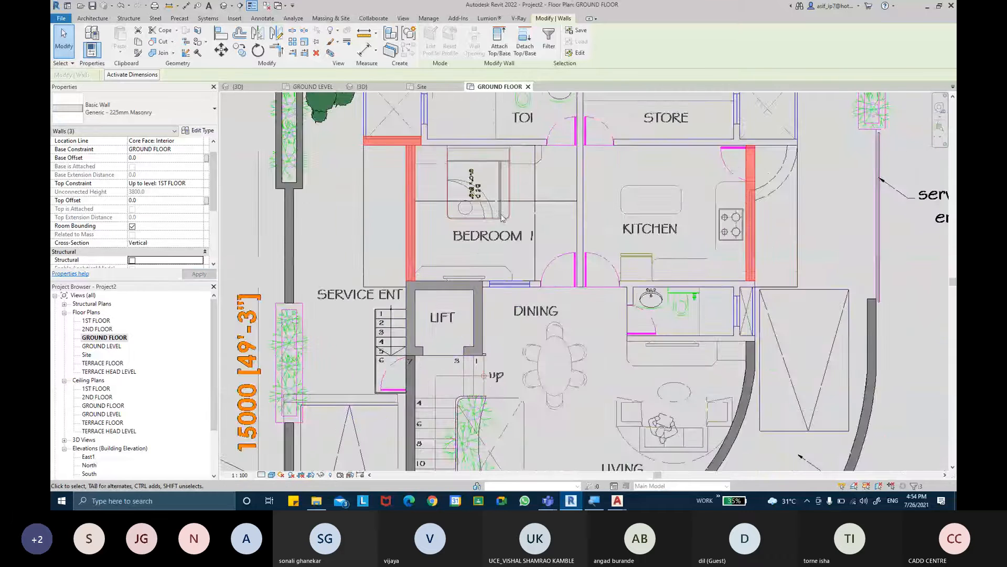
pyautogui.scroll(-1, 502, 218)
pyautogui.click(433, 398)
pyautogui.moveTo(480, 439); pyautogui.dragTo(502, 324, button='middle')
pyautogui.scroll(-1, 502, 324)
pyautogui.keyDown('ctrl'); pyautogui.click(534, 350); pyautogui.keyUp('ctrl')
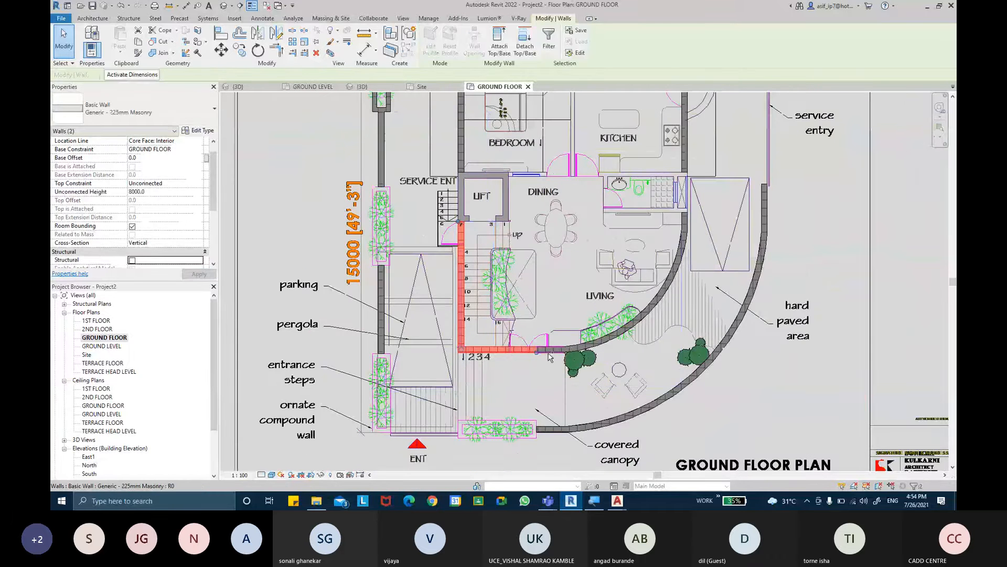
pyautogui.keyDown('ctrl'); pyautogui.click(628, 339); pyautogui.keyUp('ctrl')
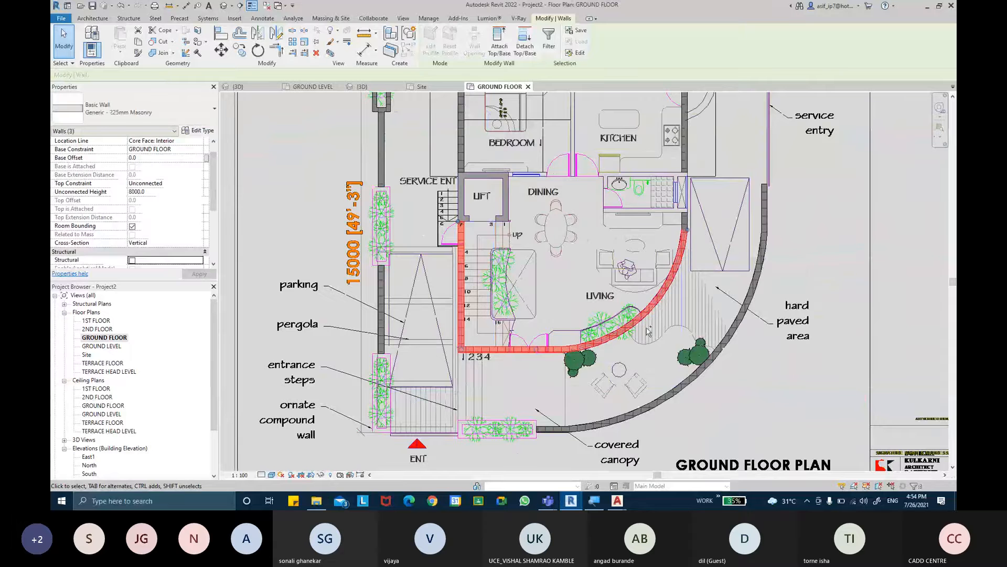
pyautogui.keyDown('ctrl'); pyautogui.click(686, 220); pyautogui.keyUp('ctrl')
pyautogui.keyDown('ctrl'); pyautogui.click(685, 157); pyautogui.keyUp('ctrl')
pyautogui.moveTo(714, 148); pyautogui.dragTo(714, 255, button='middle')
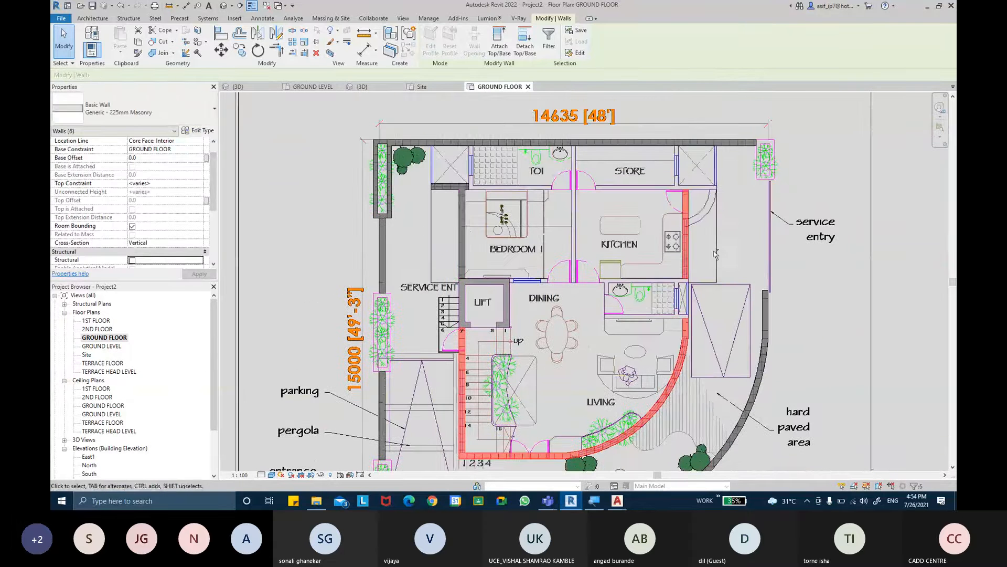
pyautogui.keyDown('ctrl'); pyautogui.click(463, 197); pyautogui.keyUp('ctrl')
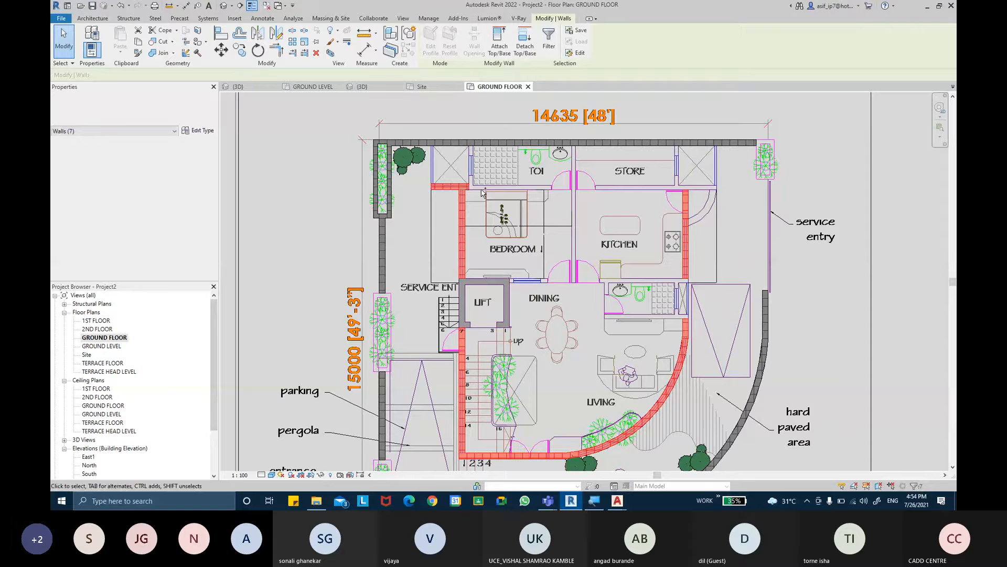
pyautogui.keyDown('ctrl'); pyautogui.click(667, 189); pyautogui.keyUp('ctrl')
pyautogui.click(199, 183)
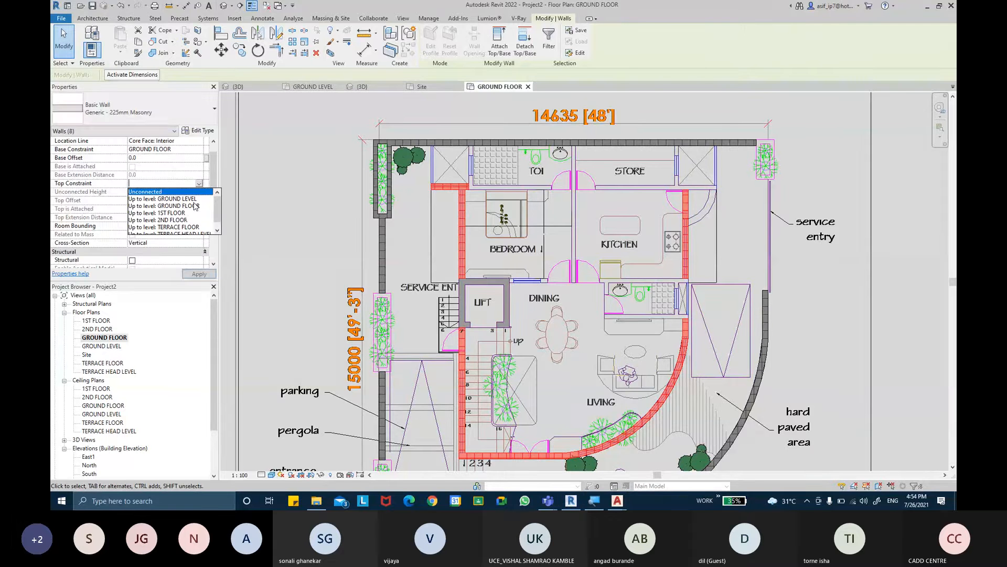
pyautogui.click(174, 212)
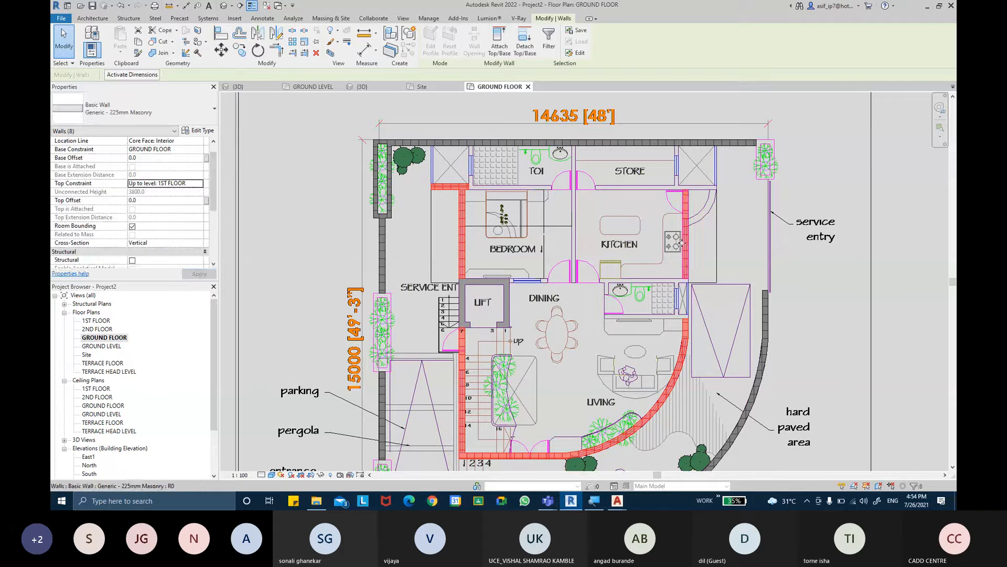
pyautogui.press('Escape')
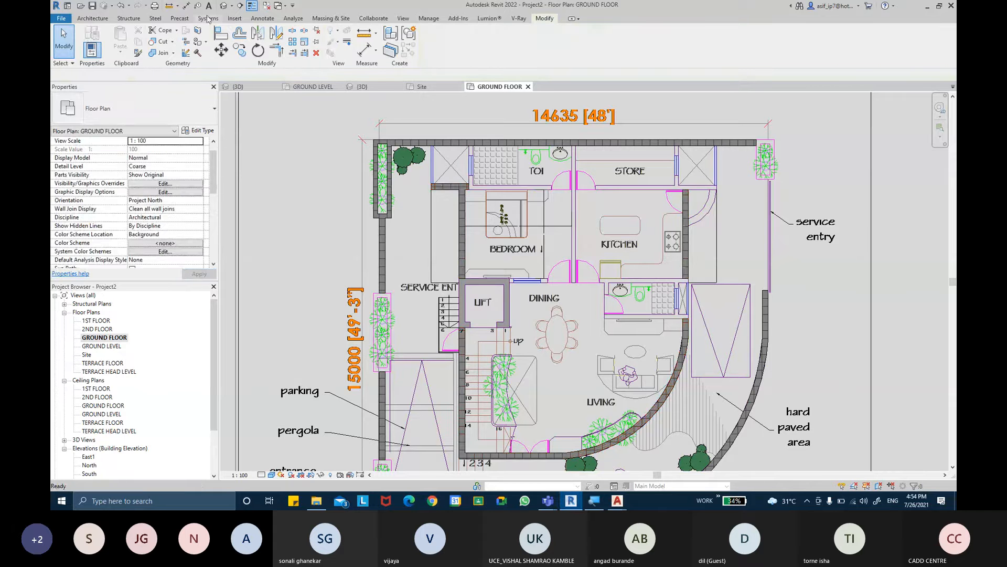
# - In the 3D view, set the tall rear wall's top constraint to 1ST FLOOR and inspect the walls from behind
pyautogui.click(223, 5)
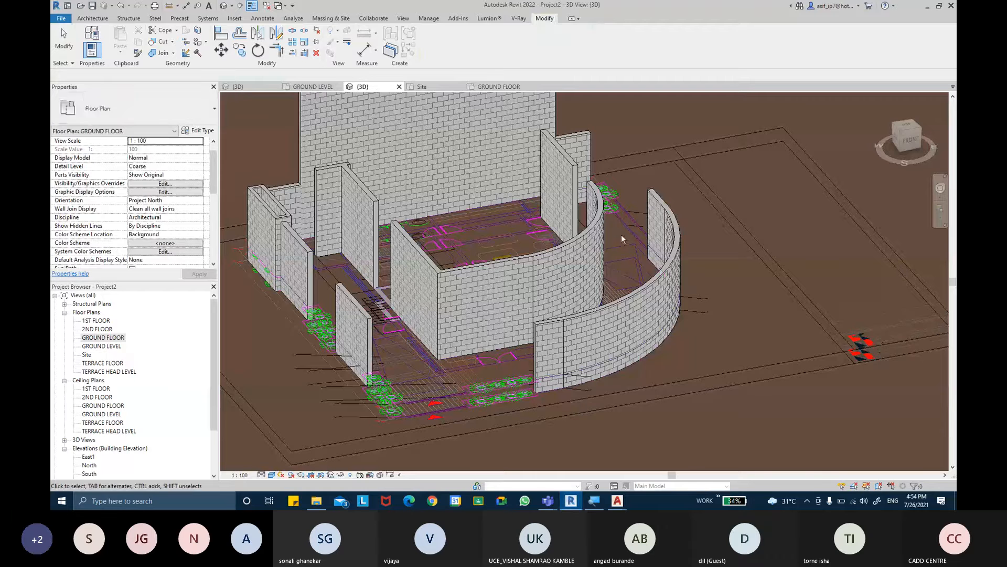
pyautogui.keyDown('shift'); pyautogui.moveTo(731, 197); pyautogui.dragTo(682, 242, button='middle'); pyautogui.keyUp('shift')
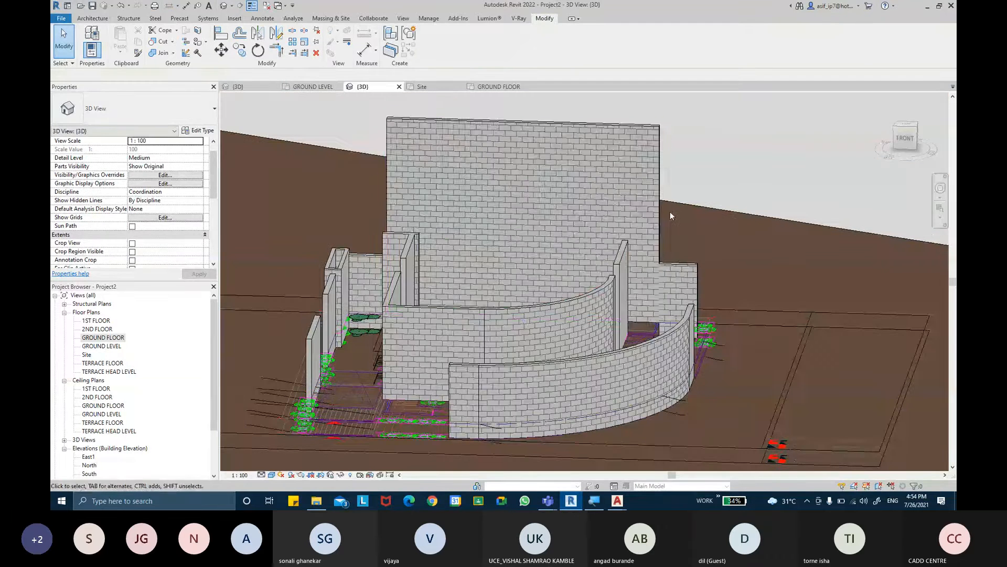
pyautogui.click(638, 131)
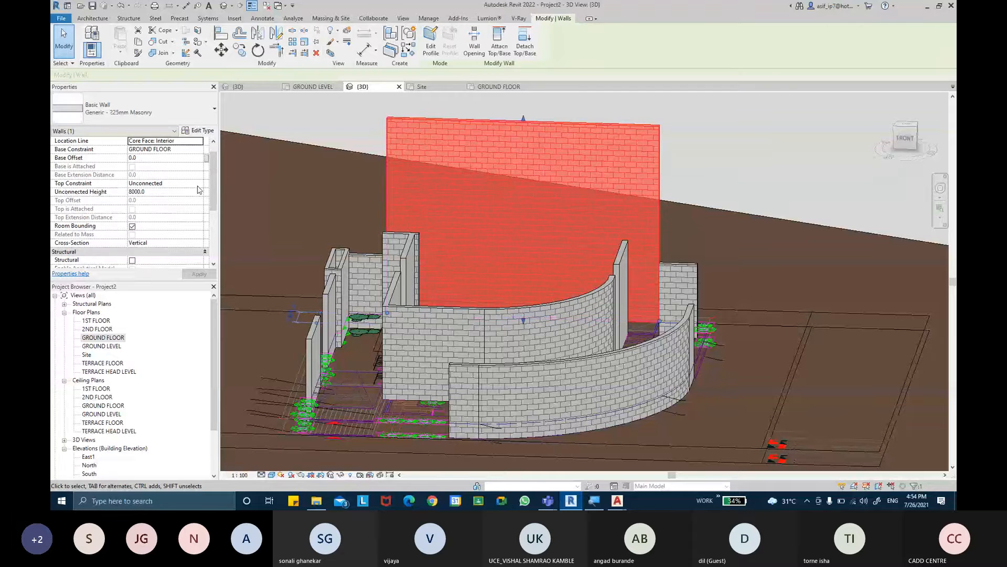
pyautogui.click(198, 185)
pyautogui.click(190, 201)
pyautogui.click(201, 274)
pyautogui.click(724, 142)
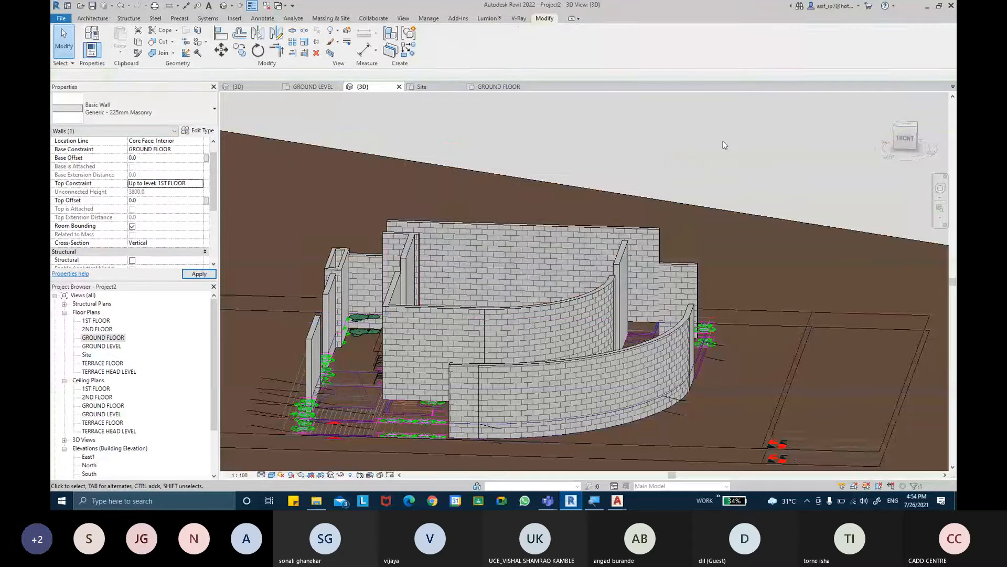
pyautogui.keyDown('shift'); pyautogui.moveTo(756, 153); pyautogui.dragTo(749, 267, button='middle'); pyautogui.keyUp('shift')
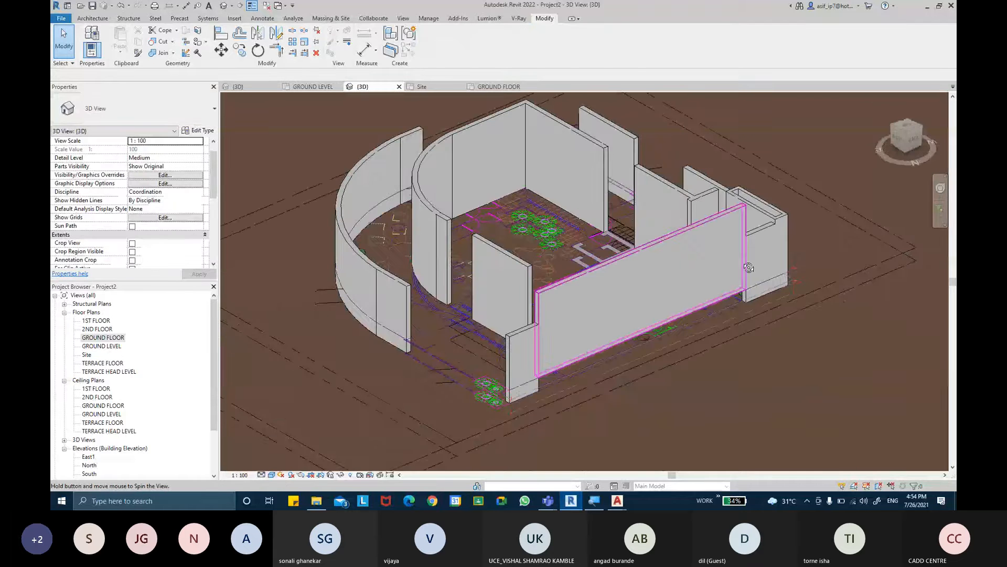
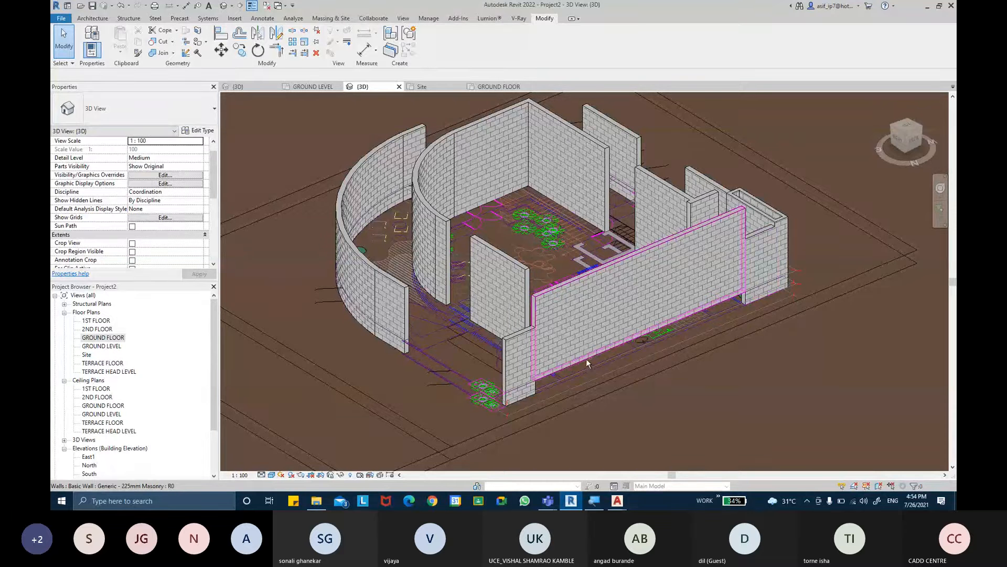
# - Inspect the walls around the lift in 3D and open the GROUND LEVEL floor plan at the lift shaft
pyautogui.keyDown('shift'); pyautogui.moveTo(586, 358); pyautogui.dragTo(571, 213, button='middle'); pyautogui.keyUp('shift')
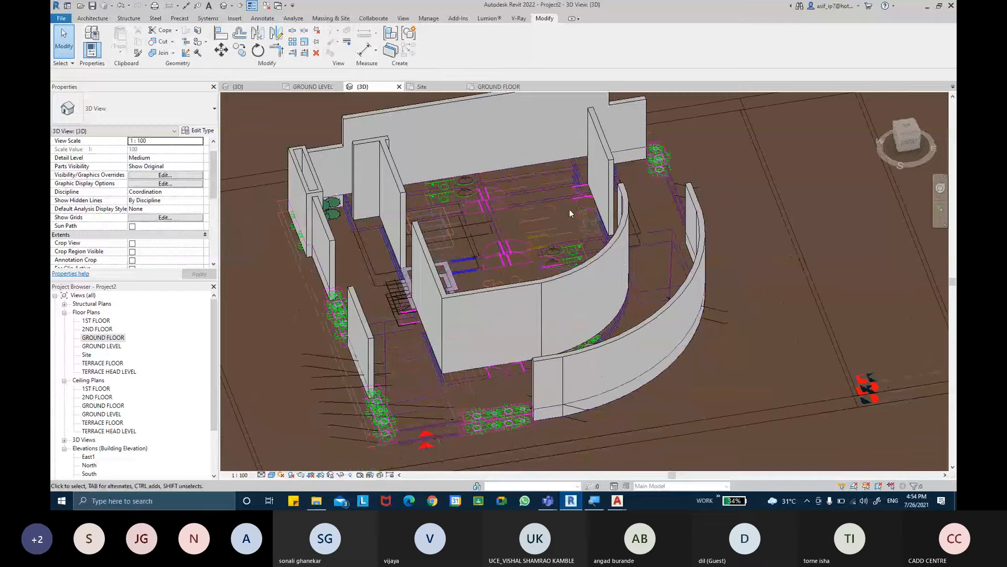
pyautogui.scroll(5, 570, 212)
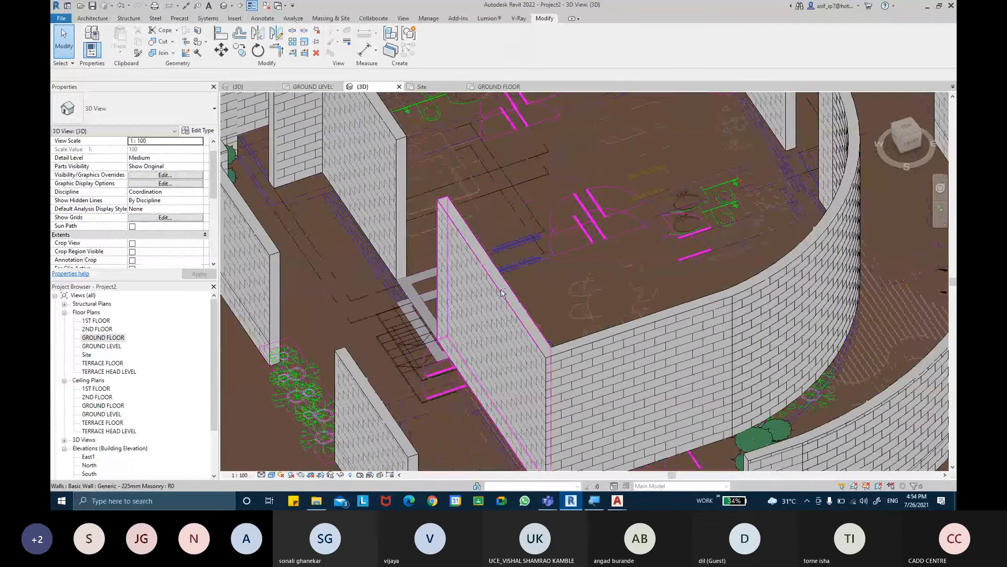
pyautogui.moveTo(502, 293); pyautogui.dragTo(409, 259, button='middle')
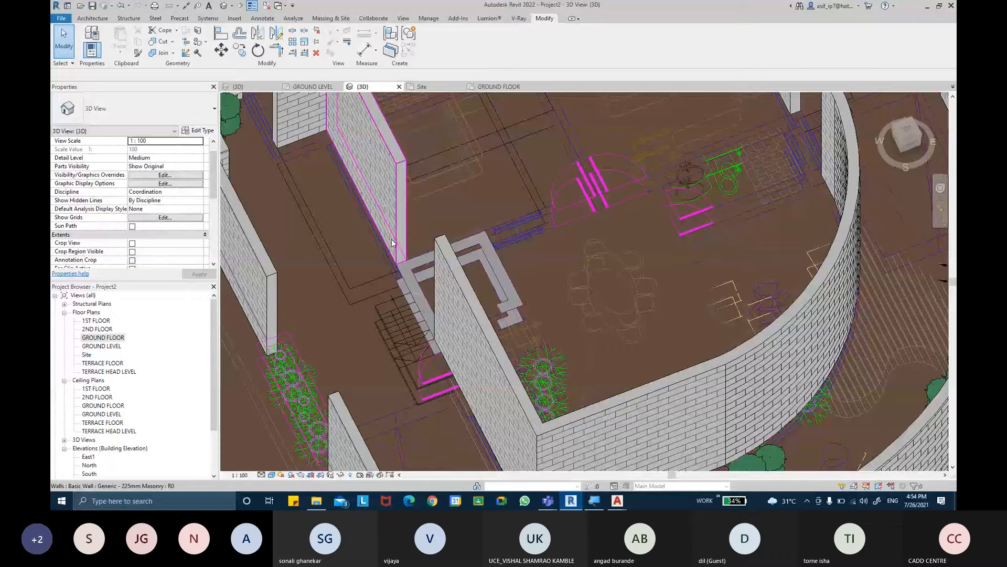
pyautogui.doubleClick(103, 337)
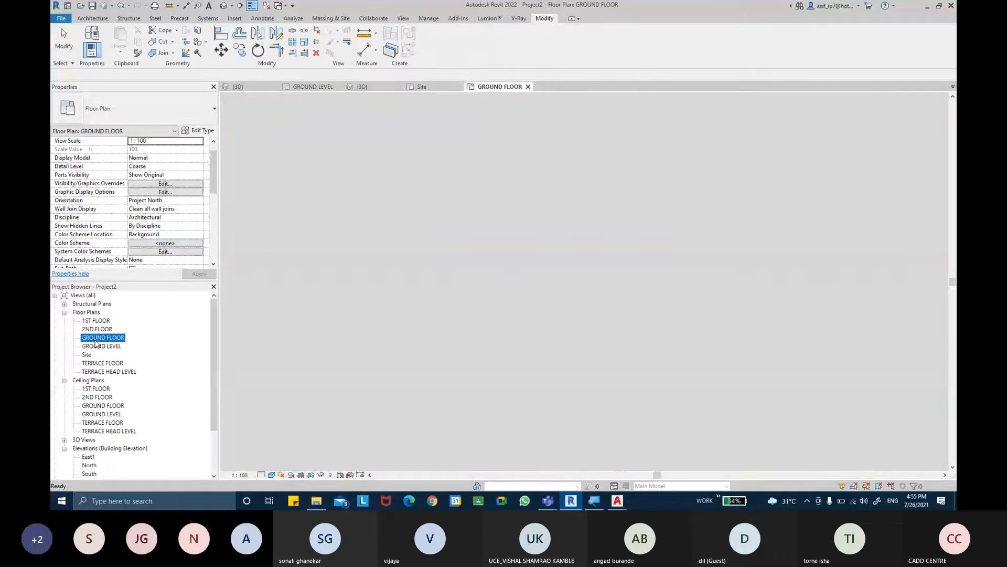
pyautogui.doubleClick(110, 346)
pyautogui.moveTo(481, 231); pyautogui.dragTo(474, 344, button='middle')
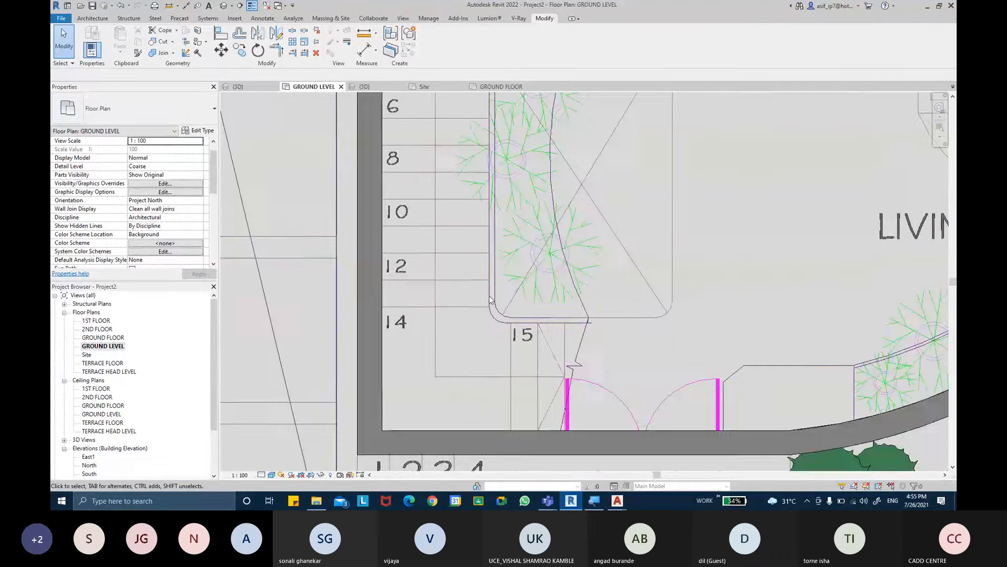
pyautogui.moveTo(509, 259); pyautogui.dragTo(526, 412, button='middle')
pyautogui.scroll(1, 545, 266)
pyautogui.moveTo(545, 267); pyautogui.dragTo(558, 414, button='middle')
pyautogui.moveTo(528, 241); pyautogui.dragTo(560, 426, button='middle')
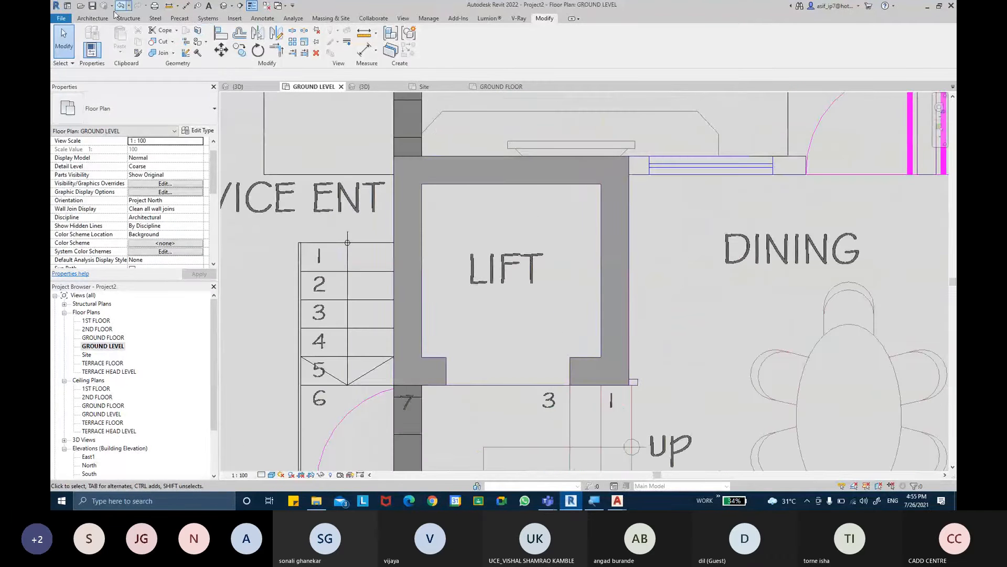
# - Measure the thickness of the lift shaft's side wall beside the service entry with an aligned dimension
pyautogui.click(93, 18)
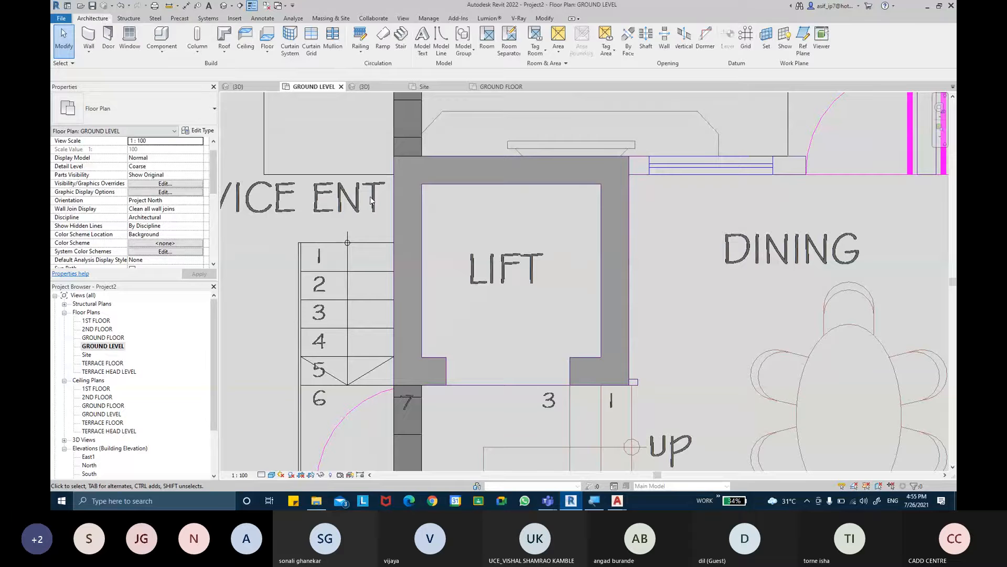
pyautogui.click(186, 6)
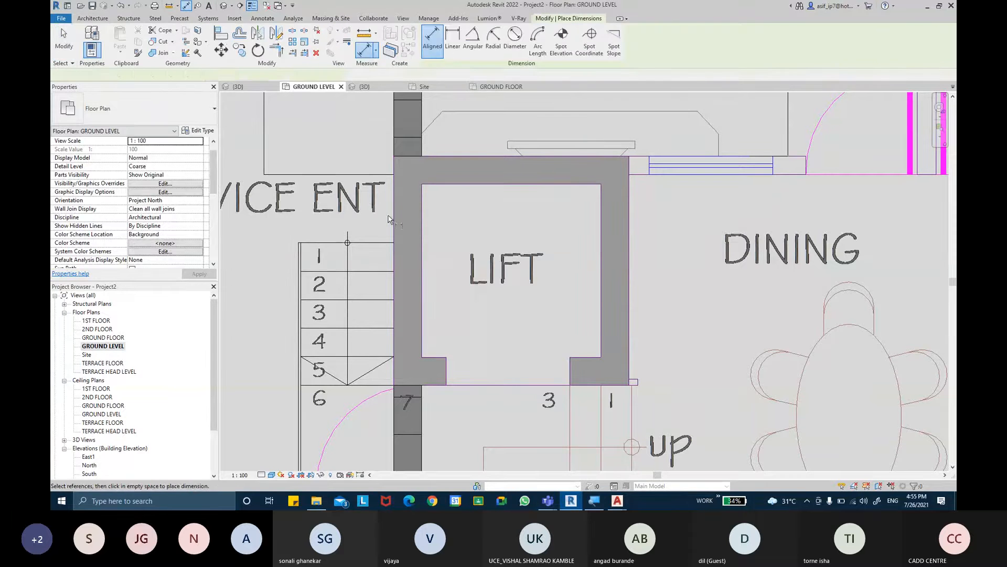
pyautogui.click(422, 228)
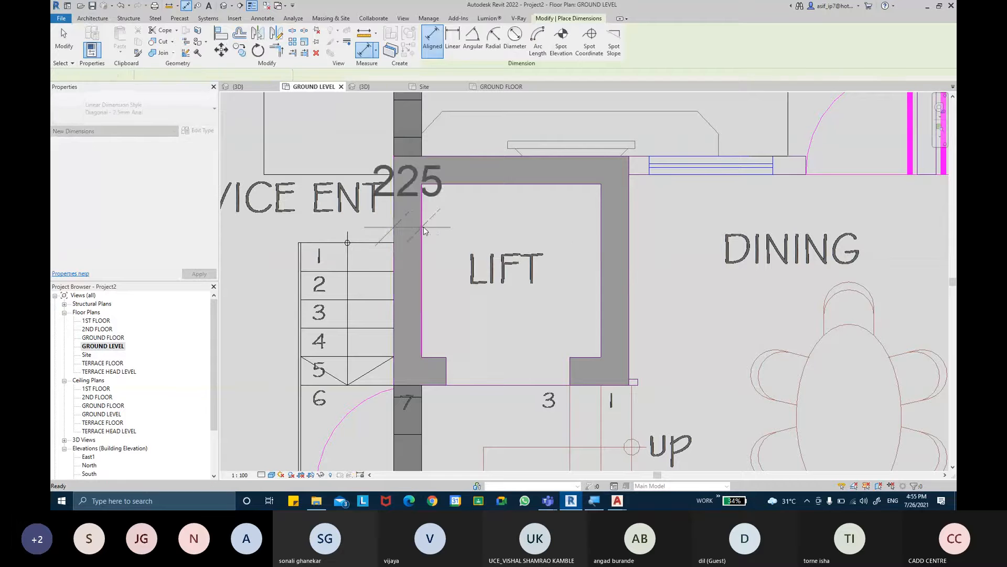
pyautogui.press('Escape')
pyautogui.press('Escape')
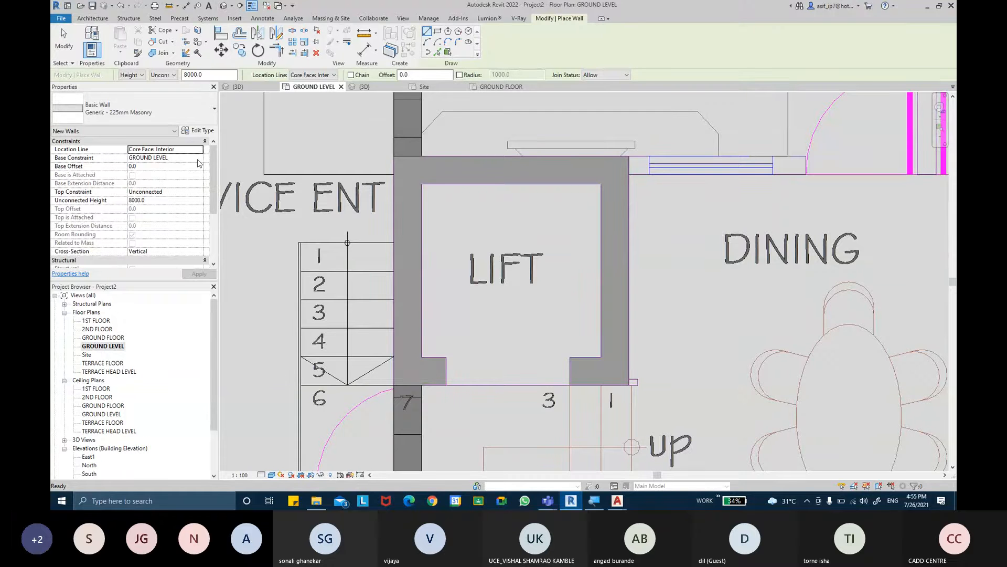
# - Set the top constraint for new 225mm masonry walls up to level TERRACE FLOOR
pyautogui.click(198, 192)
pyautogui.click(199, 192)
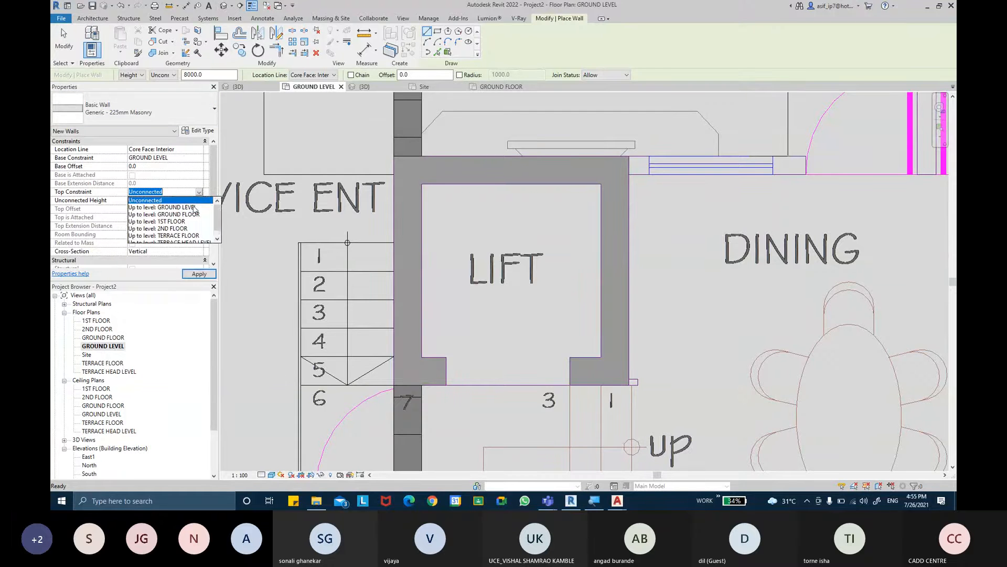
pyautogui.scroll(-1, 184, 232)
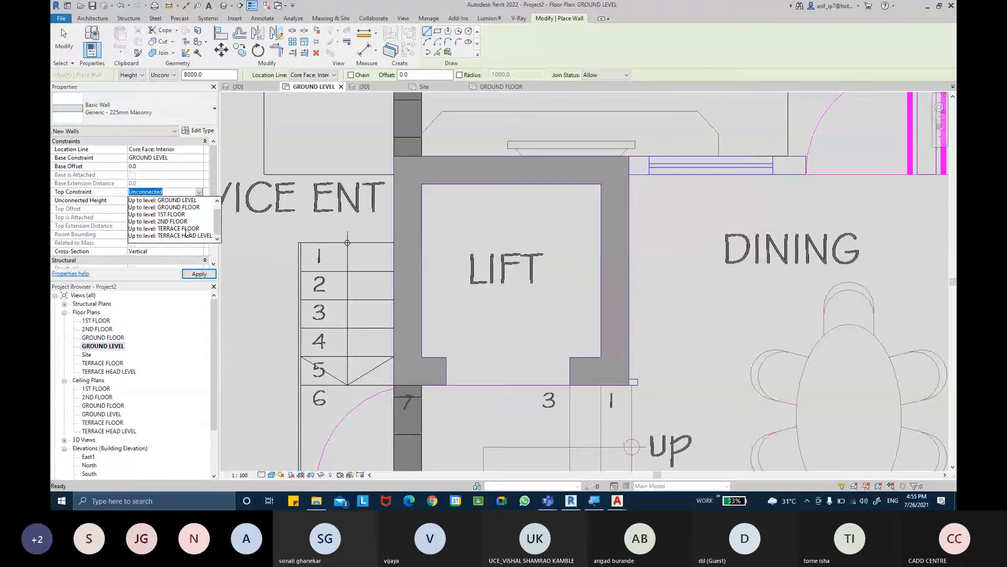
pyautogui.click(186, 229)
pyautogui.click(198, 272)
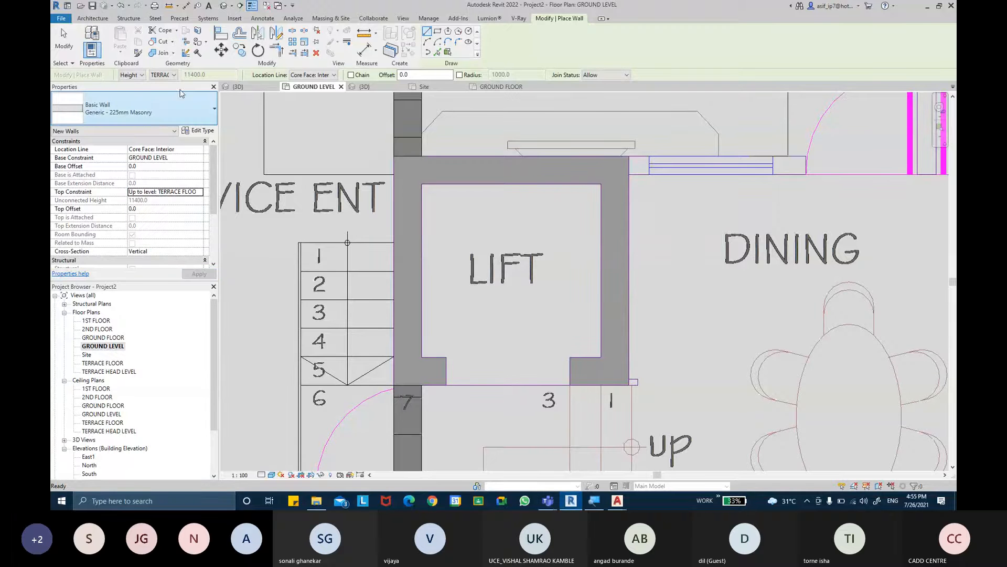
# - Choose the Retaining - 300mm Concrete wall type and duplicate it as RCC CORE WALL
pyautogui.click(155, 112)
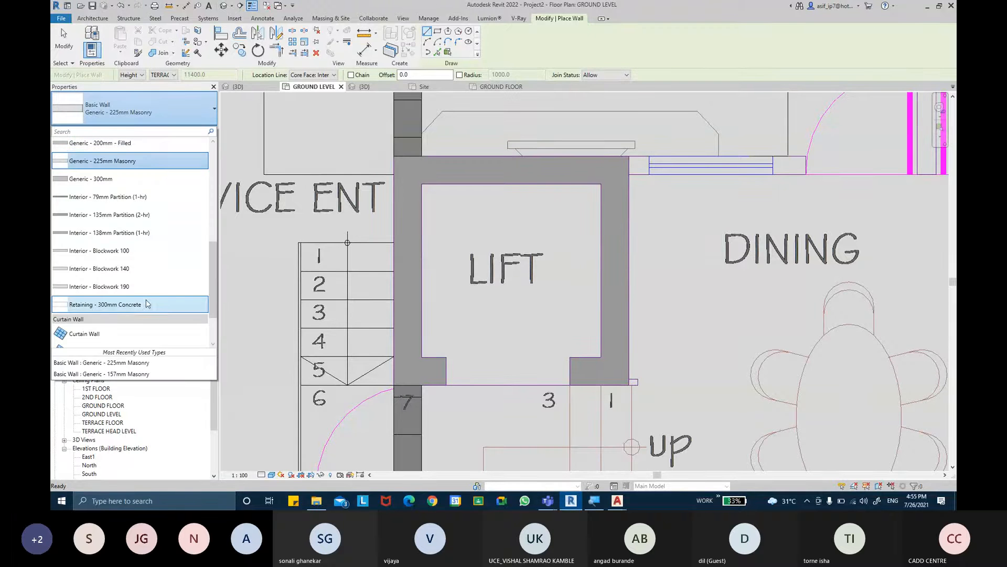
pyautogui.click(148, 304)
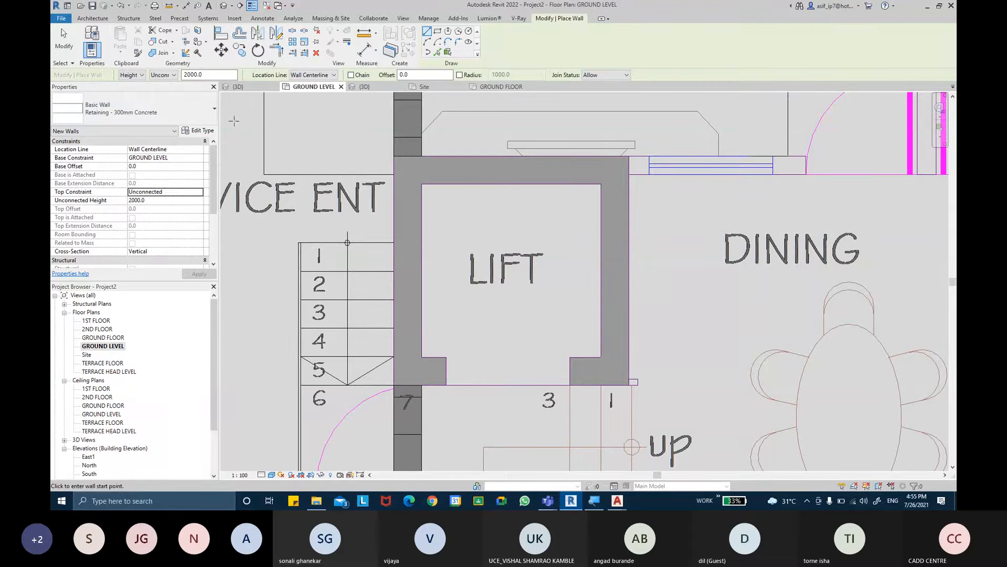
pyautogui.click(198, 130)
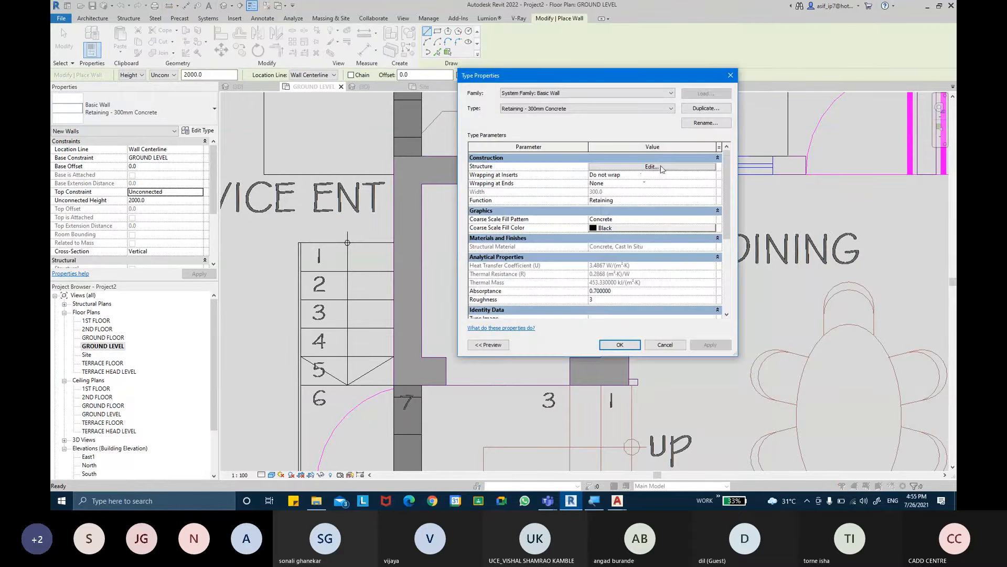
pyautogui.click(699, 110)
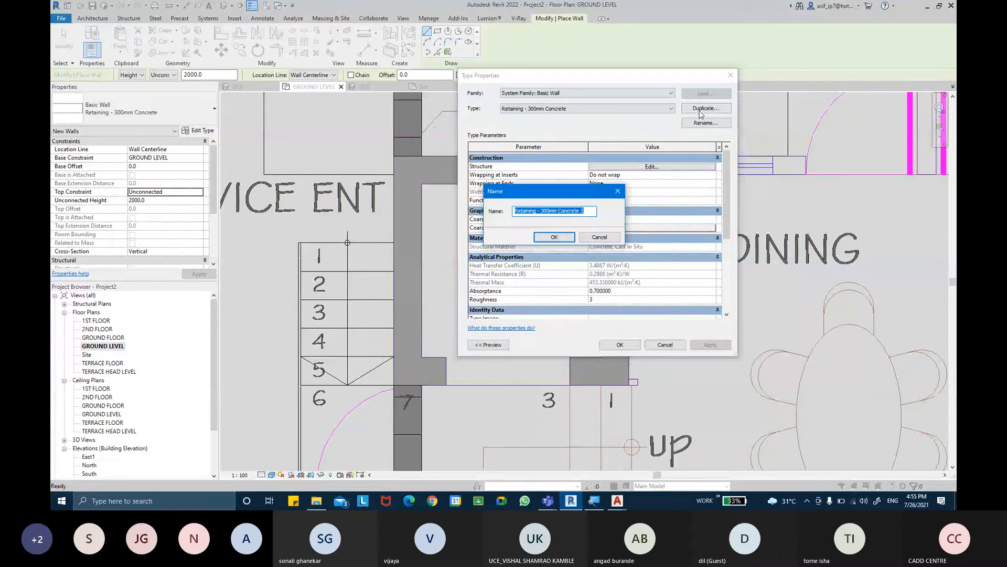
pyautogui.press('BackSpace')
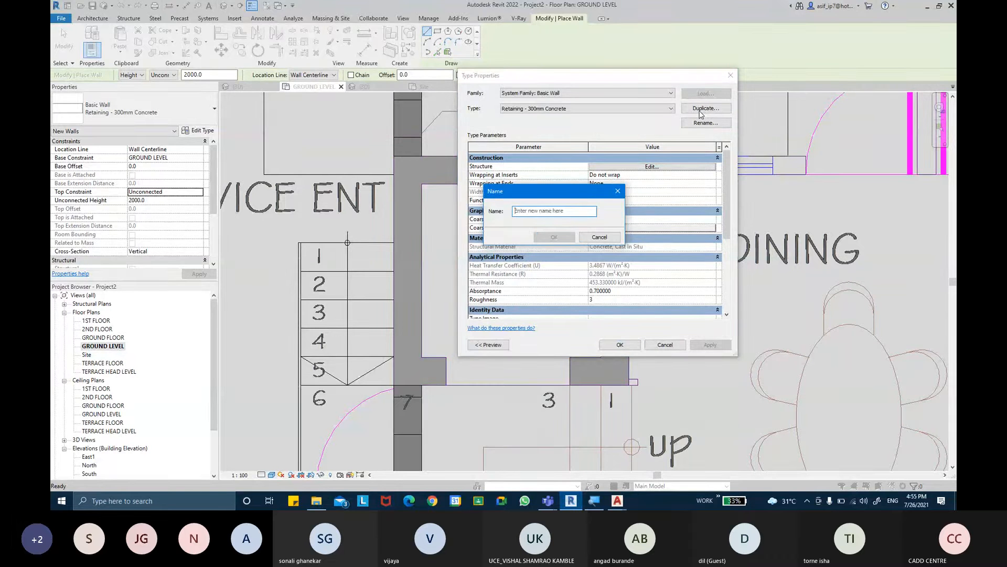
pyautogui.write('RCC ')
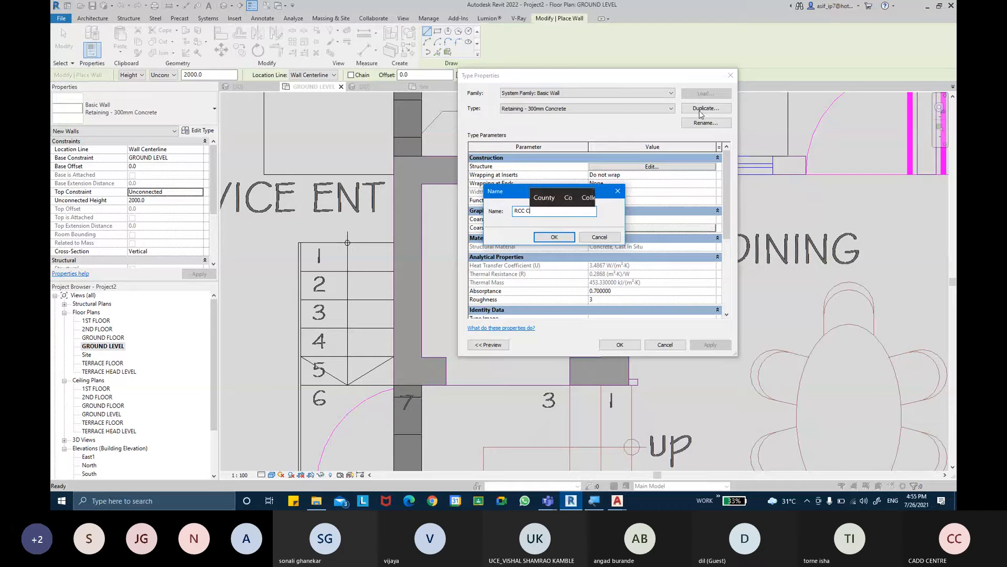
pyautogui.write('C')
pyautogui.write('ORE WALL')
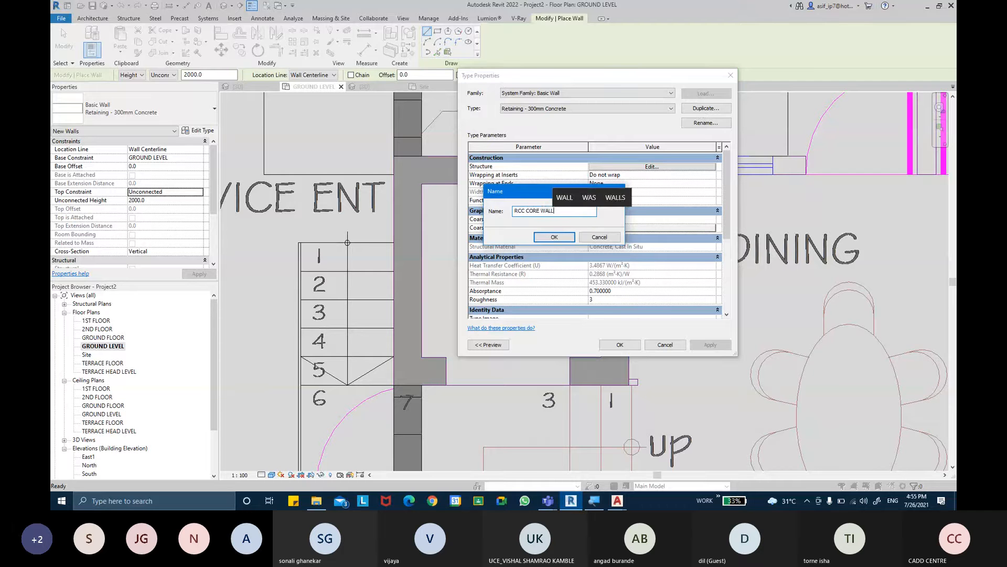
pyautogui.press('Return')
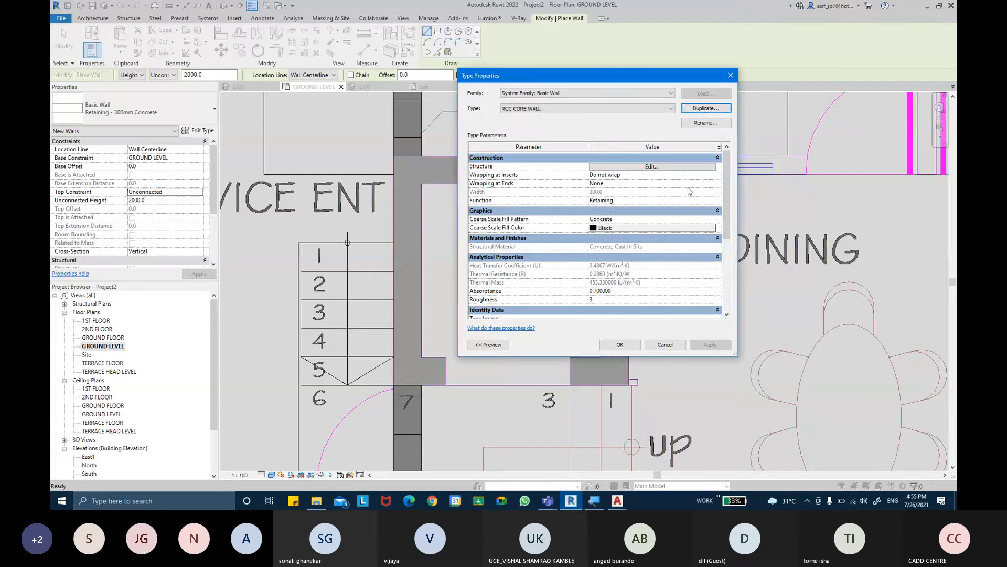
# - Set the structure layer of the RCC CORE WALL type to 225 mm thick and accept the type properties
pyautogui.click(712, 201)
pyautogui.click(607, 245)
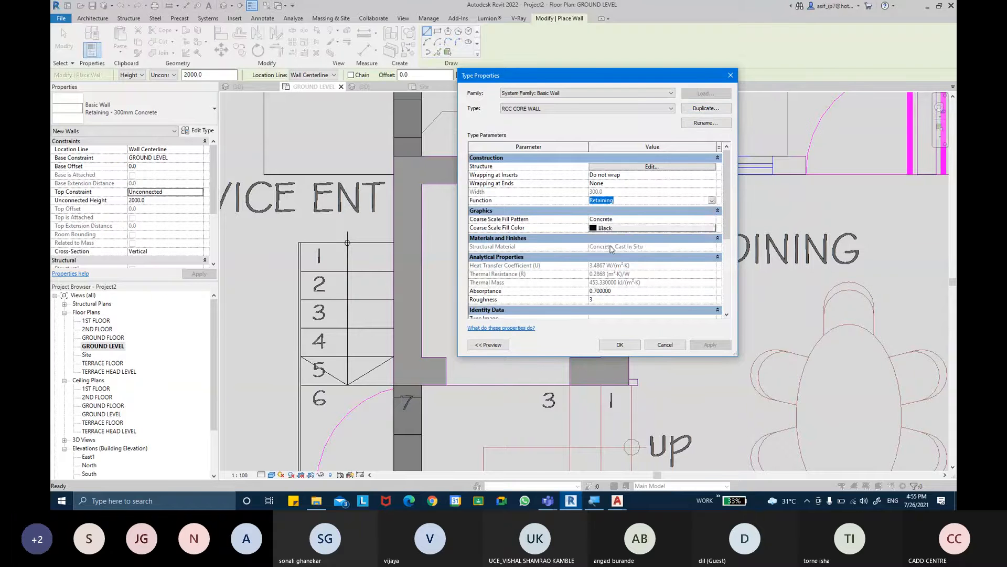
pyautogui.click(675, 167)
pyautogui.click(613, 173)
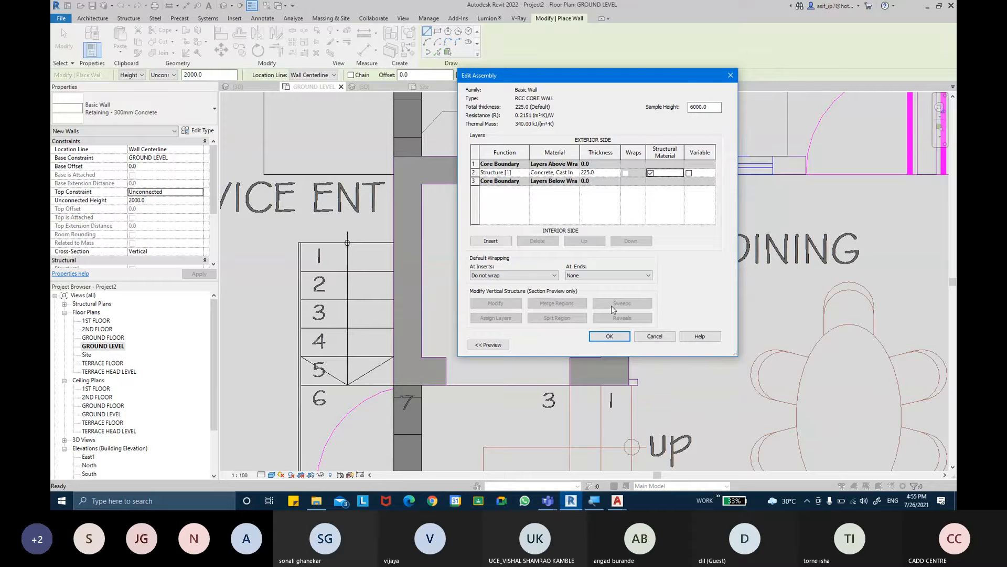
pyautogui.click(610, 336)
pyautogui.click(617, 345)
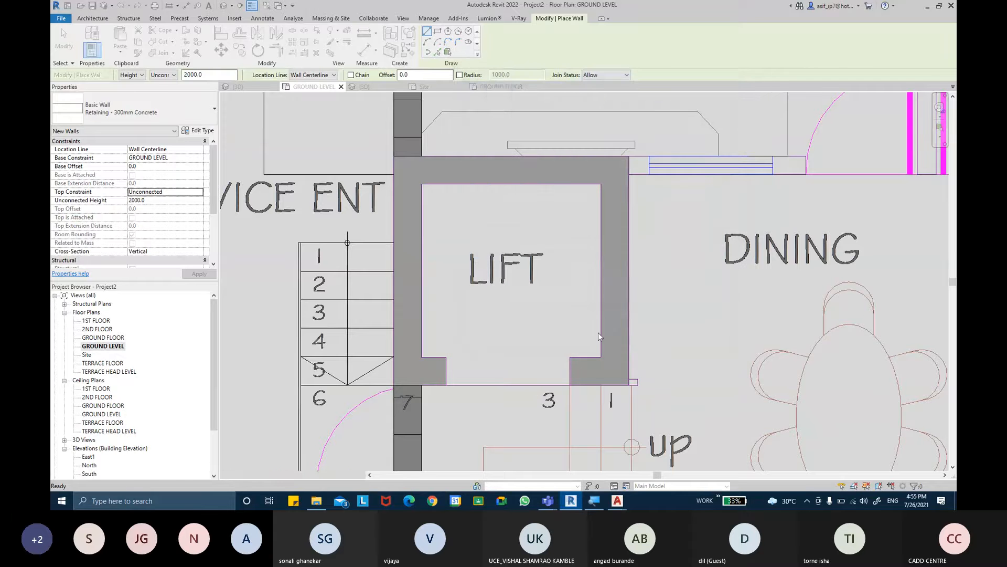
# - Create RCC CORE WALL walls from the lift's inner side and rear lines and one front stub, using location line Core Face: Interior
pyautogui.click(397, 225)
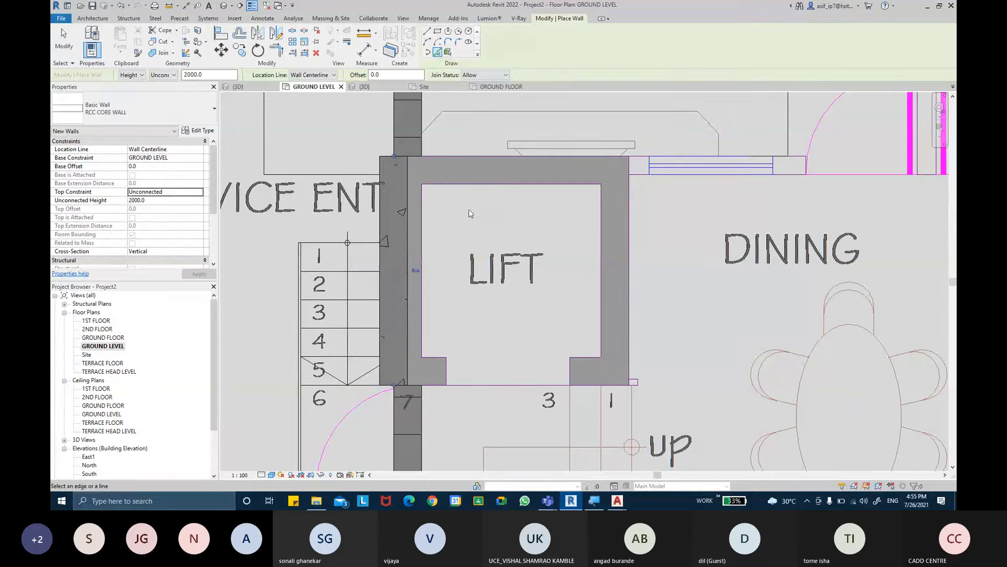
pyautogui.hotkey('ctrl', 'z')
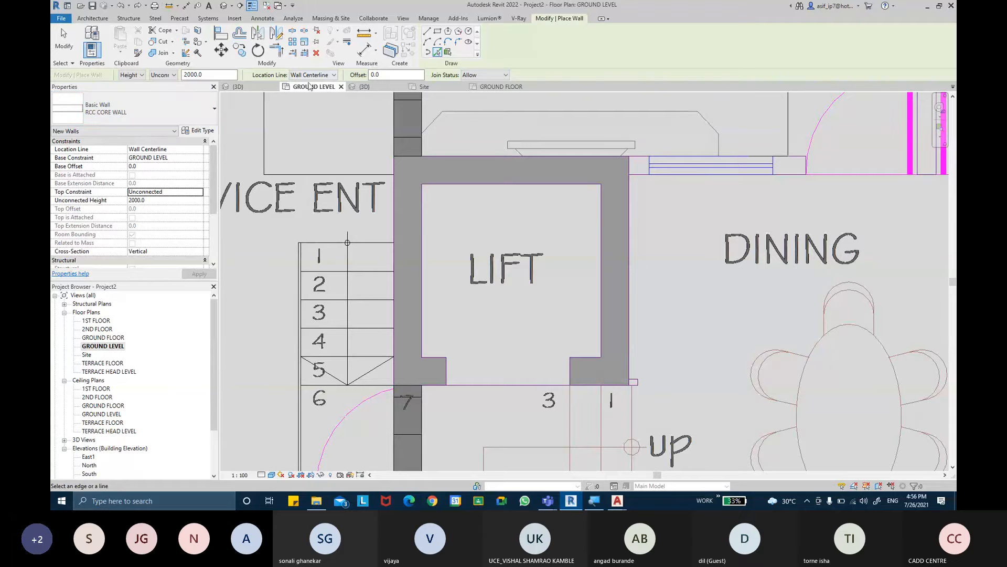
pyautogui.click(313, 76)
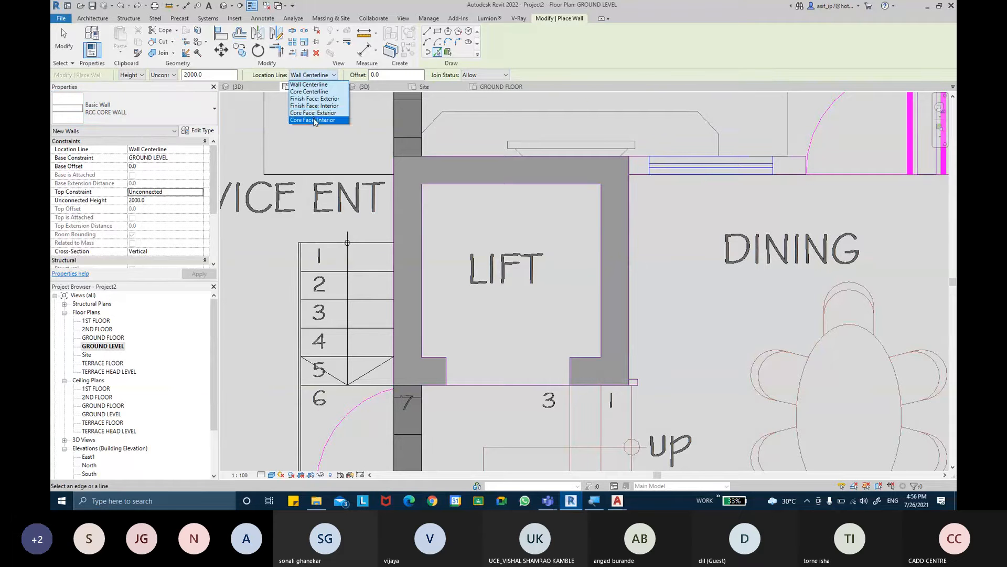
pyautogui.click(331, 120)
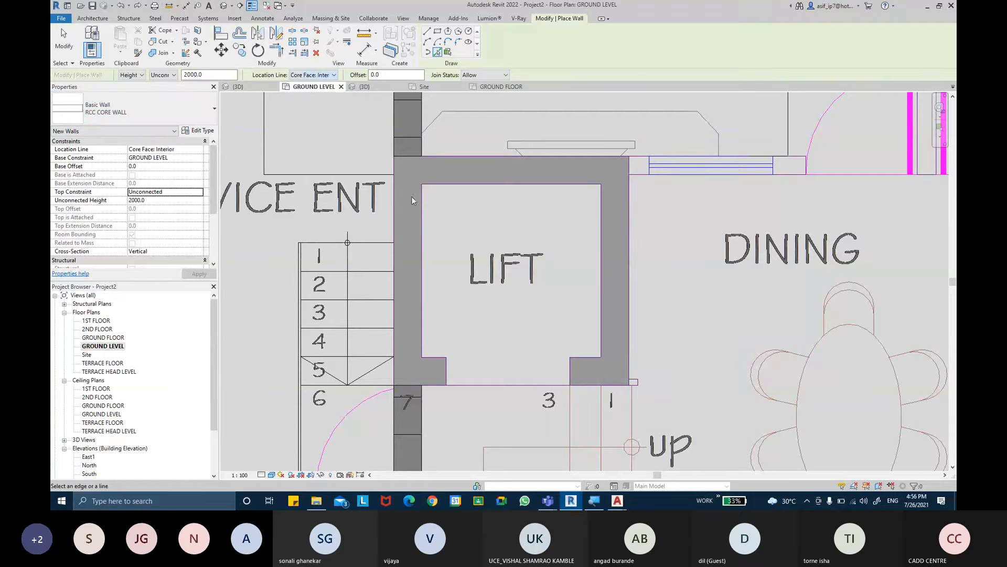
pyautogui.click(421, 239)
pyautogui.click(474, 184)
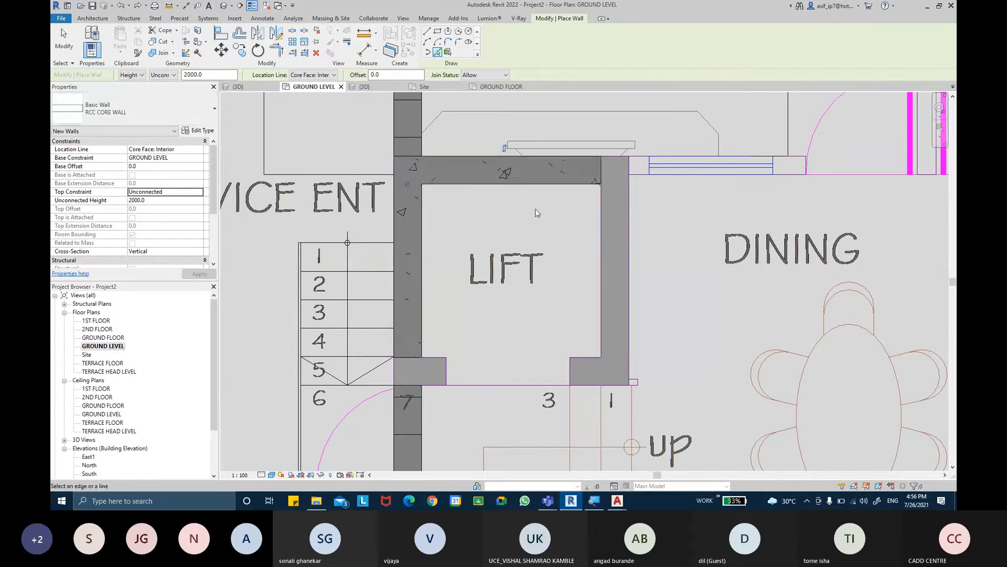
pyautogui.click(603, 250)
pyautogui.click(577, 357)
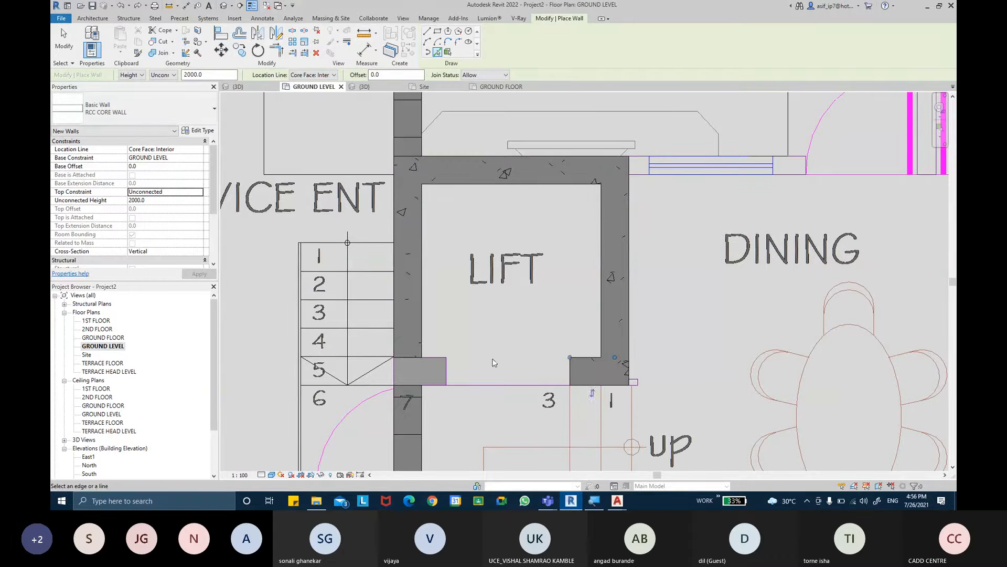
pyautogui.press('Escape')
pyautogui.press('Escape')
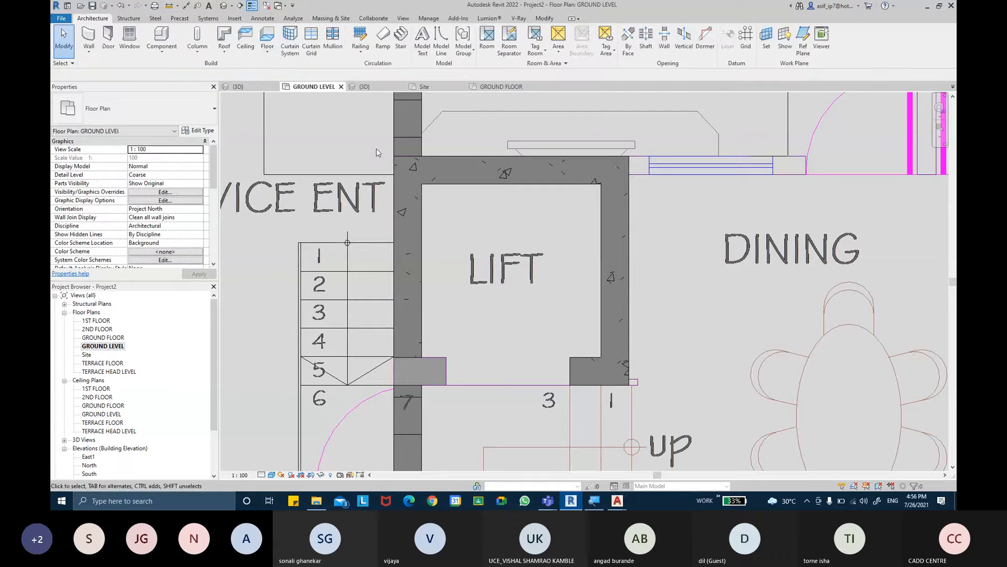
# - Trim/extend the lift's front stub wall to a corner with the side wall beside the service stairs
pyautogui.click(544, 19)
pyautogui.click(277, 50)
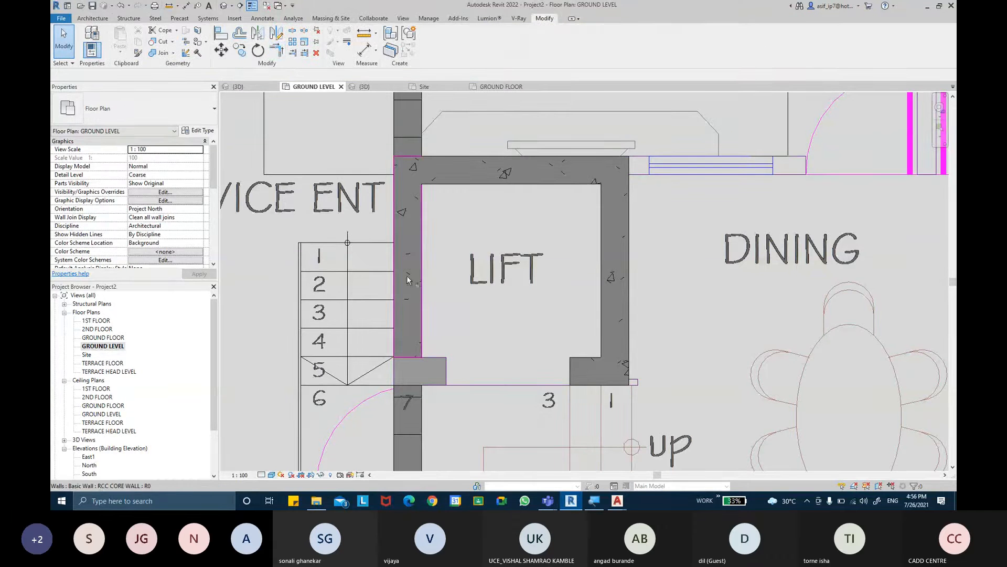
pyautogui.click(577, 367)
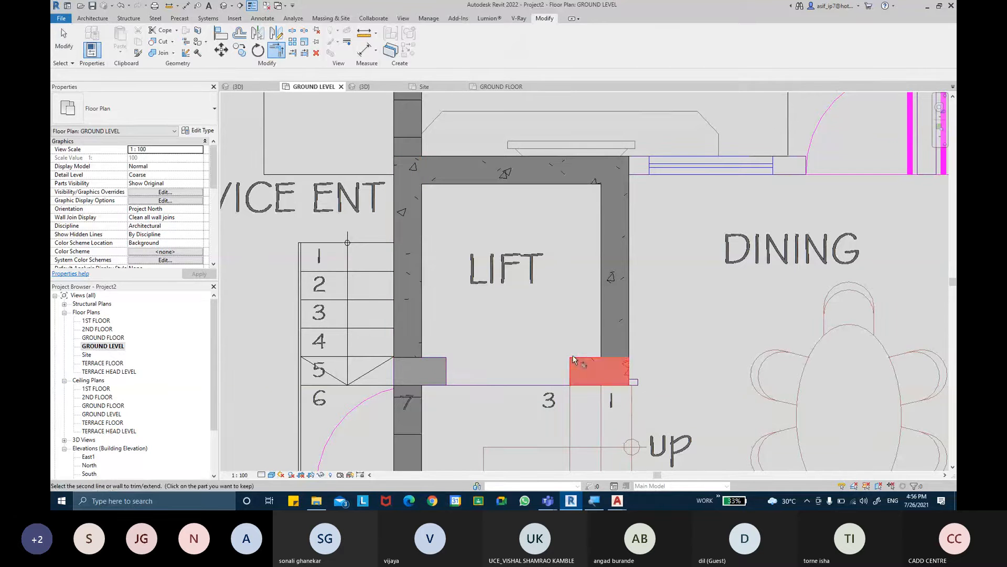
pyautogui.click(410, 306)
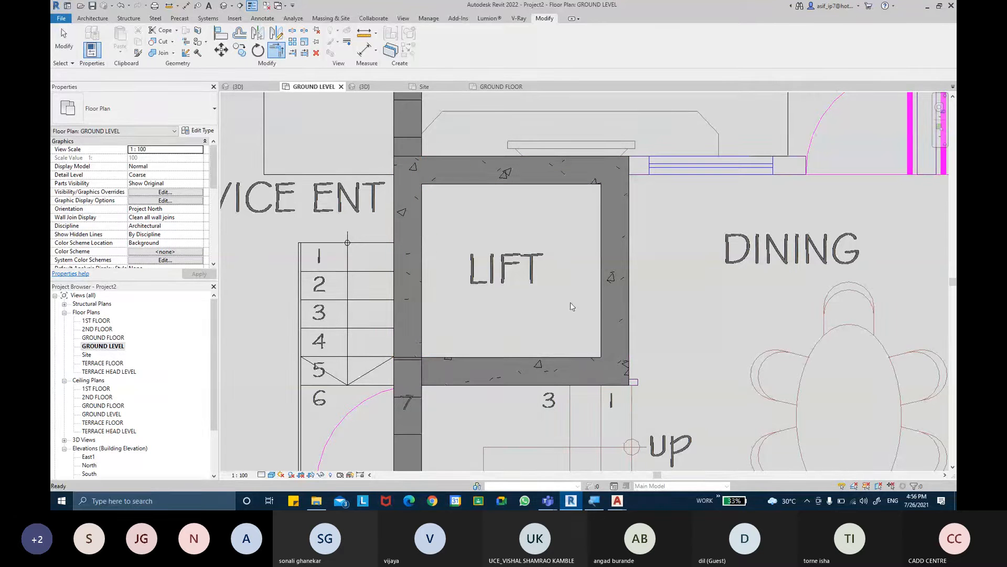
pyautogui.press('Escape')
pyautogui.click(420, 409)
pyautogui.moveTo(435, 402); pyautogui.dragTo(449, 214, button='middle')
pyautogui.scroll(1, 416, 203)
pyautogui.moveTo(406, 181); pyautogui.dragTo(420, 205)
pyautogui.click(505, 219)
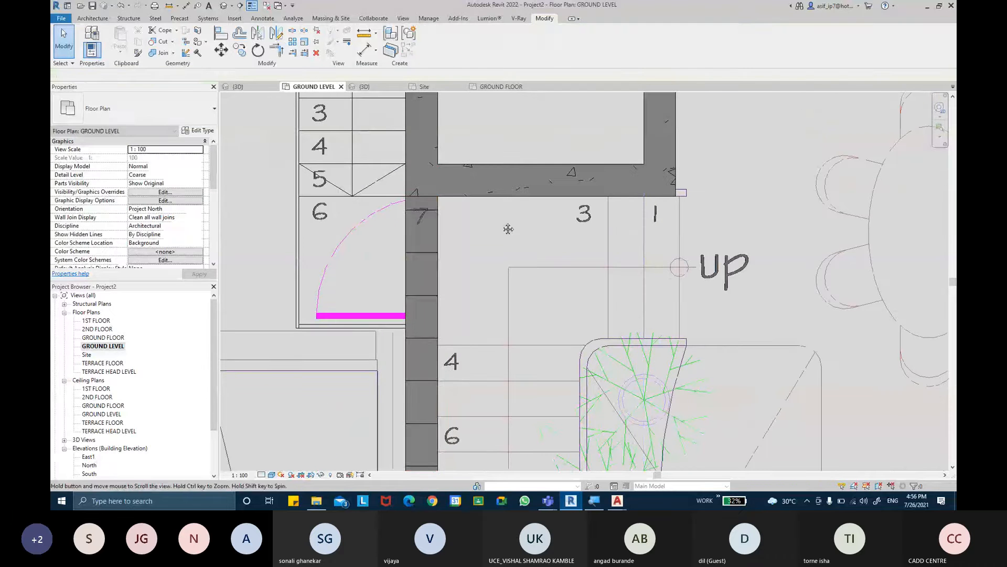
# - In the 3D view, set the top constraint of the four RCC CORE WALL walls around the lift up to level TERRACE FLOOR
pyautogui.moveTo(505, 219); pyautogui.dragTo(494, 298, button='middle')
pyautogui.scroll(-2, 495, 298)
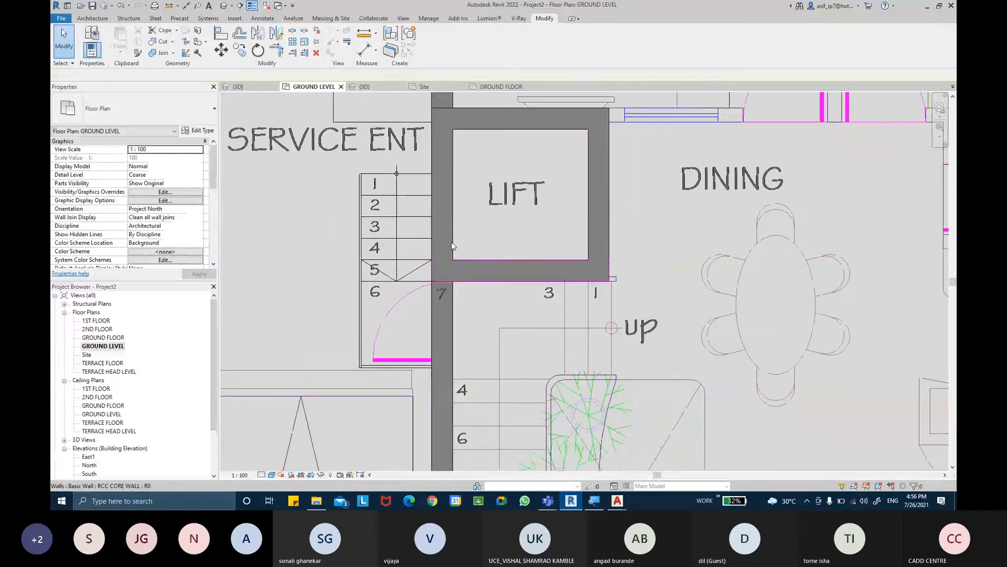
pyautogui.click(224, 6)
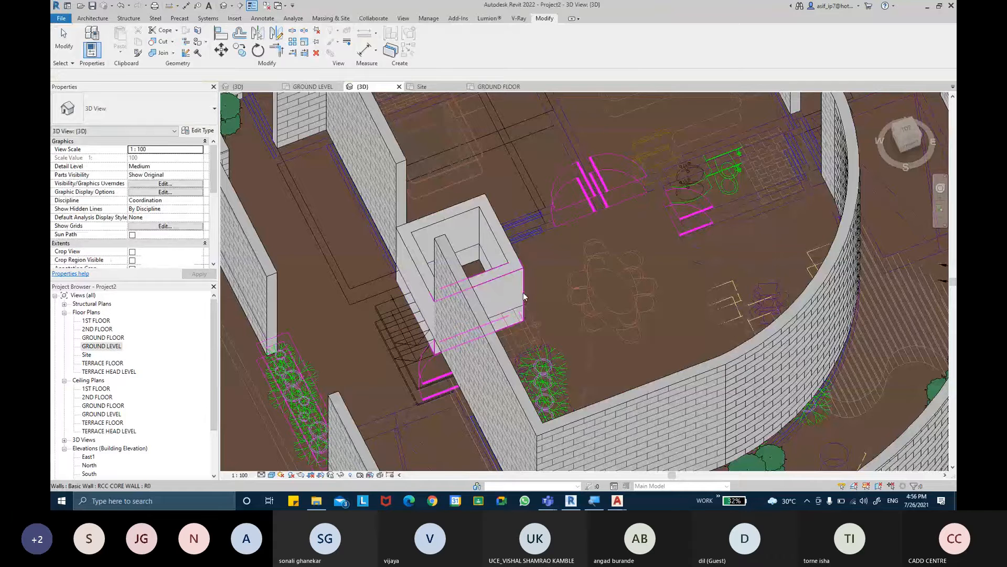
pyautogui.keyDown('shift'); pyautogui.moveTo(524, 295); pyautogui.dragTo(464, 322, button='middle'); pyautogui.keyUp('shift')
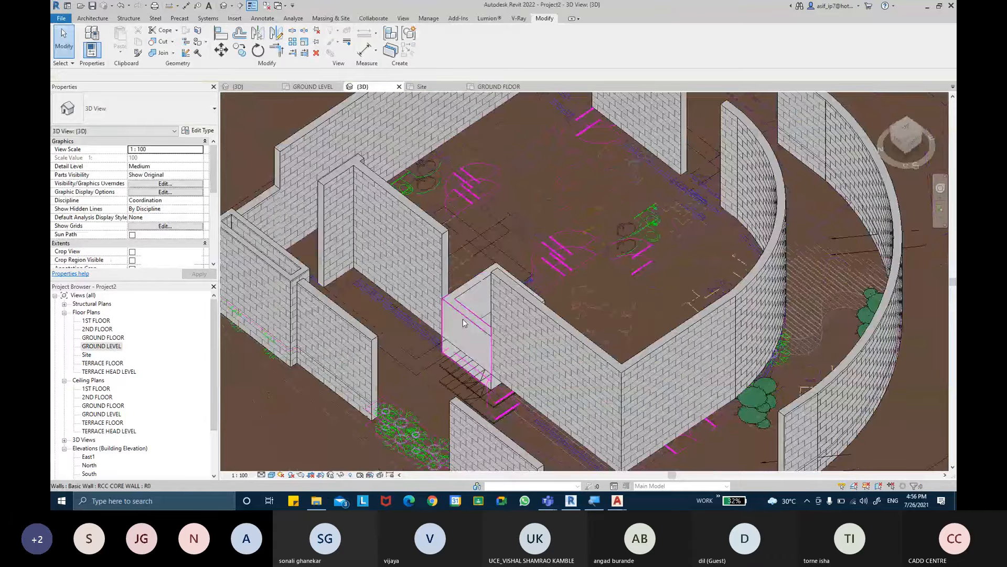
pyautogui.press('Tab')
pyautogui.scroll(3, 469, 311)
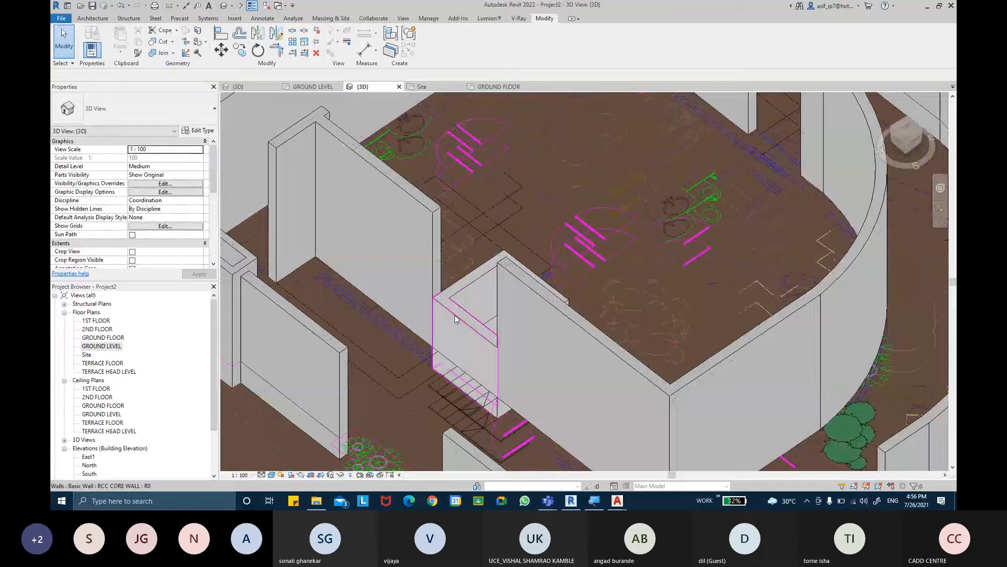
pyautogui.click(455, 318)
pyautogui.keyDown('shift'); pyautogui.moveTo(456, 319); pyautogui.dragTo(506, 335, button='middle'); pyautogui.keyUp('shift')
pyautogui.keyDown('ctrl'); pyautogui.click(548, 325); pyautogui.keyUp('ctrl')
pyautogui.keyDown('ctrl'); pyautogui.click(534, 362); pyautogui.keyUp('ctrl')
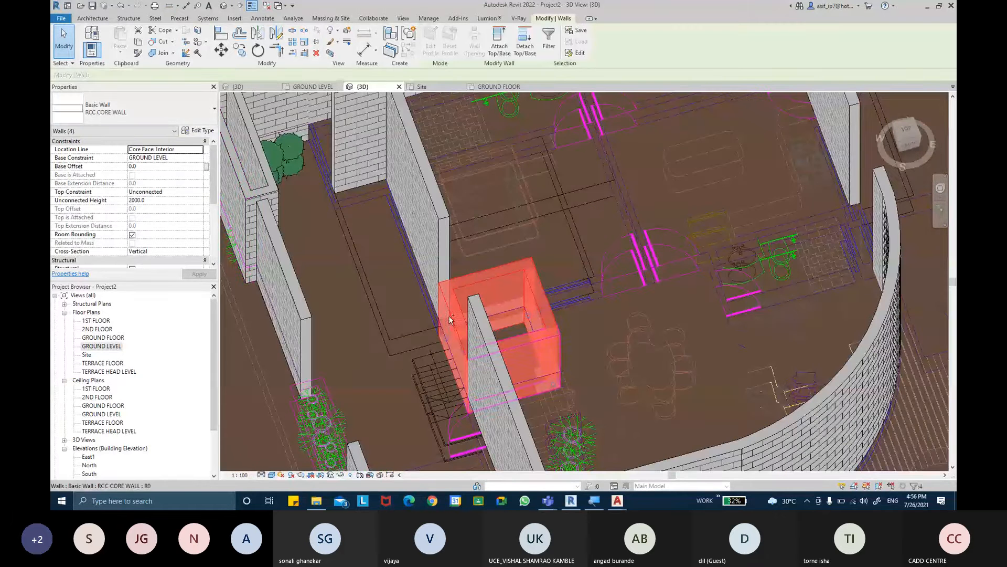
pyautogui.click(199, 193)
pyautogui.click(198, 192)
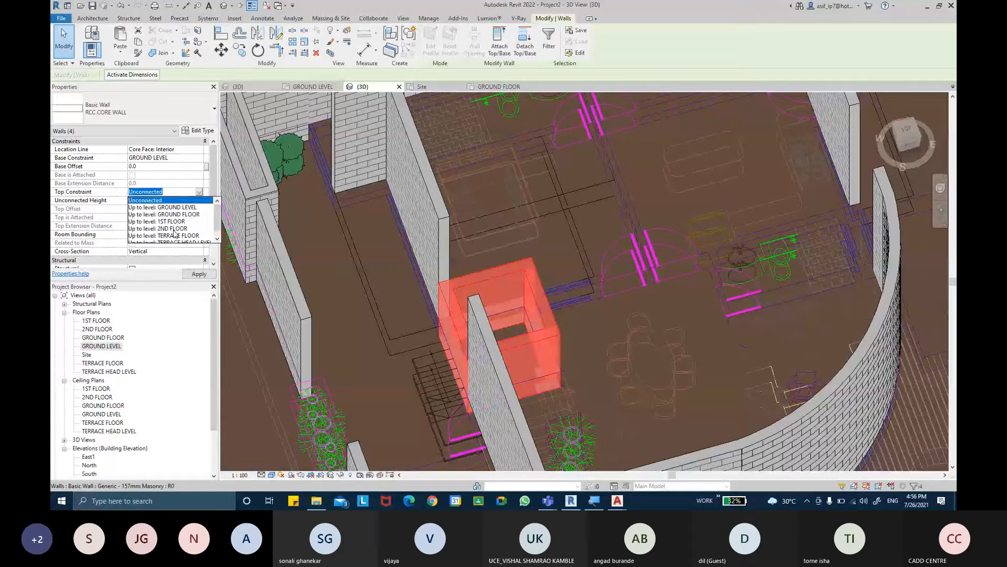
pyautogui.click(175, 235)
pyautogui.click(199, 273)
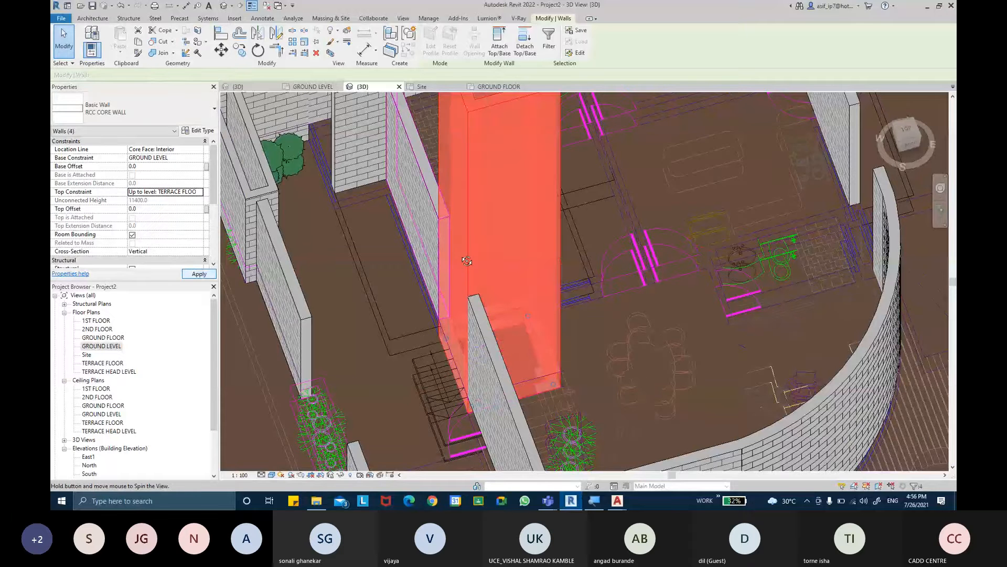
pyautogui.keyDown('shift'); pyautogui.moveTo(467, 261); pyautogui.dragTo(569, 310, button='middle'); pyautogui.keyUp('shift')
pyautogui.press('Escape')
pyautogui.scroll(-2, 492, 237)
pyautogui.keyDown('shift'); pyautogui.moveTo(569, 309); pyautogui.dragTo(604, 252, button='middle'); pyautogui.keyUp('shift')
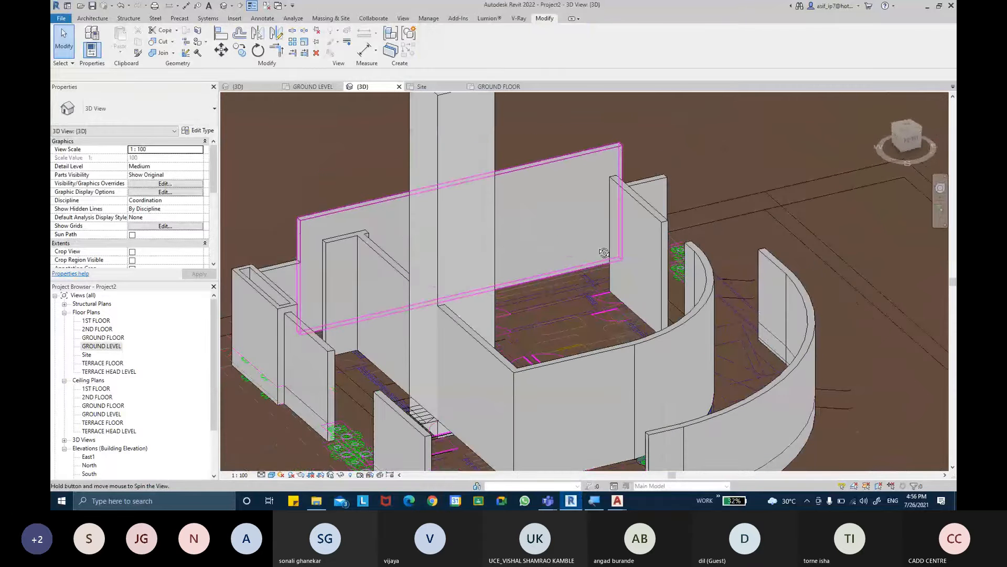
# - Open the GROUND FLOOR floor plan showing the rooms of the house
pyautogui.doubleClick(103, 337)
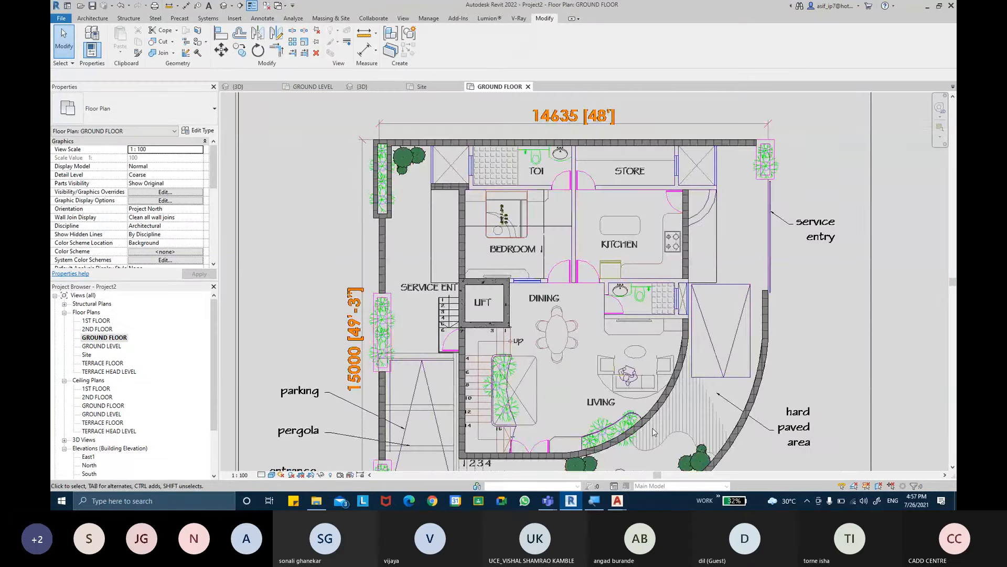
pyautogui.scroll(-1, 651, 427)
pyautogui.moveTo(651, 427); pyautogui.dragTo(658, 339, button='middle')
pyautogui.moveTo(590, 262); pyautogui.dragTo(592, 274, button='middle')
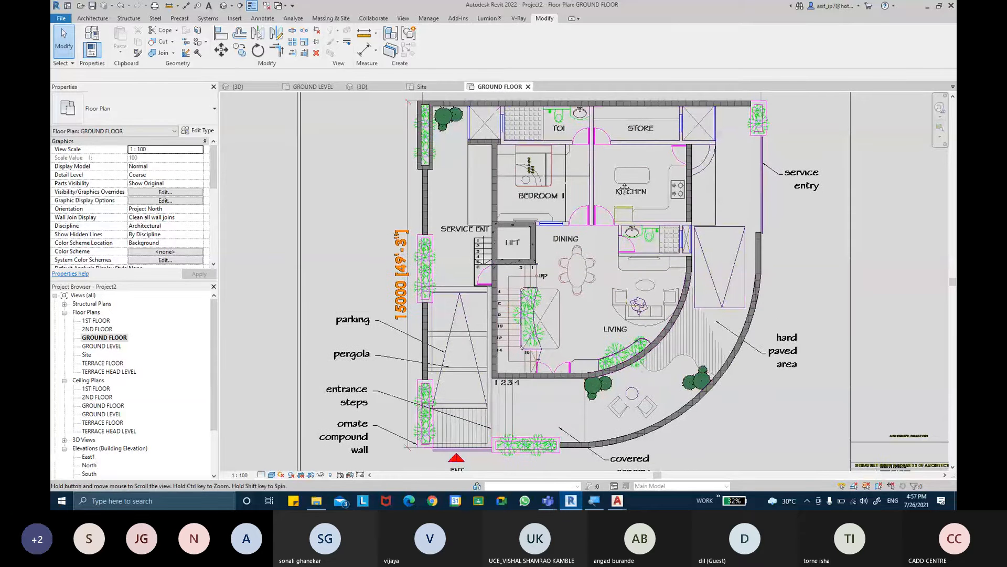
pyautogui.moveTo(531, 145); pyautogui.dragTo(529, 172, button='middle')
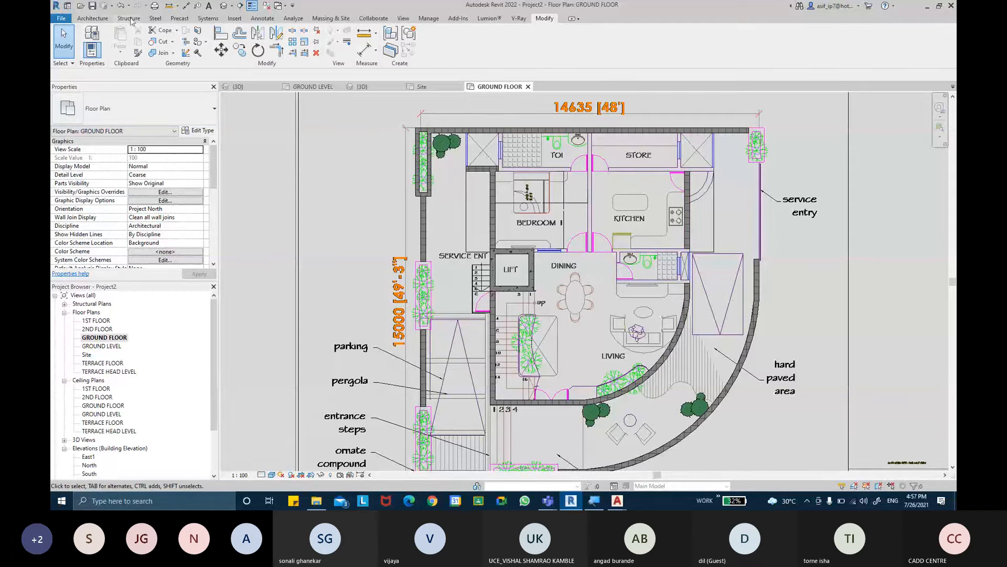
# - Start a wall with the Generic - 90mm Brick type and duplicate that type as 150MM BRICK WALLS
pyautogui.click(94, 19)
pyautogui.click(88, 50)
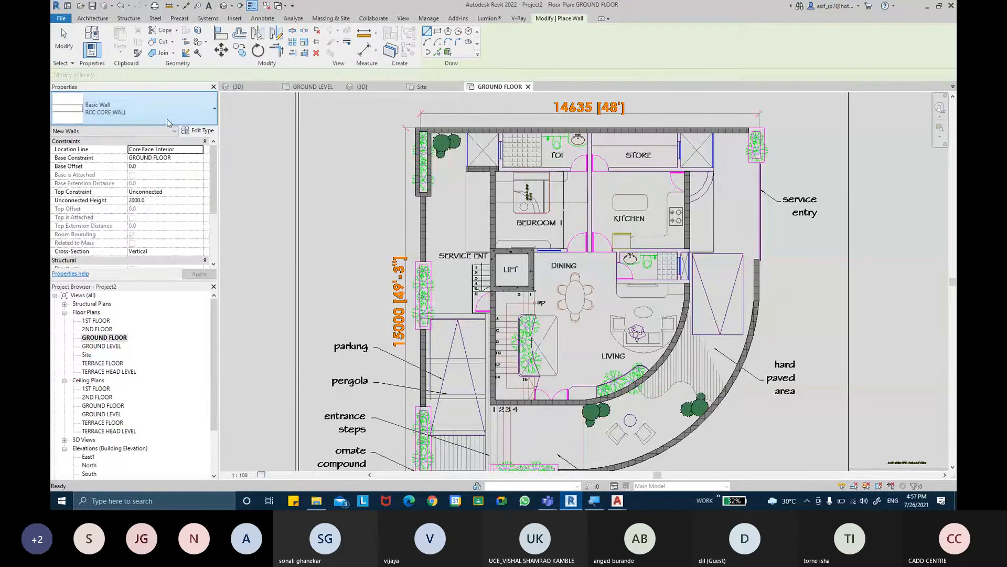
pyautogui.click(134, 109)
pyautogui.scroll(3, 126, 210)
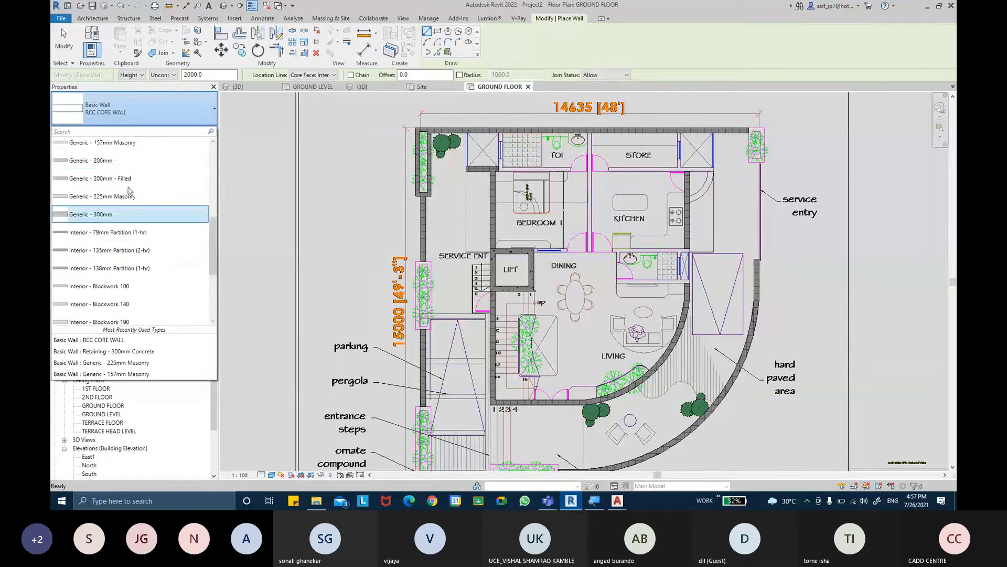
pyautogui.scroll(2, 142, 193)
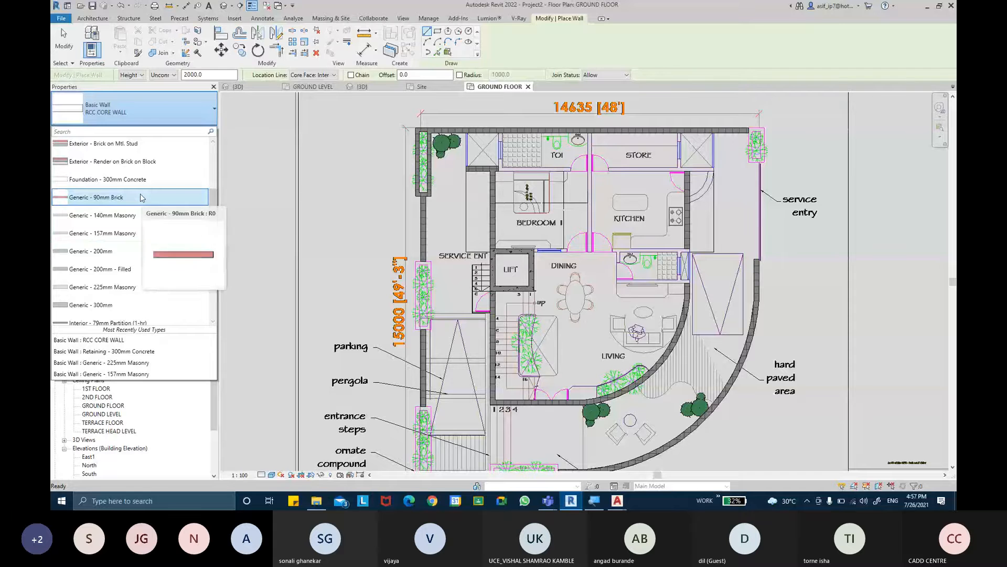
pyautogui.click(141, 198)
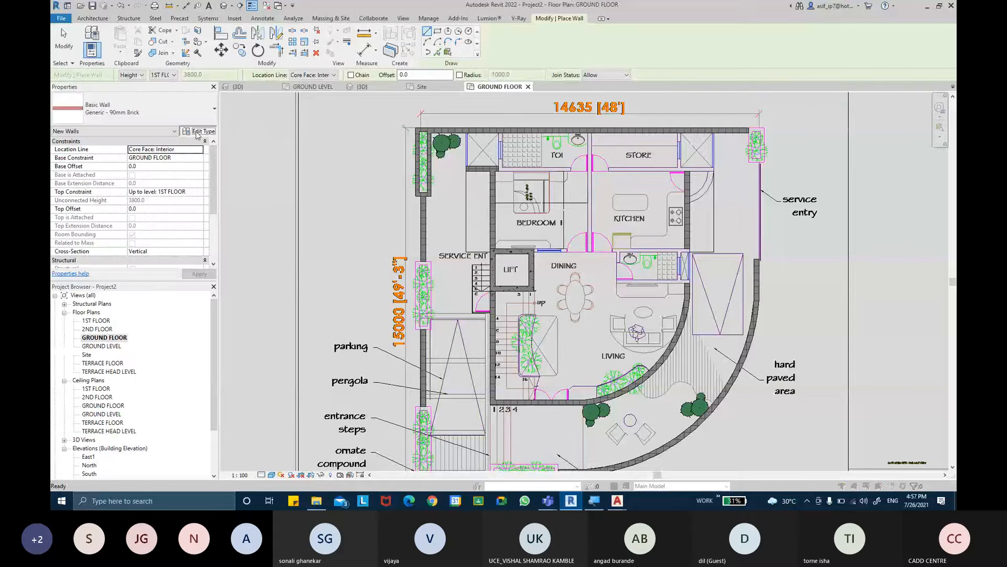
pyautogui.click(706, 109)
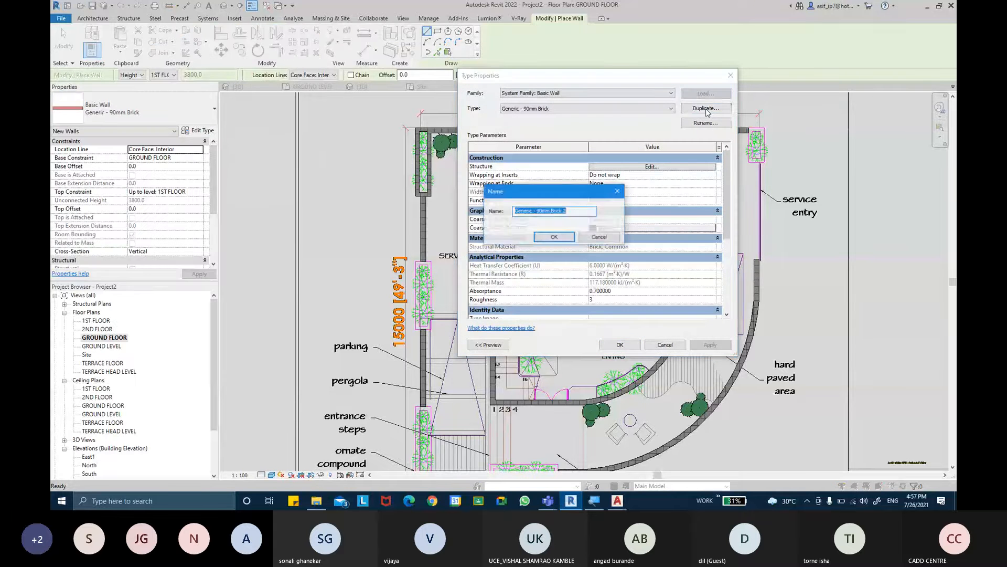
pyautogui.write('150')
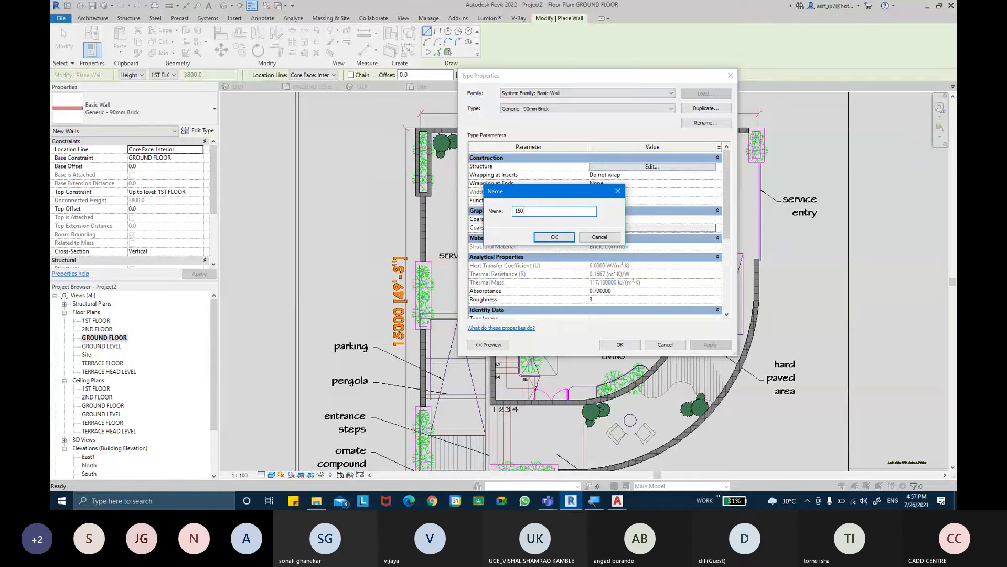
pyautogui.write('MM ')
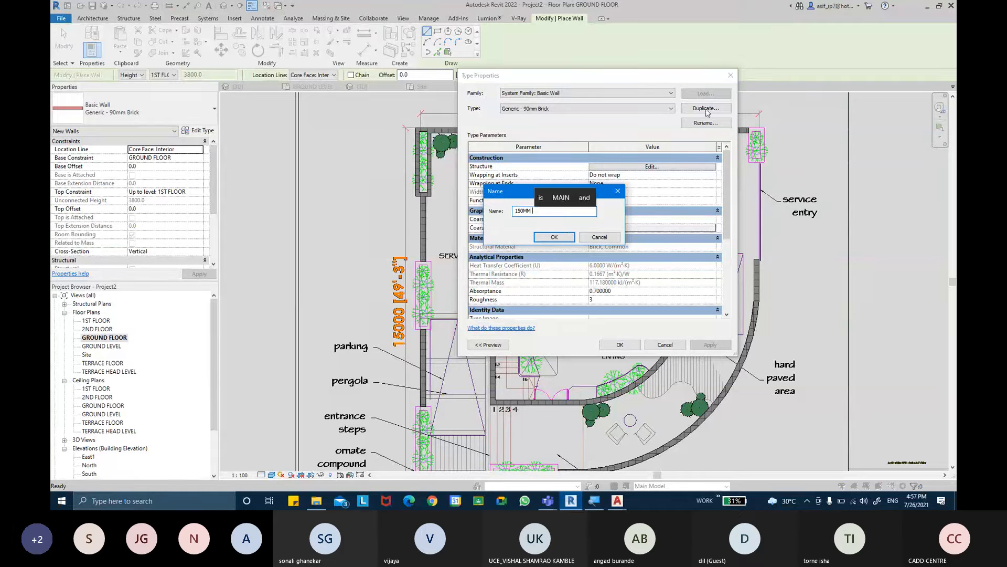
pyautogui.write('BRICK WALLS')
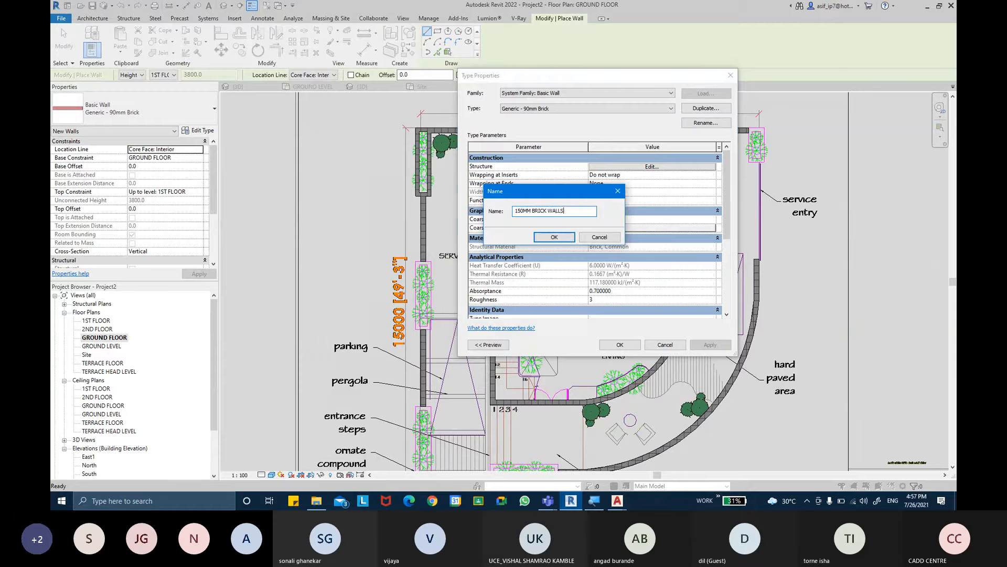
pyautogui.press('Return')
# - Set the 150MM BRICK WALLS function to Interior and its structure layer to 150 mm thick, and accept the type properties
pyautogui.click(712, 202)
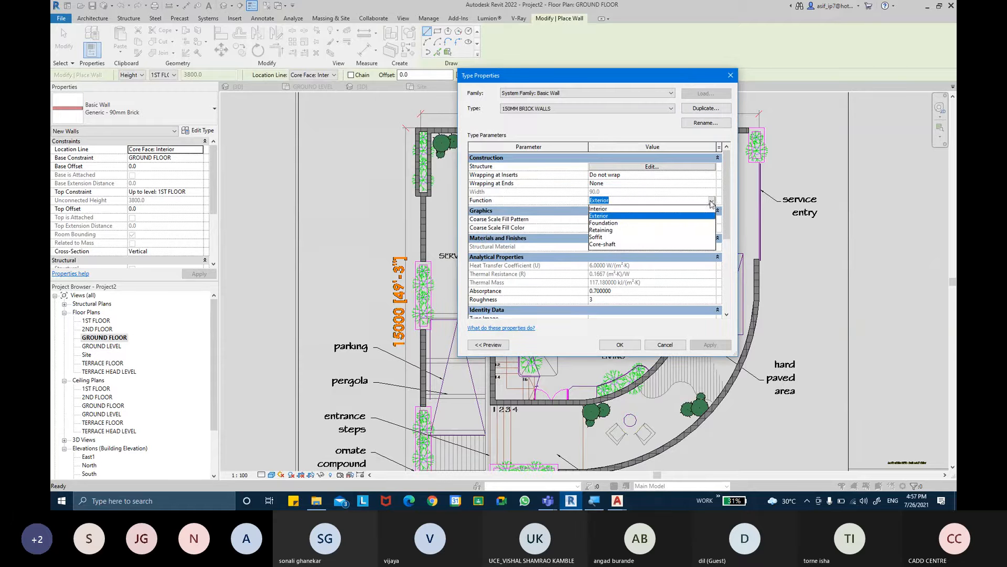
pyautogui.click(611, 215)
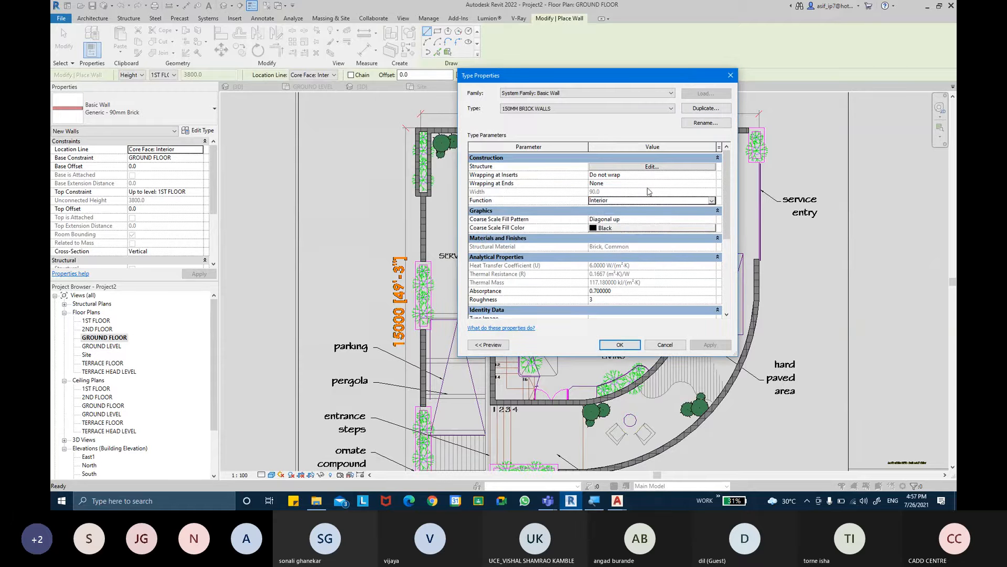
pyautogui.click(652, 166)
pyautogui.click(604, 172)
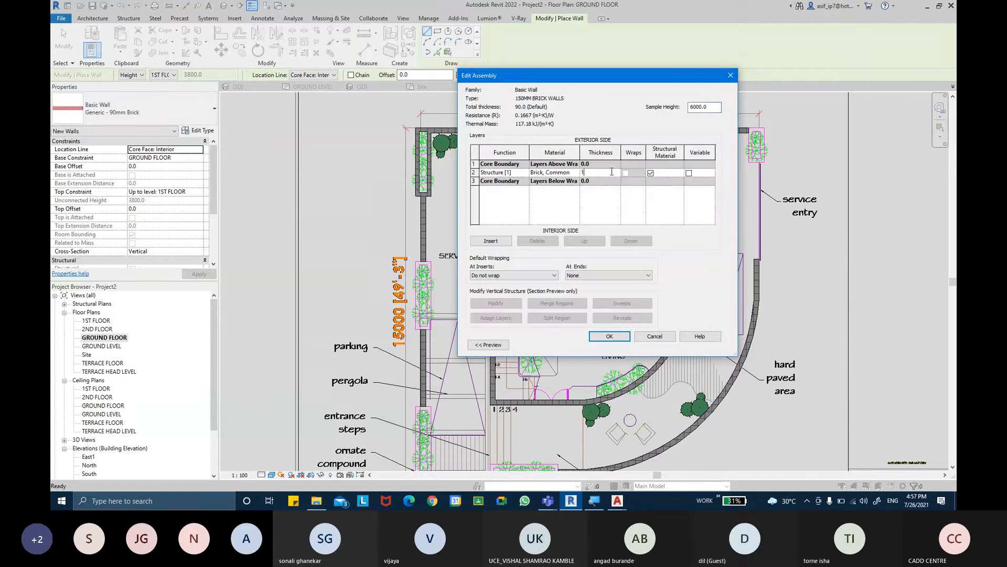
pyautogui.click(609, 336)
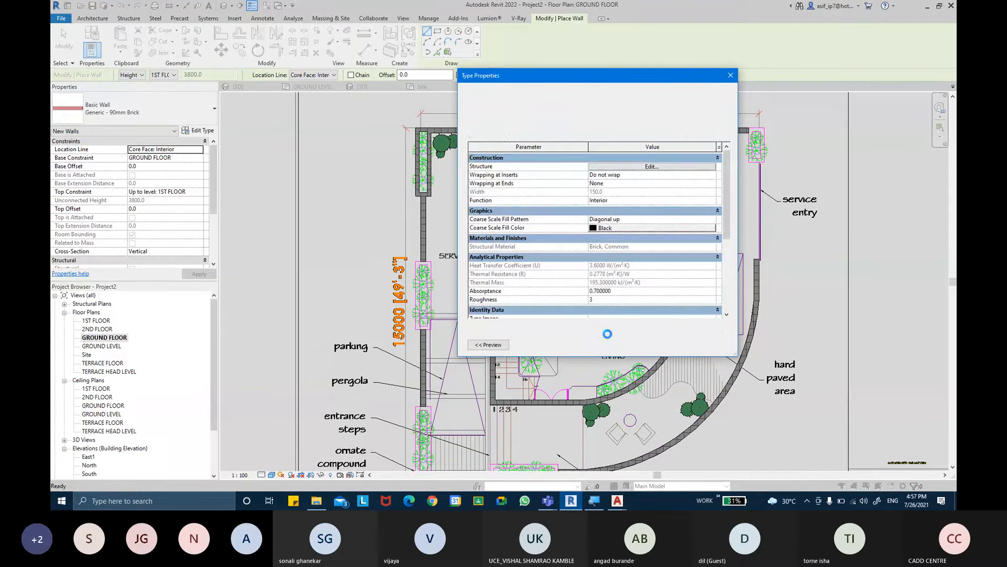
pyautogui.click(617, 341)
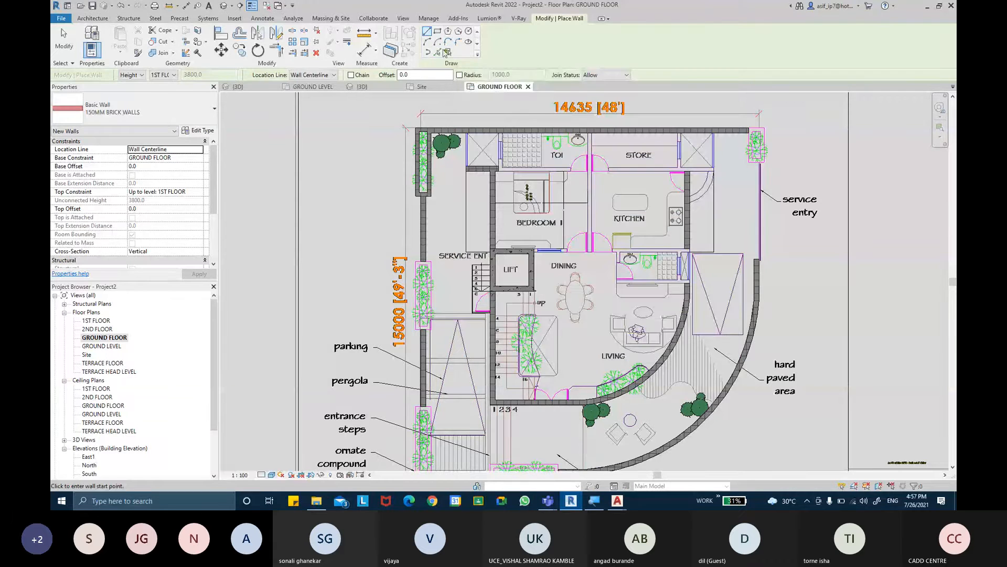
# - Using Pick Lines with location line Core Face: Interior, create brick walls between Bedroom 1 and the kitchen and between Bedroom 1 and its toilet
pyautogui.click(438, 52)
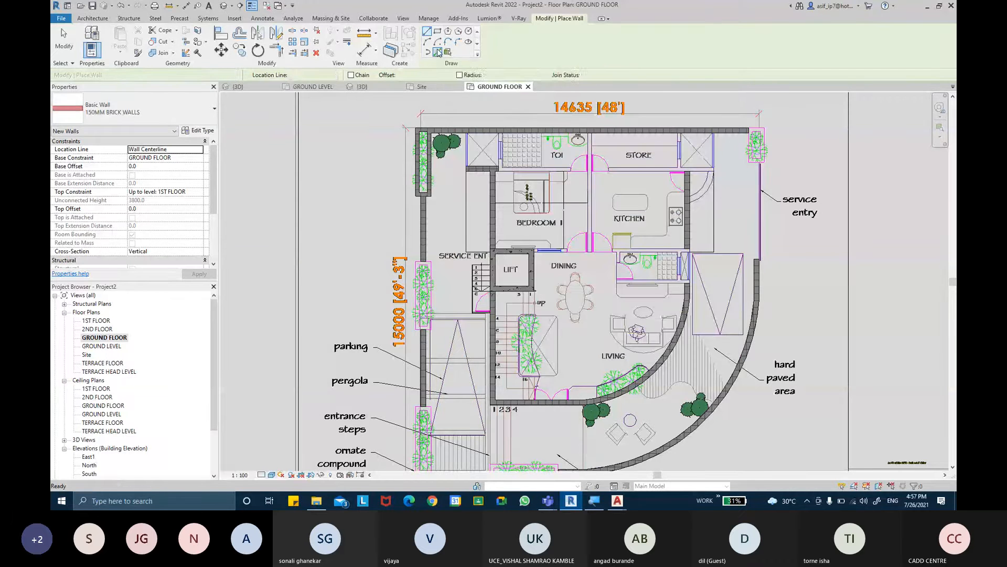
pyautogui.click(330, 77)
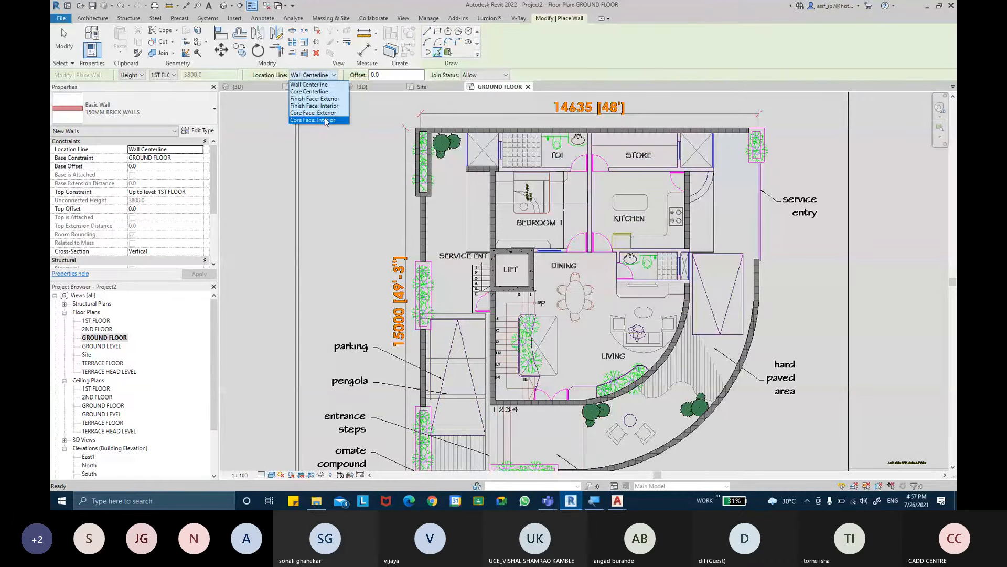
pyautogui.click(325, 120)
pyautogui.scroll(3, 590, 169)
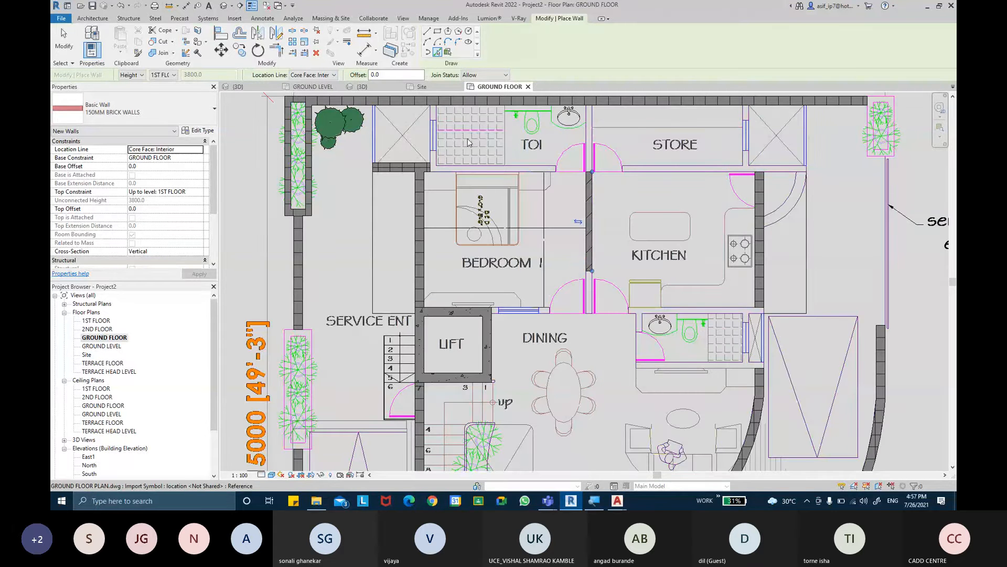
pyautogui.click(472, 171)
pyautogui.scroll(3, 468, 167)
pyautogui.moveTo(589, 182); pyautogui.dragTo(530, 218, button='middle')
pyautogui.moveTo(489, 161); pyautogui.dragTo(512, 252, button='middle')
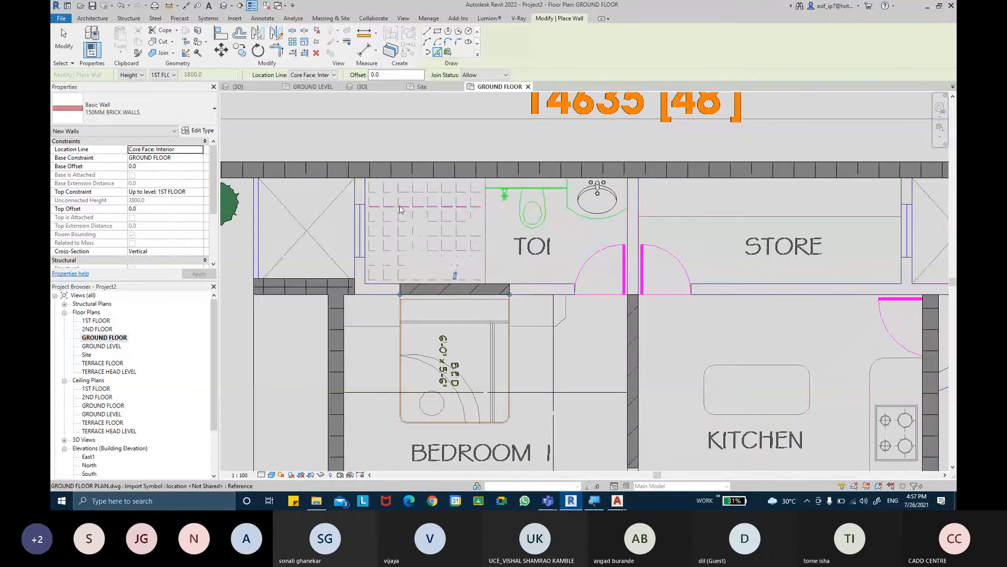
# - Create brick walls from the short lines beside the toilet and store windows and from the line between the store and the kitchen
pyautogui.moveTo(716, 246); pyautogui.dragTo(570, 244, button='middle')
pyautogui.click(752, 198)
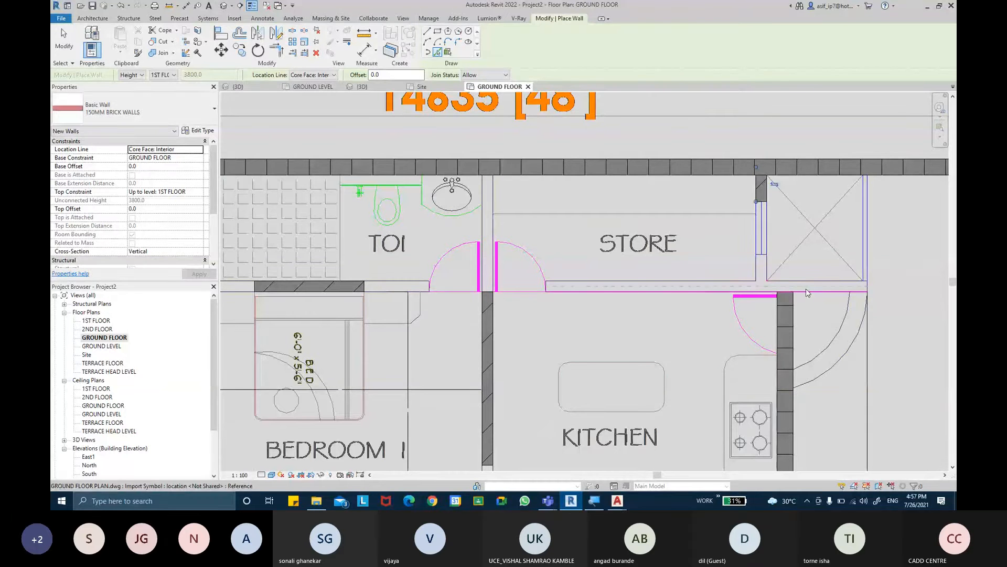
pyautogui.click(703, 289)
pyautogui.moveTo(653, 332); pyautogui.dragTo(677, 286, button='middle')
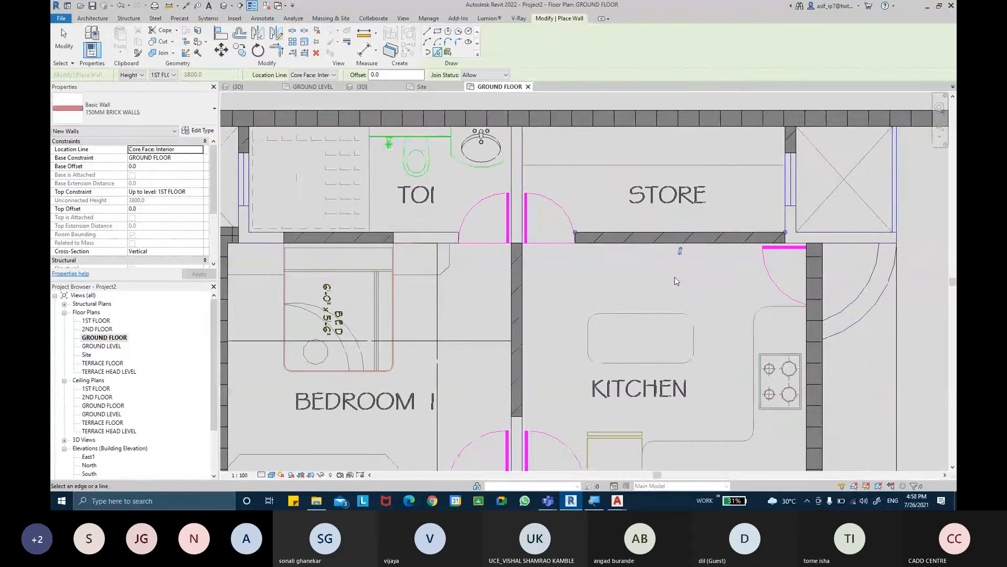
# - Create brick walls from the line between the kitchen and the dining-side toilet and the line between Bedroom 1 and the dining area
pyautogui.scroll(-1, 677, 285)
pyautogui.moveTo(673, 383); pyautogui.dragTo(685, 275, button='middle')
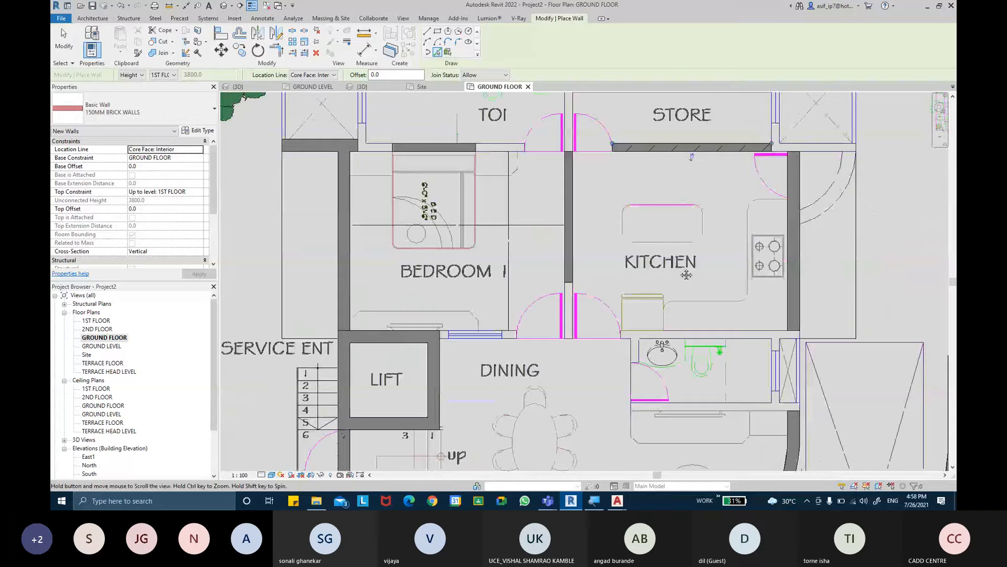
pyautogui.click(692, 338)
pyautogui.click(512, 337)
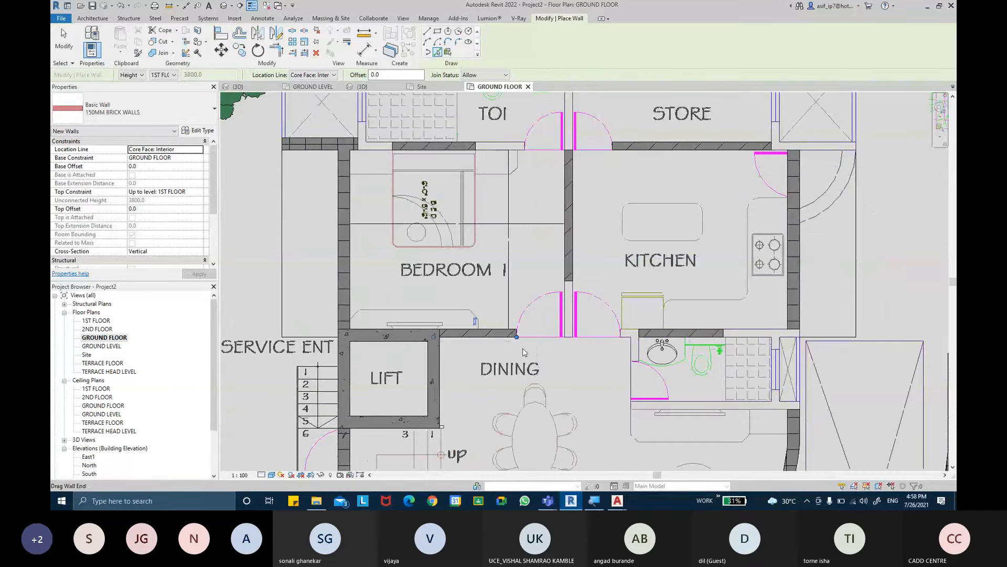
pyautogui.moveTo(543, 355); pyautogui.dragTo(533, 186, button='middle')
pyautogui.moveTo(556, 256); pyautogui.dragTo(554, 278, button='middle')
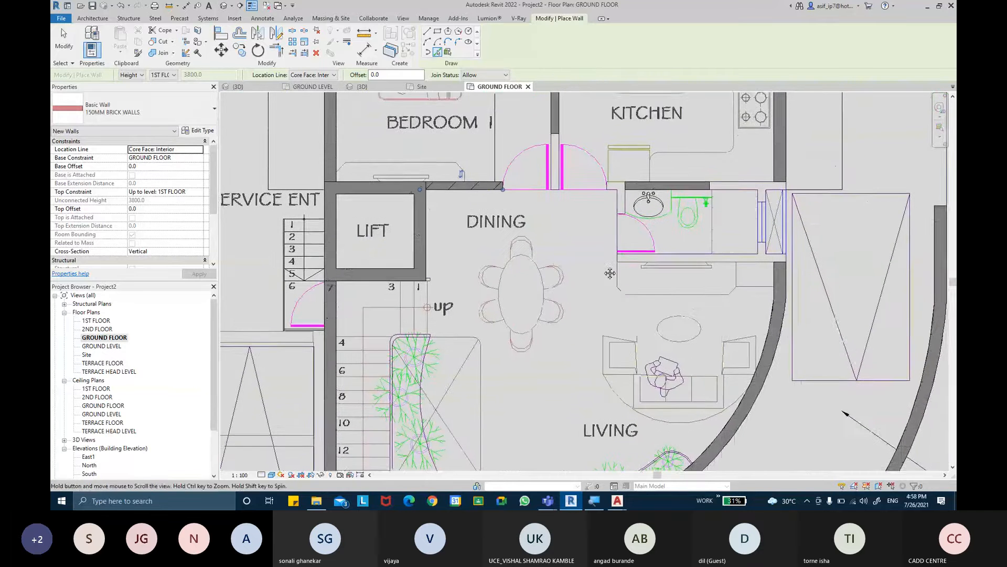
# - Create a brick wall between the dining-side toilet and the living room and a short stub beside that toilet's window
pyautogui.click(636, 260)
pyautogui.scroll(1, 761, 202)
pyautogui.click(757, 196)
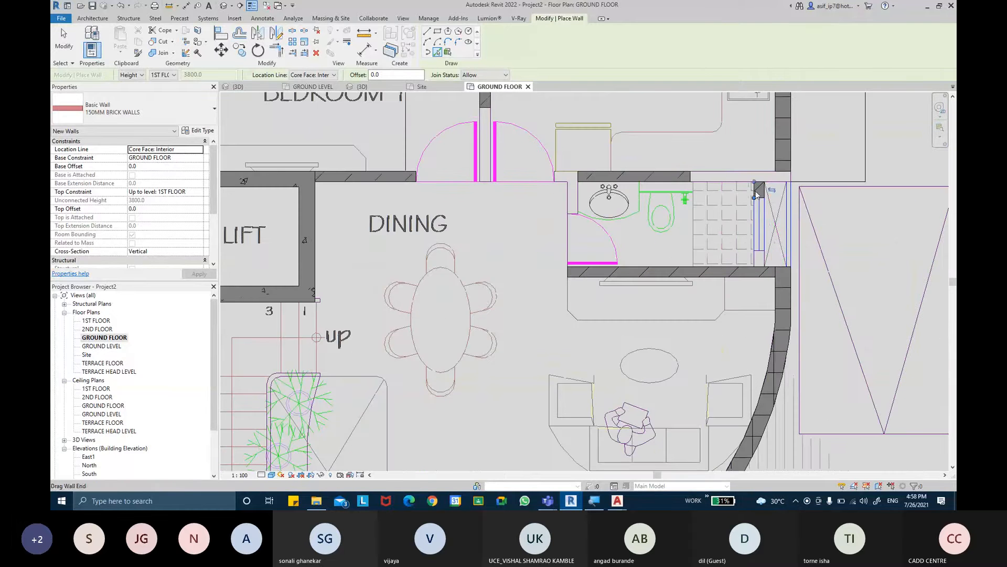
pyautogui.moveTo(721, 215); pyautogui.dragTo(698, 242, button='middle')
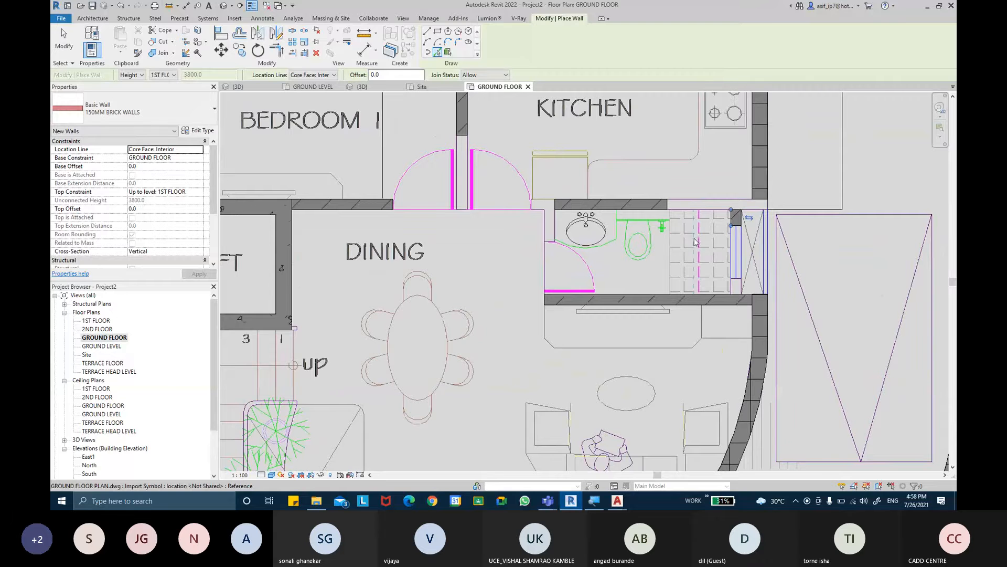
# - Extend the wall between Bedroom 1 and the dining area past both doors to meet the kitchen-side wall of the toilet
pyautogui.press('Escape')
pyautogui.press('Escape')
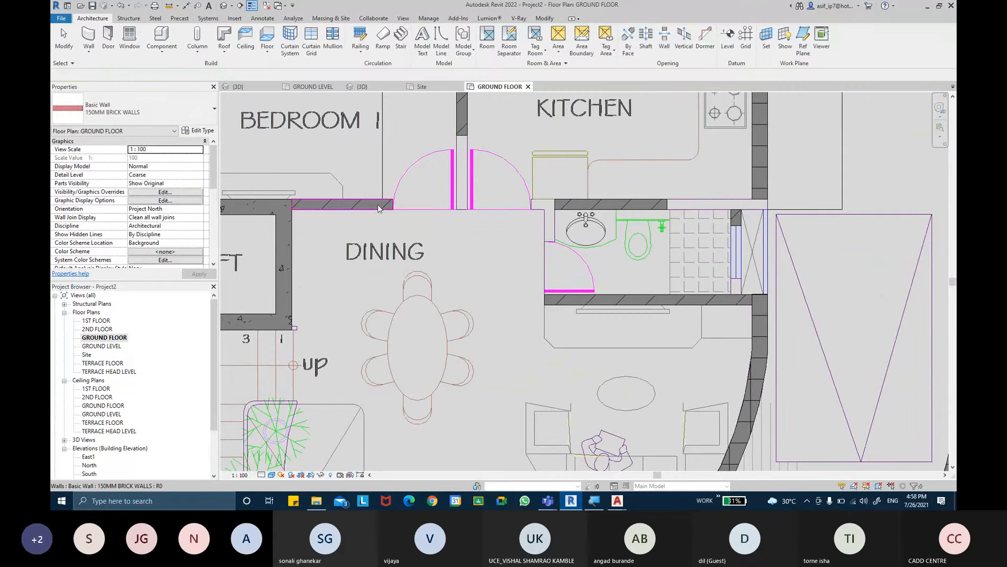
pyautogui.click(362, 205)
pyautogui.moveTo(393, 210); pyautogui.dragTo(541, 209)
pyautogui.scroll(2, 556, 213)
pyautogui.press('Escape')
pyautogui.click(559, 208)
pyautogui.press('Escape')
pyautogui.moveTo(677, 209); pyautogui.dragTo(626, 207, button='middle')
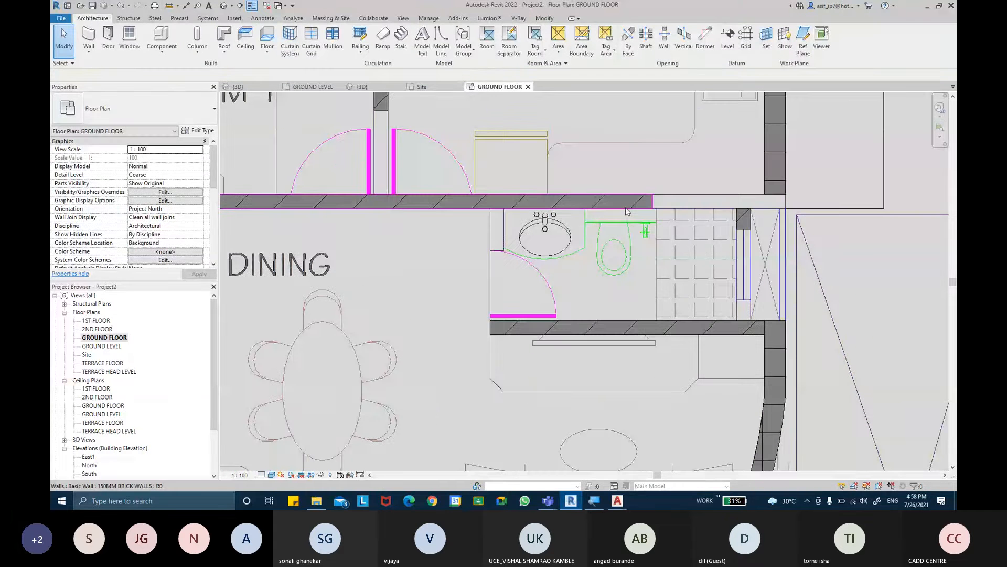
# - Extend the wall between the kitchen and the dining-side toilet to the outer wall
pyautogui.click(628, 209)
pyautogui.moveTo(653, 209); pyautogui.dragTo(785, 209)
pyautogui.press('Escape')
pyautogui.moveTo(716, 241); pyautogui.dragTo(711, 223, button='middle')
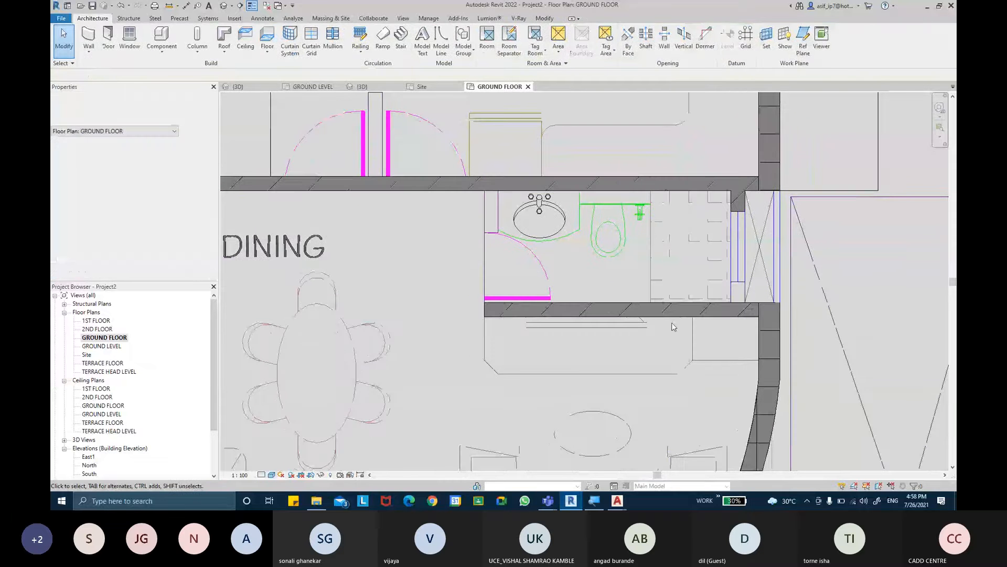
# - Extend the wall stub beside the toilet window across the opening to the wall between the toilet and the living room
pyautogui.click(738, 203)
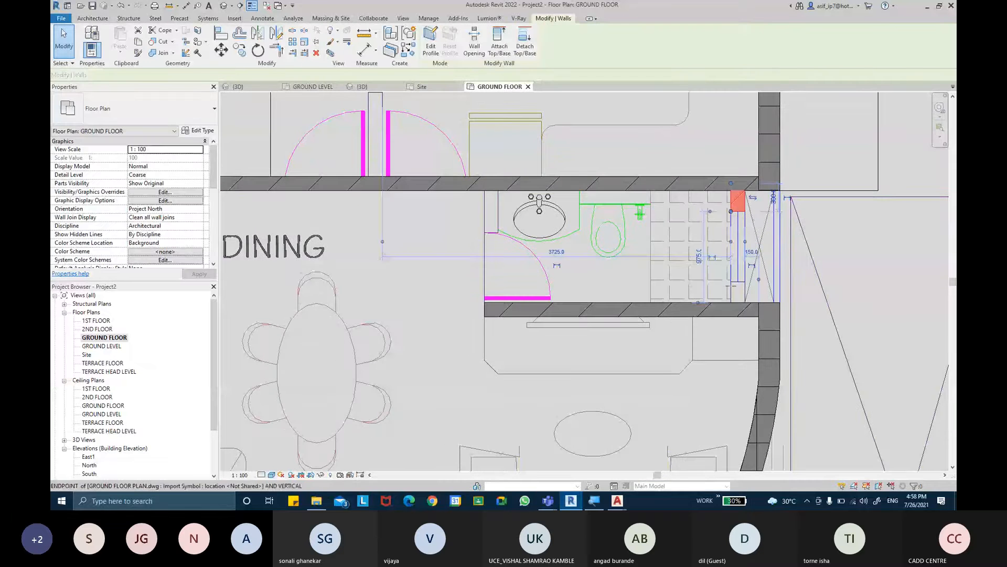
pyautogui.moveTo(739, 211); pyautogui.dragTo(731, 308)
pyautogui.press('Escape')
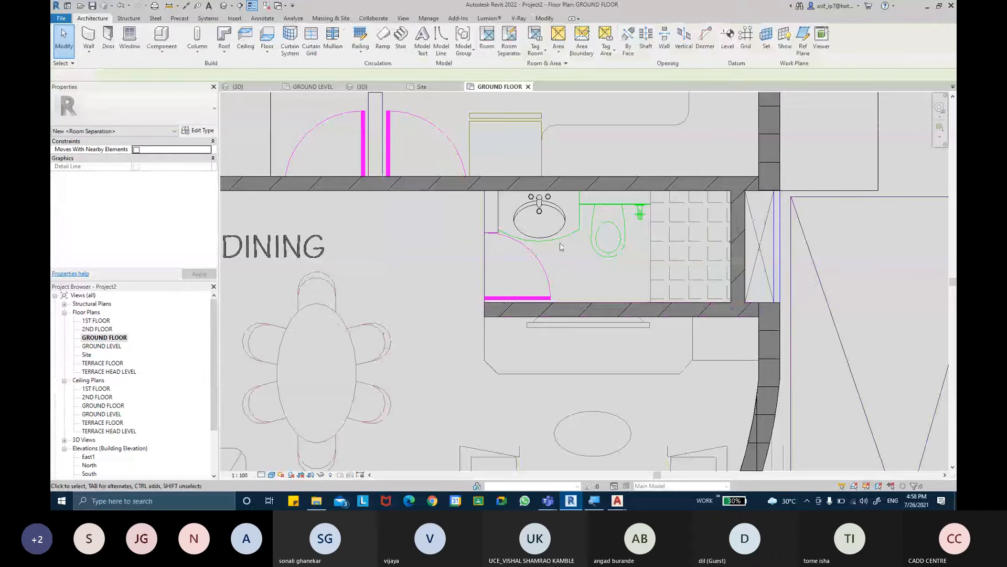
# - Create a brick wall from the short line beside the washbasin and extend it across the toilet door to the living-room-side wall
pyautogui.press('w')
pyautogui.press('a')
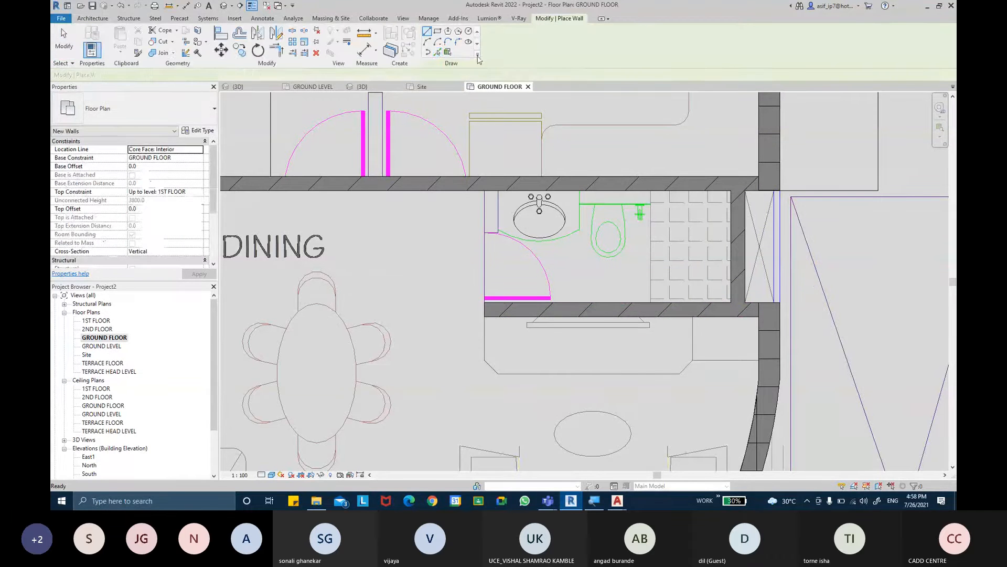
pyautogui.click(498, 206)
pyautogui.press('Escape')
pyautogui.click(498, 230)
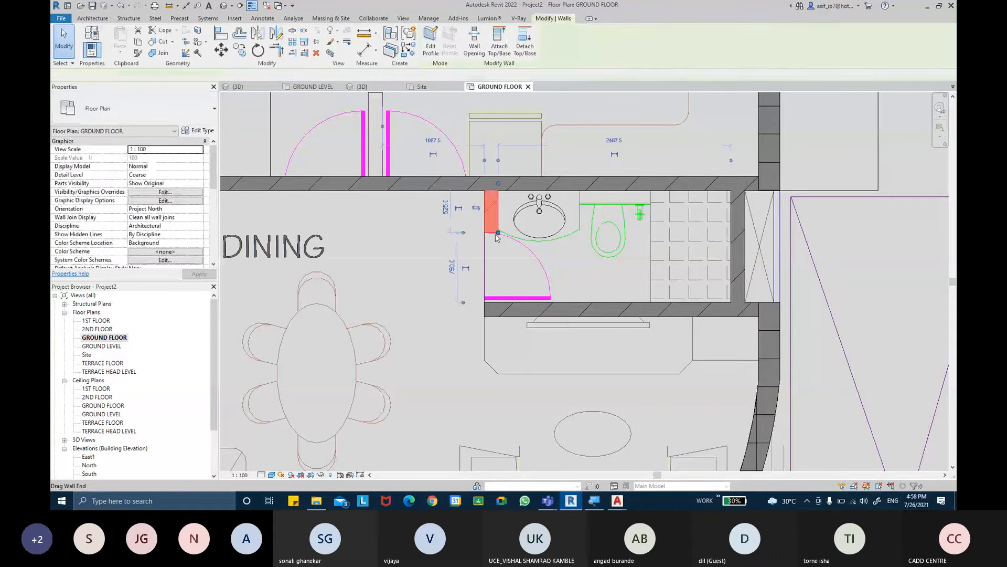
pyautogui.moveTo(498, 233); pyautogui.dragTo(499, 303)
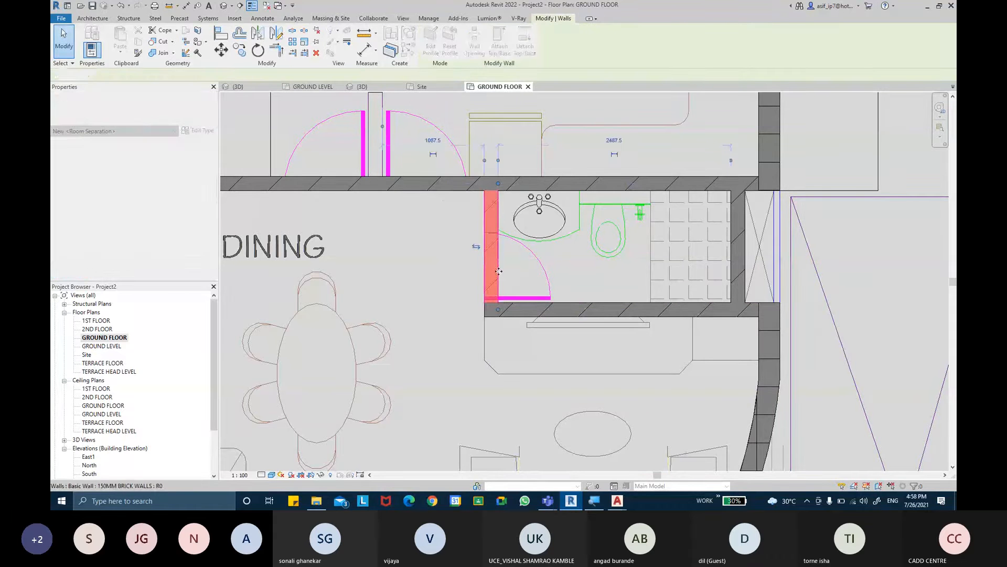
pyautogui.click(530, 278)
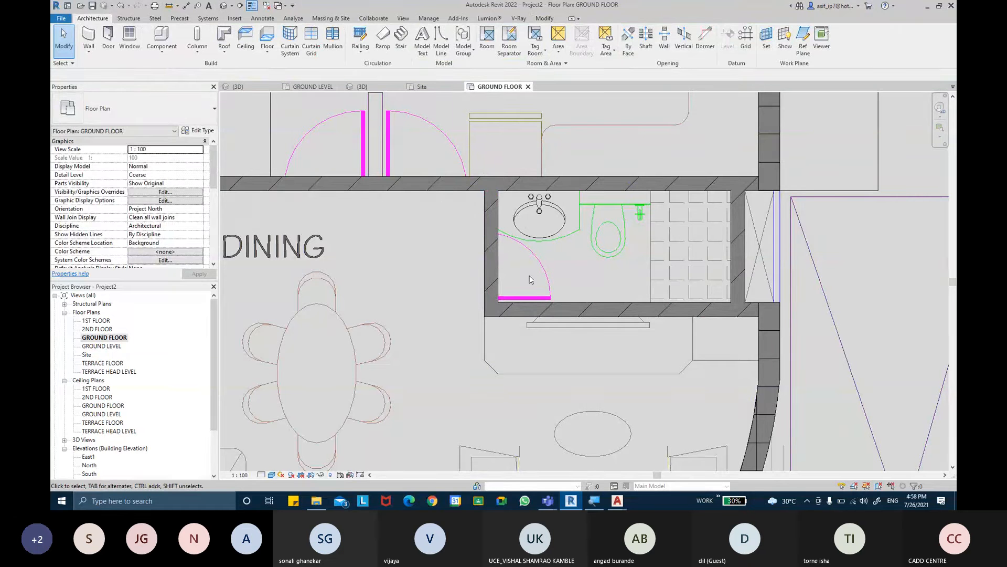
# - Try to split the long wall between the dining area and kitchen at the dining face of the toilet's door-side wall, using Split Element
pyautogui.scroll(-4, 490, 247)
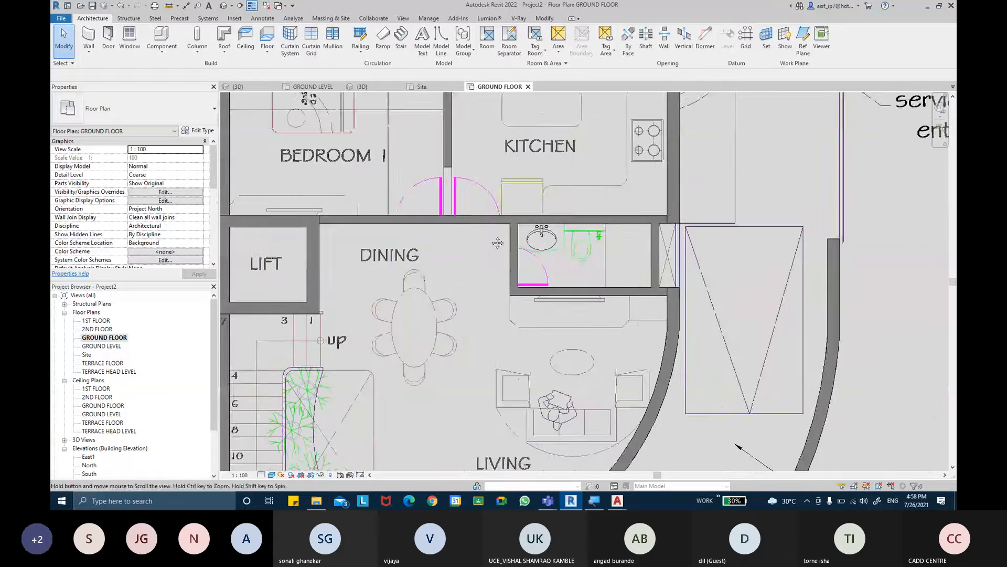
pyautogui.click(528, 241)
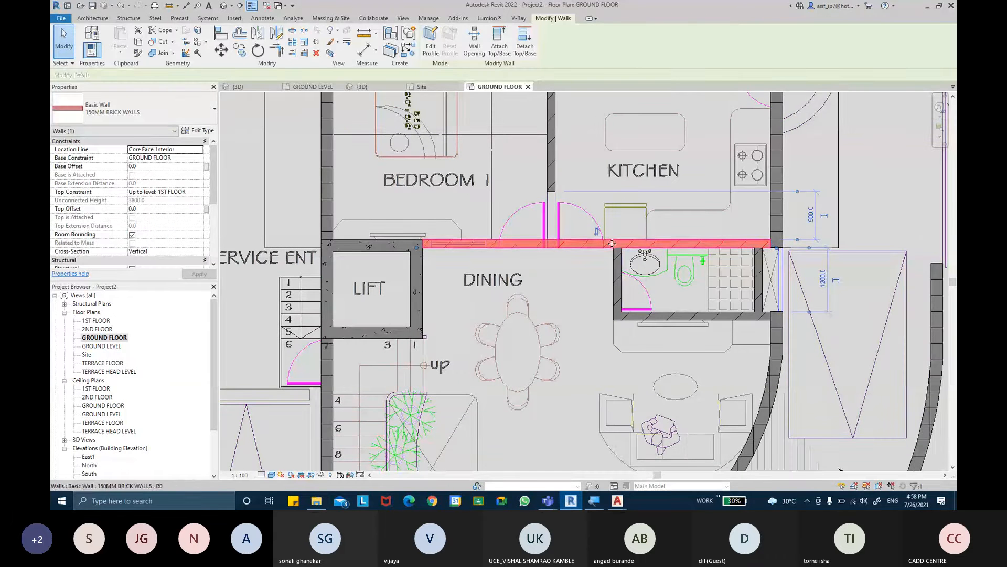
pyautogui.press('Escape')
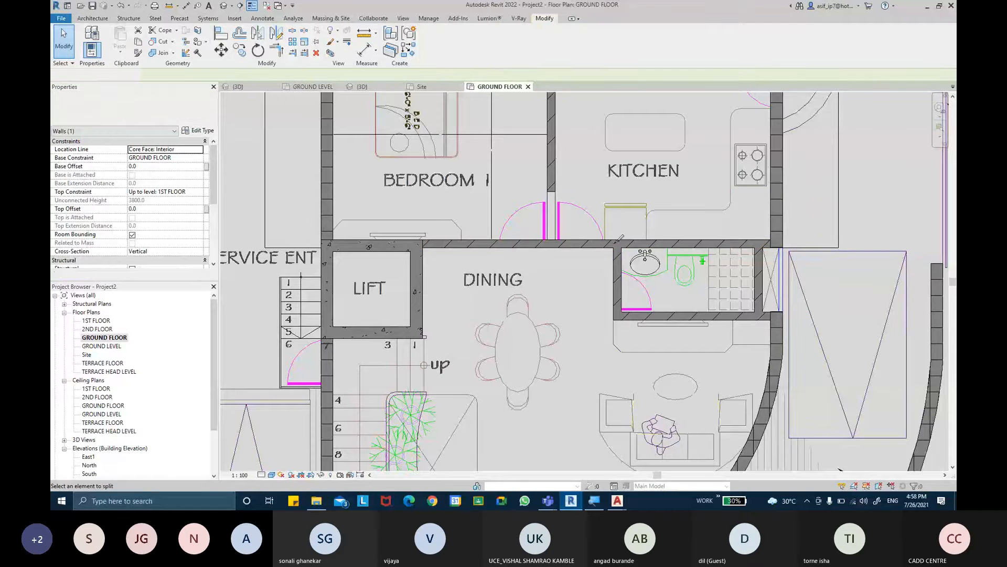
pyautogui.scroll(2, 620, 244)
pyautogui.scroll(2, 619, 244)
pyautogui.press('s')
pyautogui.press('l')
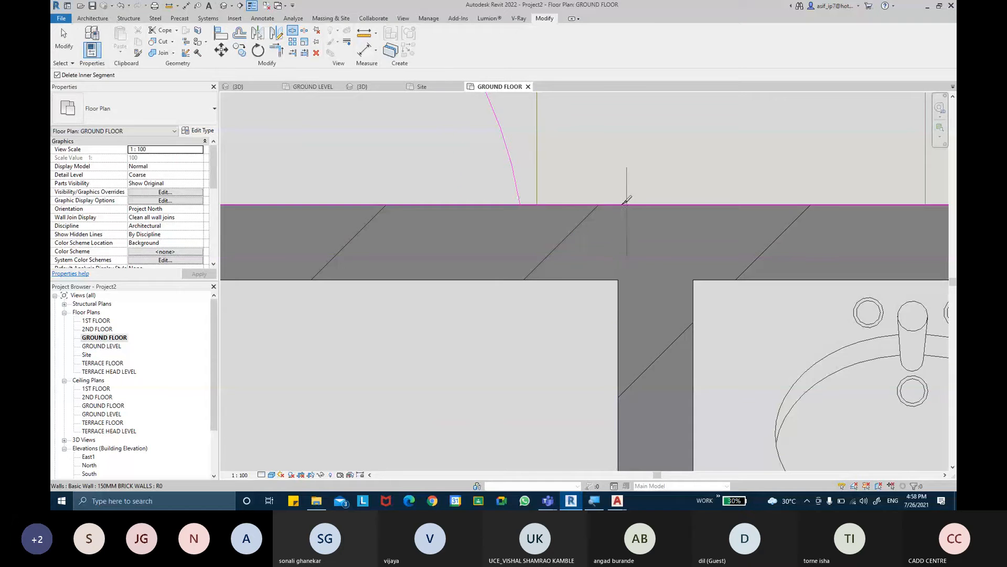
pyautogui.scroll(2, 623, 204)
pyautogui.scroll(1, 621, 201)
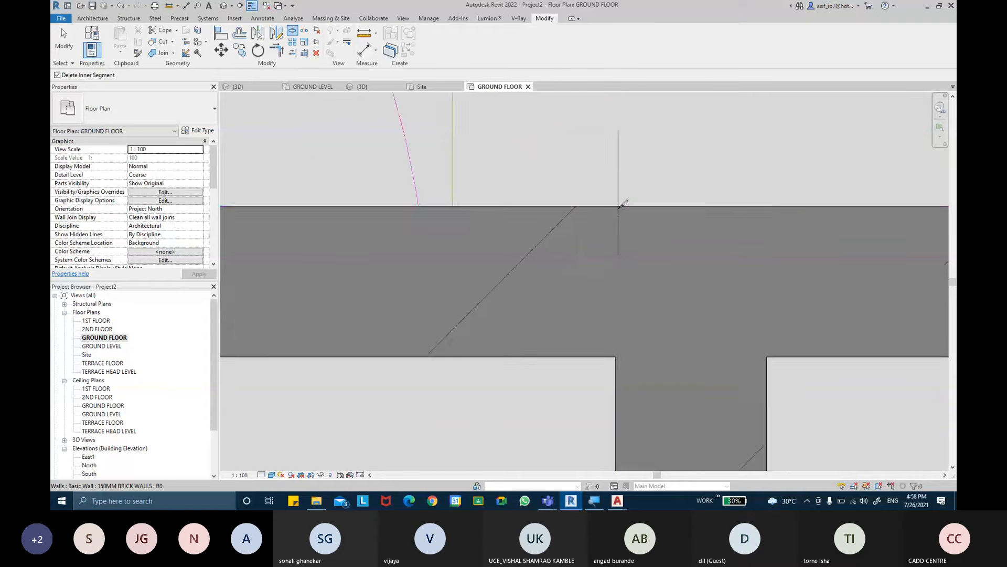
pyautogui.scroll(2, 621, 205)
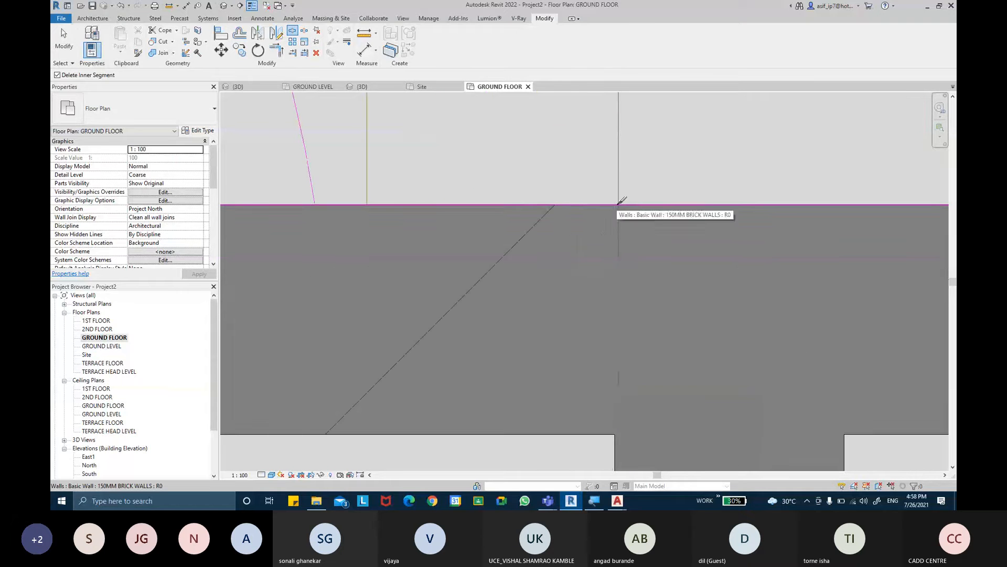
pyautogui.moveTo(622, 208); pyautogui.dragTo(589, 103, button='middle')
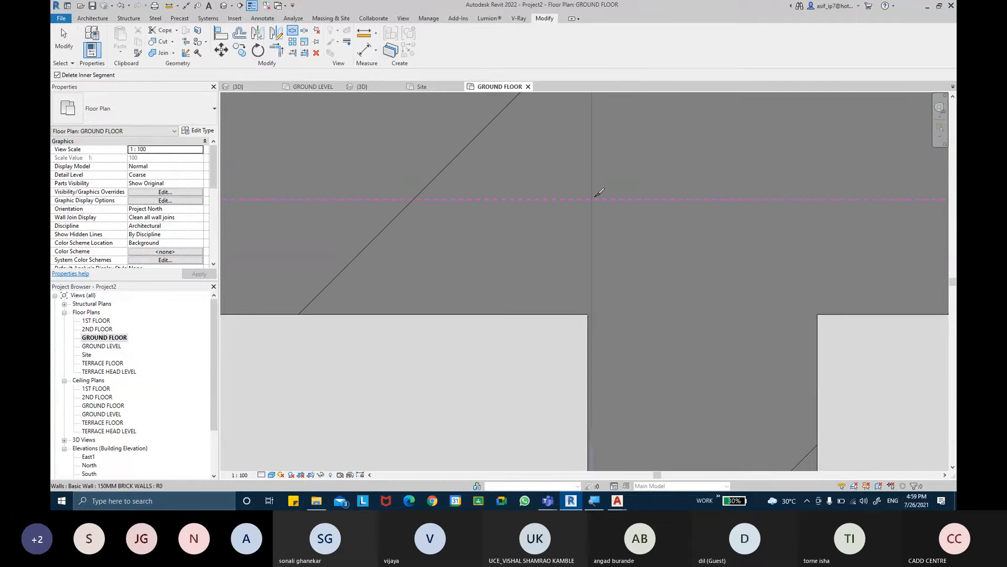
pyautogui.moveTo(596, 164); pyautogui.dragTo(598, 222, button='middle')
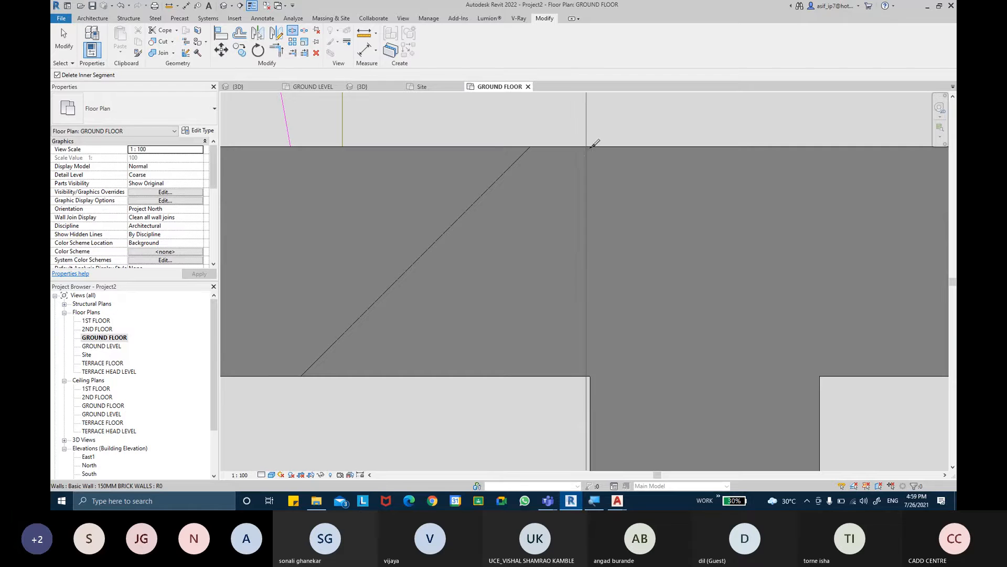
pyautogui.scroll(2, 597, 145)
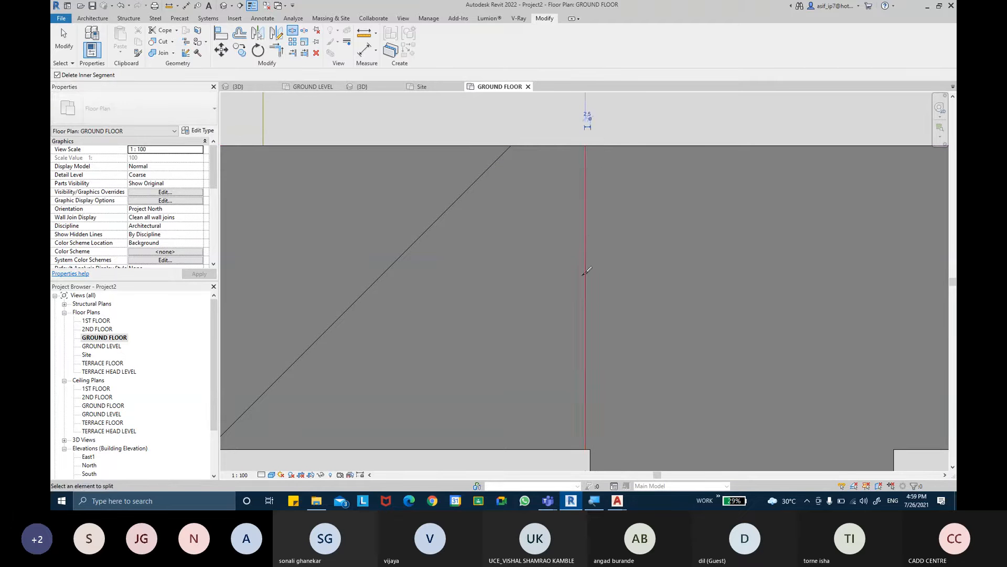
pyautogui.press('Escape')
# - Try to shift the shared end of the two split wall pieces onto the toilet wall's corner
pyautogui.moveTo(549, 313); pyautogui.dragTo(502, 199, button='middle')
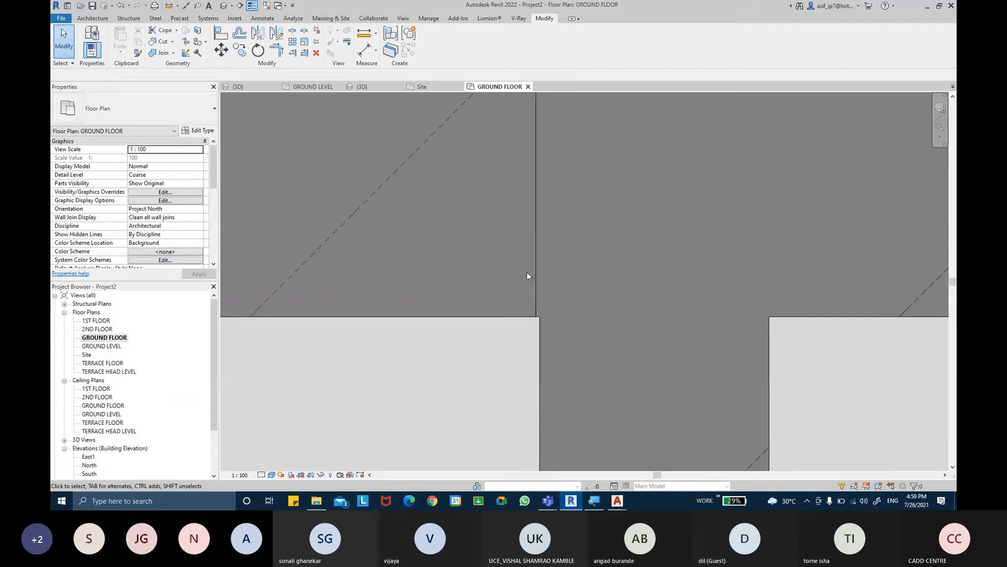
pyautogui.scroll(-3, 518, 264)
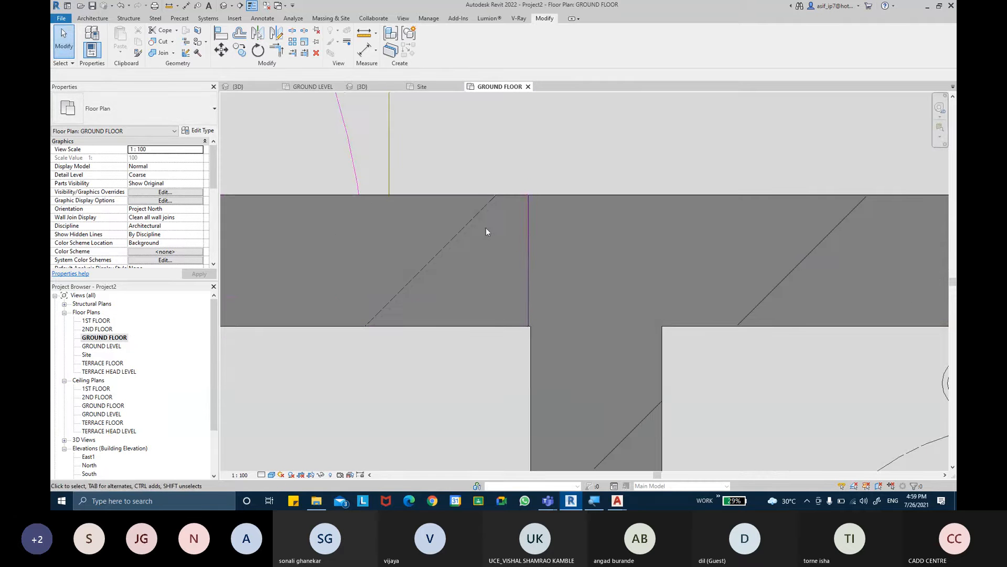
pyautogui.click(490, 324)
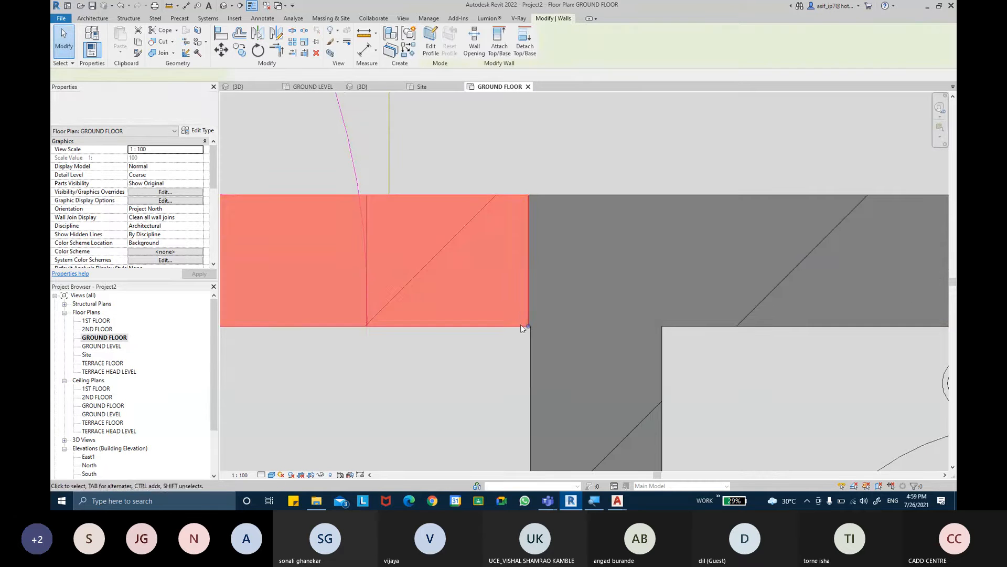
pyautogui.click(555, 205)
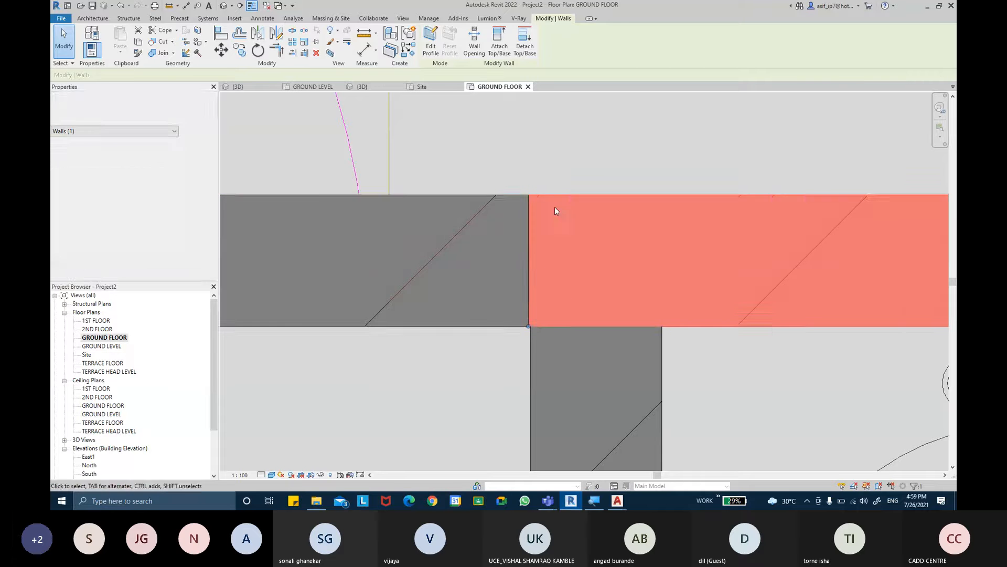
pyautogui.scroll(4, 529, 328)
pyautogui.moveTo(533, 312); pyautogui.dragTo(533, 312)
pyautogui.scroll(-3, 529, 338)
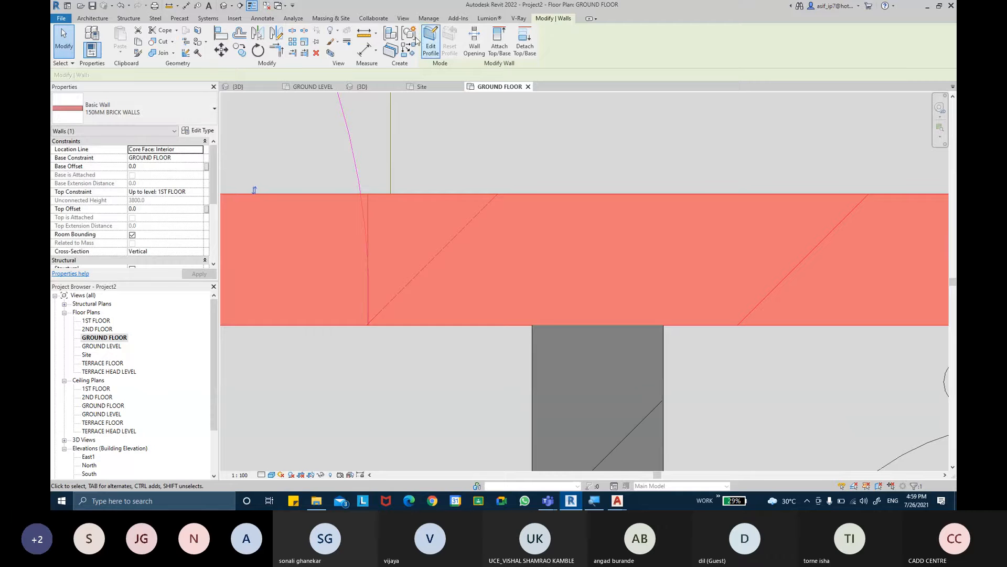
# - Try again to split the long kitchen-side wall in line with the dining face of the toilet's door-side wall
pyautogui.press('s')
pyautogui.press('l')
pyautogui.click(533, 192)
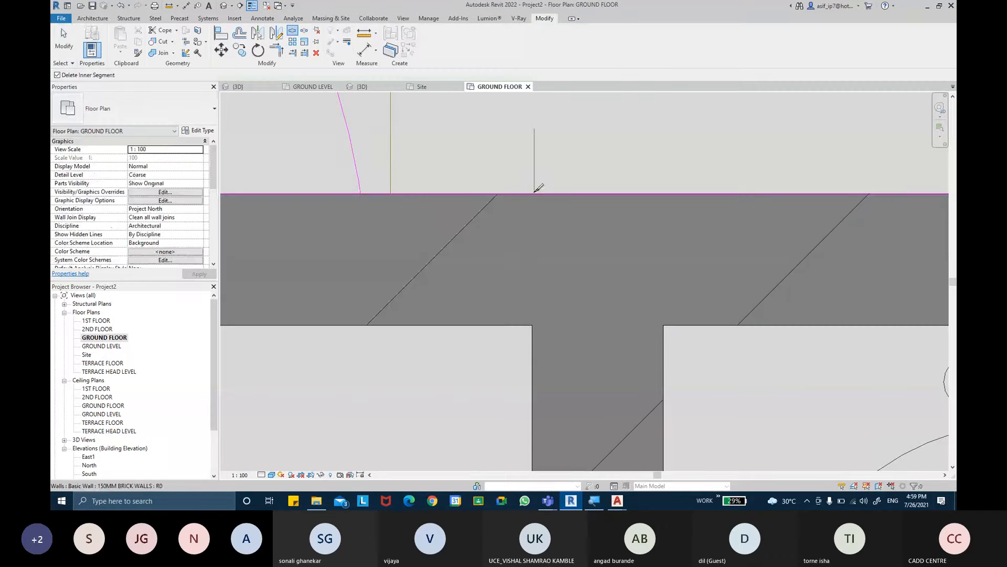
pyautogui.scroll(2, 534, 192)
pyautogui.scroll(2, 532, 193)
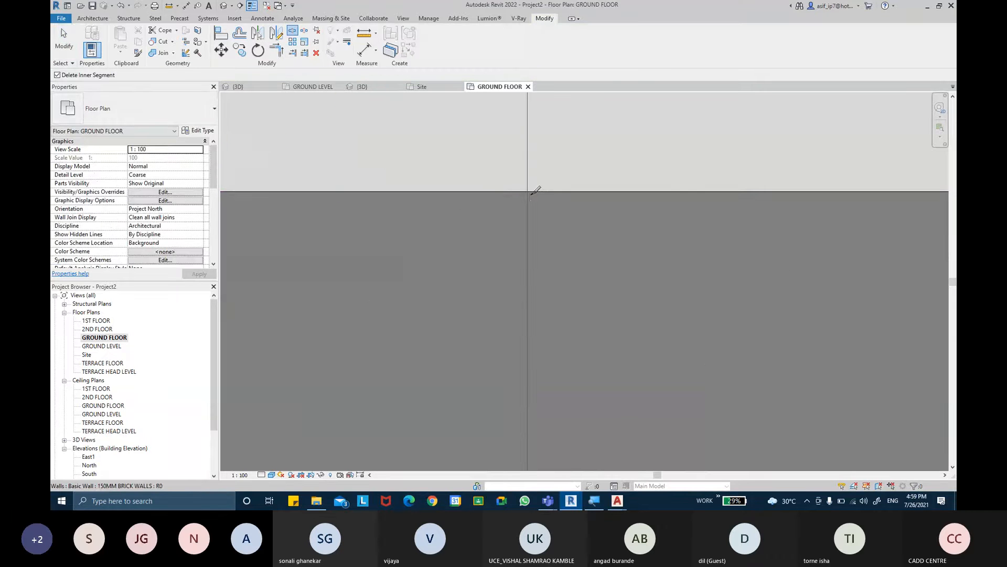
pyautogui.click(537, 191)
pyautogui.moveTo(552, 248); pyautogui.dragTo(551, 150, button='middle')
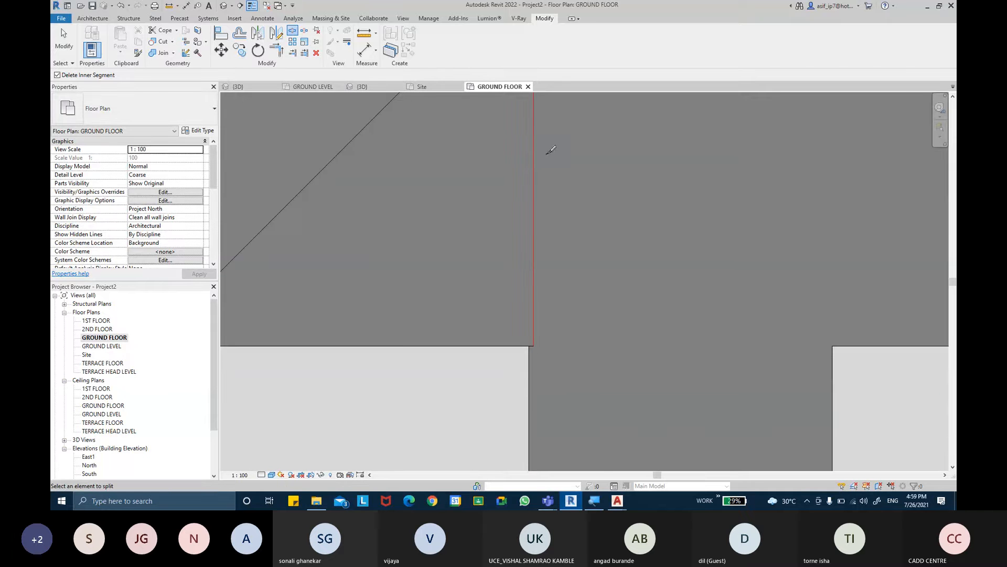
pyautogui.scroll(-3, 557, 176)
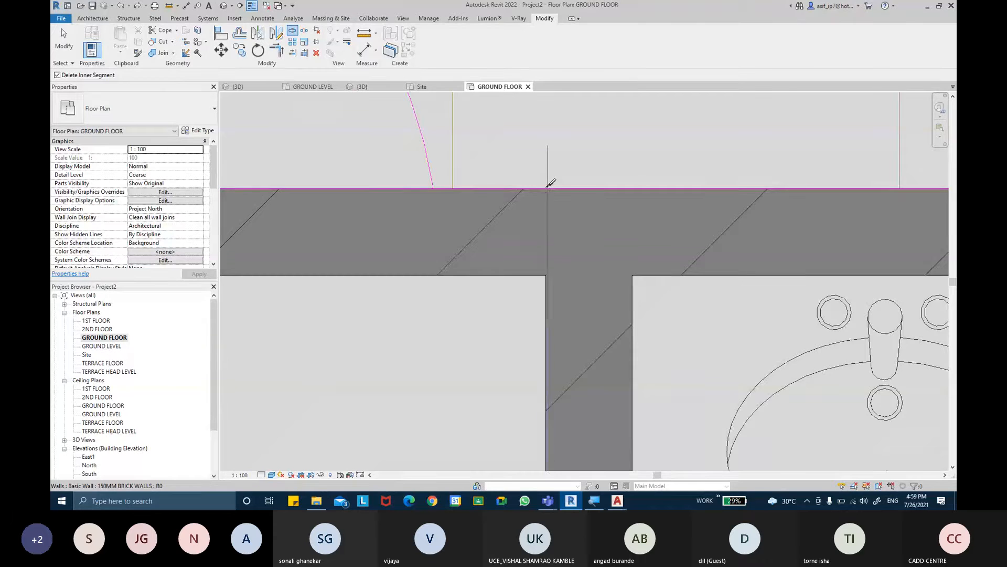
pyautogui.scroll(2, 546, 185)
pyautogui.click(550, 182)
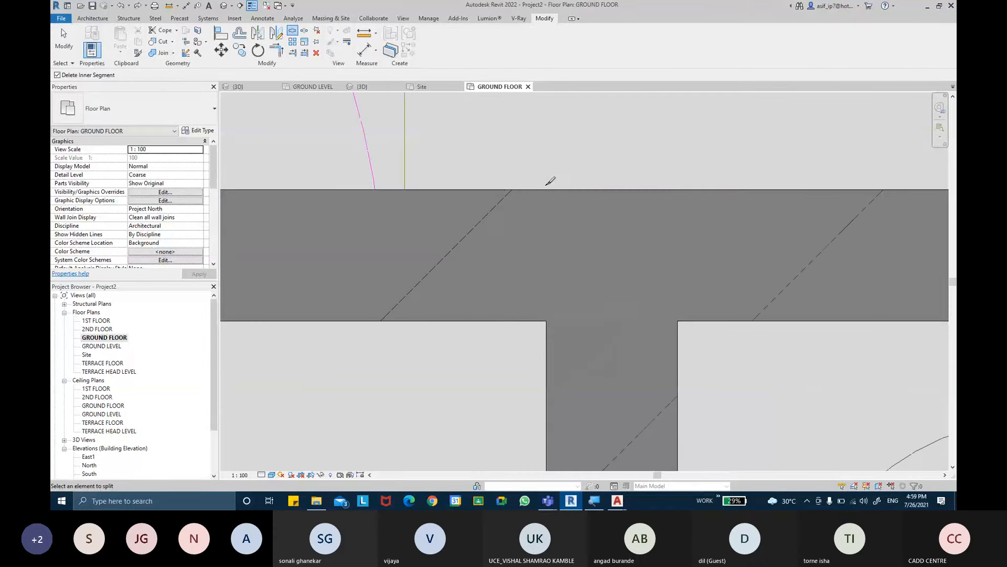
pyautogui.click(547, 254)
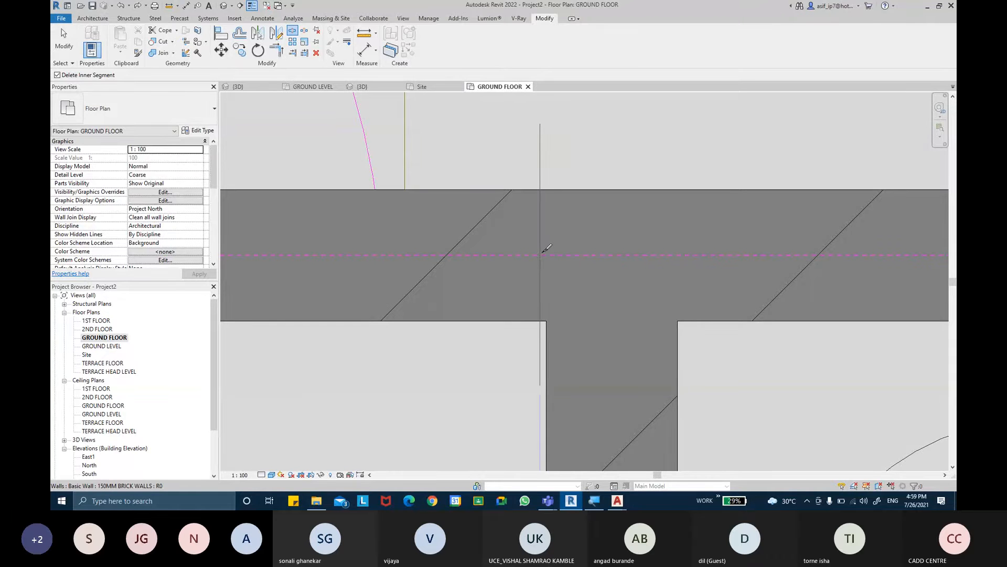
# - Turn all snaps off in the project's snap settings
pyautogui.click(429, 18)
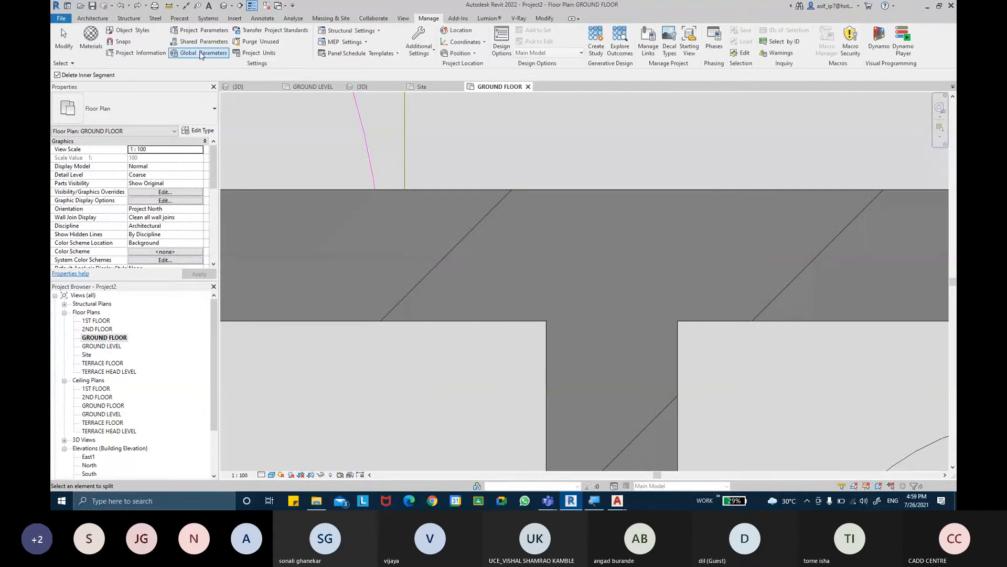
pyautogui.click(123, 45)
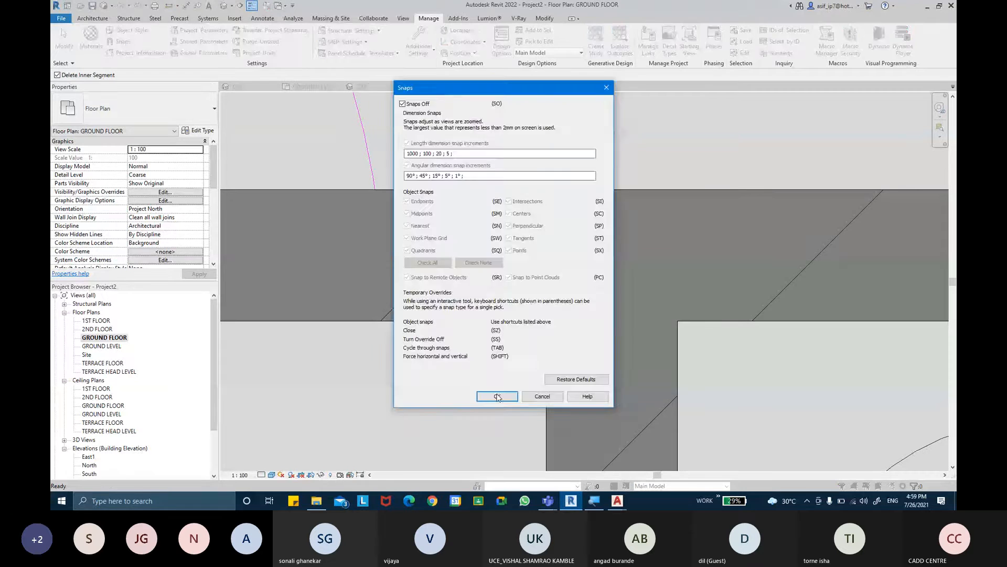
pyautogui.click(498, 397)
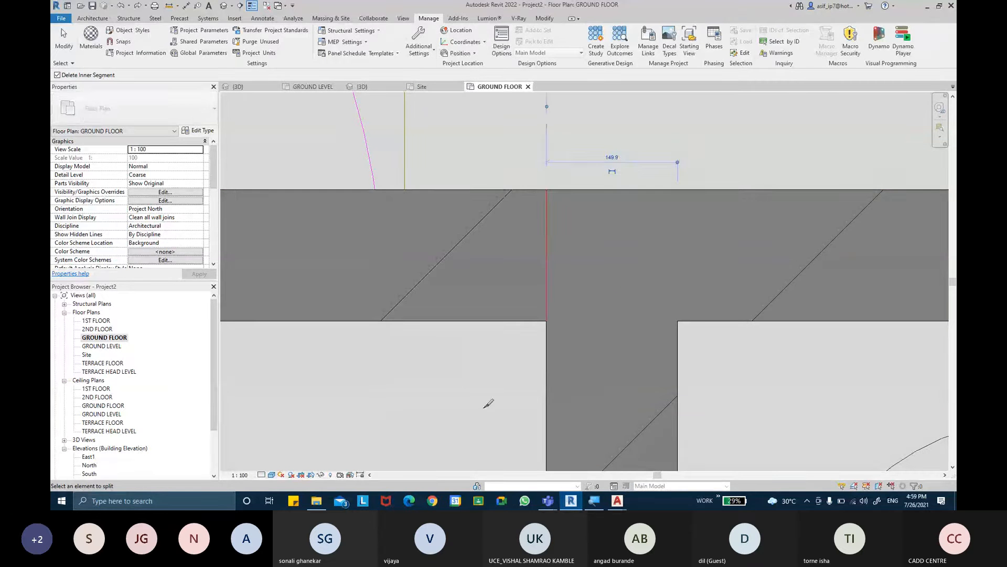
# - Split the long kitchen-side wall flush with the dining face of the toilet's door-side wall and finish splitting
pyautogui.scroll(4, 547, 337)
pyautogui.click(561, 311)
pyautogui.press('Escape')
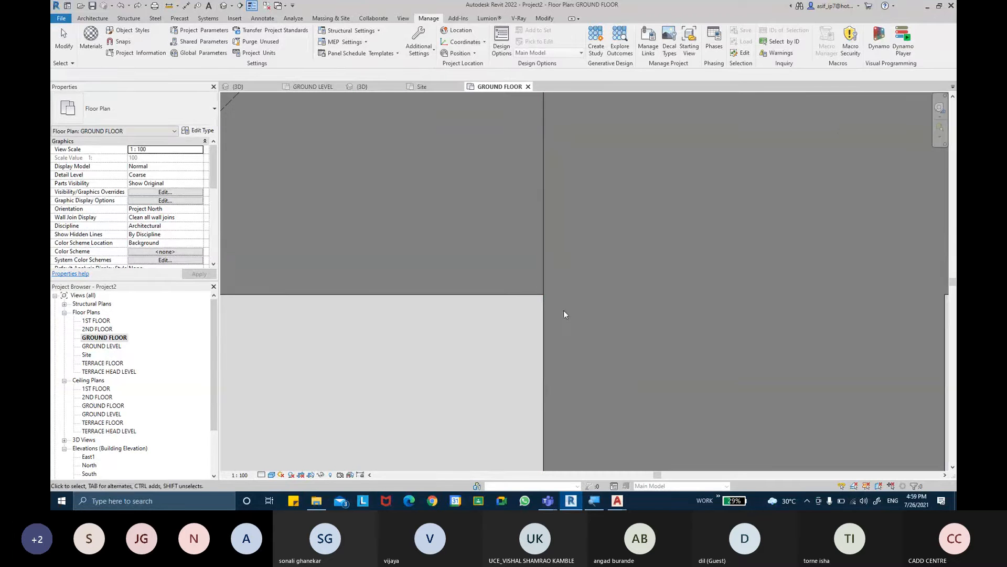
pyautogui.scroll(-5, 563, 311)
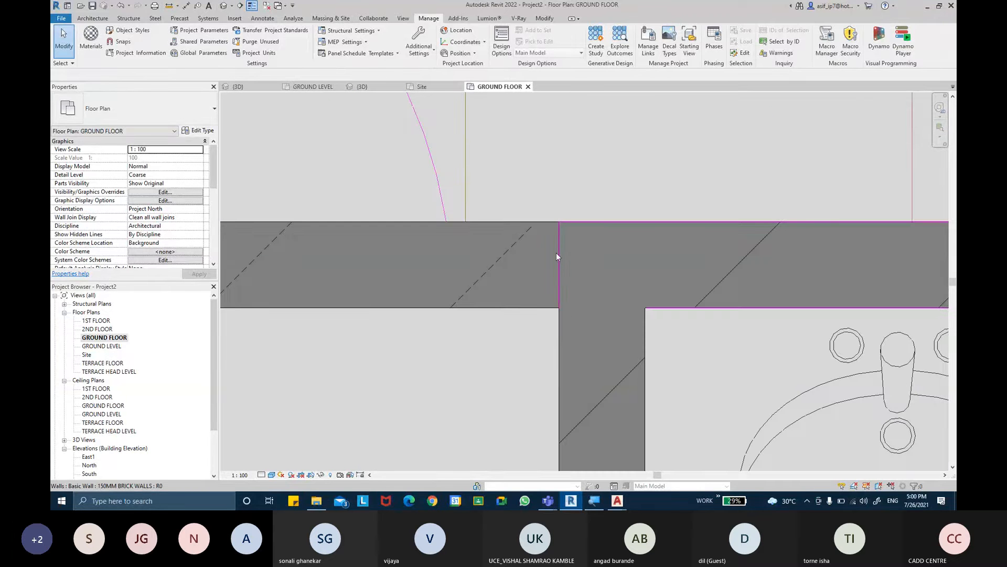
pyautogui.moveTo(534, 256); pyautogui.dragTo(580, 291, button='middle')
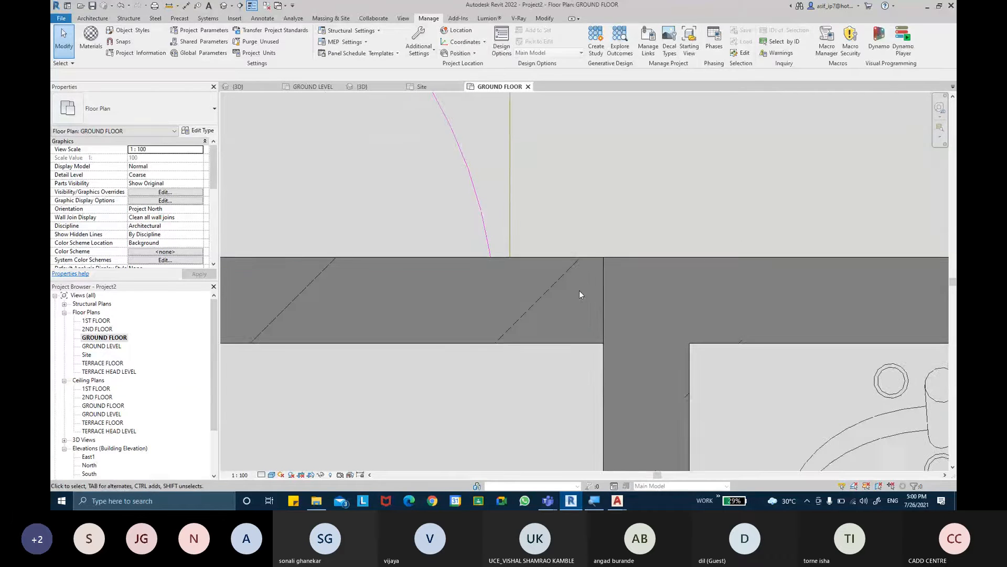
# - Turn all snaps back on in the project's snap settings
pyautogui.scroll(-4, 591, 304)
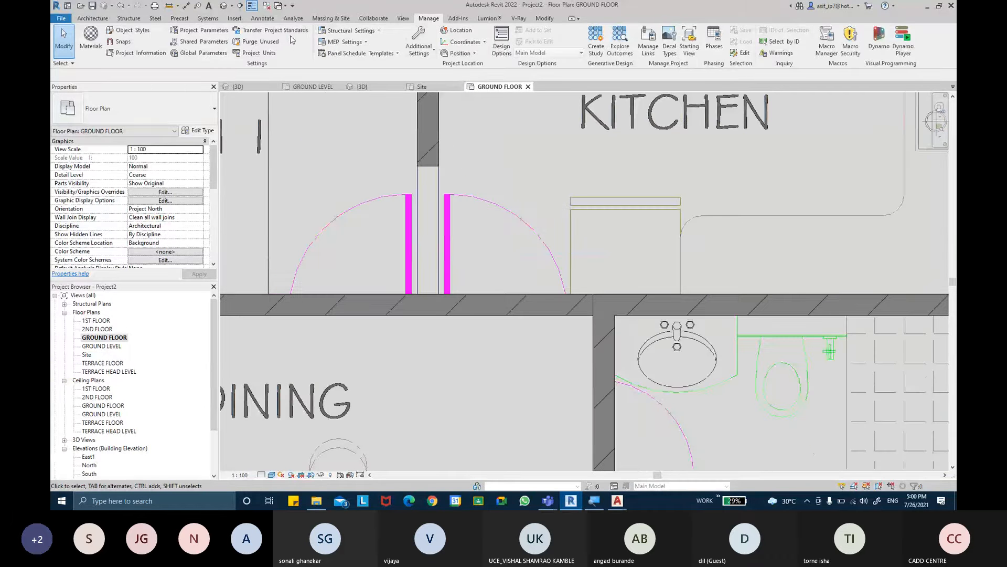
pyautogui.click(124, 42)
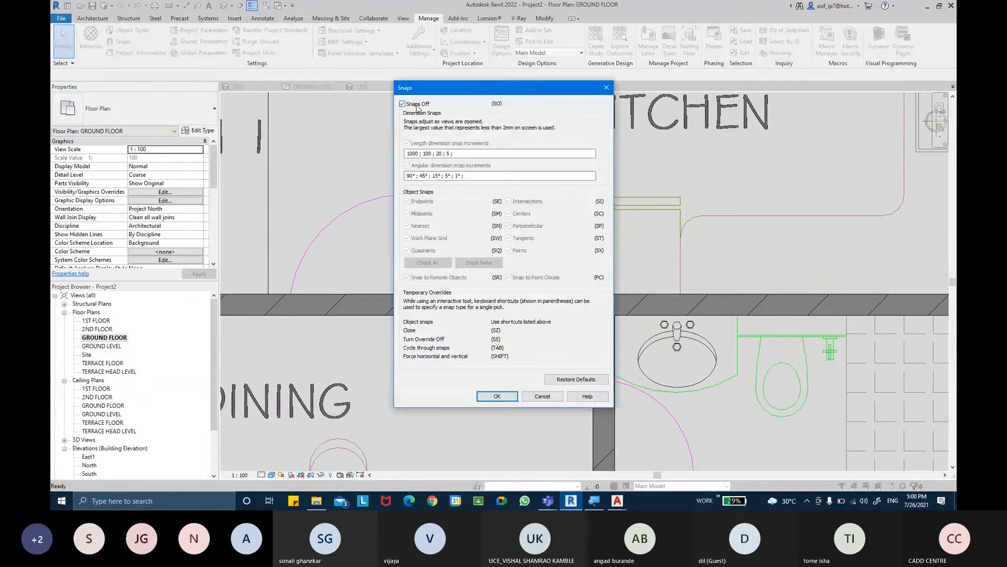
pyautogui.click(418, 106)
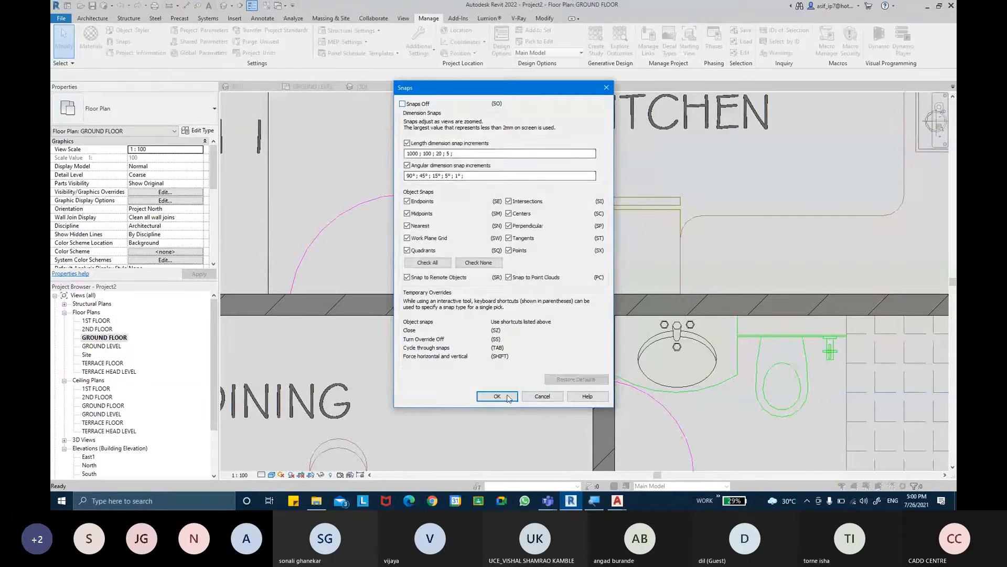
pyautogui.click(508, 396)
# - Examine the split 150 mm brick walls around the toilet beside the dining area by selecting them
pyautogui.moveTo(522, 309); pyautogui.dragTo(615, 315, button='middle')
pyautogui.scroll(-1, 614, 315)
pyautogui.scroll(-2, 615, 318)
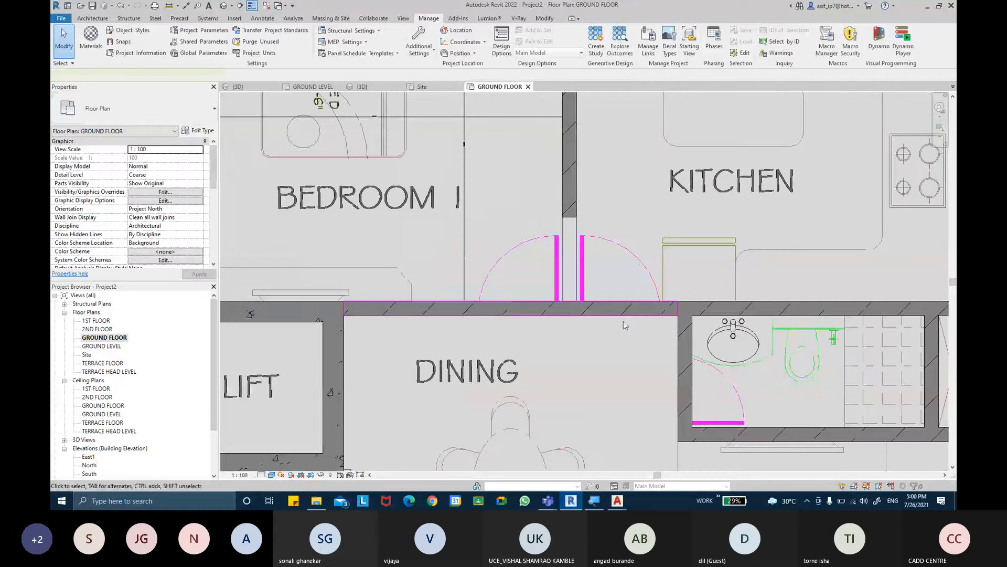
pyautogui.moveTo(623, 322); pyautogui.dragTo(542, 296, button='middle')
pyautogui.click(619, 281)
pyautogui.click(604, 361)
pyautogui.click(651, 407)
pyautogui.moveTo(726, 338); pyautogui.dragTo(659, 378, button='middle')
pyautogui.click(774, 322)
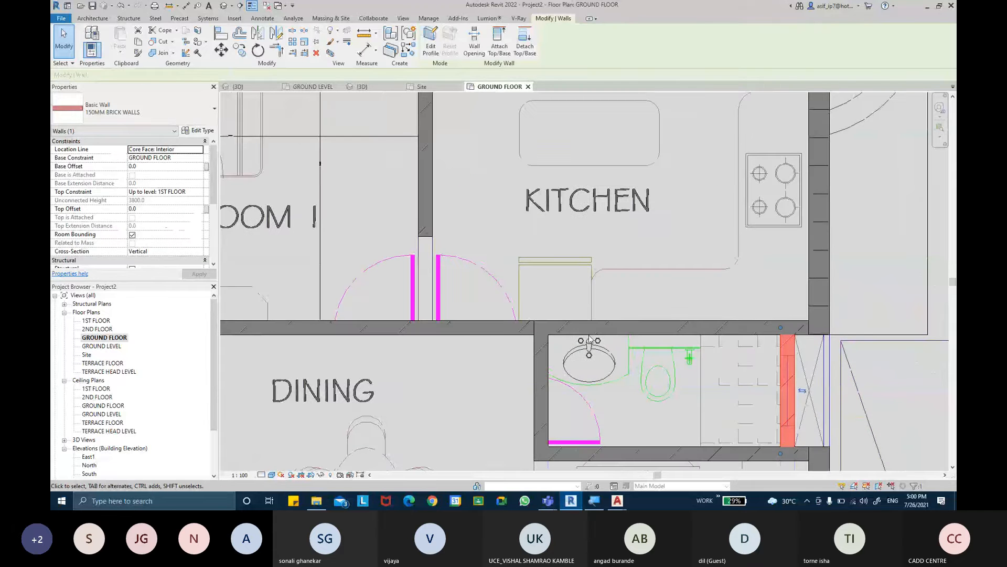
pyautogui.press('Escape')
# - Extend the wall between bedroom 1 and the kitchen across the door openings to the wall on the dining side
pyautogui.scroll(-1, 589, 339)
pyautogui.click(482, 266)
pyautogui.moveTo(484, 270); pyautogui.dragTo(501, 320)
pyautogui.press('Escape')
# - Extend the wall between the store and the kitchen across the store's door opening to the bedroom–kitchen wall
pyautogui.moveTo(559, 211); pyautogui.dragTo(574, 356, button='middle')
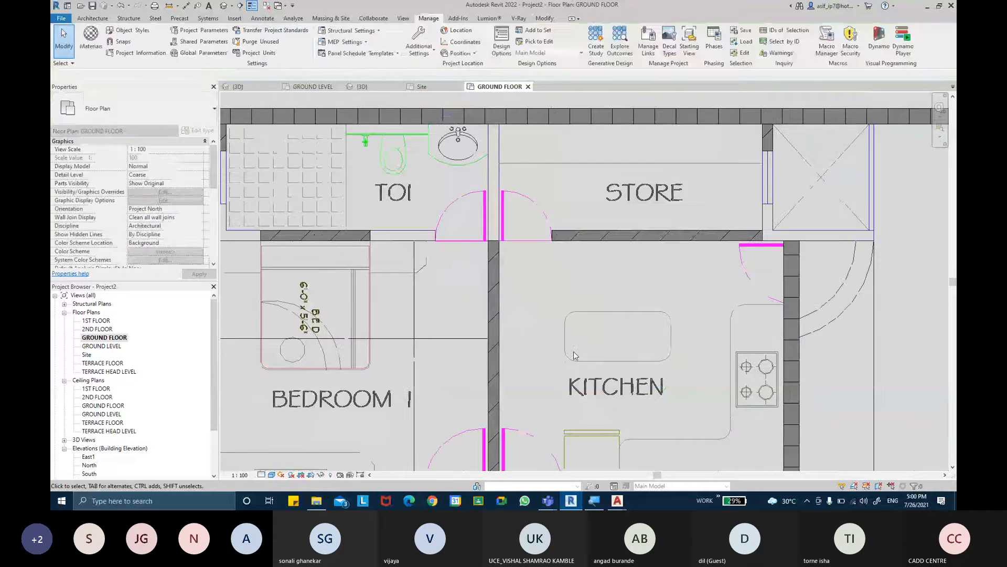
pyautogui.click(574, 237)
pyautogui.moveTo(552, 235); pyautogui.dragTo(493, 241)
# - Extend the wall between bedroom 1 and its toilet to the bedroom–kitchen wall at one end and the toilet's outer corner at the other
pyautogui.click(343, 236)
pyautogui.moveTo(443, 283); pyautogui.dragTo(593, 286, button='middle')
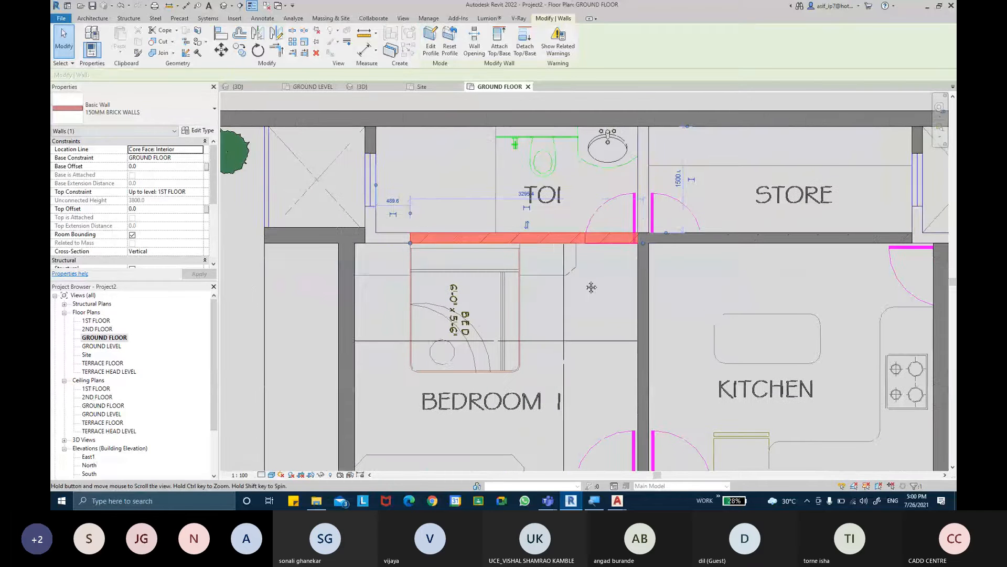
pyautogui.press('Escape')
pyautogui.click(434, 244)
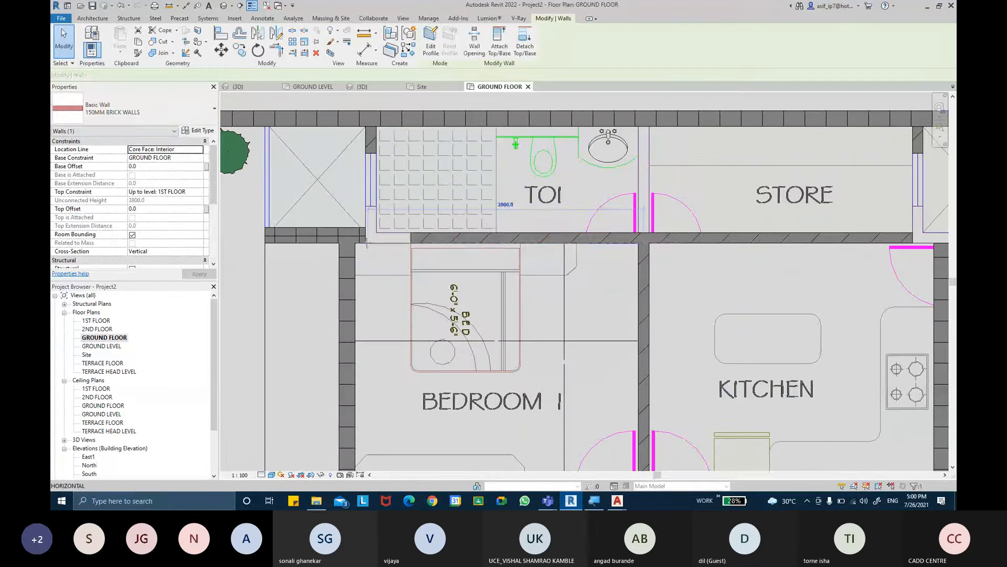
pyautogui.moveTo(493, 205); pyautogui.dragTo(490, 225, button='middle')
pyautogui.press('Escape')
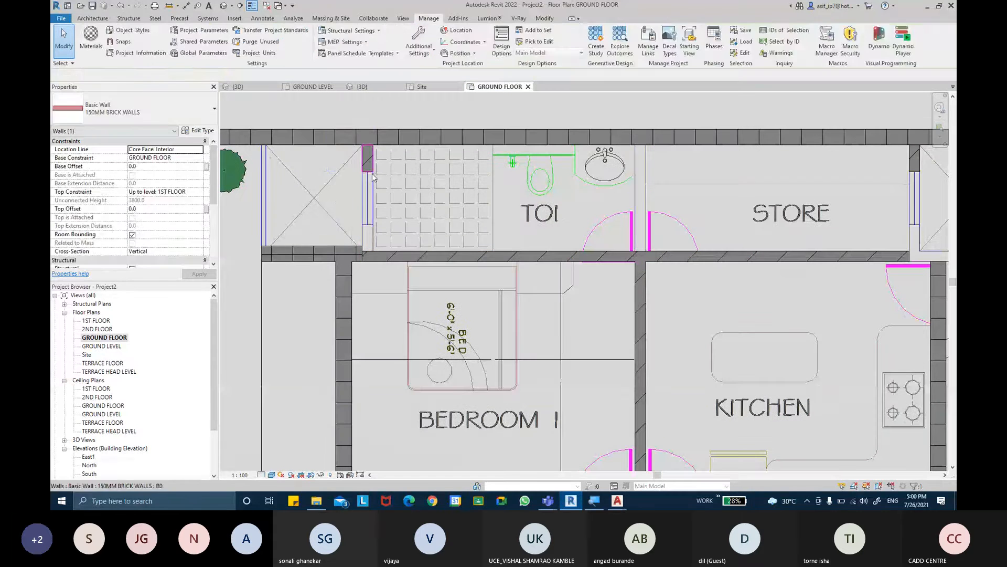
pyautogui.click(369, 165)
pyautogui.moveTo(373, 172); pyautogui.dragTo(373, 256)
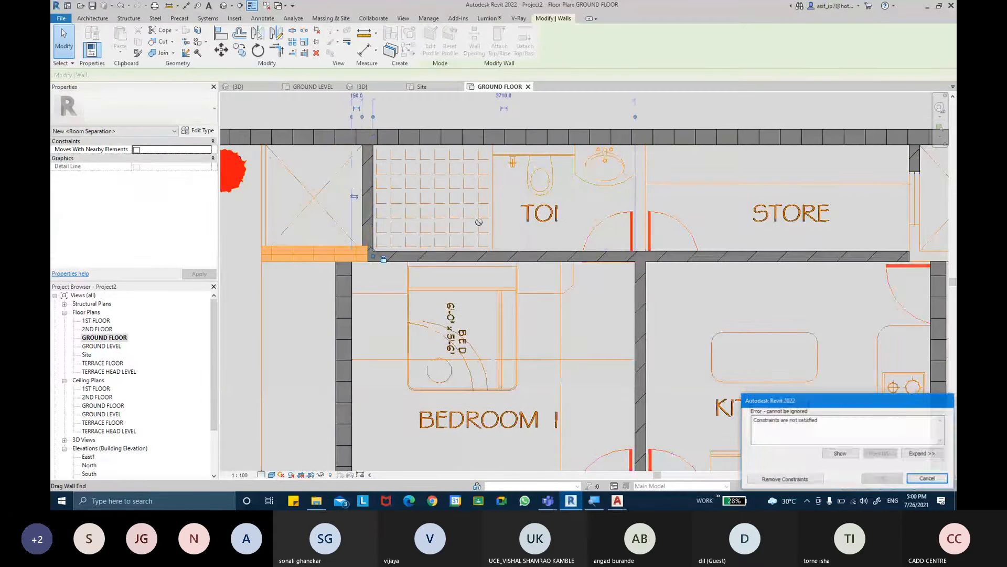
pyautogui.press('Escape')
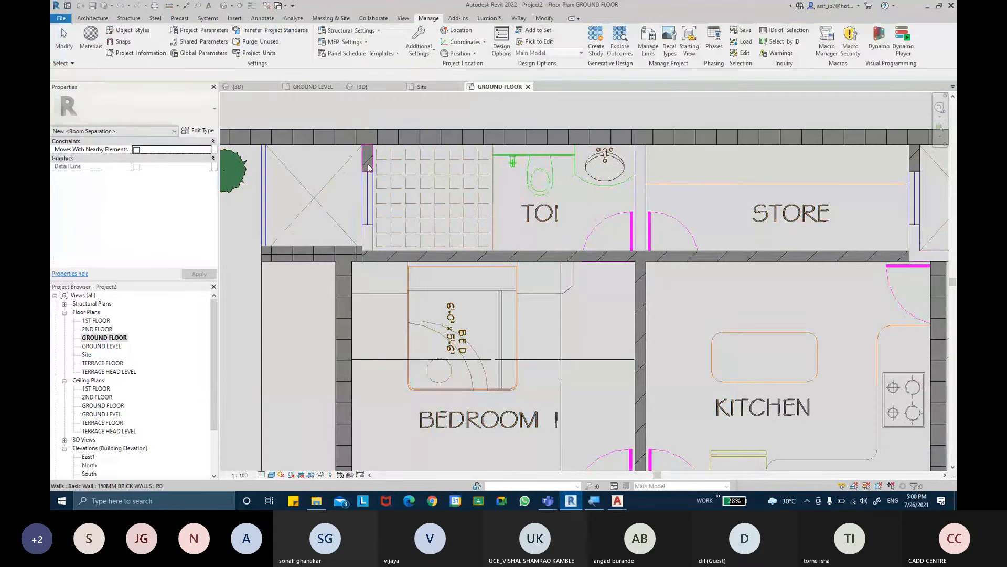
# - Extend bedroom 1's toilet outer side wall across the window opening to the toilet–bedroom wall, removing the conflicting constraints
pyautogui.scroll(1, 370, 188)
pyautogui.moveTo(373, 170); pyautogui.dragTo(373, 261)
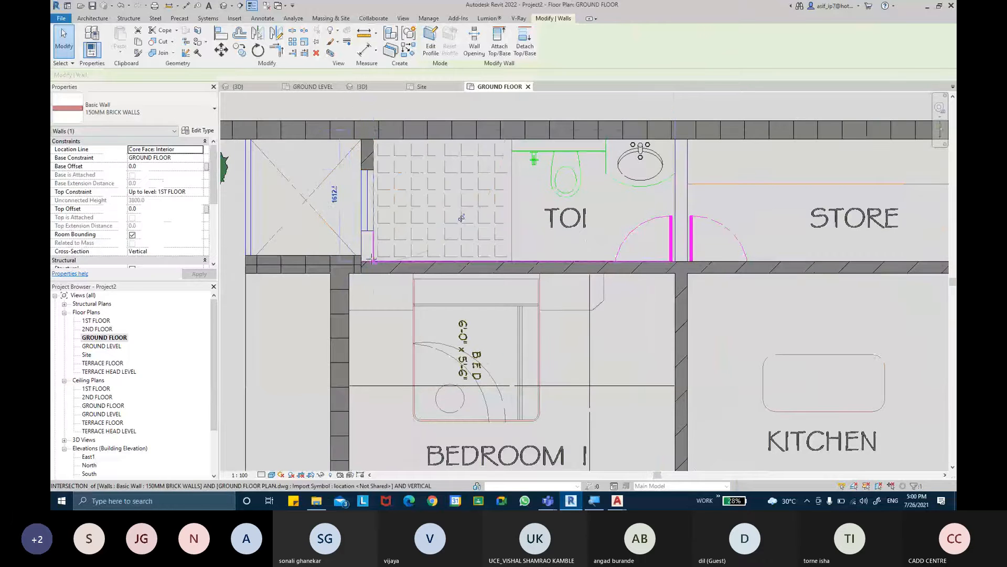
pyautogui.click(785, 479)
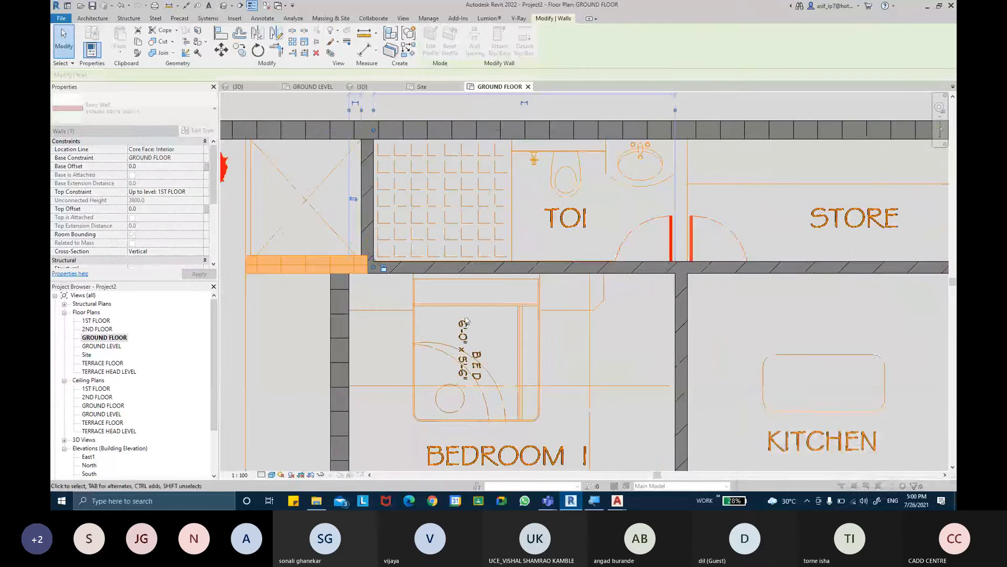
# - Try to adjust the end of the short masonry wall where it meets the outer corner of bedroom 1's toilet
pyautogui.scroll(2, 330, 254)
pyautogui.click(318, 260)
pyautogui.scroll(3, 347, 278)
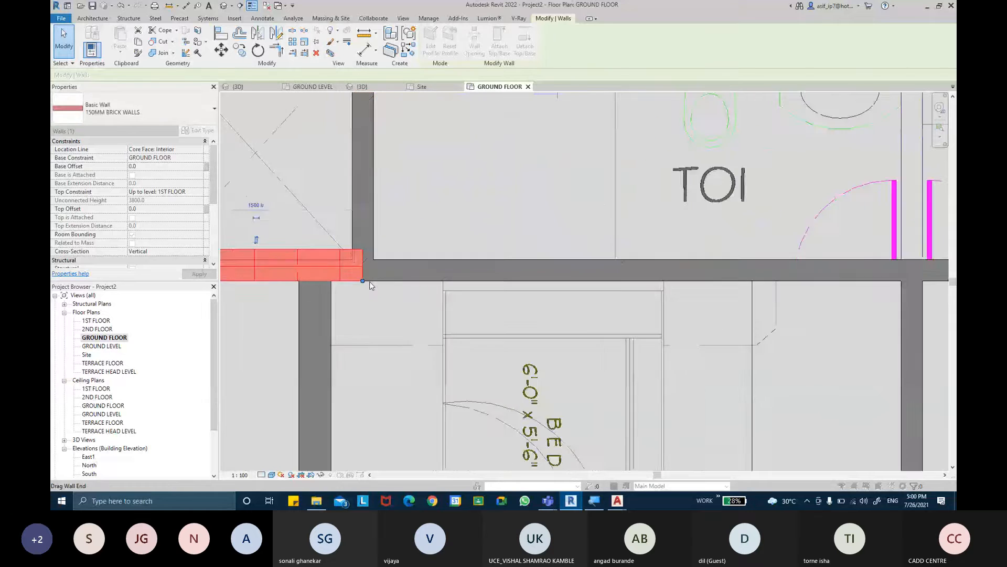
pyautogui.moveTo(344, 277); pyautogui.dragTo(346, 280)
pyautogui.scroll(3, 348, 278)
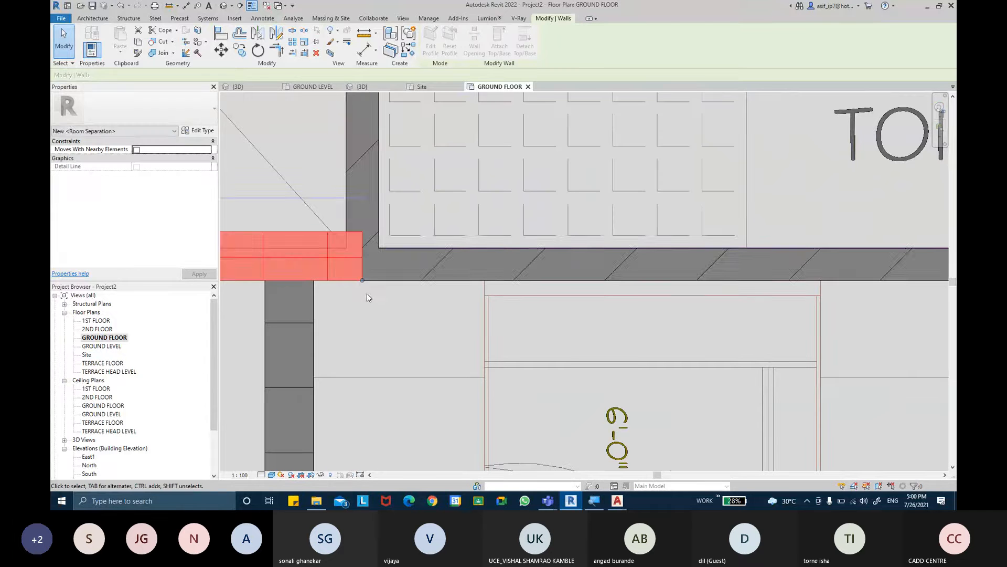
pyautogui.press('Escape')
# - Set the wall join at the toilet's outer corner to the butt configuration that stops the masonry wall at the side wall's outer face
pyautogui.scroll(1, 374, 263)
pyautogui.moveTo(373, 262); pyautogui.dragTo(431, 272, button='middle')
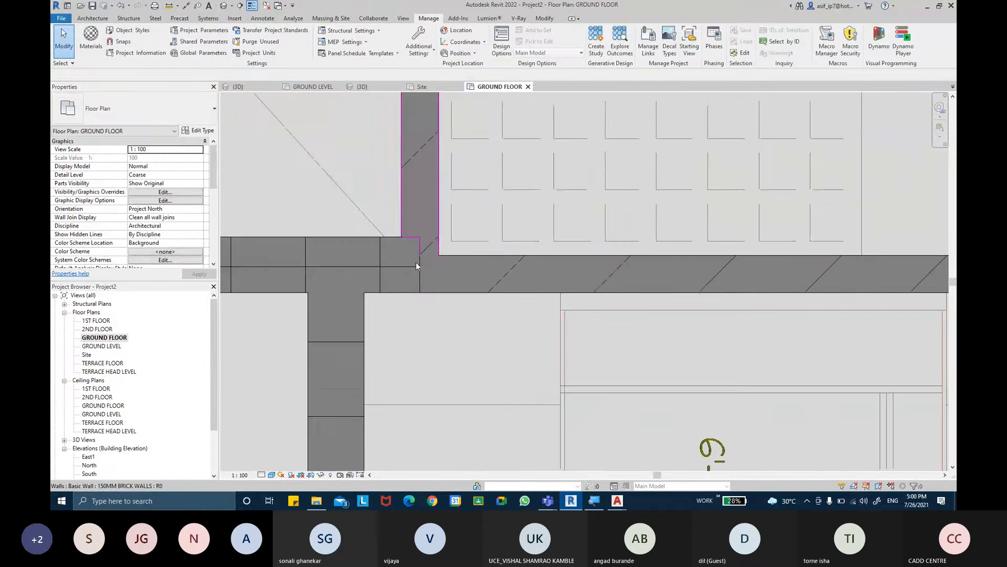
pyautogui.click(546, 18)
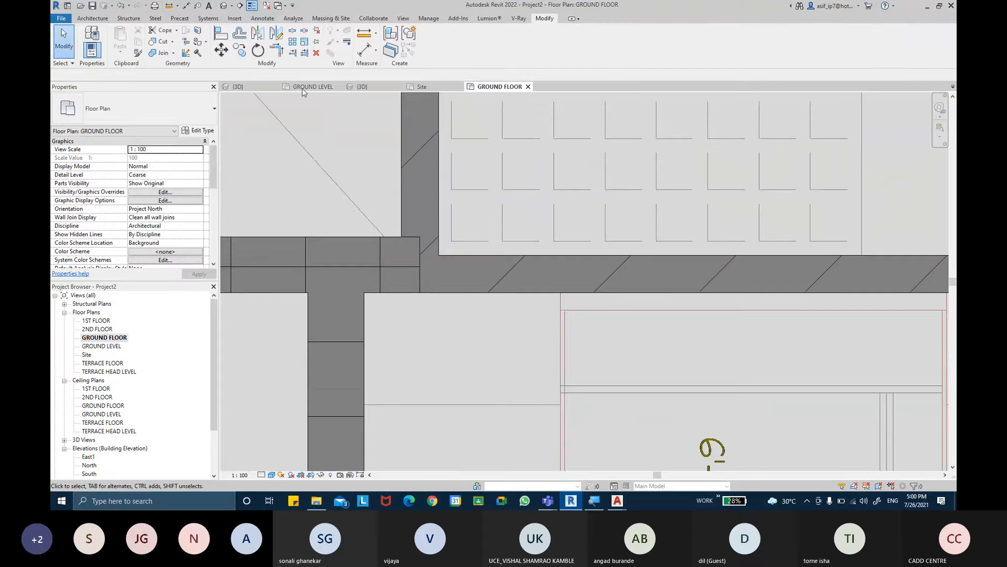
pyautogui.click(185, 58)
pyautogui.click(406, 238)
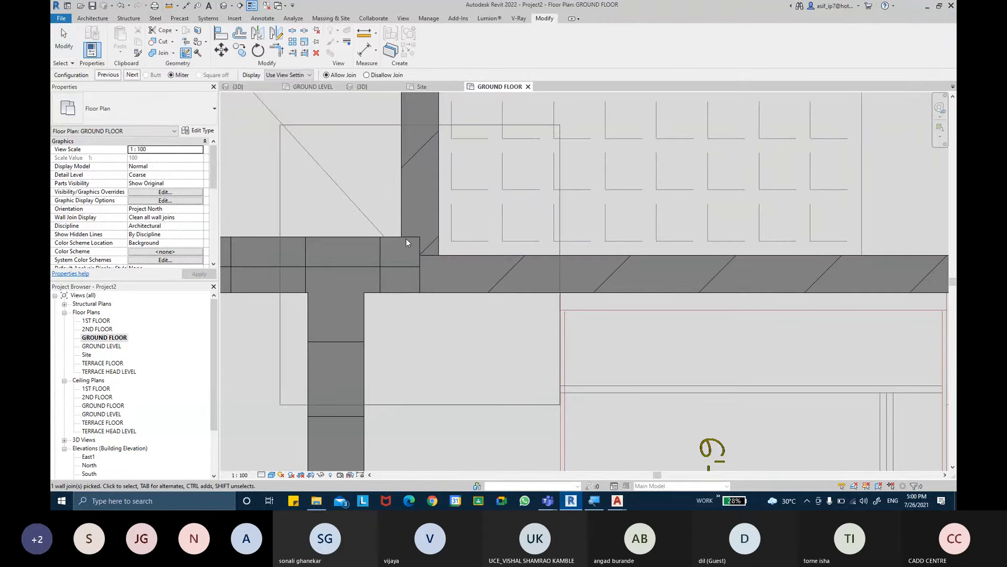
pyautogui.click(133, 75)
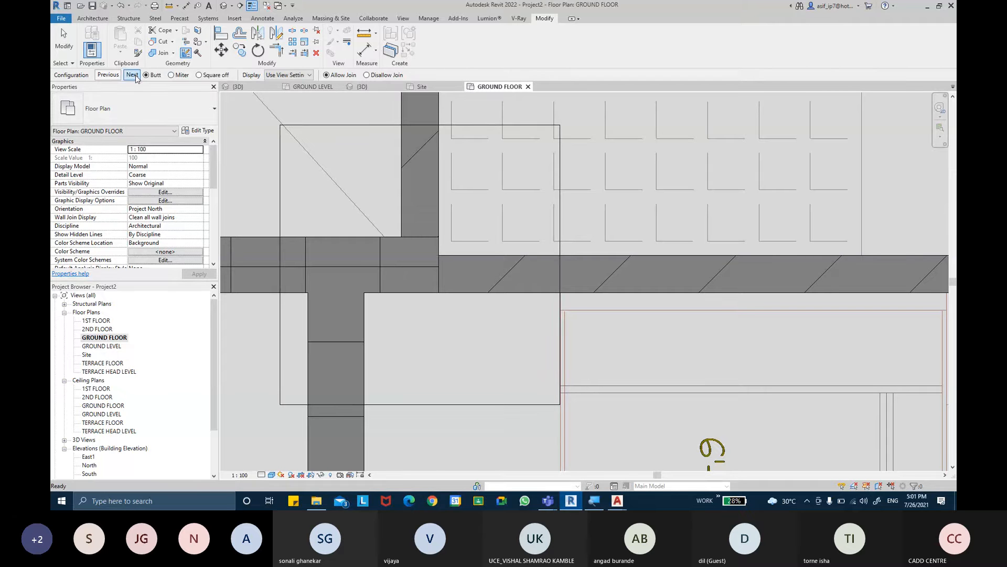
pyautogui.click(133, 75)
pyautogui.click(133, 75)
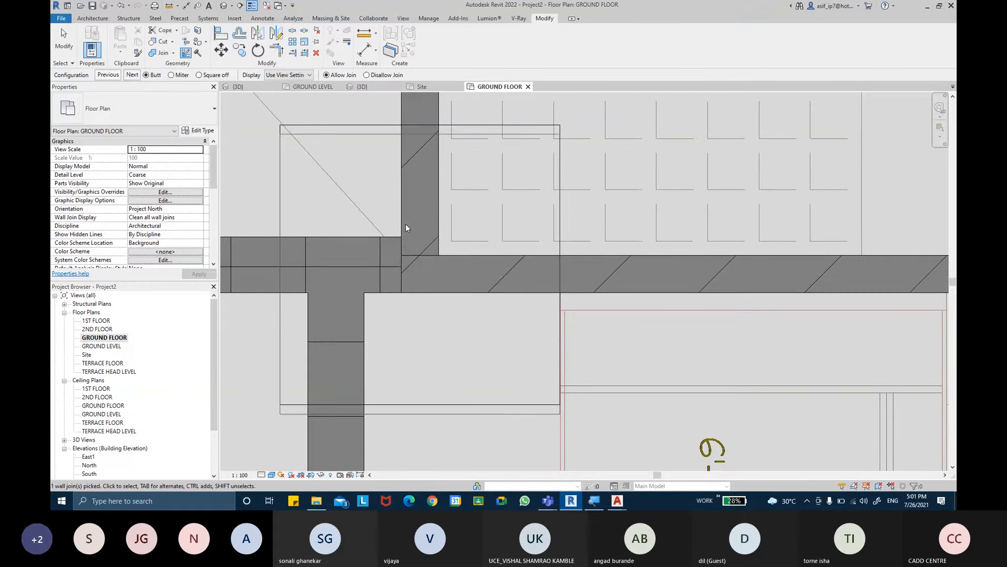
pyautogui.scroll(-3, 428, 261)
pyautogui.moveTo(449, 257); pyautogui.dragTo(451, 274, button='middle')
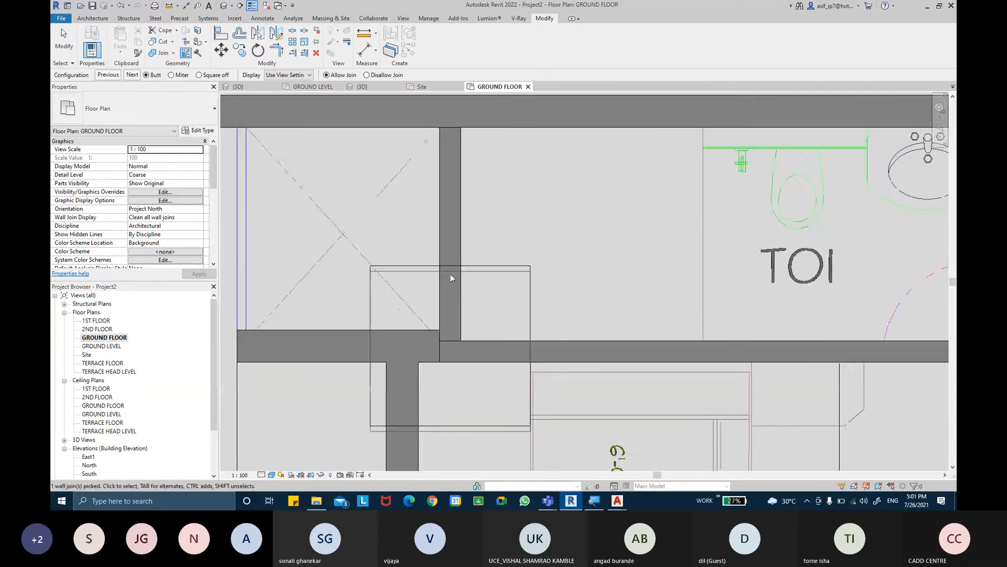
pyautogui.scroll(-2, 450, 274)
pyautogui.press('Escape')
# - Extend the store's outer side wall across the window opening to meet the store–kitchen wall
pyautogui.moveTo(544, 296); pyautogui.dragTo(499, 288, button='middle')
pyautogui.scroll(-2, 572, 262)
pyautogui.moveTo(608, 265); pyautogui.dragTo(490, 251, button='middle')
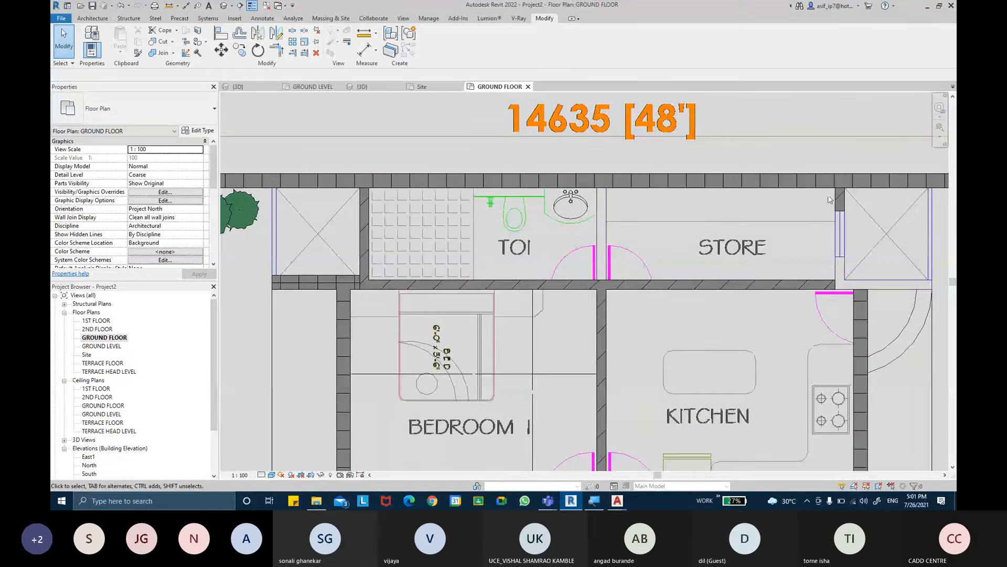
pyautogui.click(836, 221)
pyautogui.moveTo(826, 226); pyautogui.dragTo(750, 211, button='middle')
pyautogui.scroll(1, 750, 212)
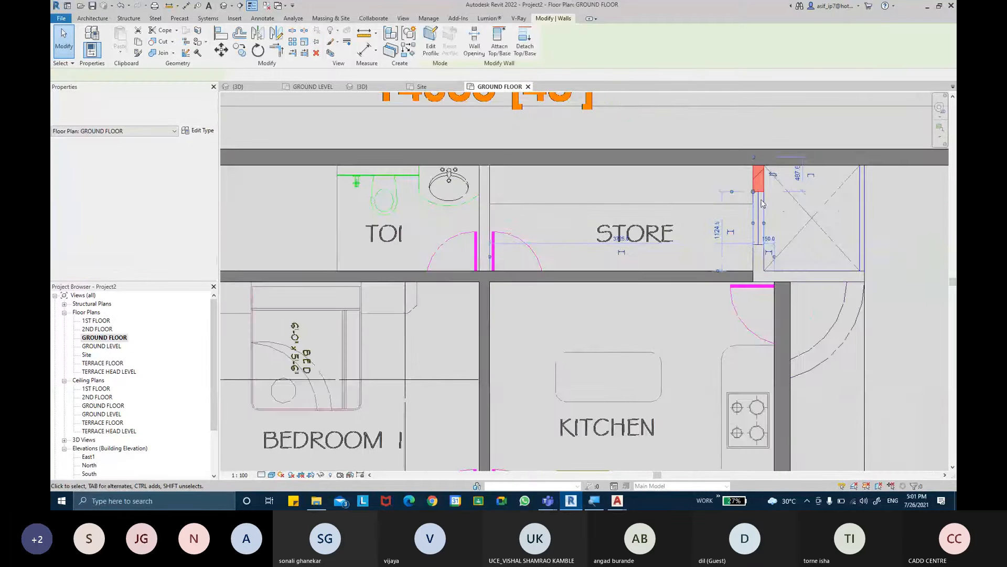
pyautogui.moveTo(754, 192); pyautogui.dragTo(755, 279)
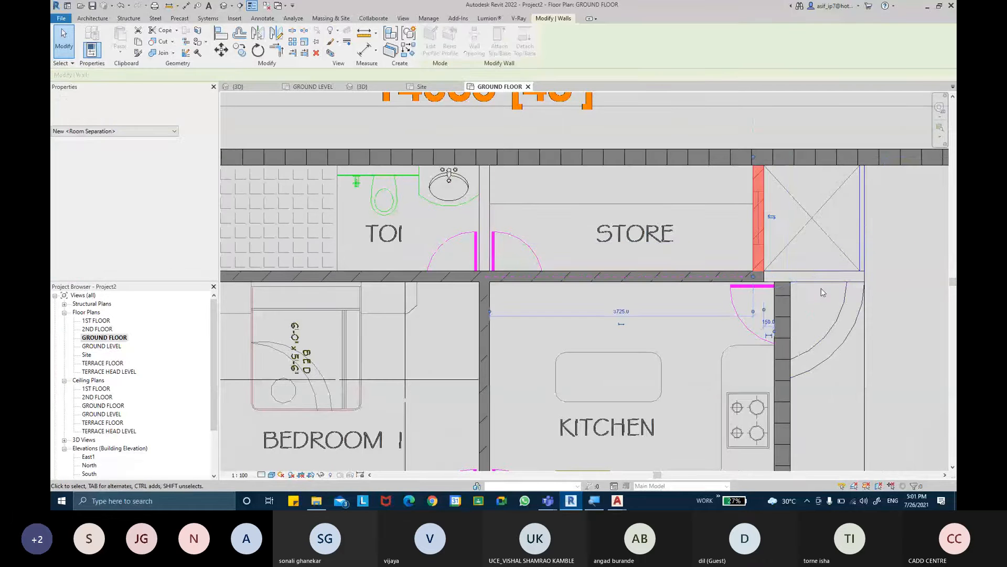
pyautogui.click(822, 286)
pyautogui.moveTo(827, 276); pyautogui.dragTo(845, 277, button='middle')
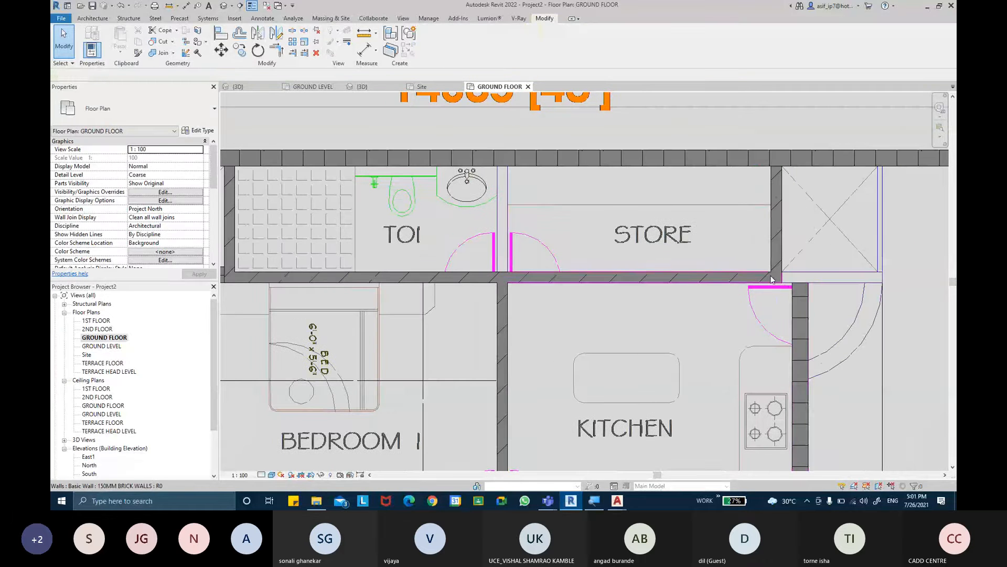
# - Select all instances of the 150MM BRICK WALLS type from the toilet–bedroom wall, check their constraints and clear the selection
pyautogui.scroll(-3, 725, 286)
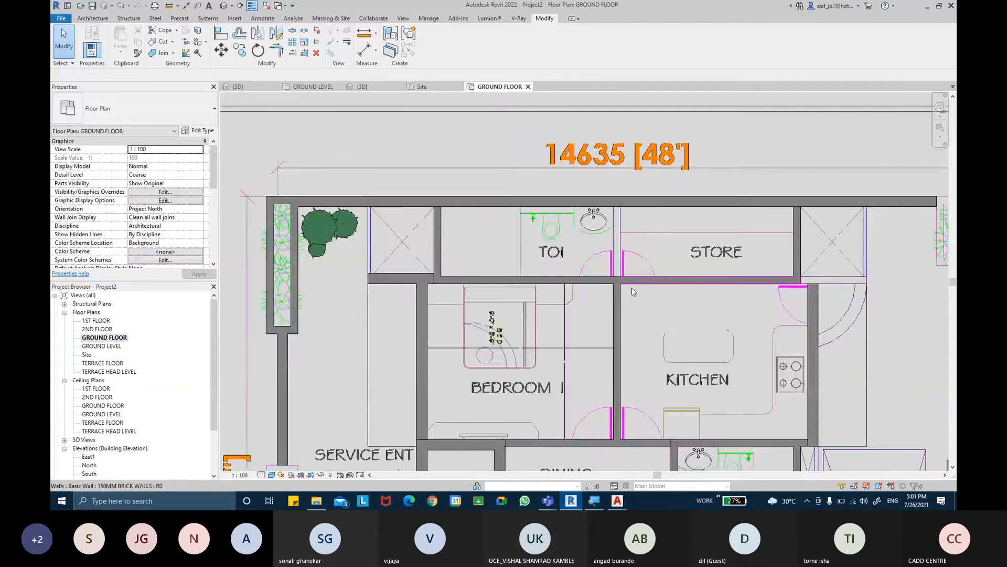
pyautogui.scroll(-1, 476, 291)
pyautogui.click(493, 283)
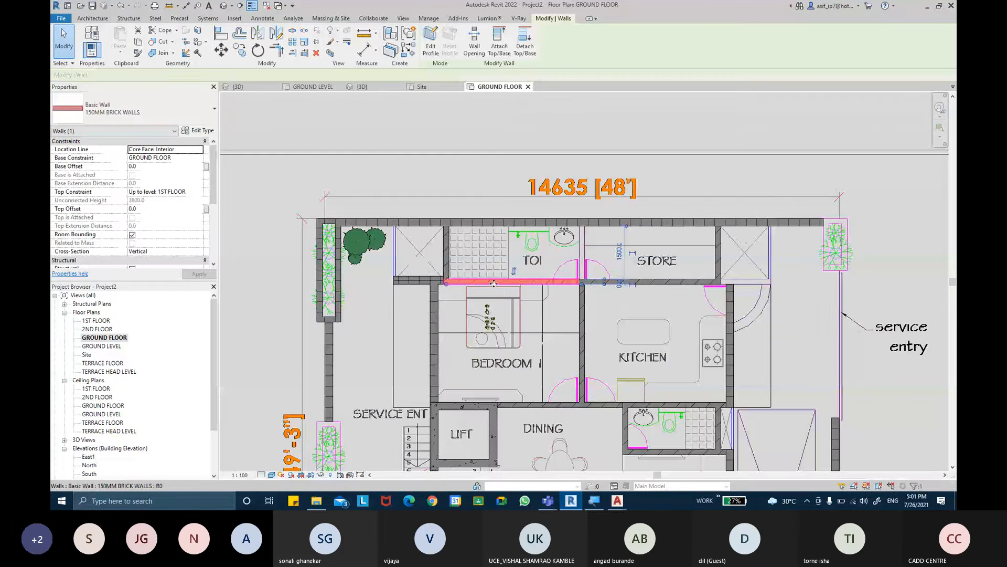
pyautogui.rightClick(494, 283)
pyautogui.moveTo(540, 172)
pyautogui.click(622, 172)
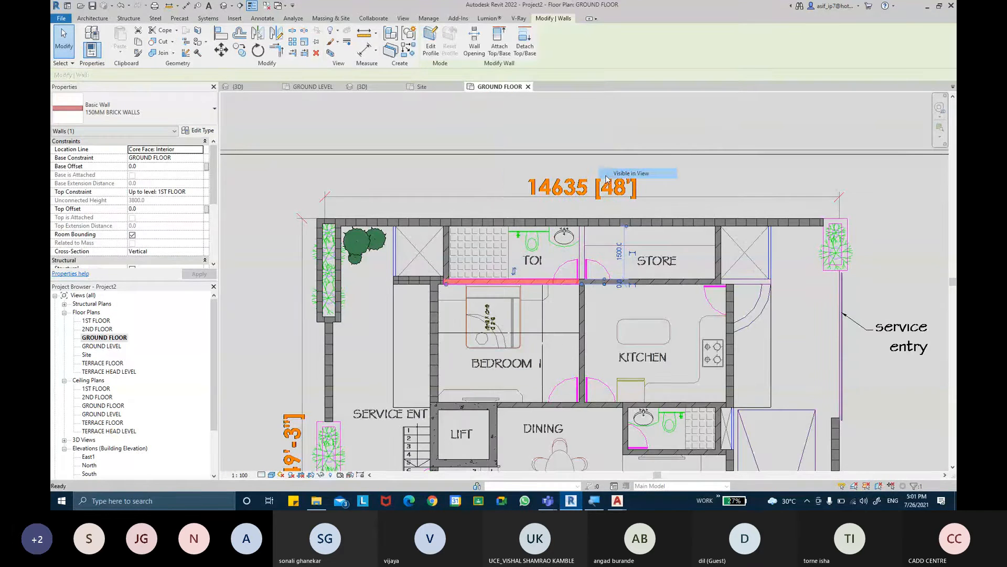
pyautogui.click(201, 195)
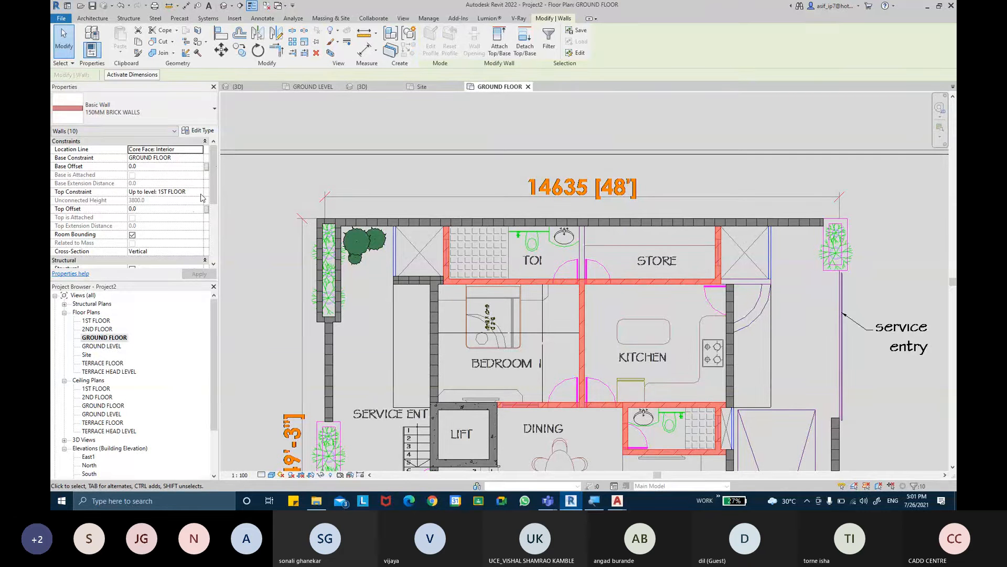
pyautogui.press('Escape')
# - Open the 3D view and examine the interior brick walls from above and from the front
pyautogui.moveTo(600, 358); pyautogui.dragTo(589, 211, button='middle')
pyautogui.scroll(-1, 597, 313)
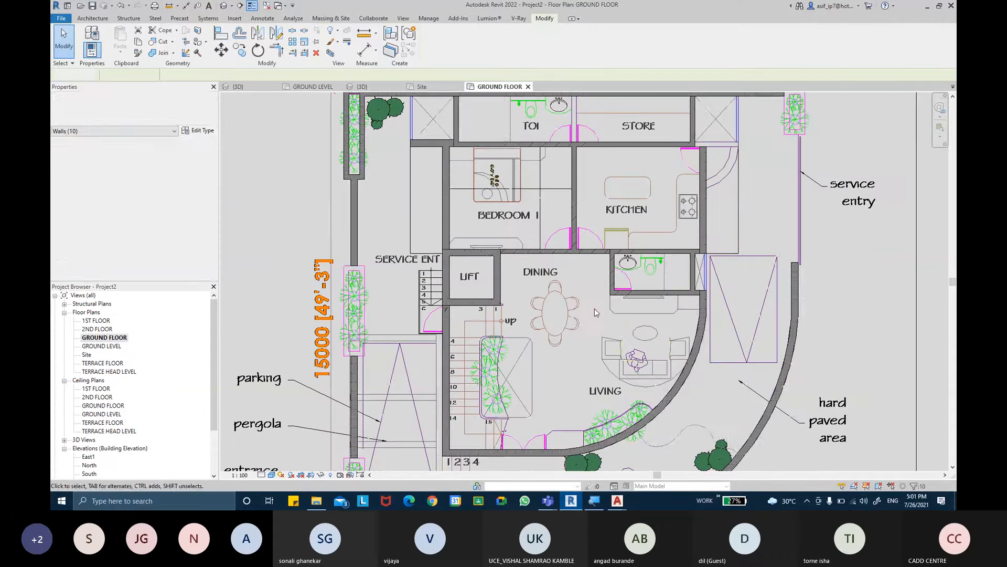
pyautogui.click(223, 7)
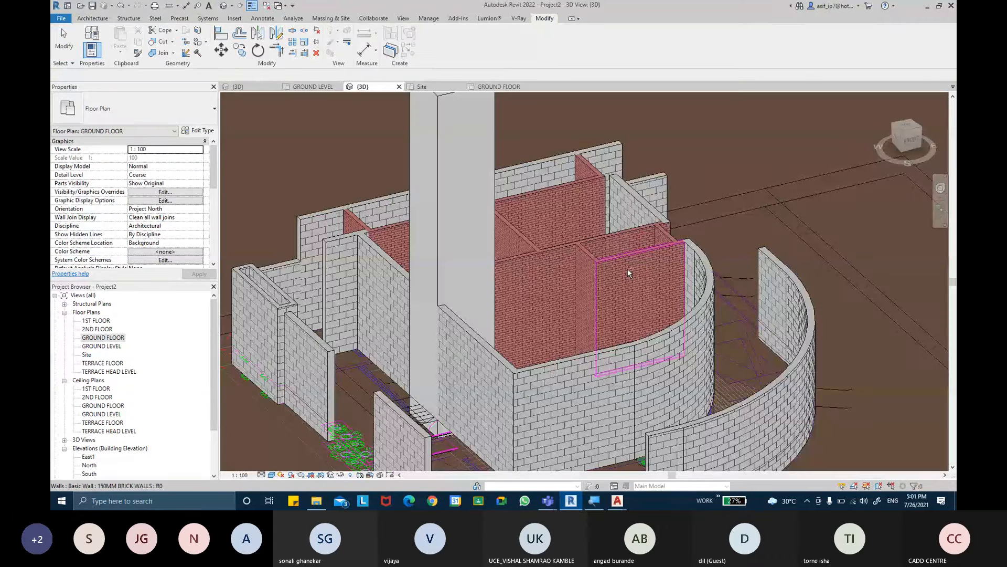
pyautogui.keyDown('shift'); pyautogui.moveTo(627, 269); pyautogui.dragTo(601, 395, button='middle'); pyautogui.keyUp('shift')
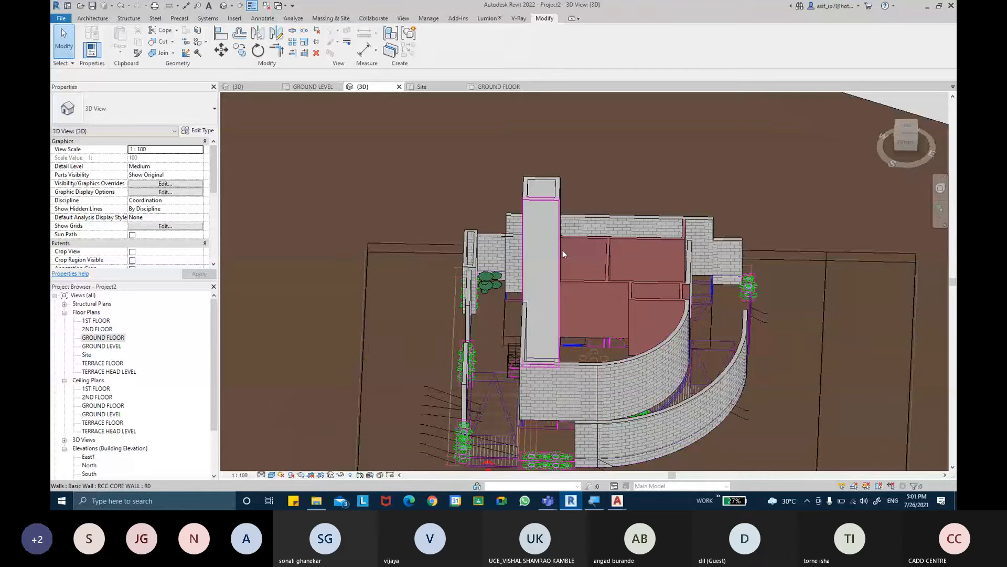
pyautogui.moveTo(601, 399)
pyautogui.keyDown('shift'); pyautogui.mouseDown(button='middle')
pyautogui.moveTo(600, 375)
pyautogui.moveTo(669, 289)
pyautogui.moveTo(722, 252)
pyautogui.moveTo(682, 274)
pyautogui.mouseUp(button='middle'); pyautogui.keyUp('shift')
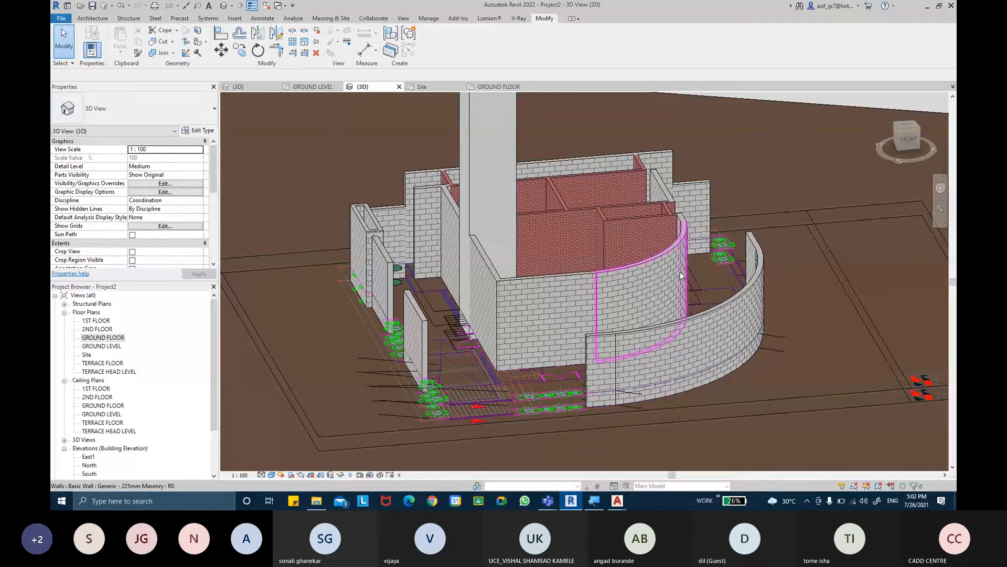
pyautogui.moveTo(680, 275)
pyautogui.keyDown('shift'); pyautogui.mouseDown(button='middle')
pyautogui.moveTo(533, 191)
pyautogui.moveTo(692, 221)
pyautogui.moveTo(734, 275)
pyautogui.mouseUp(button='middle'); pyautogui.keyUp('shift')
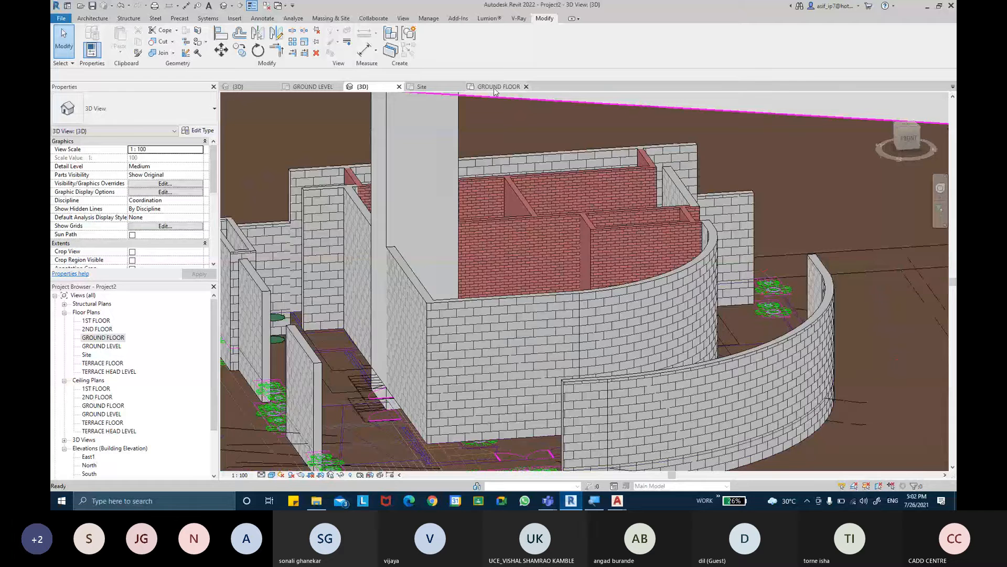
# - Return to the GROUND FLOOR plan and look over the room layout from the bedroom to the living area
pyautogui.click(494, 89)
pyautogui.moveTo(626, 174)
pyautogui.mouseDown(button='middle')
pyautogui.moveTo(683, 258)
pyautogui.moveTo(676, 217)
pyautogui.mouseUp(button='middle')
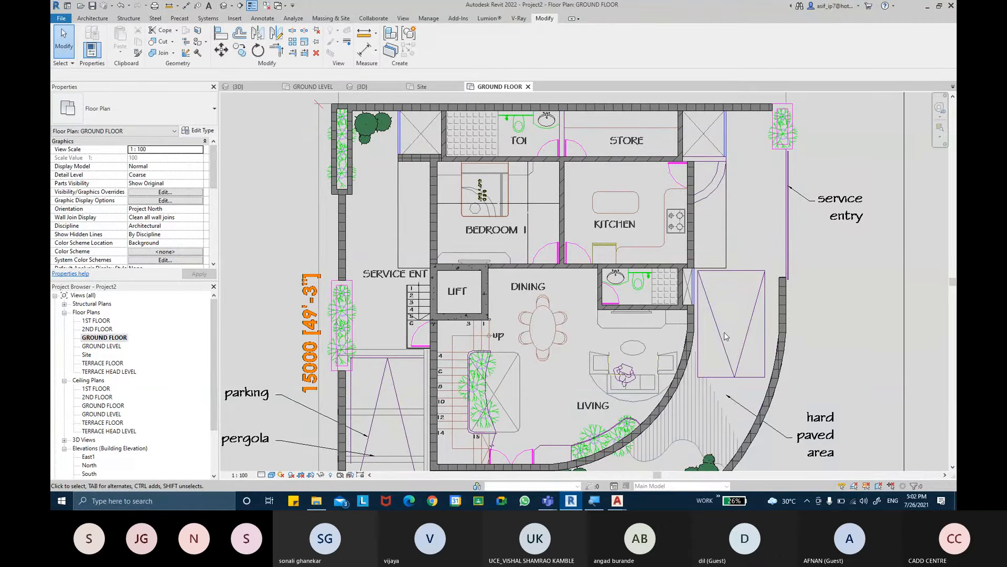
pyautogui.moveTo(589, 331)
pyautogui.mouseDown(button='middle')
pyautogui.moveTo(589, 261)
pyautogui.moveTo(595, 345)
pyautogui.mouseUp(button='middle')
pyautogui.moveTo(587, 185); pyautogui.dragTo(600, 208, button='middle')
pyautogui.moveTo(671, 306)
pyautogui.mouseDown(button='middle')
pyautogui.moveTo(687, 231)
pyautogui.moveTo(680, 322)
pyautogui.mouseUp(button='middle')
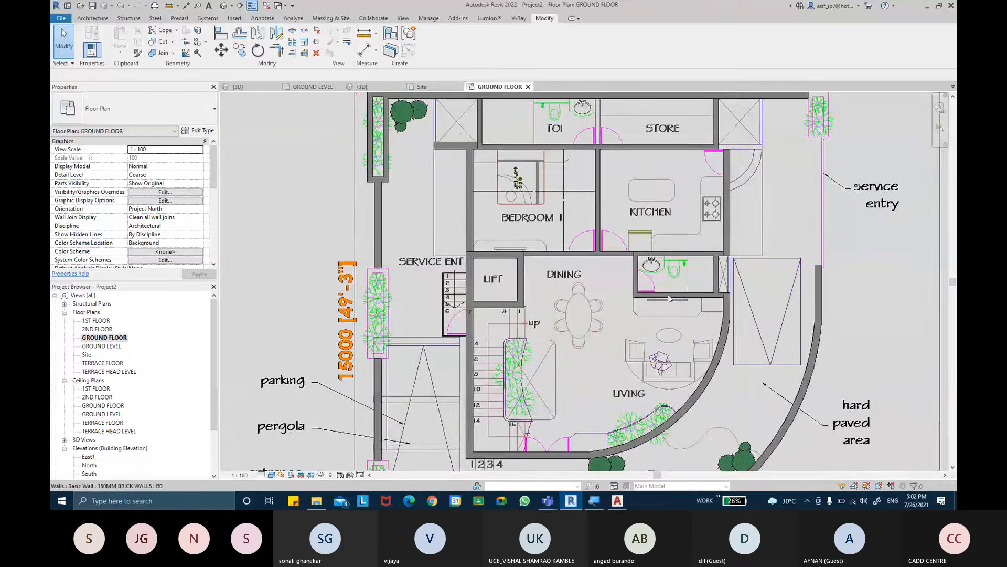
# - Draw a 150MM BRICK WALLS wall between the toilet and the store, from the store–kitchen wall to the rear wall, and check its alignment
pyautogui.scroll(-1, 669, 298)
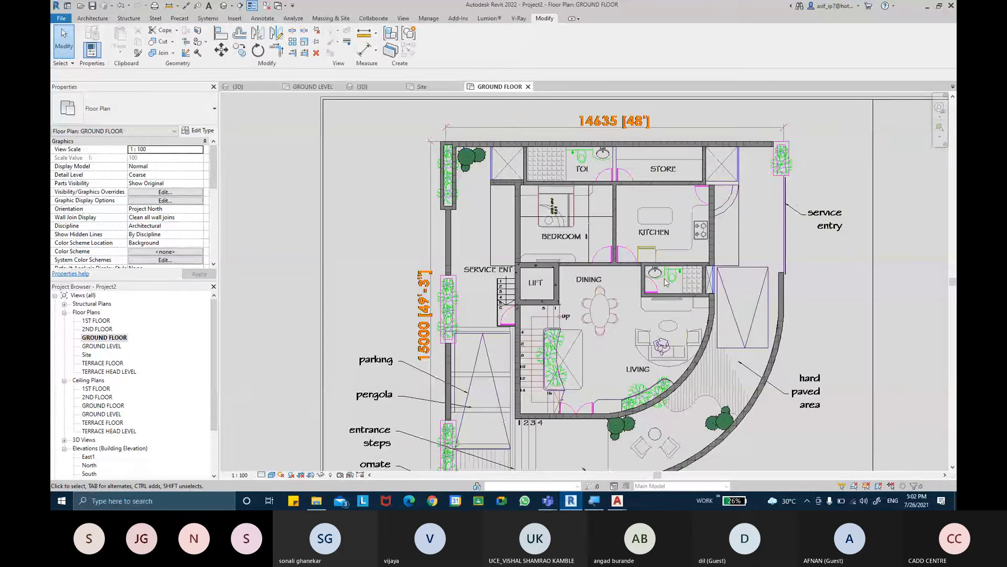
pyautogui.scroll(1, 616, 204)
pyautogui.click(616, 204)
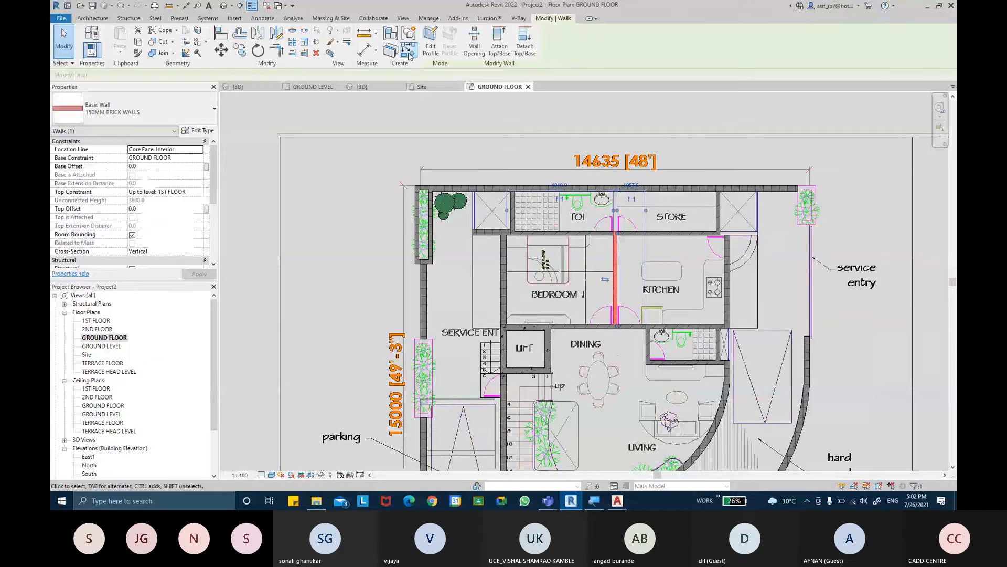
pyautogui.press('c')
pyautogui.press('s')
pyautogui.scroll(2, 628, 201)
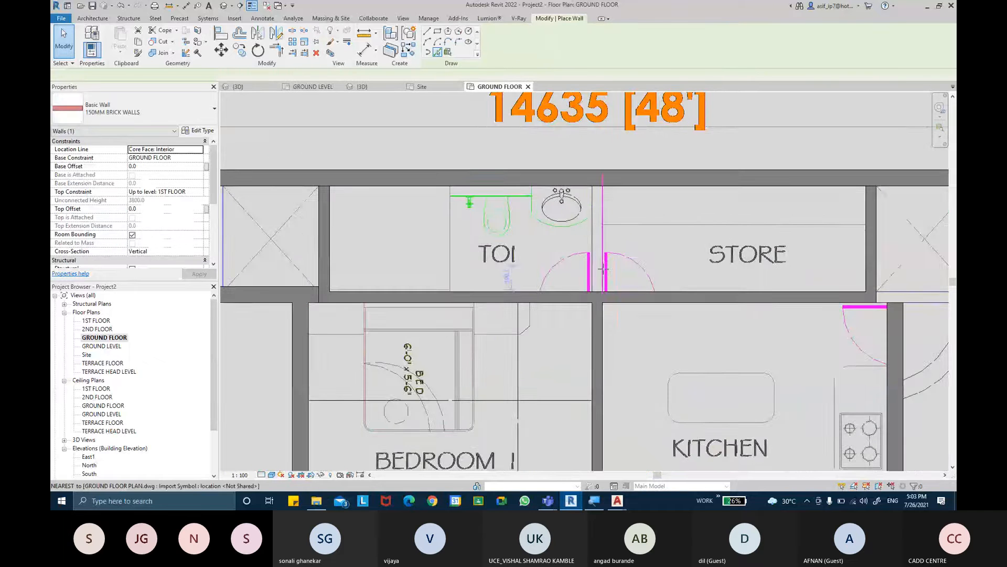
pyautogui.scroll(1, 598, 284)
pyautogui.click(596, 293)
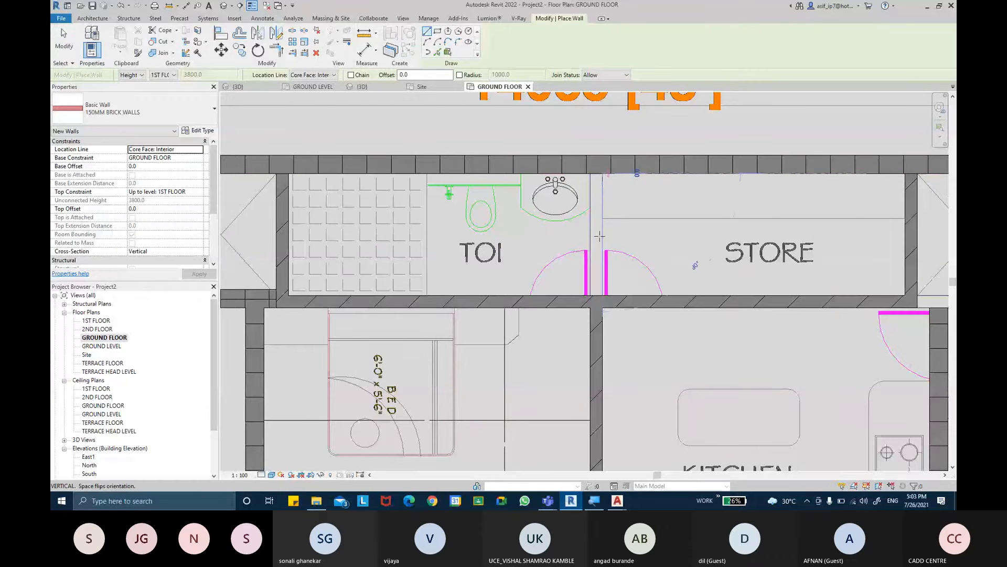
pyautogui.click(602, 295)
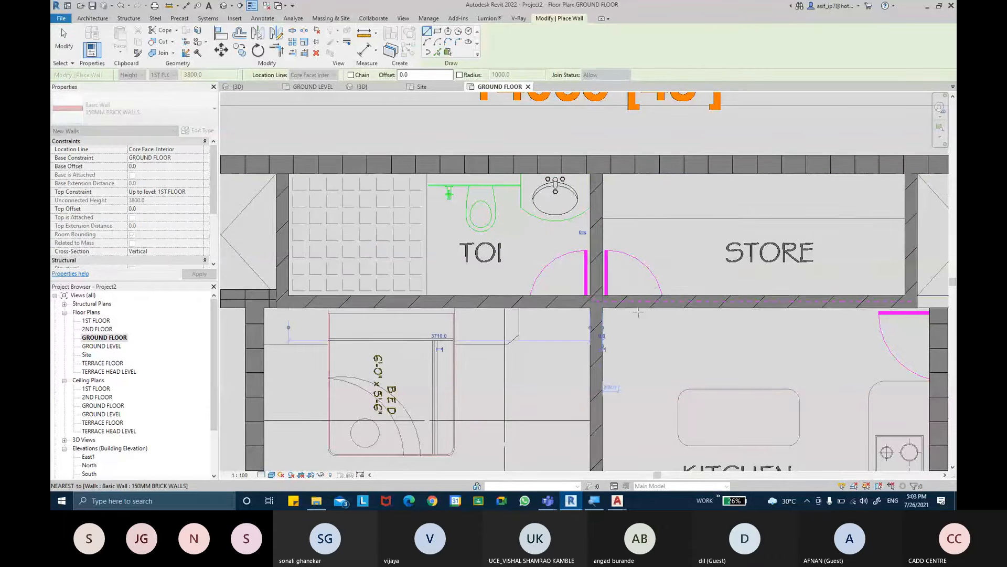
pyautogui.press('Escape')
pyautogui.press('Escape')
pyautogui.click(602, 253)
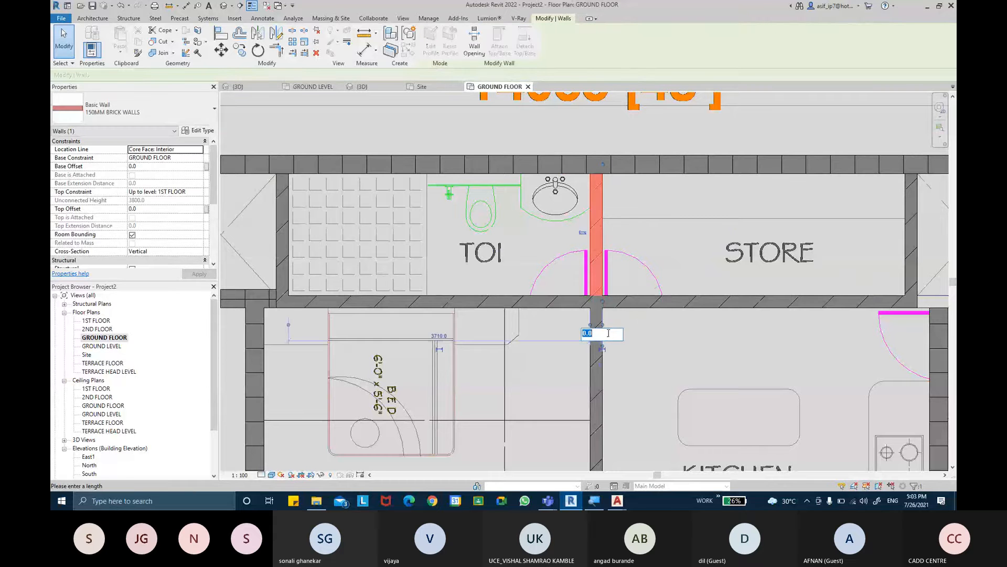
pyautogui.click(686, 336)
pyautogui.scroll(-3, 686, 336)
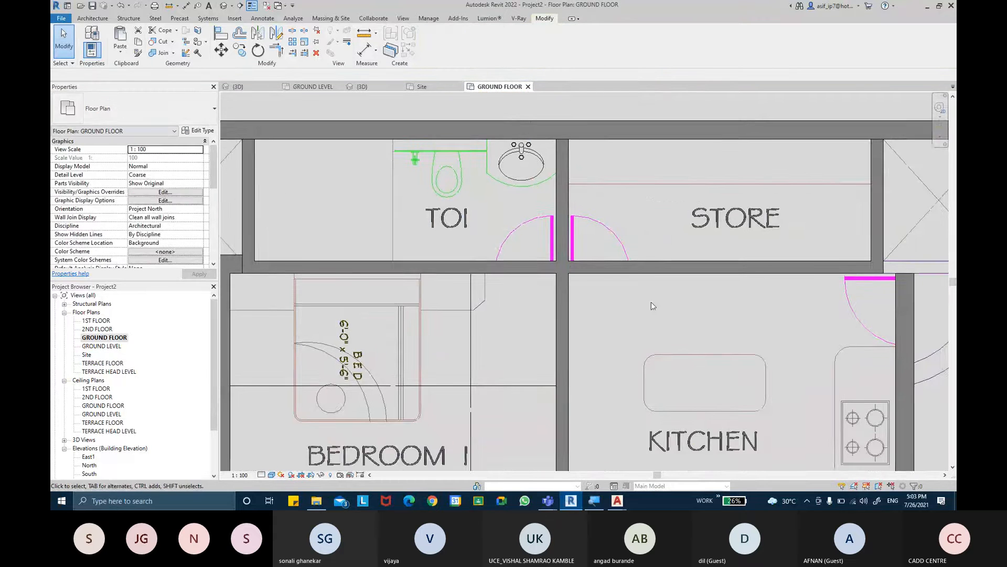
# - Draw a Generic - 225mm Masonry wall about 1420 mm long from the store's outer corner along the duct's kitchen-side edge to its outer line
pyautogui.click(796, 294)
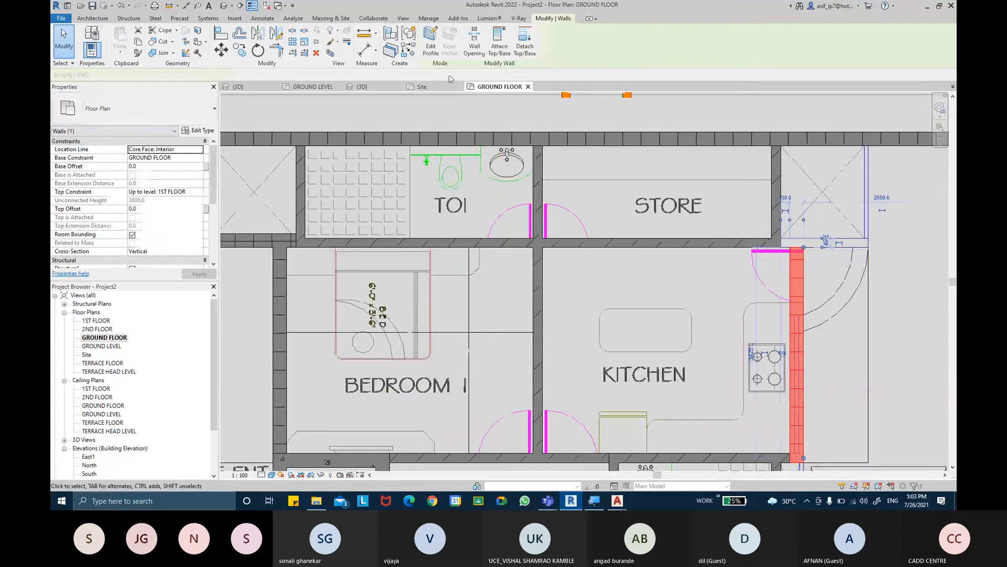
pyautogui.press('w')
pyautogui.press('a')
pyautogui.scroll(5, 721, 251)
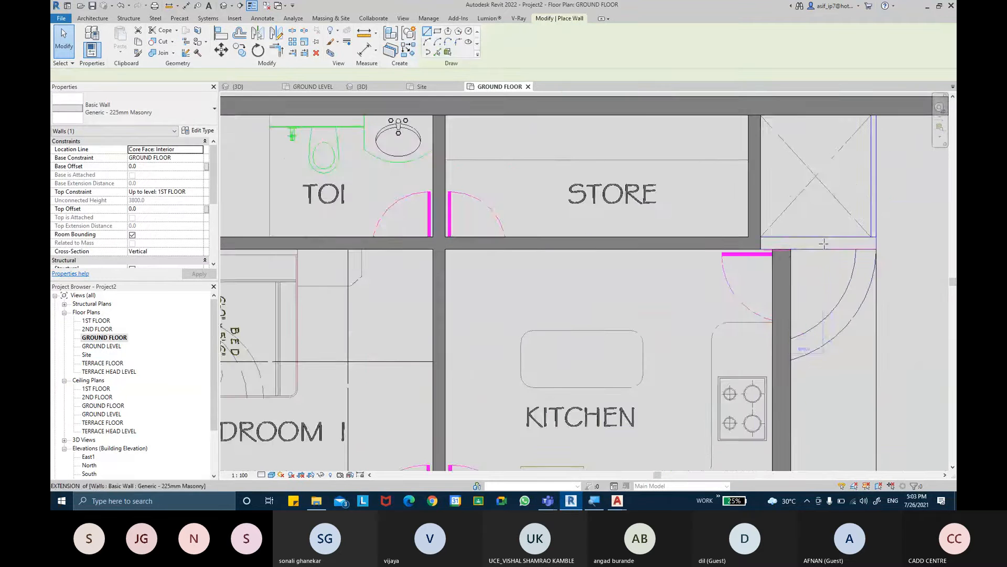
pyautogui.click(718, 253)
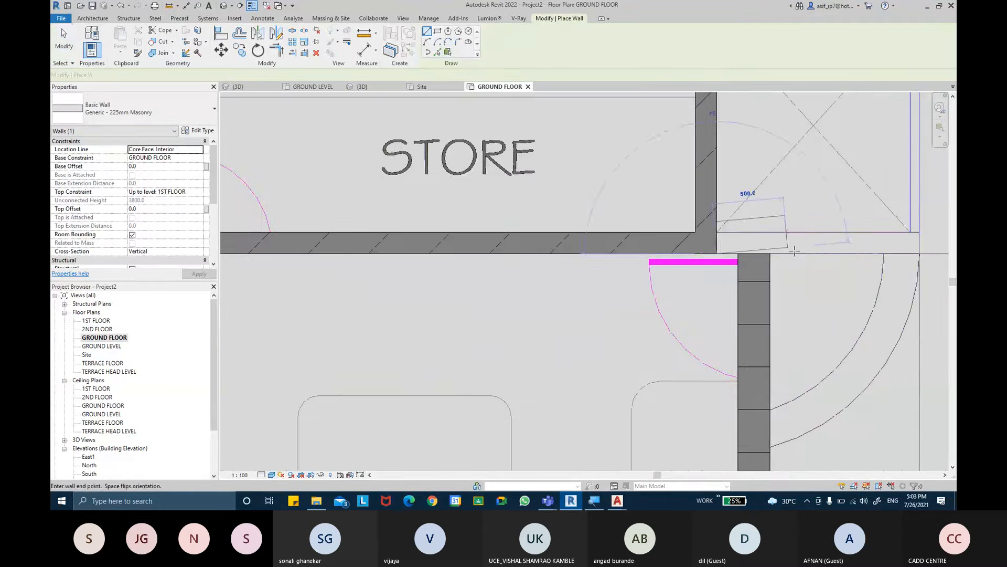
pyautogui.click(918, 253)
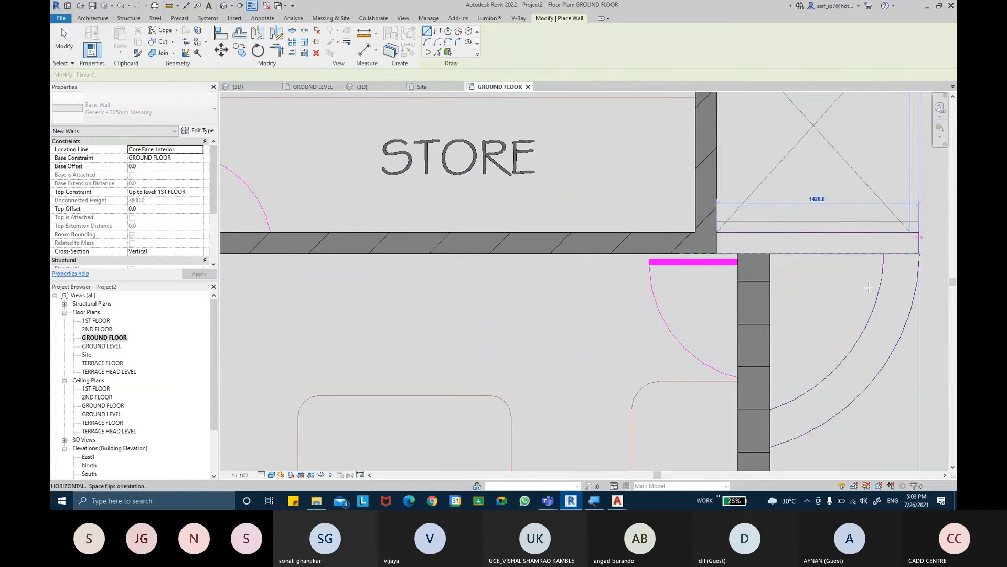
pyautogui.press('Escape')
pyautogui.press('Escape')
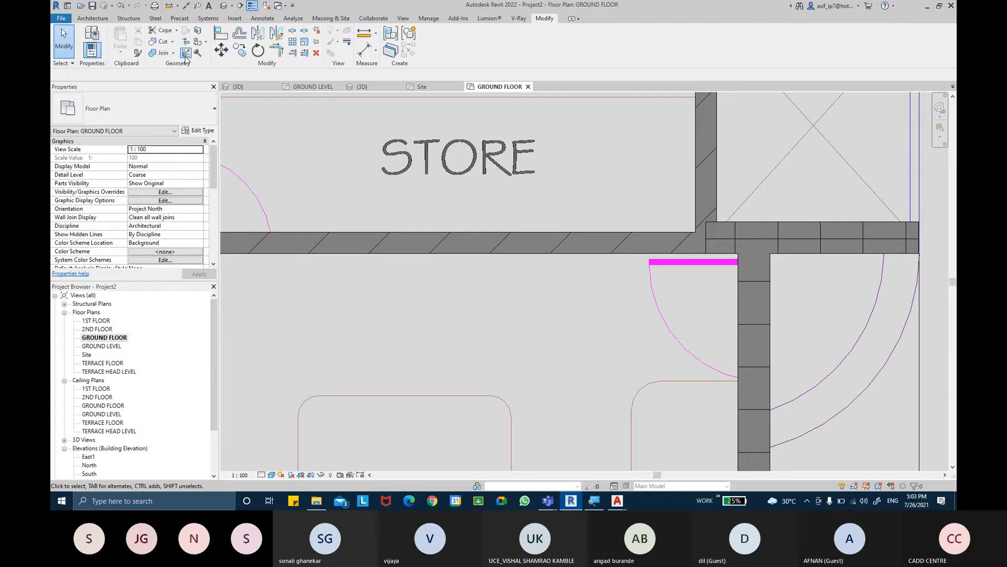
# - Cycle the wall join at the store's outer corner to the butt configuration that ends the 225 mm wall at the brick wall's outer face
pyautogui.click(185, 52)
pyautogui.click(710, 237)
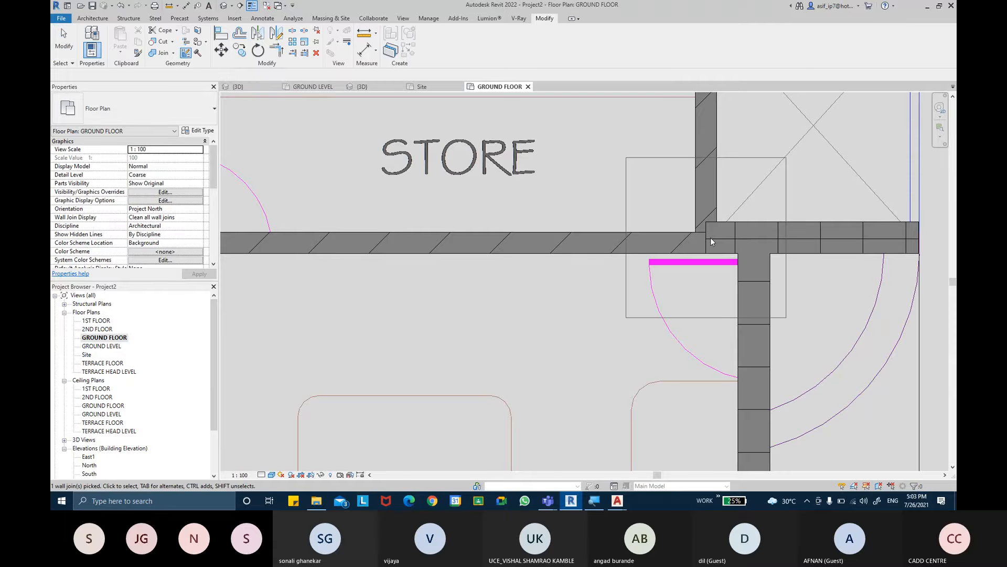
pyautogui.click(132, 75)
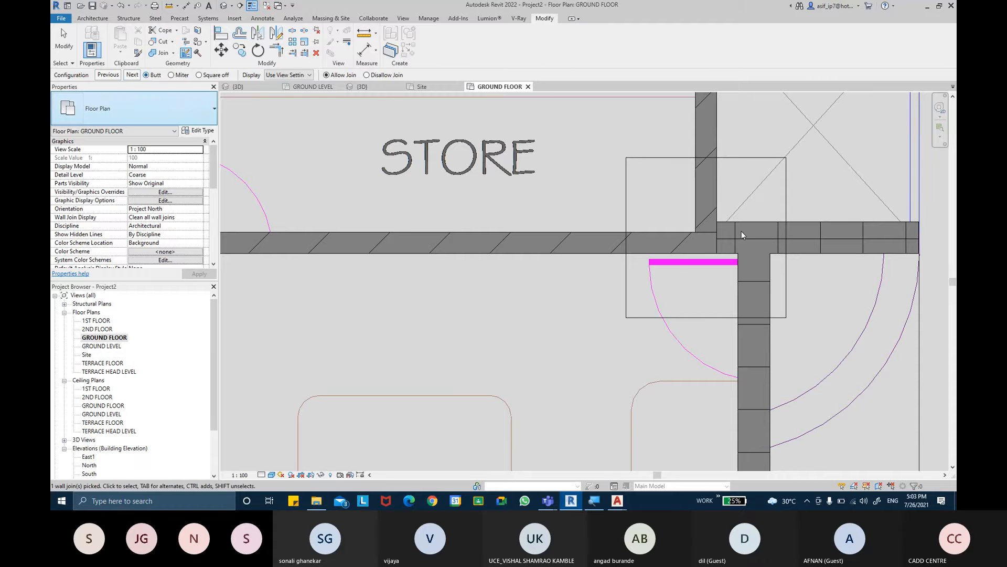
pyautogui.moveTo(687, 196); pyautogui.dragTo(684, 238, button='middle')
pyautogui.press('Escape')
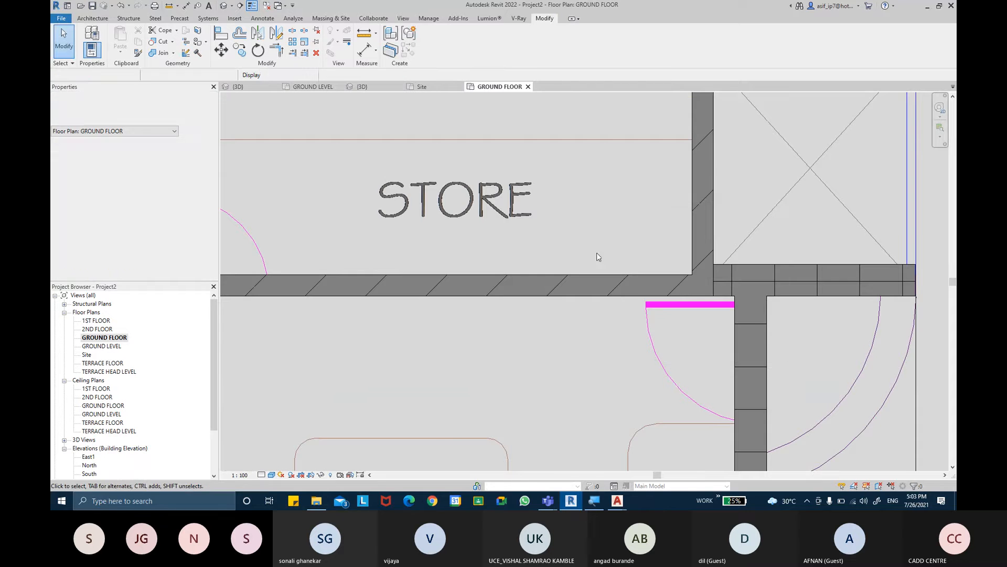
# - Examine the ground floor walls around the toilet, store, bedroom, kitchen and dining area against the linked plan
pyautogui.scroll(-2, 605, 258)
pyautogui.moveTo(604, 258); pyautogui.dragTo(672, 268, button='middle')
pyautogui.scroll(-2, 672, 266)
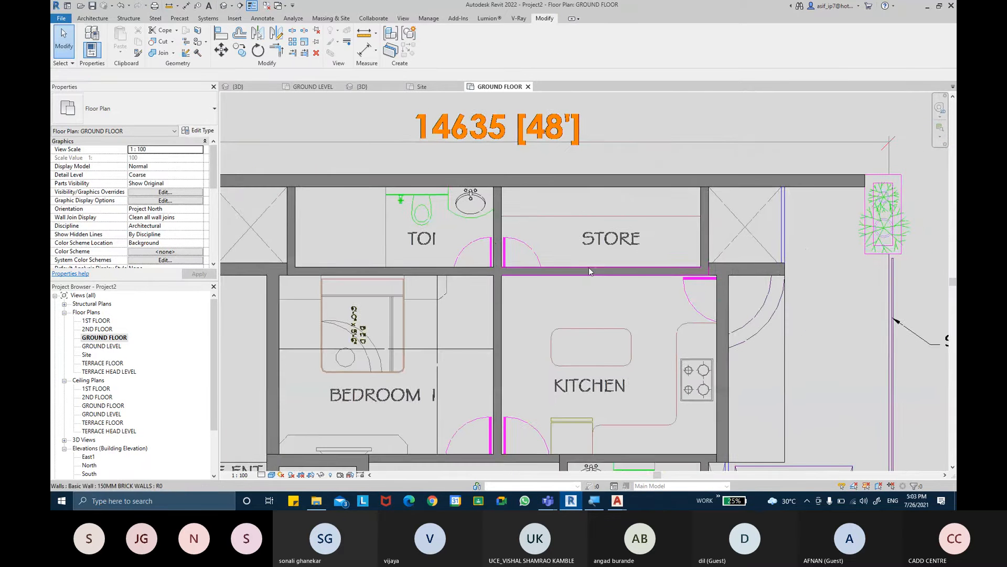
pyautogui.moveTo(593, 271); pyautogui.dragTo(665, 270, button='middle')
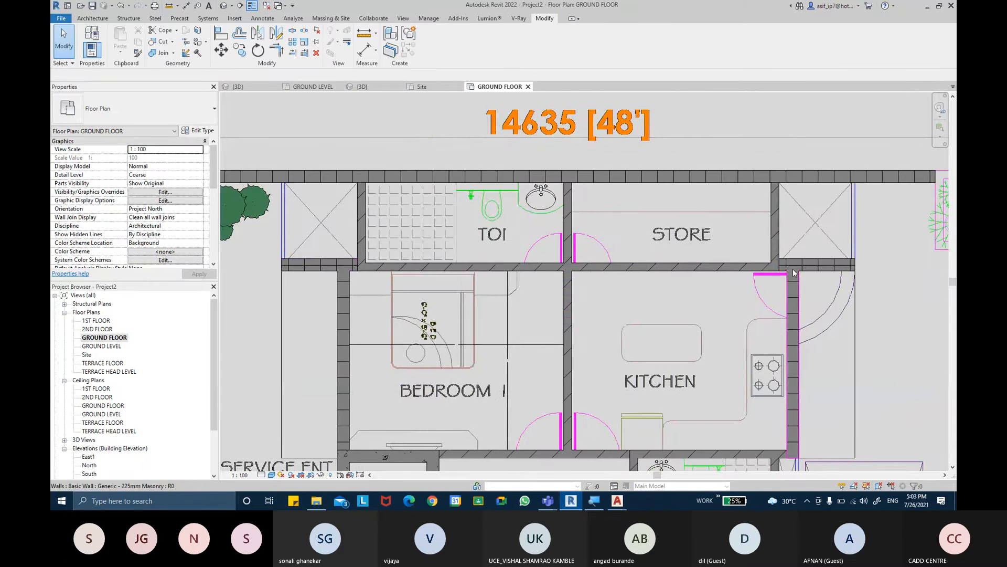
pyautogui.moveTo(698, 307)
pyautogui.mouseDown(button='middle')
pyautogui.moveTo(692, 291)
pyautogui.moveTo(705, 292)
pyautogui.mouseUp(button='middle')
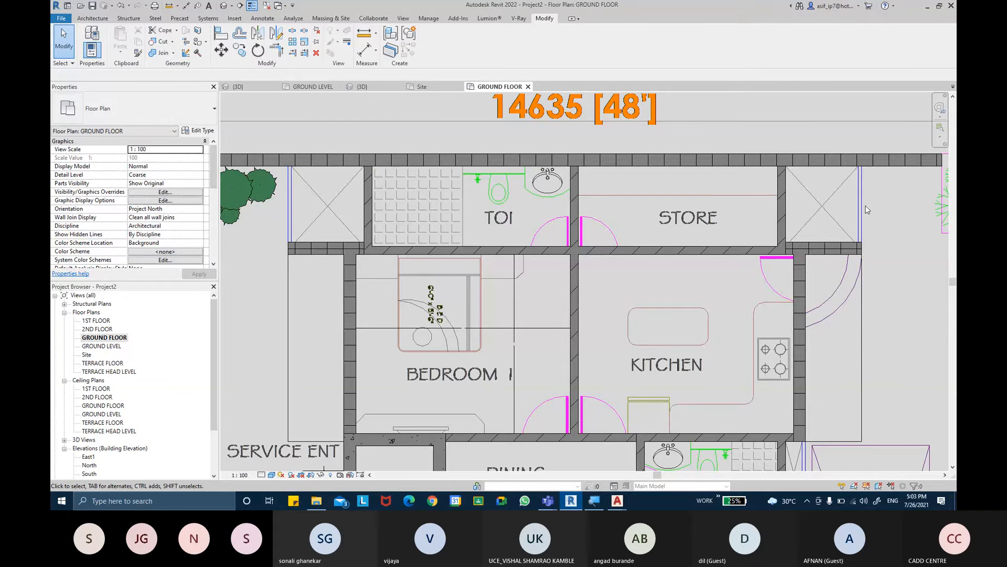
pyautogui.moveTo(833, 310); pyautogui.dragTo(814, 229, button='middle')
pyautogui.scroll(-1, 816, 272)
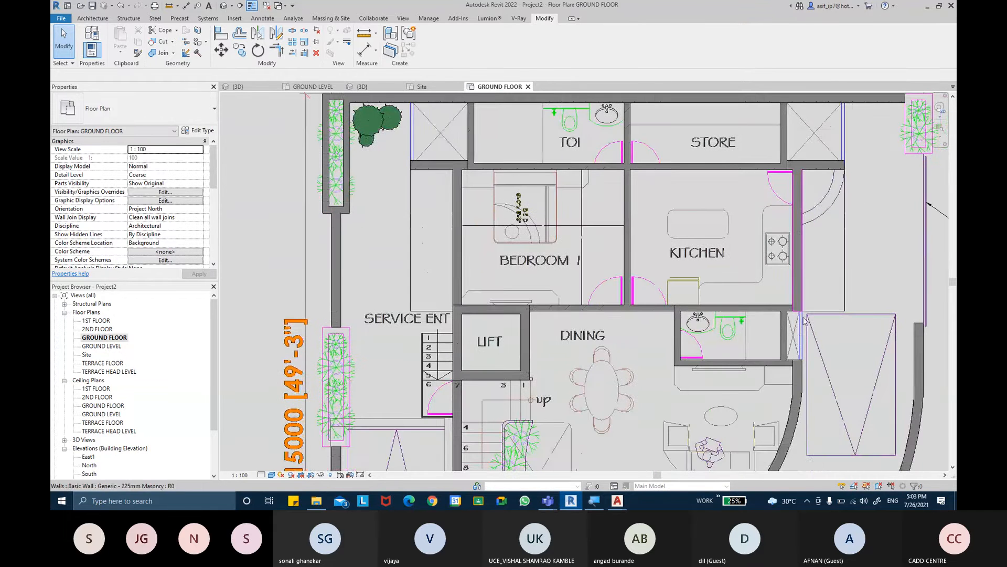
pyautogui.scroll(3, 799, 339)
pyautogui.moveTo(567, 349); pyautogui.dragTo(643, 276, button='middle')
pyautogui.scroll(-4, 631, 246)
pyautogui.moveTo(637, 323); pyautogui.dragTo(616, 320, button='middle')
pyautogui.moveTo(706, 239); pyautogui.dragTo(678, 369, button='middle')
# - Inspect the kitchen-side duct wall and the extent of the rear 225 mm masonry wall behind the toilet and store, clearing each selection
pyautogui.click(743, 222)
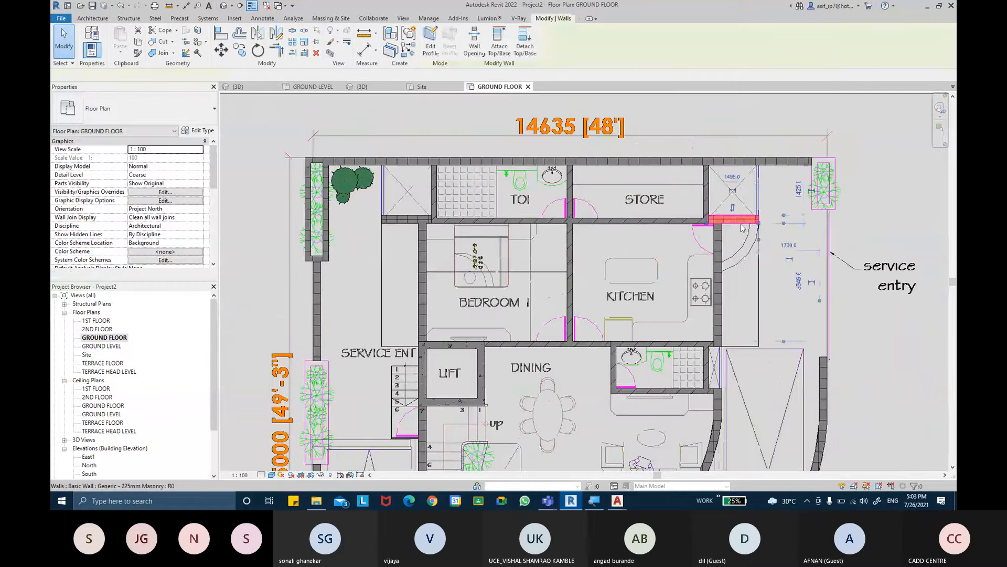
pyautogui.press('Escape')
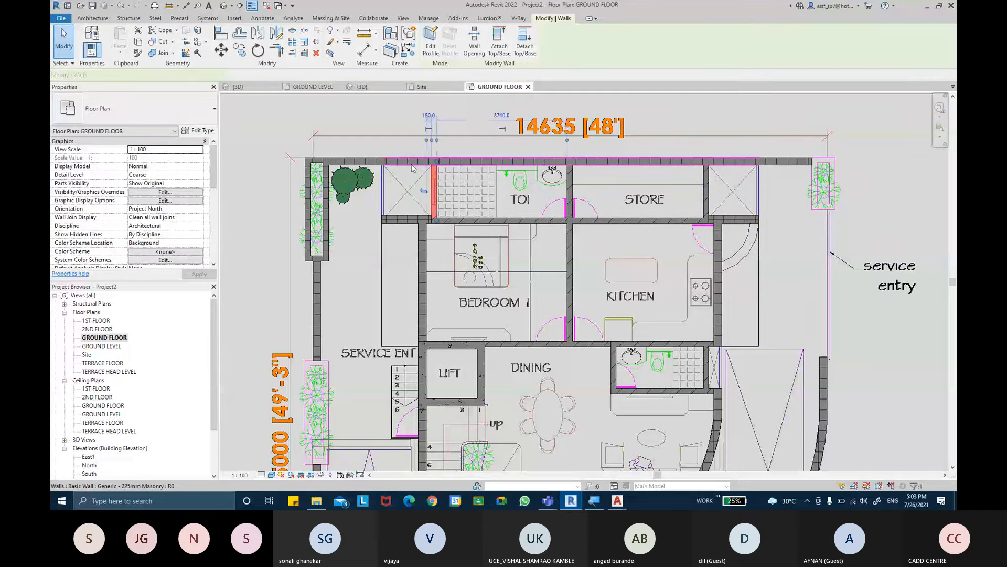
pyautogui.click(504, 162)
pyautogui.moveTo(782, 187); pyautogui.dragTo(733, 217, button='middle')
pyautogui.press('Escape')
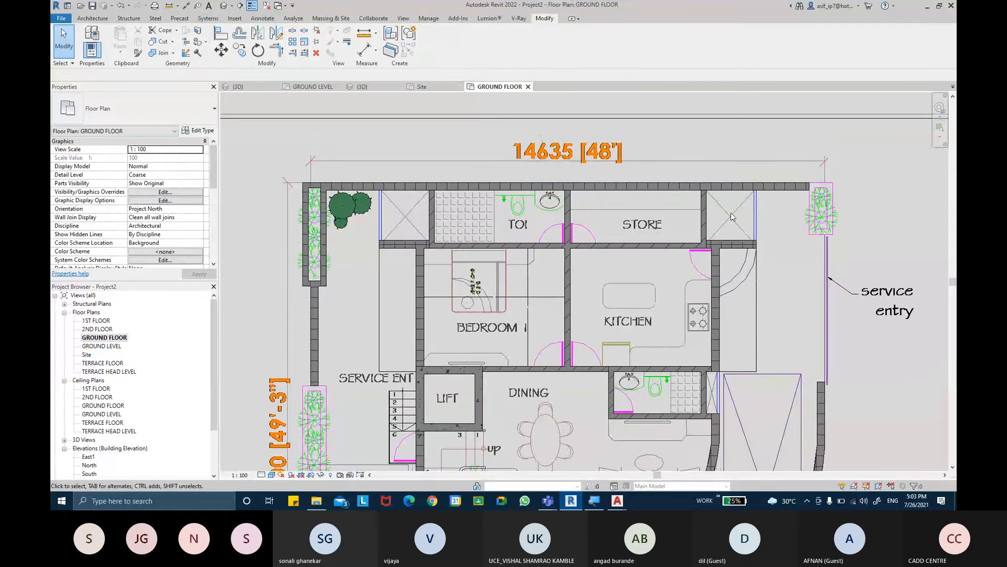
pyautogui.scroll(2, 711, 205)
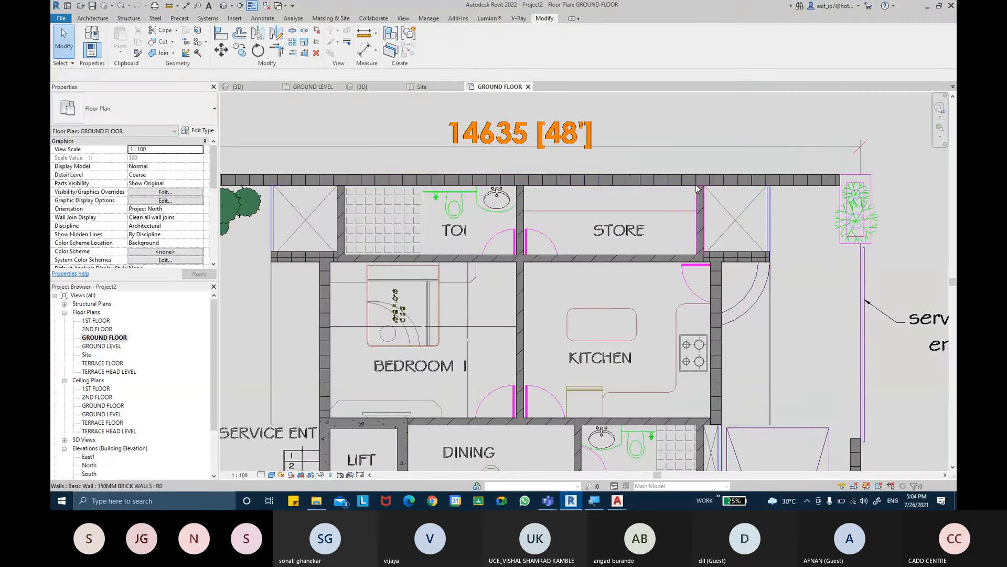
pyautogui.moveTo(294, 184); pyautogui.dragTo(375, 196, button='middle')
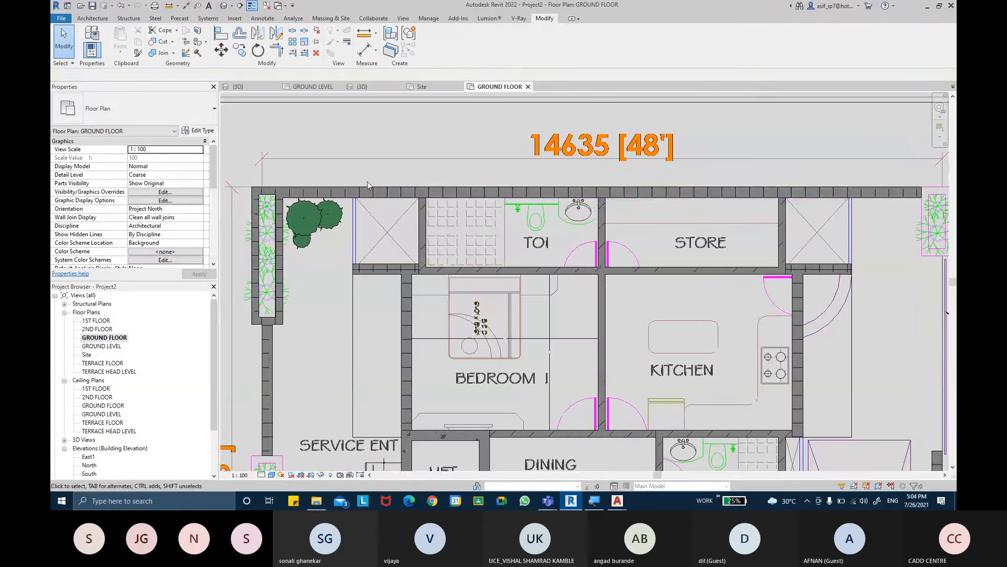
pyautogui.click(376, 196)
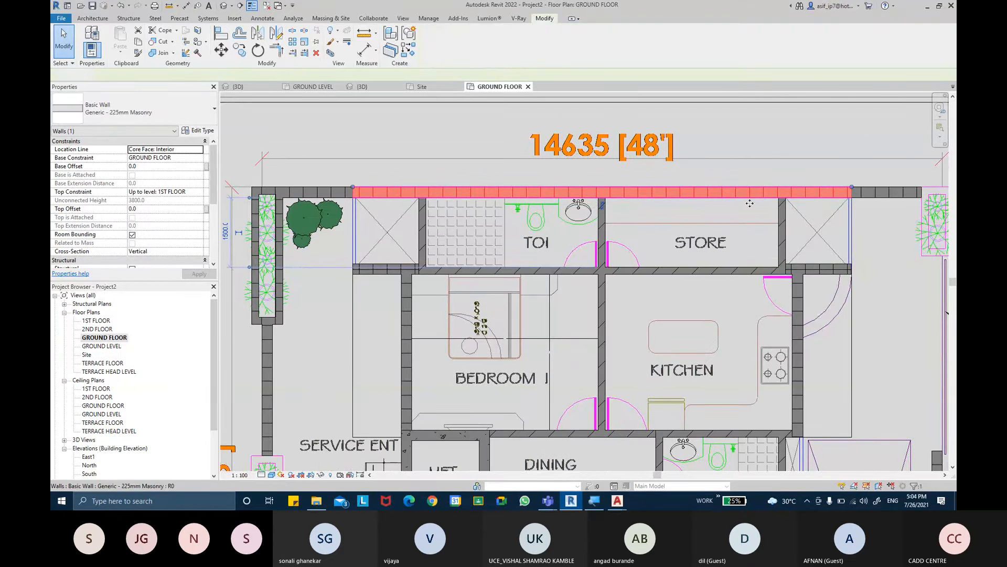
pyautogui.press('Escape')
# - Review the snap settings and split the rear 225 mm masonry wall in line with the outer face of the store's side wall
pyautogui.scroll(1, 803, 218)
pyautogui.click(292, 30)
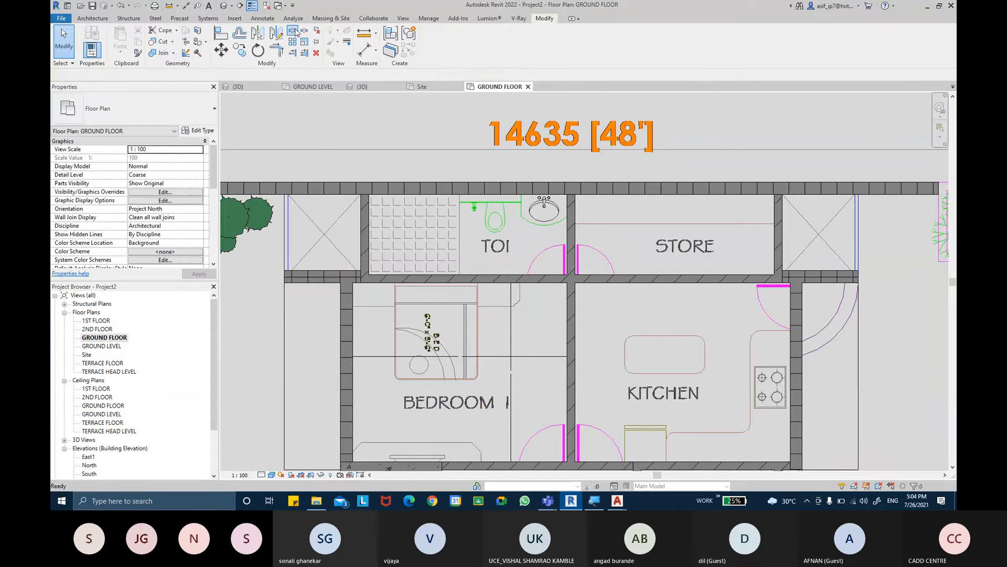
pyautogui.scroll(5, 790, 189)
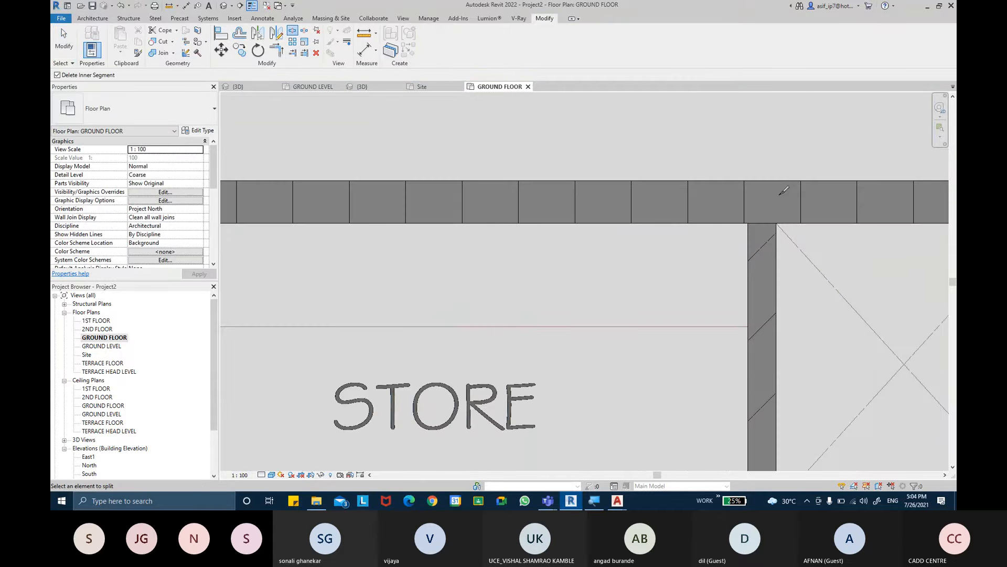
pyautogui.scroll(1, 779, 213)
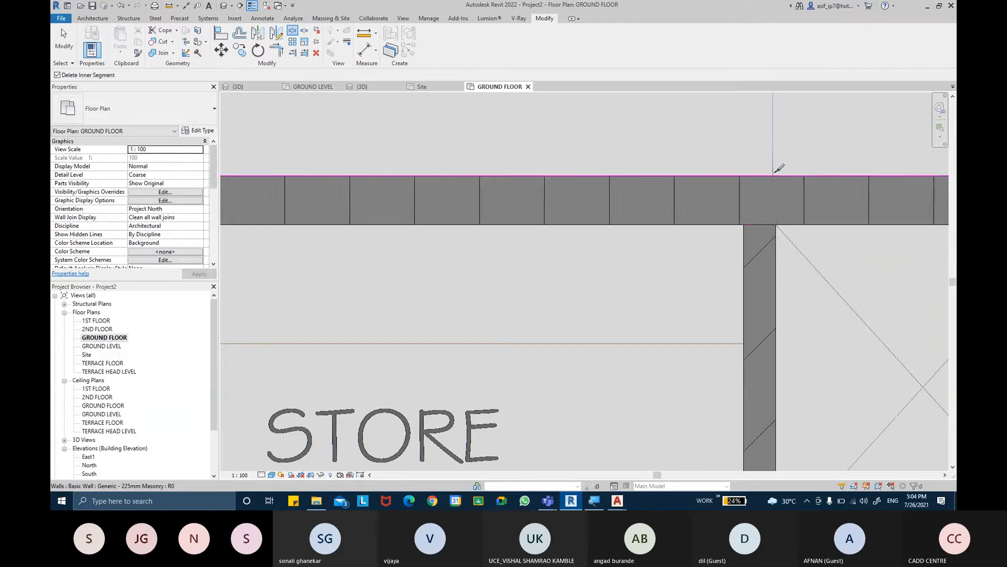
pyautogui.scroll(3, 778, 176)
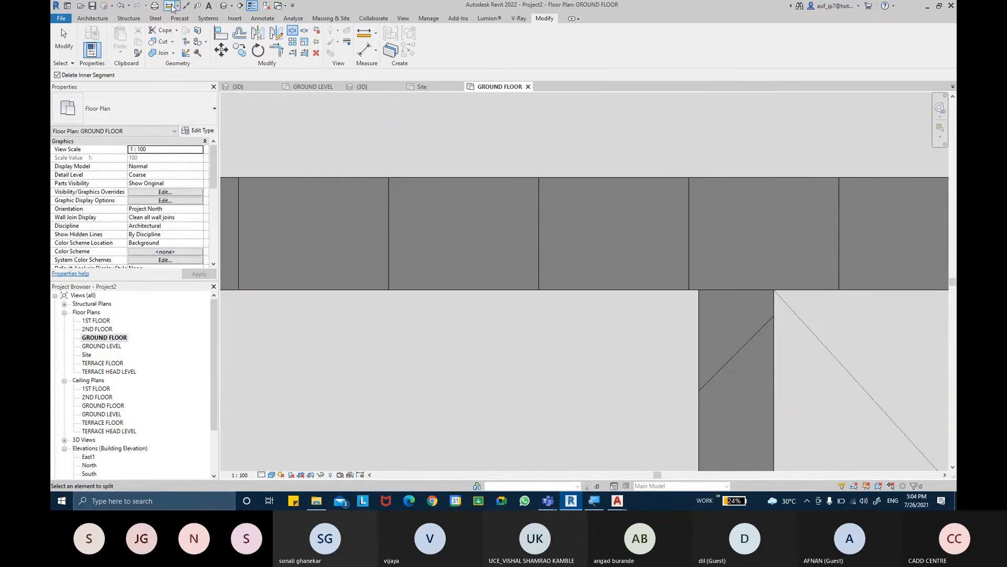
pyautogui.click(428, 18)
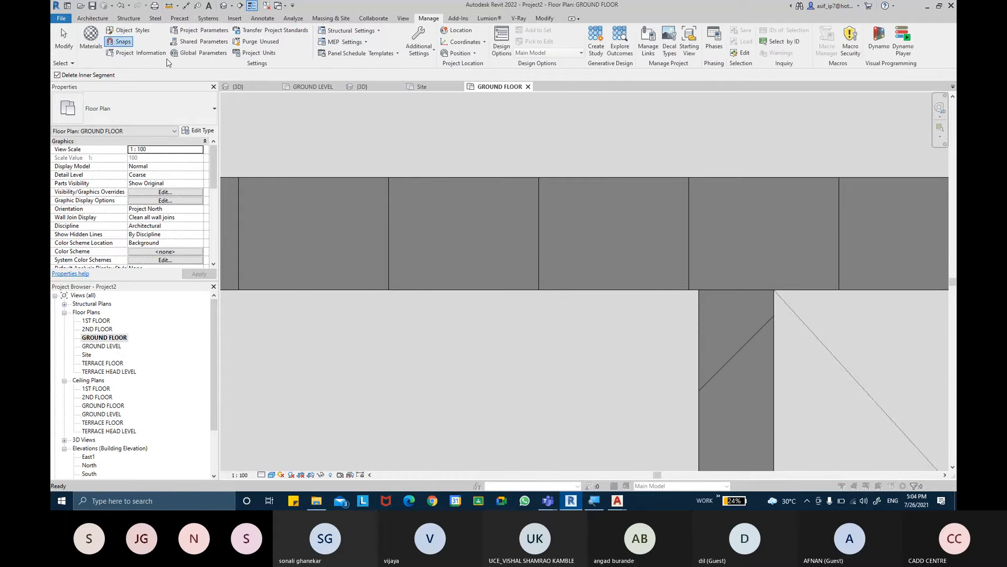
pyautogui.click(120, 41)
pyautogui.click(497, 396)
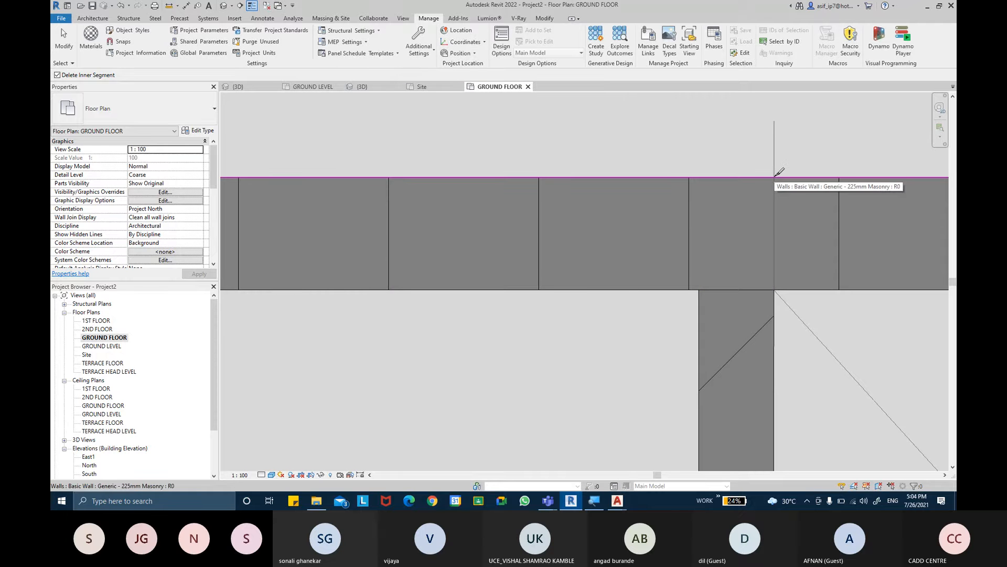
pyautogui.scroll(3, 779, 173)
pyautogui.moveTo(779, 171); pyautogui.dragTo(663, 122, button='middle')
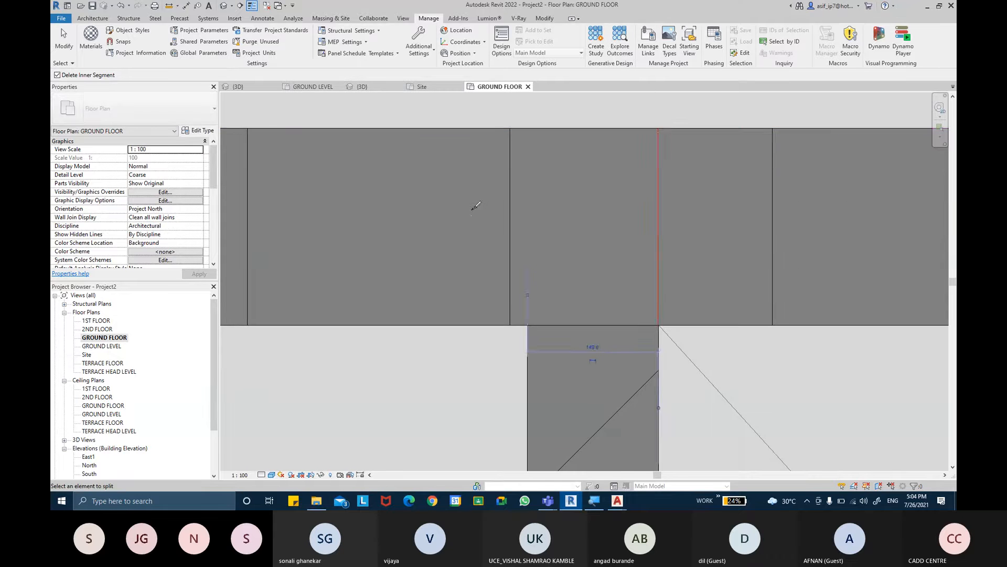
# - Try splitting the rear 225 mm masonry wall at the toilet's outer side wall with Delete Inner Segment enabled, and undo the split
pyautogui.moveTo(473, 207); pyautogui.dragTo(623, 202, button='middle')
pyautogui.scroll(-6, 623, 202)
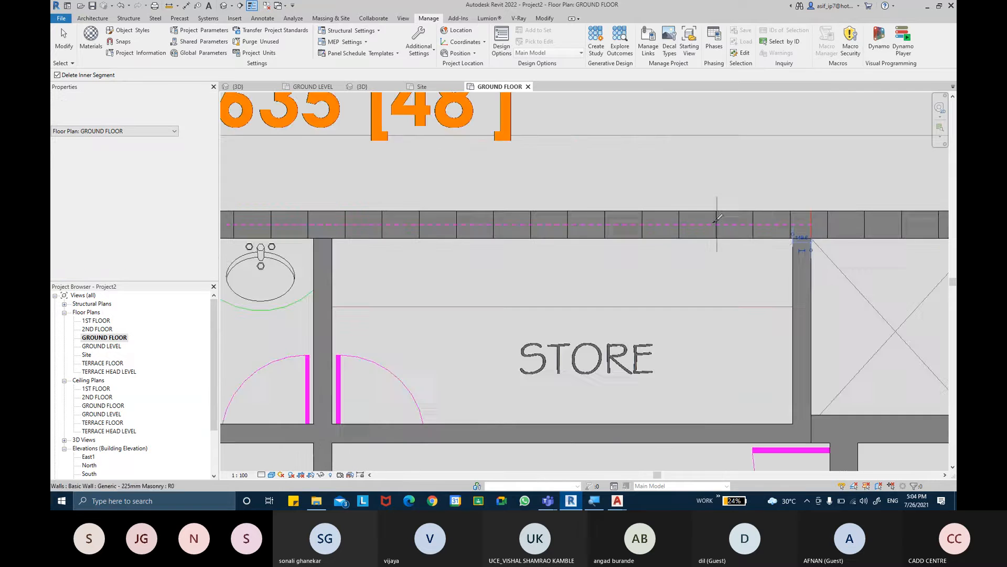
pyautogui.moveTo(521, 218); pyautogui.dragTo(772, 216, button='middle')
pyautogui.scroll(4, 543, 217)
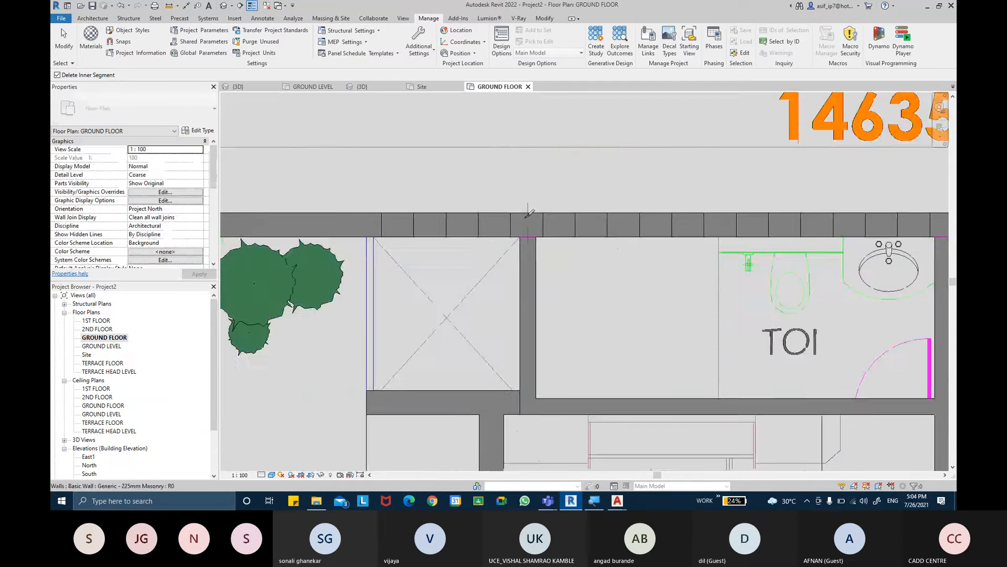
pyautogui.scroll(4, 522, 210)
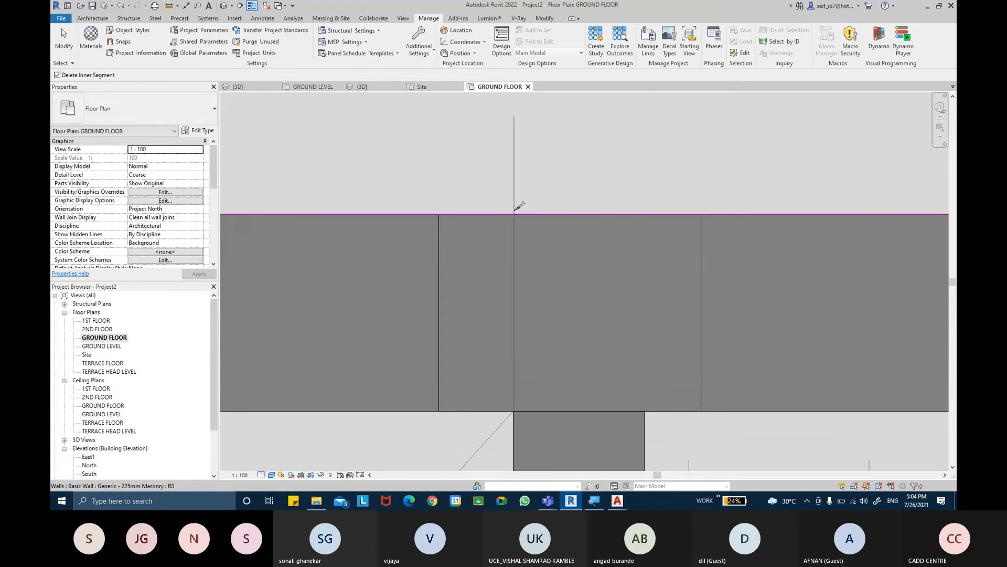
pyautogui.click(517, 208)
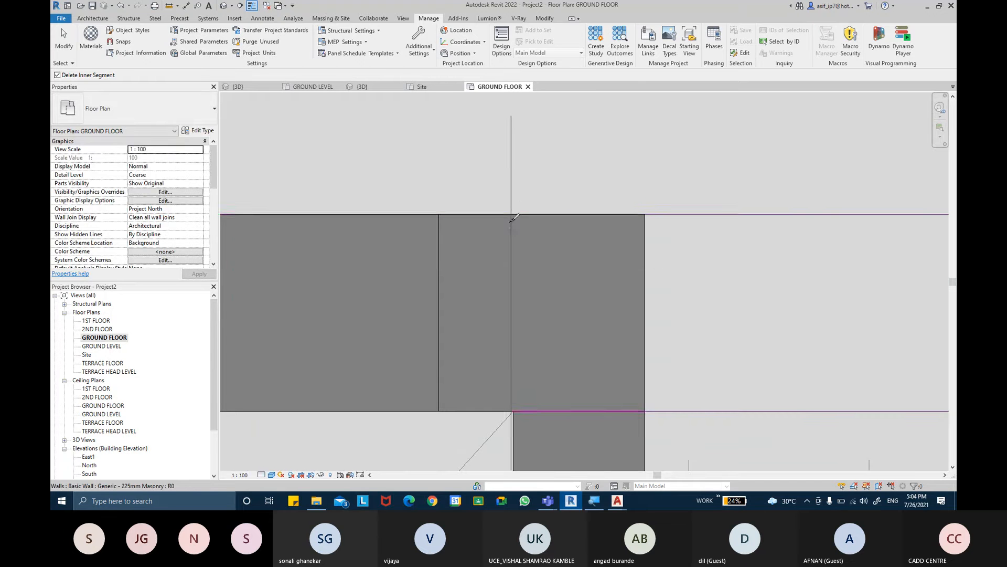
pyautogui.scroll(-4, 518, 229)
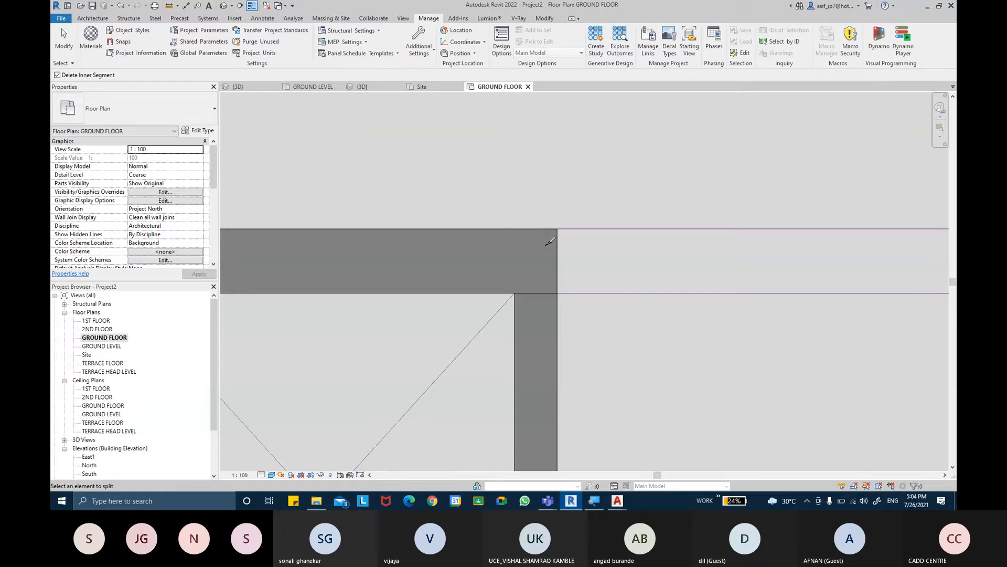
pyautogui.hotkey('ctrl', 'z')
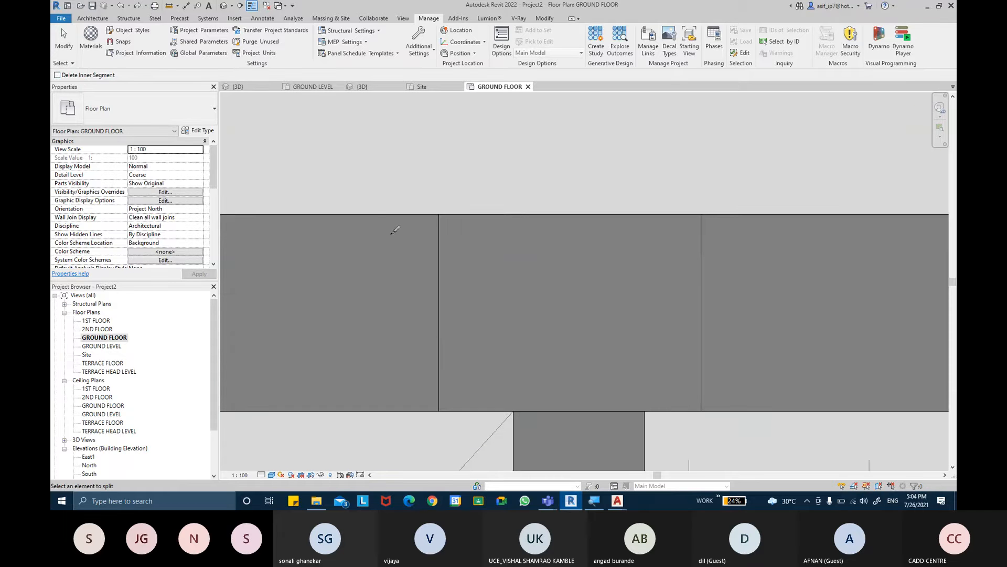
# - With Delete Inner Segment disabled, split the rear 225 mm masonry wall in line with the outer face of the toilet's side wall
pyautogui.click(514, 211)
pyautogui.press('Escape')
pyautogui.scroll(-5, 480, 307)
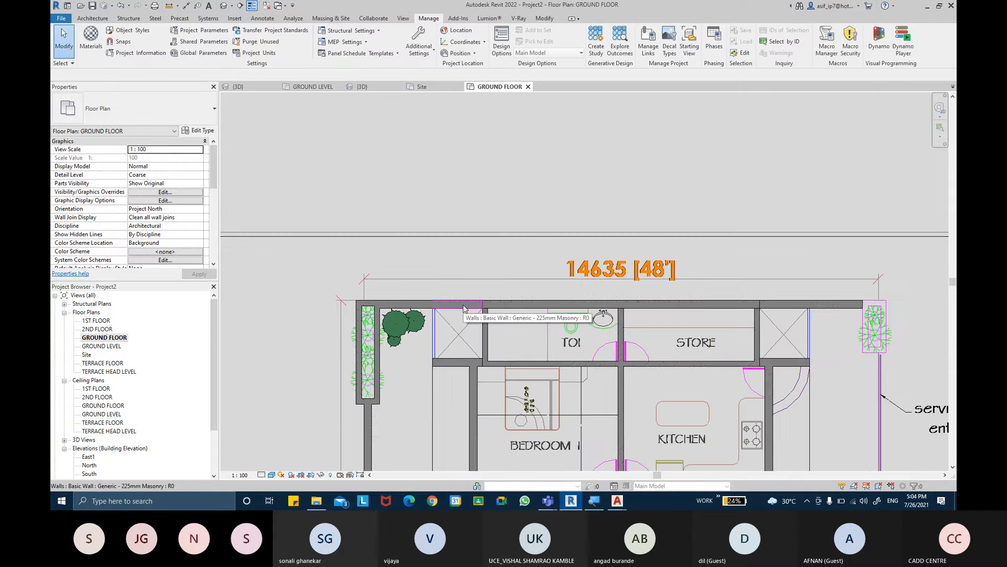
# - Select the rear wall segments behind both ducts and behind the toilet and store to check the splits, clearing the selection
pyautogui.click(463, 308)
pyautogui.click(777, 311)
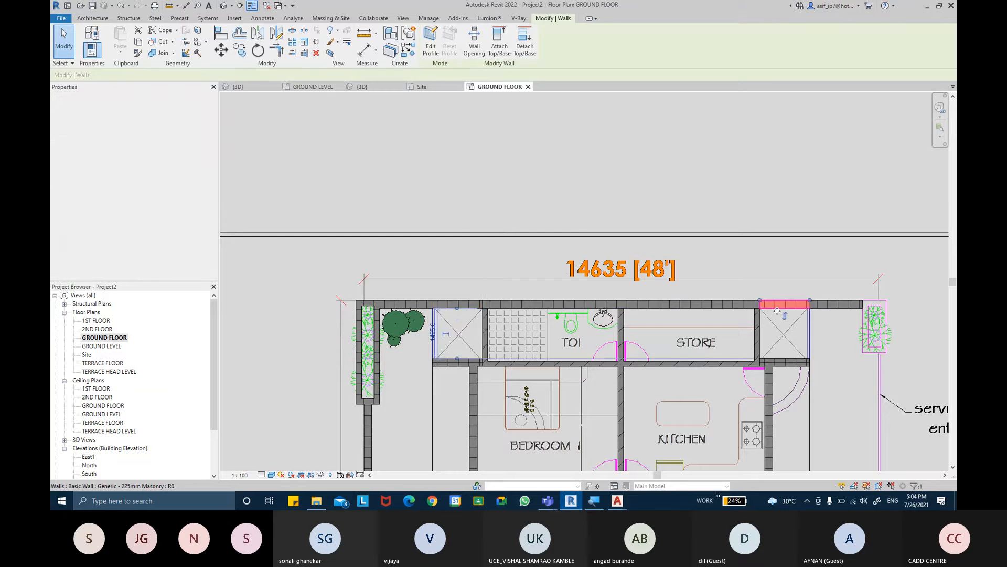
pyautogui.scroll(3, 777, 311)
pyautogui.click(715, 307)
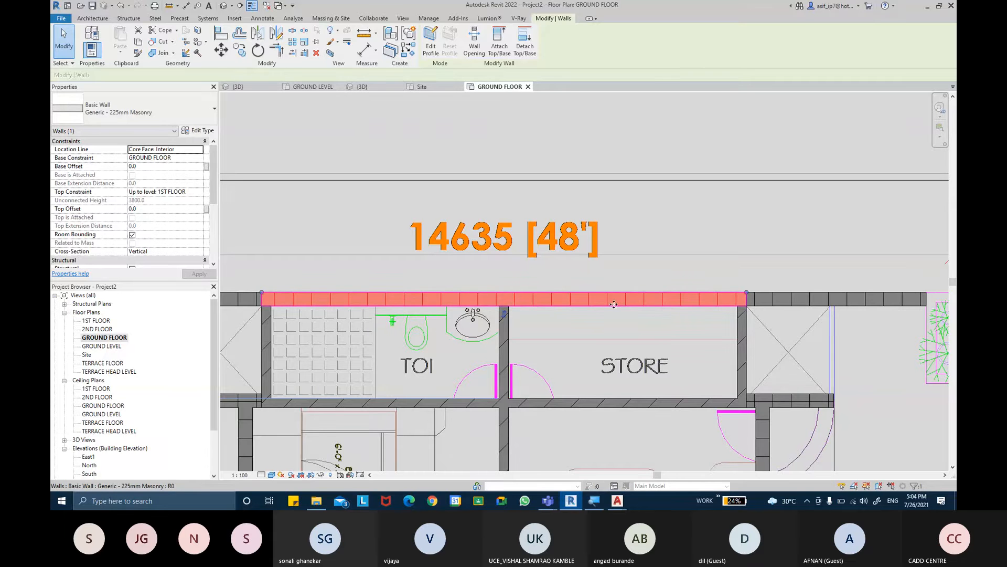
pyautogui.click(622, 326)
pyautogui.moveTo(622, 326); pyautogui.dragTo(639, 117, button='middle')
# - Inspect the ground floor walls in the 3D view and return to the GROUND FLOOR plan
pyautogui.scroll(-2, 625, 282)
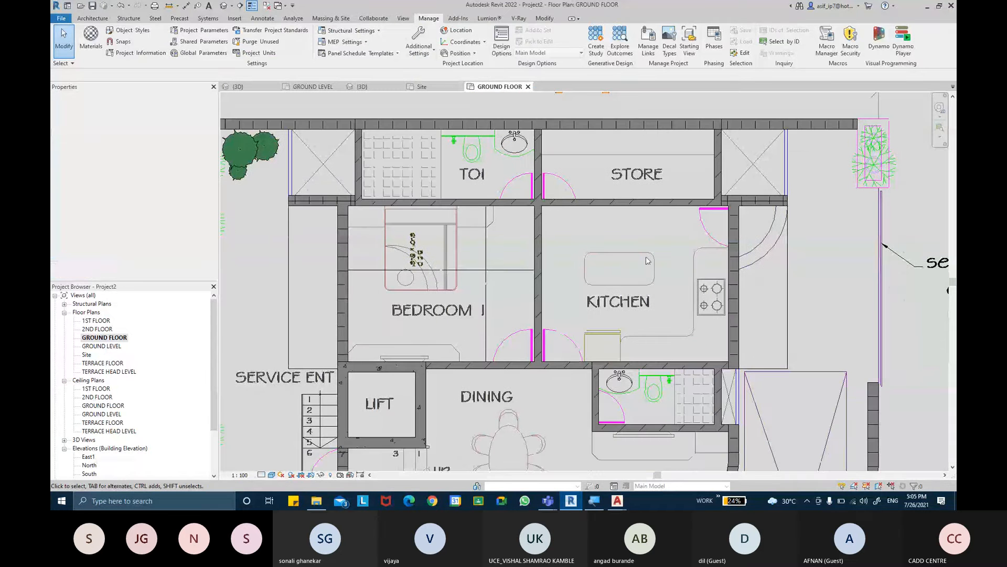
pyautogui.scroll(-2, 648, 261)
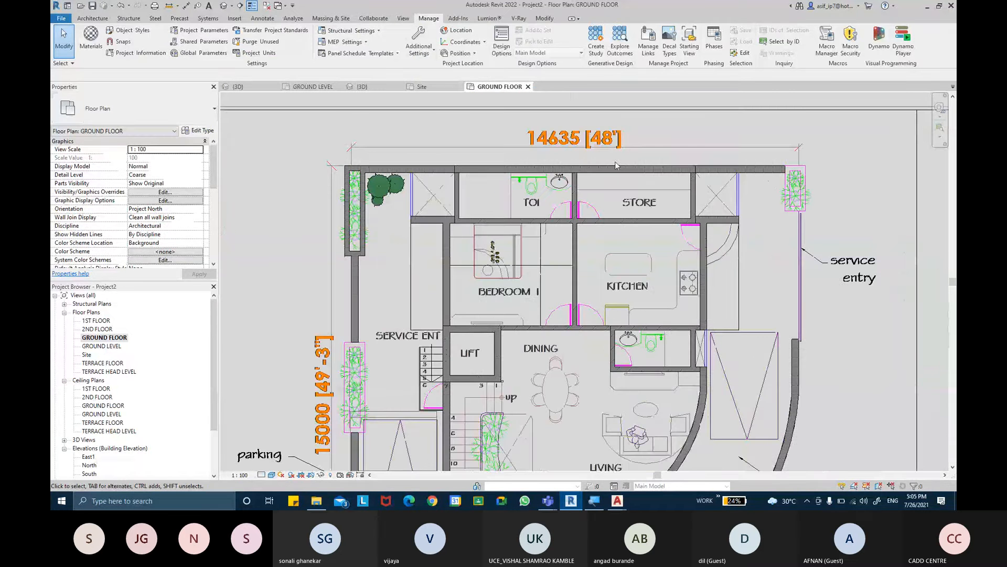
pyautogui.click(224, 7)
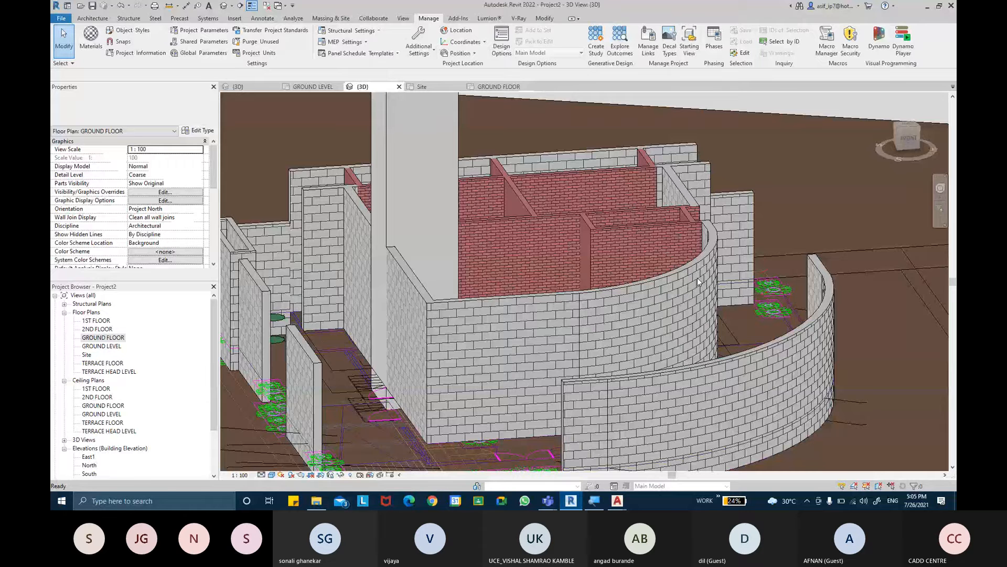
pyautogui.keyDown('shift'); pyautogui.moveTo(697, 278); pyautogui.dragTo(496, 90, button='middle'); pyautogui.keyUp('shift')
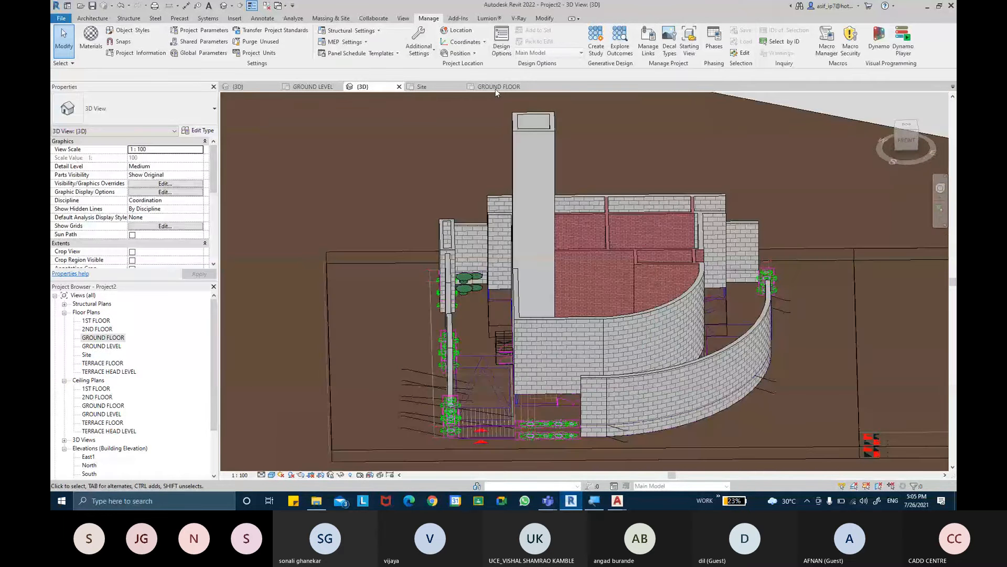
pyautogui.click(495, 87)
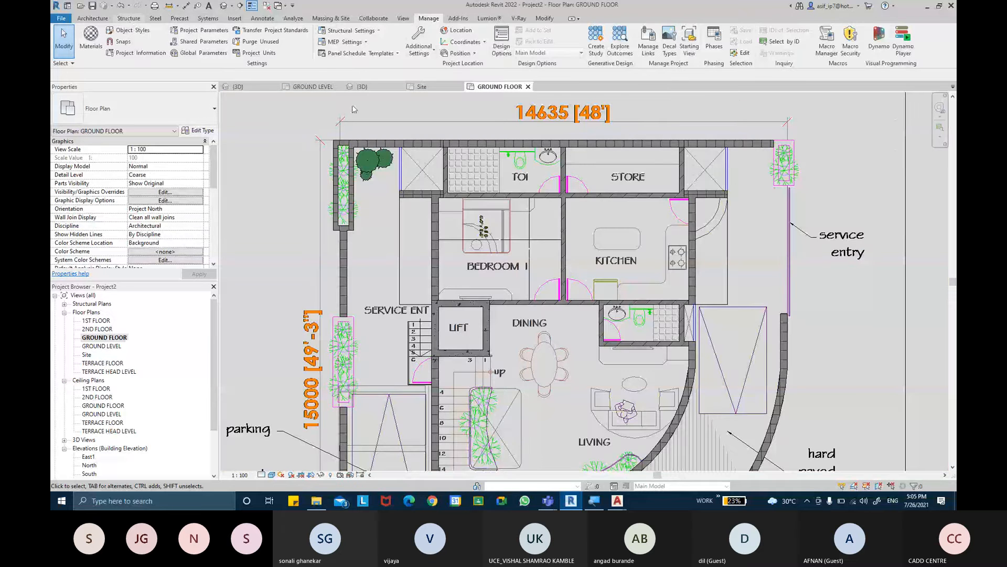
# - Start a 150mm structural foundation slab and pick boundary lines along the outer faces of the bedroom's and toilet's side walls
pyautogui.click(128, 18)
pyautogui.click(321, 51)
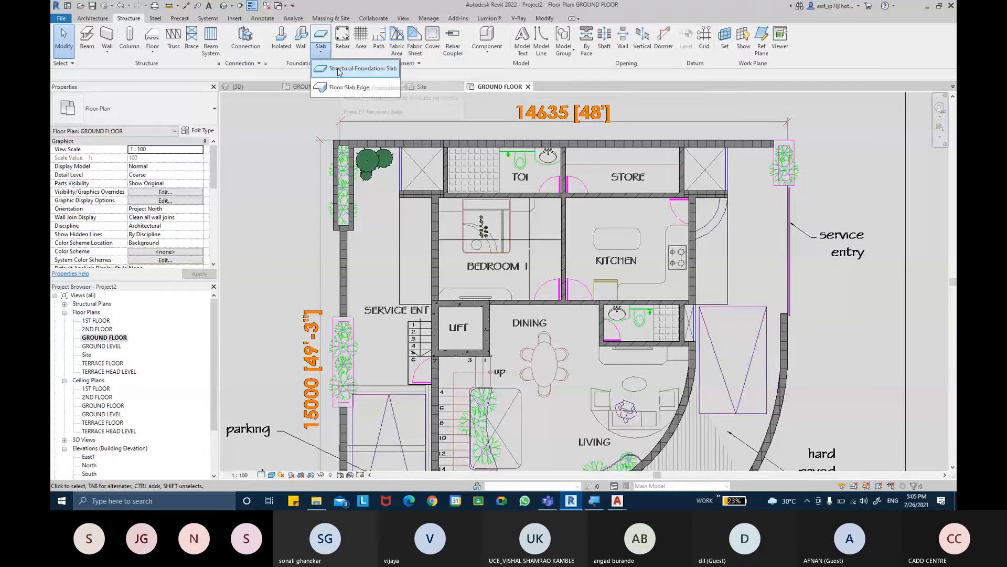
pyautogui.click(339, 70)
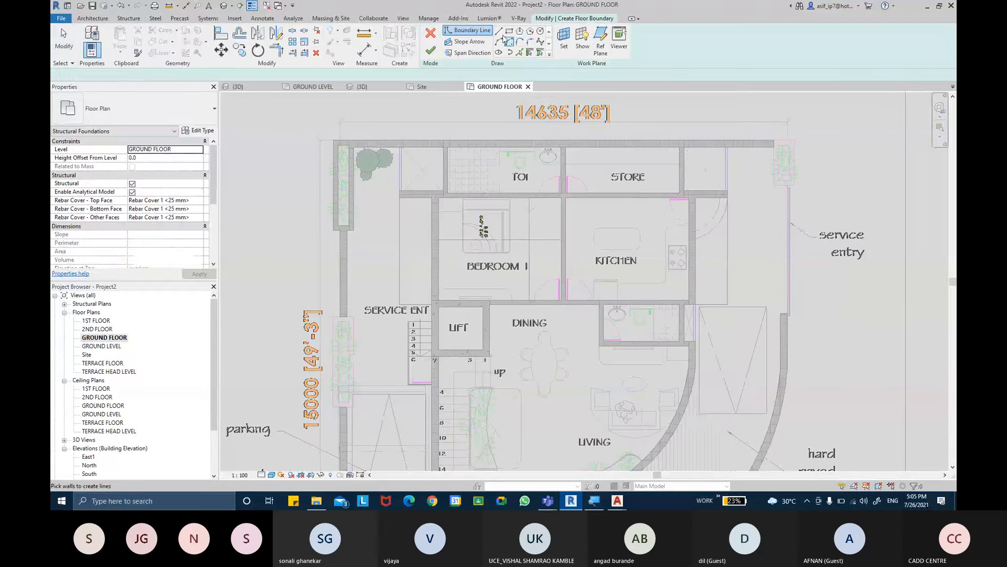
pyautogui.scroll(1, 394, 164)
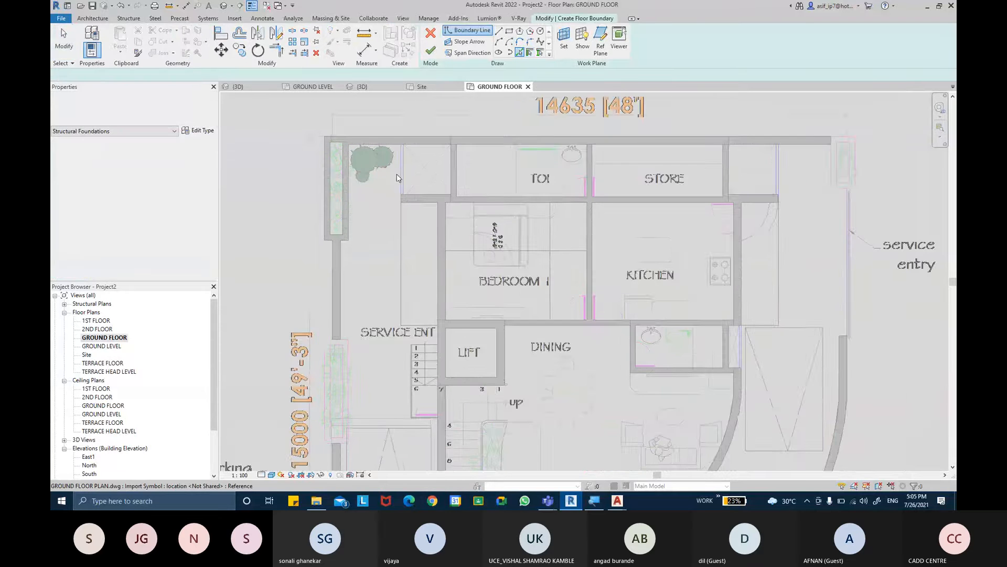
pyautogui.scroll(1, 396, 177)
pyautogui.scroll(1, 427, 213)
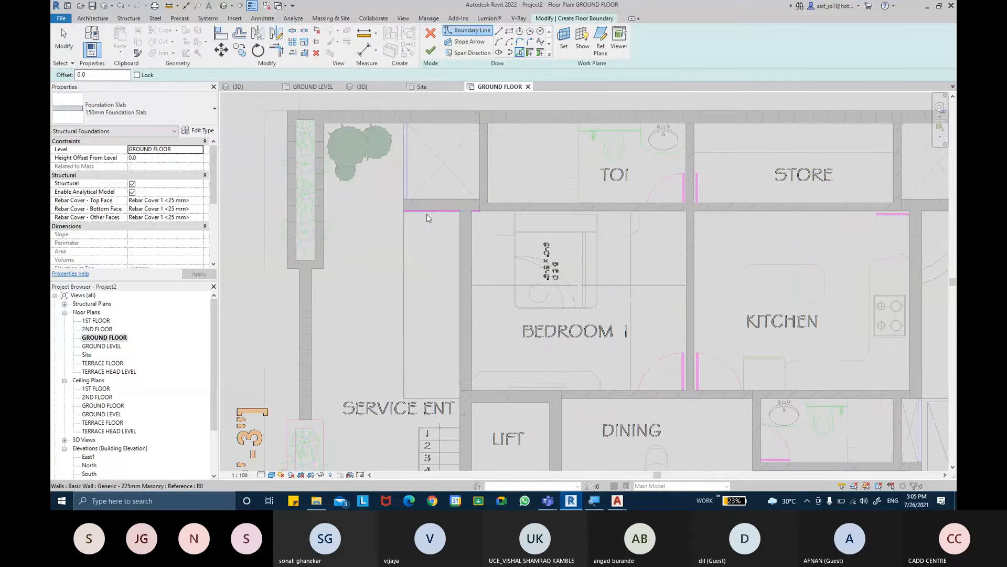
pyautogui.moveTo(460, 249); pyautogui.dragTo(438, 228, button='middle')
pyautogui.click(440, 239)
pyautogui.scroll(1, 449, 184)
pyautogui.scroll(1, 449, 172)
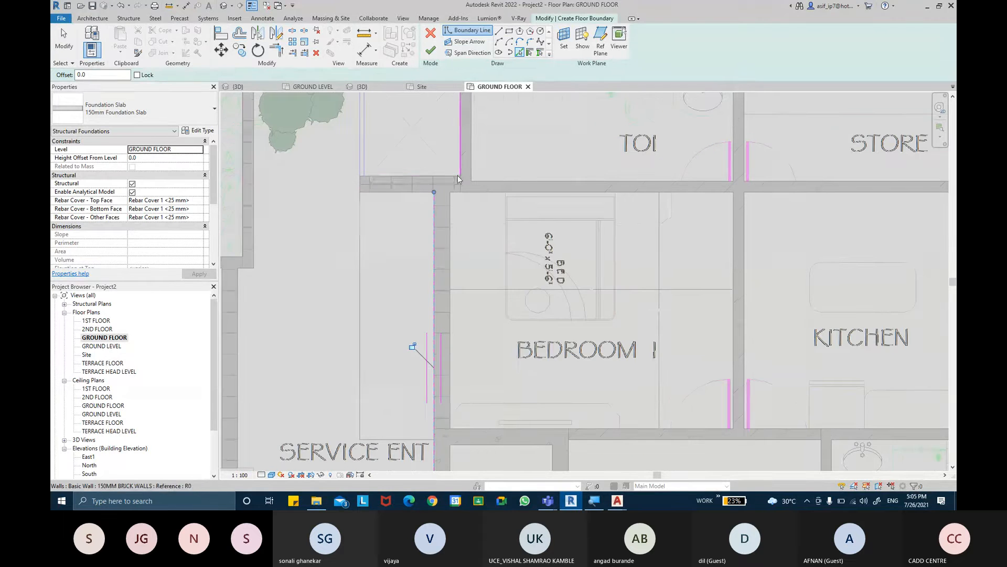
pyautogui.click(461, 168)
pyautogui.moveTo(460, 168); pyautogui.dragTo(465, 300, button='middle')
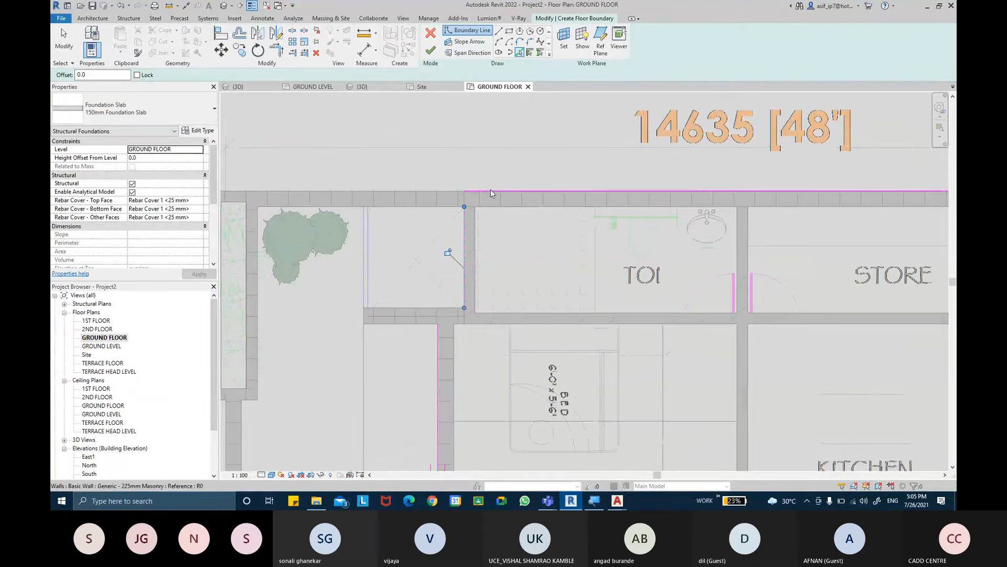
# - Add slab boundary lines along the outer faces of the rear wall, the store's side wall and the kitchen's side wall
pyautogui.click(524, 191)
pyautogui.moveTo(806, 213); pyautogui.dragTo(644, 200, button='middle')
pyautogui.moveTo(944, 222); pyautogui.dragTo(688, 210, button='middle')
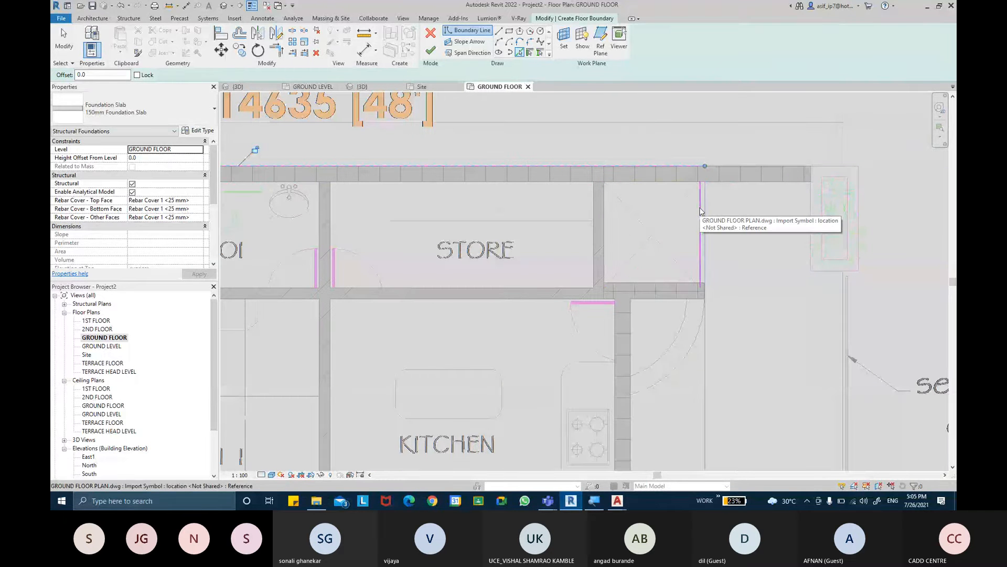
pyautogui.click(700, 211)
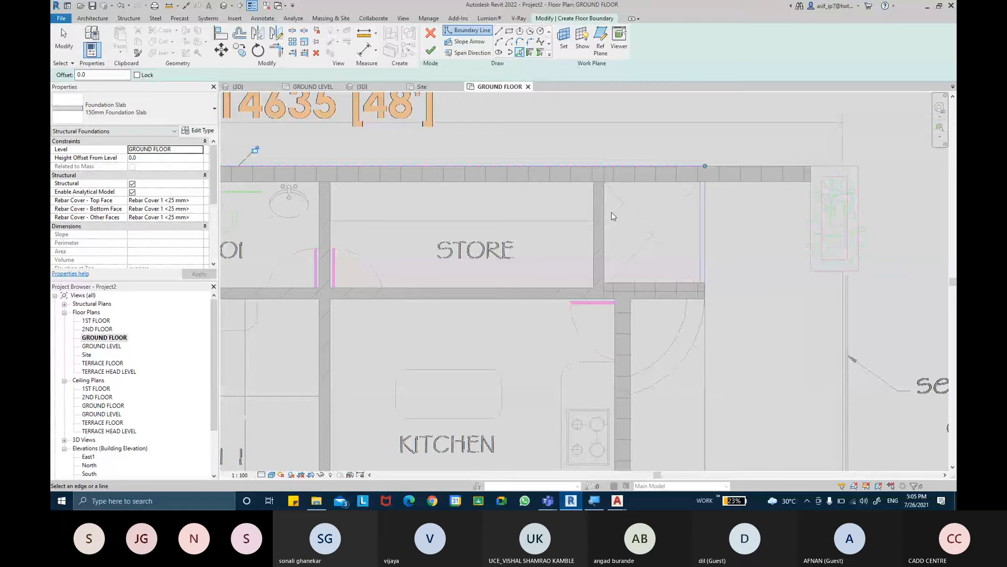
pyautogui.click(608, 217)
pyautogui.click(635, 319)
# - Add slab boundary lines along the three wall faces enclosing the small duct beside the toilet below the kitchen
pyautogui.moveTo(654, 338); pyautogui.dragTo(652, 156, button='middle')
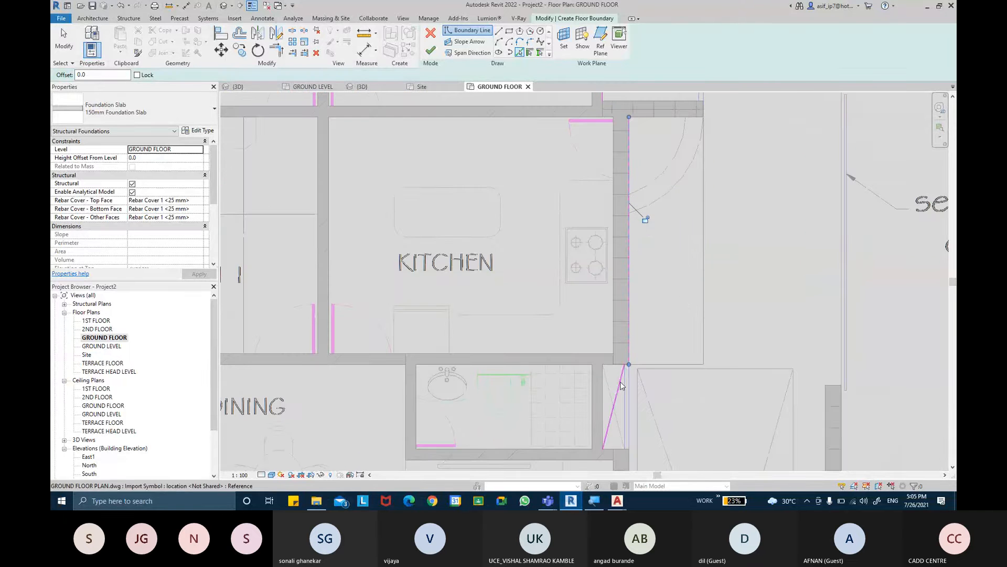
pyautogui.scroll(2, 614, 368)
pyautogui.click(604, 340)
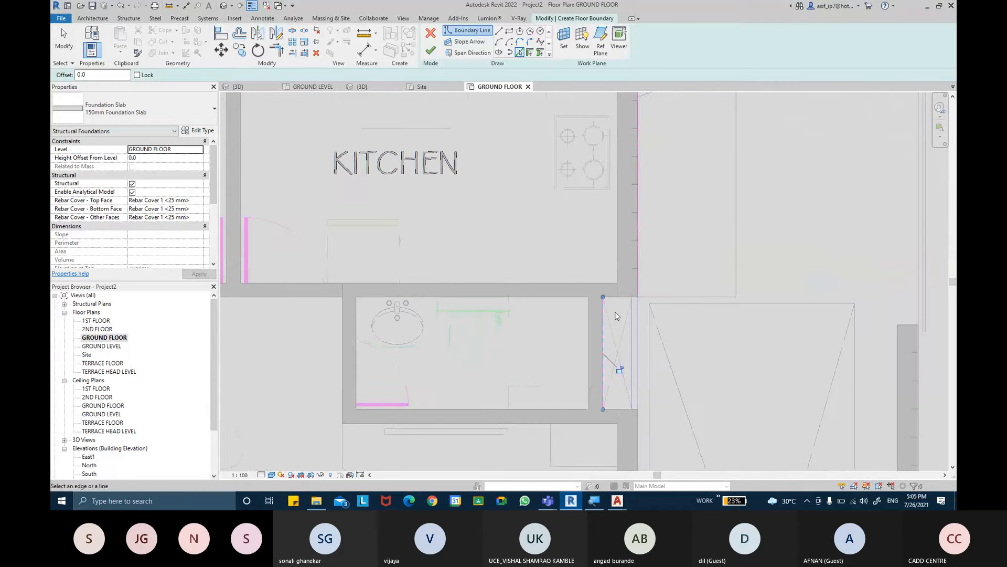
pyautogui.click(612, 299)
pyautogui.moveTo(631, 340); pyautogui.dragTo(622, 206, button='middle')
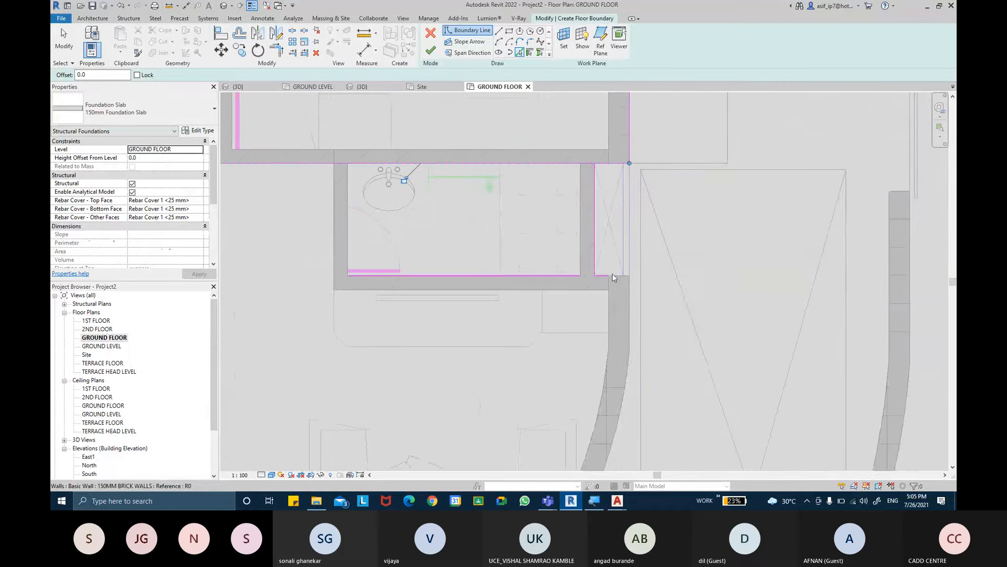
pyautogui.click(613, 274)
# - Add slab boundary lines along the outer faces of the curved living room wall, the straight front wall and the staircase side wall
pyautogui.click(626, 298)
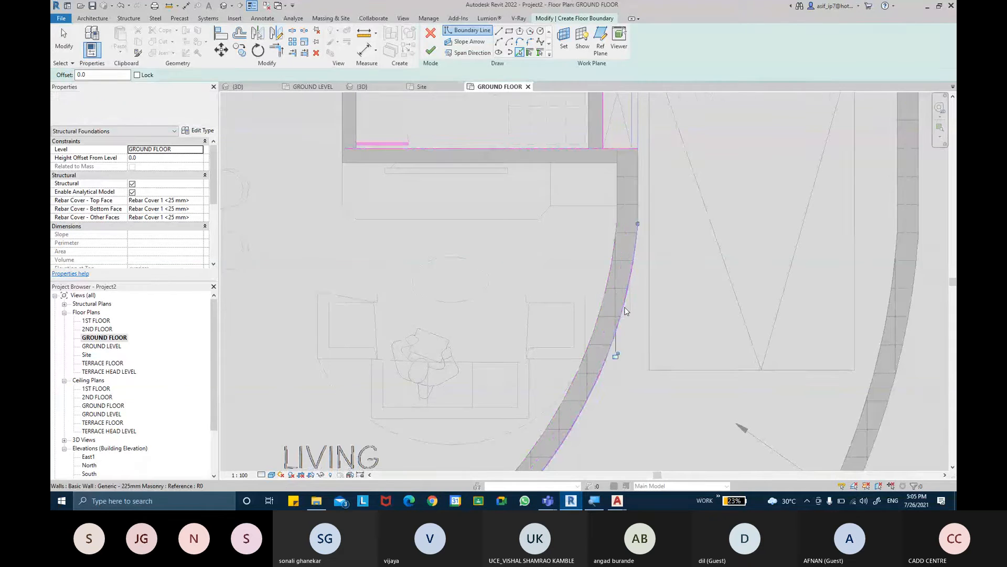
pyautogui.moveTo(569, 364); pyautogui.dragTo(731, 164, button='middle')
pyautogui.moveTo(561, 258); pyautogui.dragTo(896, 129, button='middle')
pyautogui.moveTo(578, 281); pyautogui.dragTo(582, 282, button='middle')
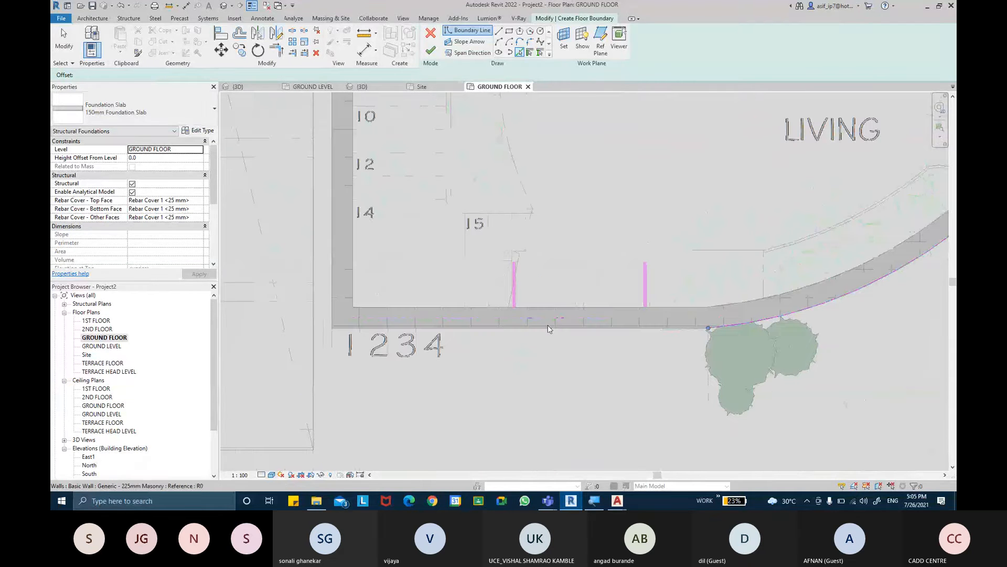
pyautogui.click(544, 330)
pyautogui.click(333, 276)
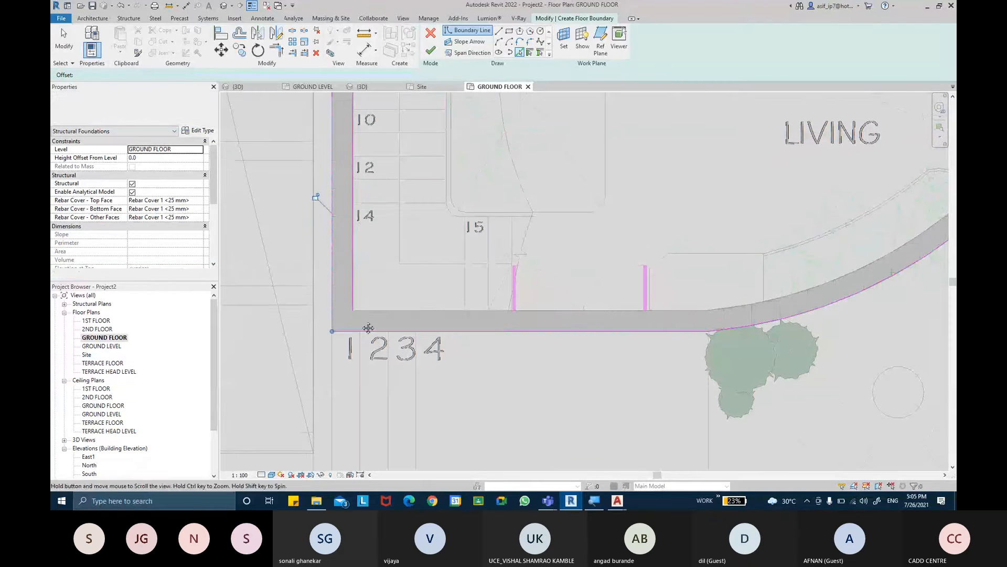
pyautogui.moveTo(379, 114); pyautogui.dragTo(391, 342, button='middle')
pyautogui.scroll(-2, 391, 342)
pyautogui.moveTo(411, 261); pyautogui.dragTo(436, 456, button='middle')
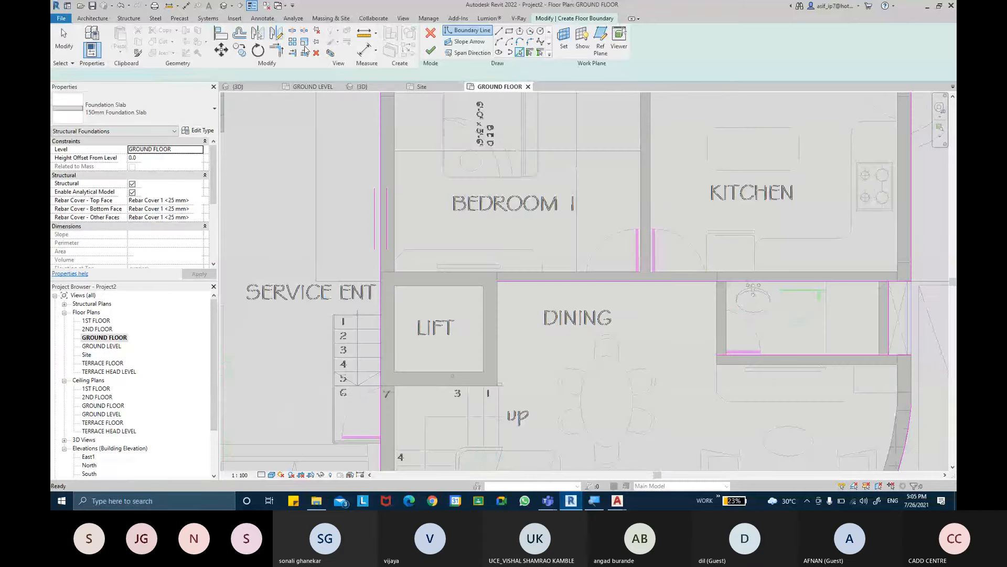
# - Turn off thin lines and trim the slab's rear boundary line to corners with the toilet and store side lines
pyautogui.click(254, 5)
pyautogui.click(278, 51)
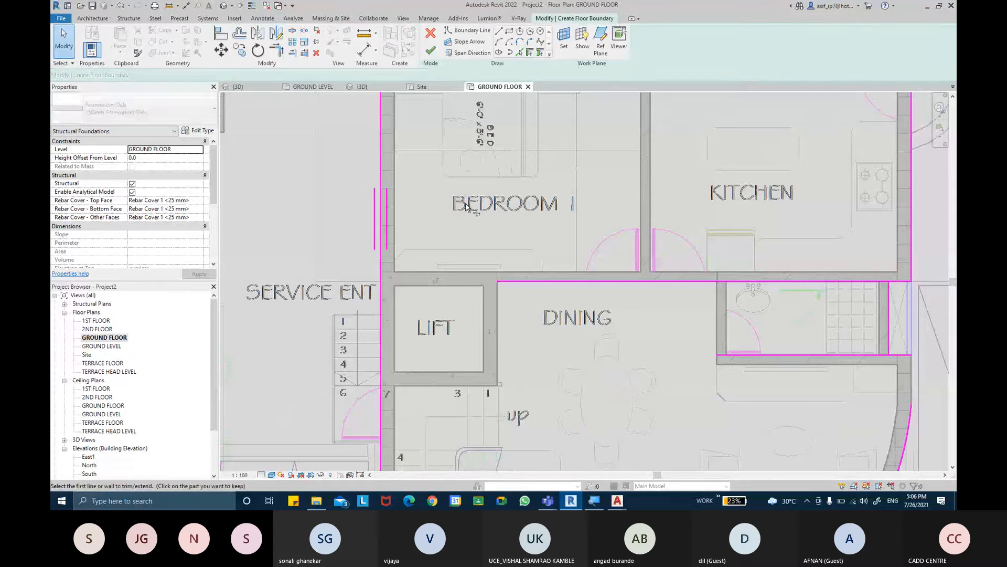
pyautogui.moveTo(417, 107); pyautogui.dragTo(432, 287, button='middle')
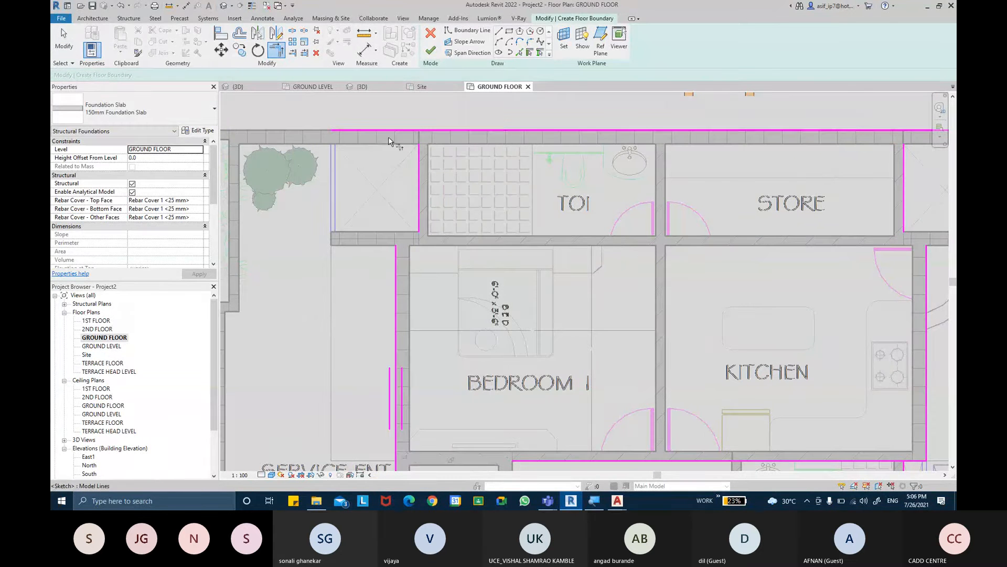
pyautogui.click(418, 160)
pyautogui.click(443, 131)
pyautogui.moveTo(513, 165); pyautogui.dragTo(363, 186, button='middle')
pyautogui.click(678, 152)
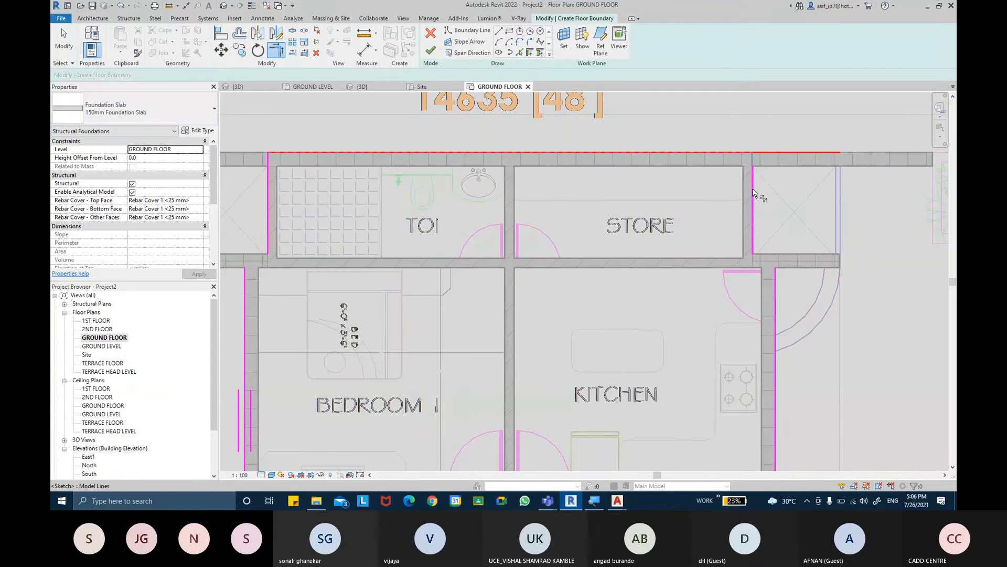
pyautogui.click(753, 190)
# - Start a straight slab boundary line and turn object snapping back on in the snap settings
pyautogui.scroll(1, 761, 260)
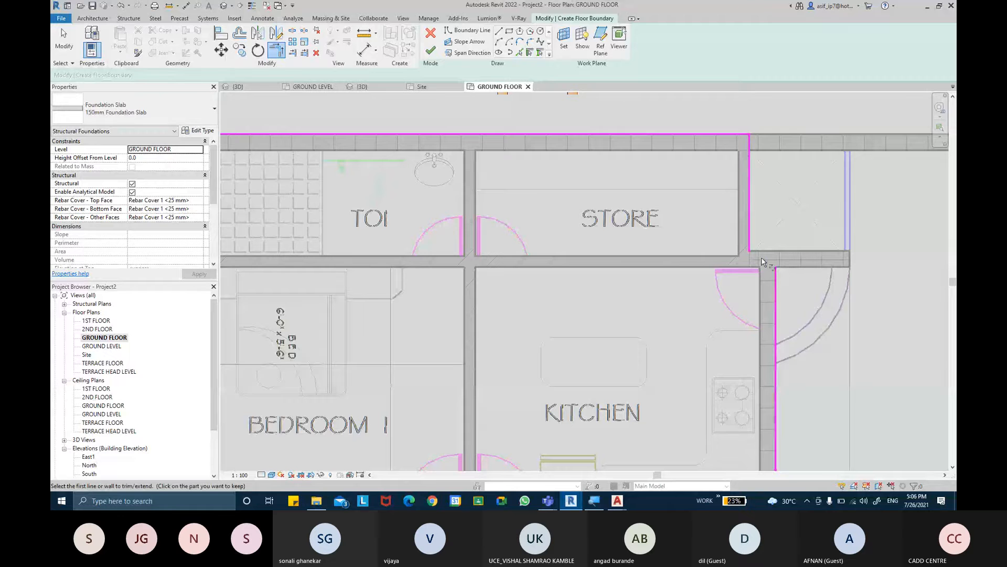
pyautogui.scroll(2, 761, 261)
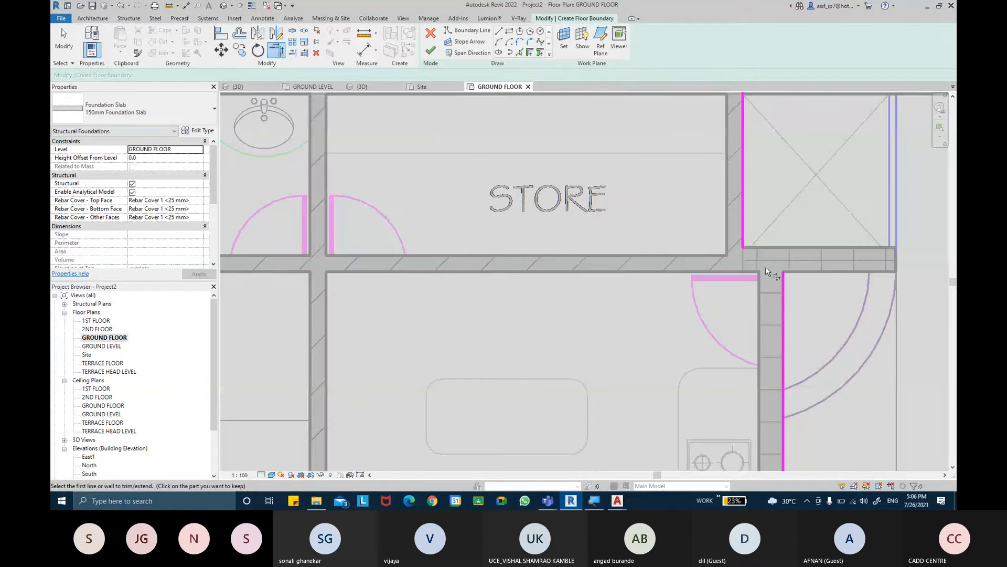
pyautogui.click(500, 31)
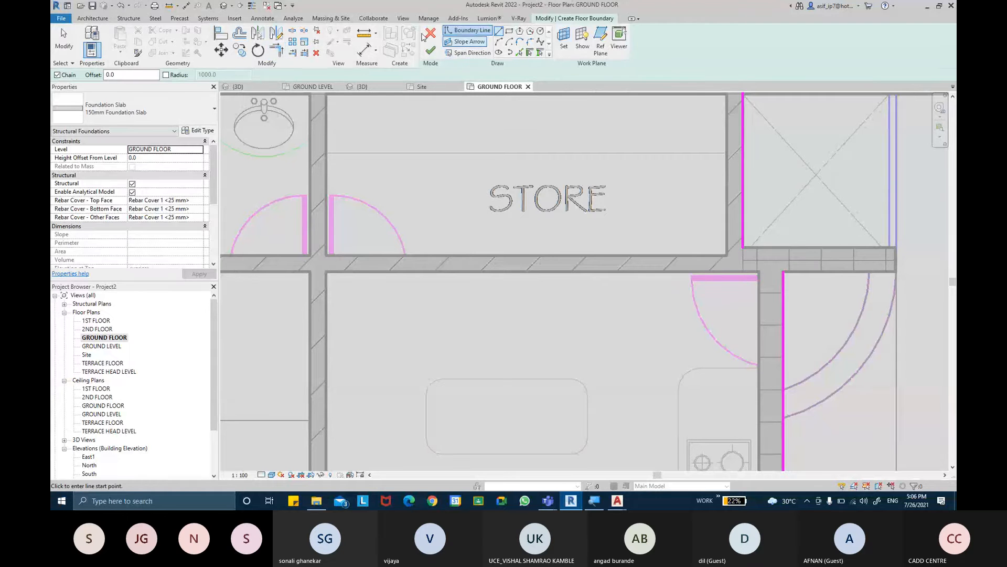
pyautogui.click(429, 18)
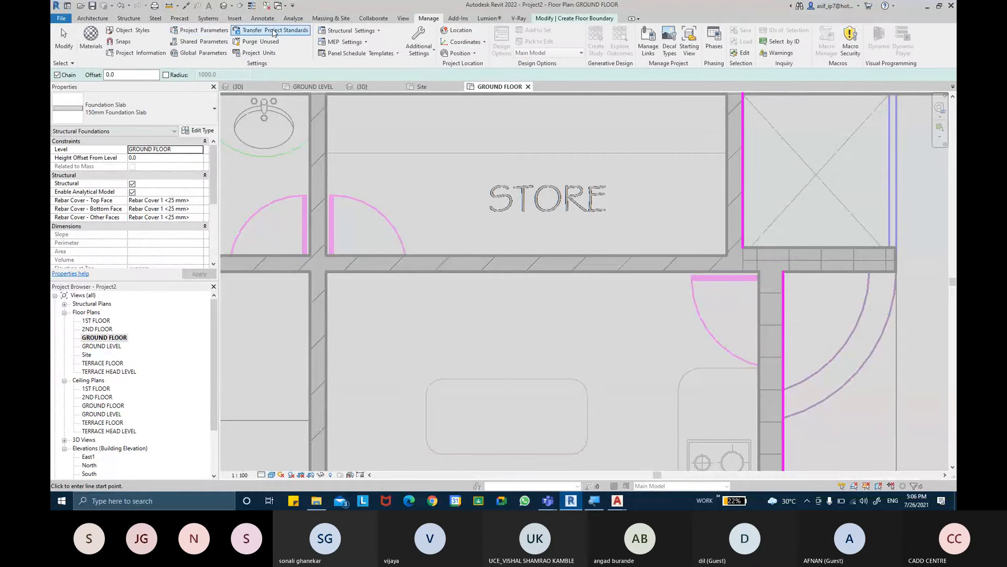
pyautogui.click(120, 42)
pyautogui.click(422, 104)
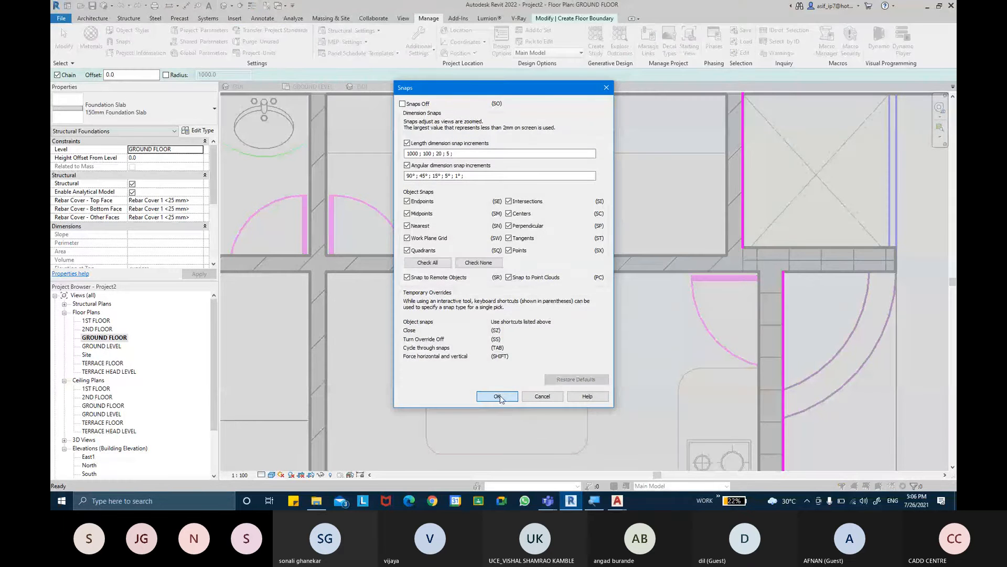
pyautogui.click(497, 397)
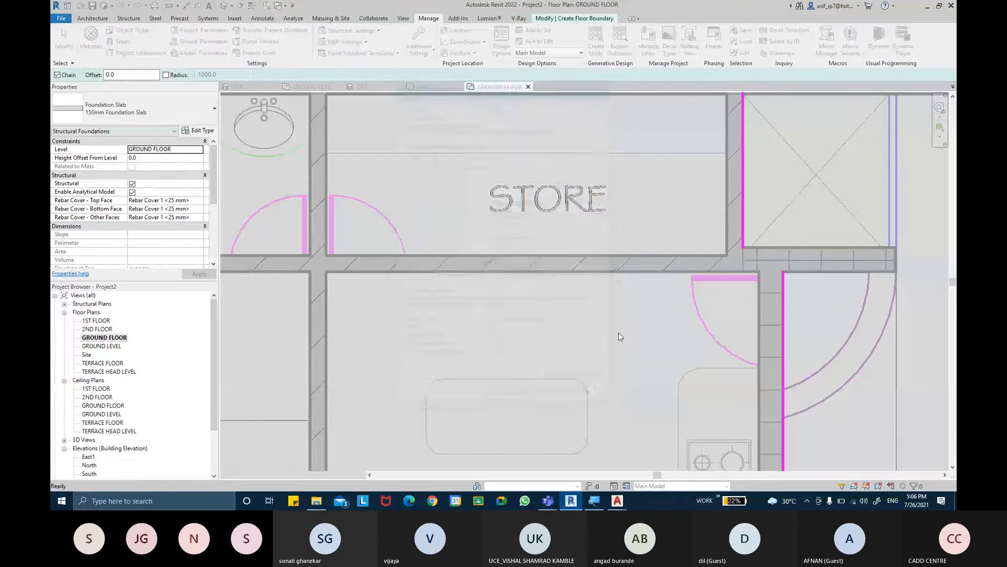
# - Draw boundary lines along the wall jogs joining the store's side line to the kitchen's and the bedroom's side line to the toilet's
pyautogui.click(743, 271)
pyautogui.click(783, 272)
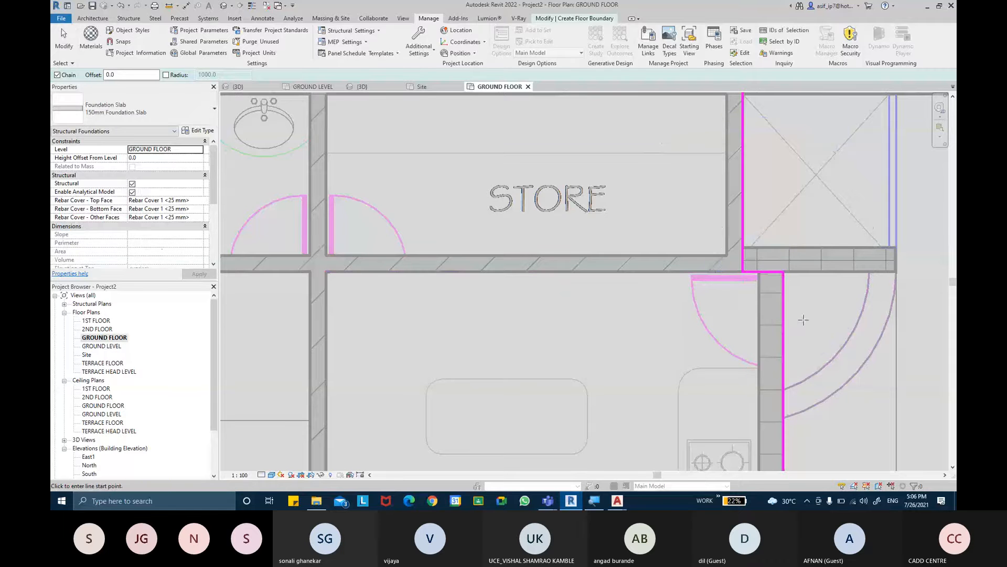
pyautogui.moveTo(807, 312); pyautogui.dragTo(770, 288, button='middle')
pyautogui.scroll(-2, 784, 300)
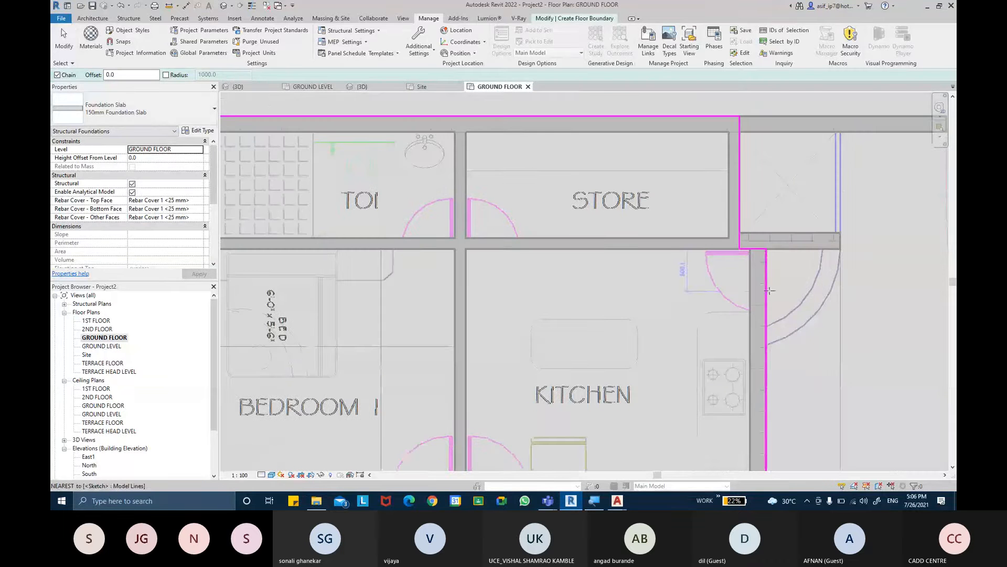
pyautogui.scroll(-1, 679, 332)
pyautogui.moveTo(679, 333); pyautogui.dragTo(683, 262, button='middle')
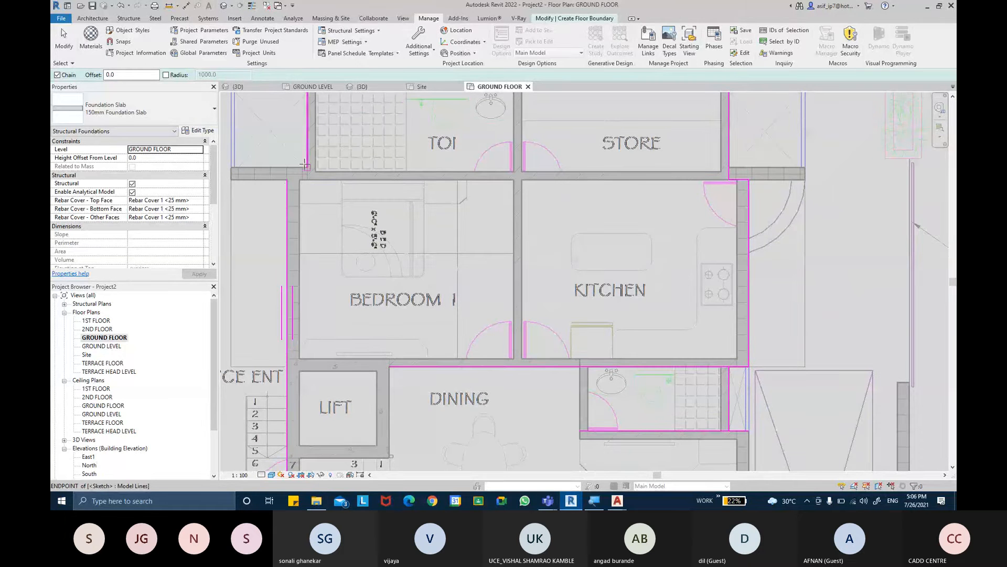
pyautogui.scroll(2, 292, 182)
pyautogui.click(283, 175)
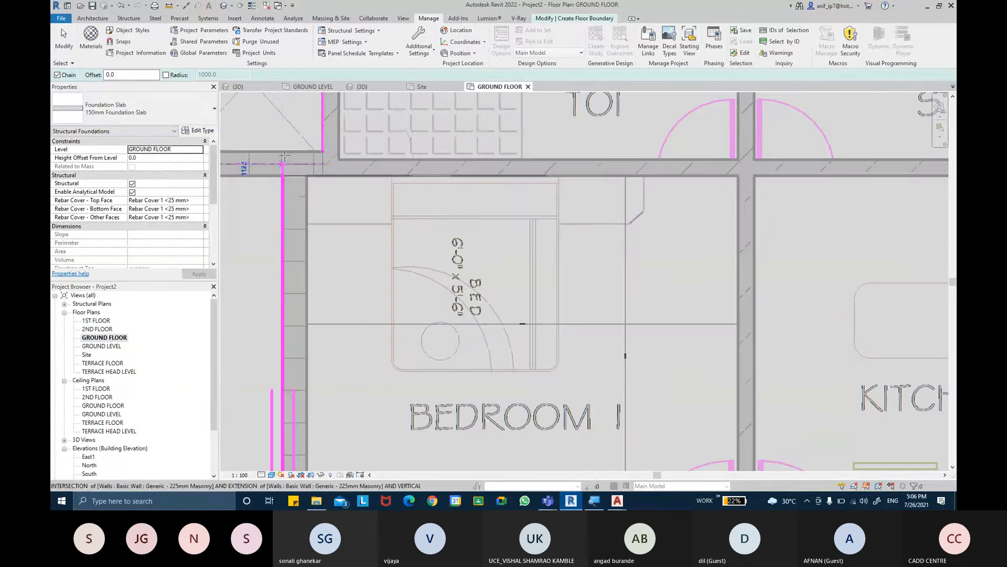
pyautogui.click(283, 152)
pyautogui.click(320, 152)
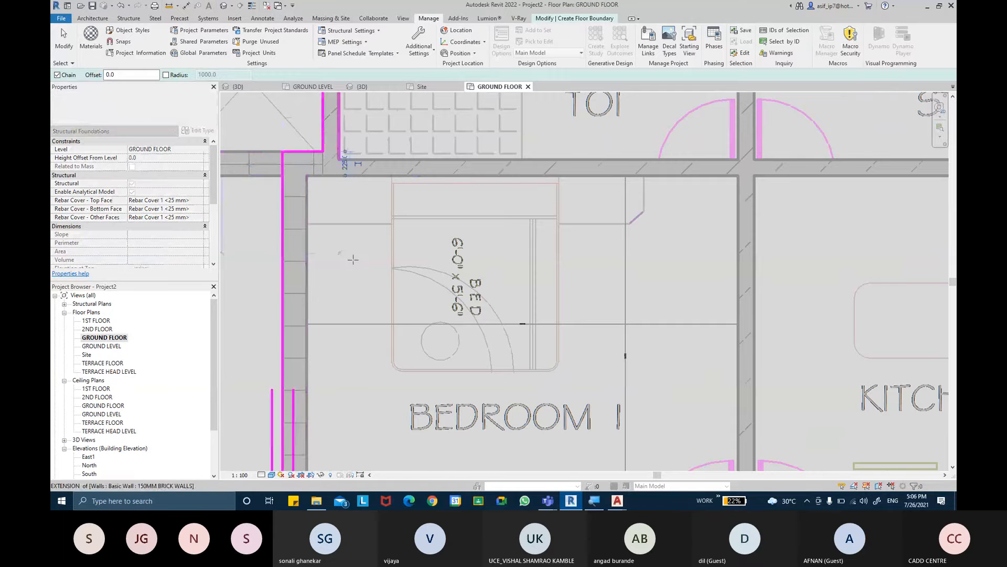
pyautogui.scroll(-3, 402, 331)
pyautogui.moveTo(401, 330); pyautogui.dragTo(395, 271, button='middle')
pyautogui.press('Escape')
pyautogui.press('Escape')
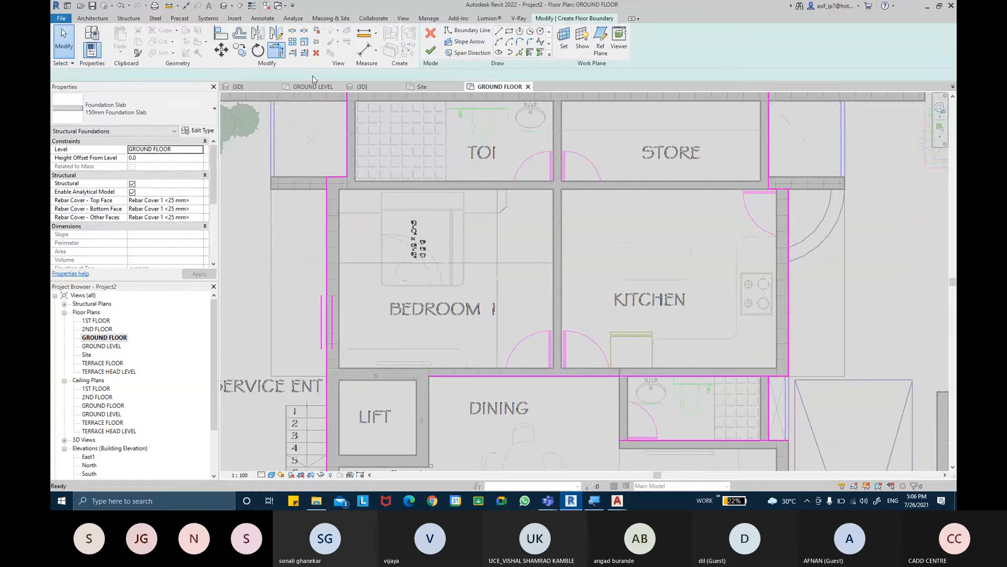
# - Trim the boundary lines around the small duct below the kitchen to corners with the kitchen side line and the living room line
pyautogui.click(275, 50)
pyautogui.scroll(2, 770, 178)
pyautogui.moveTo(789, 317); pyautogui.dragTo(767, 175, button='middle')
pyautogui.click(761, 339)
pyautogui.click(745, 352)
pyautogui.moveTo(751, 351); pyautogui.dragTo(718, 260, button='middle')
pyautogui.click(712, 327)
pyautogui.click(722, 344)
pyautogui.moveTo(728, 373); pyautogui.dragTo(728, 276, button='middle')
pyautogui.click(733, 336)
pyautogui.click(734, 313)
# - Trim the staircase side boundary line and the straight front wall line to a corner
pyautogui.moveTo(519, 357); pyautogui.dragTo(789, 319, button='middle')
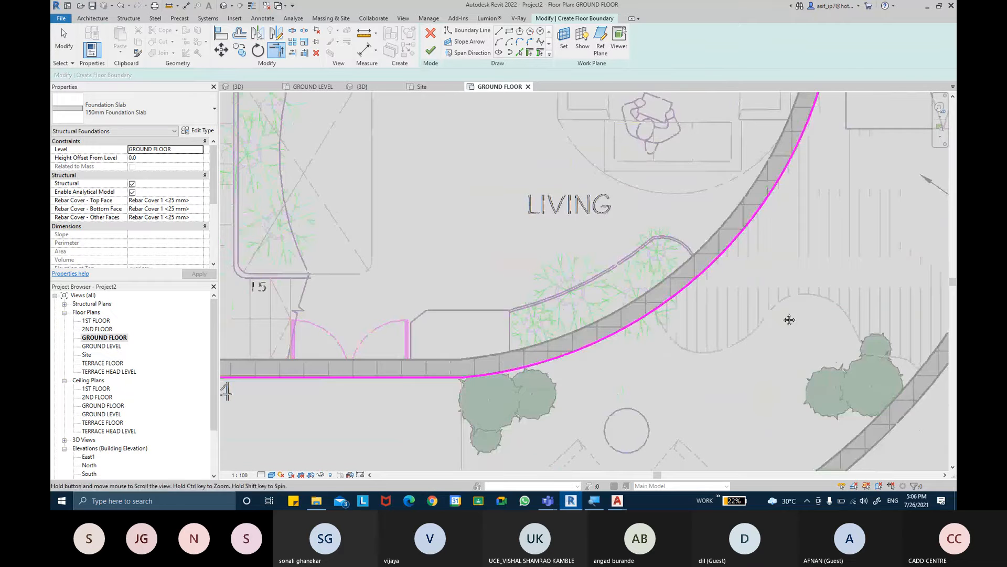
pyautogui.moveTo(382, 347); pyautogui.dragTo(431, 433, button='middle')
pyautogui.moveTo(428, 217); pyautogui.dragTo(440, 308, button='middle')
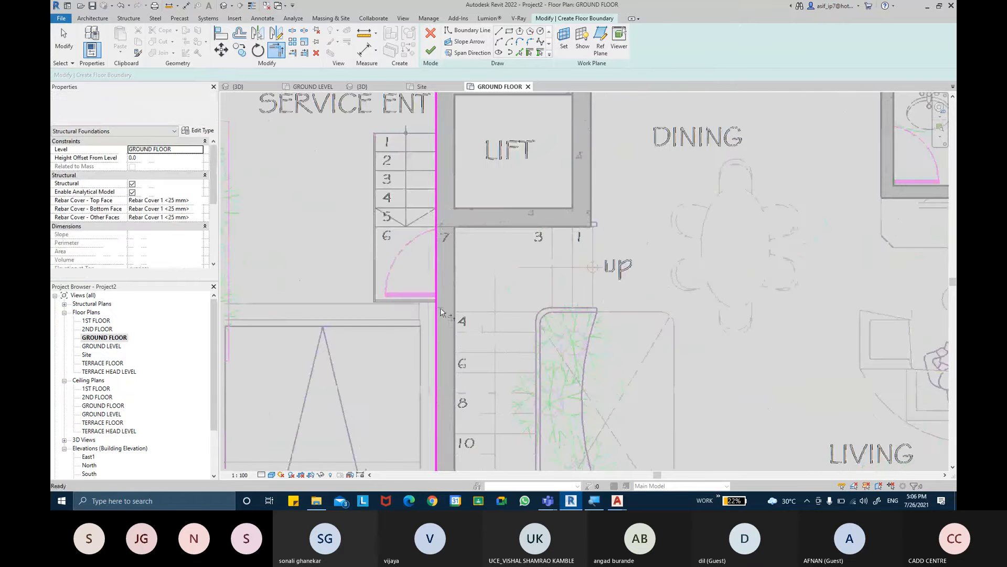
pyautogui.scroll(-3, 441, 319)
pyautogui.click(441, 319)
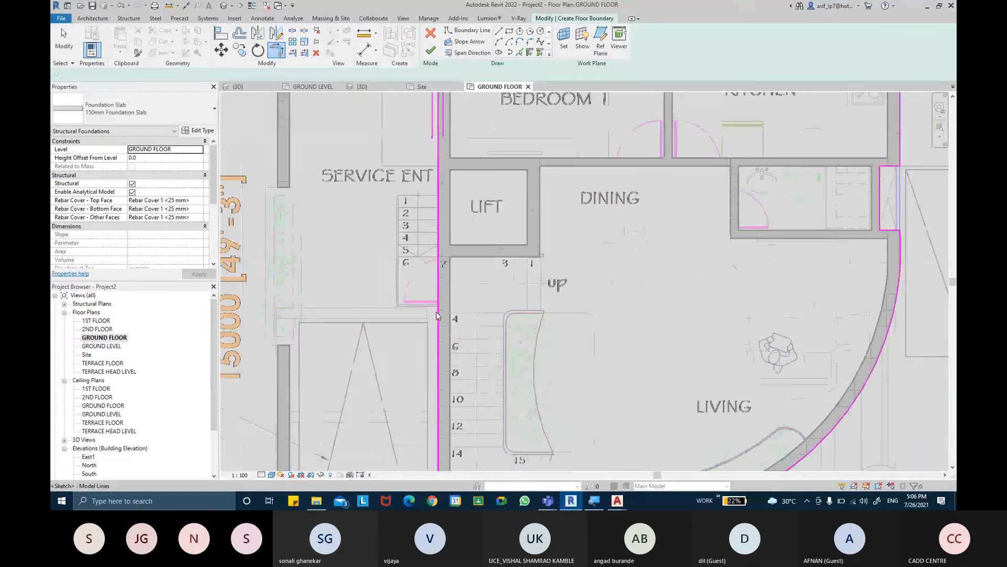
pyautogui.press('Escape')
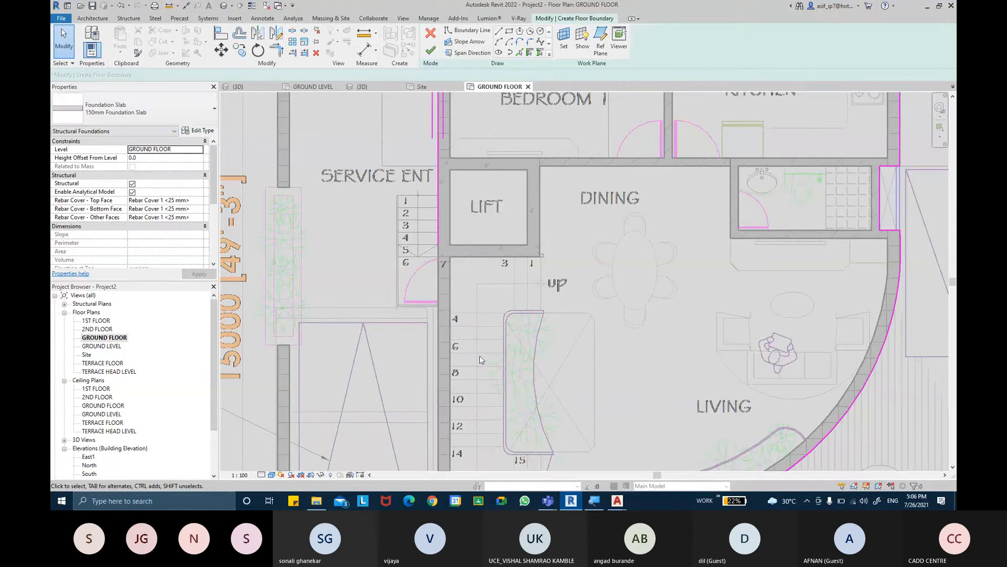
pyautogui.click(276, 51)
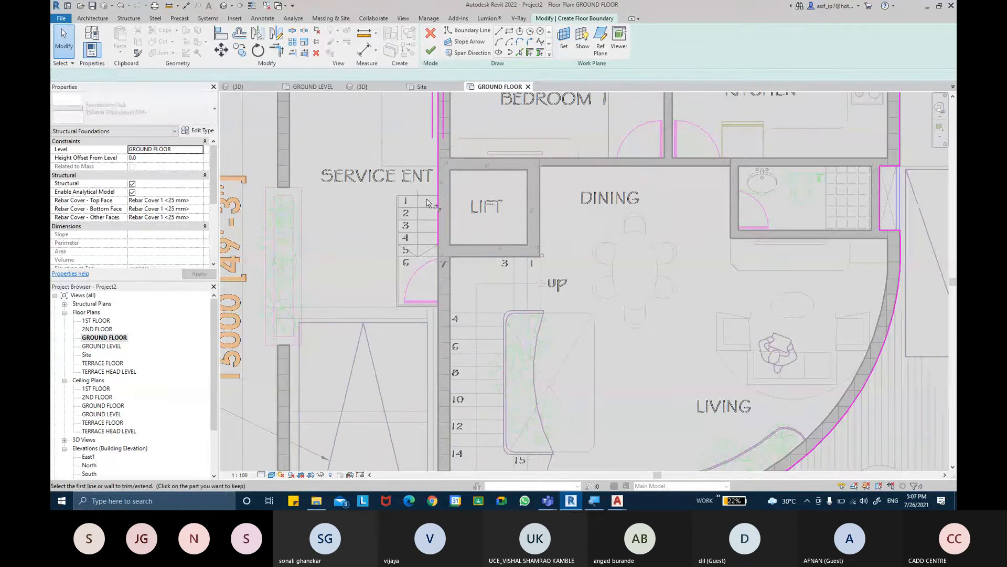
pyautogui.click(439, 210)
pyautogui.moveTo(471, 348); pyautogui.dragTo(460, 184, button='middle')
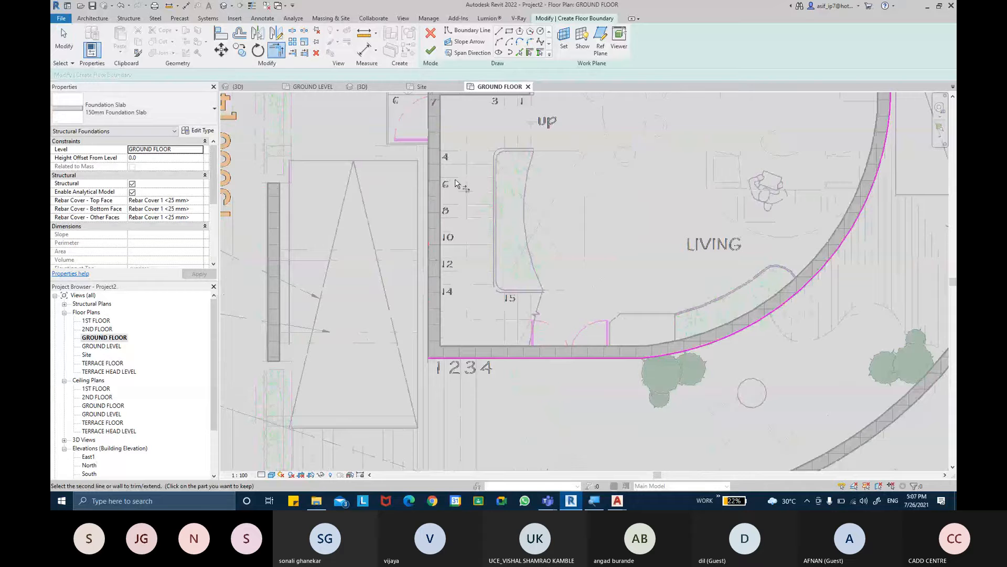
pyautogui.click(480, 359)
# - Check the rear part of the slab outline and finish the foundation slab sketch
pyautogui.moveTo(499, 250); pyautogui.dragTo(517, 435, button='middle')
pyautogui.moveTo(519, 192); pyautogui.dragTo(526, 381, button='middle')
pyautogui.moveTo(454, 200); pyautogui.dragTo(455, 281, button='middle')
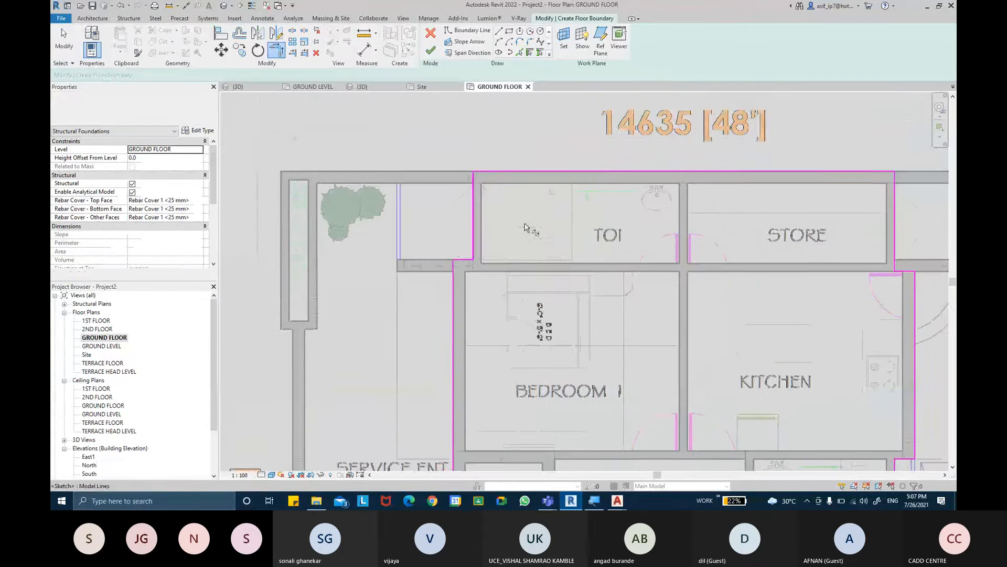
pyautogui.moveTo(560, 220); pyautogui.dragTo(455, 189, button='middle')
pyautogui.press('Escape')
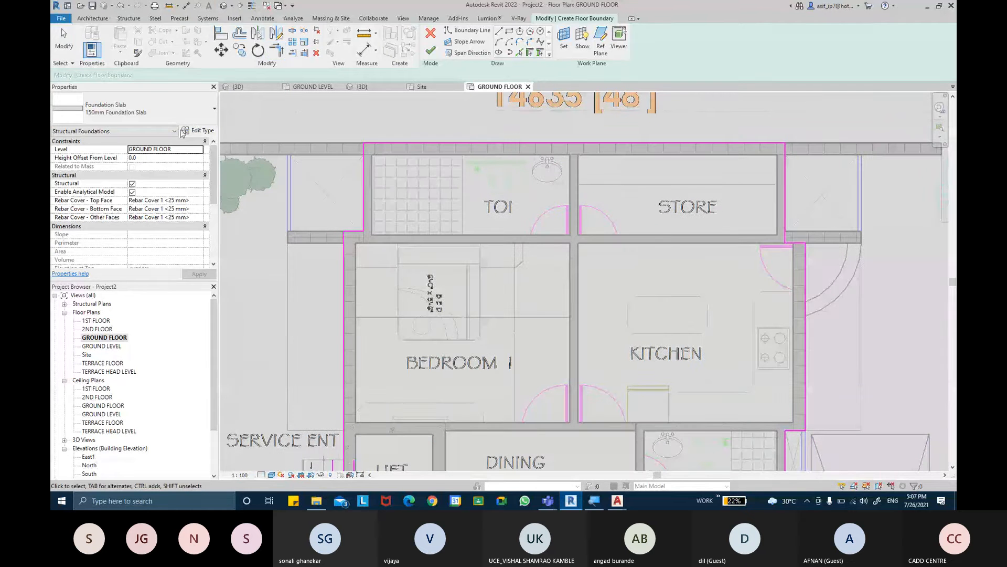
pyautogui.click(431, 50)
pyautogui.scroll(-3, 527, 222)
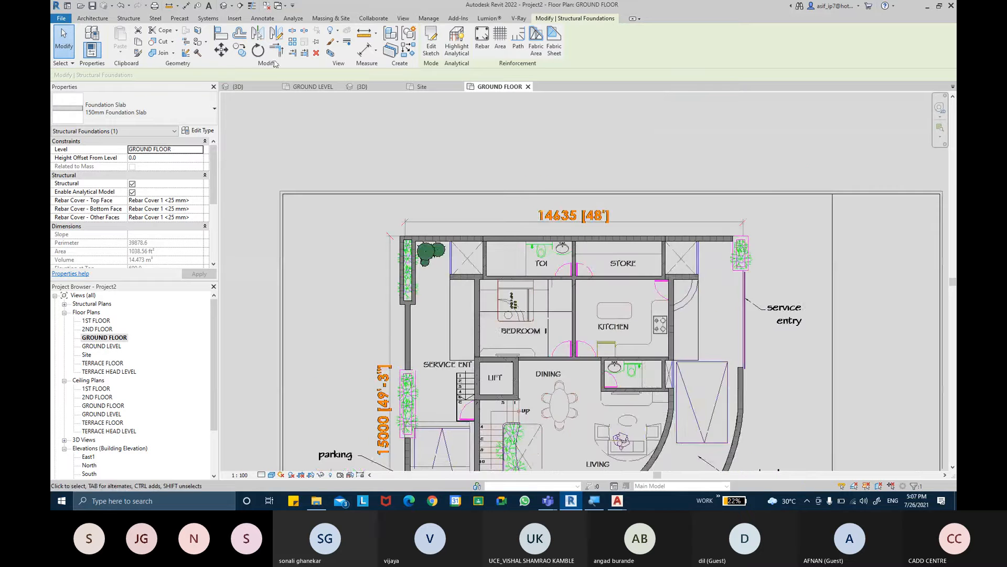
# - Open the 3D view and select the ground floor foundation slab to check its extent within the walls
pyautogui.click(224, 7)
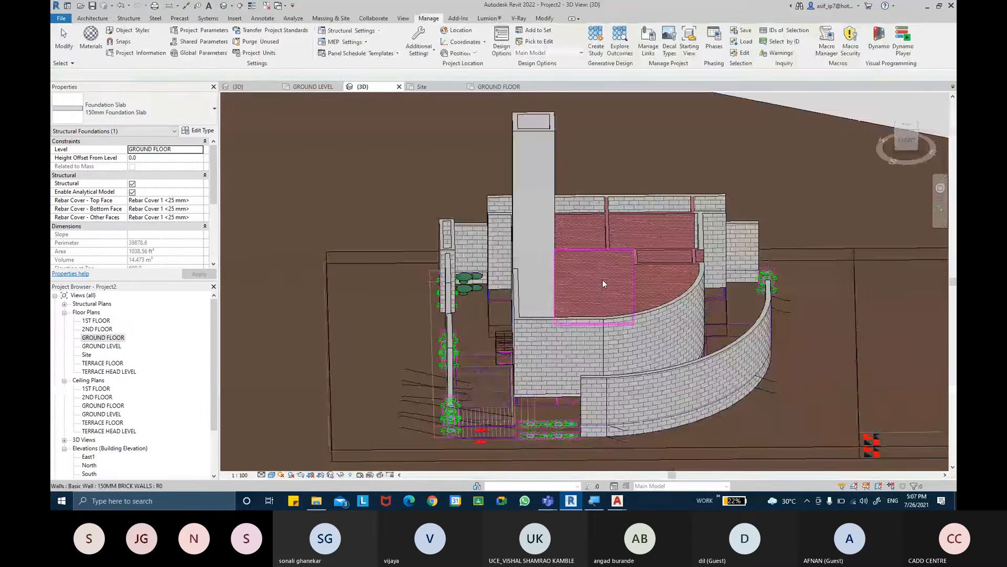
pyautogui.keyDown('shift'); pyautogui.moveTo(603, 279); pyautogui.dragTo(651, 395, button='middle'); pyautogui.keyUp('shift')
pyautogui.press('Escape')
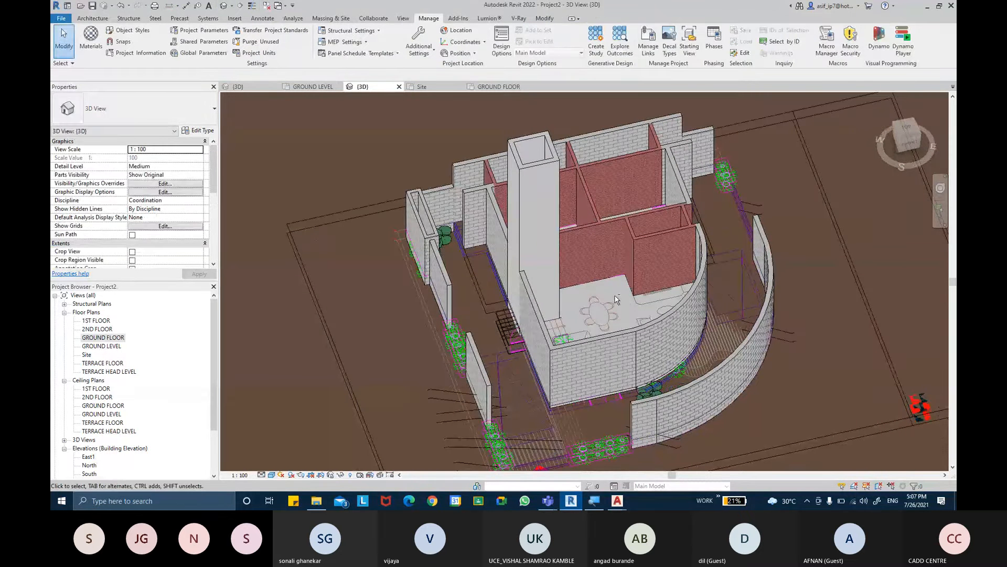
pyautogui.keyDown('shift'); pyautogui.moveTo(617, 298); pyautogui.dragTo(869, 417, button='middle'); pyautogui.keyUp('shift')
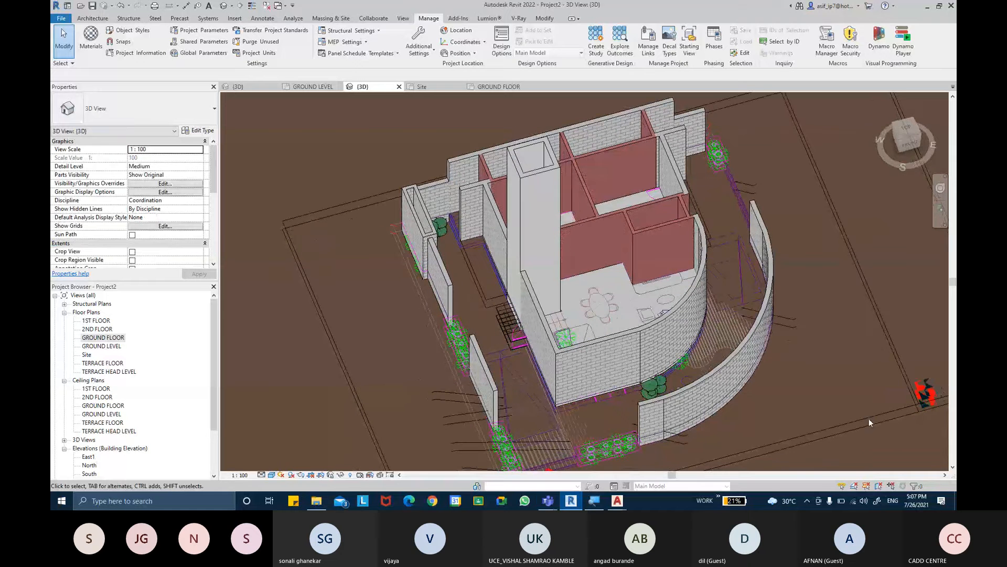
pyautogui.click(879, 487)
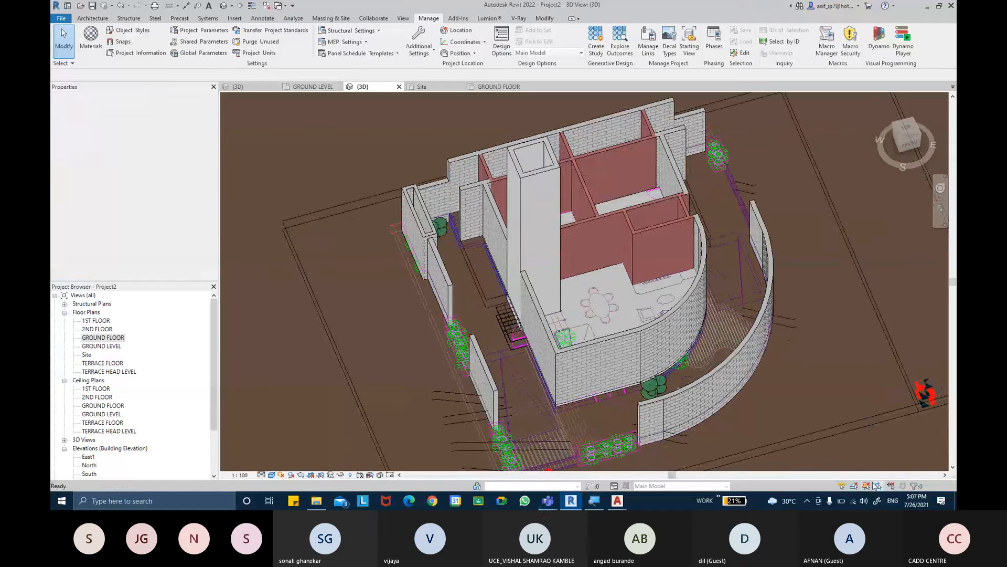
pyautogui.scroll(2, 639, 298)
pyautogui.click(639, 297)
pyautogui.keyDown('shift'); pyautogui.moveTo(641, 299); pyautogui.dragTo(652, 359, button='middle'); pyautogui.keyUp('shift')
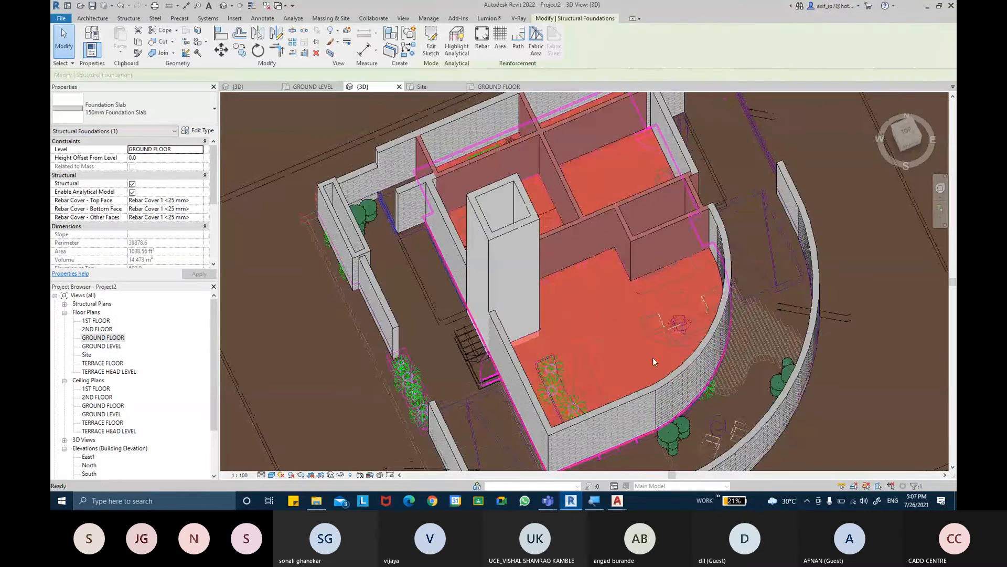
pyautogui.press('Escape')
# - Examine the slab and its fit against the house walls in 3D from above and from several sides
pyautogui.keyDown('shift'); pyautogui.moveTo(715, 327); pyautogui.dragTo(550, 233, button='middle'); pyautogui.keyUp('shift')
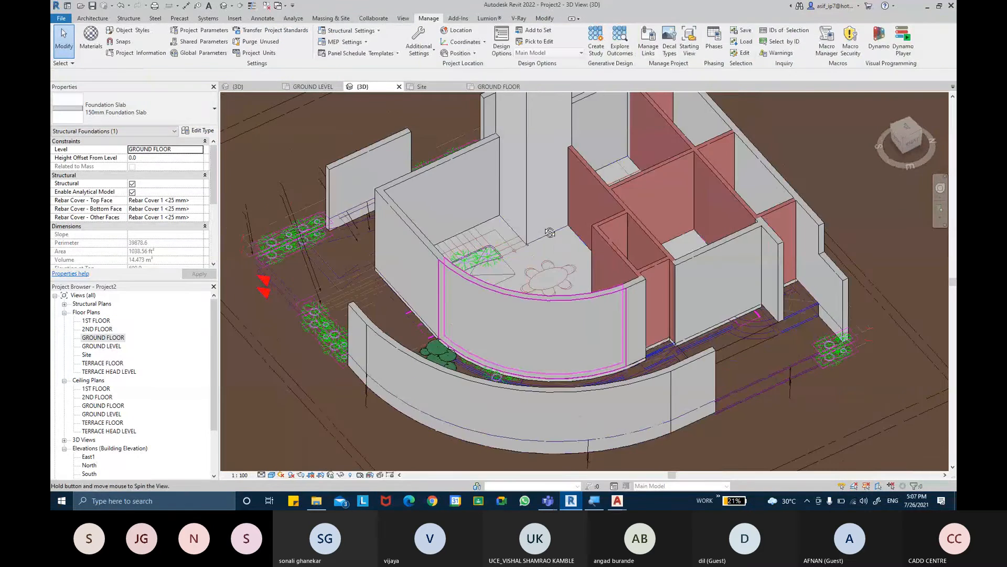
pyautogui.scroll(1, 777, 338)
pyautogui.keyDown('shift'); pyautogui.moveTo(777, 338); pyautogui.dragTo(648, 341, button='middle'); pyautogui.keyUp('shift')
pyautogui.scroll(1, 624, 253)
pyautogui.keyDown('shift'); pyautogui.moveTo(648, 341); pyautogui.dragTo(629, 364, button='middle'); pyautogui.keyUp('shift')
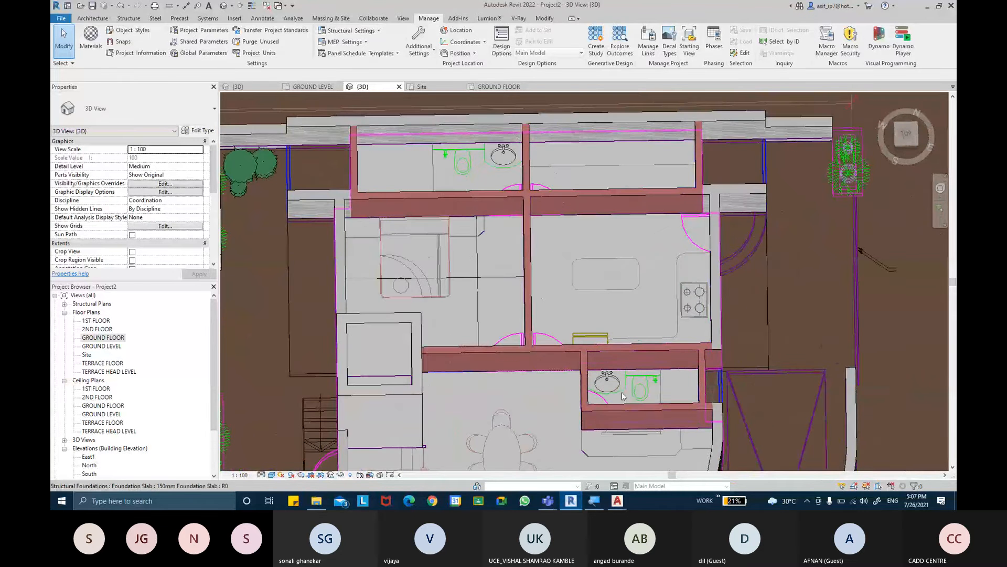
pyautogui.keyDown('shift'); pyautogui.moveTo(616, 230); pyautogui.dragTo(734, 335, button='middle'); pyautogui.keyUp('shift')
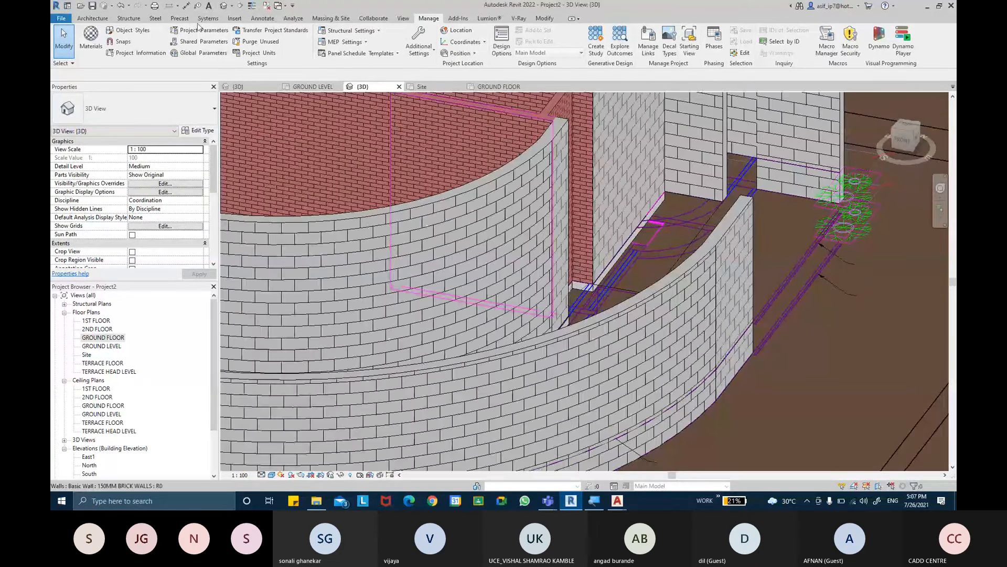
pyautogui.click(129, 18)
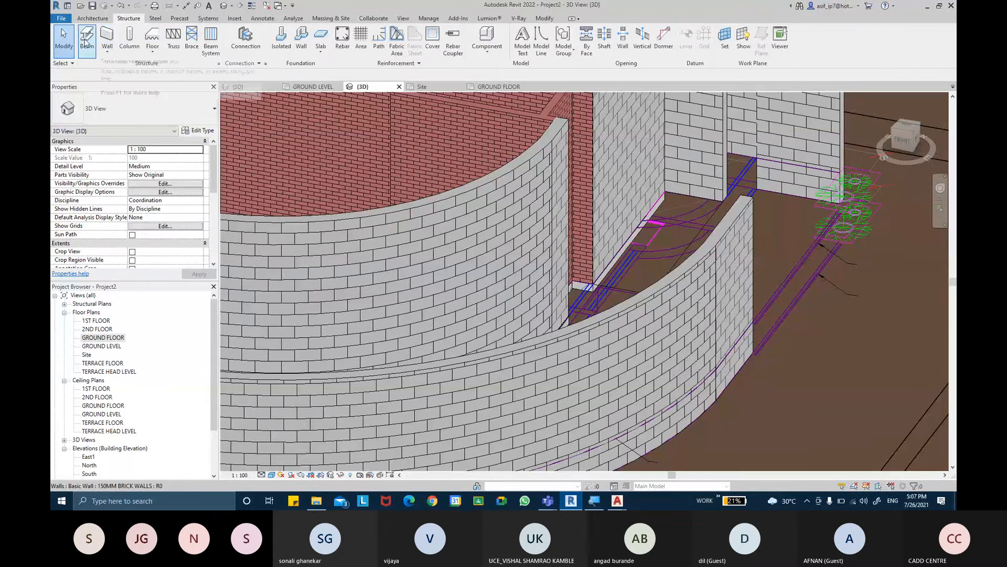
pyautogui.moveTo(570, 238); pyautogui.dragTo(631, 299, button='middle')
pyautogui.scroll(-2, 631, 301)
pyautogui.keyDown('shift'); pyautogui.moveTo(540, 248); pyautogui.dragTo(648, 192, button='middle'); pyautogui.keyUp('shift')
pyautogui.scroll(-2, 596, 215)
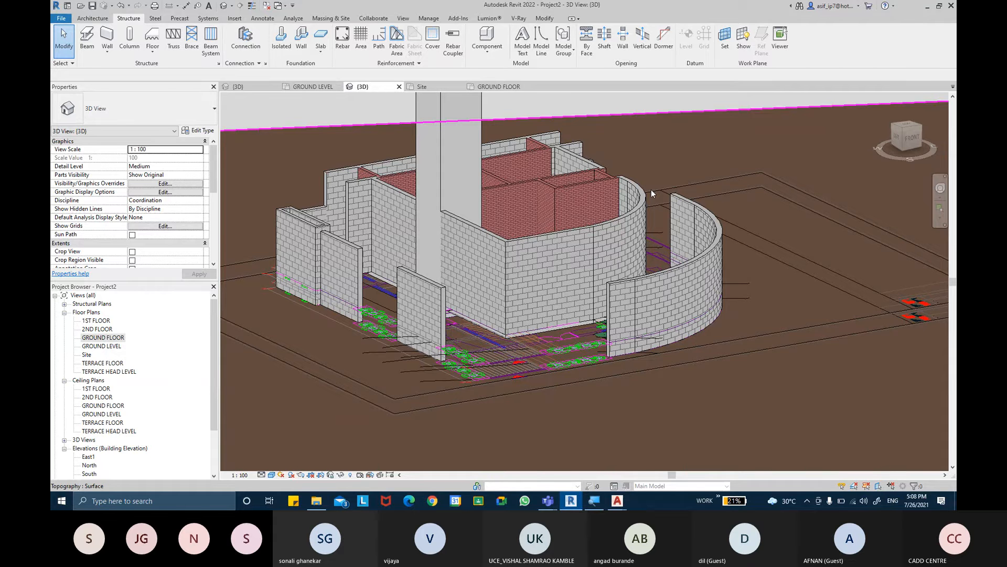
pyautogui.keyDown('shift'); pyautogui.moveTo(682, 214); pyautogui.dragTo(608, 275, button='middle'); pyautogui.keyUp('shift')
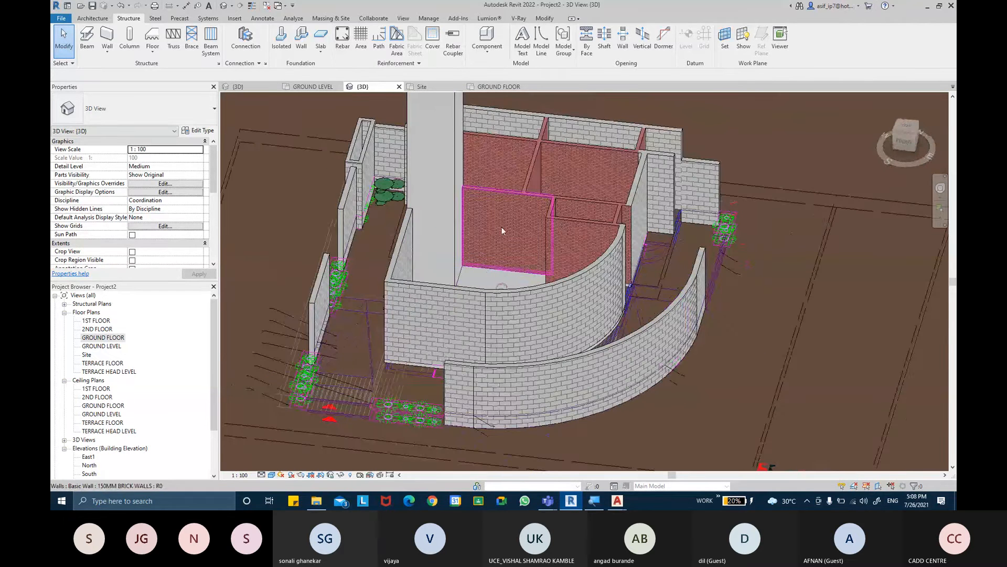
# - Switch to GROUND FLOOR PLAN.dwg in AutoCAD and examine the paving, parking and entrance areas around the house
pyautogui.moveTo(617, 500)
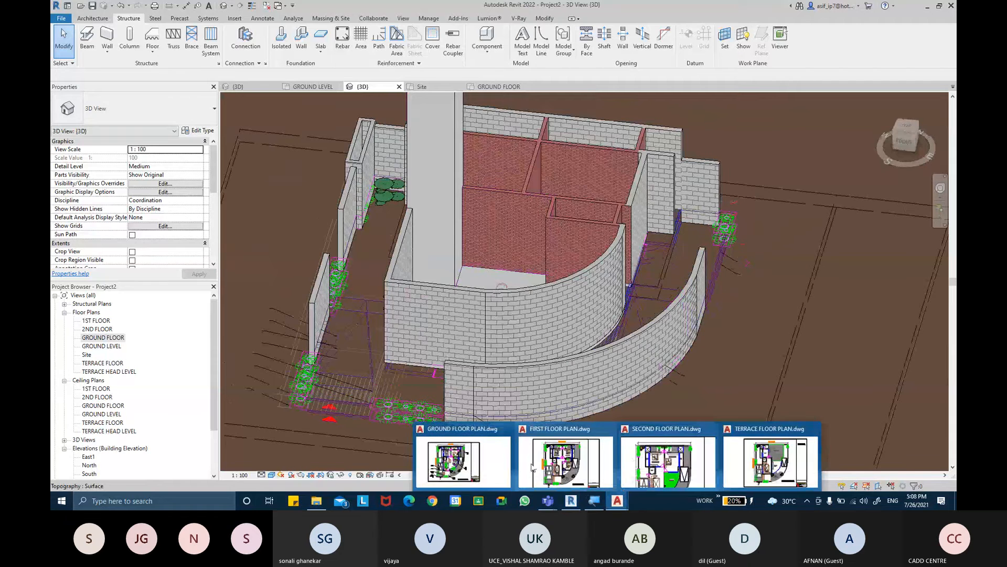
pyautogui.click(462, 461)
pyautogui.scroll(-5, 538, 262)
pyautogui.scroll(-3, 553, 314)
pyautogui.moveTo(553, 313); pyautogui.dragTo(536, 226, button='middle')
pyautogui.moveTo(669, 352); pyautogui.dragTo(634, 318, button='middle')
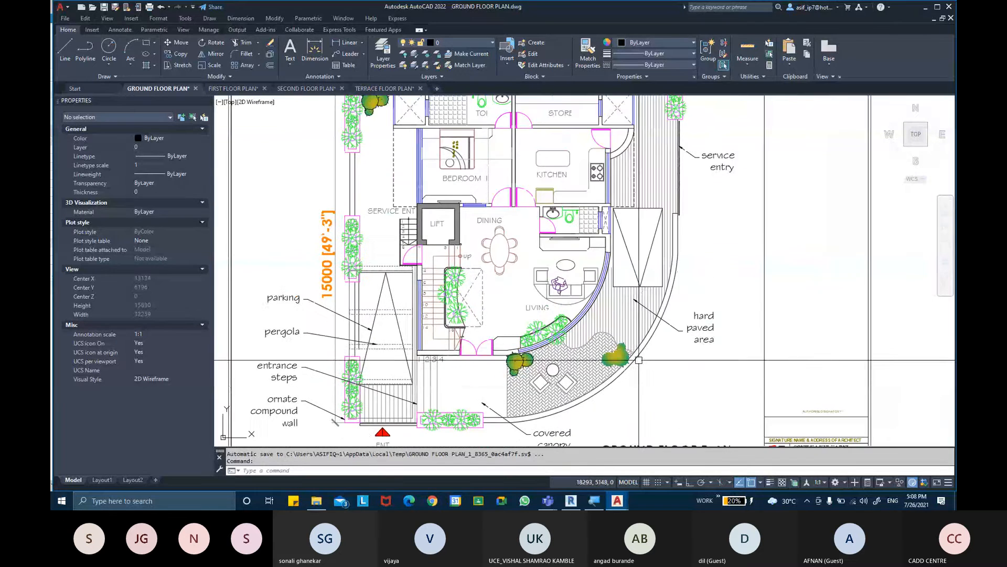
pyautogui.scroll(-2, 706, 347)
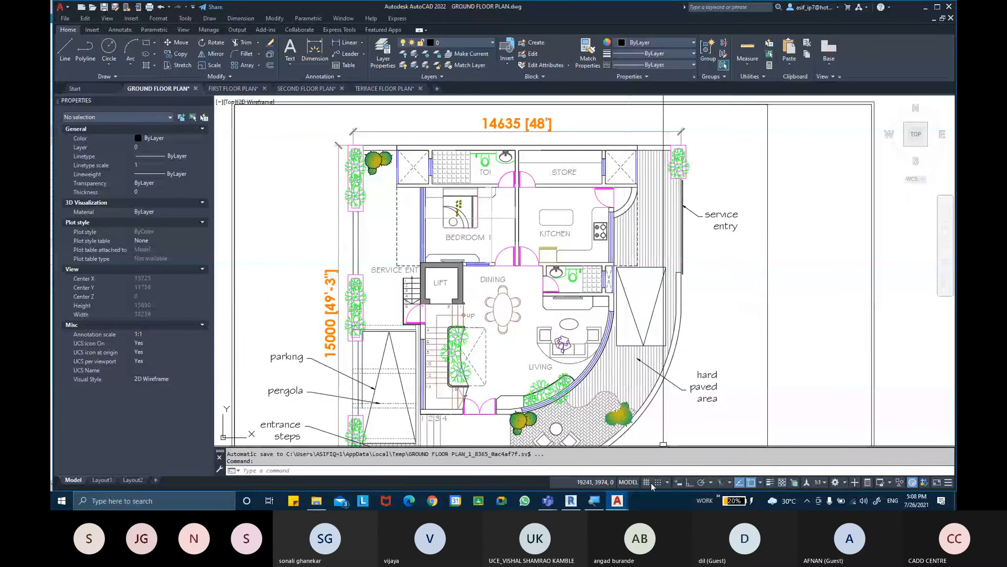
# - Switch to Revit and open the recent Project1 model to view the house in 3D
pyautogui.click(574, 503)
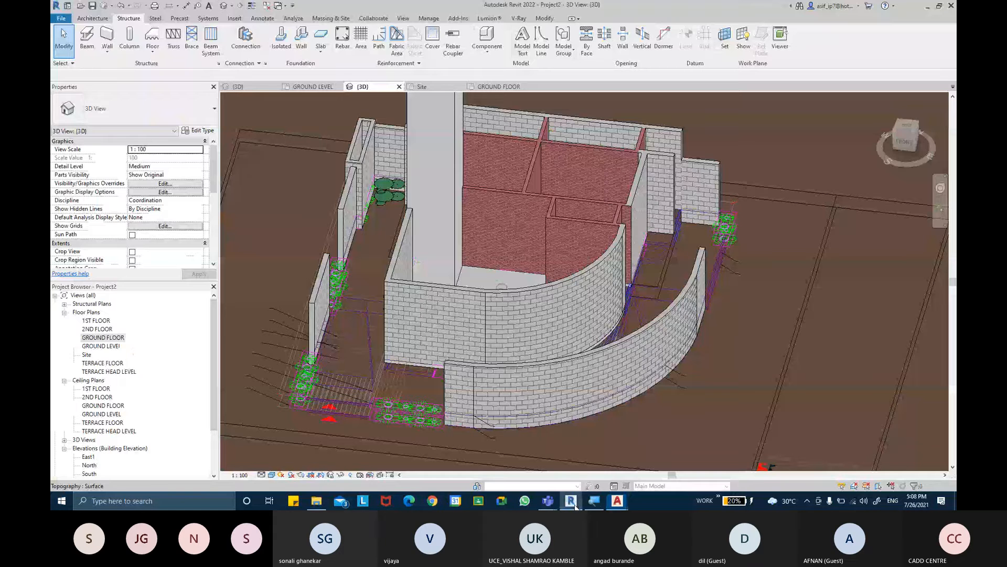
pyautogui.moveTo(640, 254); pyautogui.dragTo(572, 230, button='middle')
pyautogui.click(67, 6)
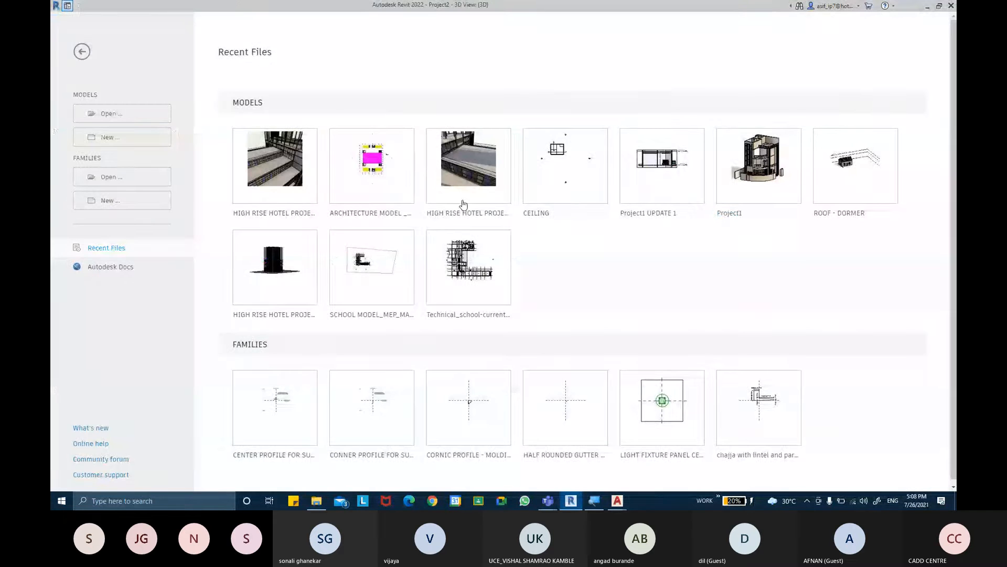
pyautogui.click(733, 215)
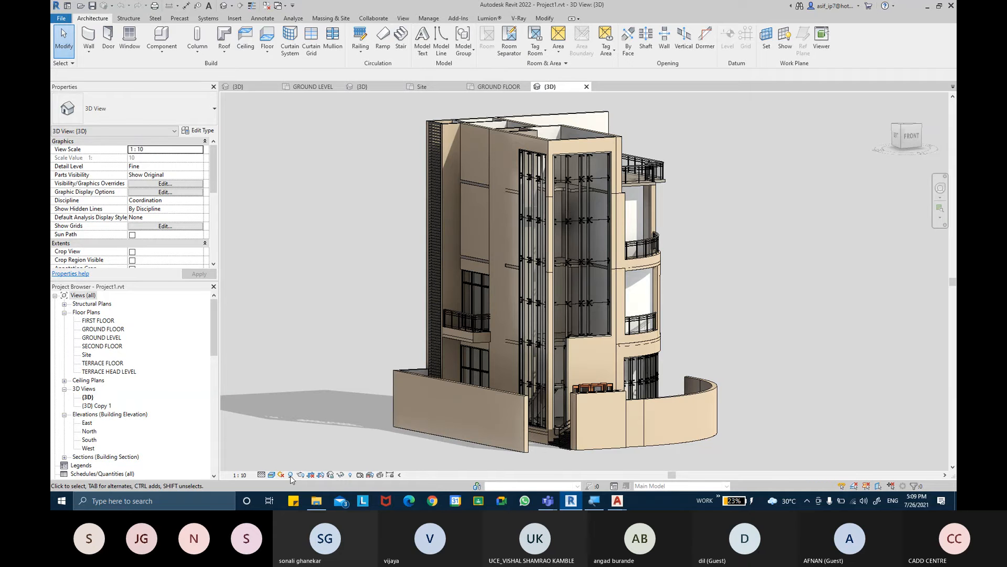
pyautogui.click(571, 505)
pyautogui.click(571, 507)
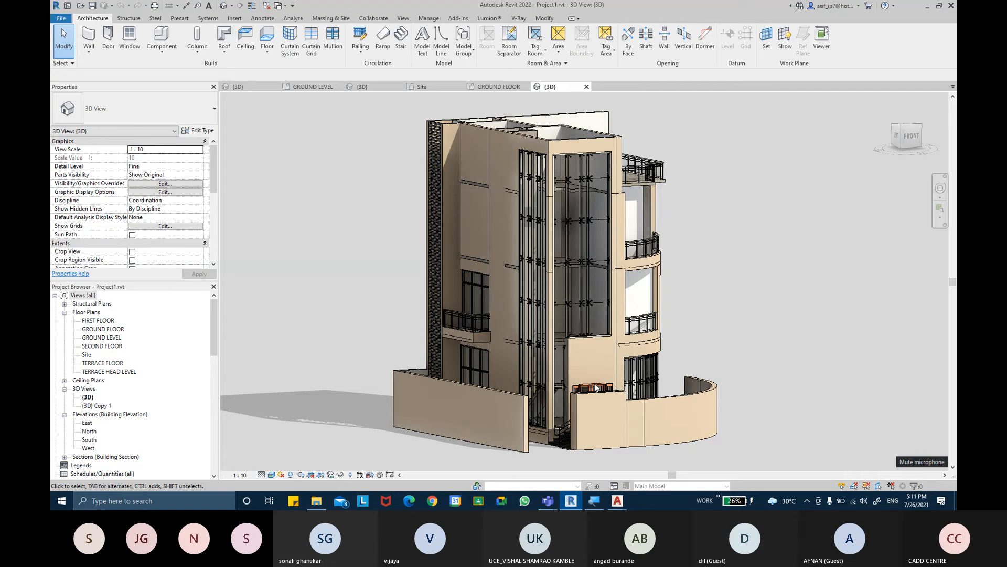
# - Switch to the Microsoft Teams meeting window and stop sharing the screen
pyautogui.moveTo(548, 501)
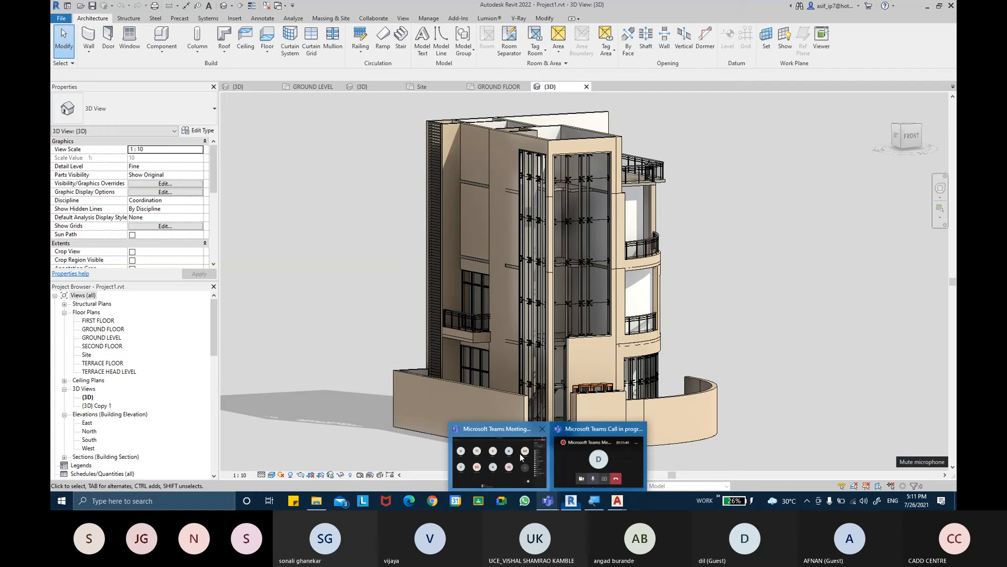
pyautogui.click(500, 455)
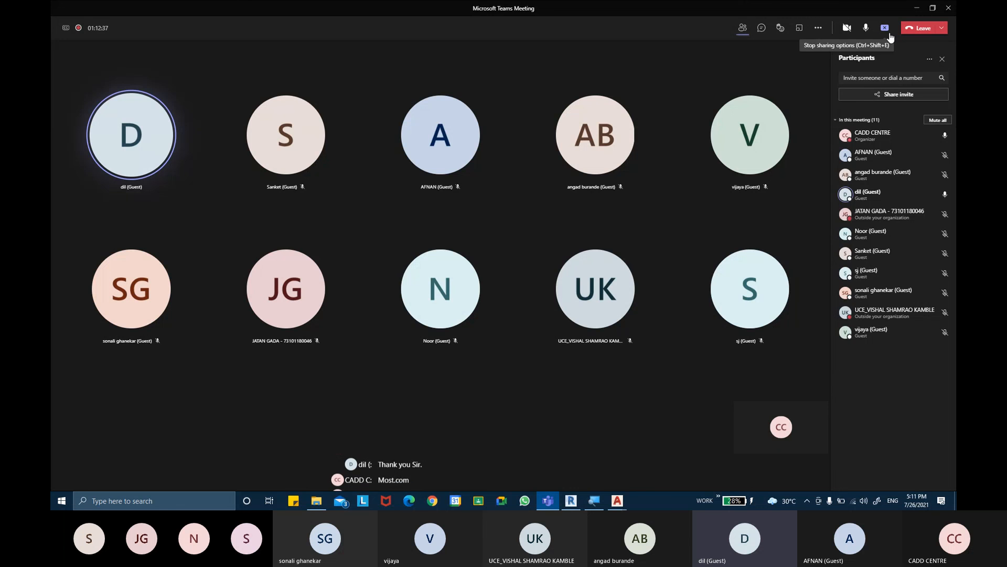
pyautogui.click(890, 36)
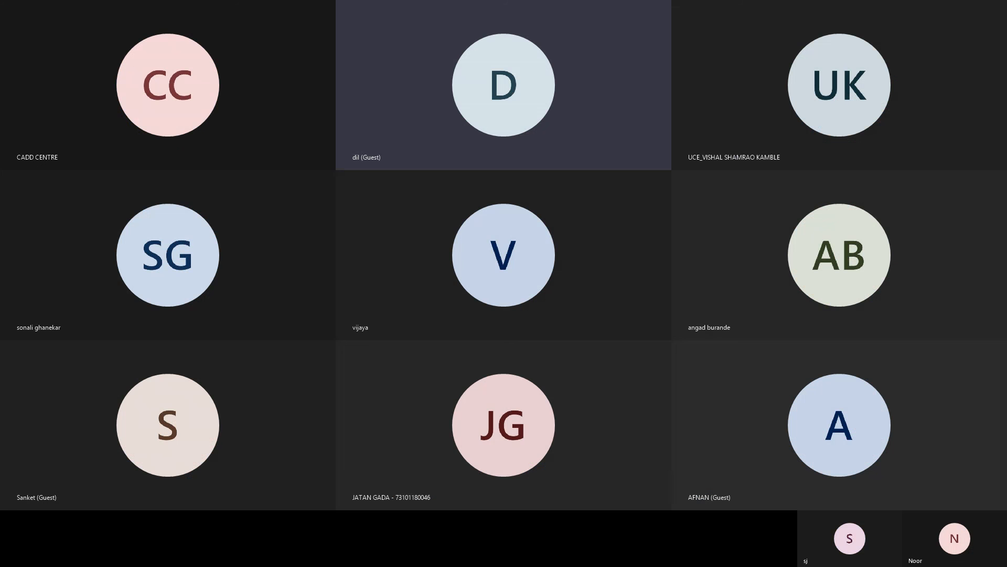